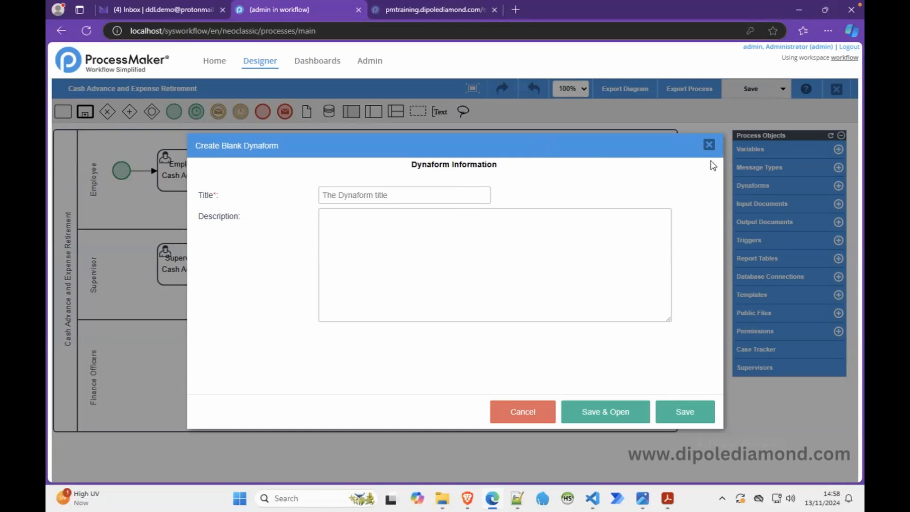
Step: Switch to the Cash Advance Requisition Form PDF and examine its fields from the header through the requested amount
click(709, 145)
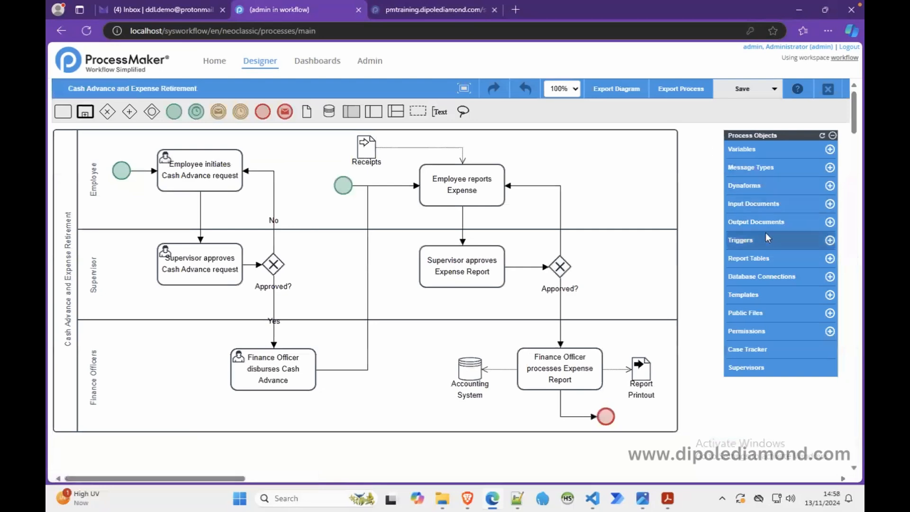
click(823, 187)
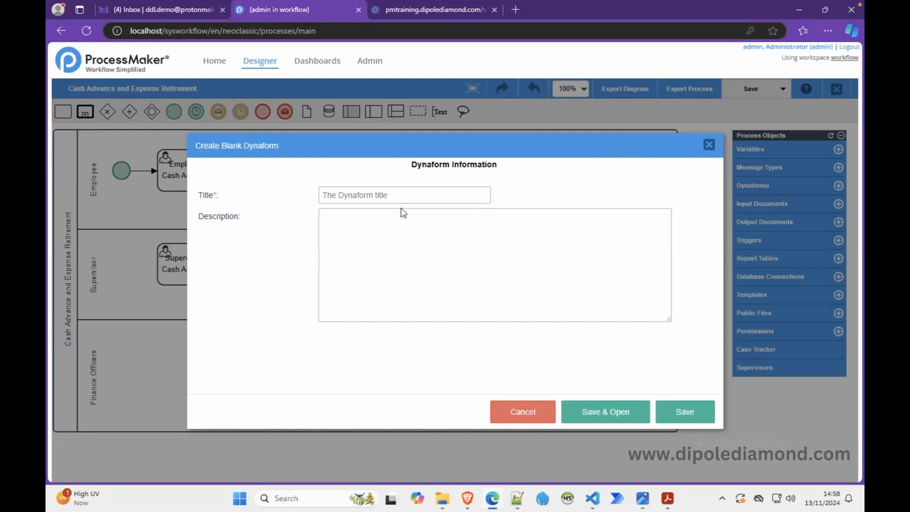
click(668, 497)
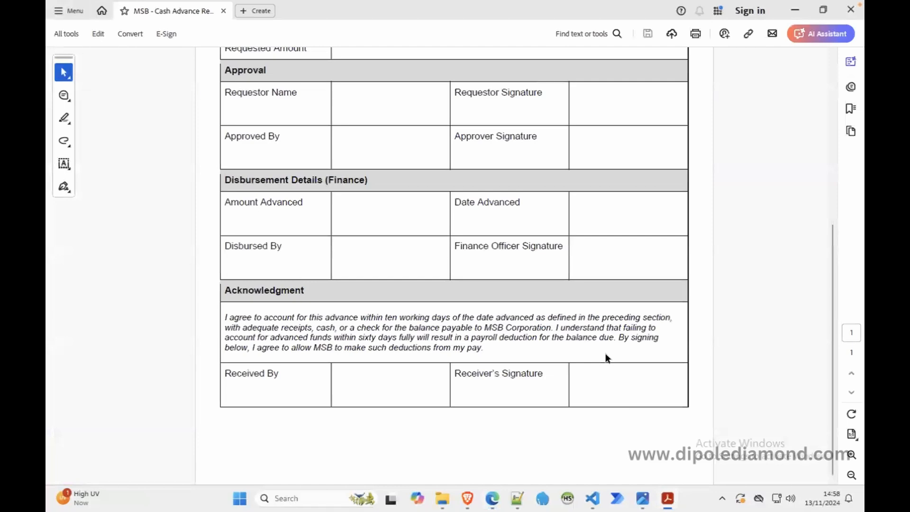
scroll(608, 351, up, 6)
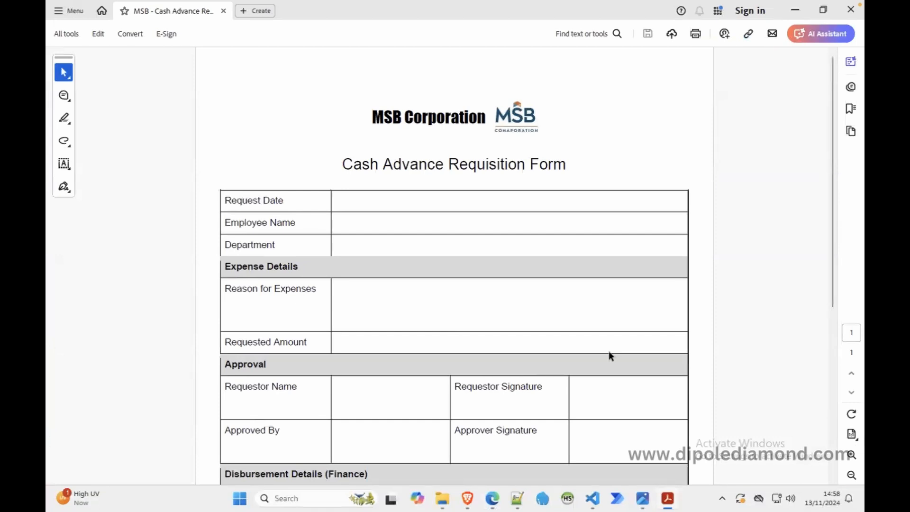
Step: View the MSB logo image, browse the training-resources folders and open caer-workflow.png from biz-requirements
click(642, 498)
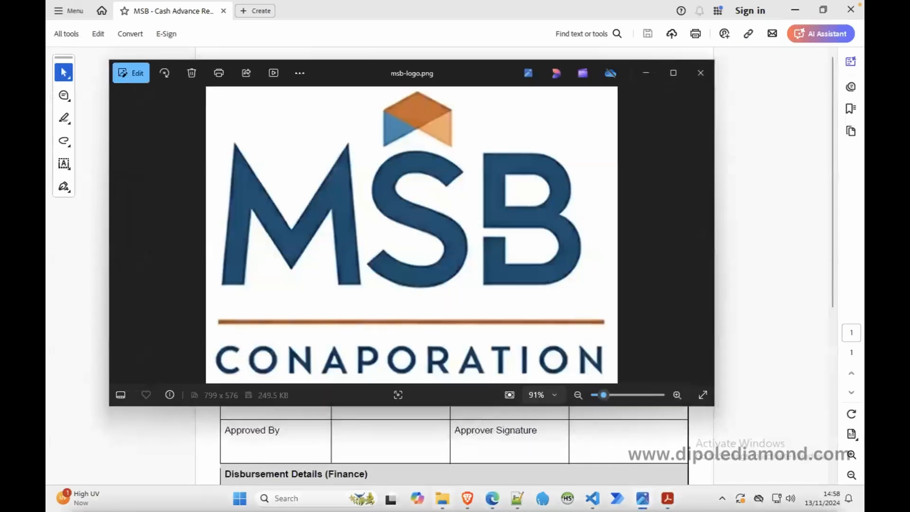
mouse_move(442, 498)
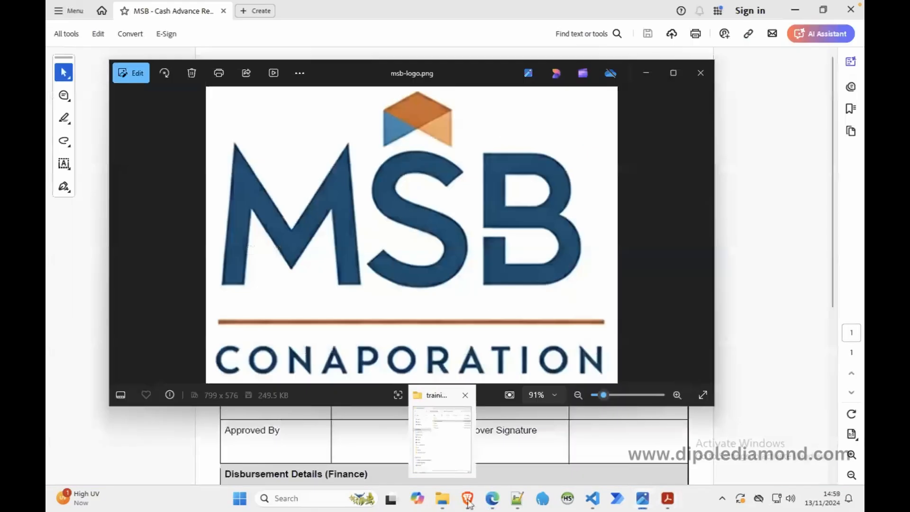
click(462, 430)
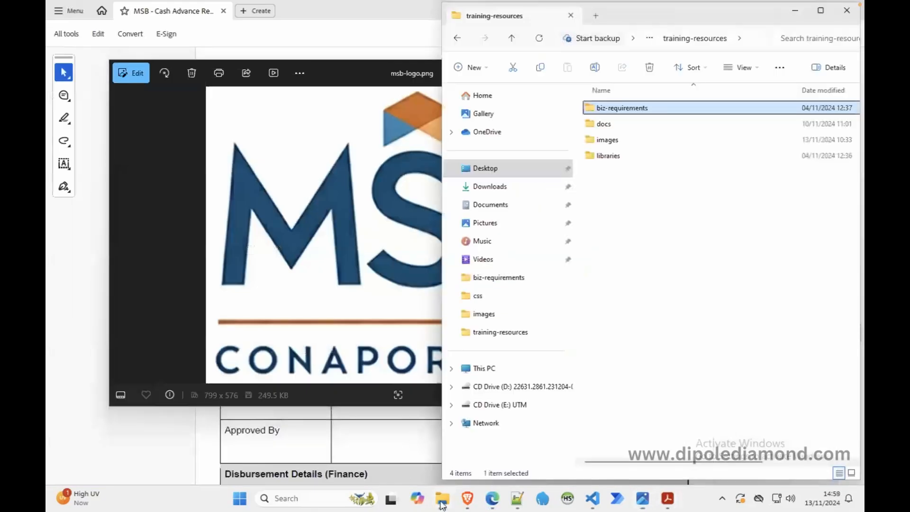
double_click(608, 140)
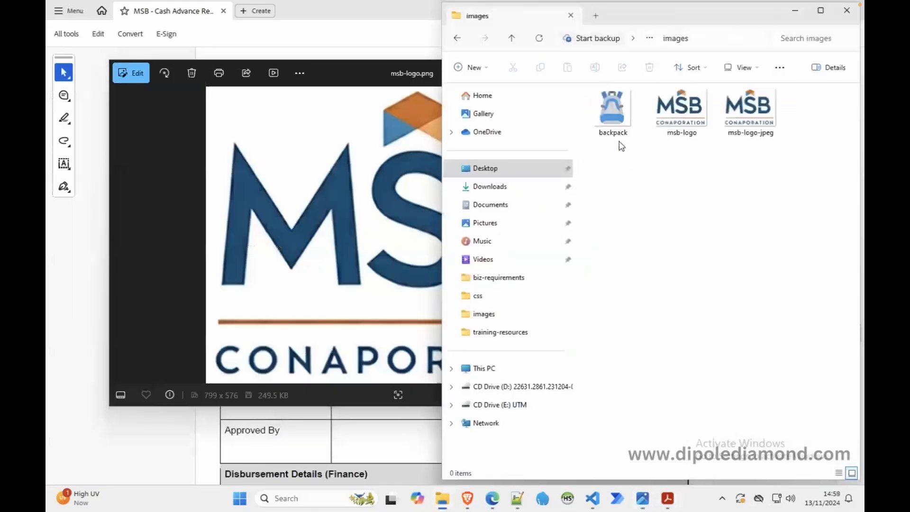
click(512, 38)
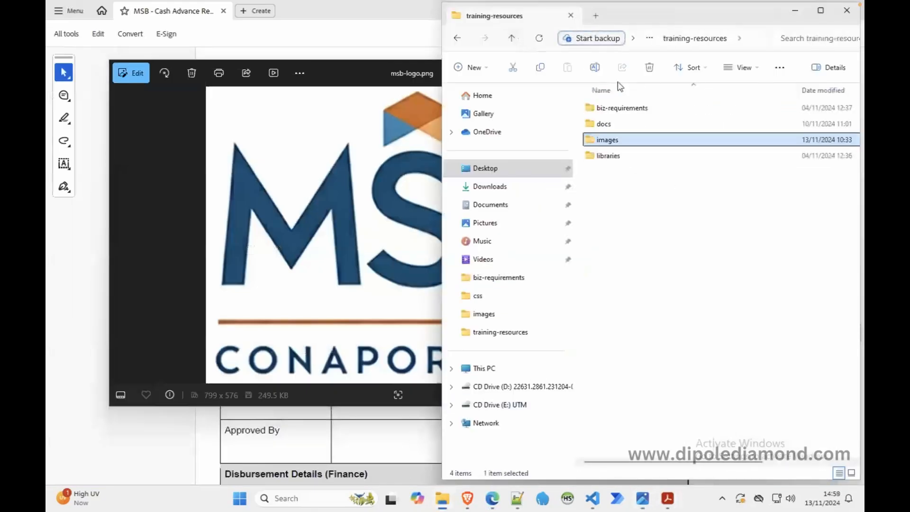
double_click(612, 108)
click(633, 108)
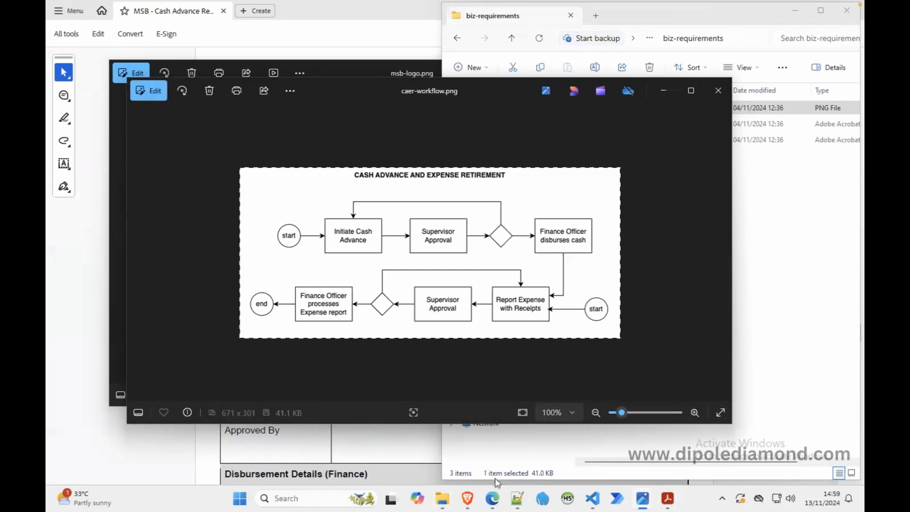
Step: Switch back to ProcessMaker and cancel the creation of the blank Dynaform
click(493, 497)
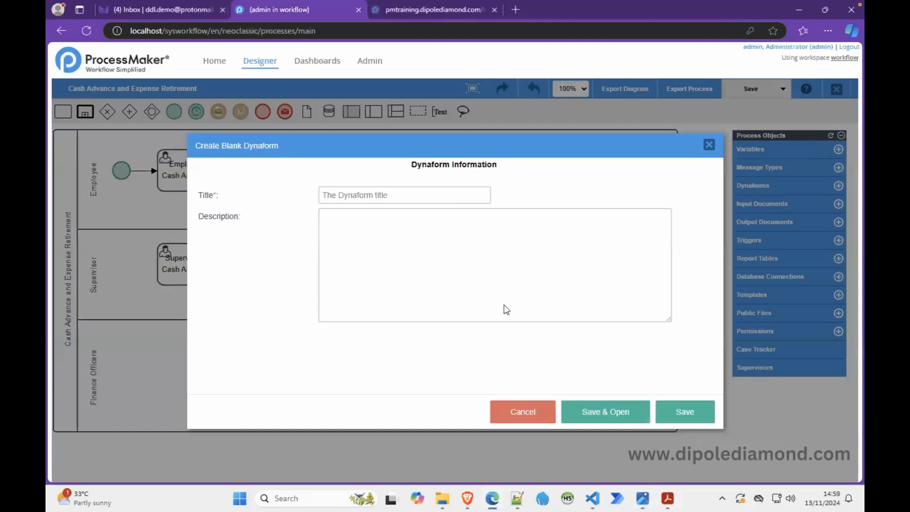
click(532, 411)
click(708, 145)
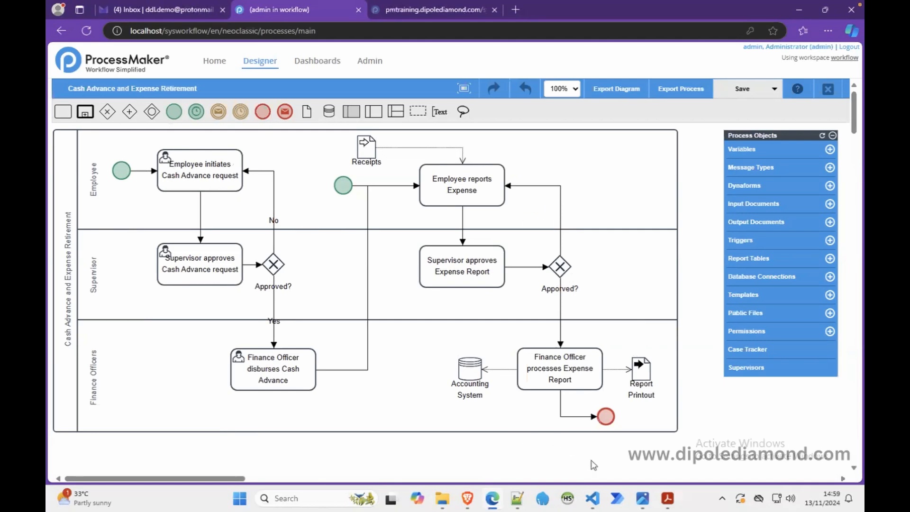
Step: Place Notepad++ beside the Cash Advance Requisition Form PDF and enter the heading REQUEST DETAILS in the empty document
click(667, 498)
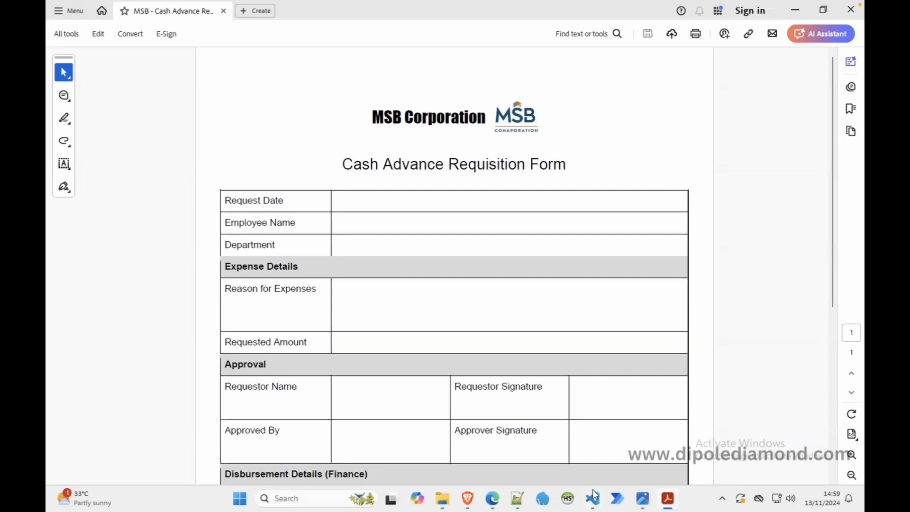
click(517, 498)
drag(287, 70, 706, 71)
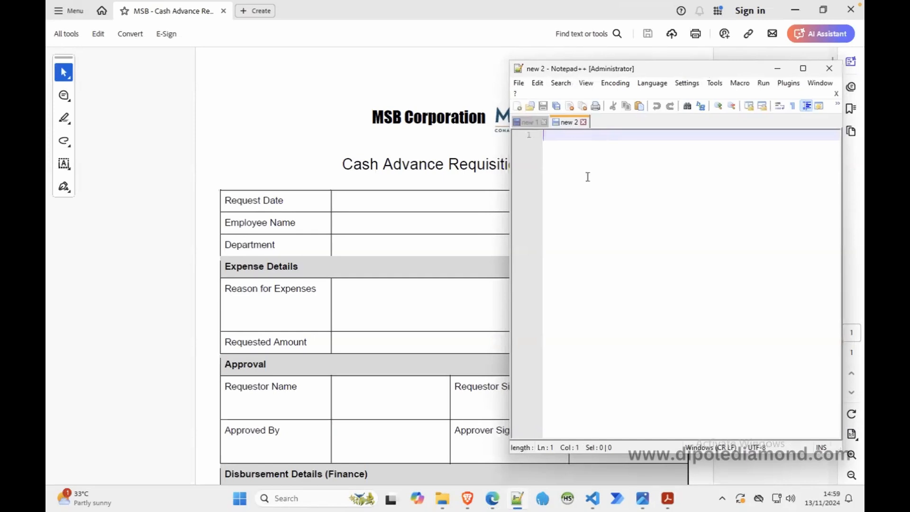
text(RE)
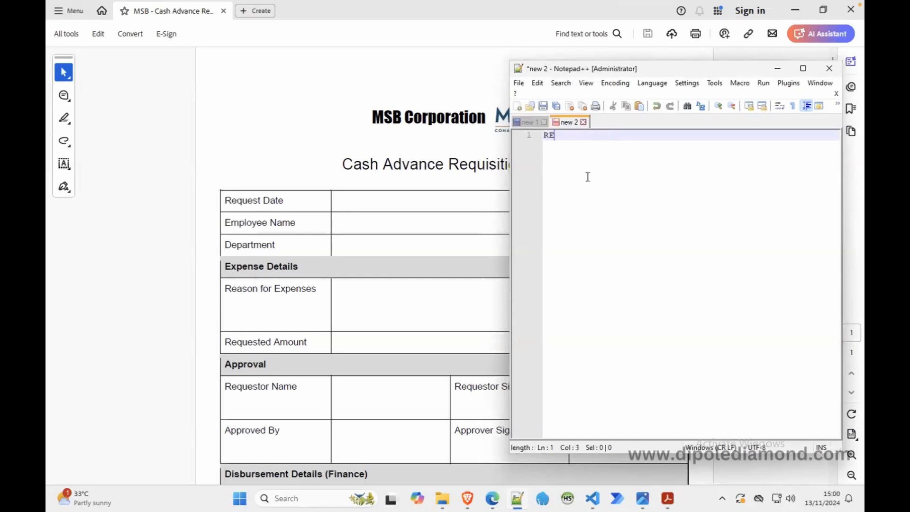
text(QUEST DETAILS)
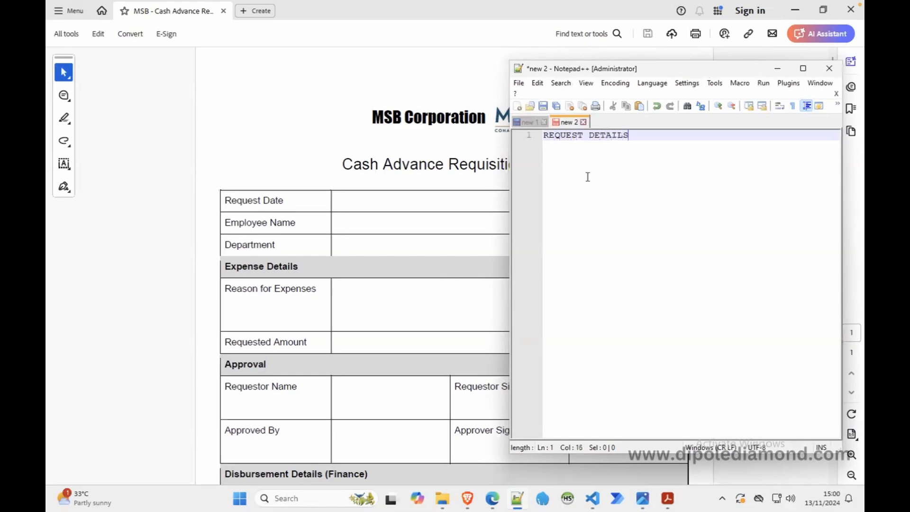
key(Return)
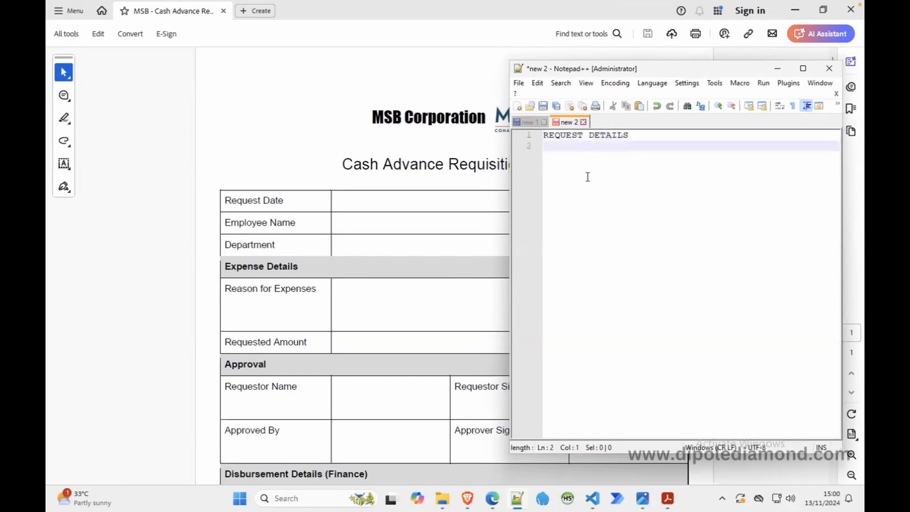
Step: List the variable names employeeName, requestDate and employeeDepartment on separate lines under the REQUEST DETAILS heading
text(employeeName)
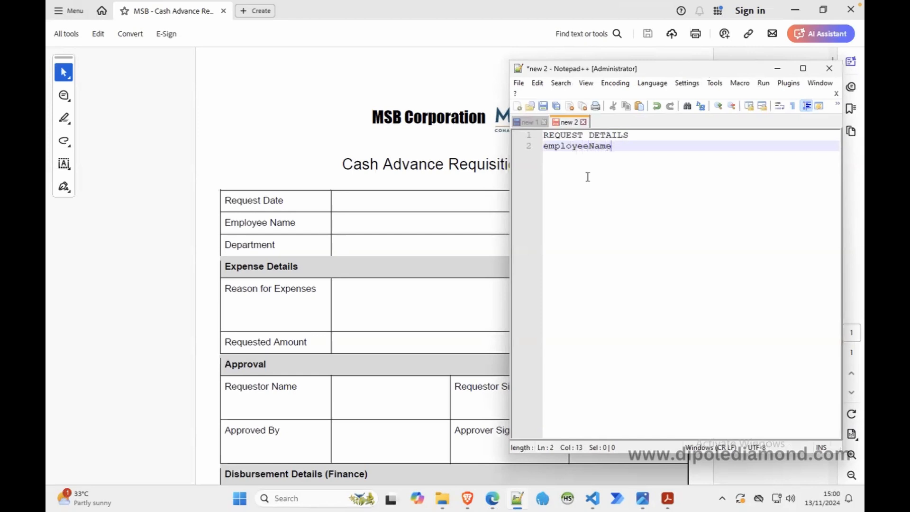
key(Return)
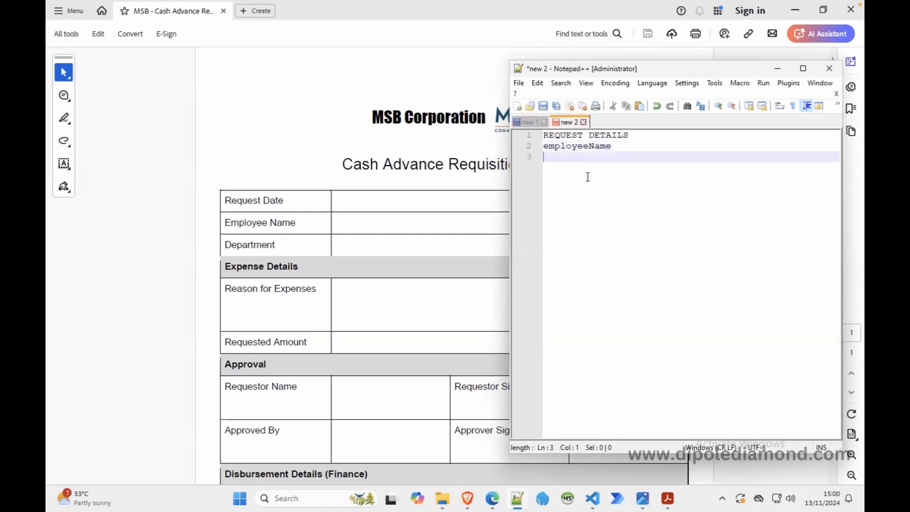
text(requestDate)
key(Return)
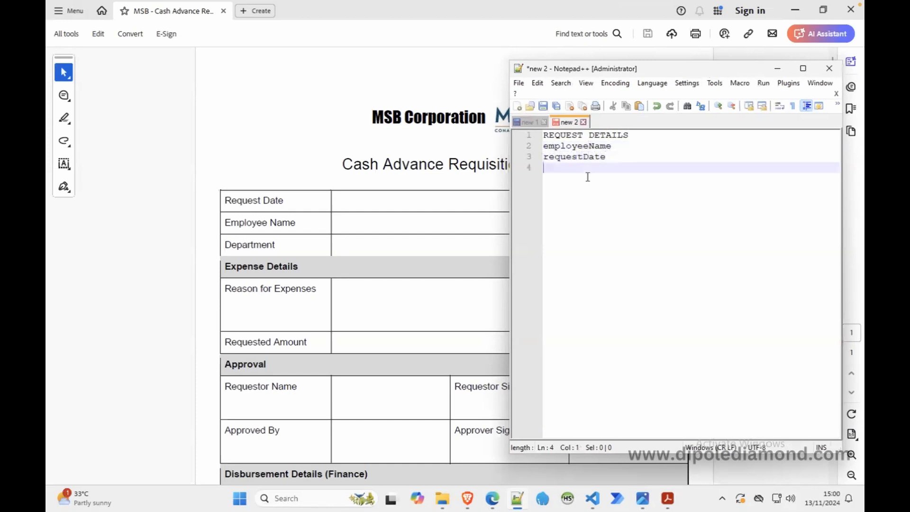
text(employee)
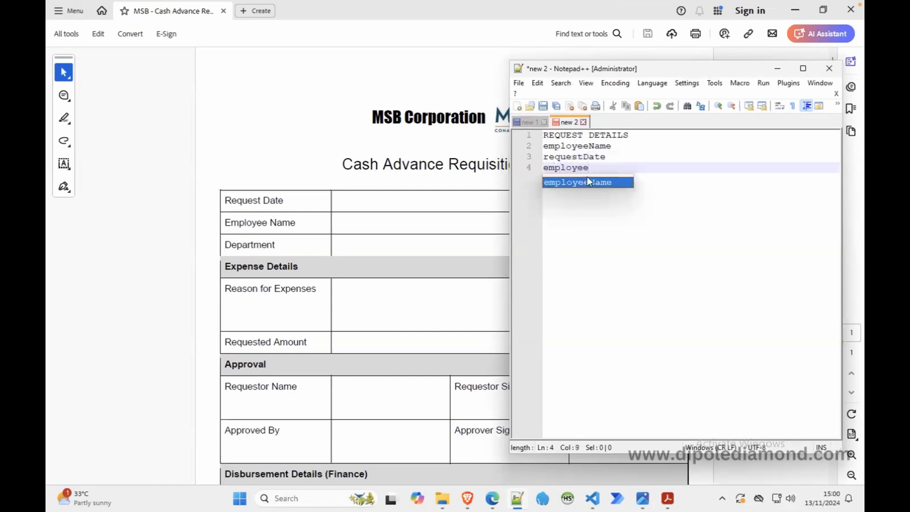
text(Department)
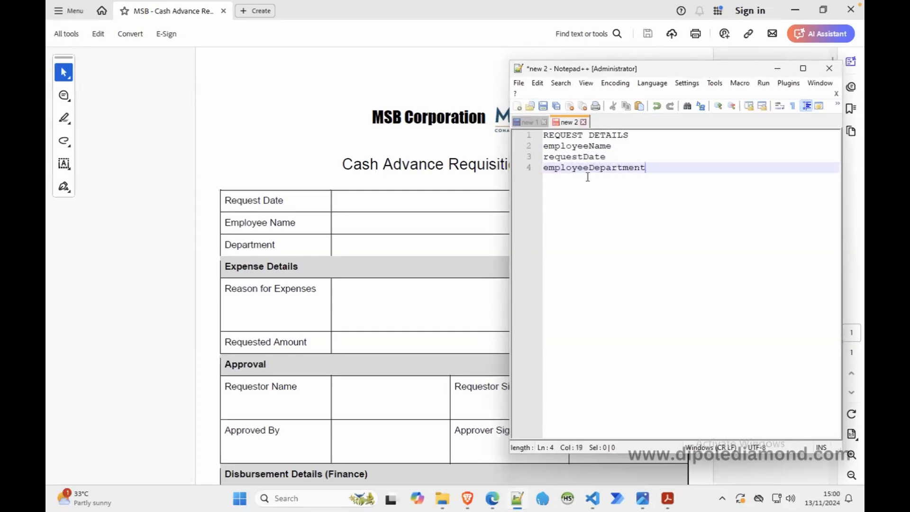
key(Return)
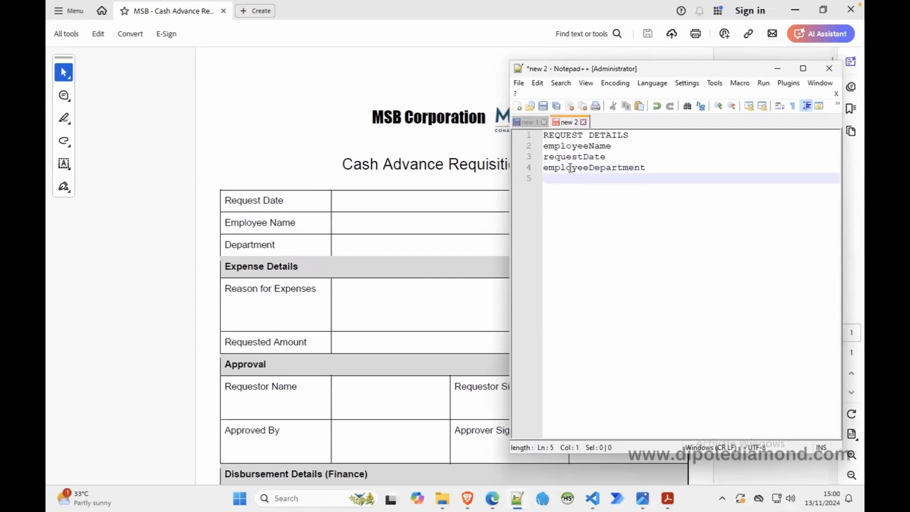
Step: Add the variable names amountRequested and expenseReason on separate lines below employeeDepartment
text(amountRequested)
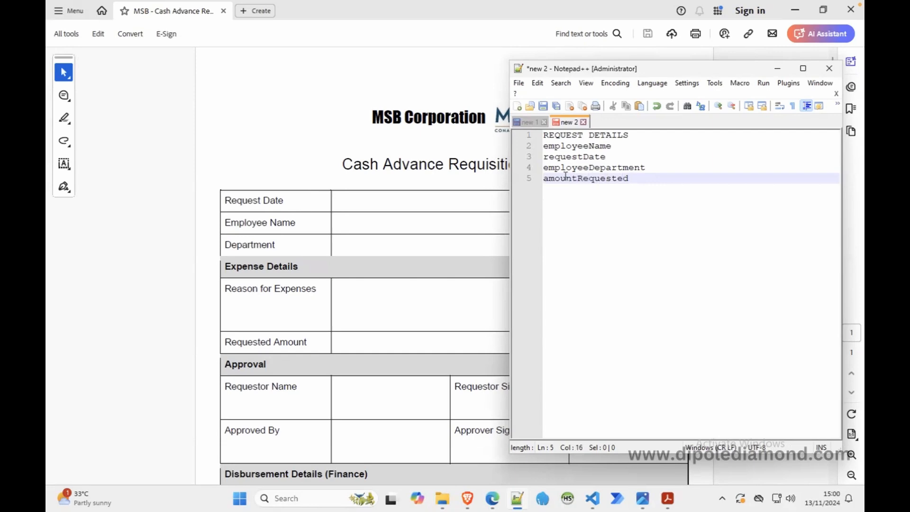
key(Return)
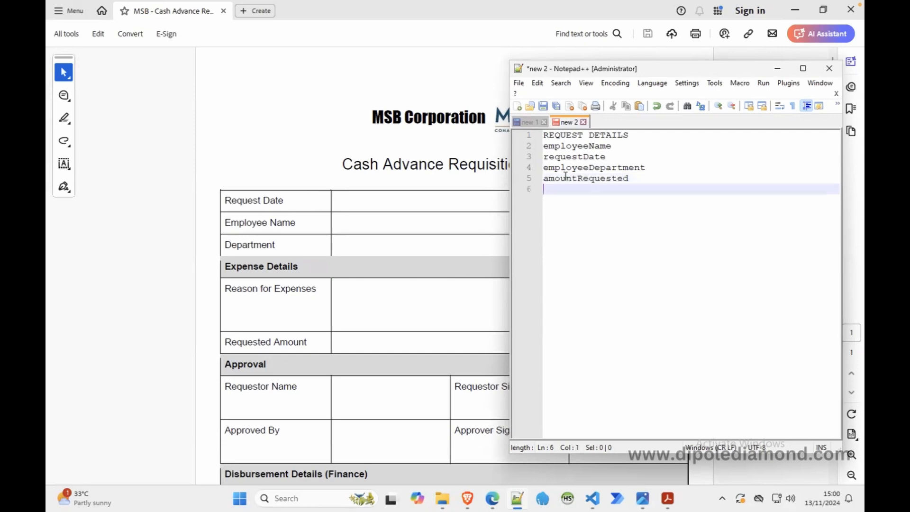
text(expenseReason)
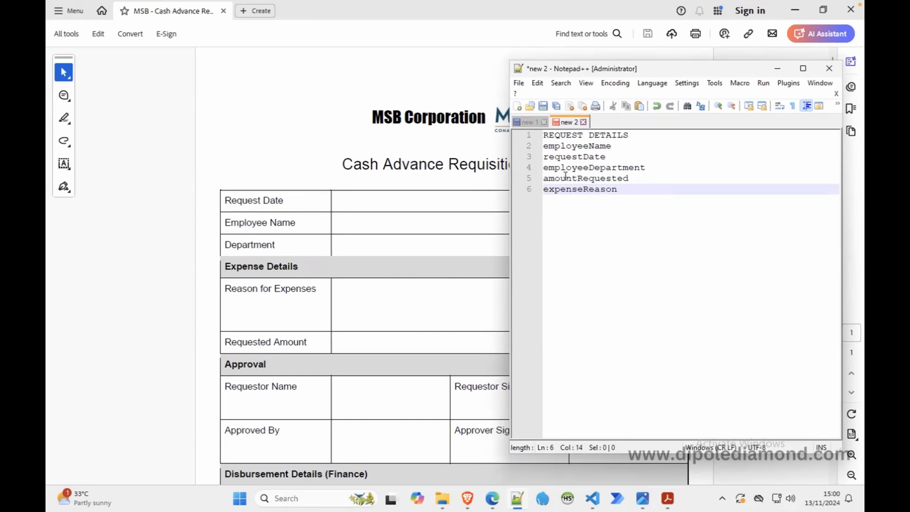
Step: Duplicate the amountRequested line directly below itself and extend the copy to amountRequestedWords
click(637, 177)
click(648, 171)
key(shift+Down)
key(ctrl+c)
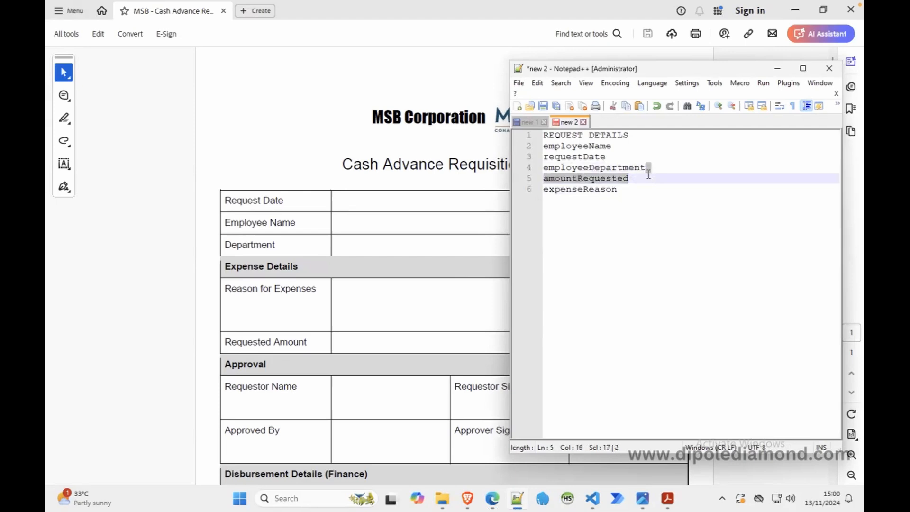
click(645, 178)
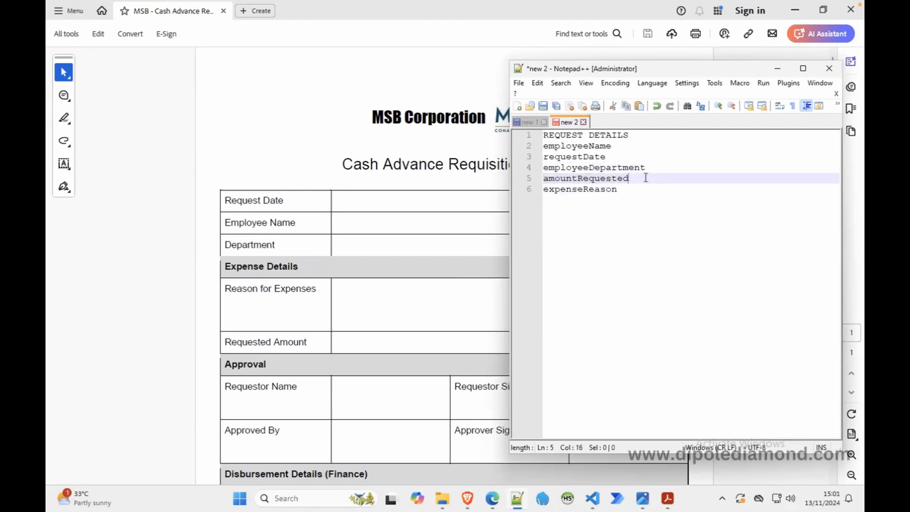
key(ctrl+v)
text(Words)
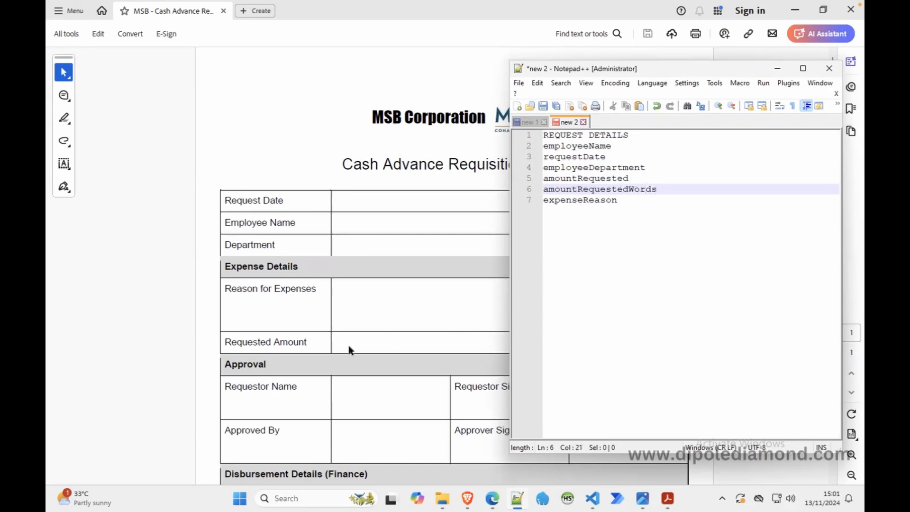
Step: Minimize Notepad++ and review the approval, disbursement and acknowledgment sections of the requisition form
scroll(348, 345, down, 3)
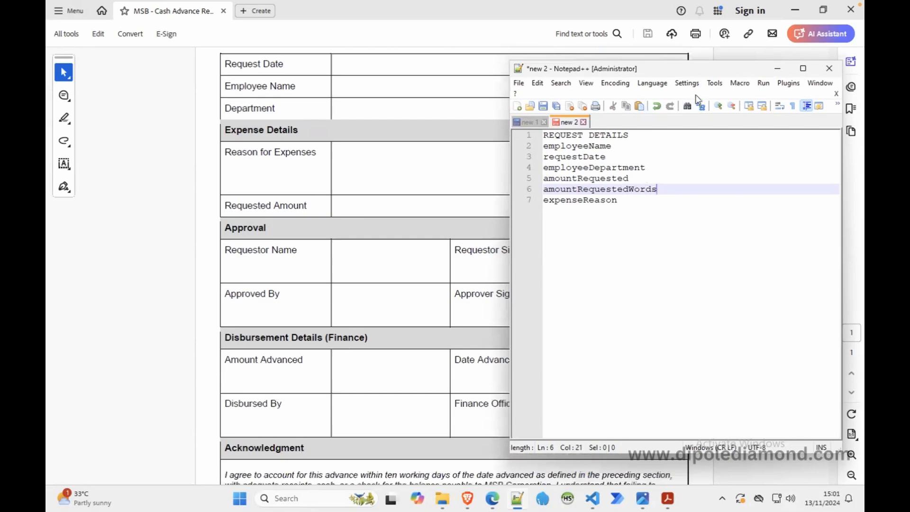
click(777, 68)
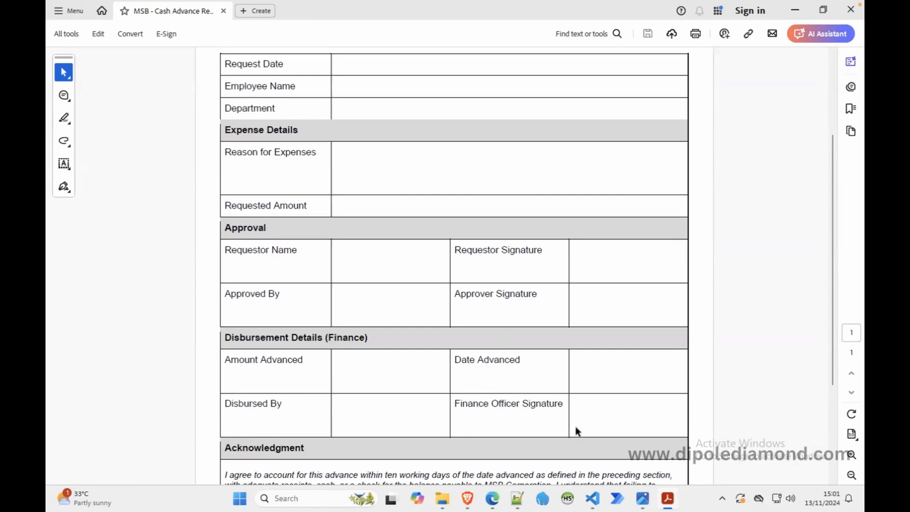
scroll(571, 429, up, 2)
scroll(571, 426, down, 4)
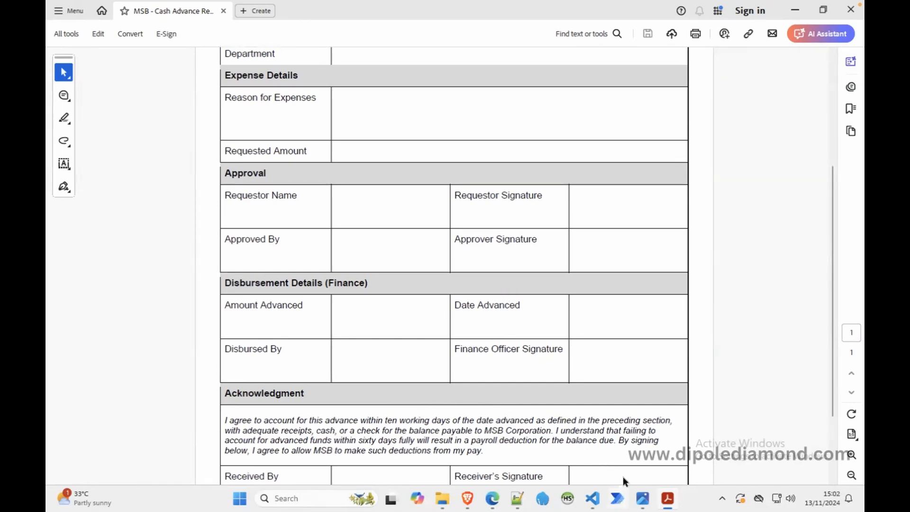
Step: Check the employee request and supervisor approval tasks in the ProcessMaker diagram, and return to the requisition form PDF
click(494, 499)
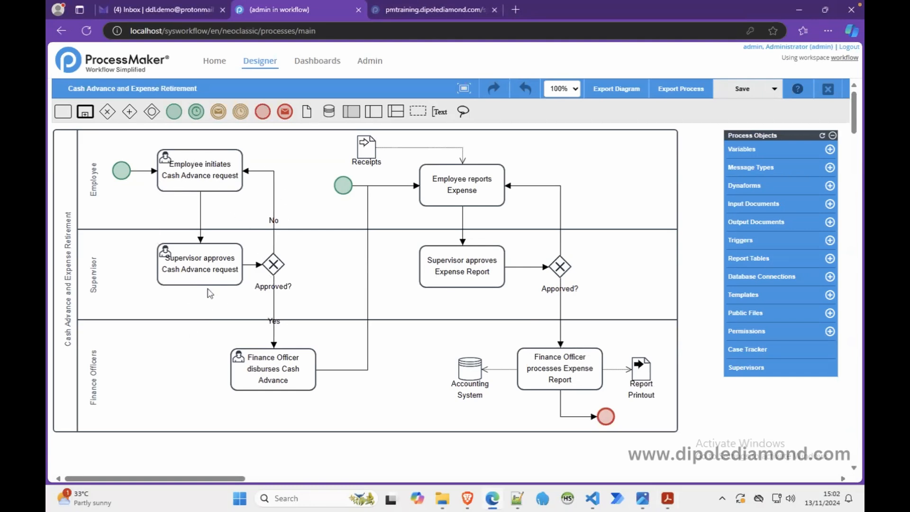
click(210, 190)
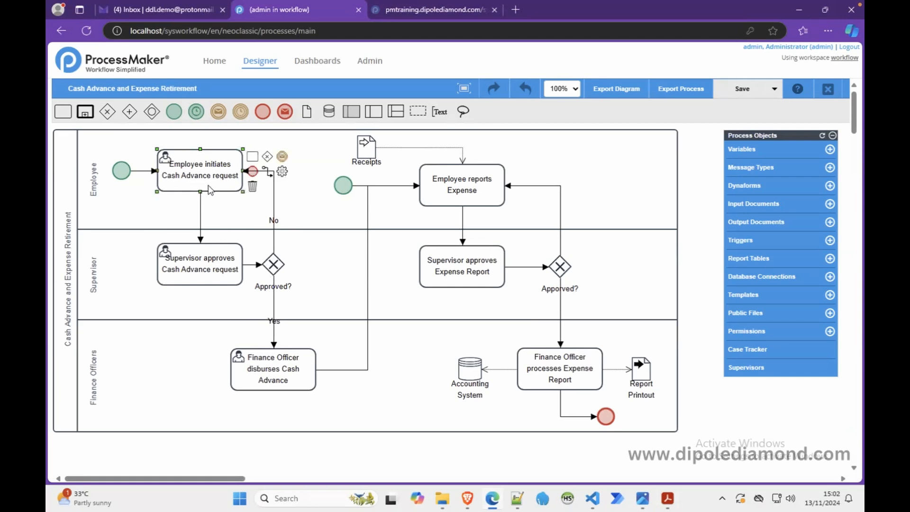
click(207, 271)
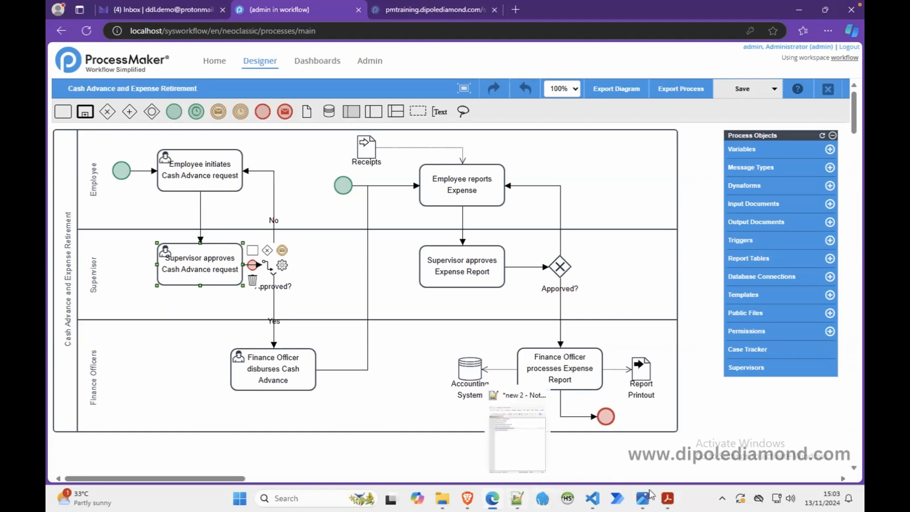
click(579, 459)
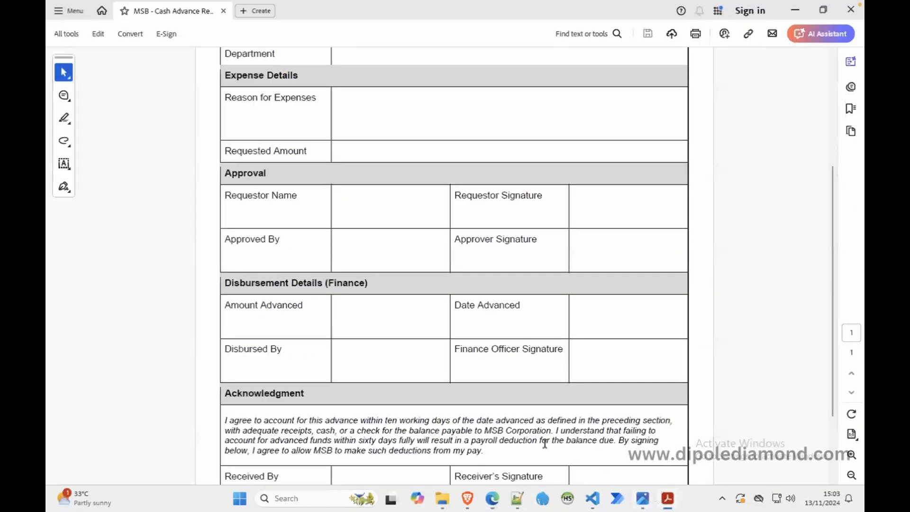
Step: Switch to Notepad++ and add the heading DISBURSEMENT DETAILS after a blank line below expenseReason
click(517, 501)
click(636, 209)
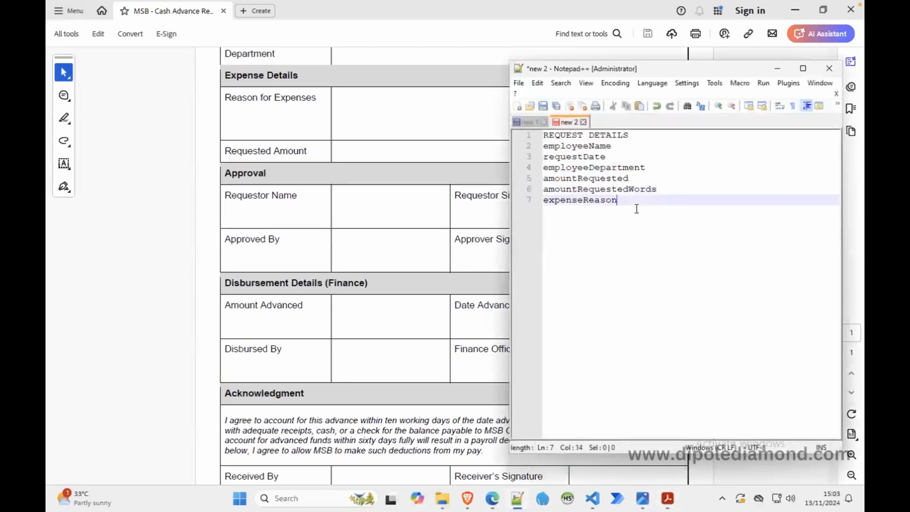
key(Return)
key(Return)
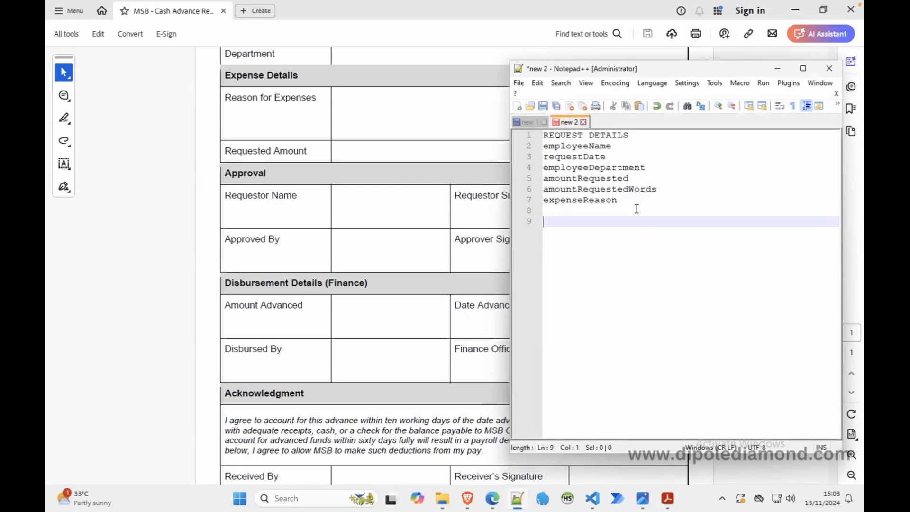
text(DISBURSEMENT DETAILS)
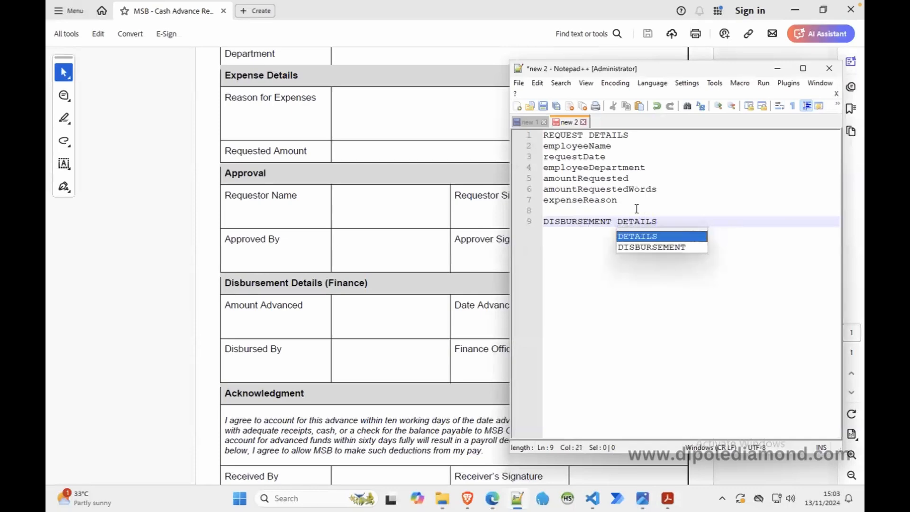
key(Return)
key(Return)
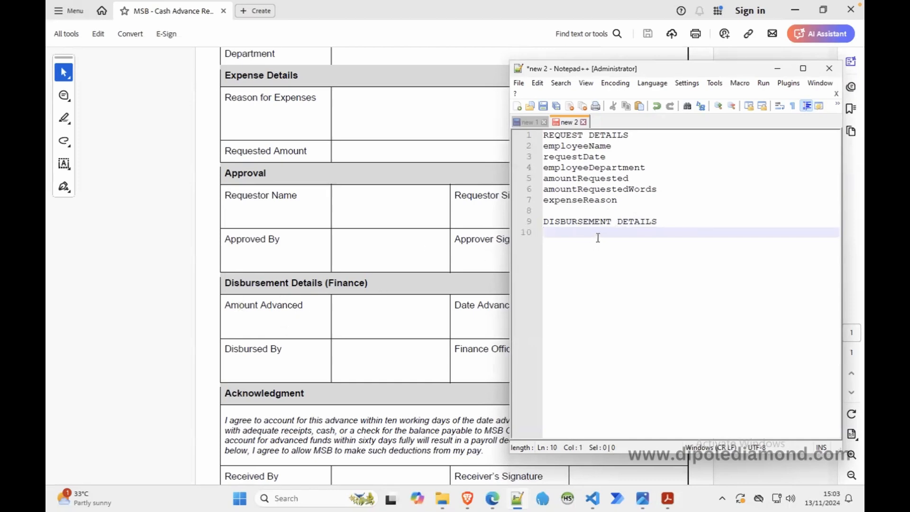
Step: List the variable names amountAdvanced and dateAdvanced on separate lines under DISBURSEMENT DETAILS
text(amountAdvanced)
key(Return)
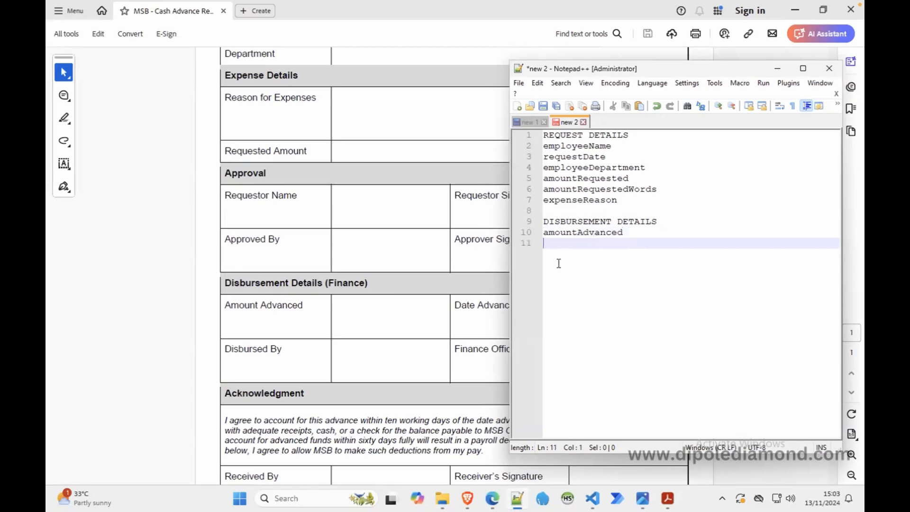
text(dateAdvanced)
key(Return)
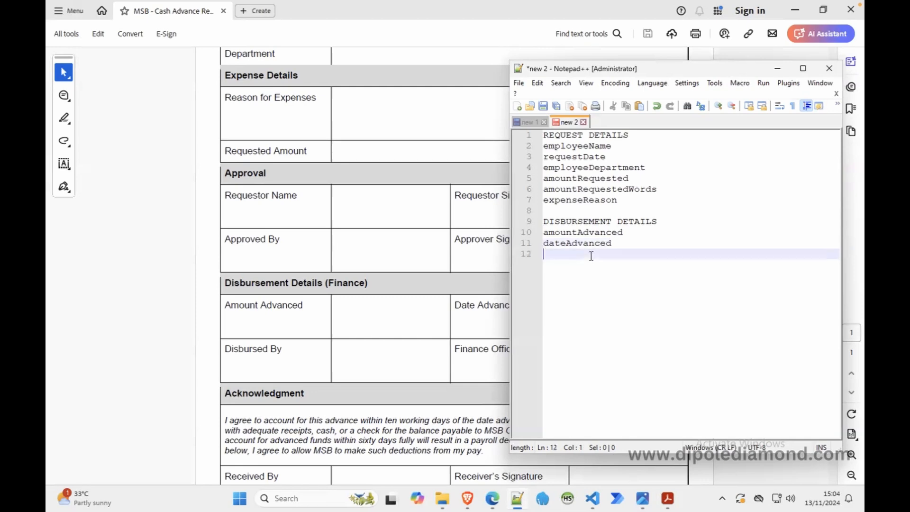
Step: Add the heading ACKNOWLEDGMENT after a blank line below dateAdvanced
key(Return)
text(ACK)
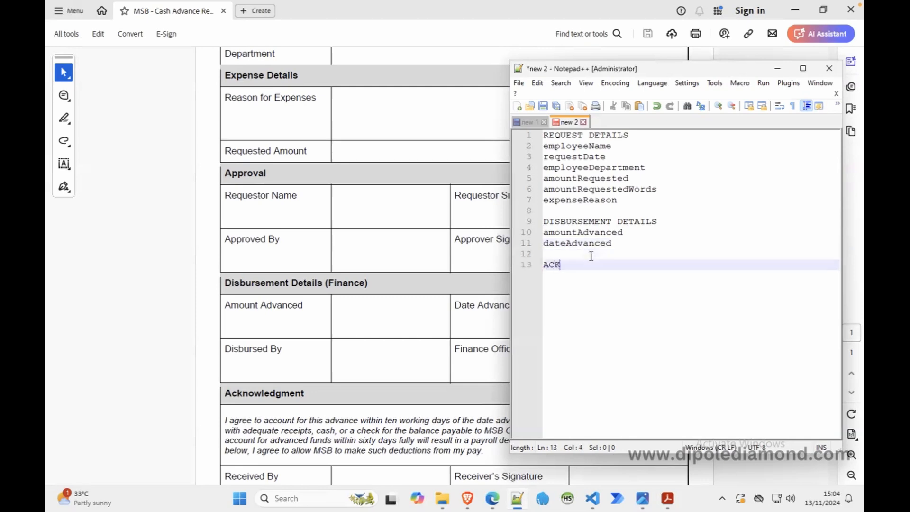
text(NOWLEDGMENT)
key(Return)
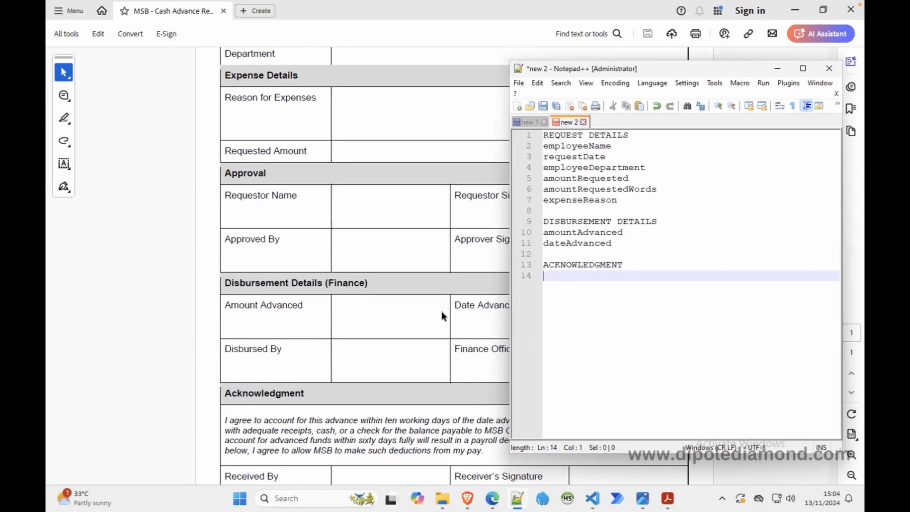
Step: Add the heading COMMENTS after a blank line below ACKNOWLEDGMENT
key(Return)
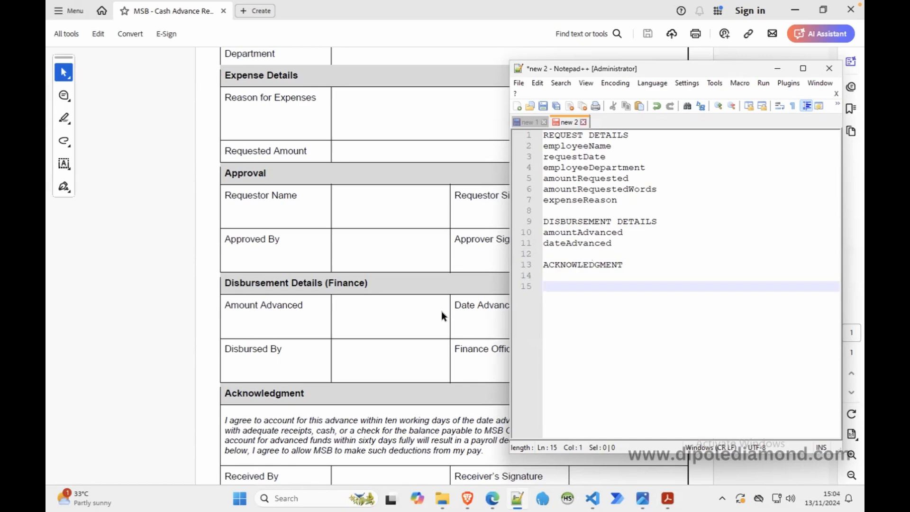
text(COMMENTS)
key(Return)
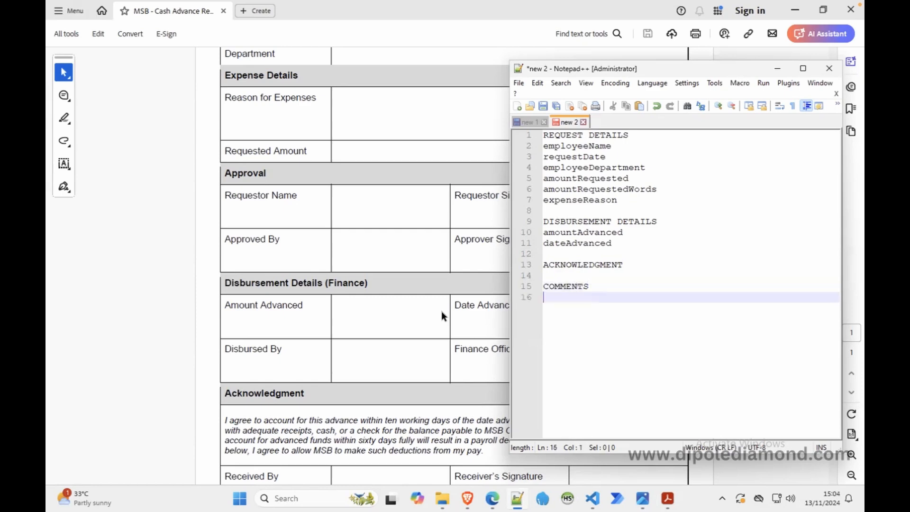
Step: List the variable names comment and comments on separate lines under the COMMENTS heading
text(comment)
key(Return)
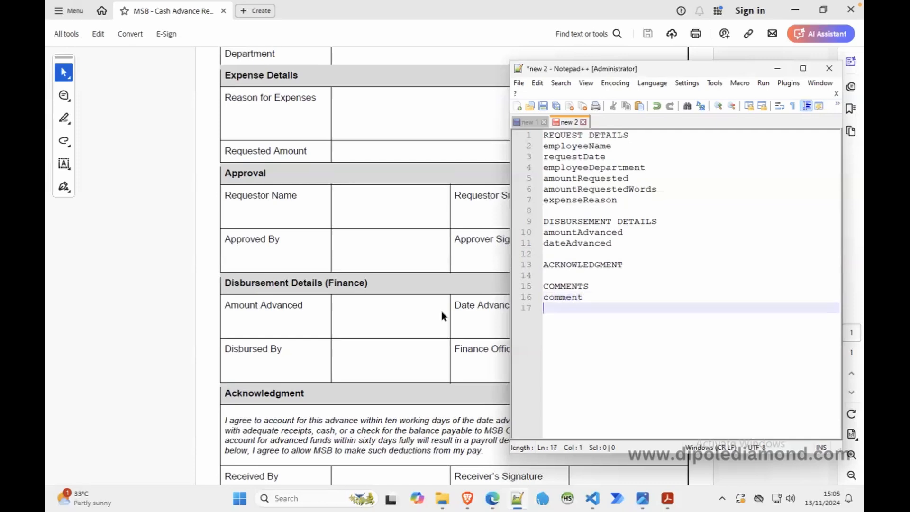
text(comm)
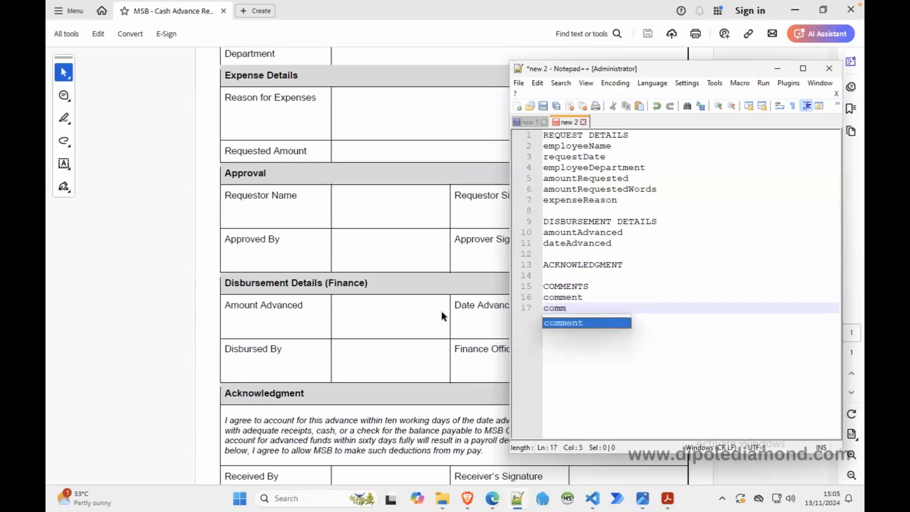
text(ents)
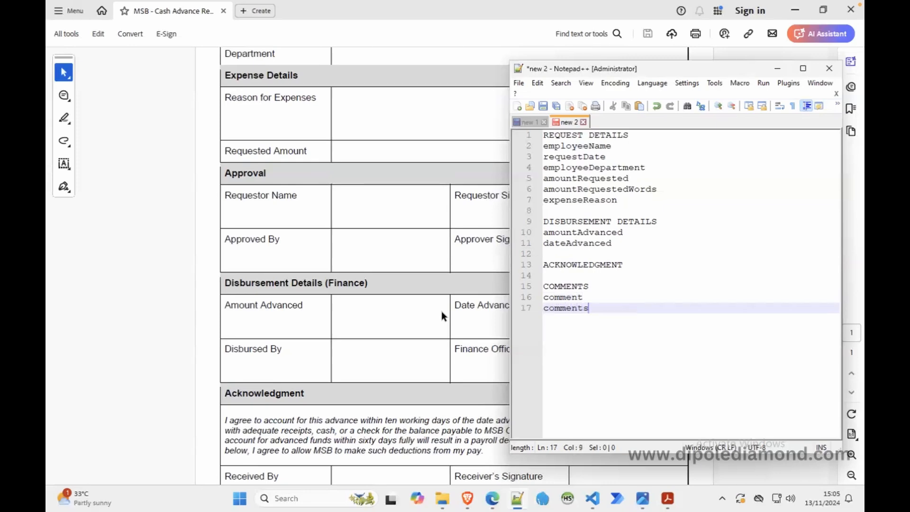
Step: Add the heading APPROVAL SIGNOFFS after a blank line below the comments variable
key(Return)
key(Return)
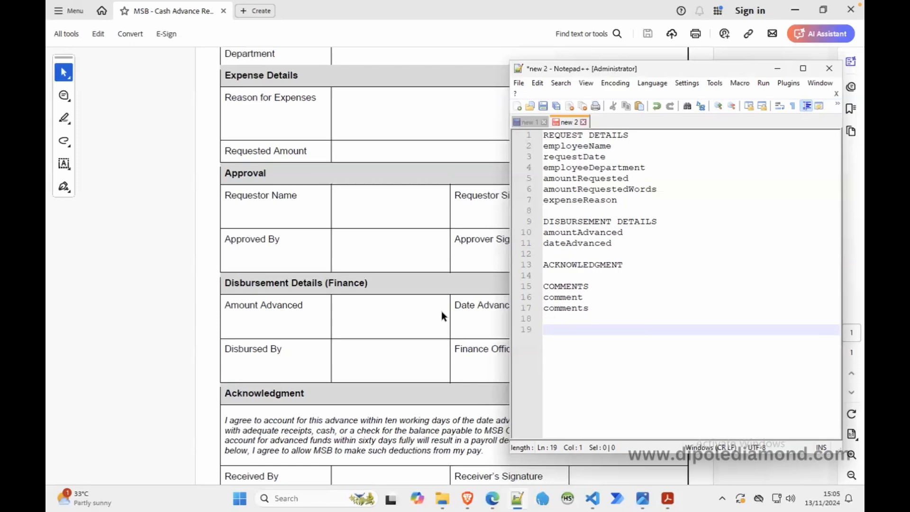
text(APPROVAL SIGN)
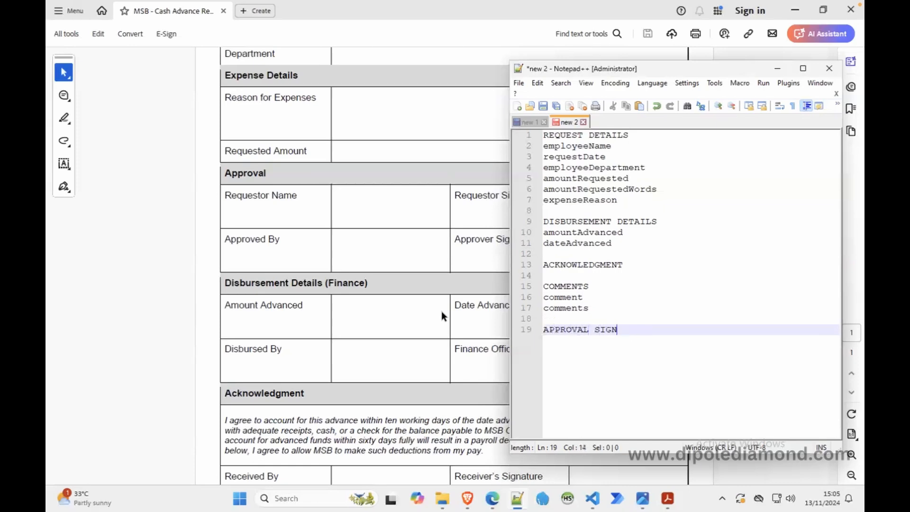
text(OFFS)
key(Return)
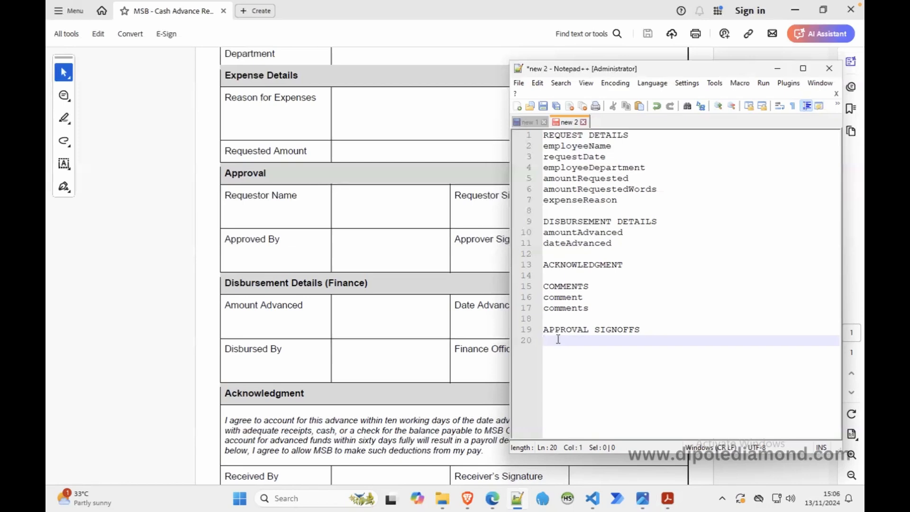
Step: List the variable names signoffEmployee and signoffSupervisor on separate lines under APPROVAL SIGNOFFS
text(signoffEmployee)
key(Return)
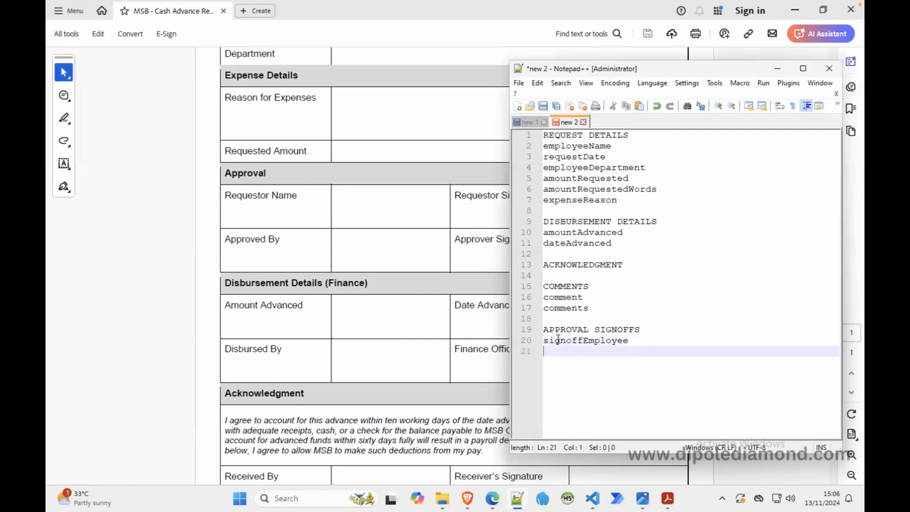
text(signoff)
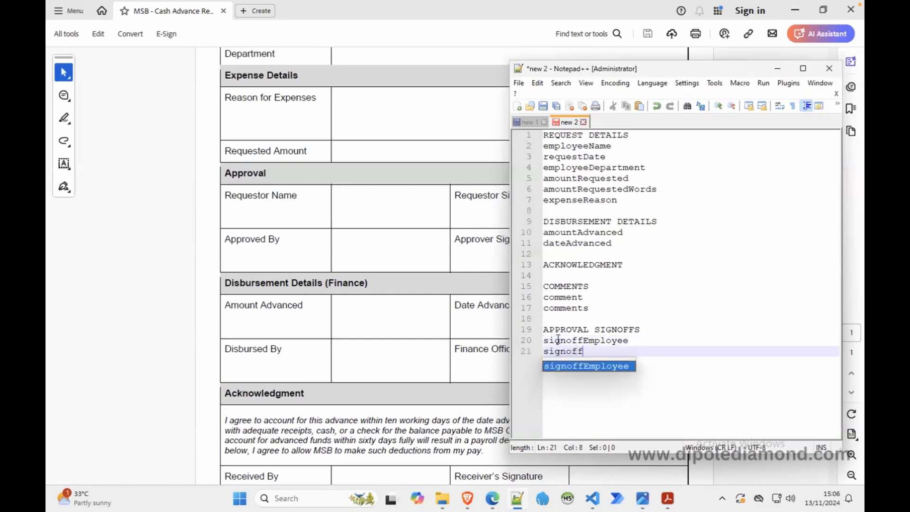
text(Supervisor)
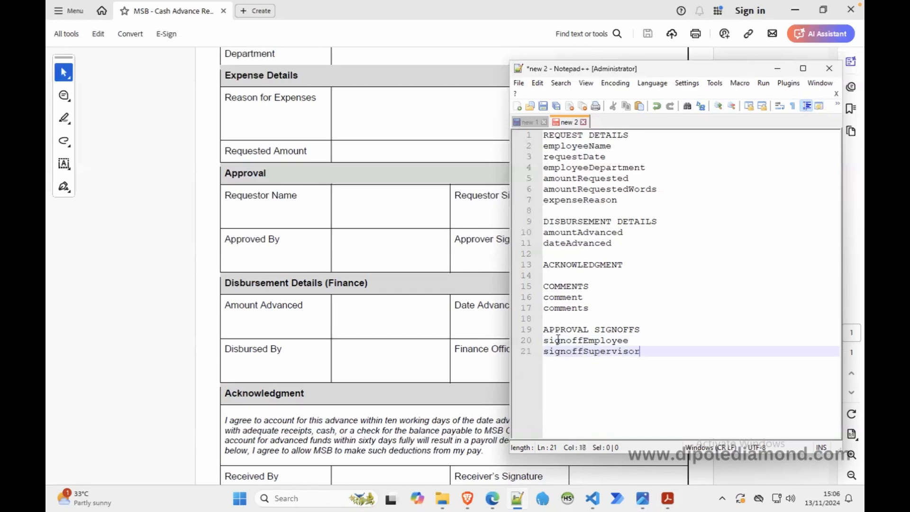
key(Return)
Step: Add the variable name signoffFinance on the line below signoffSupervisor
text(sign)
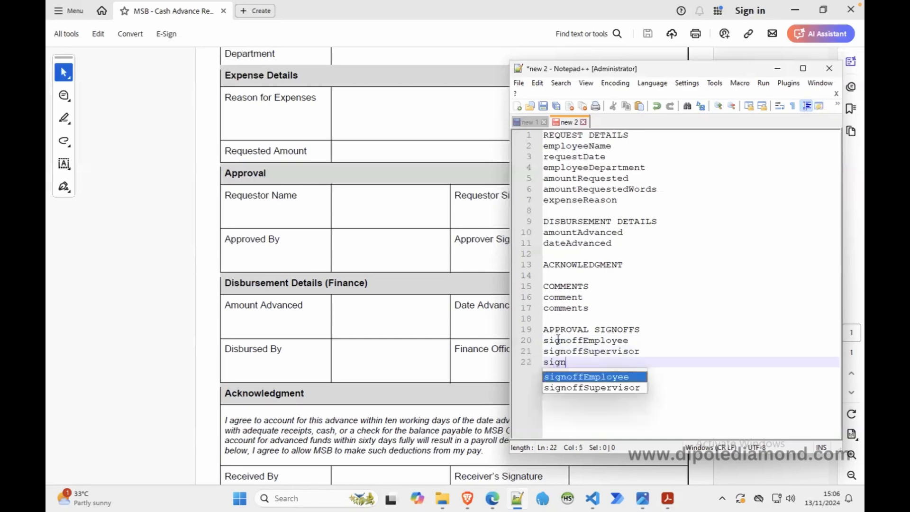
key(Return)
key(BackSpace)
key(BackSpace)
key(BackSpace)
key(BackSpace)
key(BackSpace)
key(BackSpace)
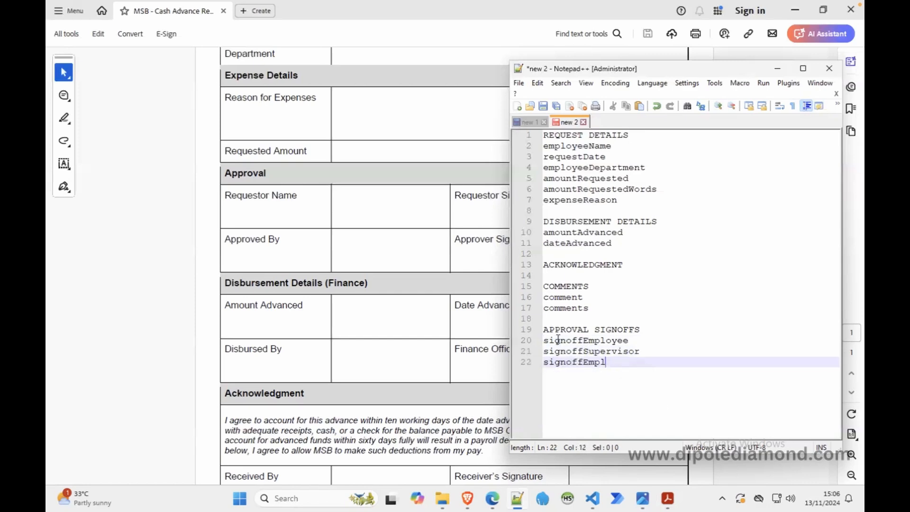
key(BackSpace)
key(BackSpace)
text(Finance)
key(Return)
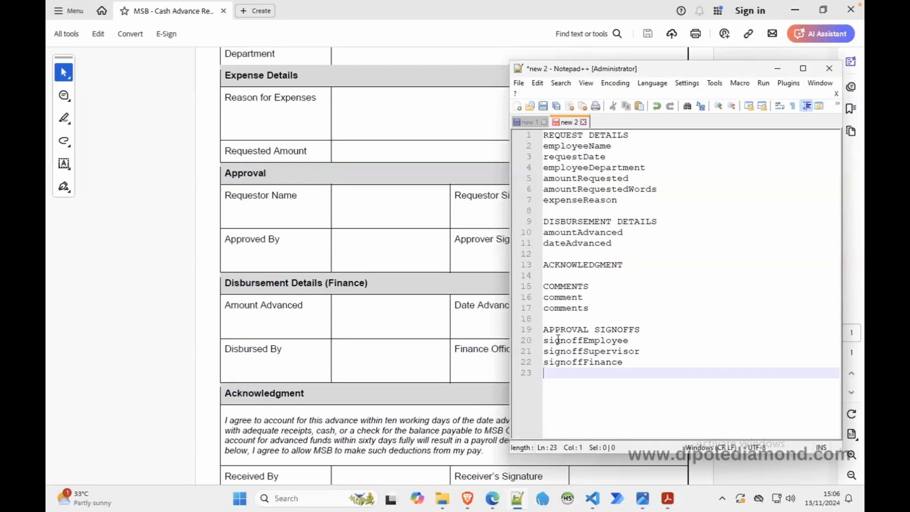
Step: Add the variable name datetimeEmployee on the line below signoffFinance
text(date)
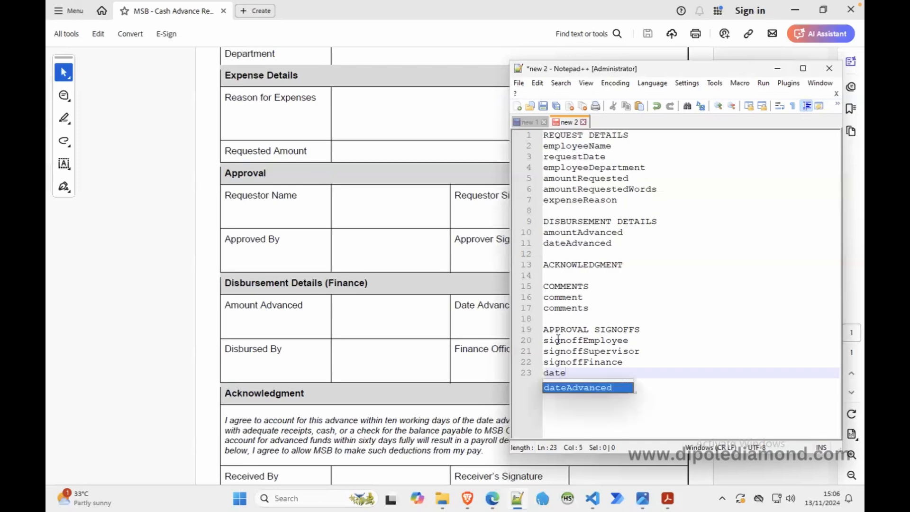
text(time)
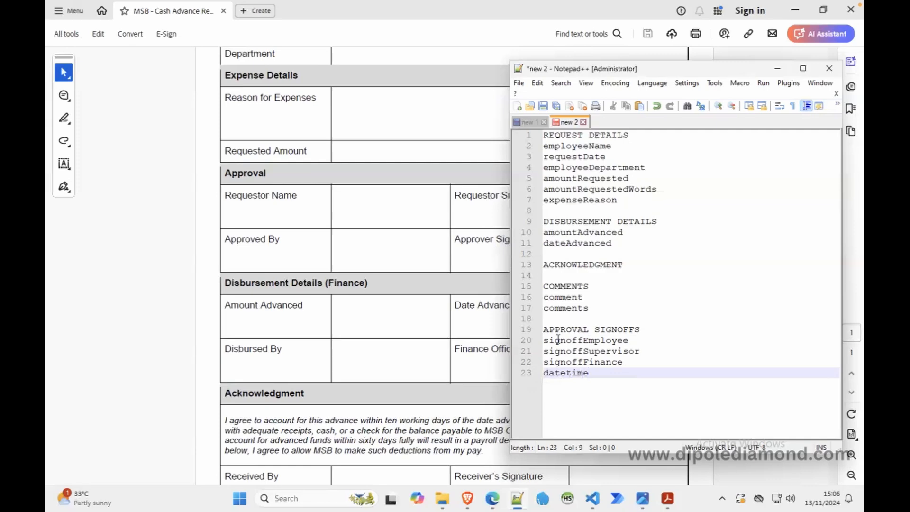
text(Employee)
Step: Copy only the datetime prefix of datetimeEmployee onto two new lines below it
key(Left)
key(Left)
key(Left)
key(Left)
key(Left)
key(Left)
key(Left)
key(shift+Left)
key(shift+Left)
key(shift+Left)
key(shift+Left)
key(shift+Left)
key(shift+Left)
key(shift+Left)
key(shift+Left)
key(shift+Left)
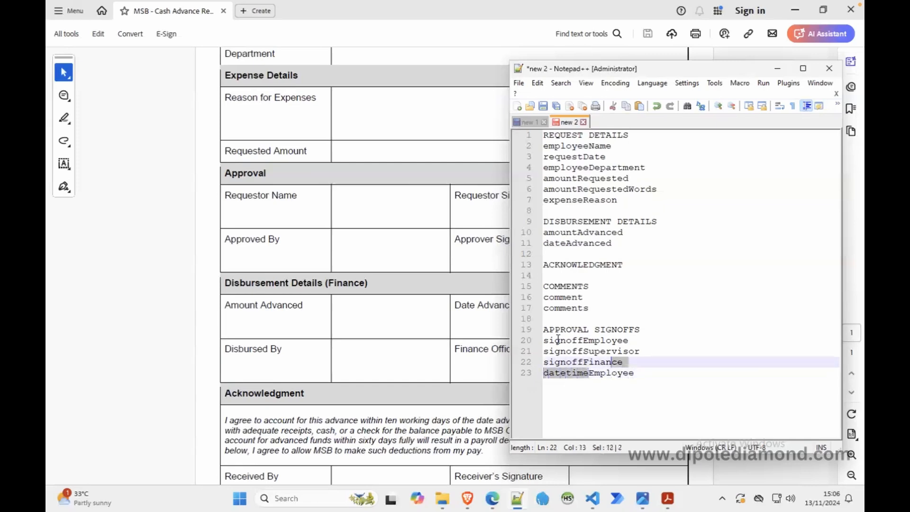
key(shift+Right)
key(ctrl+c)
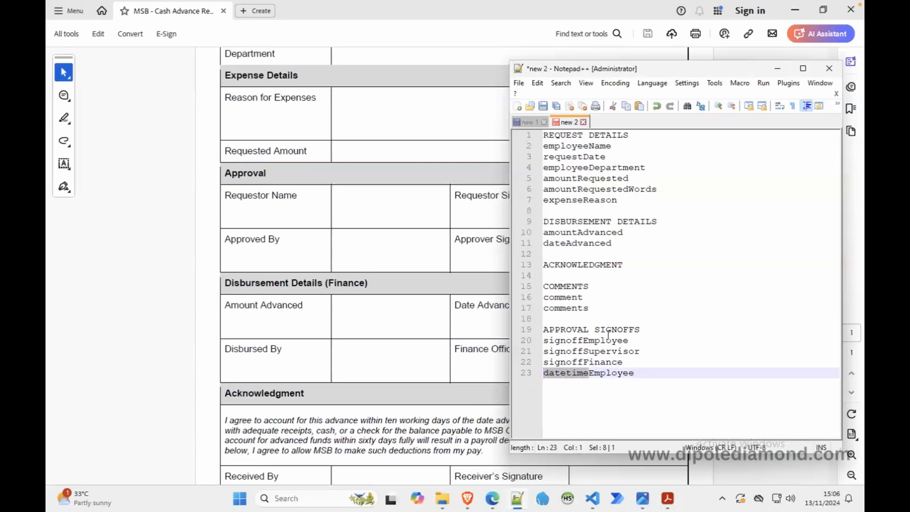
click(650, 373)
key(Return)
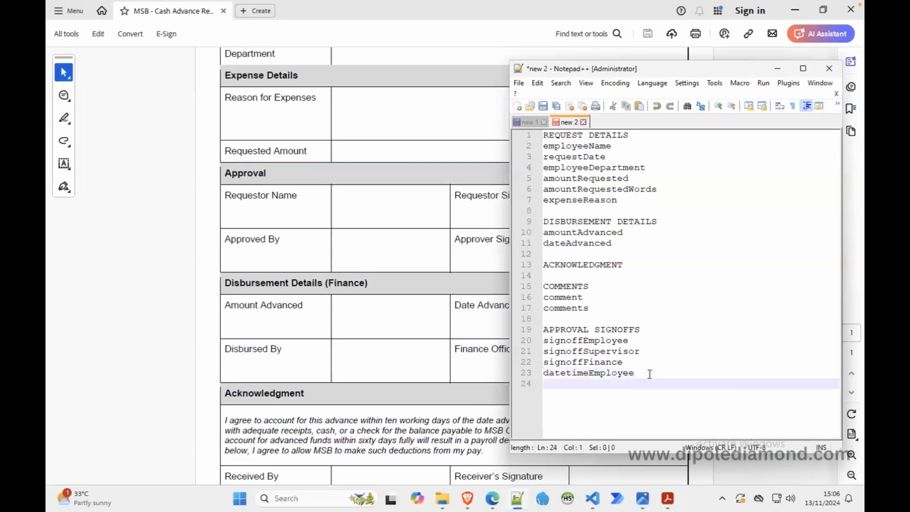
key(ctrl+v)
key(Return)
key(ctrl+v)
Step: Complete the two copied datetime prefixes as datetimeSupervisor and datetimeFinance
click(623, 384)
text(S)
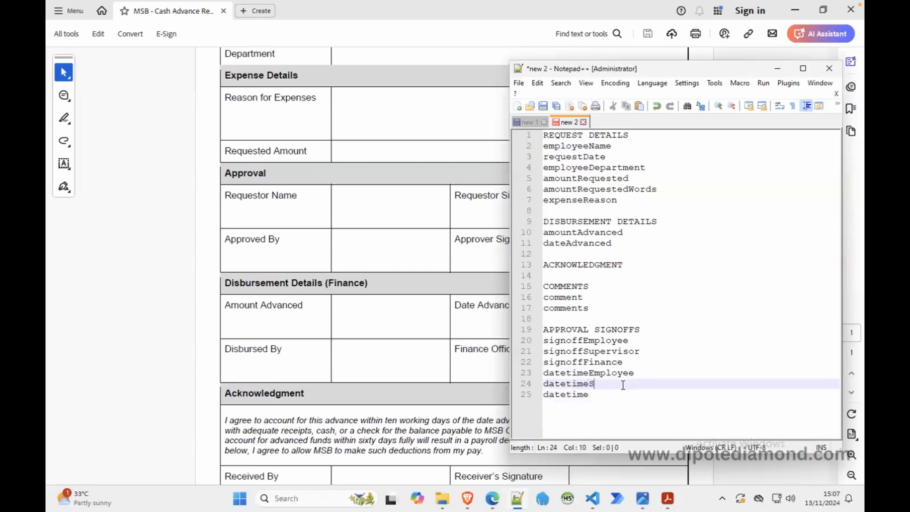
text(upervisor)
click(610, 397)
text(Fi)
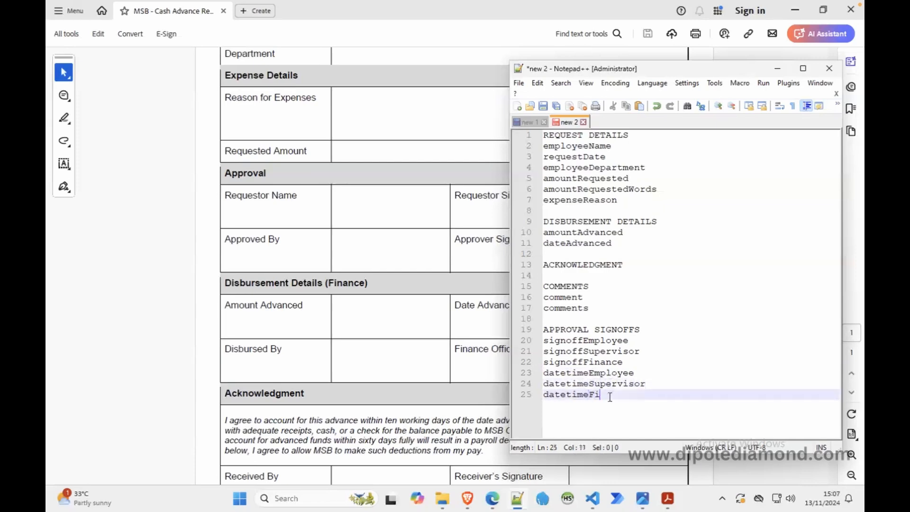
text(nance)
Step: Switch to the ProcessMaker designer in the browser and start a new blank Dynaform titled CAR Initiation
click(490, 506)
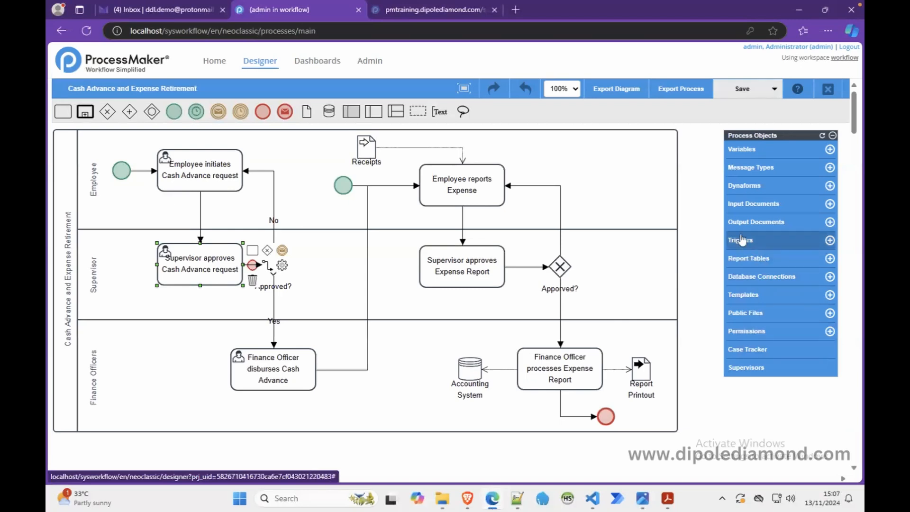
click(831, 186)
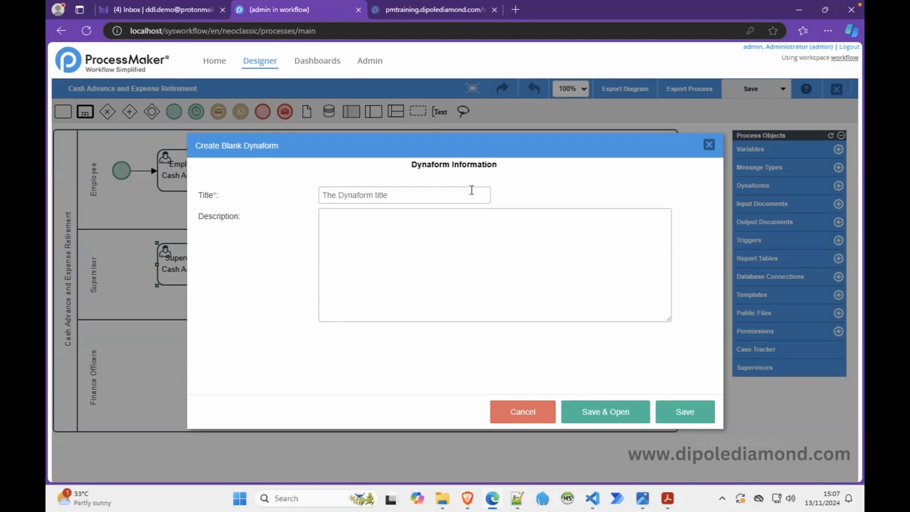
click(431, 198)
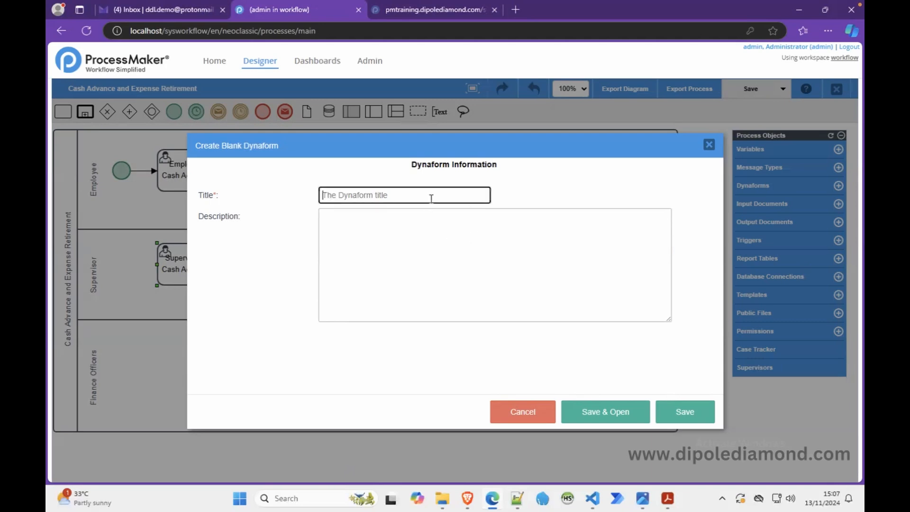
text(CAR)
text(Initiation)
Step: Enter the description "Dynaform for the CARER process to be used by employees in initiating a request on the process." and save and open the form
click(405, 230)
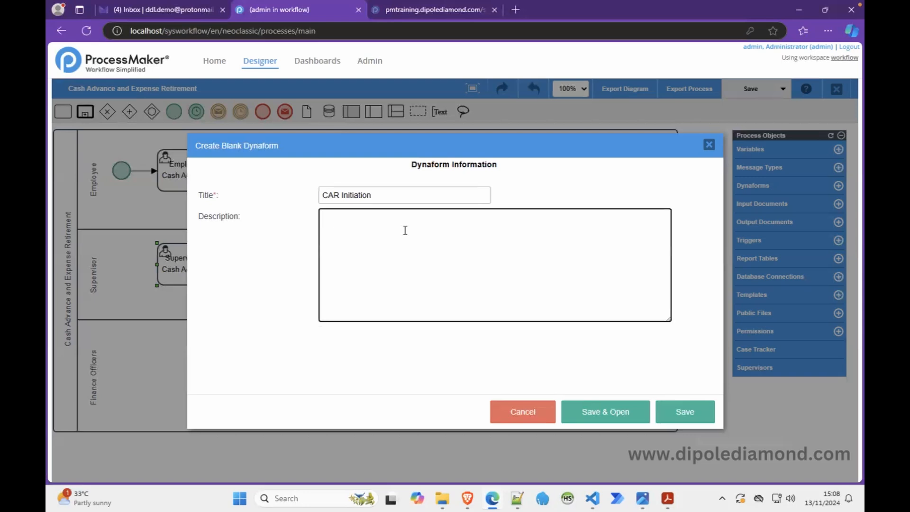
text(Dynaform for the CA)
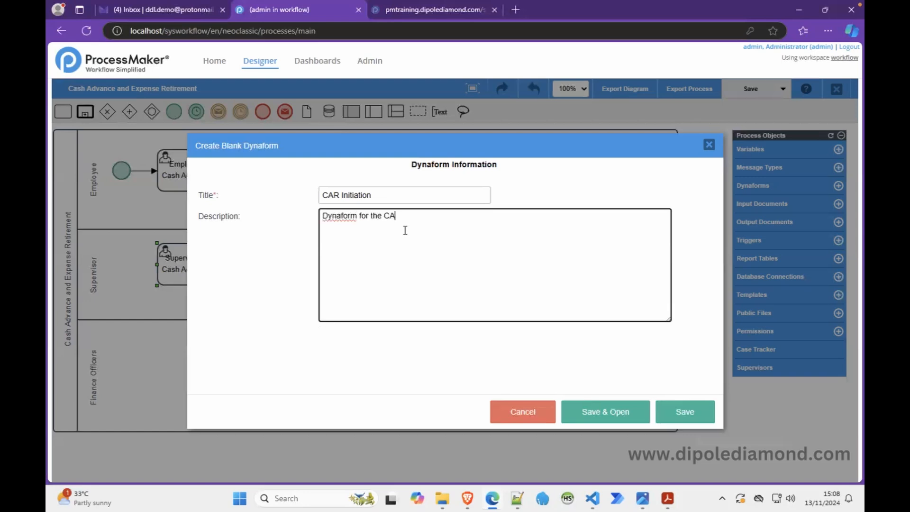
text(RER process to be used )
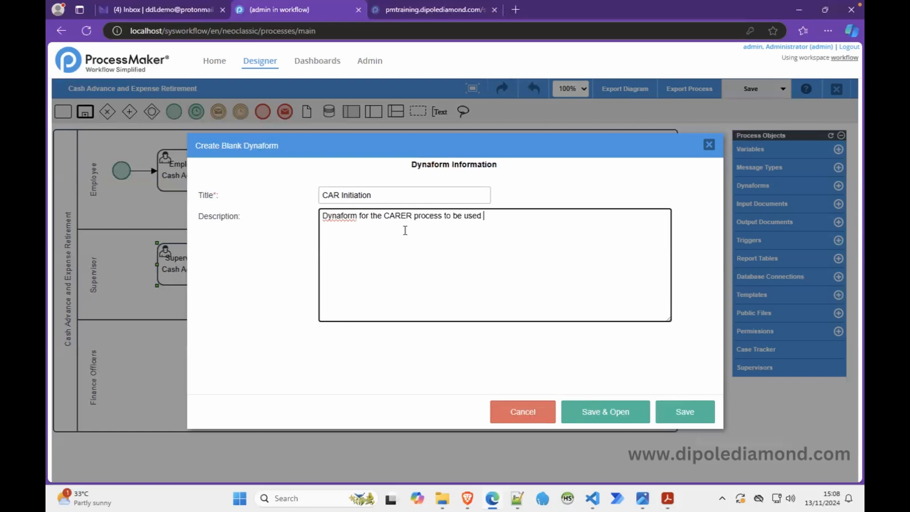
text(by employees in inti)
key(BackSpace)
text(itiat)
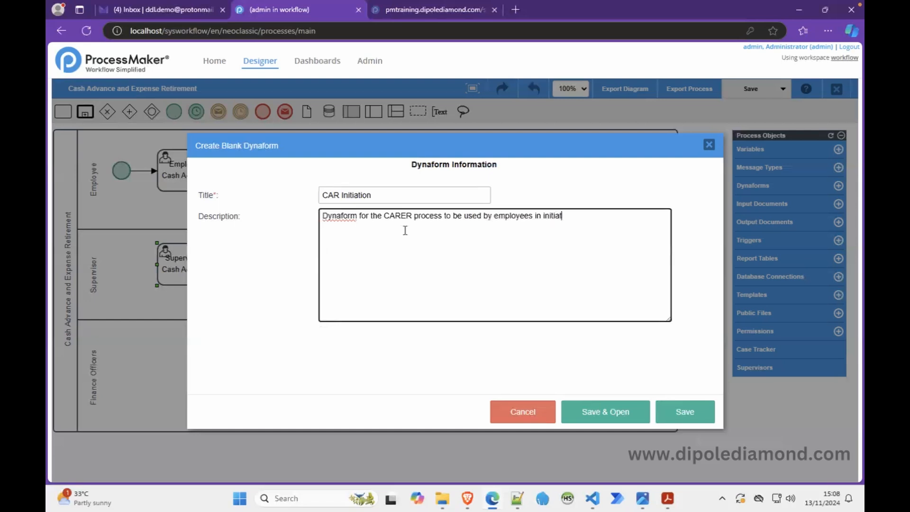
text(ing a request on the process)
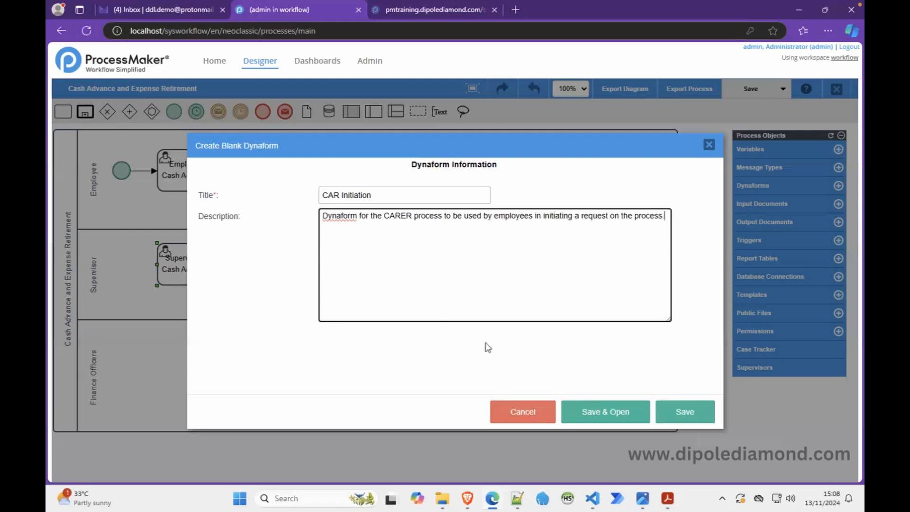
click(601, 411)
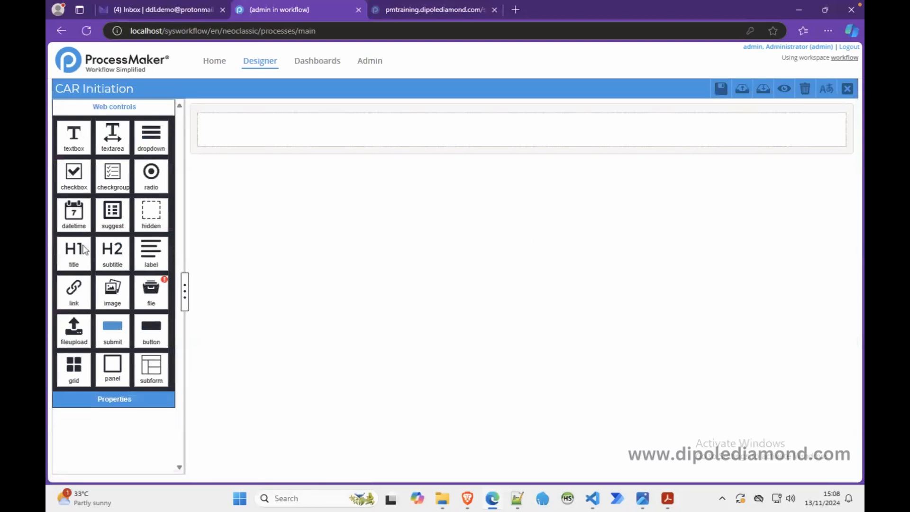
Step: Add a title control to the empty first row and set its label to "Cash Advance Requisition : Initiation Form"
drag(73, 250, 282, 136)
click(278, 133)
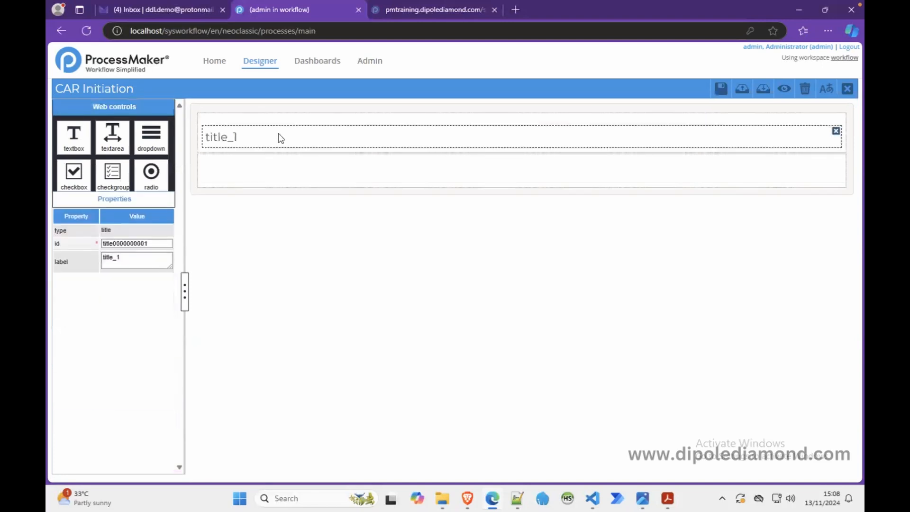
drag(136, 182, 54, 185)
text(Cash Advance )
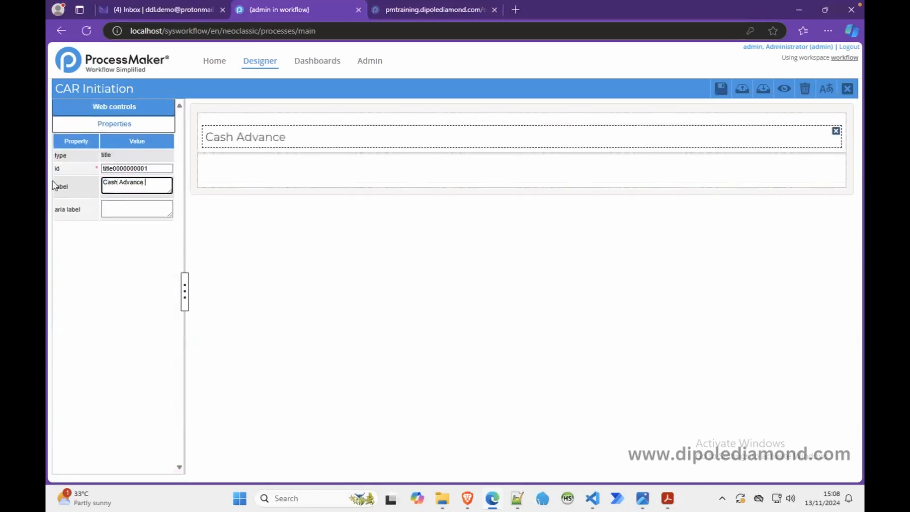
text(Requisition : Ini)
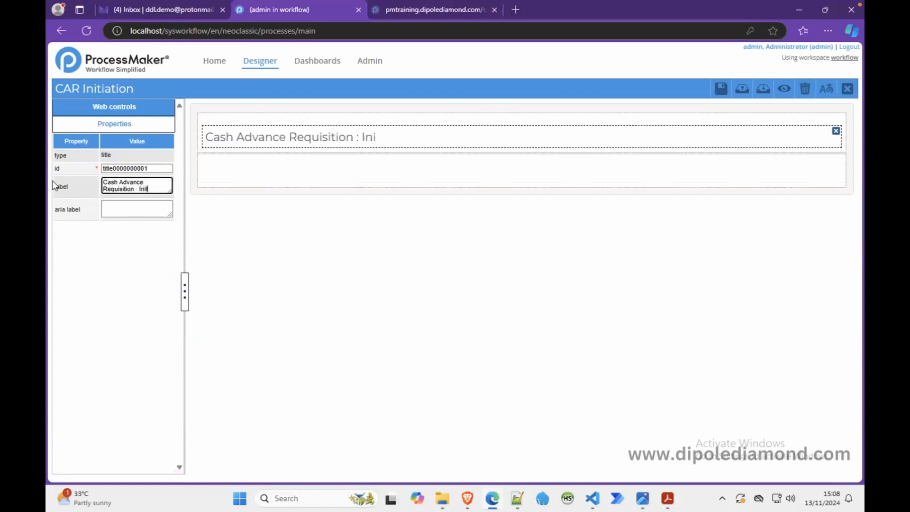
text(tiation Form)
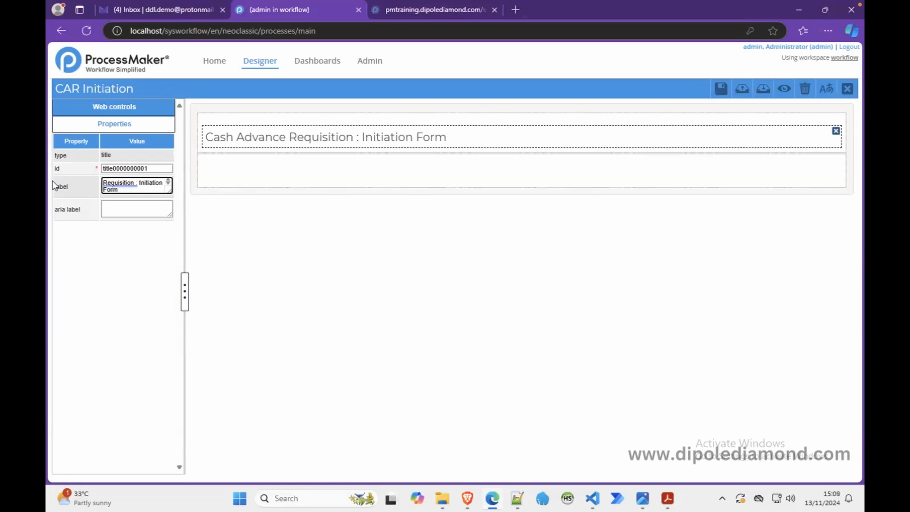
Step: Set the form title's id to form_title and add a subtitle control in the row below it
double_click(137, 168)
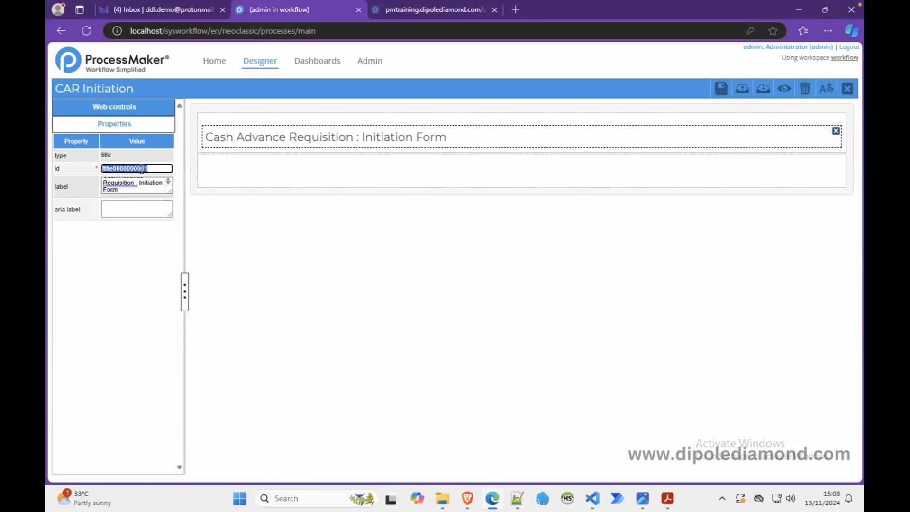
text(form_title)
click(224, 225)
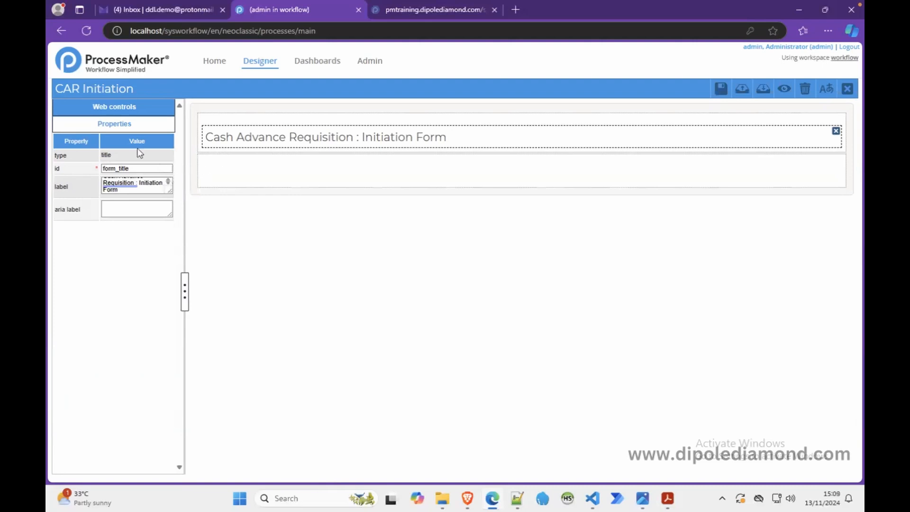
click(136, 111)
drag(112, 251, 223, 170)
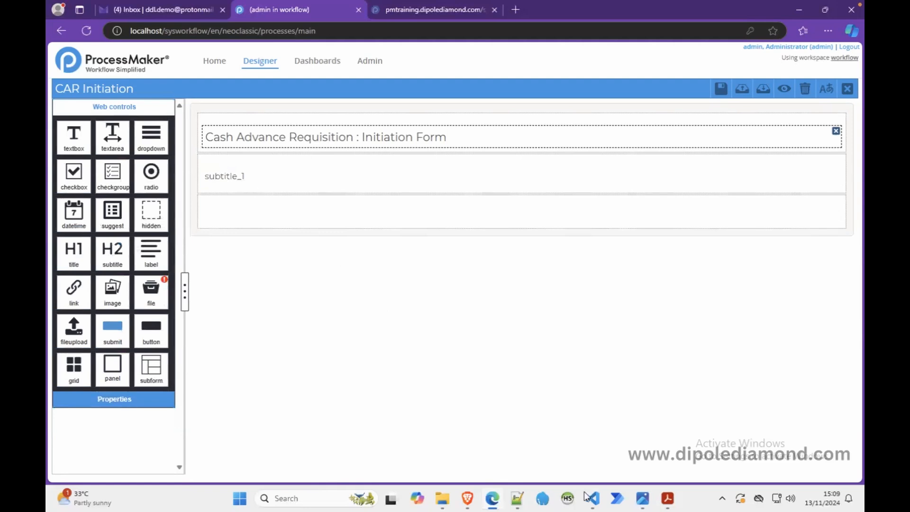
Step: Switch to the variable list in Notepad++, move its window aside and keep it always on top
click(518, 500)
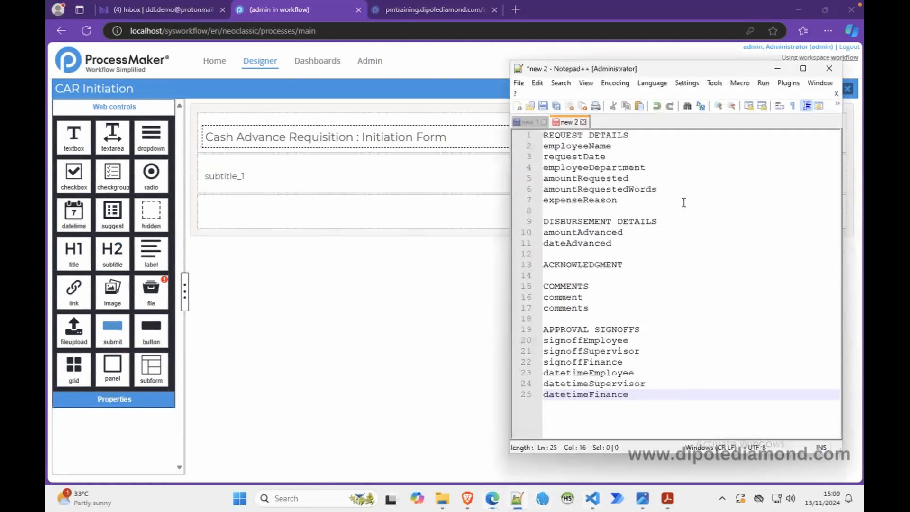
drag(644, 70, 771, 83)
click(737, 94)
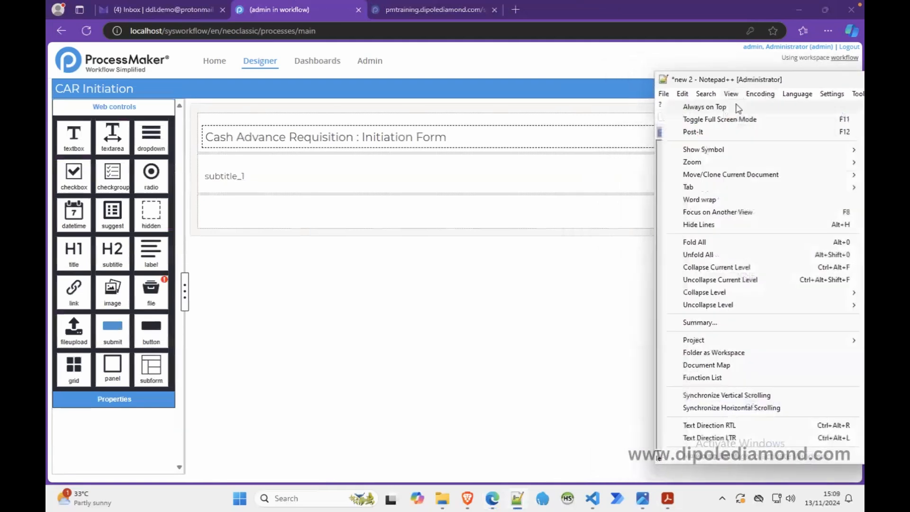
click(736, 106)
Step: Copy the heading REQUEST DETAILS from the variable list into the subtitle's label
drag(782, 146, 659, 151)
key(ctrl+c)
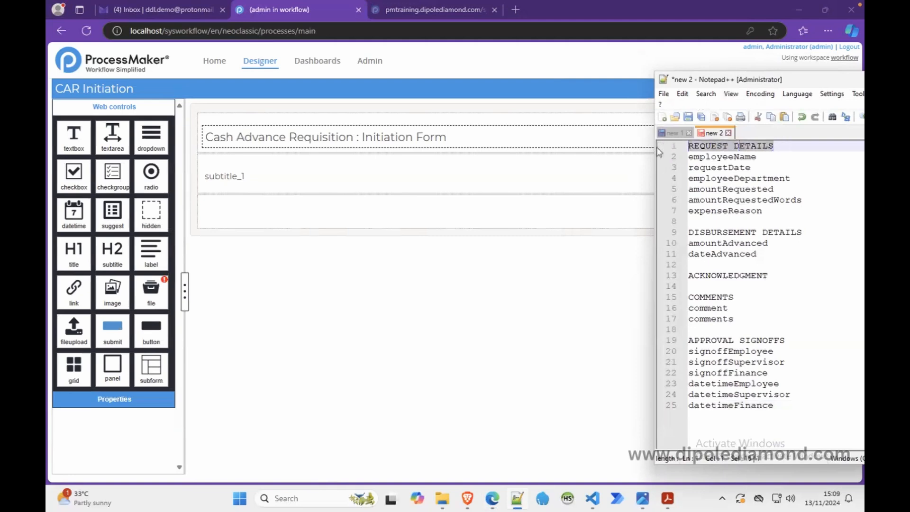
click(213, 175)
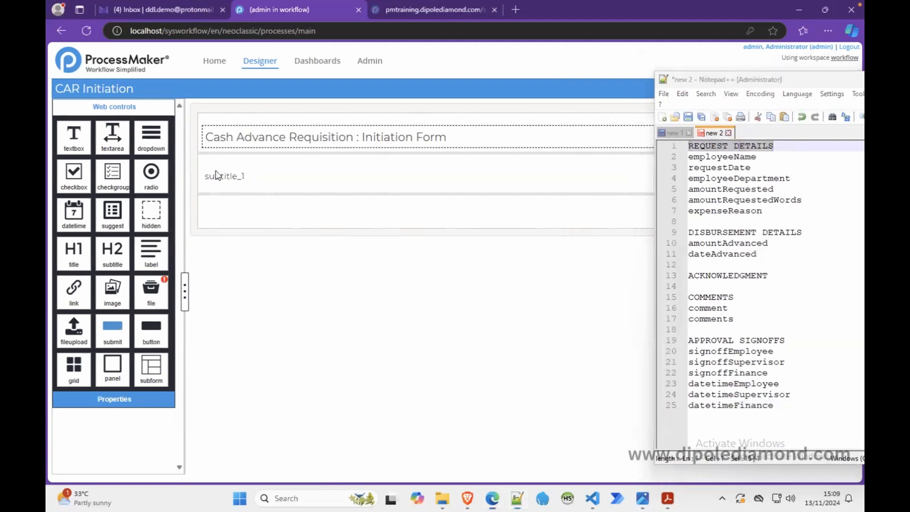
drag(140, 185, 85, 181)
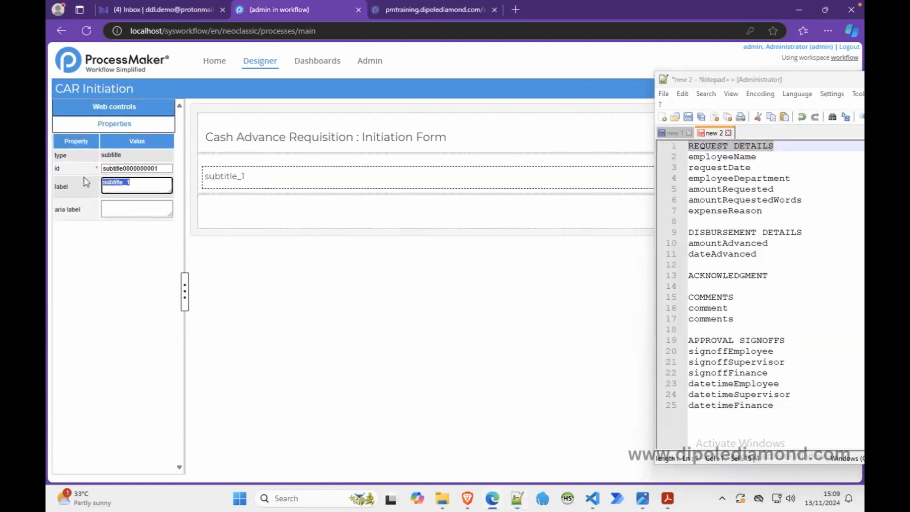
key(ctrl+v)
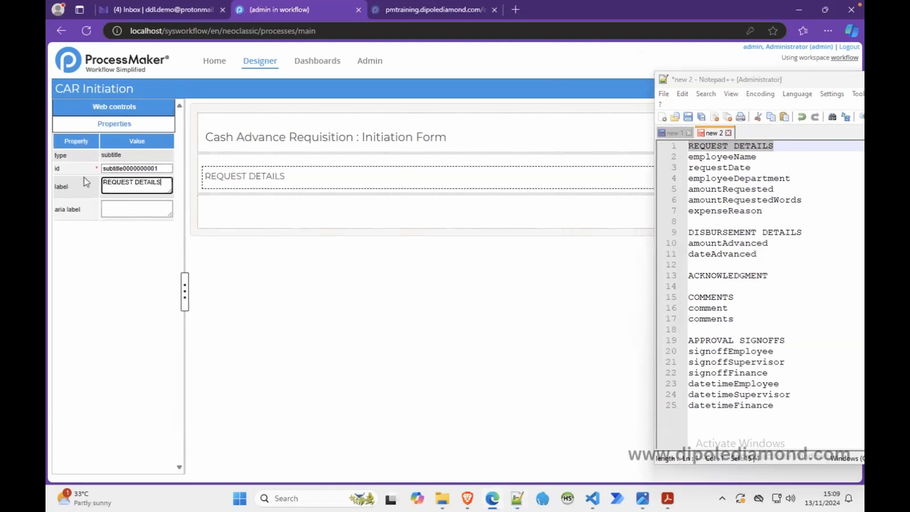
Step: Set the id of the REQUEST DETAILS subtitle to section_request_details
double_click(143, 168)
text(s)
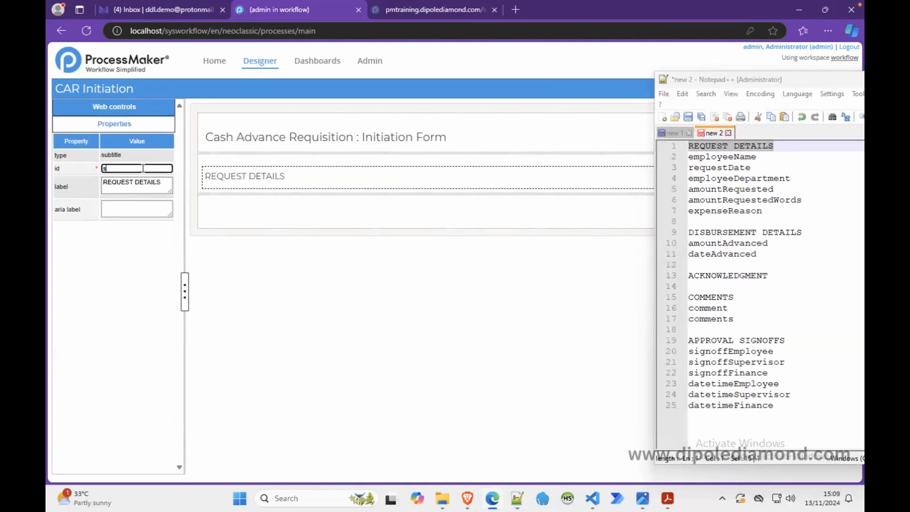
text(ection_request_details)
click(237, 176)
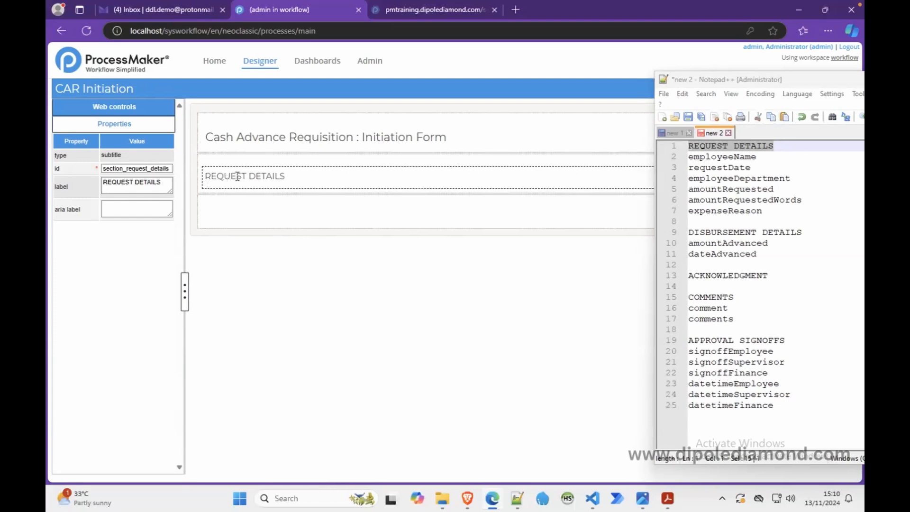
Step: Split the empty row below REQUEST DETAILS into two equal columns with a col-span of 6 6
click(290, 213)
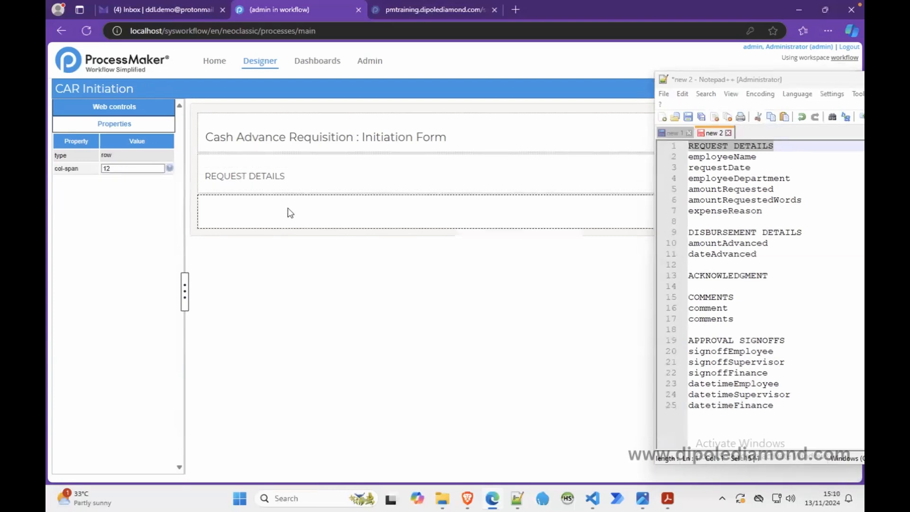
drag(119, 169, 76, 170)
text(6 6)
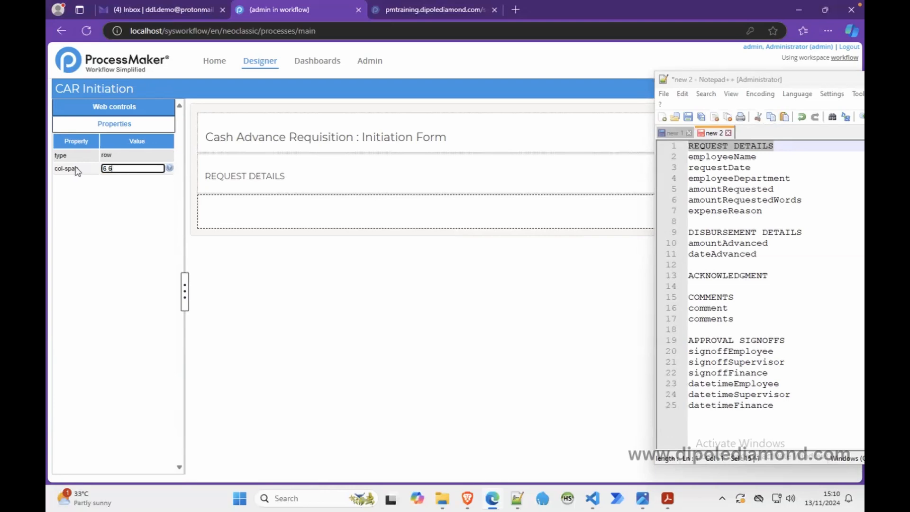
click(243, 210)
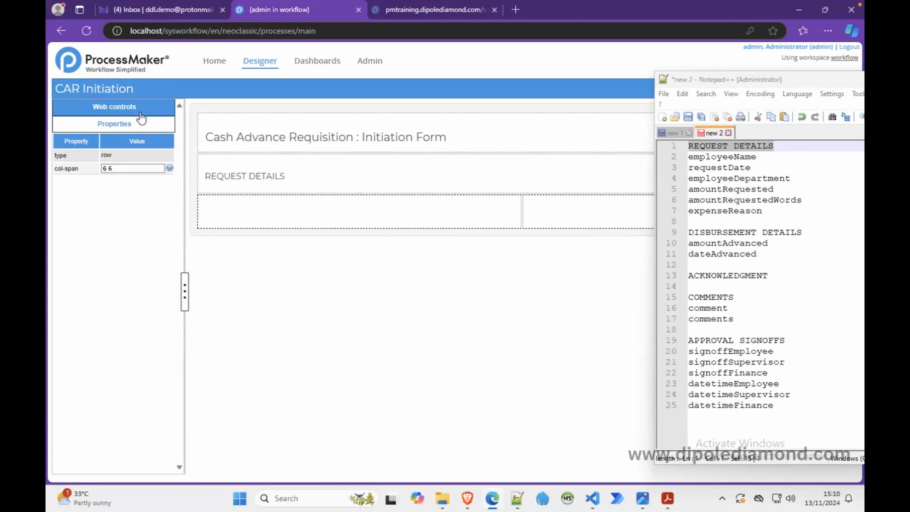
Step: Add a textbox in the row's first column with a new variable employeeName, copied from the variable list
double_click(713, 156)
key(ctrl+c)
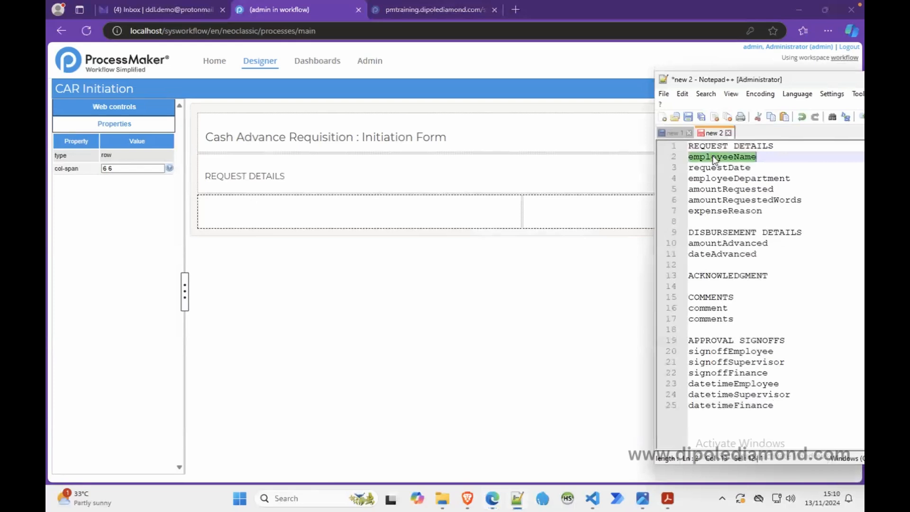
click(138, 107)
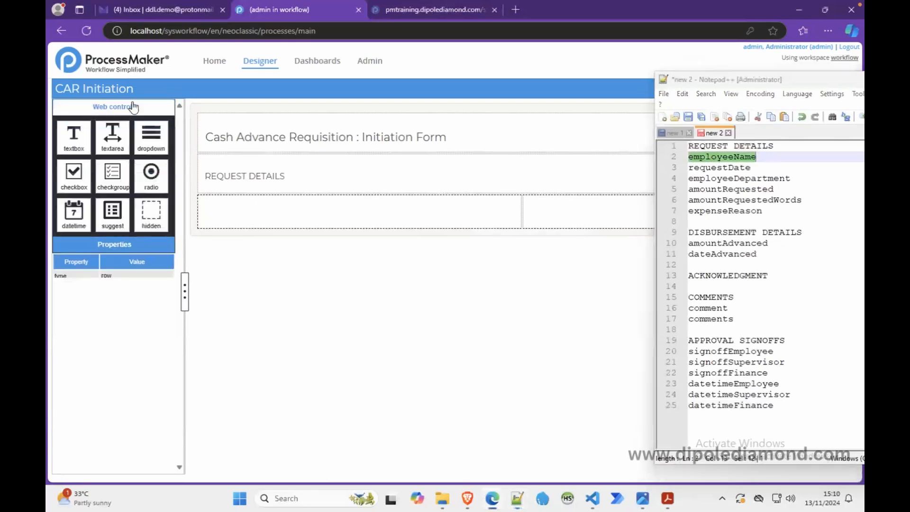
drag(85, 148, 266, 213)
double_click(411, 165)
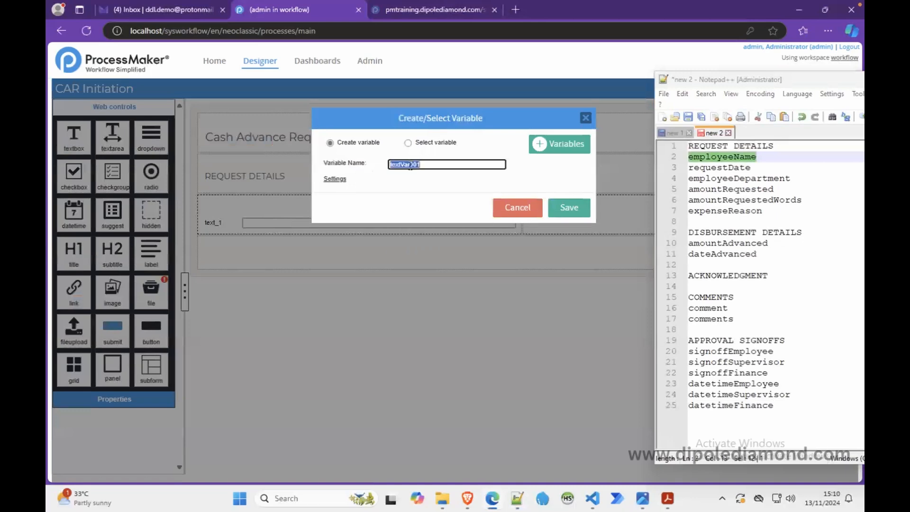
key(ctrl+v)
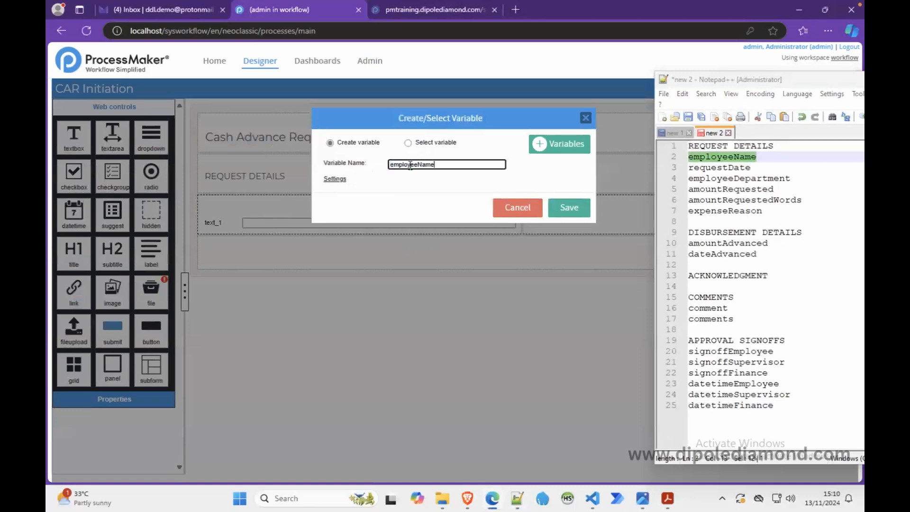
click(565, 208)
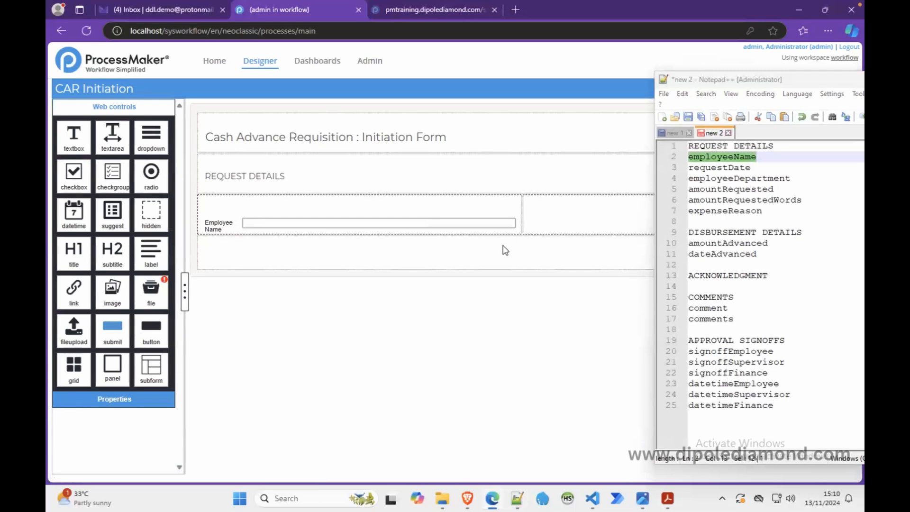
Step: Add a datetime control in the row's second column with a new variable requestDate, copied from the variable list
double_click(730, 169)
key(ctrl+c)
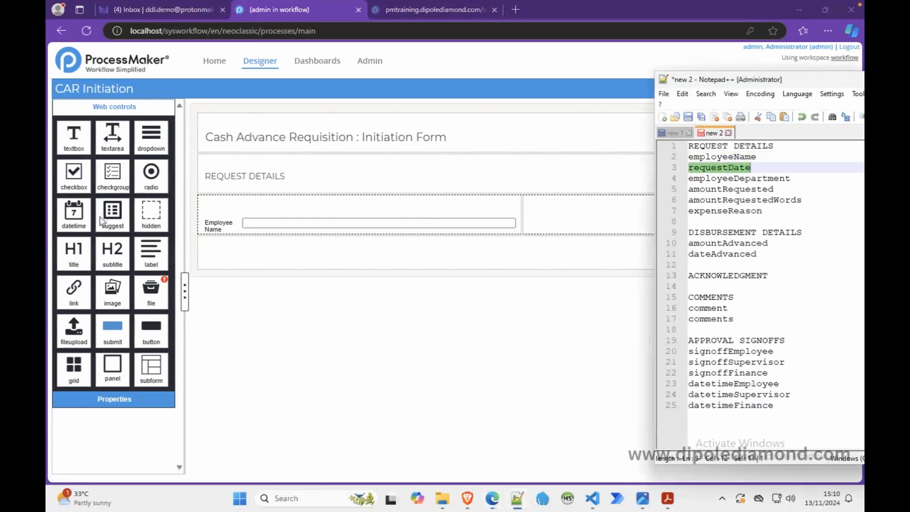
drag(80, 223, 559, 216)
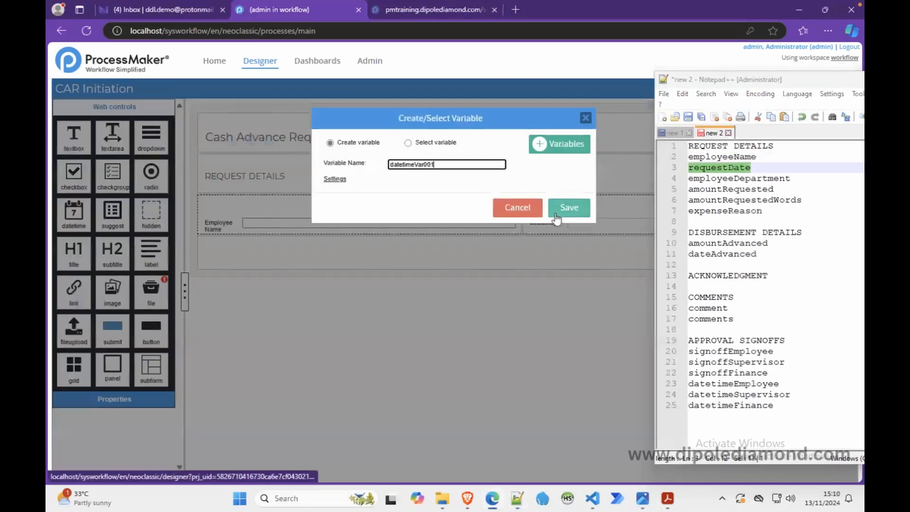
double_click(418, 165)
key(ctrl+v)
click(568, 207)
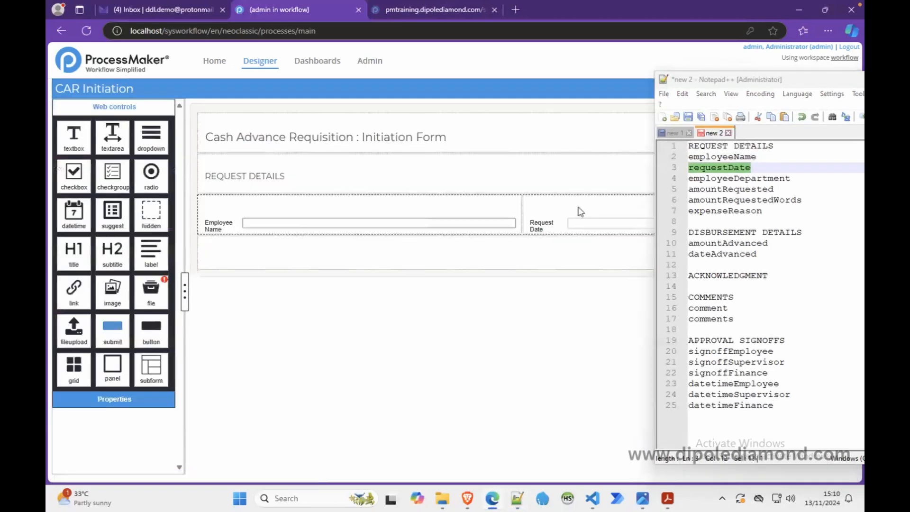
Step: Set the col-span of the empty row below Employee Name and Request Date to 6 6
click(365, 255)
double_click(135, 168)
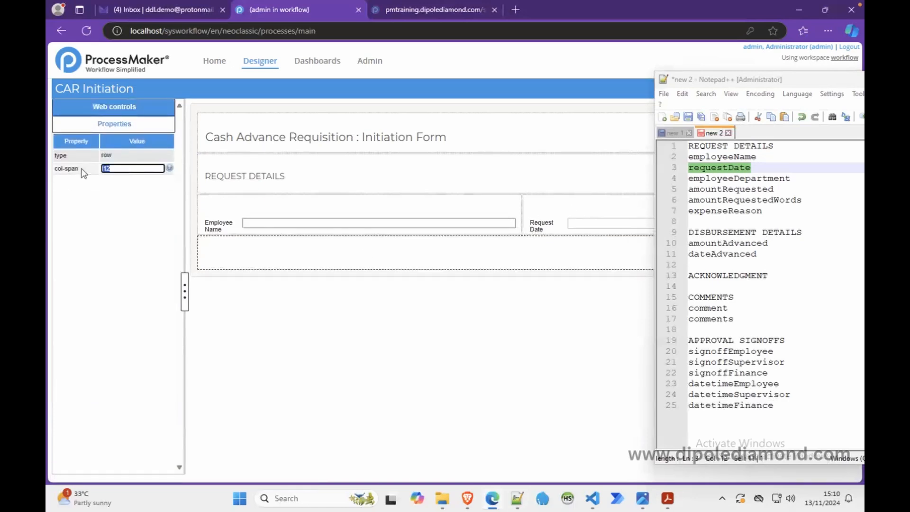
text(6 6)
click(265, 249)
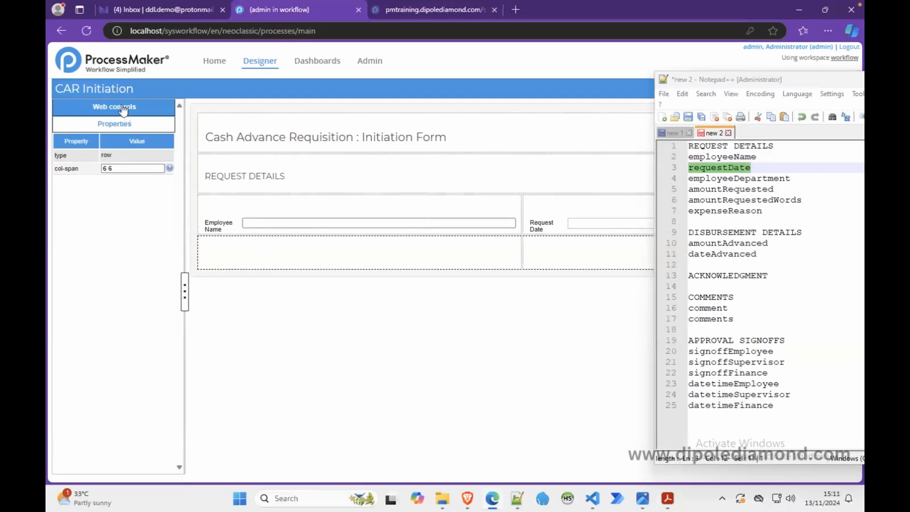
Step: Add a textbox in the empty row's first column with a new variable employeeDepartment, copied from the variable list
double_click(739, 179)
key(ctrl+c)
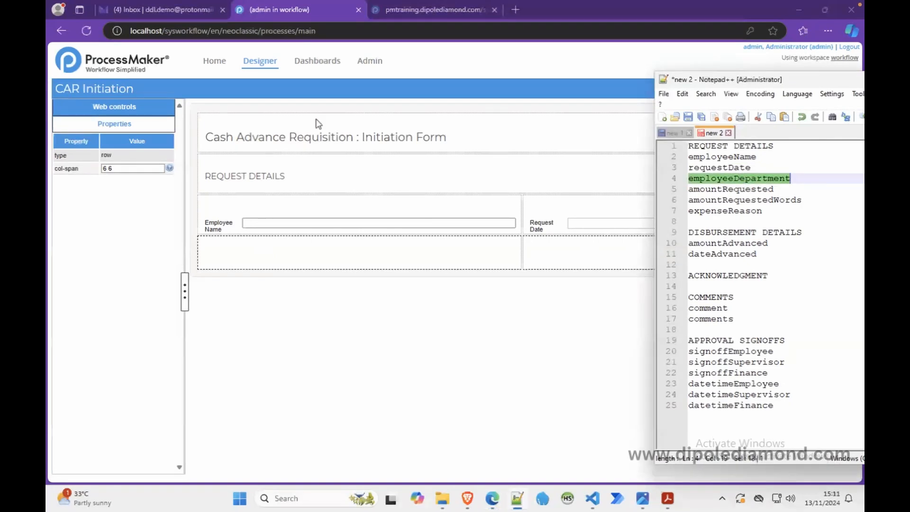
click(163, 112)
drag(71, 142, 264, 266)
double_click(413, 163)
key(ctrl+v)
click(565, 203)
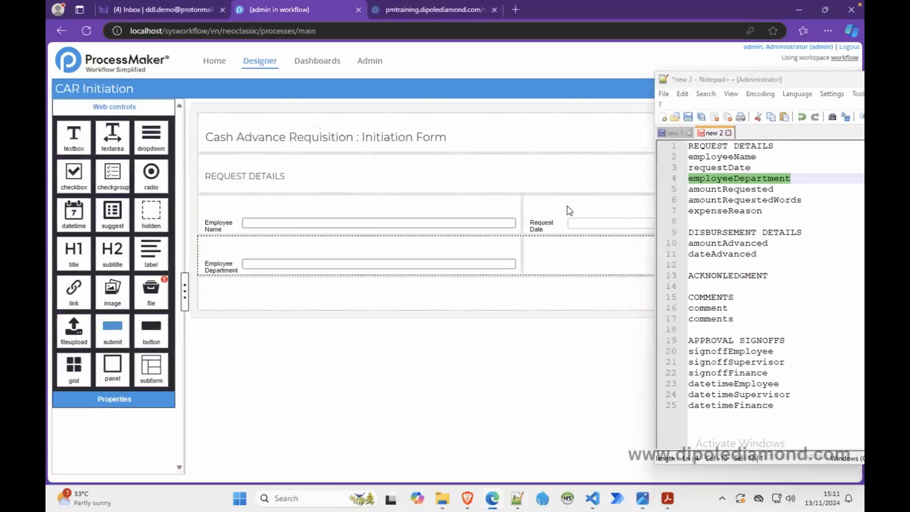
Step: Add a textbox beside Employee Department with a new variable of type Float, keeping the default name textVar001
double_click(723, 189)
key(ctrl+c)
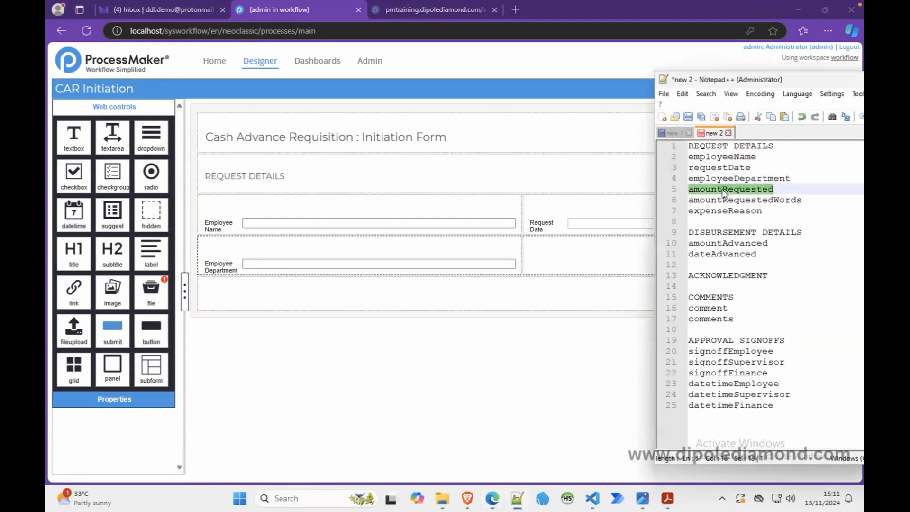
drag(76, 142, 550, 256)
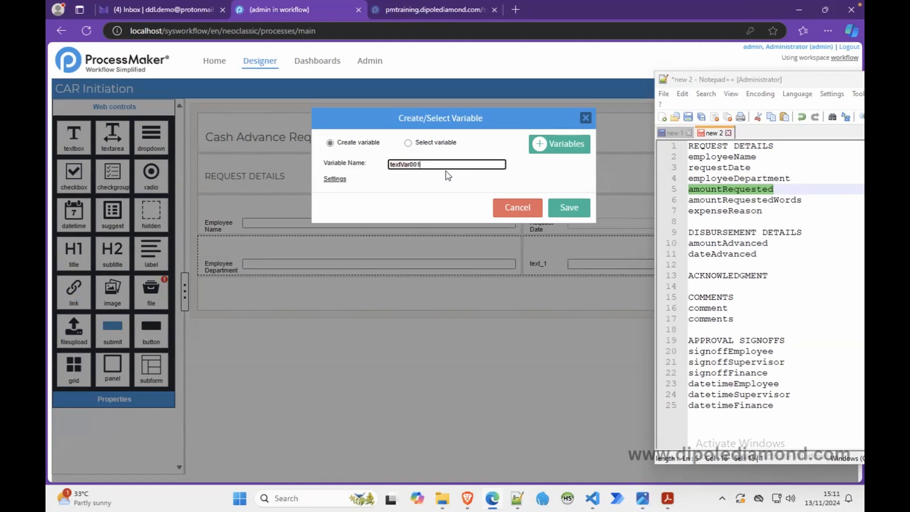
click(339, 179)
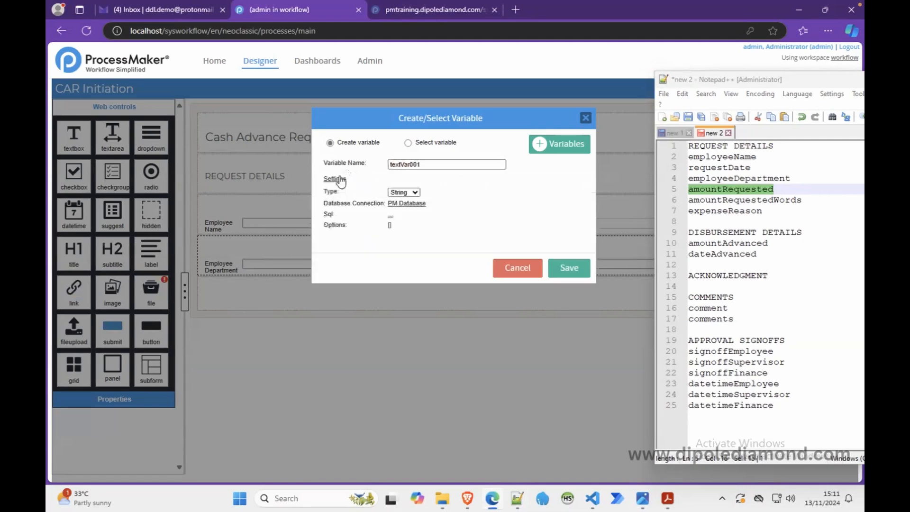
click(416, 192)
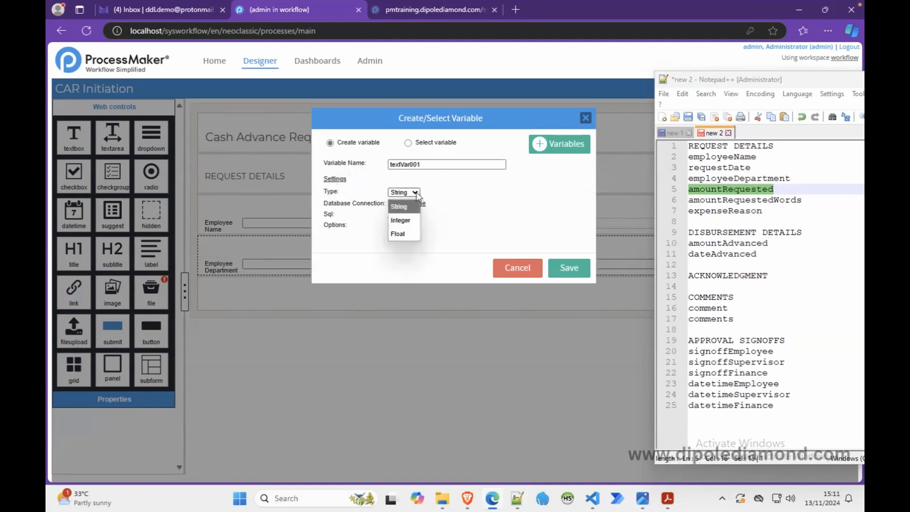
click(398, 234)
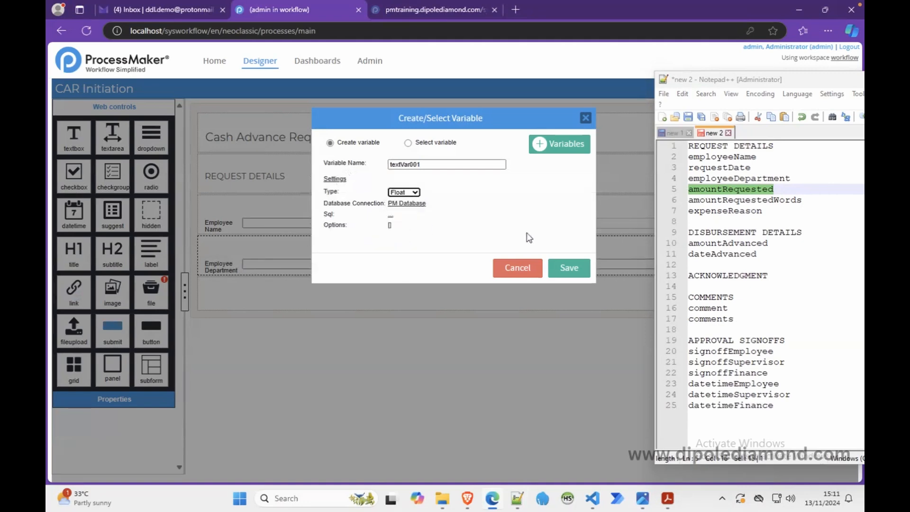
click(569, 270)
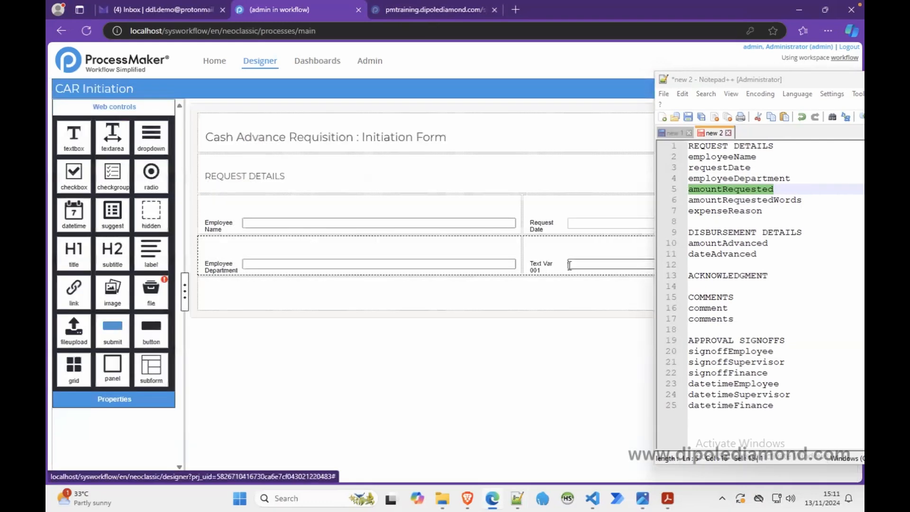
Step: Rename the new textbox's variable textVar001 to amountRequested, save it and return to the form
click(561, 265)
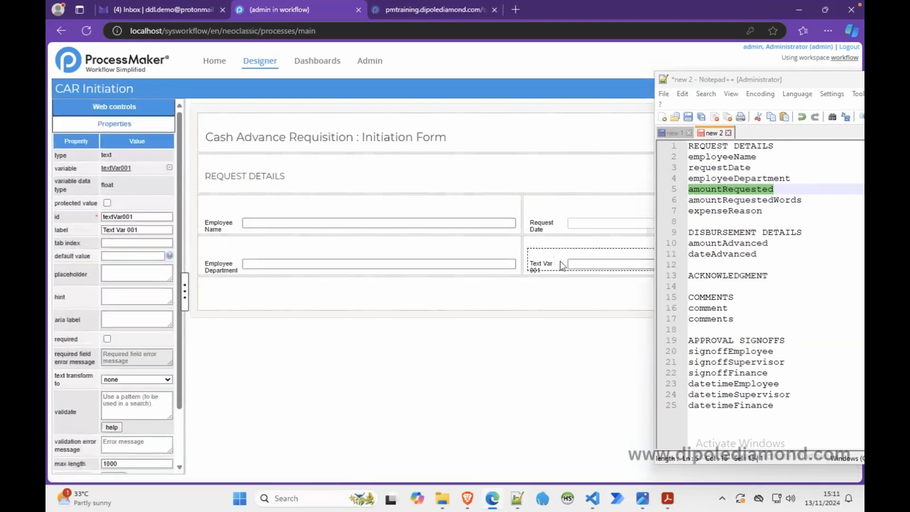
click(119, 168)
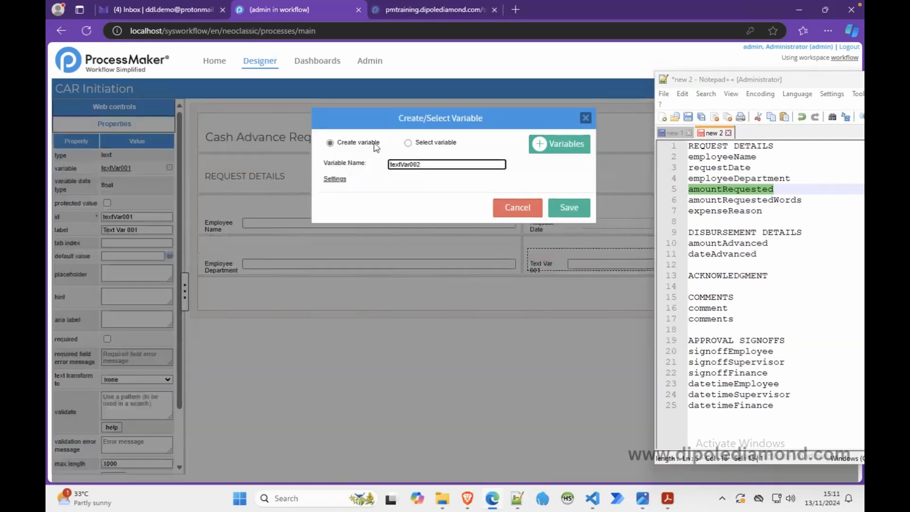
click(408, 143)
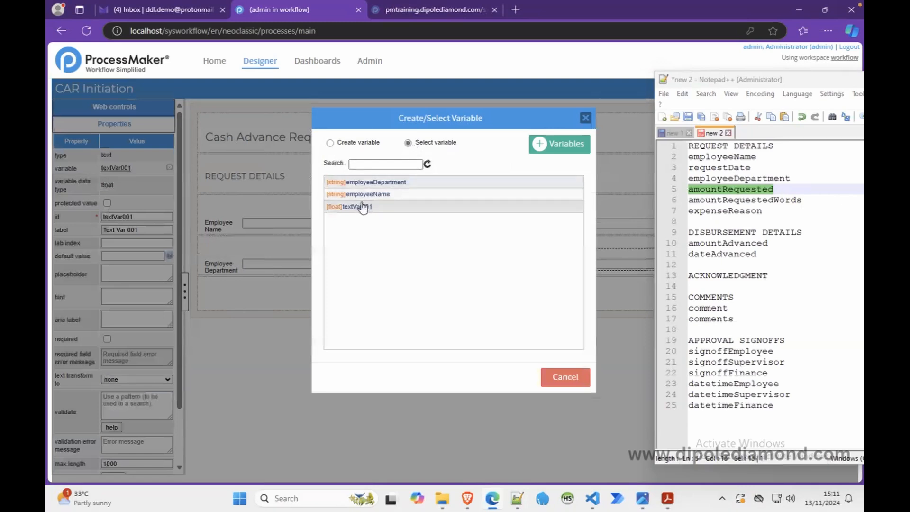
click(548, 145)
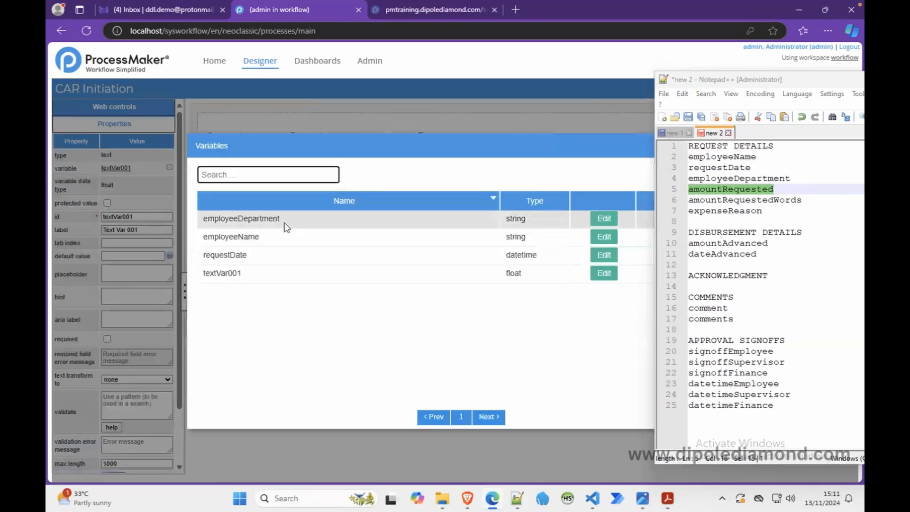
click(602, 275)
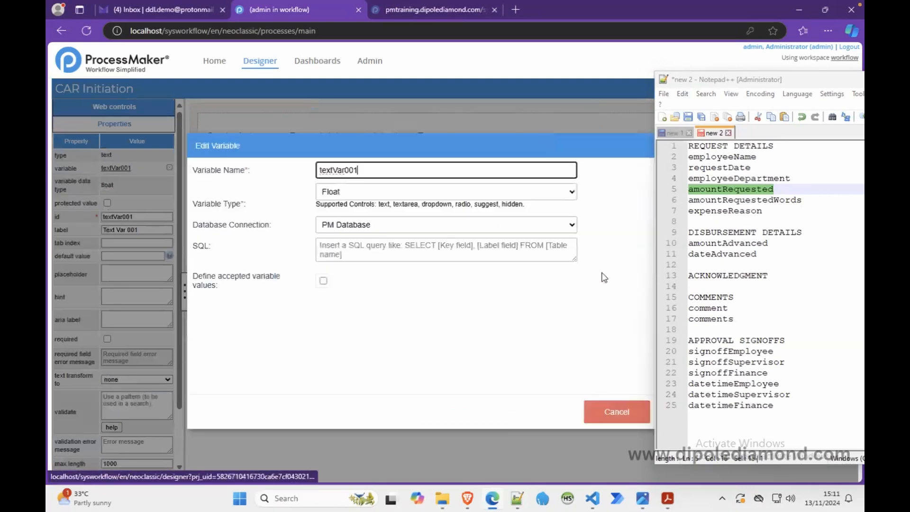
drag(373, 173, 287, 172)
key(ctrl+v)
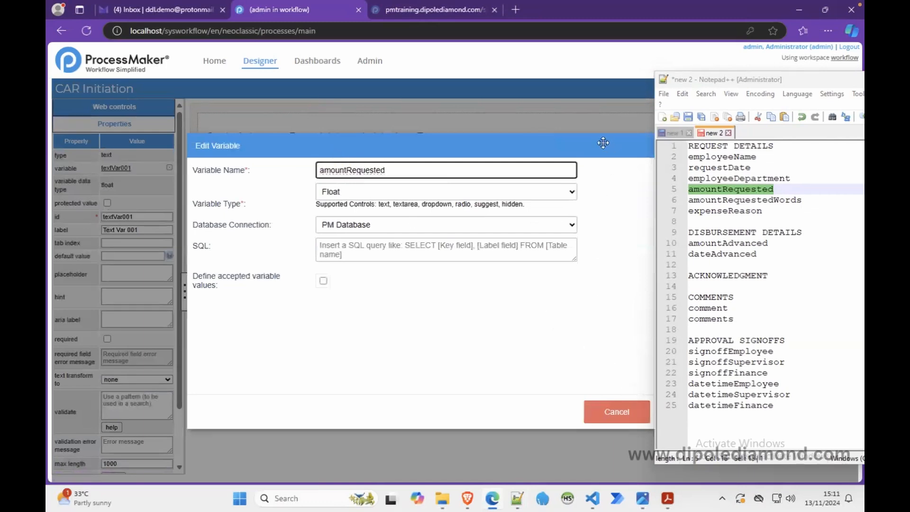
drag(603, 142, 491, 137)
click(570, 405)
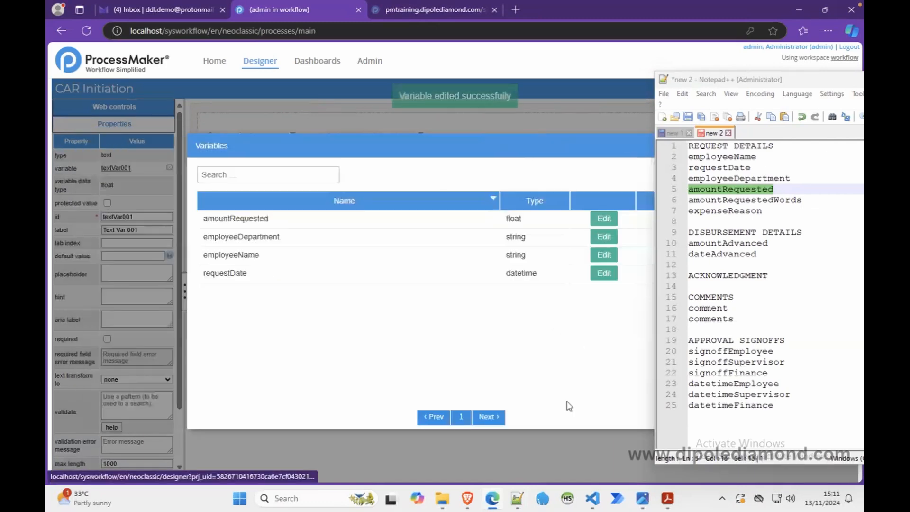
drag(573, 148, 447, 146)
click(583, 144)
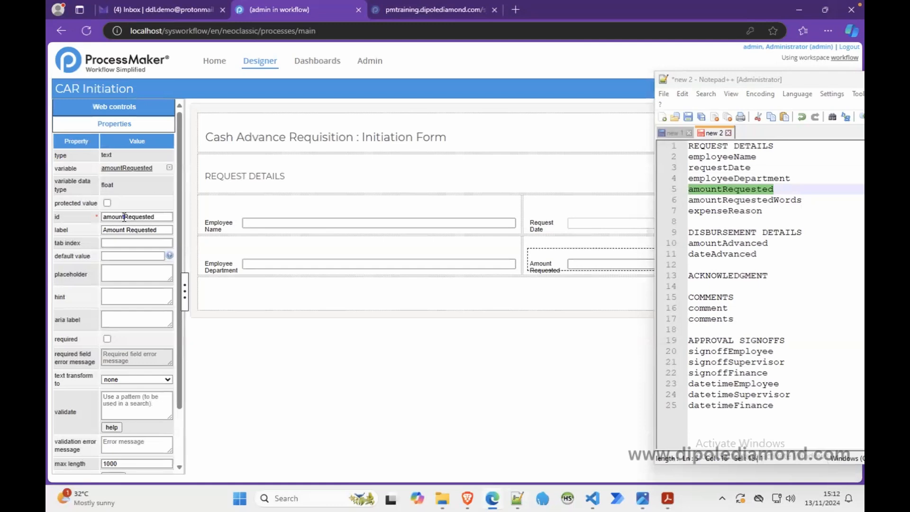
Step: Copy amountRequestedWords from the variable list and set the col-span of the empty row below Employee Department to 6 6
double_click(723, 201)
key(ctrl+c)
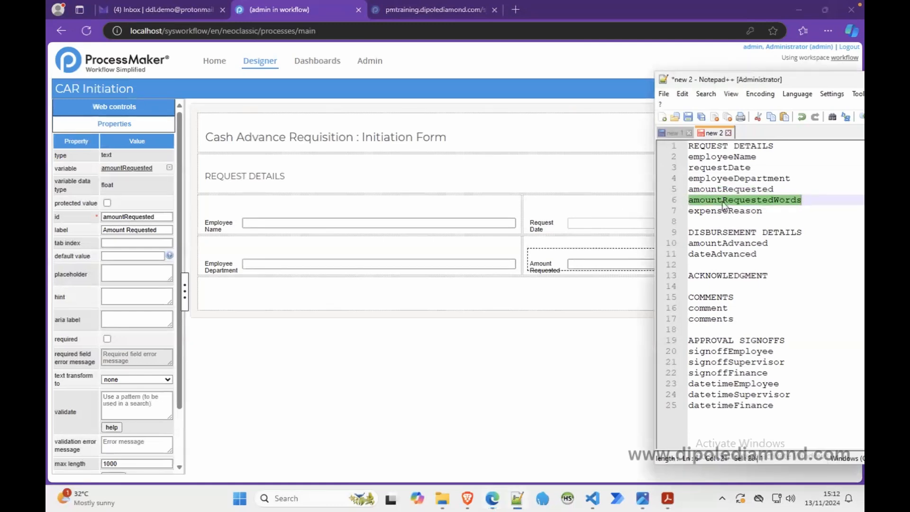
click(423, 280)
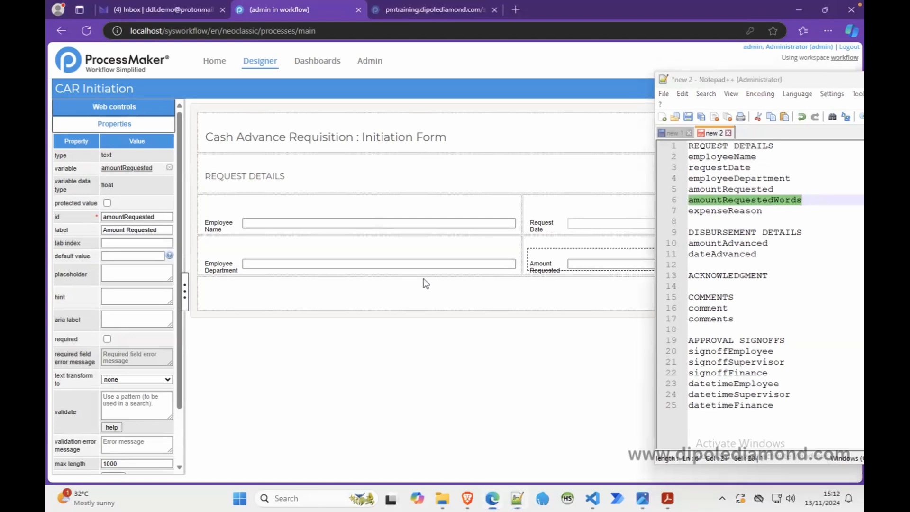
double_click(121, 168)
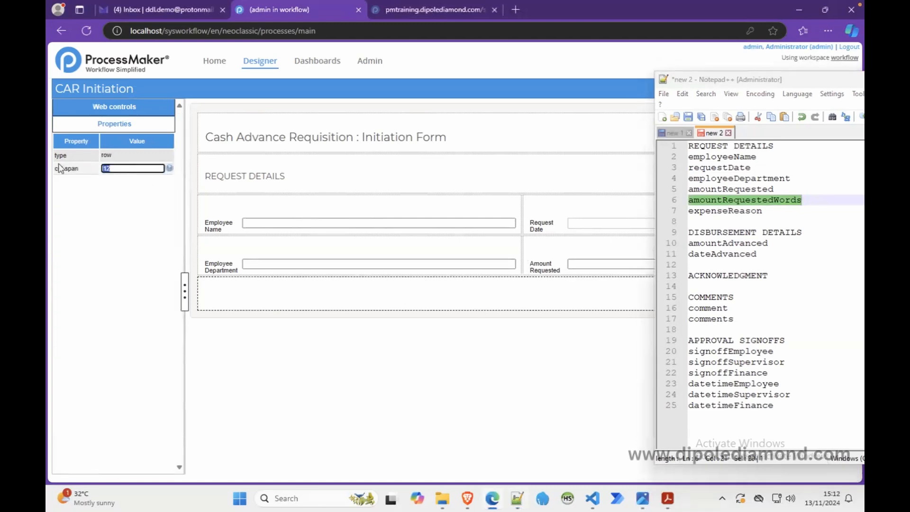
text(6 6)
key(Return)
Step: Add a textarea in the row's second column, below Amount Requested, with a new variable amountRequestedWords
click(126, 110)
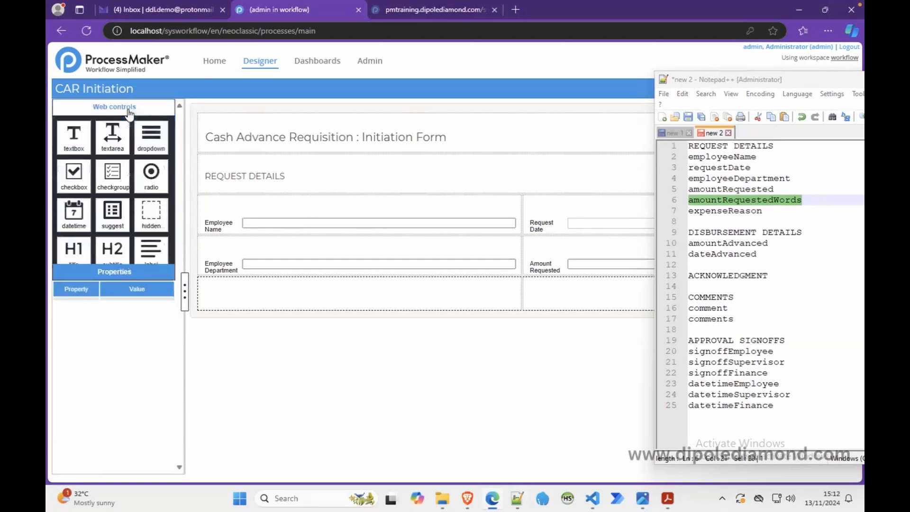
drag(113, 139, 544, 306)
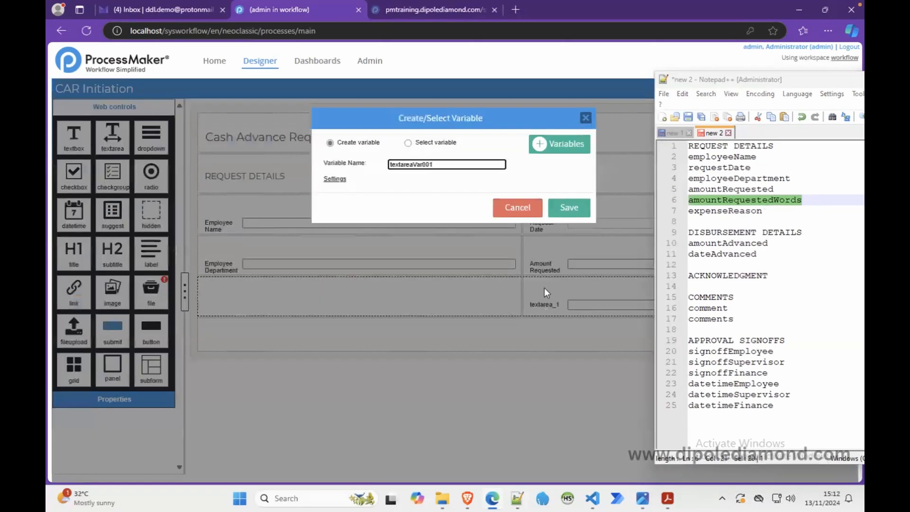
double_click(416, 162)
key(ctrl+v)
click(566, 209)
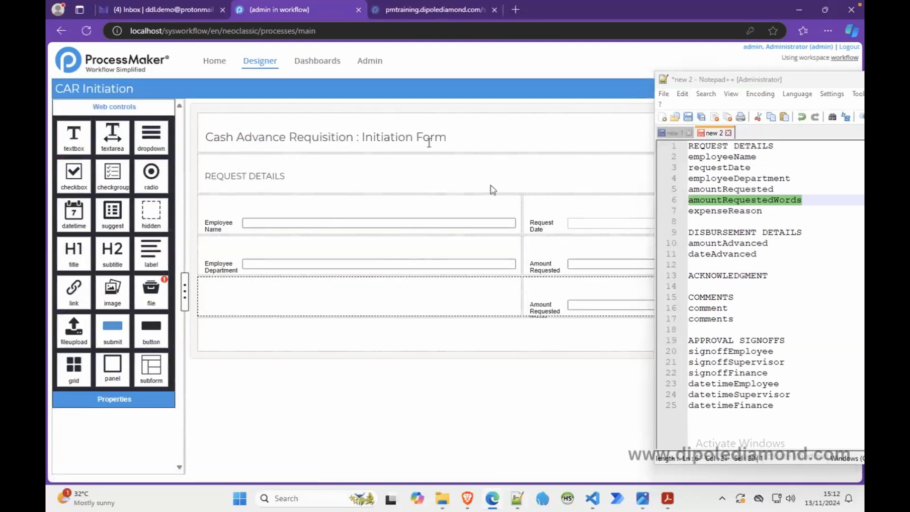
Step: Add a textarea in the row's first column with a new variable expenseReason, cut from the variable list
drag(110, 139, 261, 294)
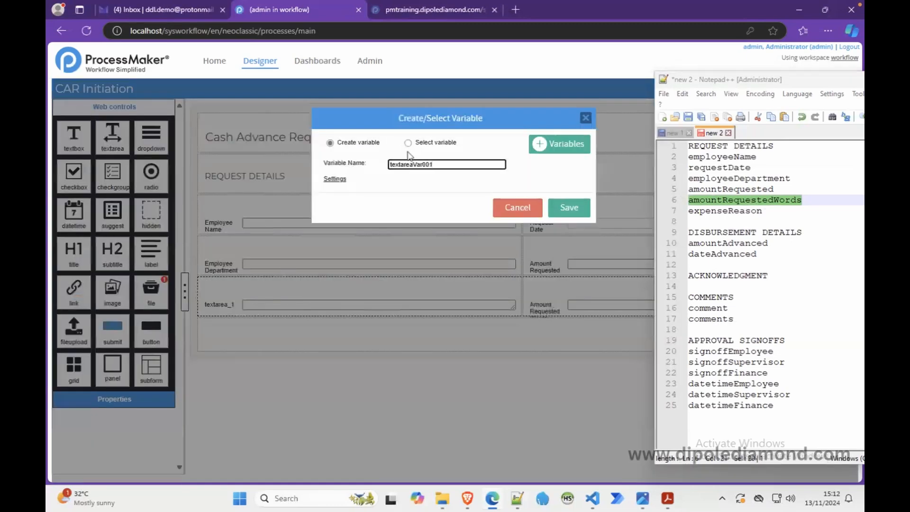
click(718, 218)
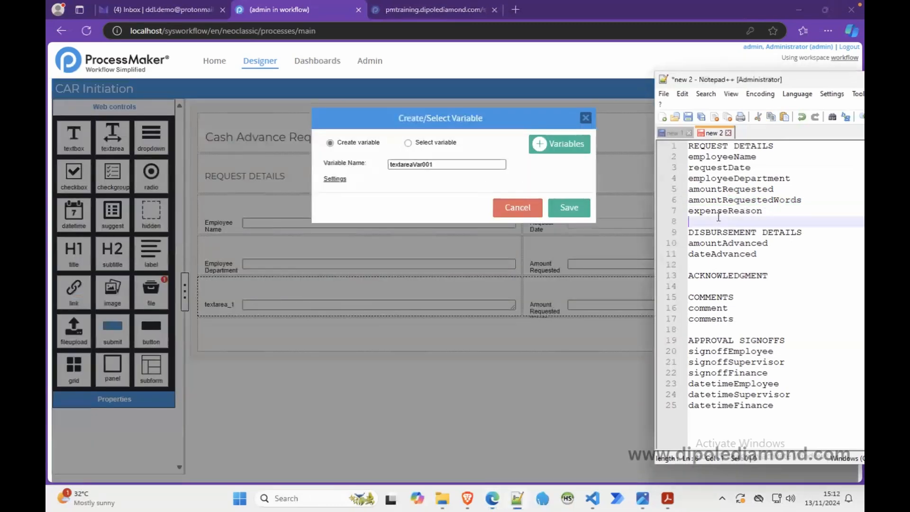
double_click(725, 211)
key(ctrl+x)
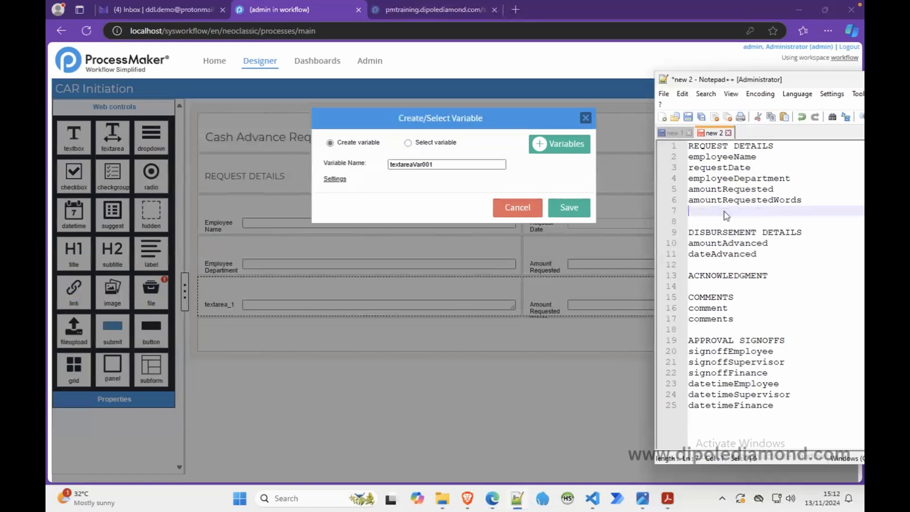
double_click(401, 164)
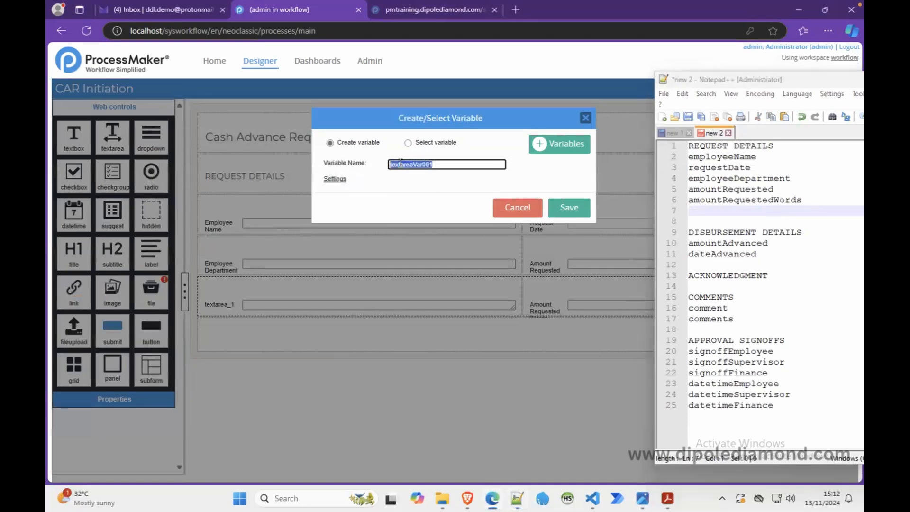
key(ctrl+v)
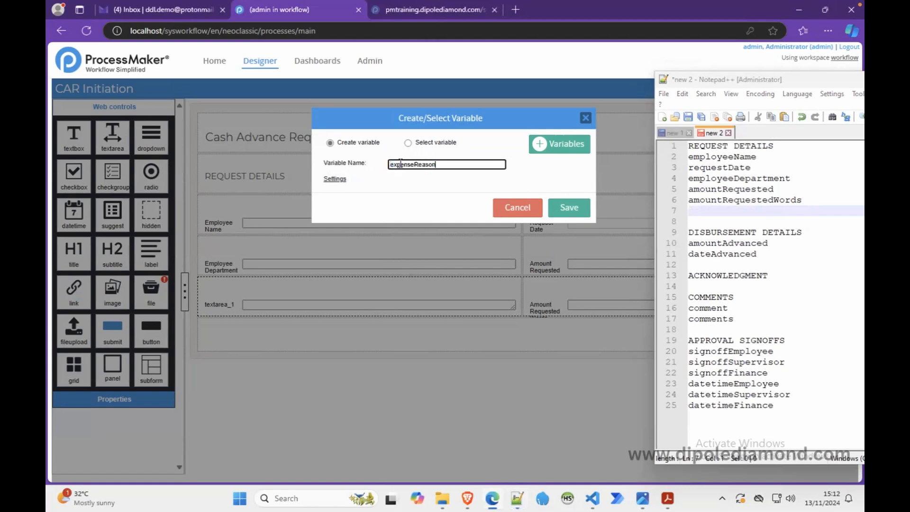
click(578, 213)
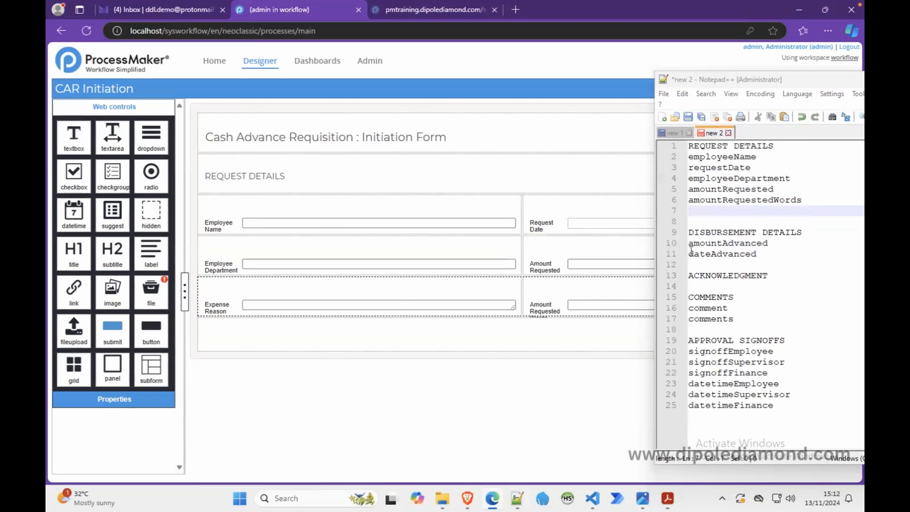
Step: Add a subtitle in the empty row below Expense Reason and label it DISBURSEMENT DETAILS, copied from the list
drag(804, 232, 682, 230)
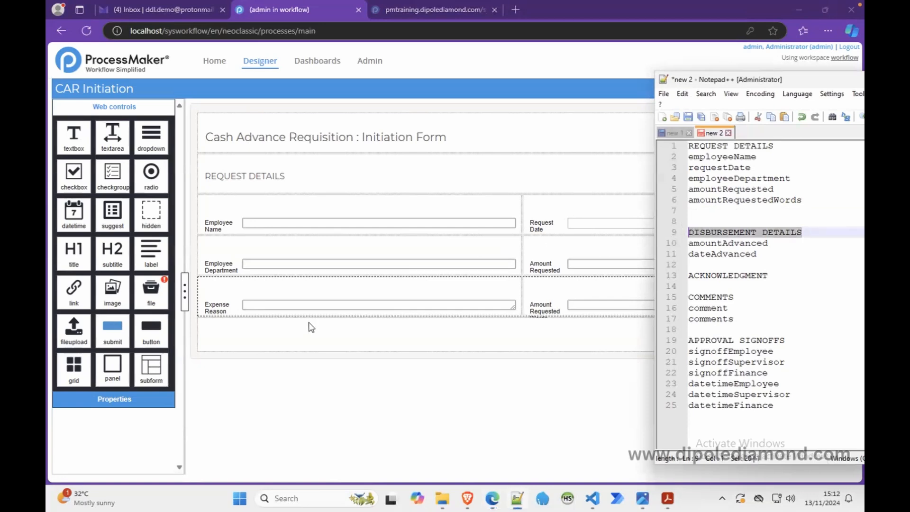
click(296, 332)
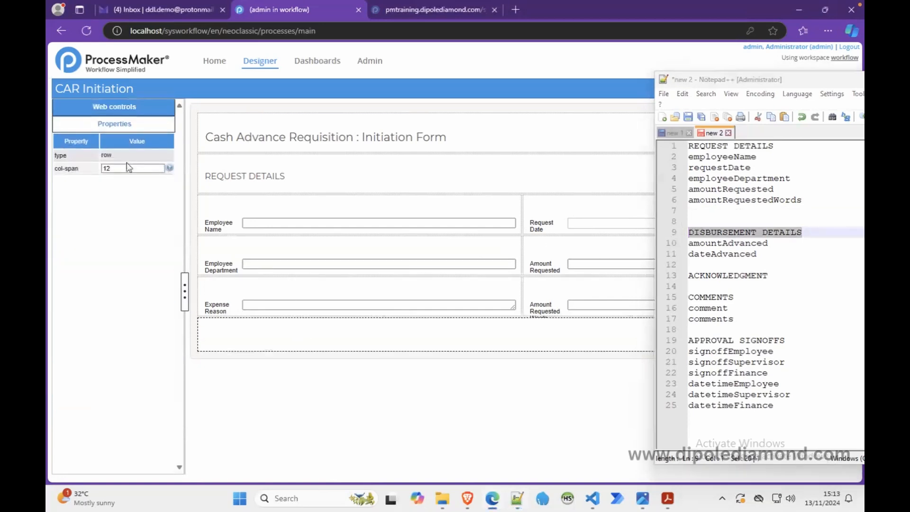
click(145, 107)
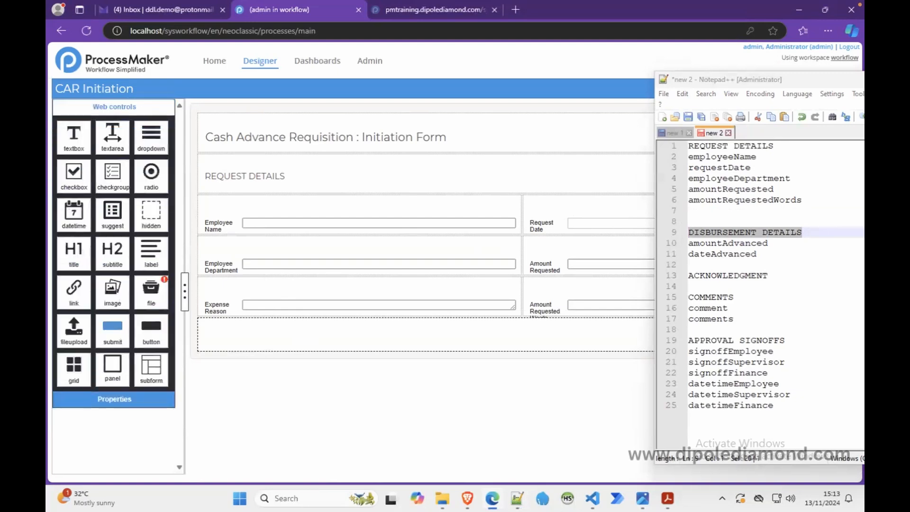
drag(108, 251, 229, 325)
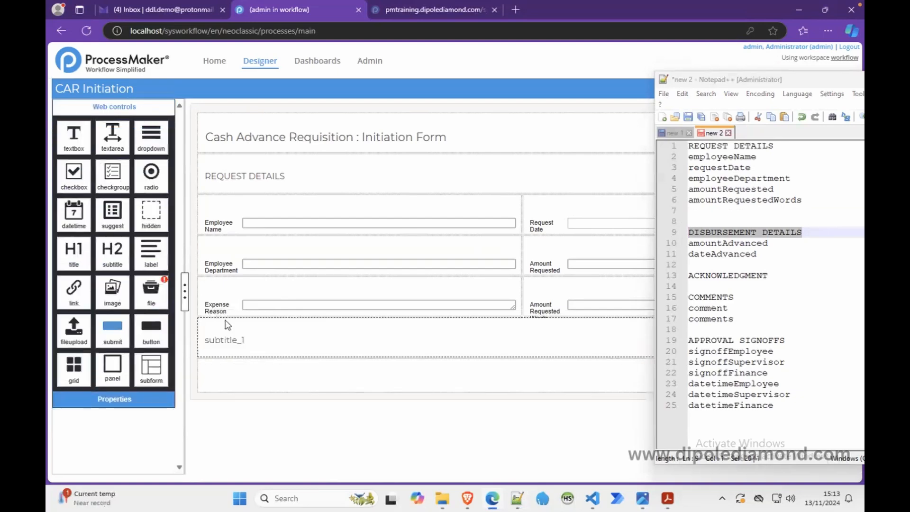
click(266, 341)
drag(128, 182, 86, 189)
key(ctrl+v)
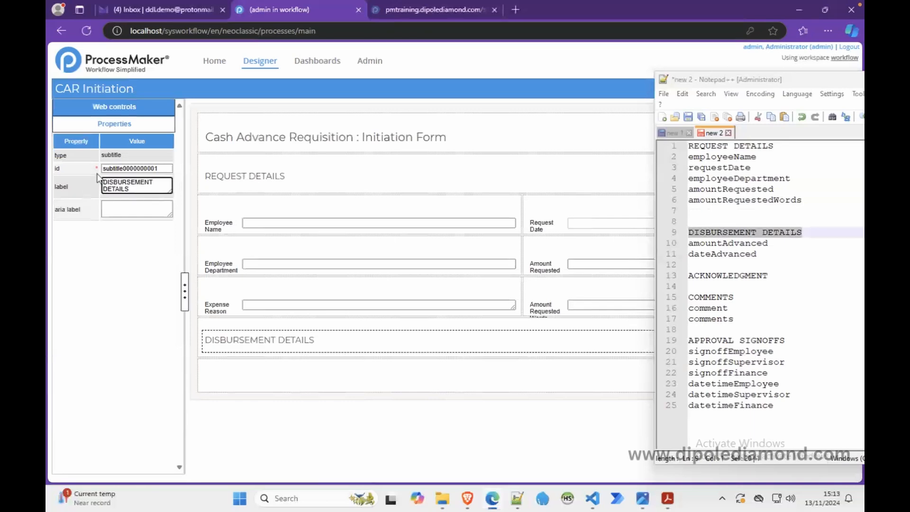
Step: Set the DISBURSEMENT DETAILS subtitle's id to section_disbursement_details and select the empty row below it
double_click(114, 169)
text(disbursem)
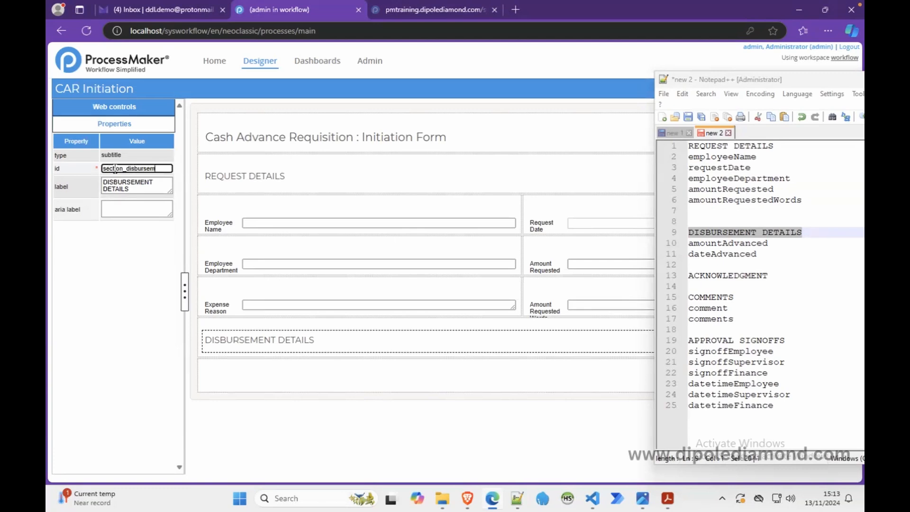
text(ection_disbursement_section)
key(BackSpace)
key(BackSpace)
key(BackSpace)
key(BackSpace)
key(BackSpace)
key(BackSpace)
text(details)
click(243, 364)
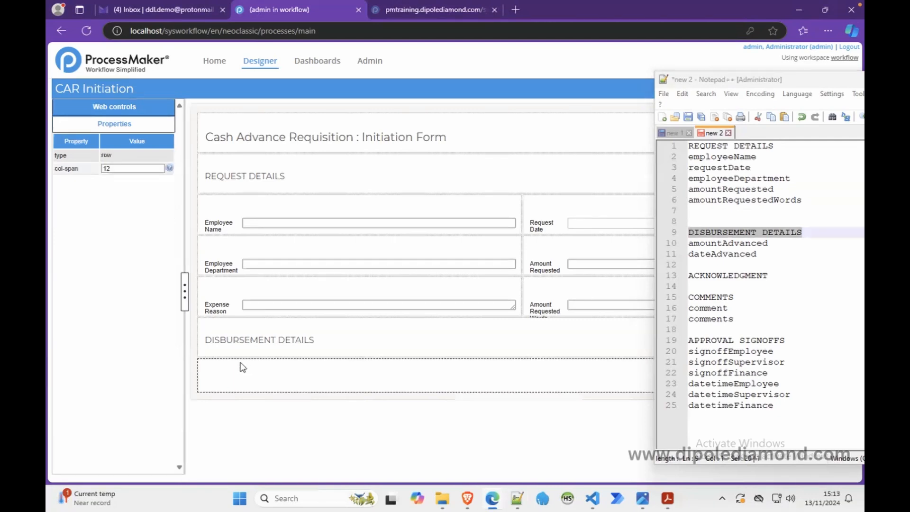
Step: Split the empty row below DISBURSEMENT DETAILS into two columns with a col-span of 6 6
double_click(116, 169)
text(6 6)
click(273, 379)
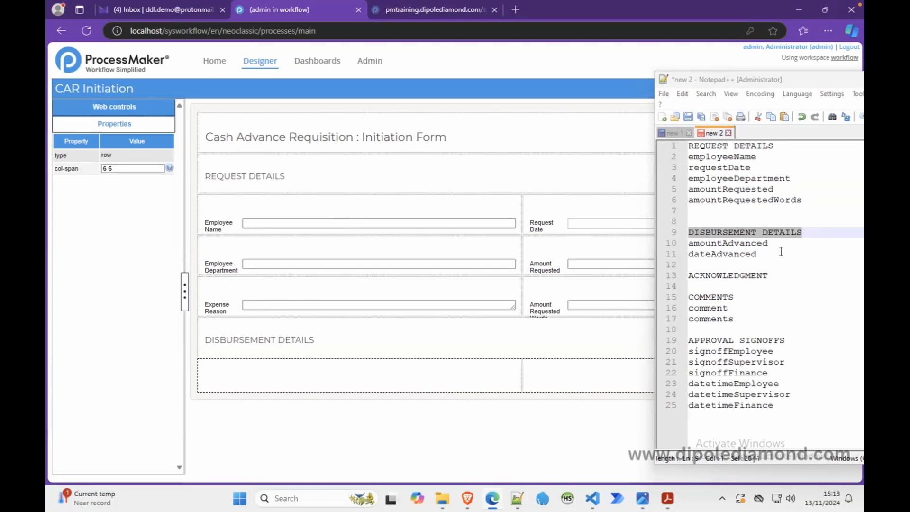
Step: Add a textbox in the new row's first column with a new Float variable amountAdvanced, copied from the variable list
double_click(742, 243)
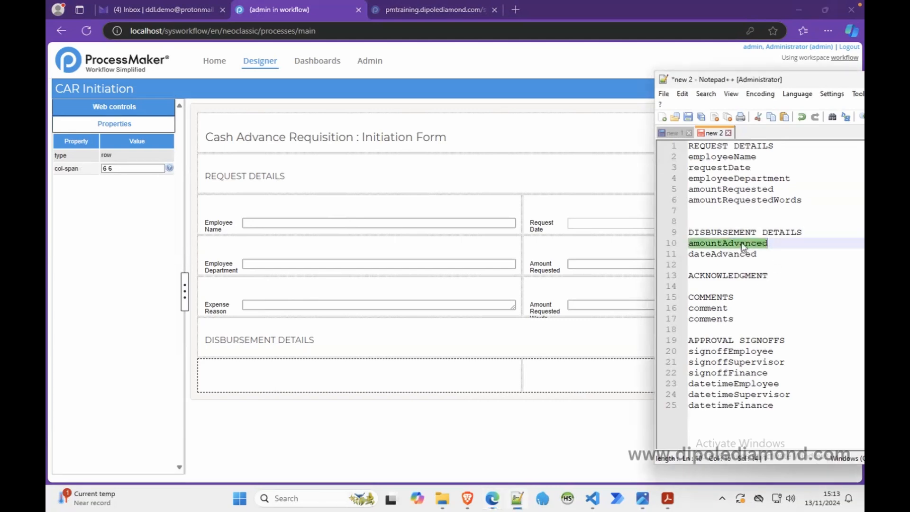
click(401, 375)
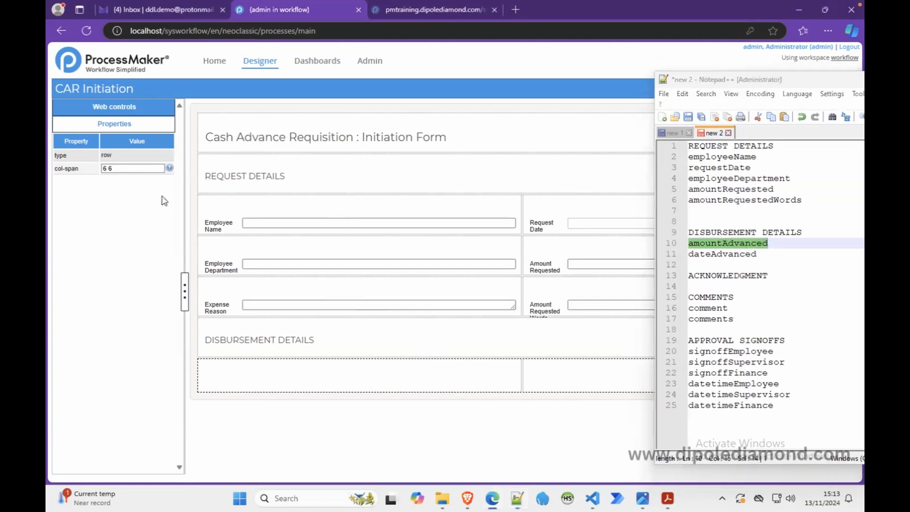
click(138, 113)
drag(76, 135, 283, 363)
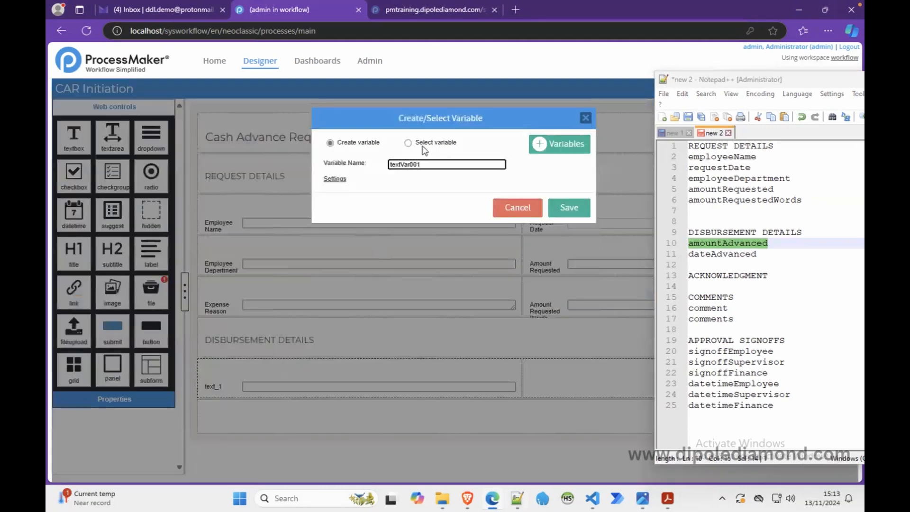
double_click(409, 164)
key(ctrl+v)
click(335, 179)
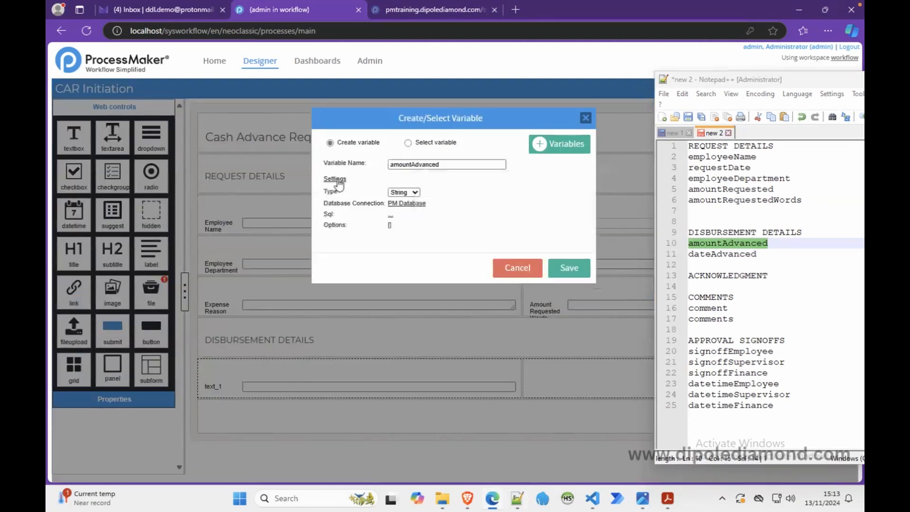
click(413, 192)
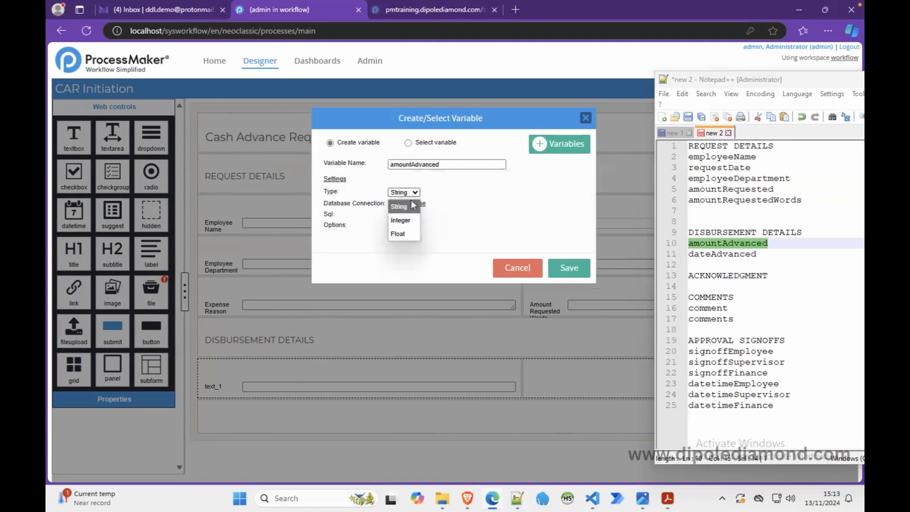
click(402, 234)
click(565, 268)
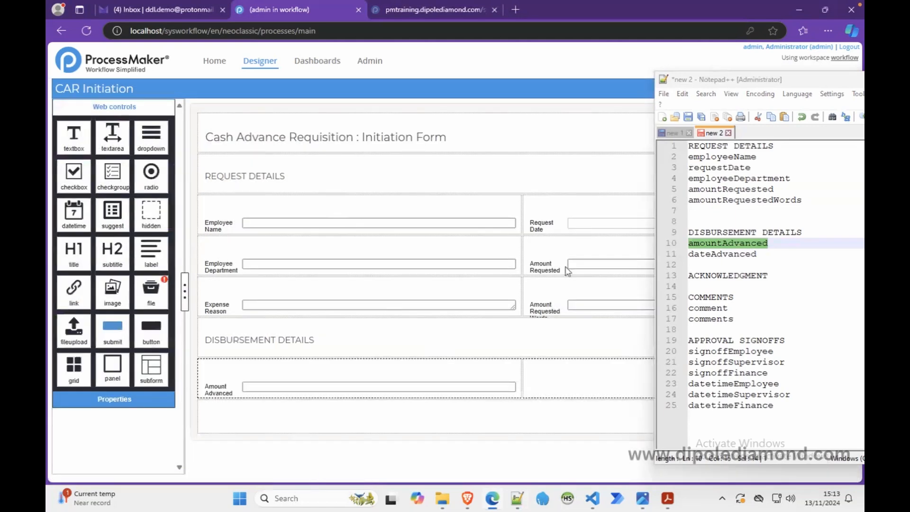
Step: Add a datetime field beside Amount Advanced with a new variable dateAdvanced, copied from the variable list
double_click(723, 259)
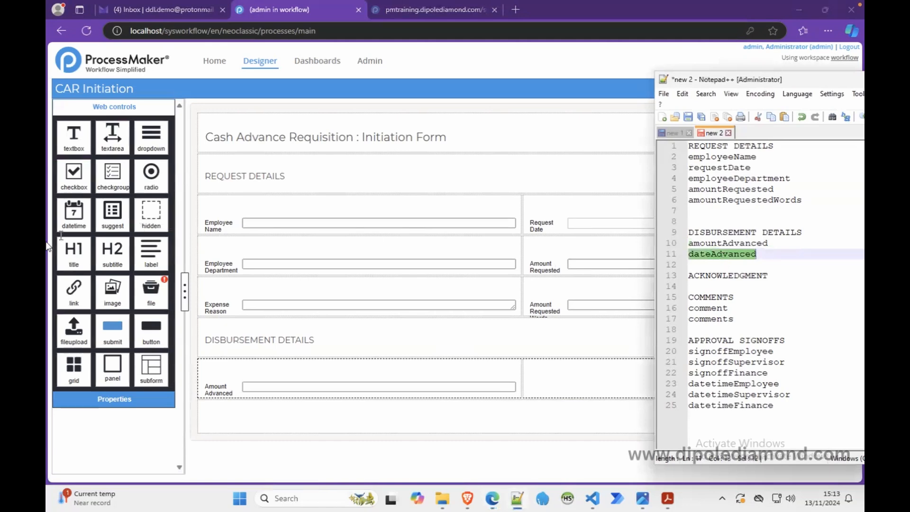
click(77, 213)
drag(77, 213, 541, 386)
double_click(401, 163)
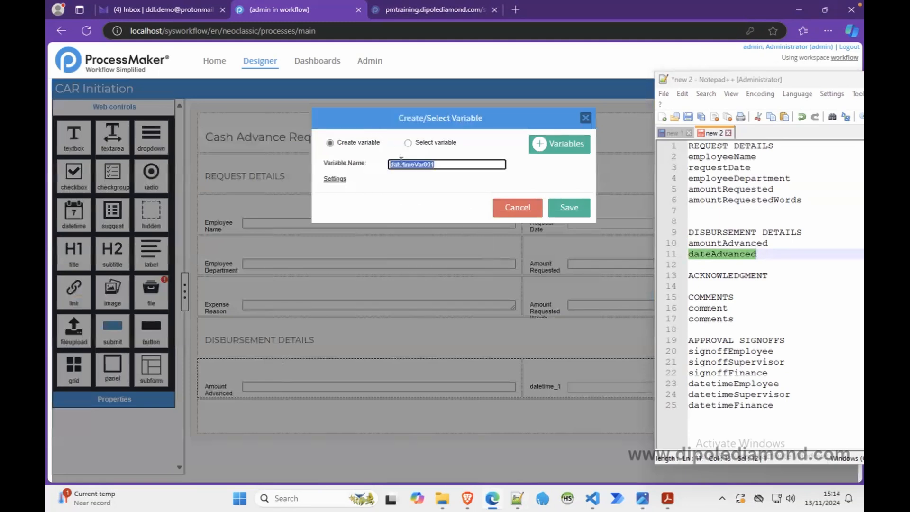
key(ctrl+v)
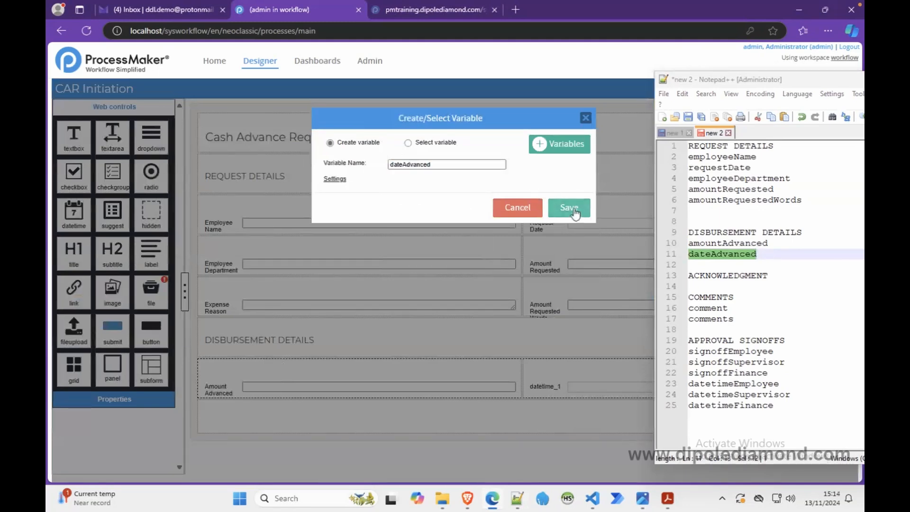
click(572, 207)
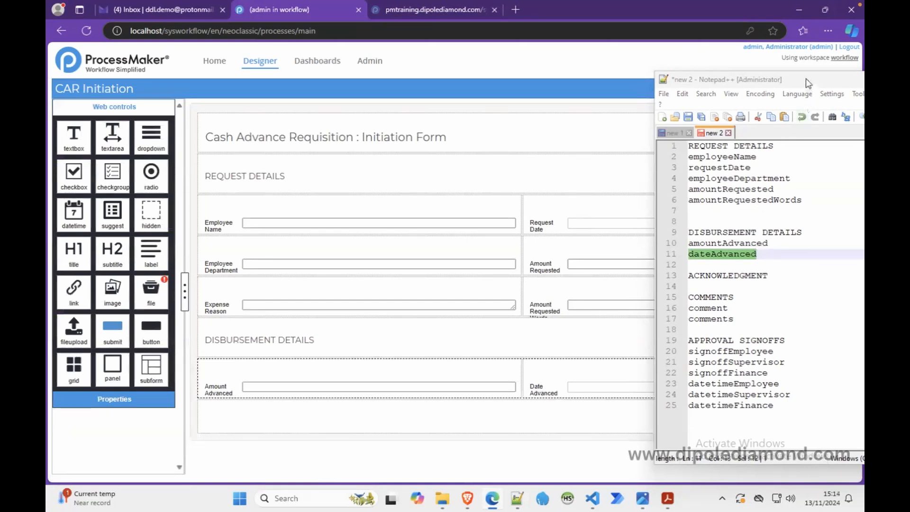
Step: Minimize the variable list and preview the form's layout, closing the preview again
drag(808, 83, 623, 88)
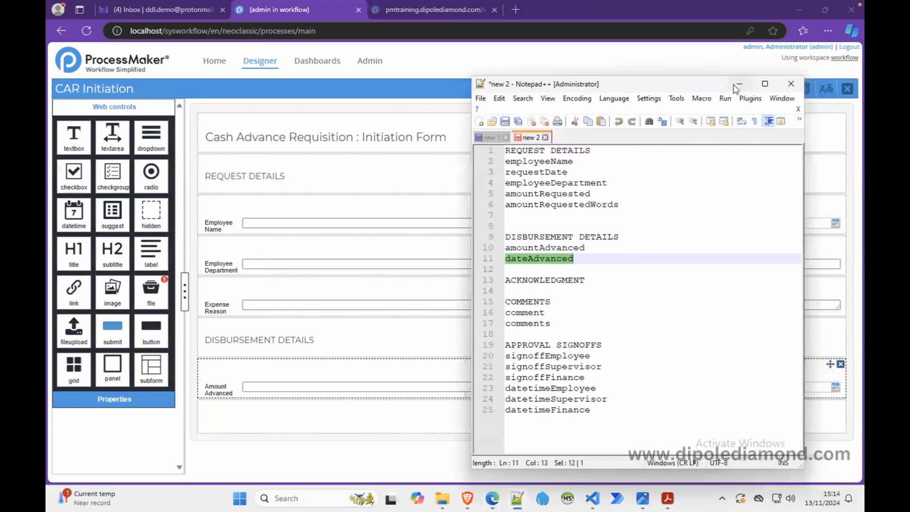
click(738, 88)
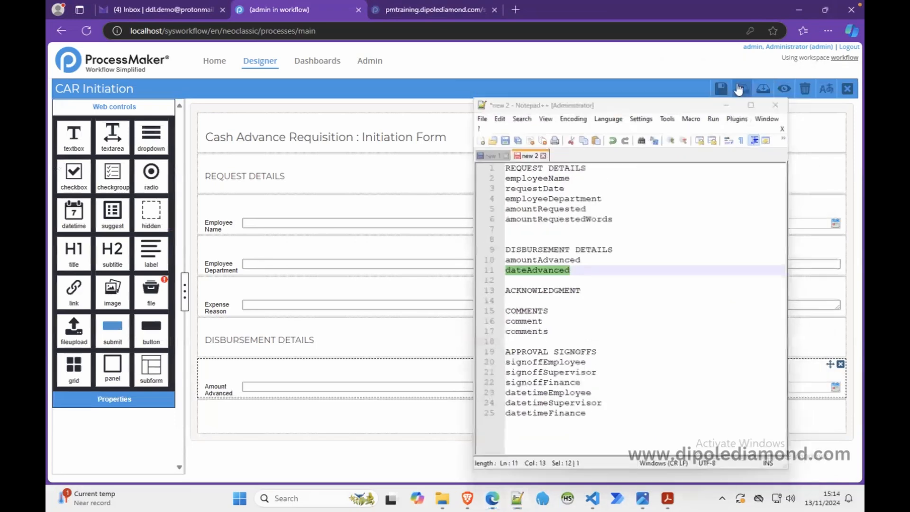
click(784, 88)
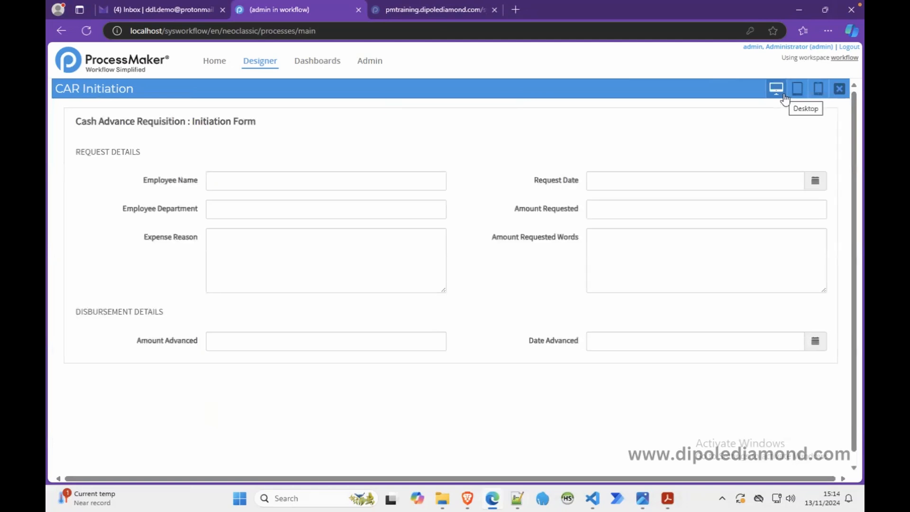
click(838, 89)
Step: Make the Employee Name field required and set its display mode to disabled
click(315, 218)
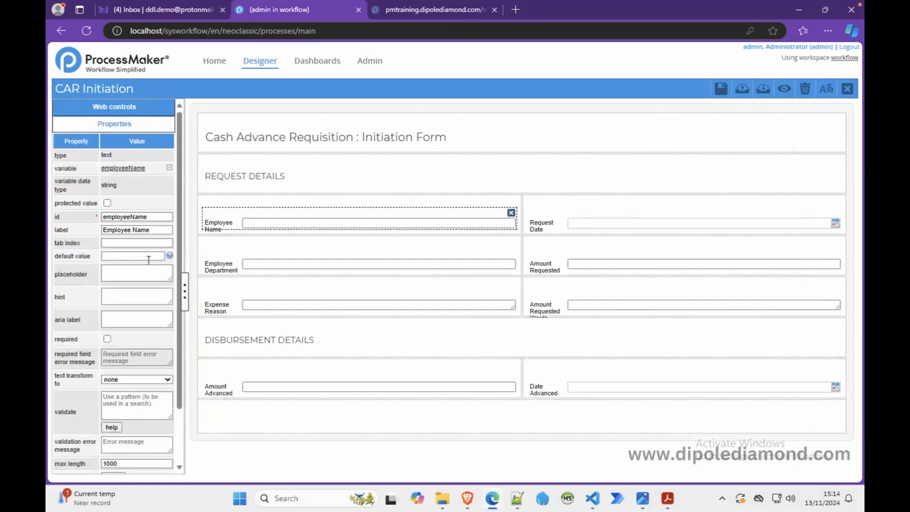
click(108, 339)
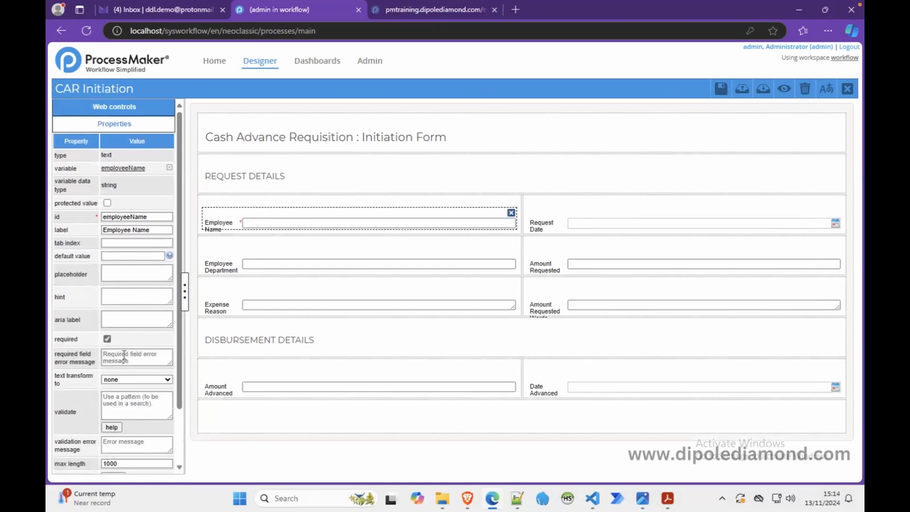
scroll(124, 356, down, 3)
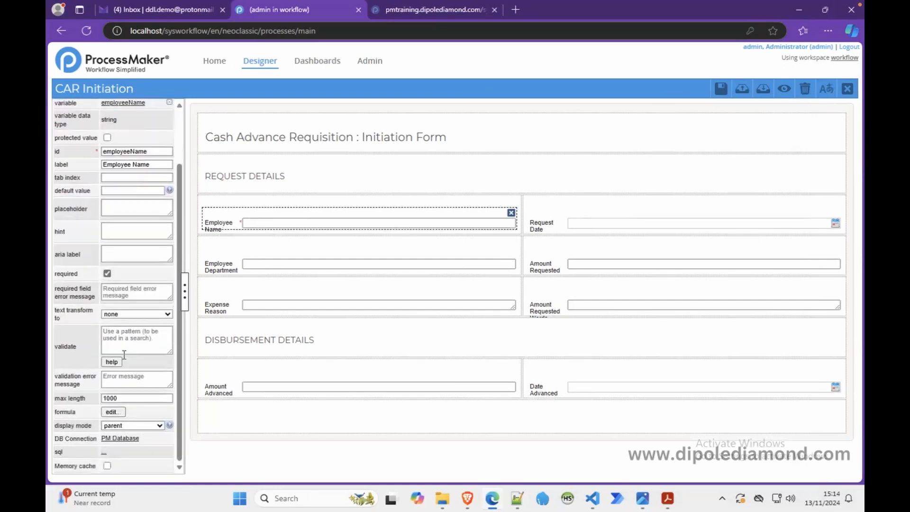
click(160, 426)
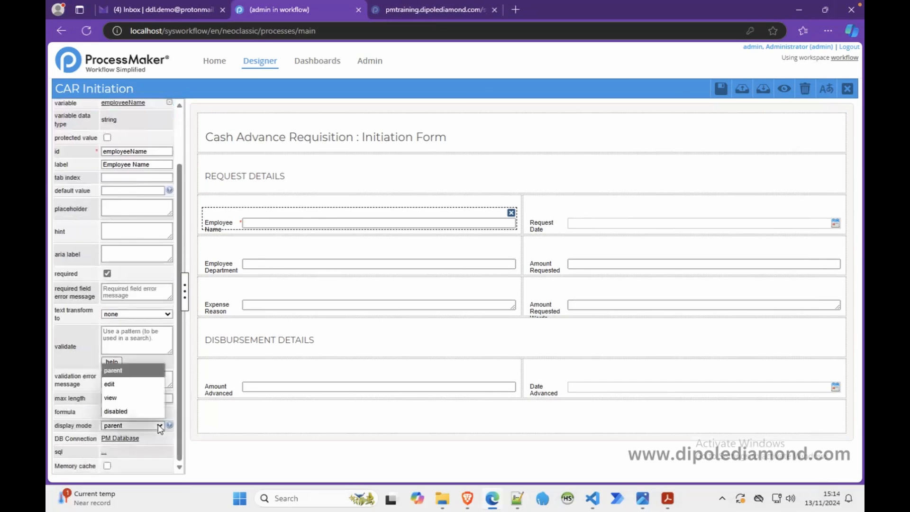
click(145, 420)
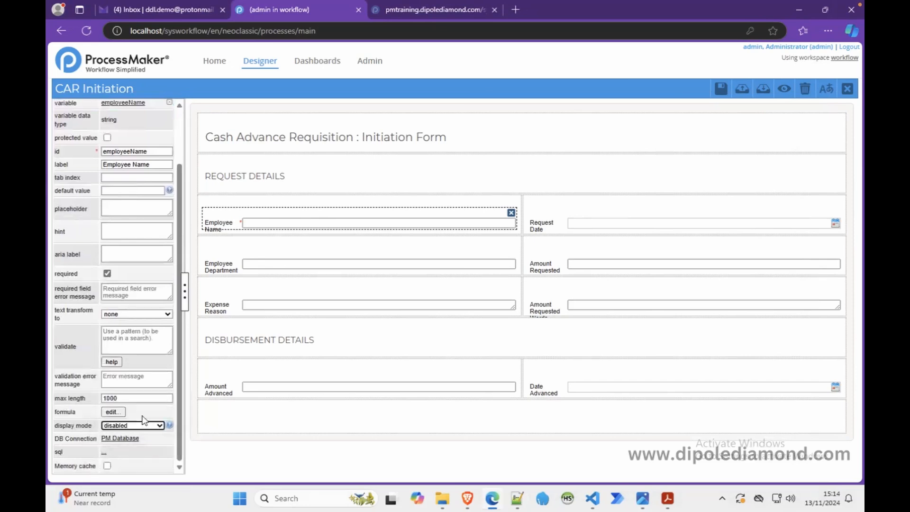
Step: Make the Request Date field required
click(569, 229)
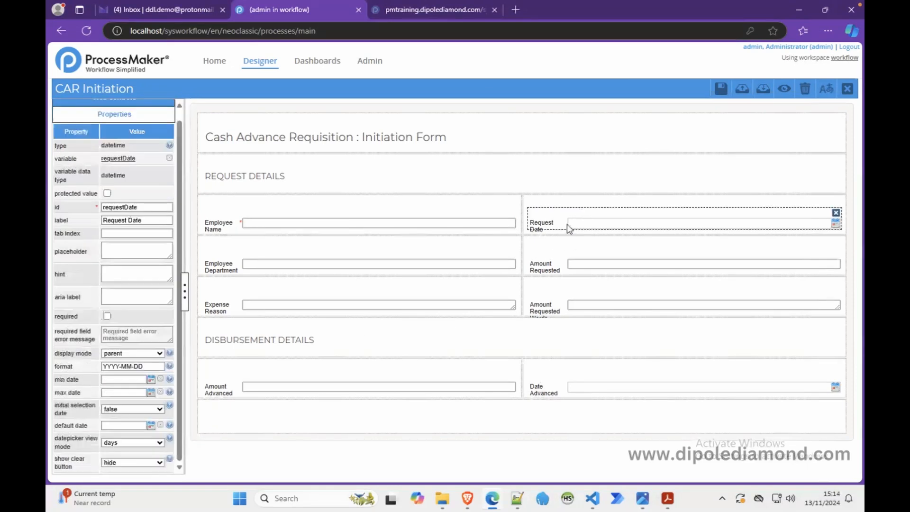
click(107, 315)
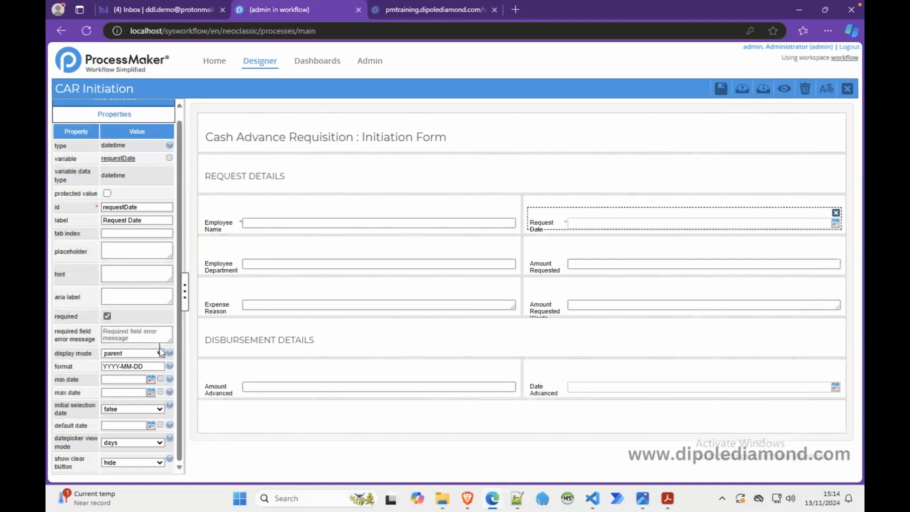
mouse_move(170, 366)
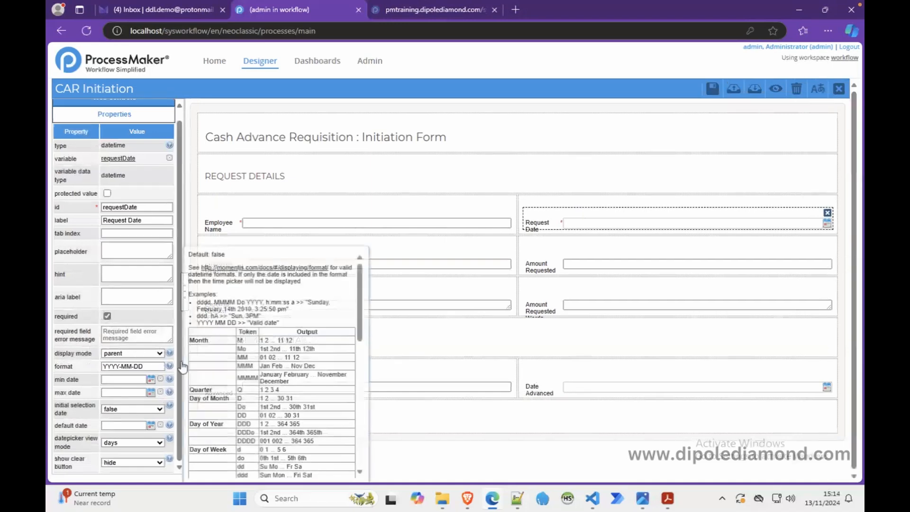
Step: Preview the form and choose 20 November 2024 as Request Date to check the date format, closing the preview again
click(782, 97)
click(818, 188)
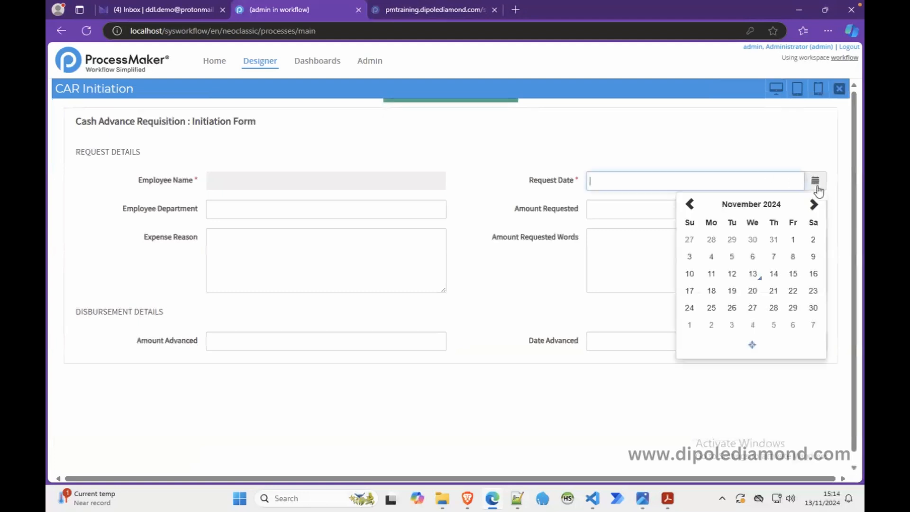
click(753, 290)
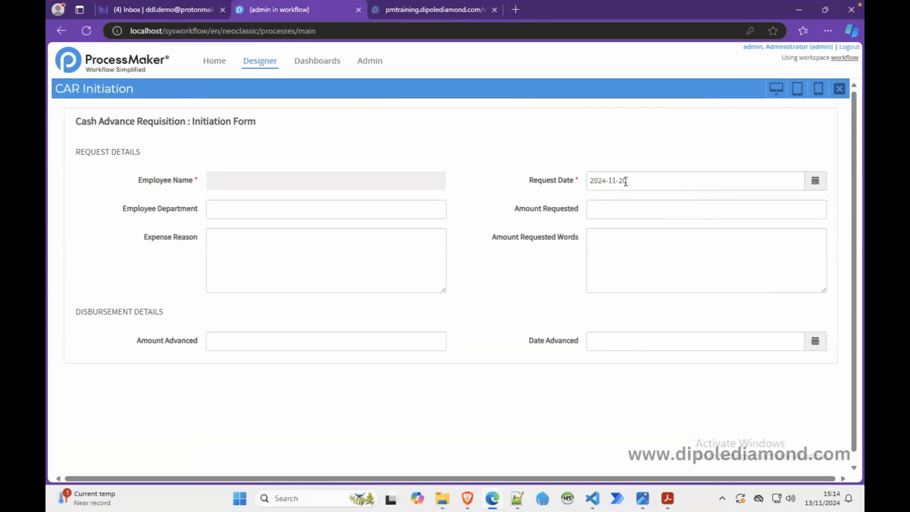
click(839, 89)
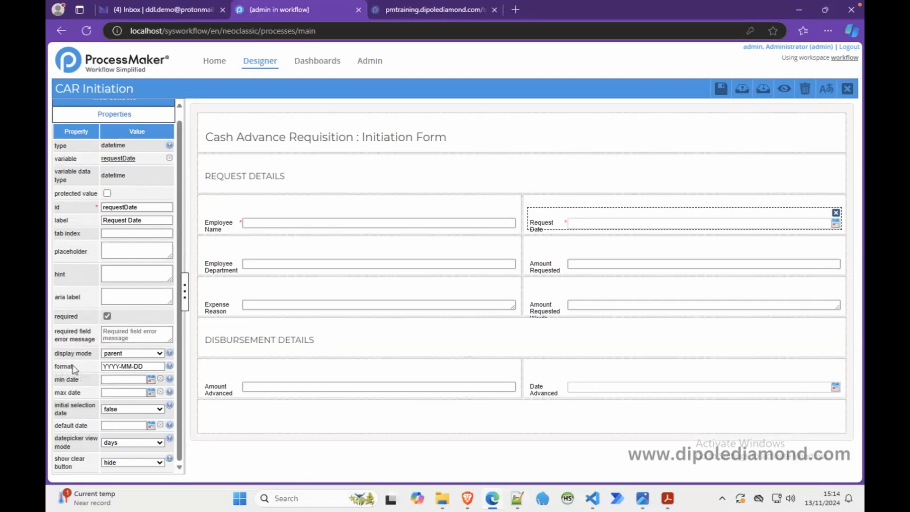
Step: Set the Request Date field's format to DD-MM-YYYY
click(144, 366)
key(BackSpace)
key(BackSpace)
key(BackSpace)
key(BackSpace)
key(BackSpace)
key(BackSpace)
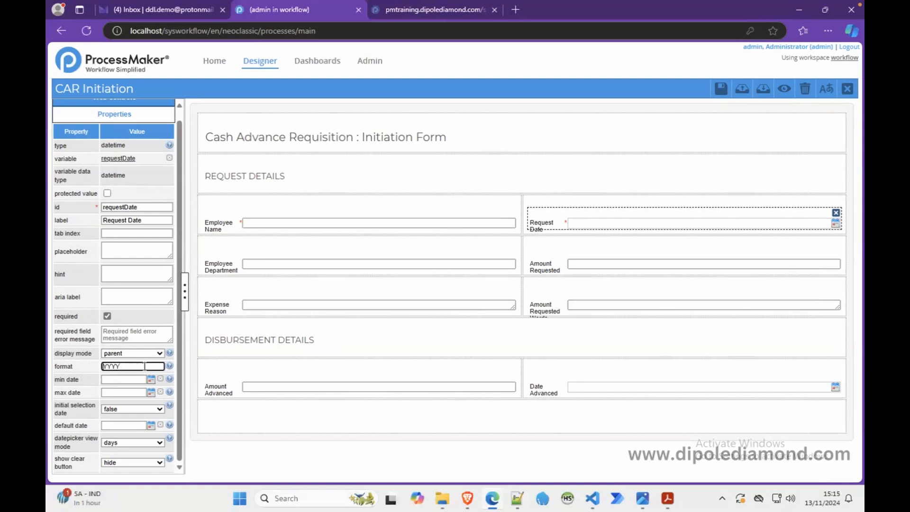
key(Home)
text(DD-MM-)
Step: Copy the DD-MM-YYYY format from Request Date to the Date Advanced field
drag(150, 363, 78, 365)
key(ctrl+c)
click(575, 393)
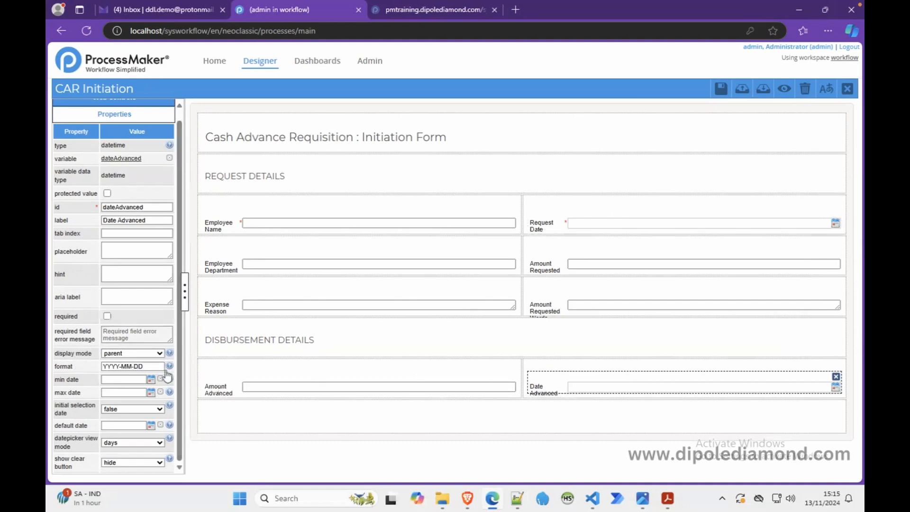
drag(155, 366, 81, 361)
key(ctrl+v)
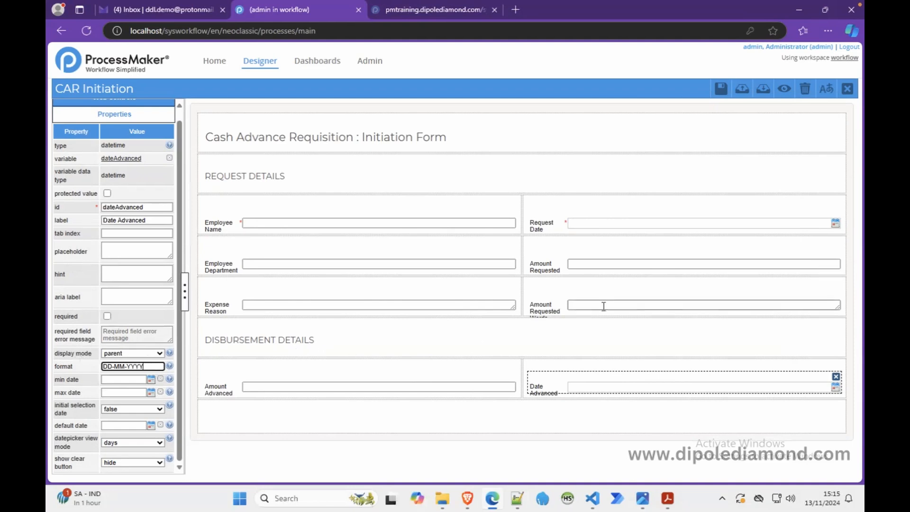
Step: Preview the form and choose 13 November 2024 as Request Date to check the new format, closing the preview again
click(784, 88)
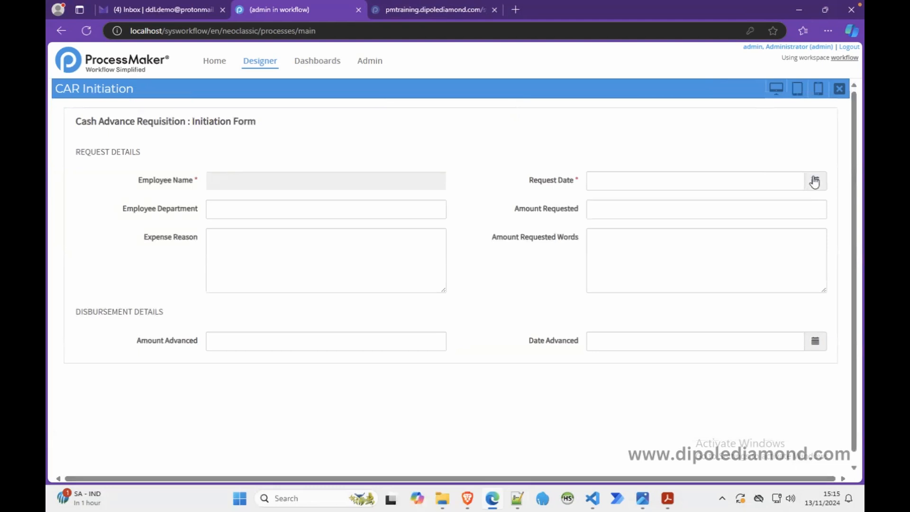
click(814, 182)
click(752, 273)
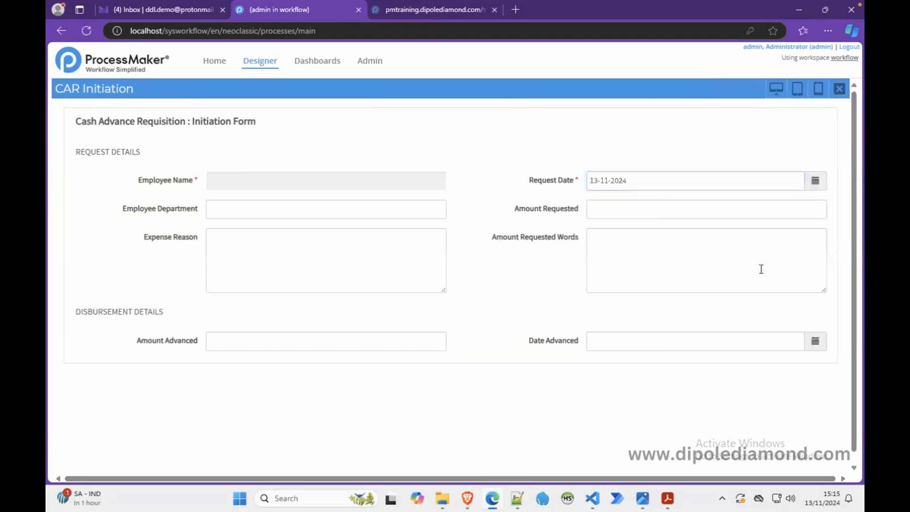
click(592, 183)
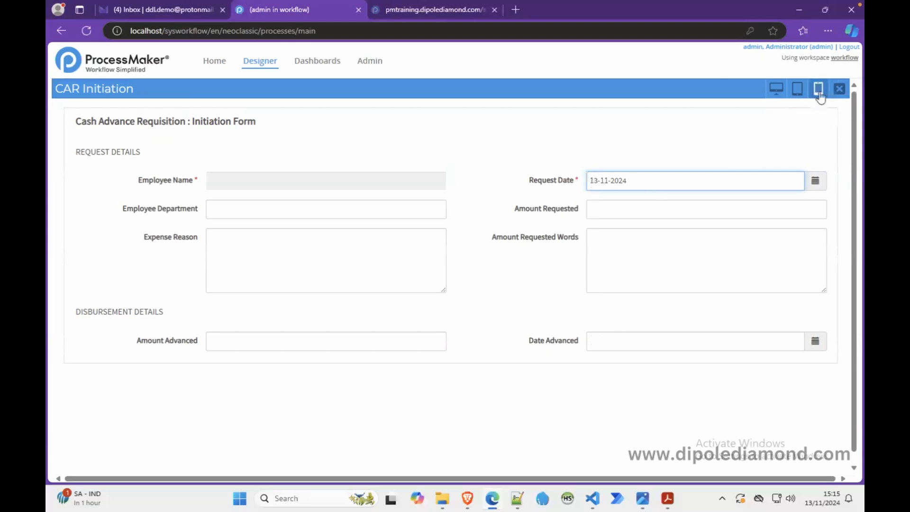
click(839, 88)
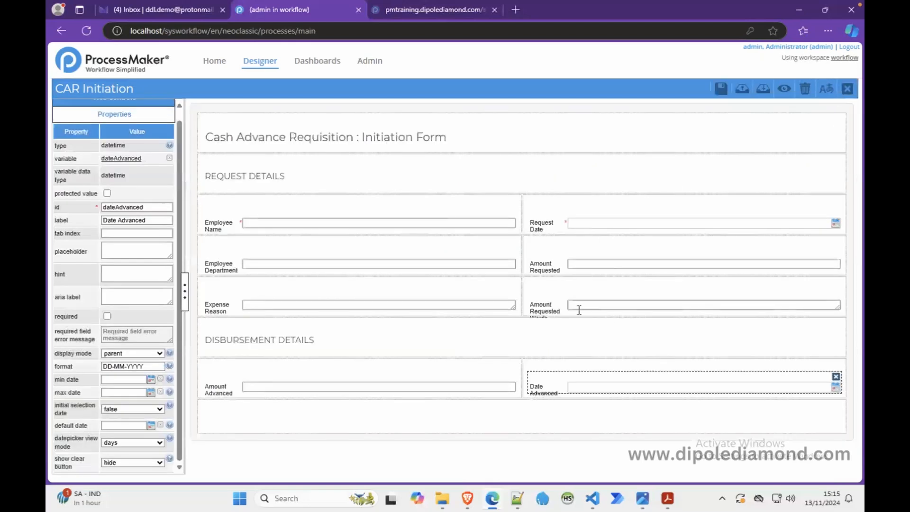
Step: Set the Request Date field's display mode to disabled
click(554, 231)
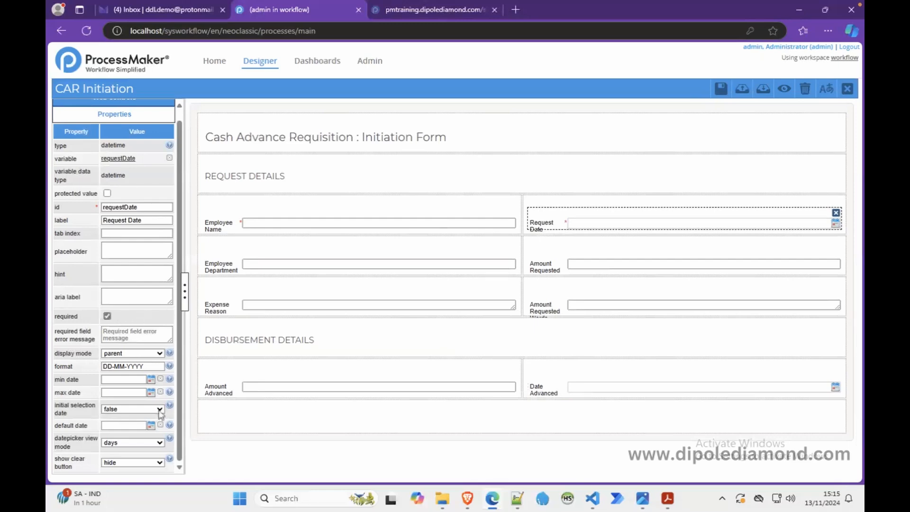
click(156, 354)
click(113, 407)
Step: Make the Date Advanced field required and set its display mode to disabled
click(596, 391)
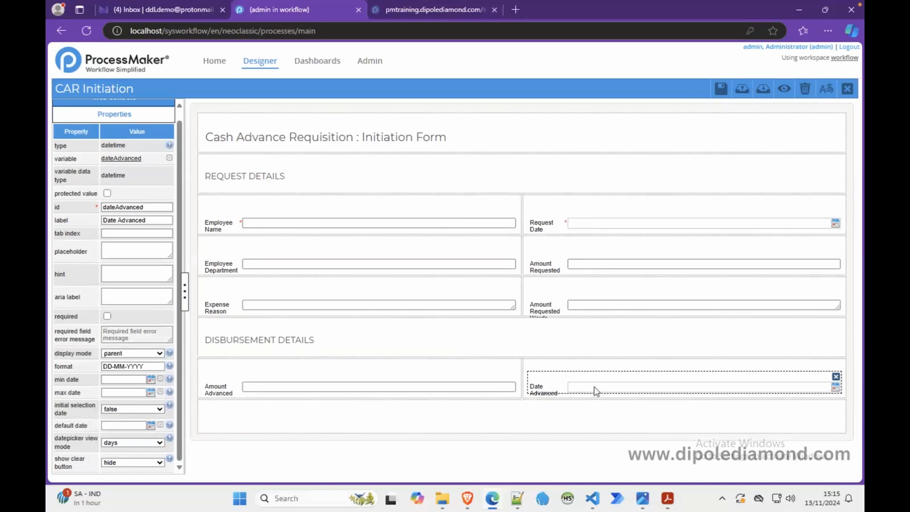
click(107, 316)
click(147, 354)
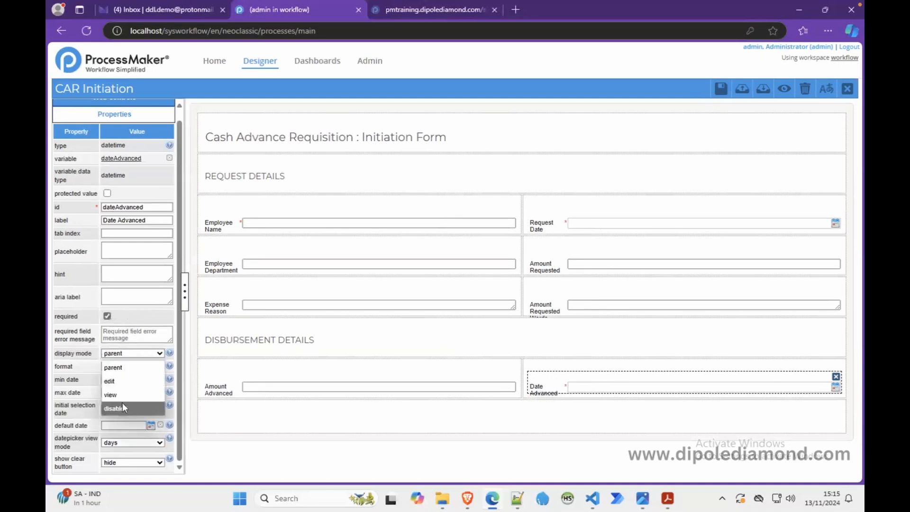
click(122, 408)
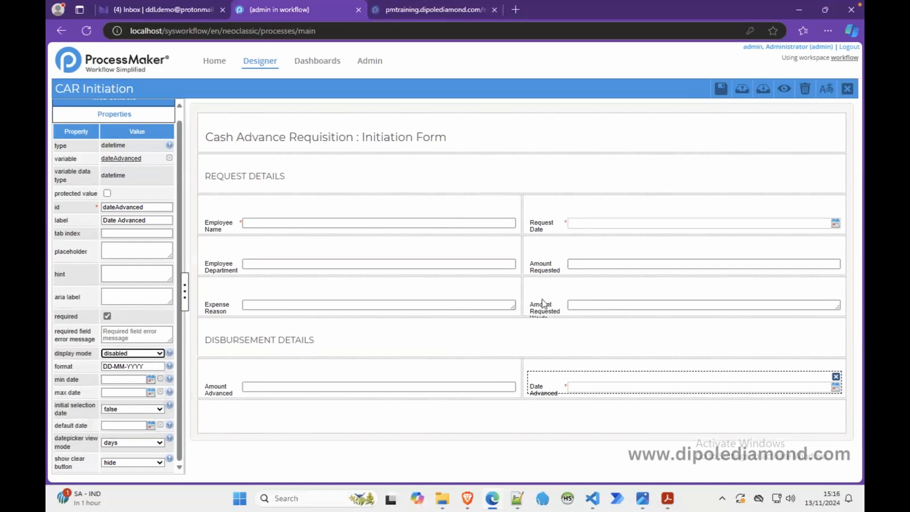
Step: Make the Employee Department field required and set its display mode to disabled
click(397, 384)
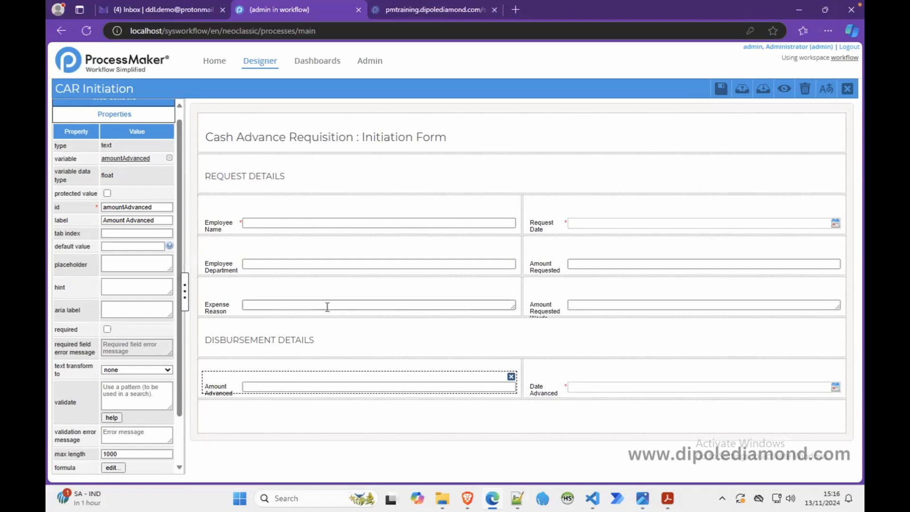
click(311, 263)
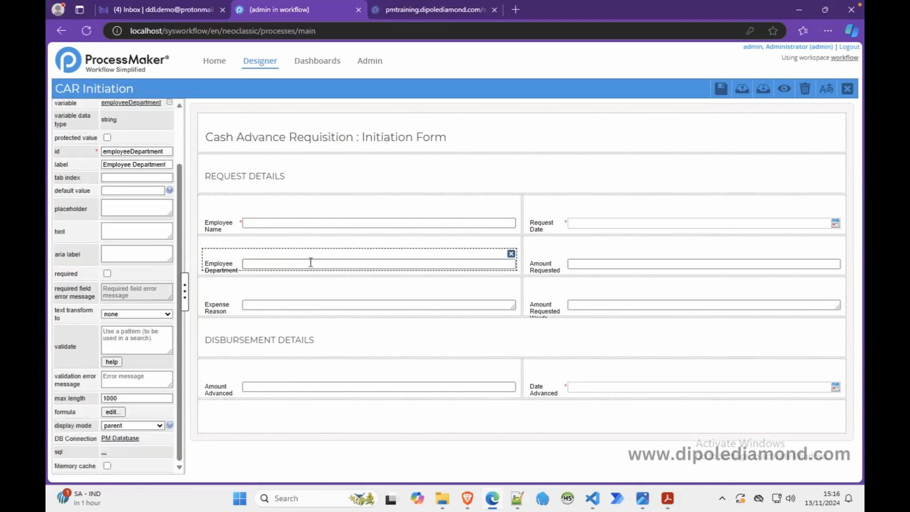
click(107, 274)
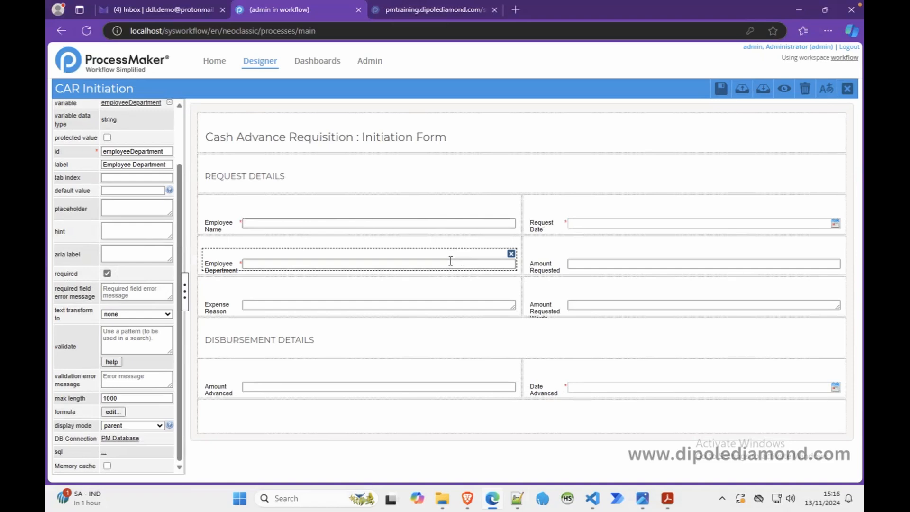
click(162, 426)
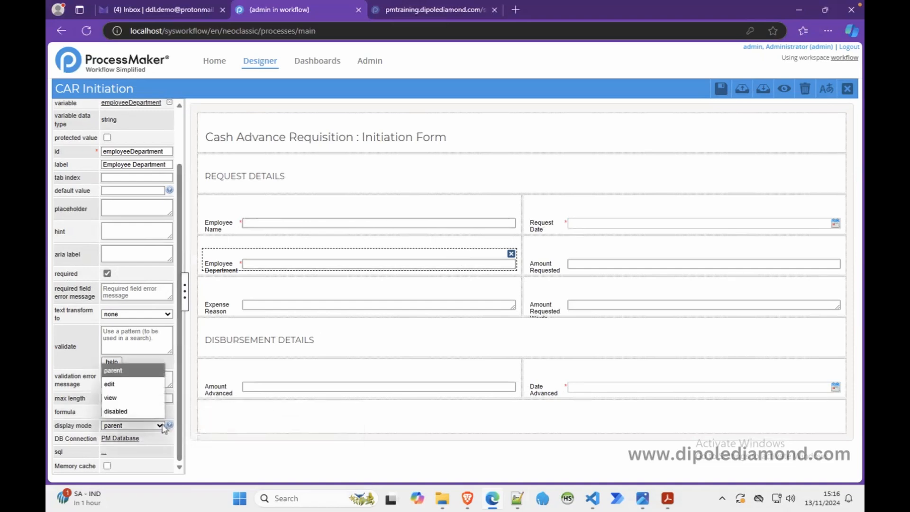
click(141, 411)
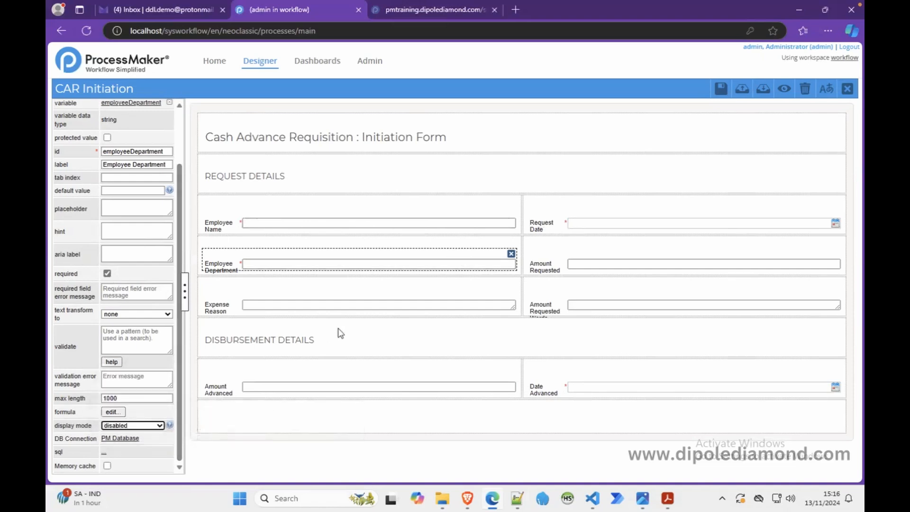
Step: Make the Expense Reason field required and set its display mode to edit
click(386, 303)
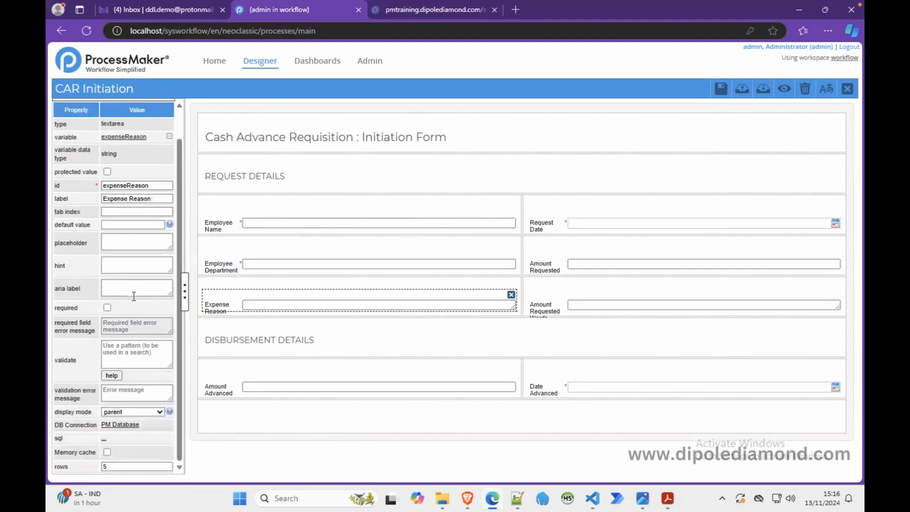
click(107, 308)
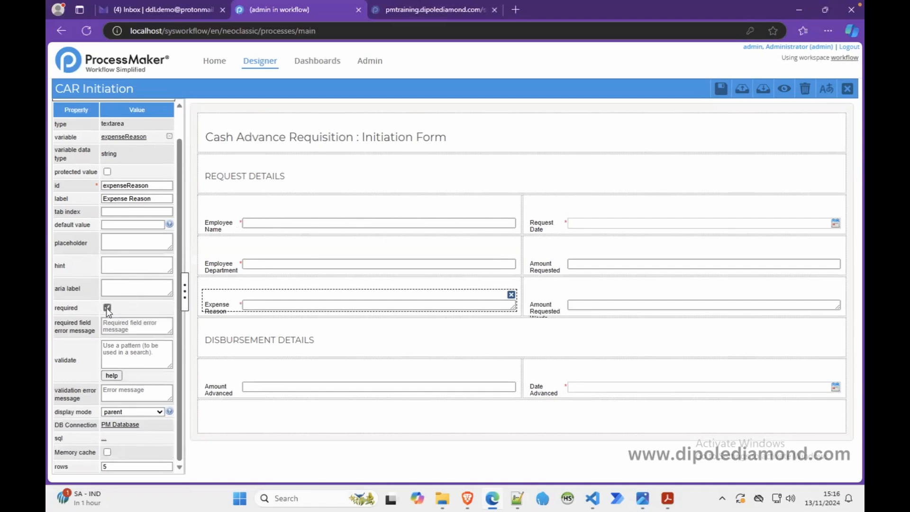
scroll(142, 417, up, 1)
scroll(142, 417, down, 1)
click(158, 412)
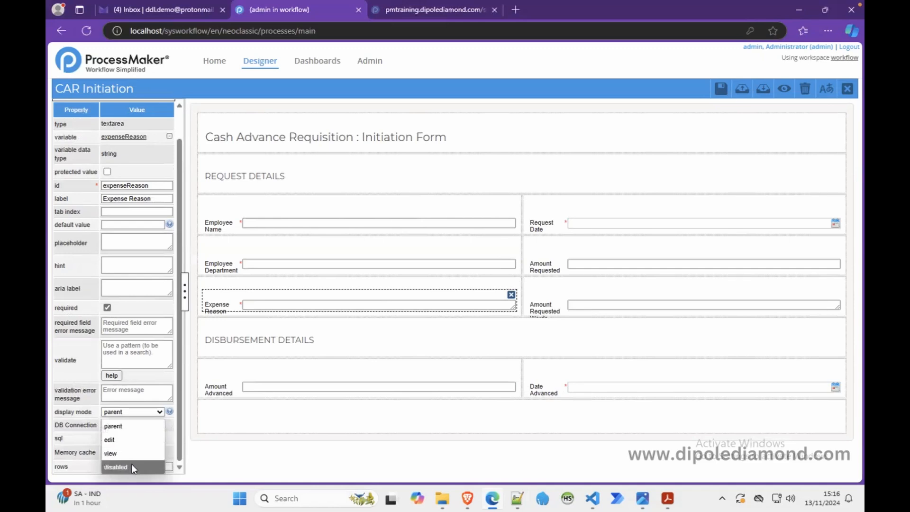
click(137, 440)
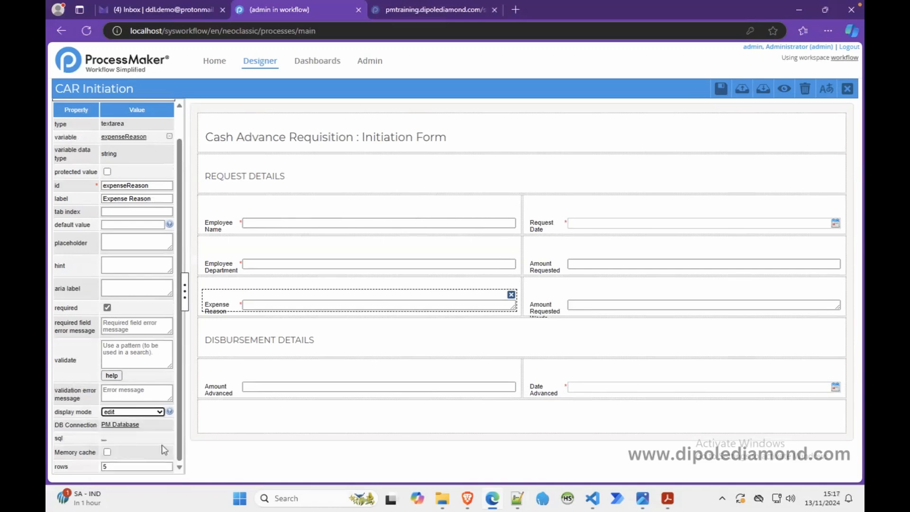
Step: Set the Expense Reason text area to 2 rows
click(137, 465)
drag(136, 464, 90, 463)
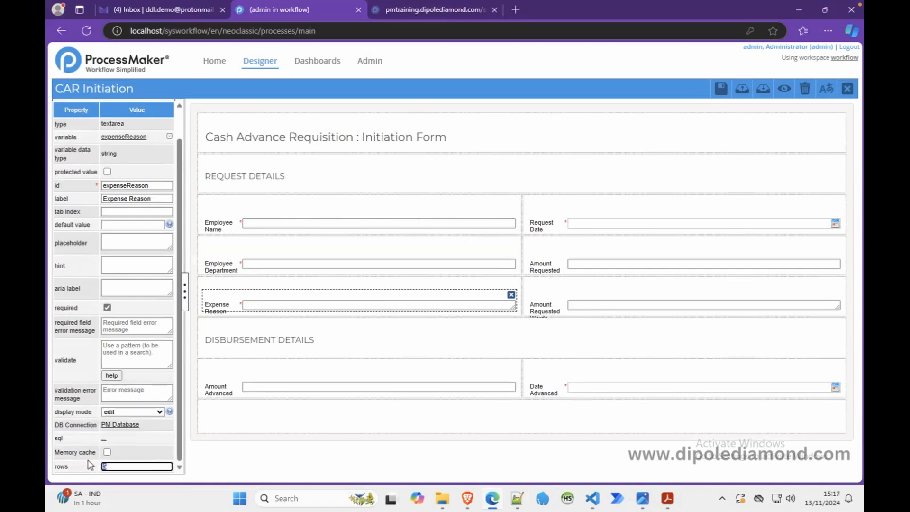
text(2)
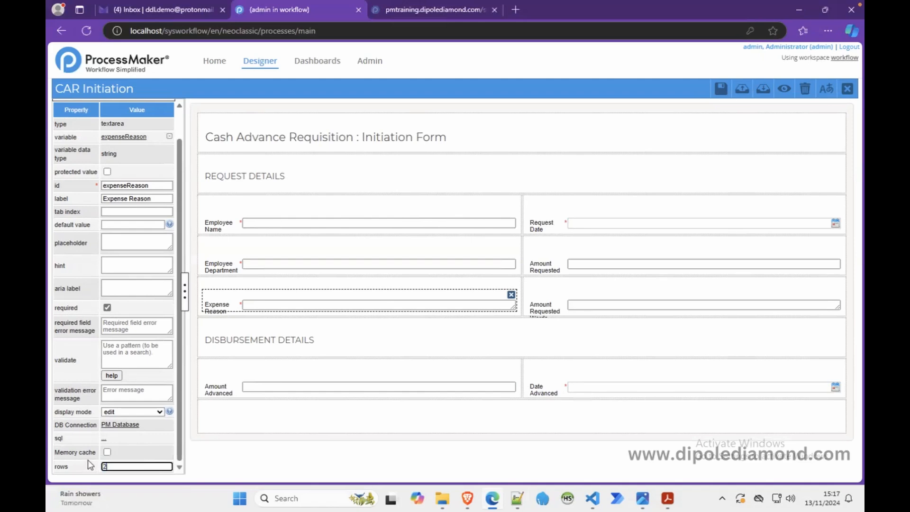
Step: Set the Amount Requested Words text area to 2 rows and its display mode to disabled, leaving it not required
click(590, 308)
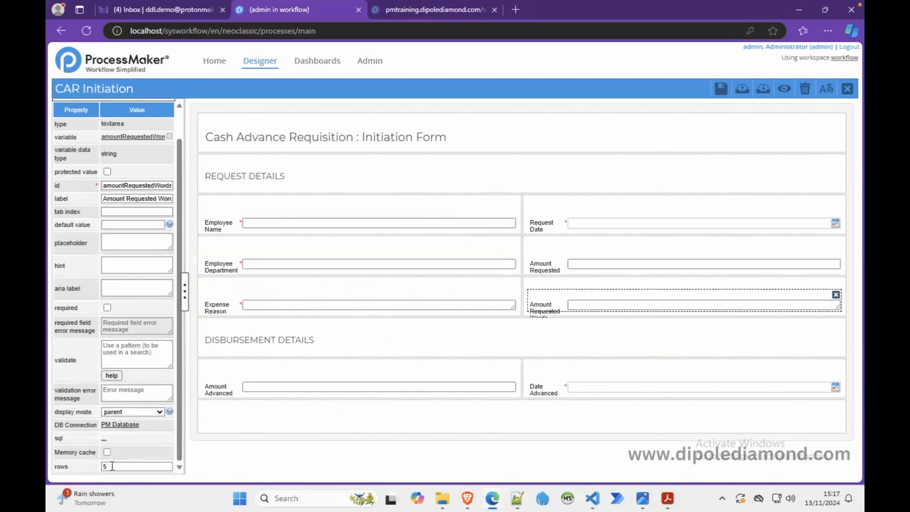
drag(112, 466, 91, 466)
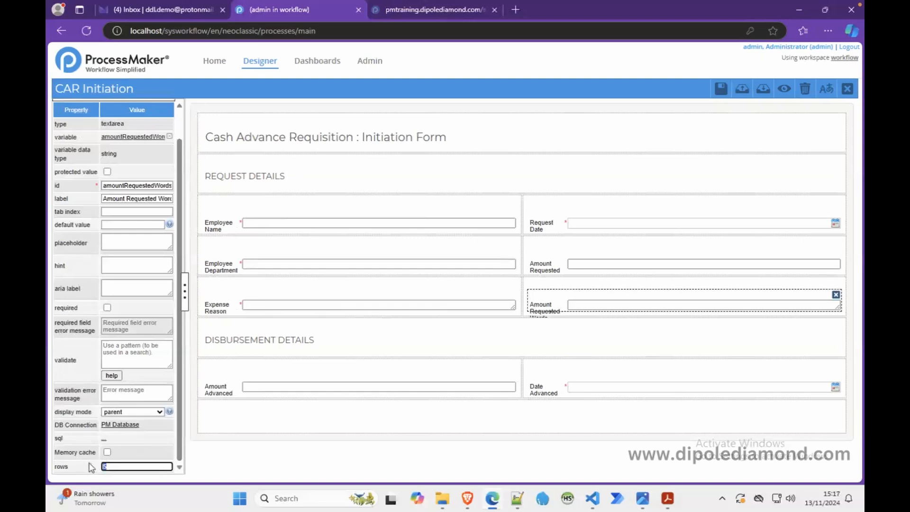
text(2)
click(108, 306)
click(107, 306)
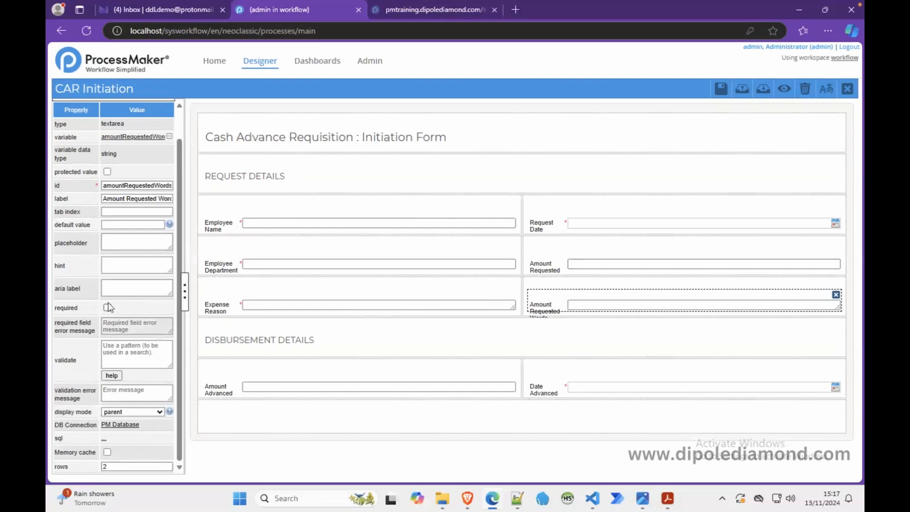
click(126, 412)
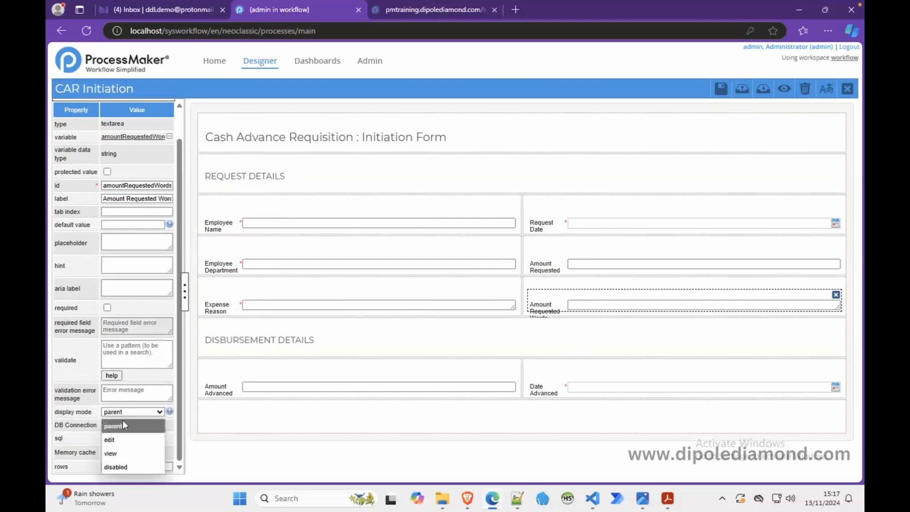
click(120, 463)
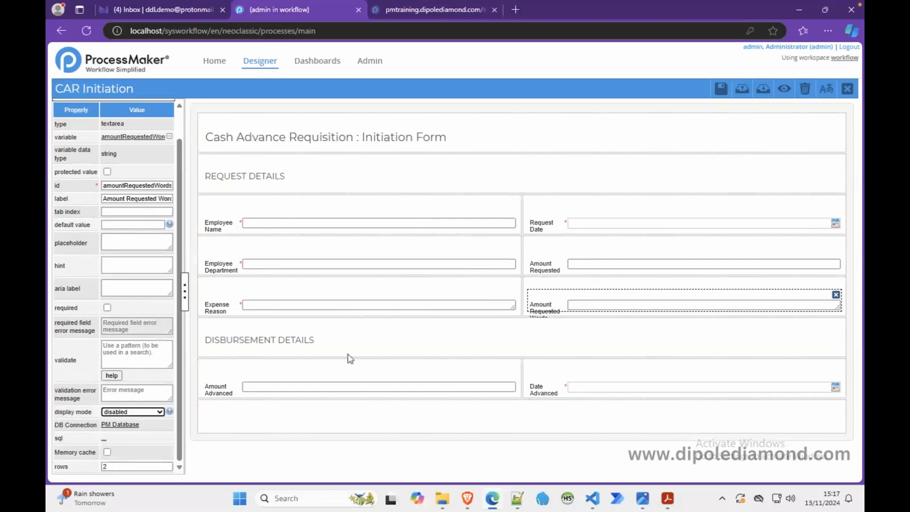
Step: Preview the form and compare its fields with the Cash Advance requisition PDF in Acrobat, closing the preview again
click(783, 89)
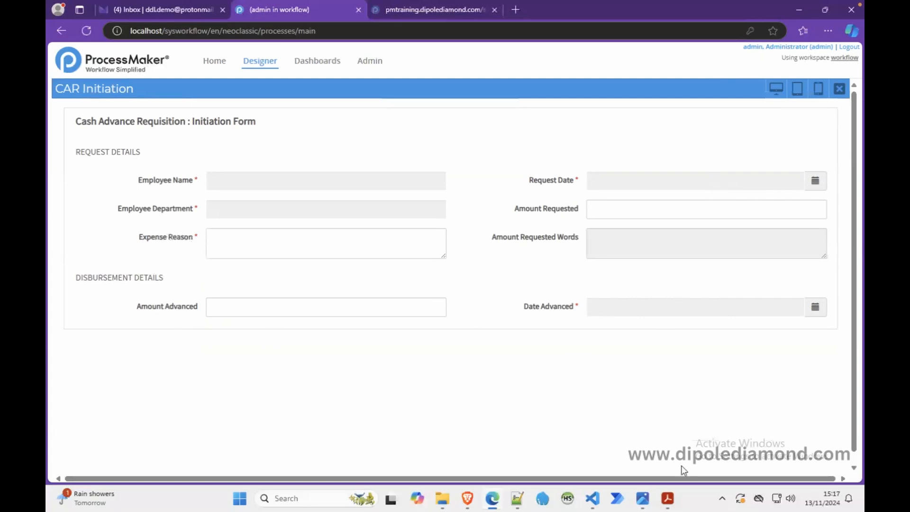
click(667, 501)
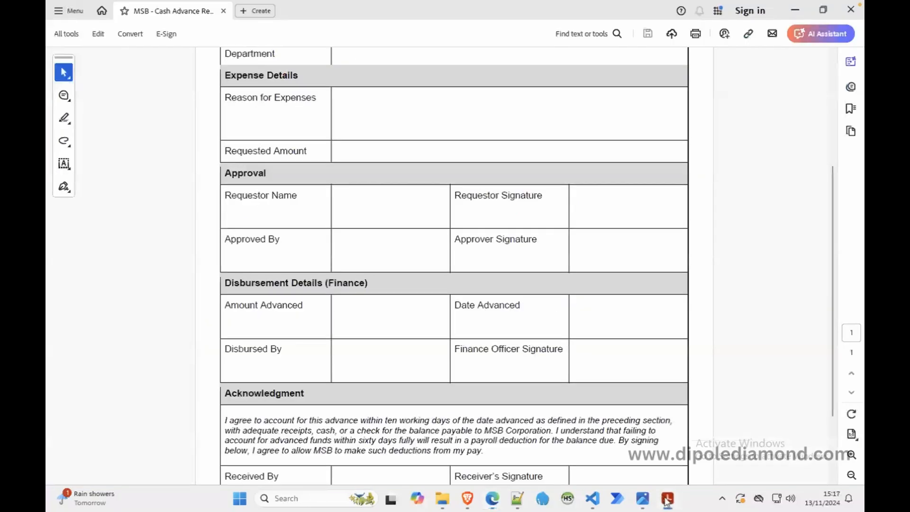
click(667, 501)
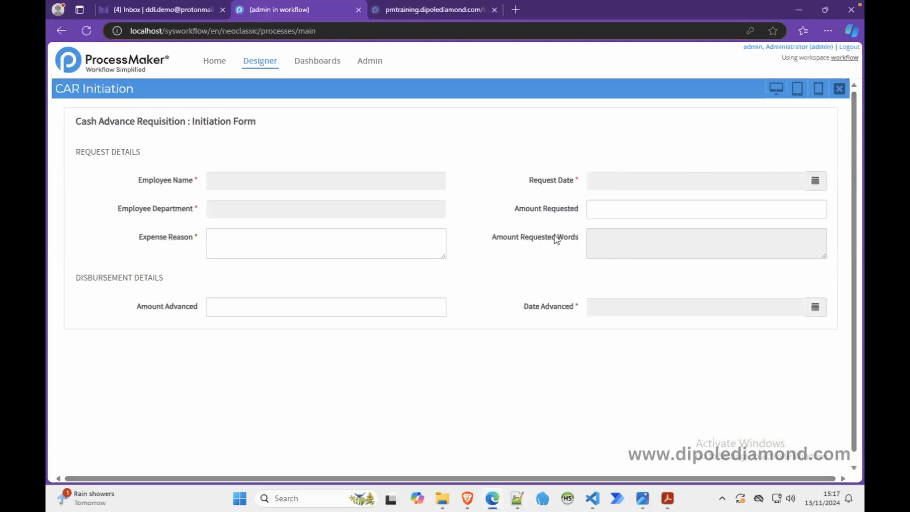
click(838, 99)
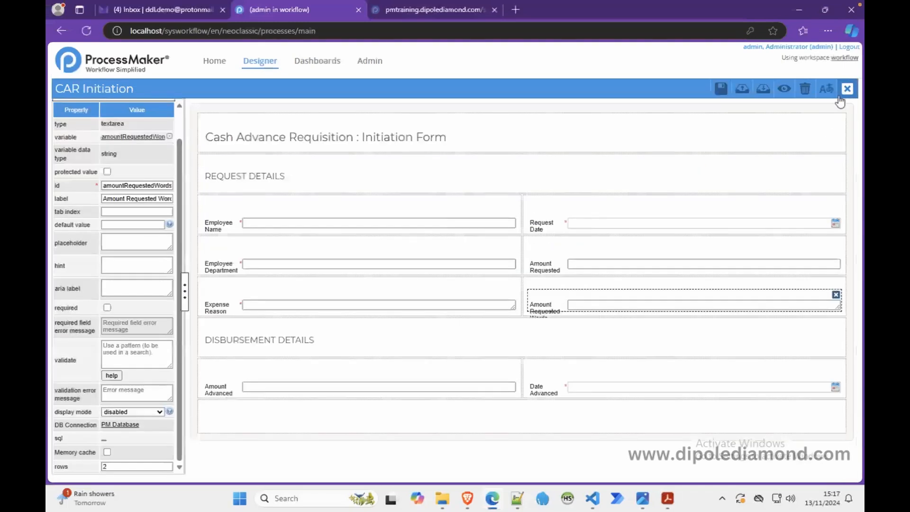
Step: Change the Expense Reason field's label to "Reason for Expenses"
click(249, 302)
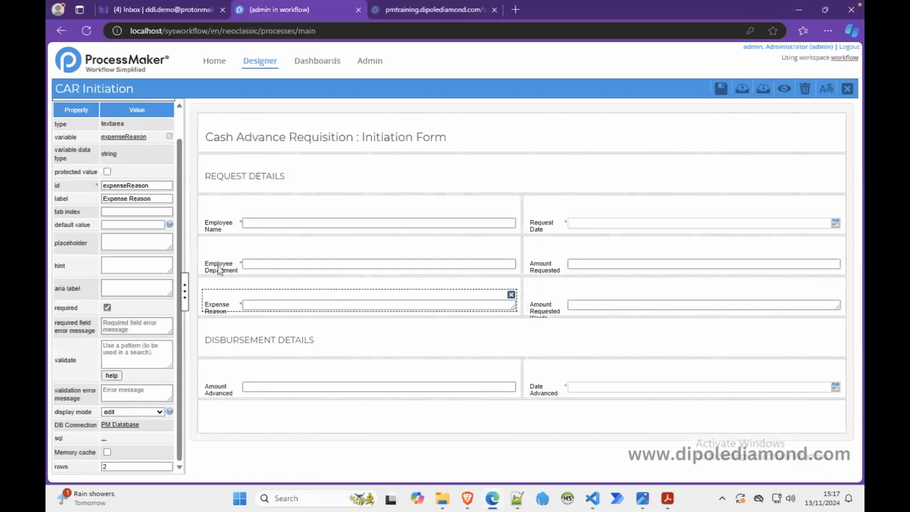
double_click(142, 199)
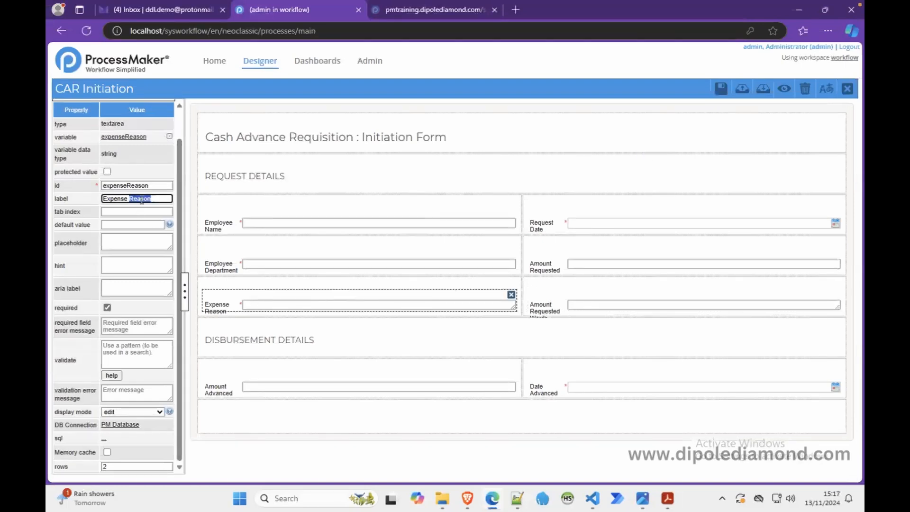
key(BackSpace)
text(sReason for)
Step: Widen the properties area and change the Amount Requested Words field's label to "Amount Requested (in Words)"
click(562, 301)
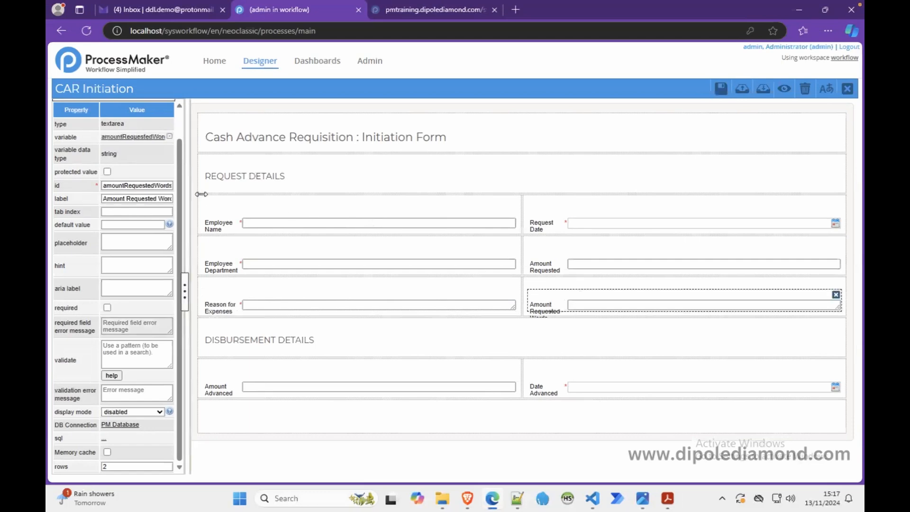
drag(185, 194, 210, 194)
click(154, 198)
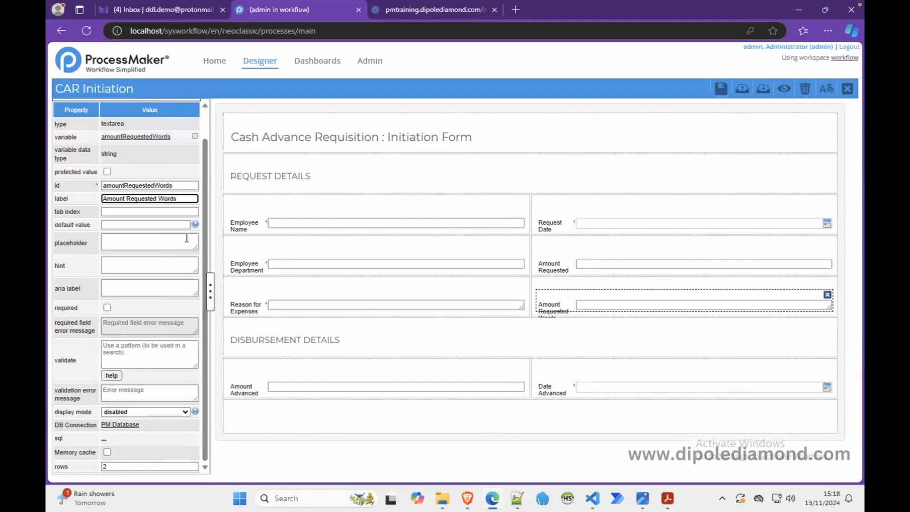
text((in)
Step: Preview the form and enter the text "dsdasdasd" as Amount Requested to test the field's validation
click(784, 90)
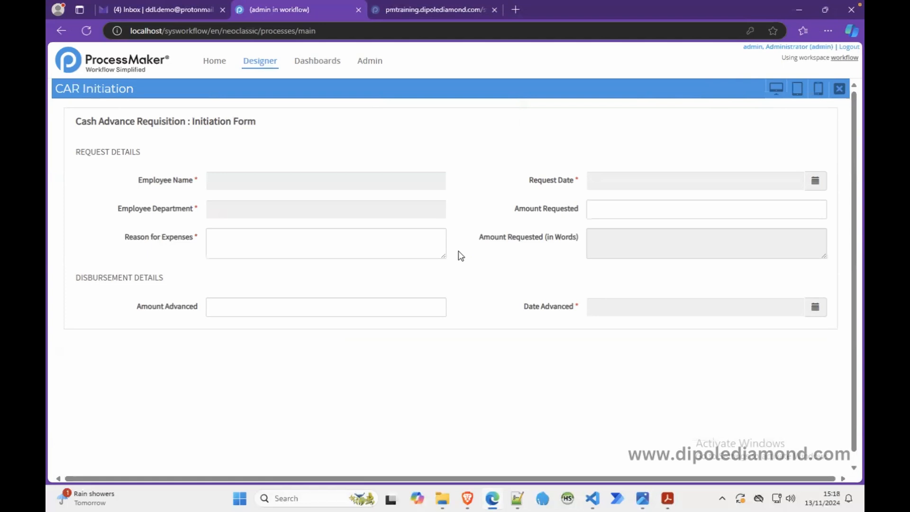
click(639, 203)
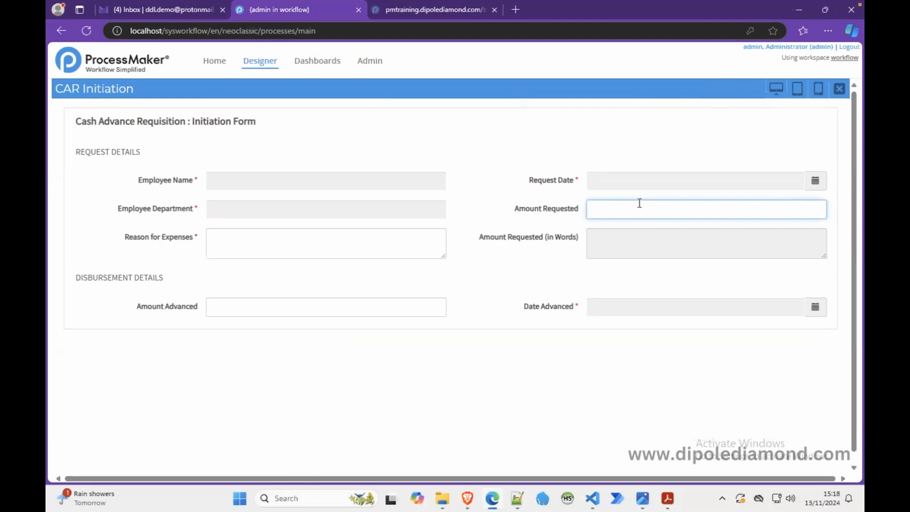
text(dsdasdasd)
click(647, 163)
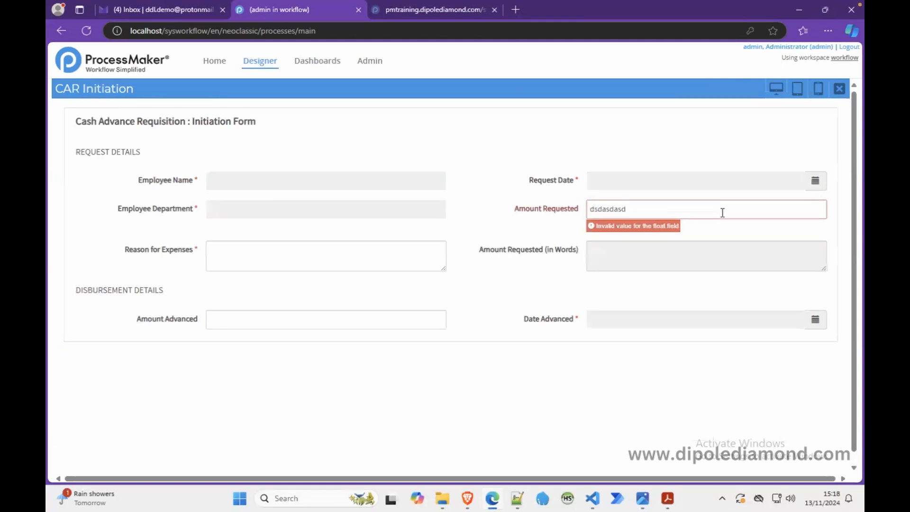
drag(722, 212, 549, 200)
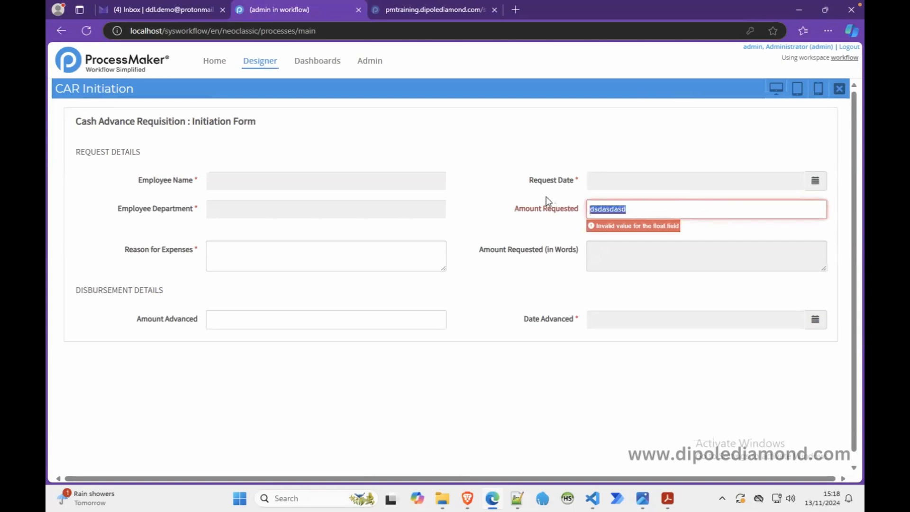
text(10000000000)
click(594, 165)
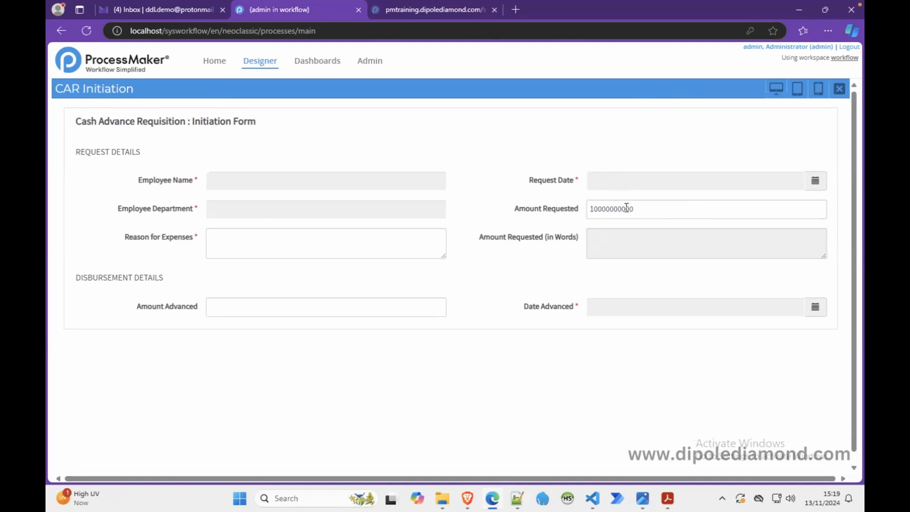
click(643, 208)
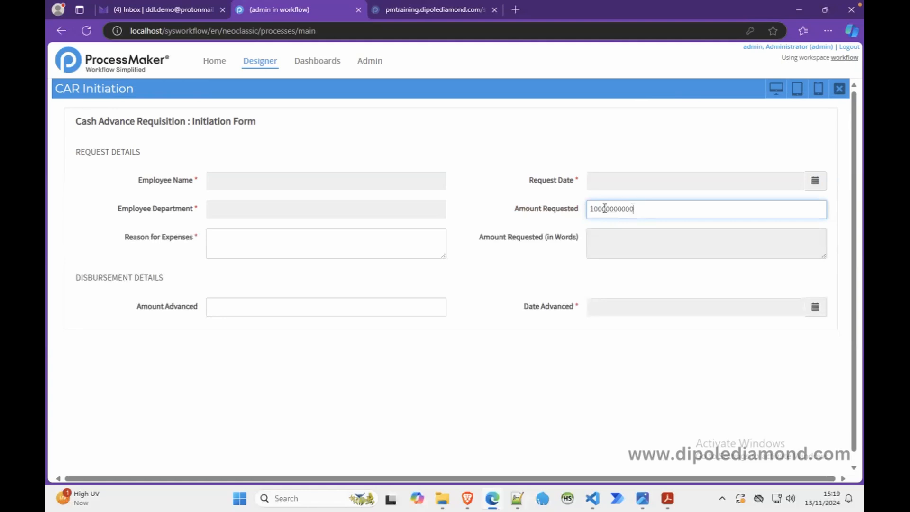
click(563, 191)
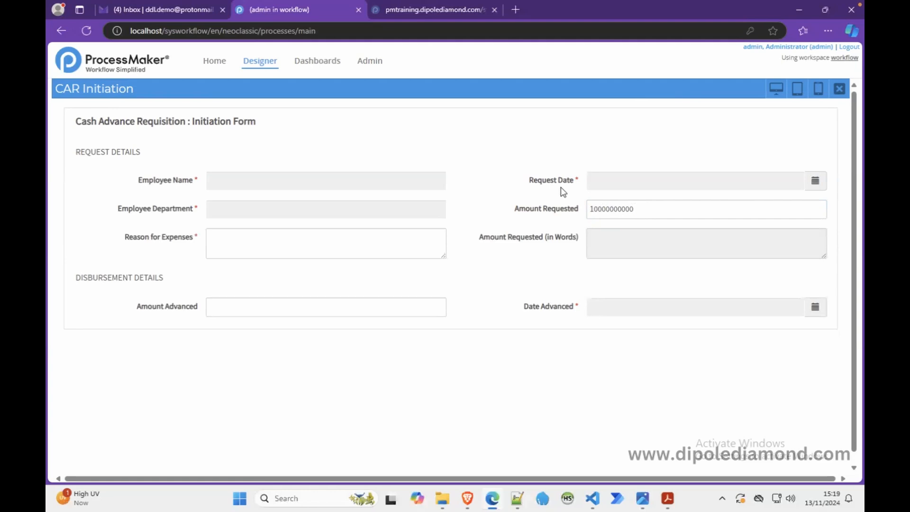
click(600, 210)
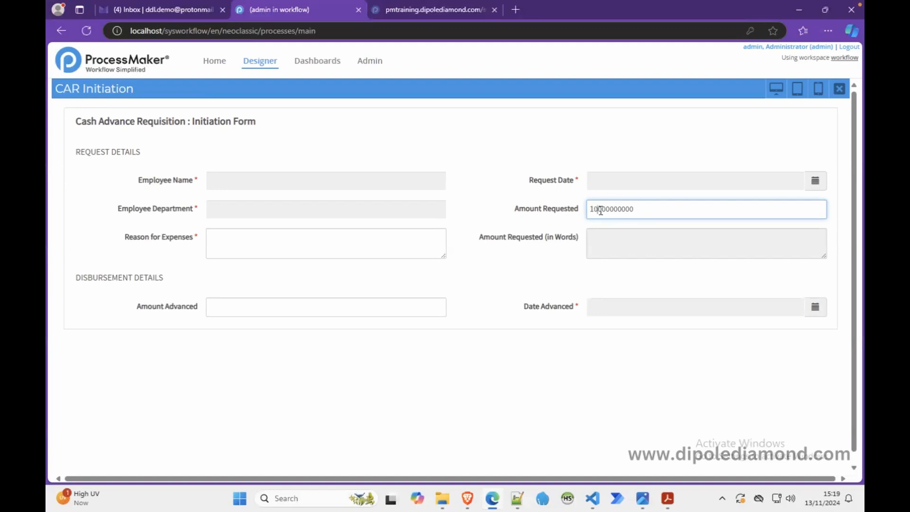
Step: In the Notepad++ field list, add the variable name amountRequestedCommas on a new line below amountRequested and select it
click(517, 500)
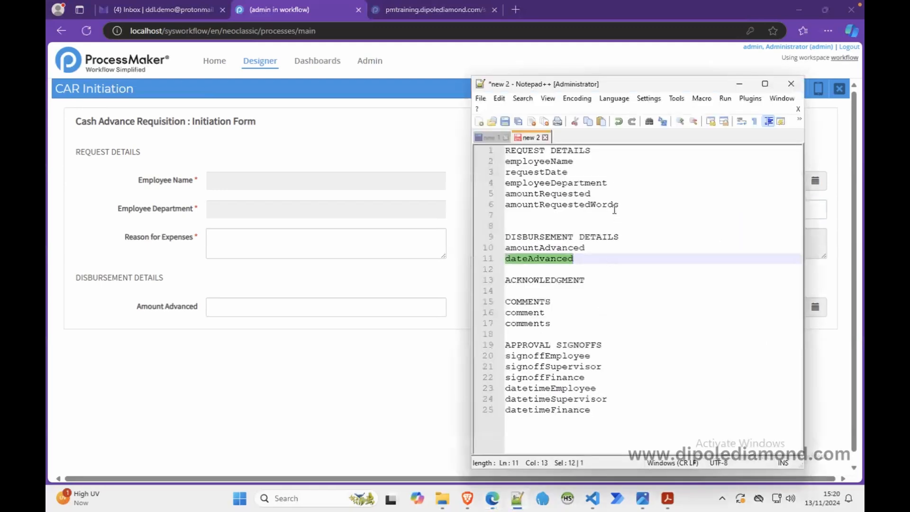
click(616, 185)
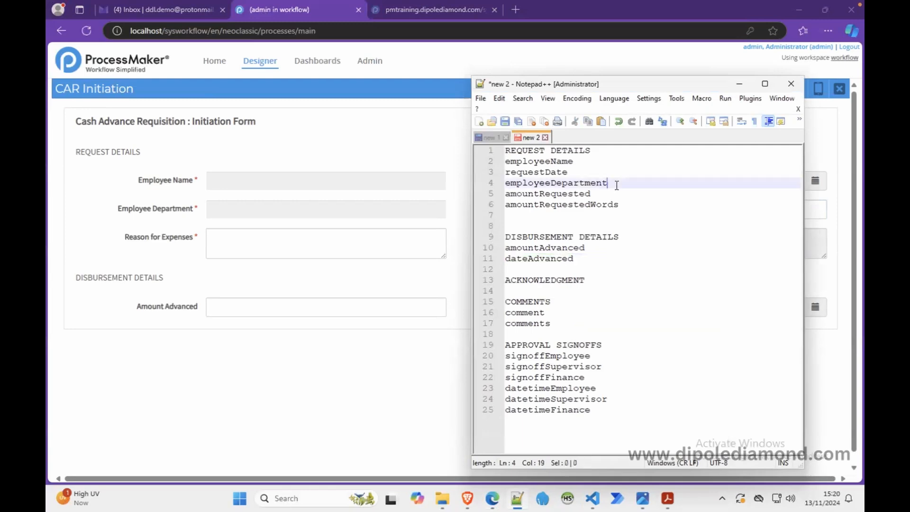
drag(617, 184, 616, 191)
key(ctrl+c)
click(606, 192)
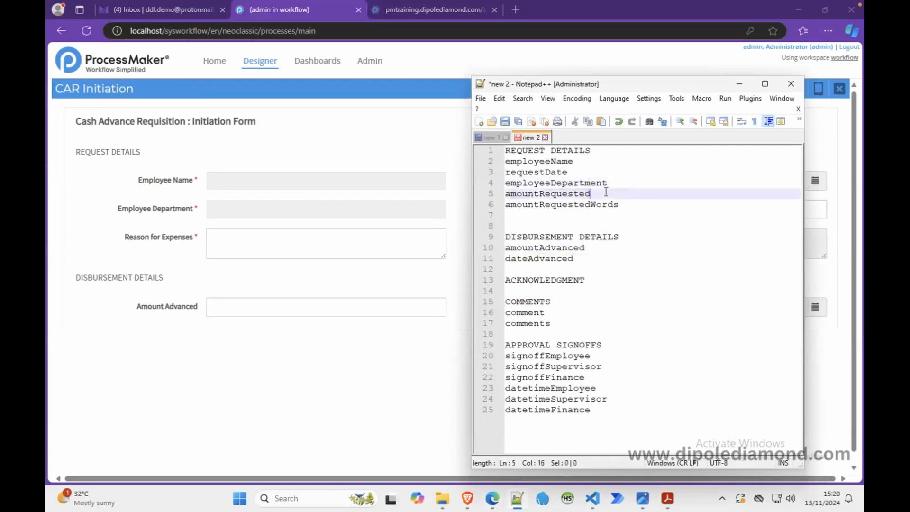
key(ctrl+v)
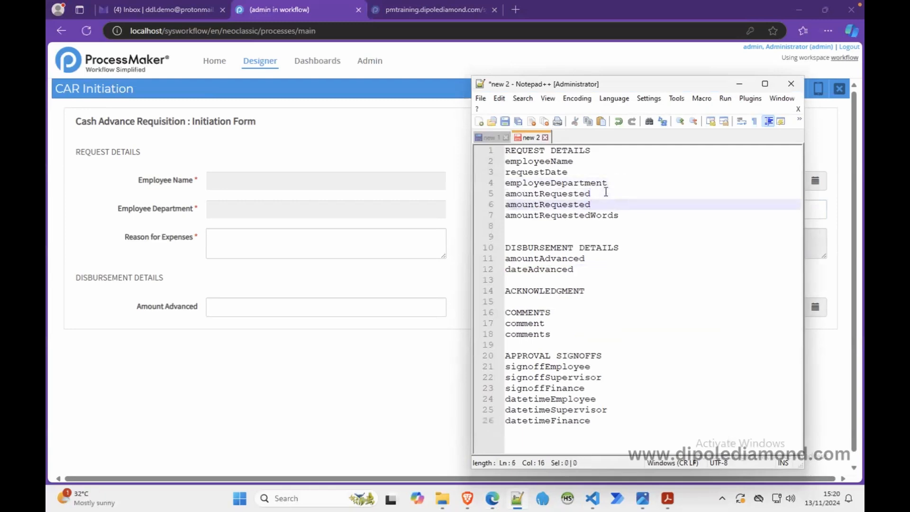
text(Commas)
drag(625, 204, 507, 211)
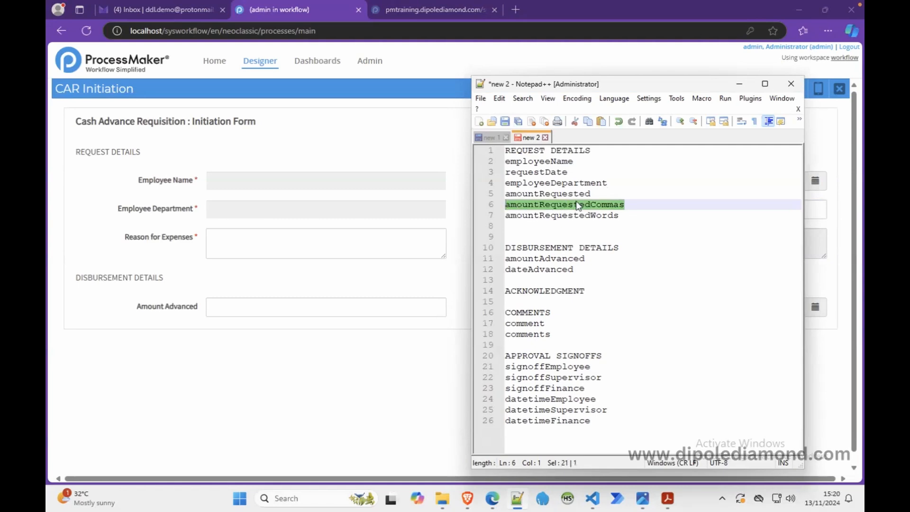
Step: Add the variable name amountAdvancedCommas on a new line below amountAdvanced in the Notepad++ field list
double_click(564, 194)
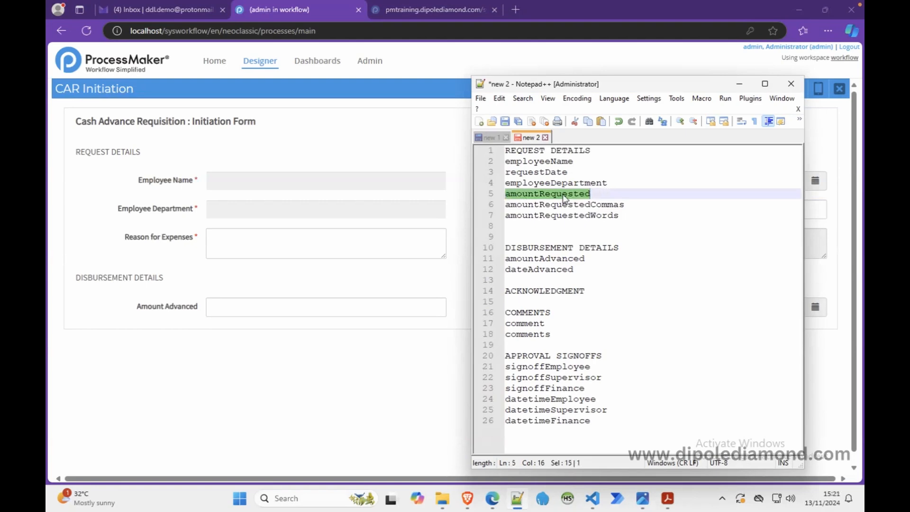
click(596, 259)
drag(586, 260, 499, 263)
key(ctrl+c)
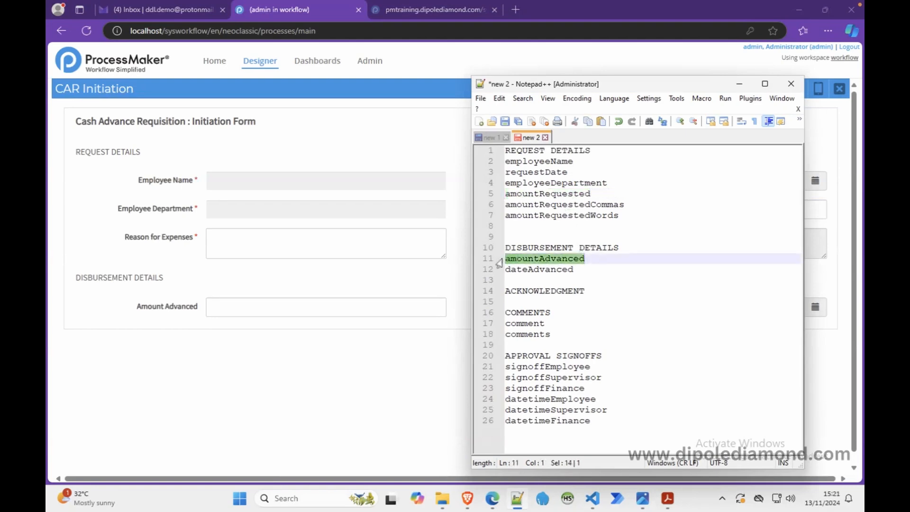
click(588, 258)
key(Return)
key(ctrl+v)
text(Commas)
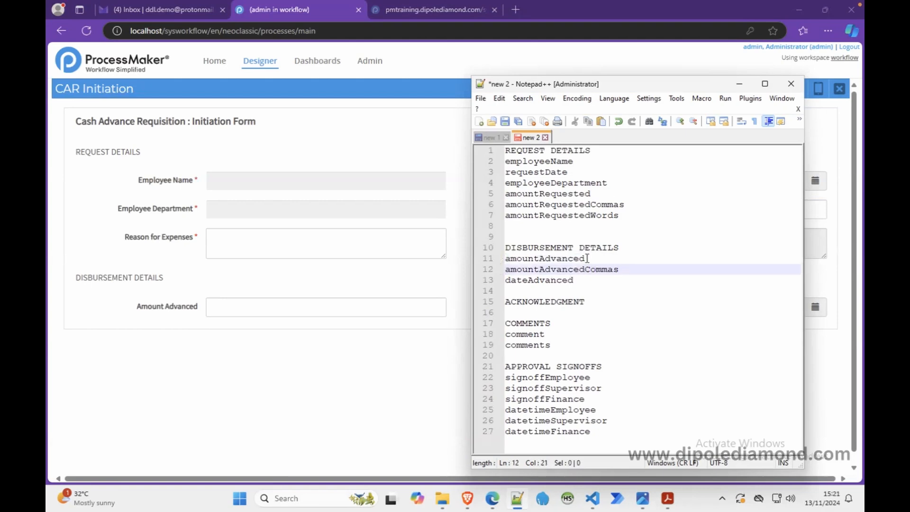
Step: Copy amountRequestedCommas from the field list, move the Notepad++ window aside and close the form preview
double_click(547, 205)
key(ctrl+c)
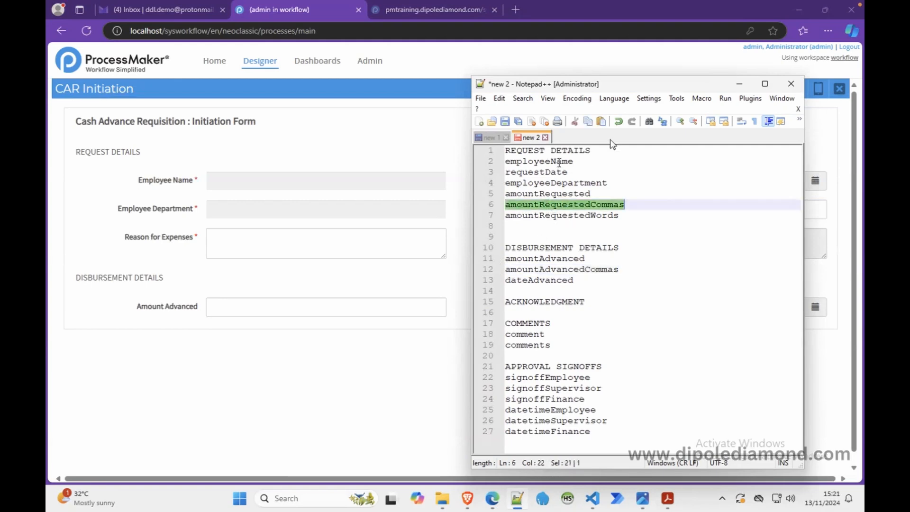
drag(641, 88, 792, 75)
drag(743, 18, 806, 159)
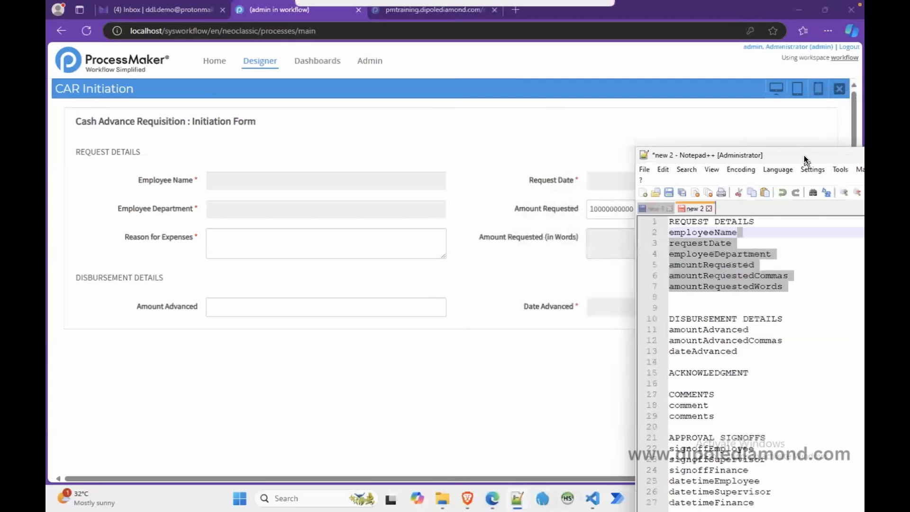
click(838, 90)
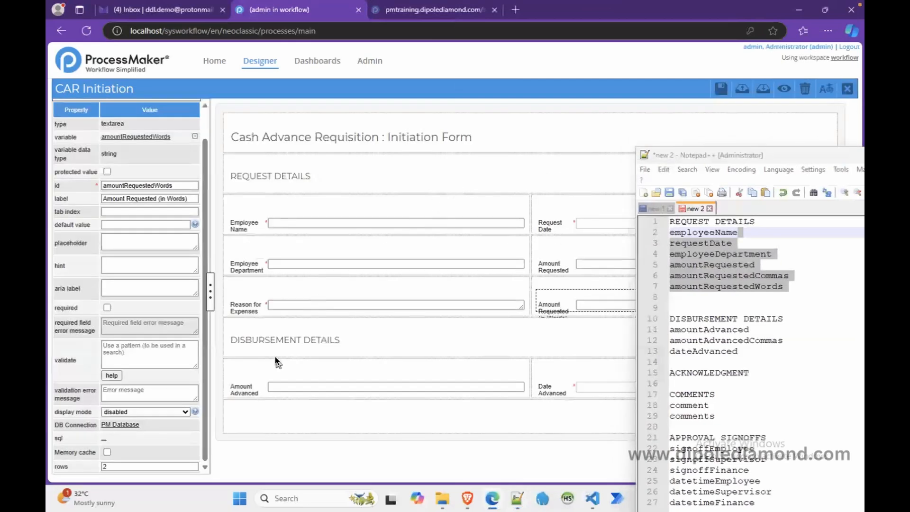
Step: Split the empty row under the disbursement fields into two columns with col-span 6 6, and minimise Notepad++
click(362, 415)
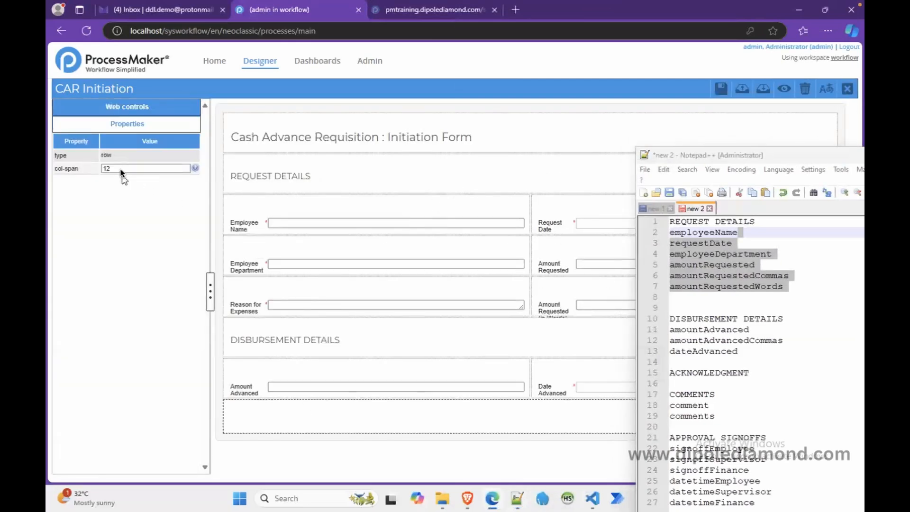
double_click(122, 169)
text(6 6)
click(377, 421)
click(787, 144)
drag(786, 155, 579, 87)
click(697, 88)
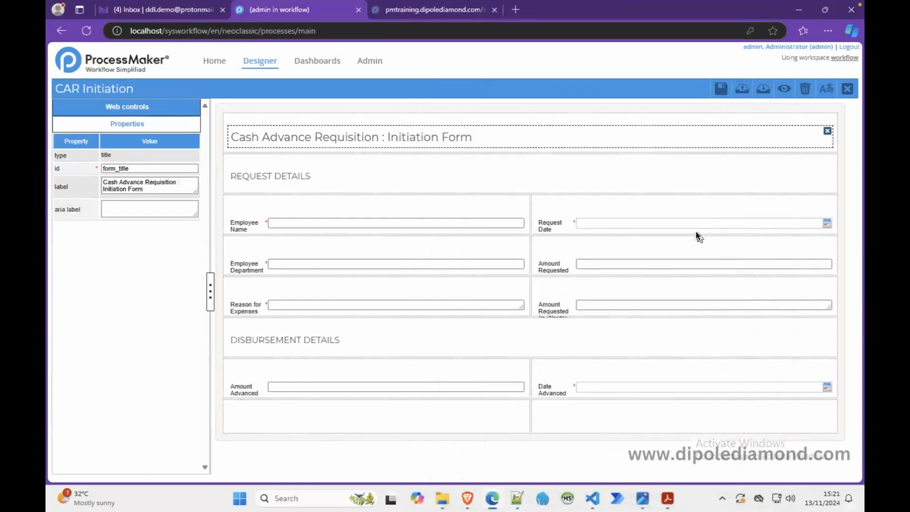
Step: Move the Amount Requested and Amount Advanced fields into the right and left cells of the empty two-column row
click(567, 260)
drag(568, 260, 571, 414)
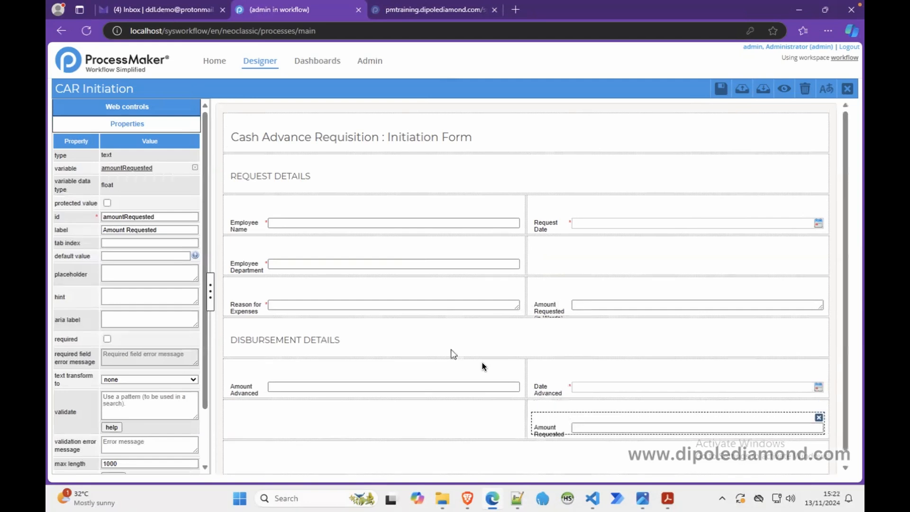
click(351, 374)
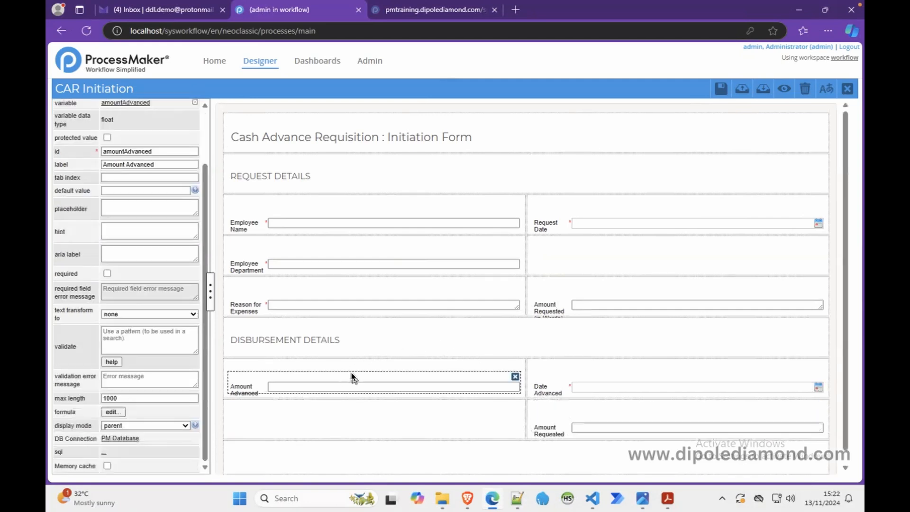
drag(343, 375, 346, 419)
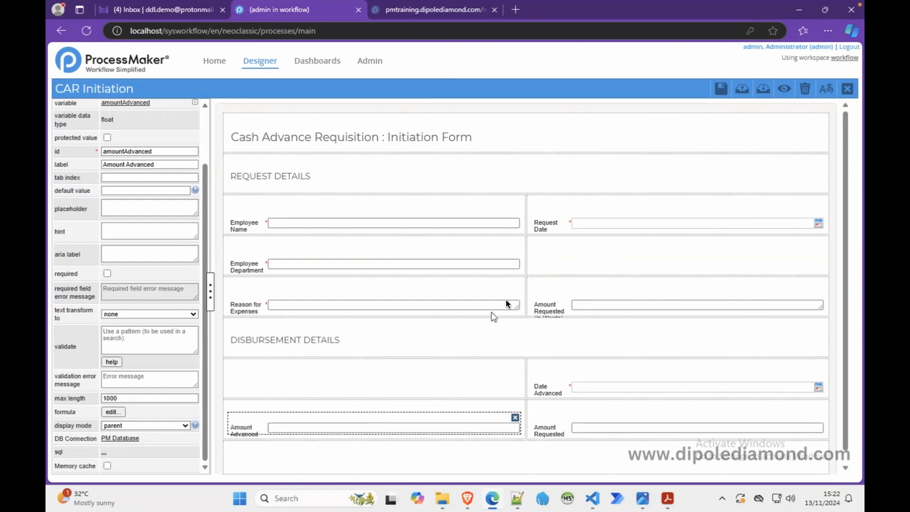
Step: Add a textbox in the empty cell beside Employee Department, creating the variable amountRequestedCommas for it
scroll(207, 126, up, 5)
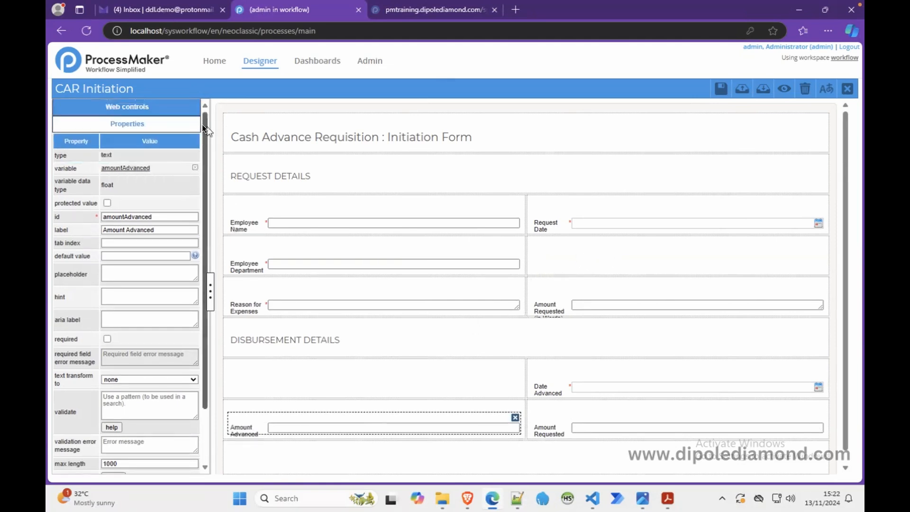
click(155, 105)
drag(86, 139, 641, 251)
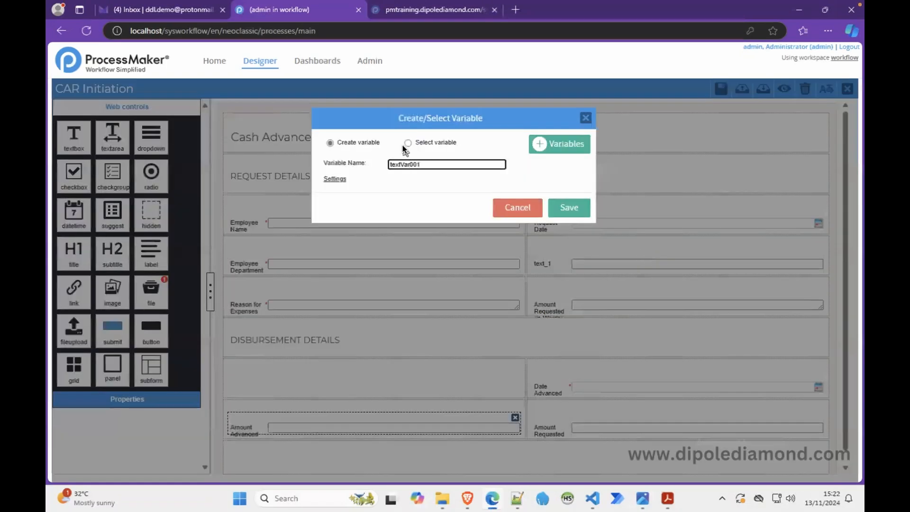
double_click(401, 163)
key(ctrl+v)
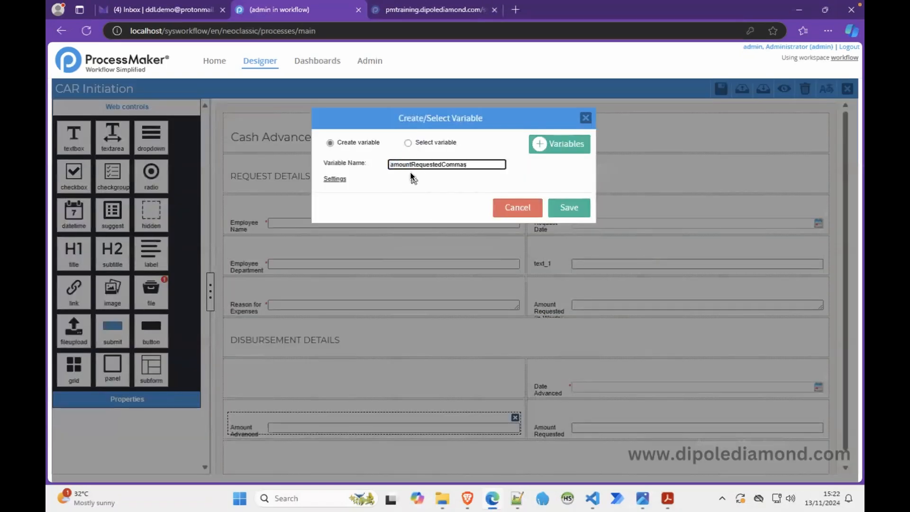
click(560, 206)
Step: Label the amountRequestedCommas field "Amount Requested (in Figures)" and make it required
click(582, 262)
double_click(168, 230)
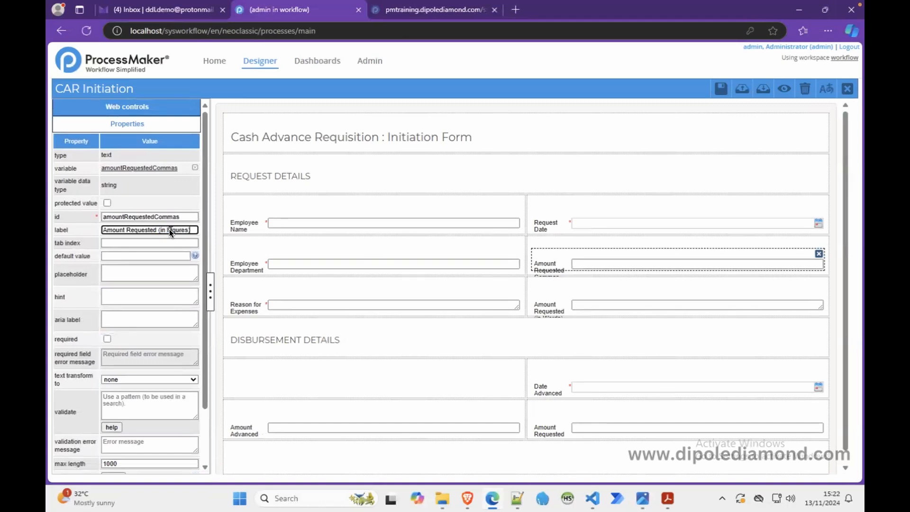
click(547, 259)
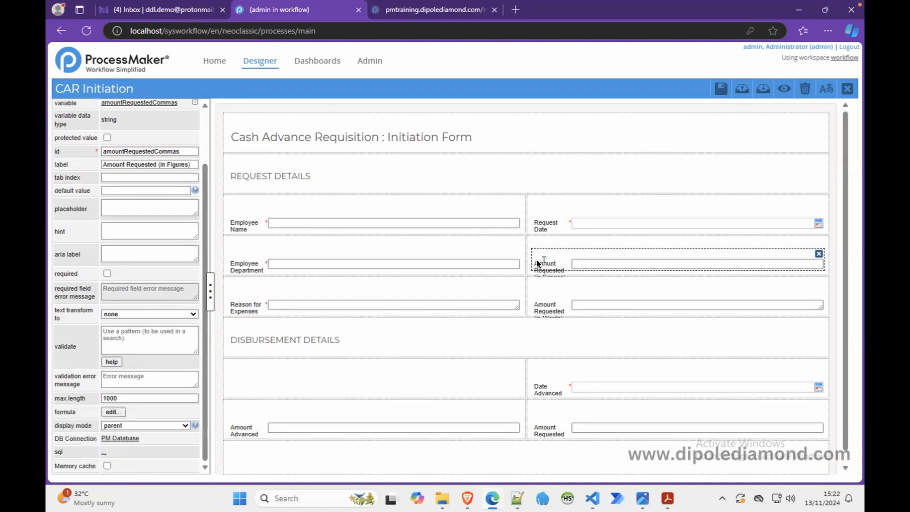
click(107, 274)
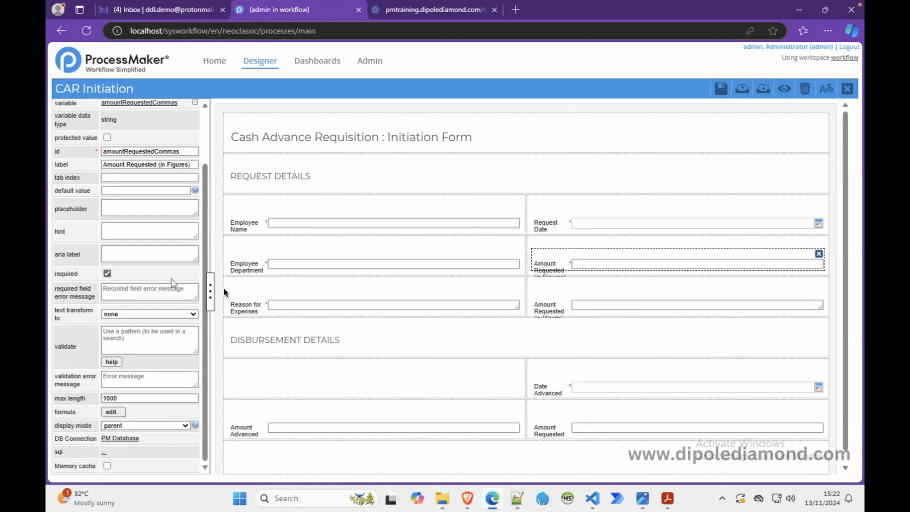
Step: Change the label of the original amountRequested field to "Hide Requested"
click(554, 428)
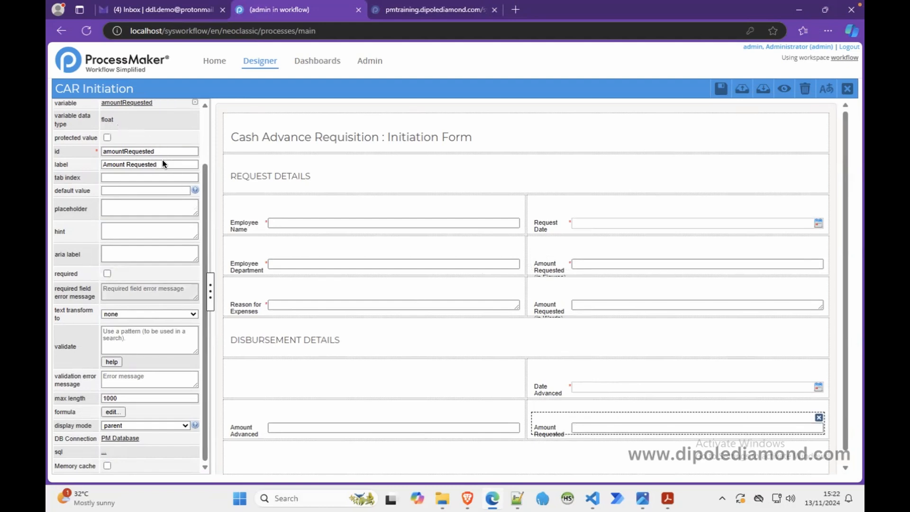
double_click(118, 163)
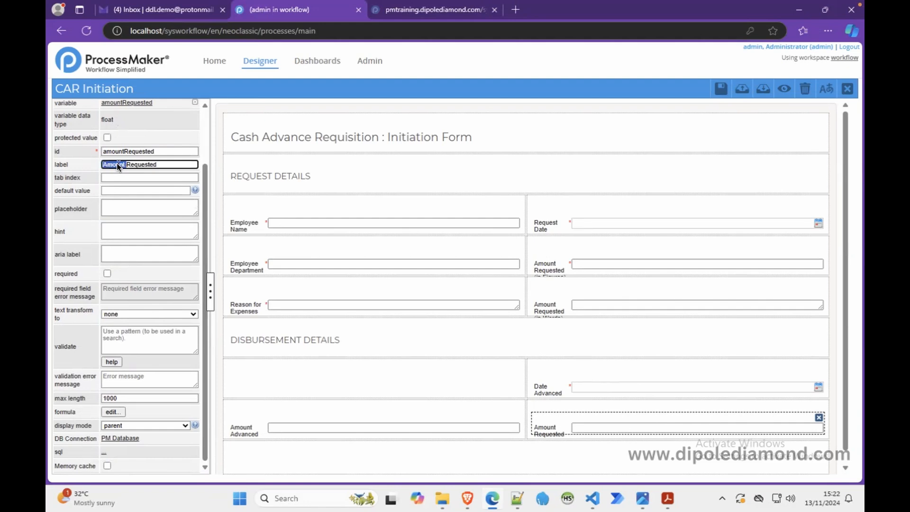
text(Hide)
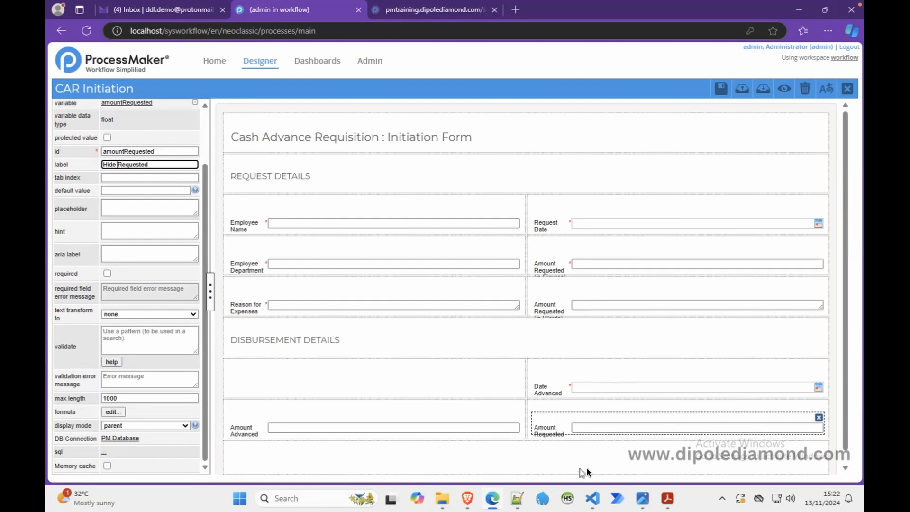
Step: Switch to Notepad++ and copy the variable name amountAdvancedCommas from the disbursement list
click(516, 497)
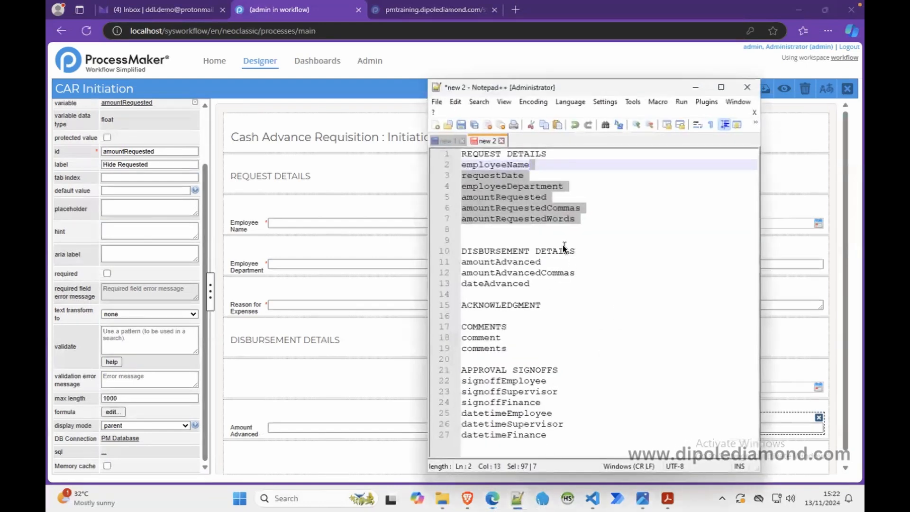
click(563, 250)
click(543, 272)
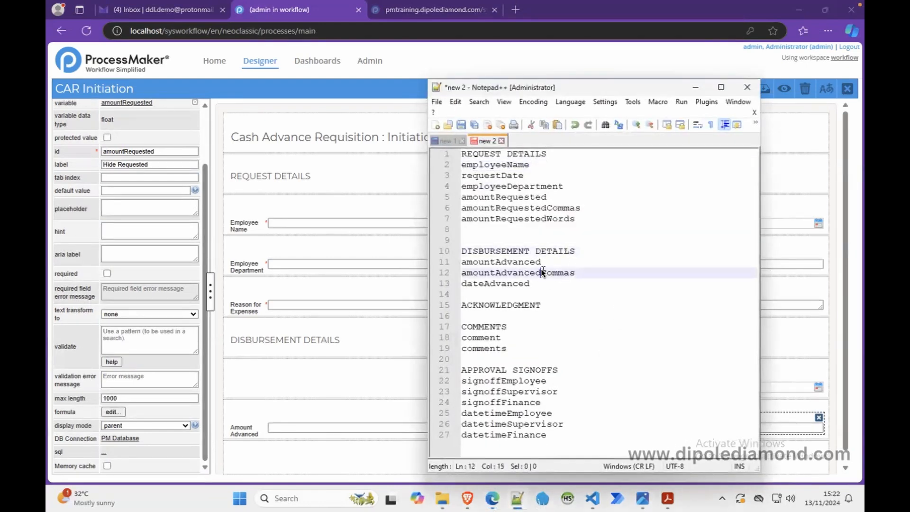
double_click(543, 272)
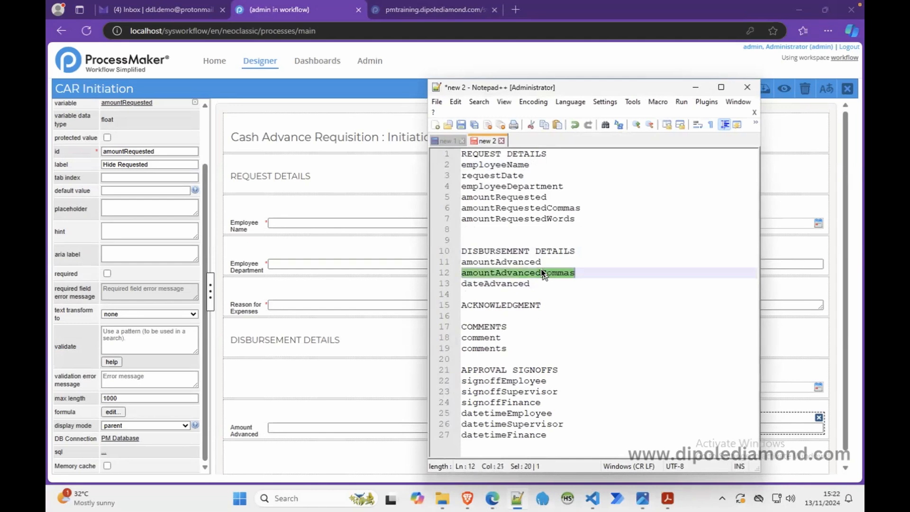
Step: Back in the form designer, add a textbox in the empty cell beside Date Advanced with the new variable amountAdvancedCommas
click(117, 164)
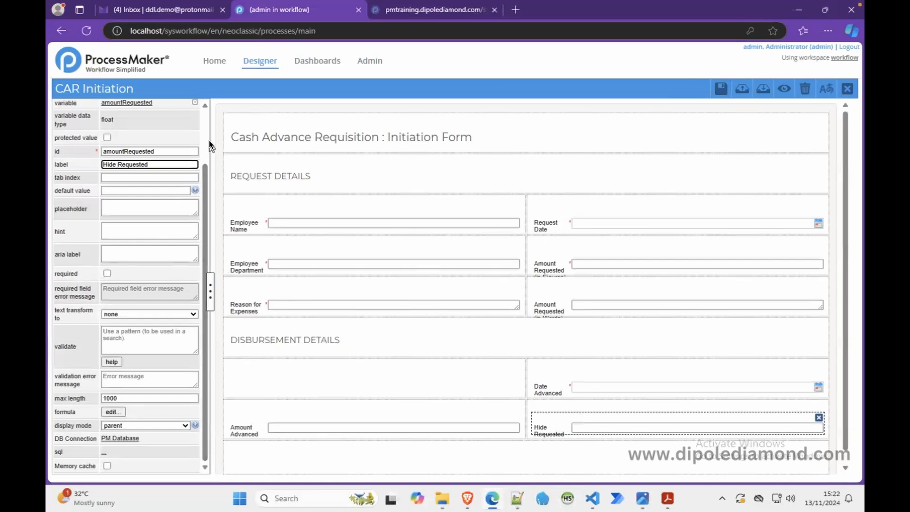
scroll(207, 142, up, 3)
click(152, 106)
drag(78, 140, 289, 379)
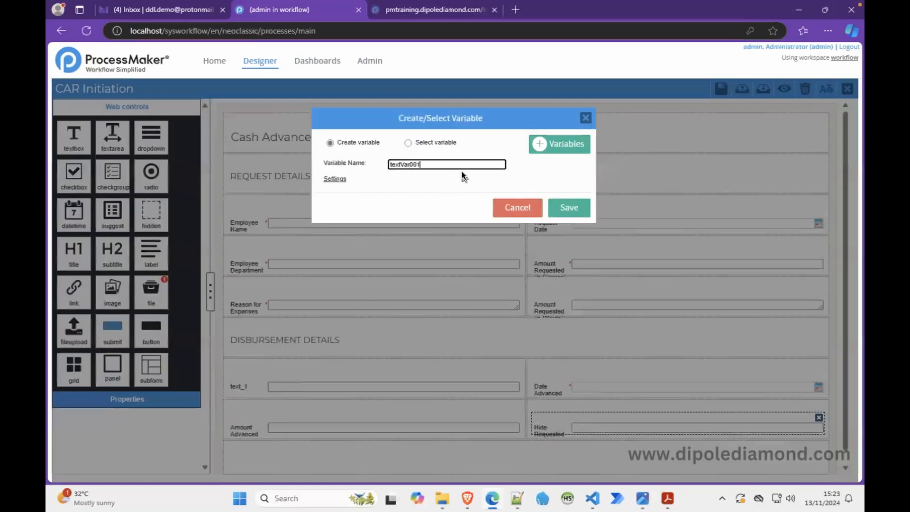
text(amountAdvancedCommas)
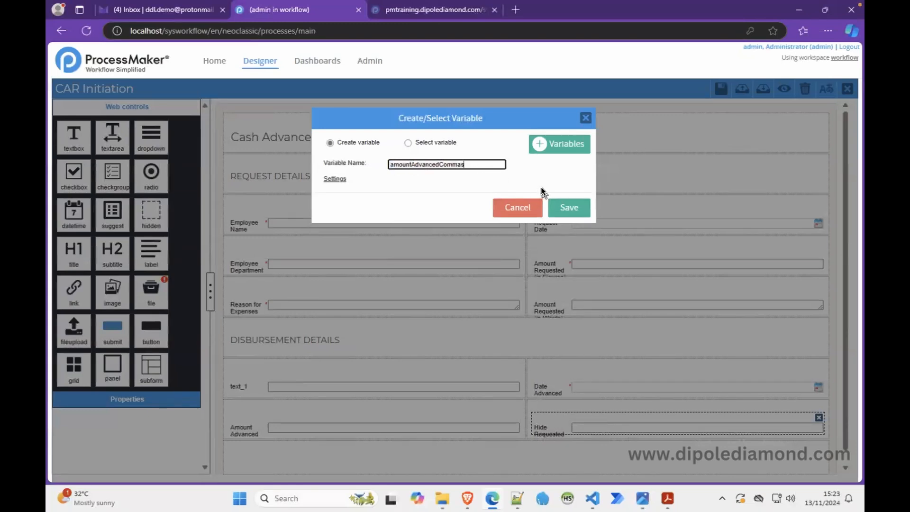
click(556, 203)
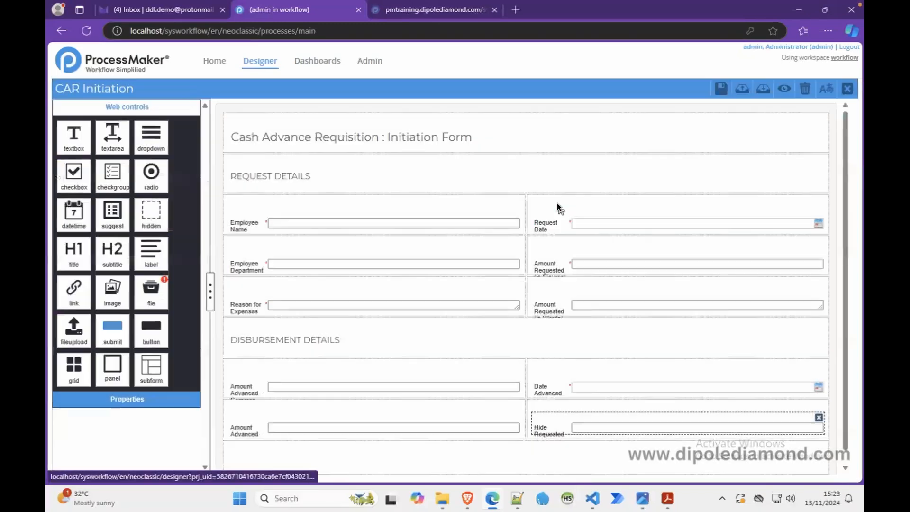
Step: Label the amountAdvancedCommas field "Amount Advanced (in Figures)" and make it required
click(253, 391)
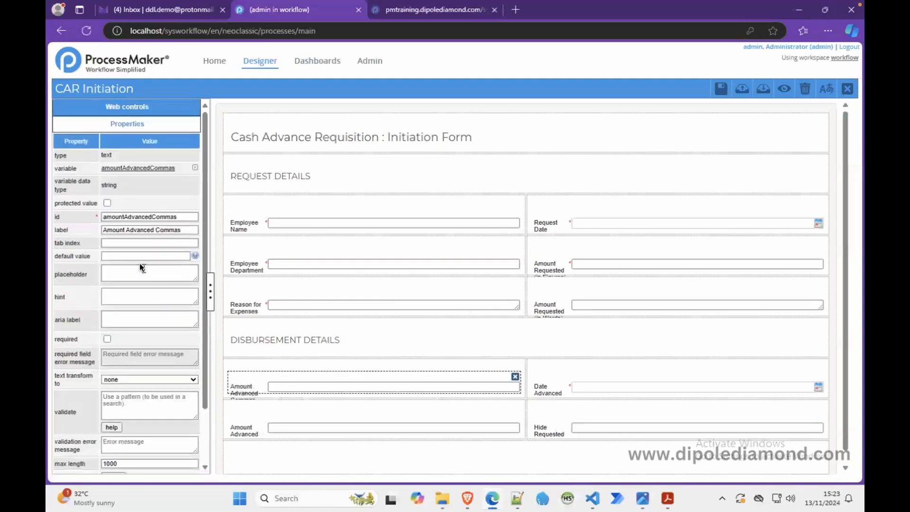
click(169, 230)
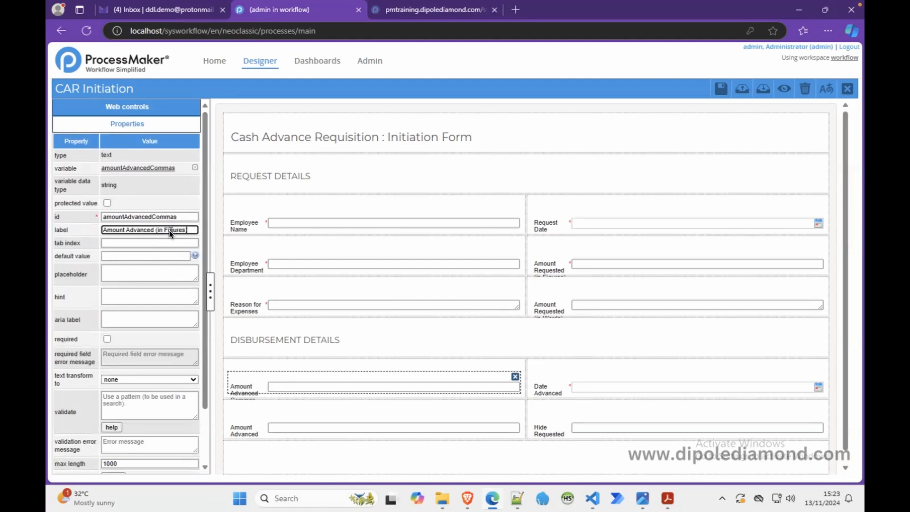
click(108, 339)
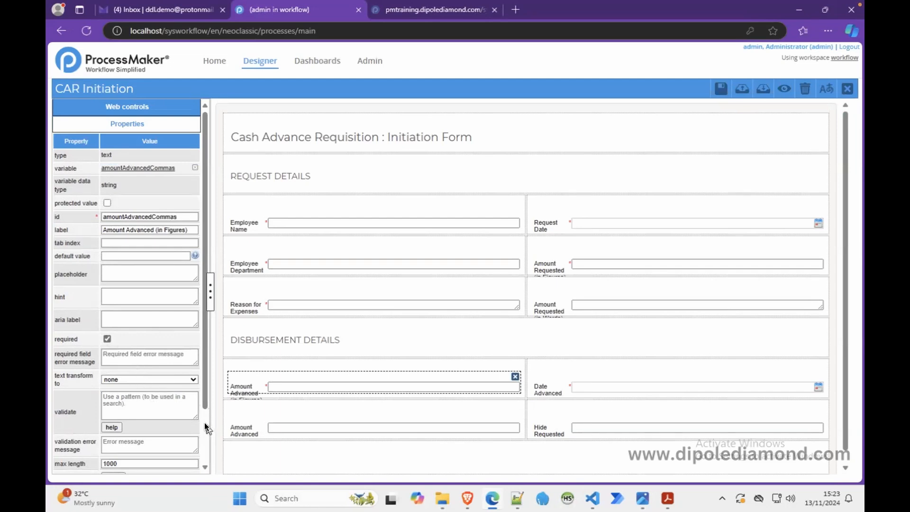
Step: Set the display mode of the Amount Requested (in Figures) field to edit
scroll(204, 422, down, 2)
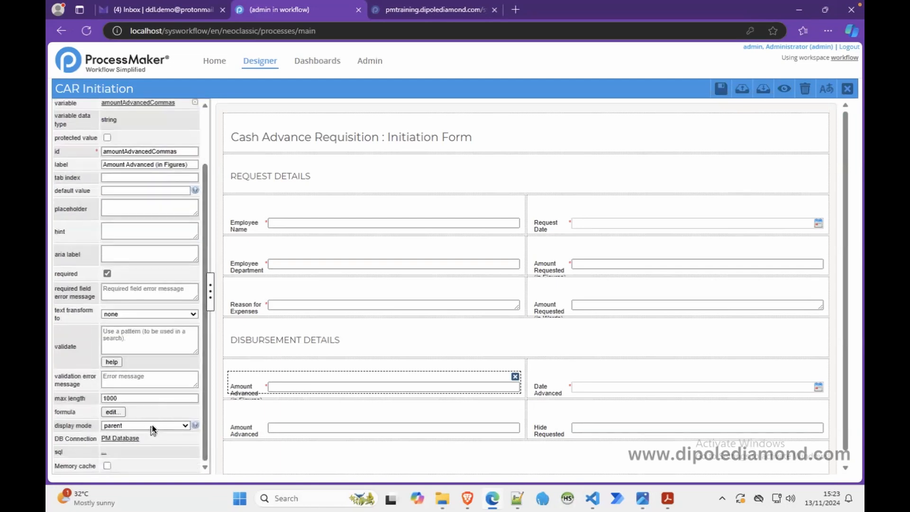
click(554, 268)
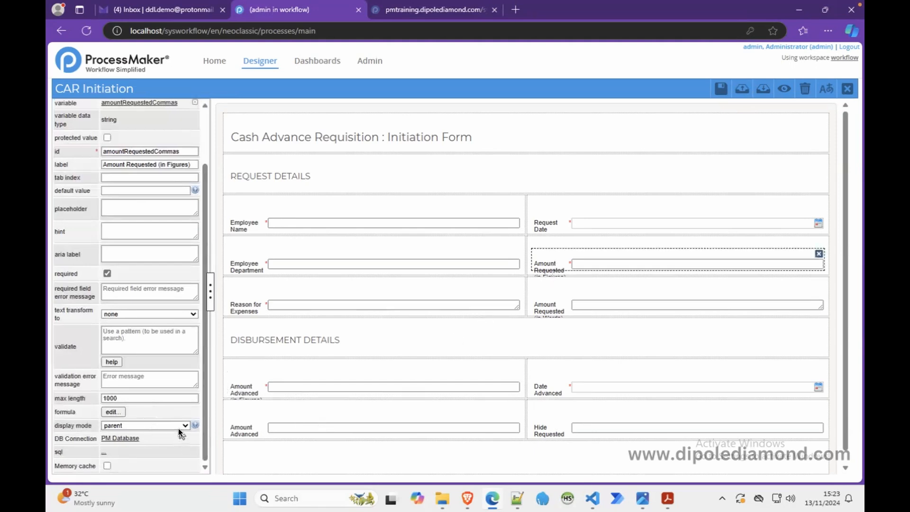
click(181, 426)
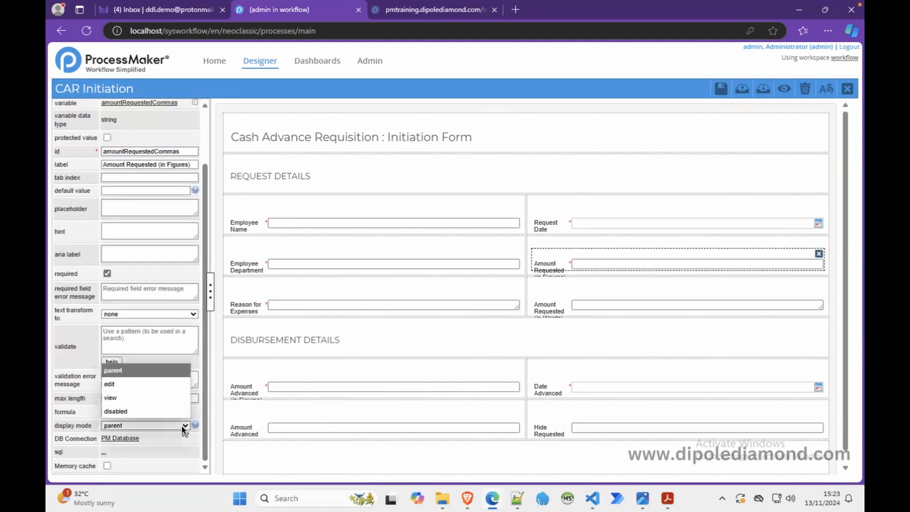
click(144, 388)
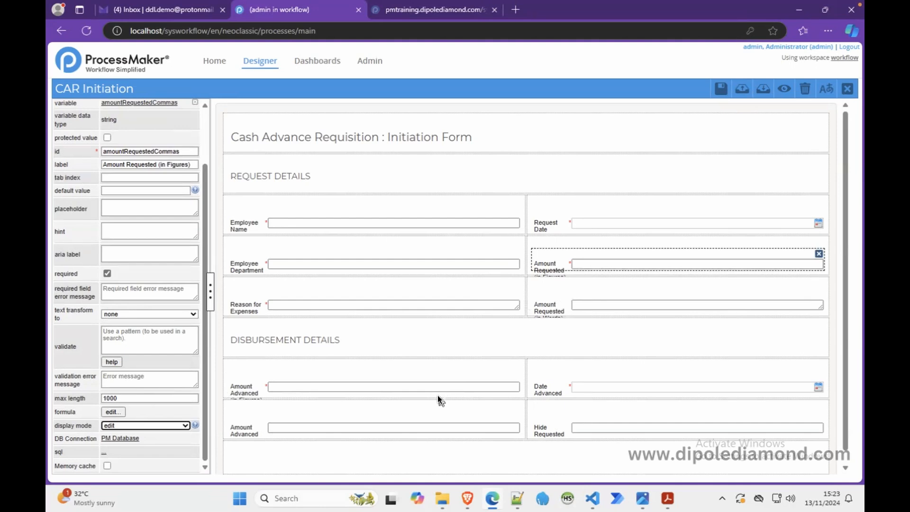
Step: Relabel the Amount Advanced float field in the last row as "Hide Advanced"
click(414, 422)
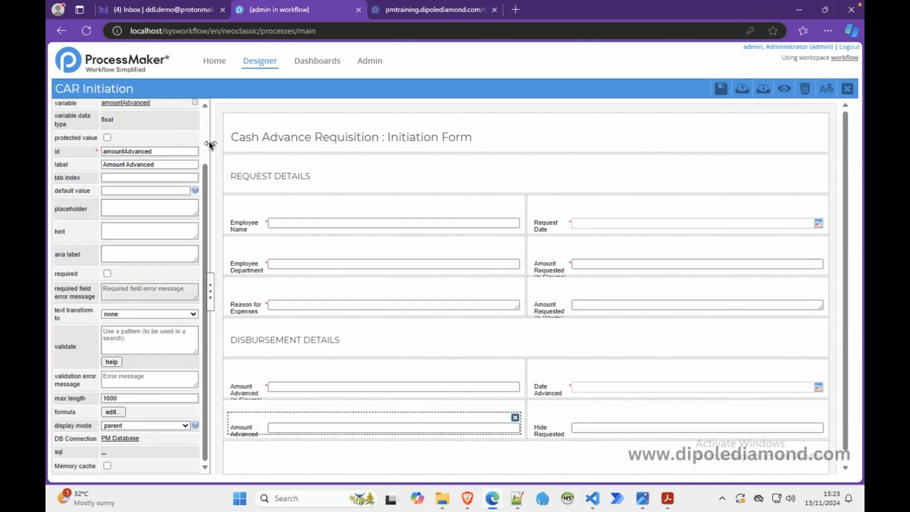
scroll(207, 141, up, 2)
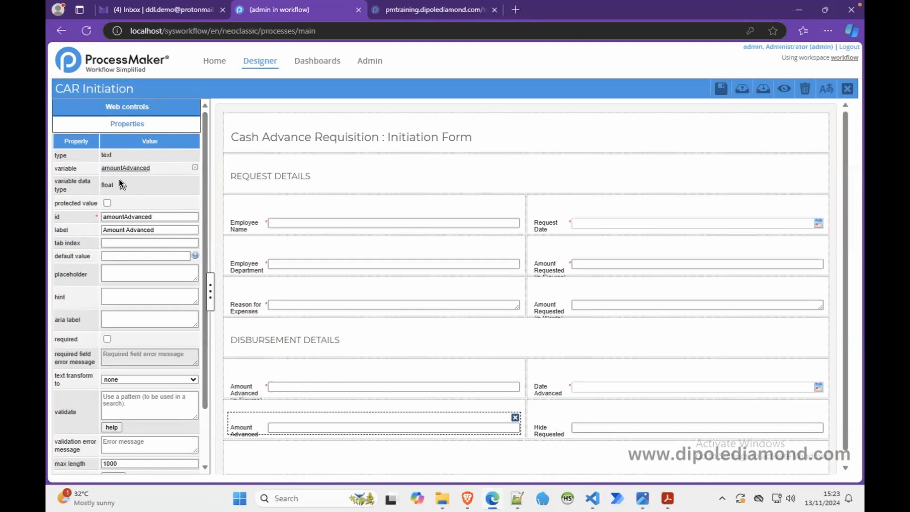
click(118, 229)
text(Hide)
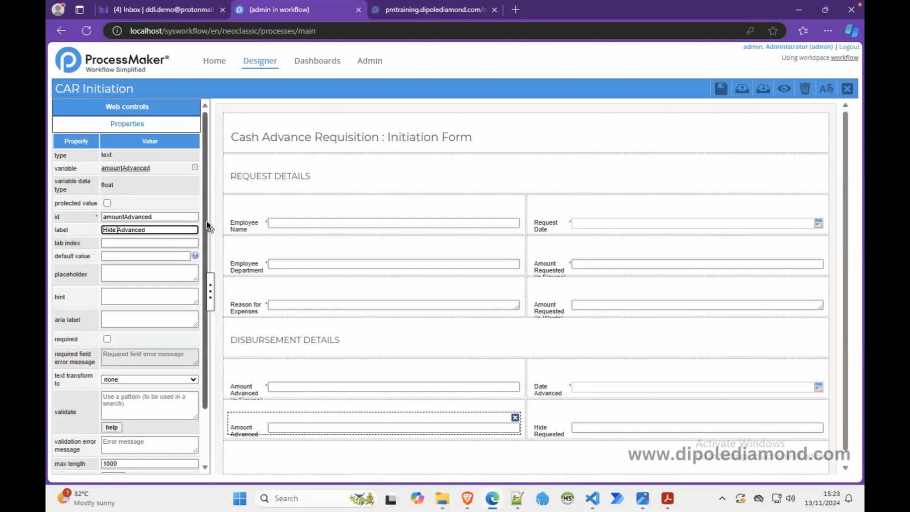
Step: Preview the form, test Amount Requested (in Figures) with the text "james bond", and return to the designer
click(780, 93)
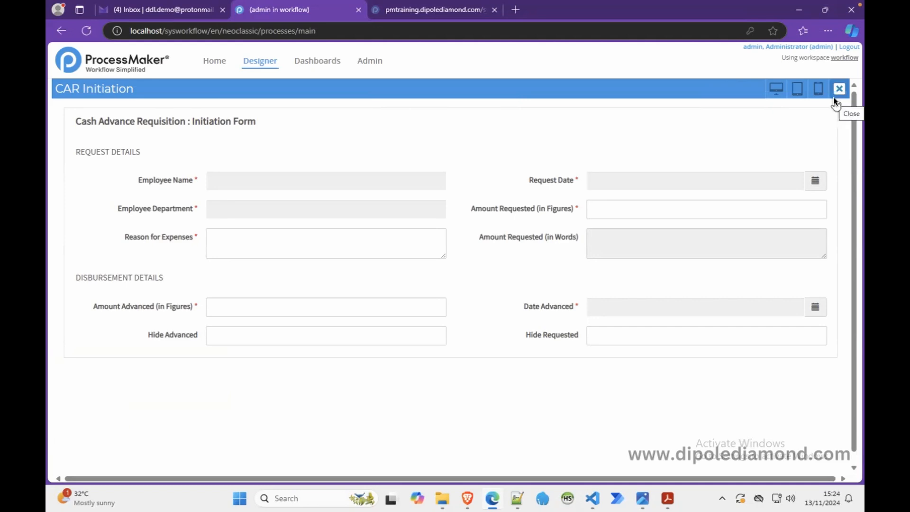
click(622, 212)
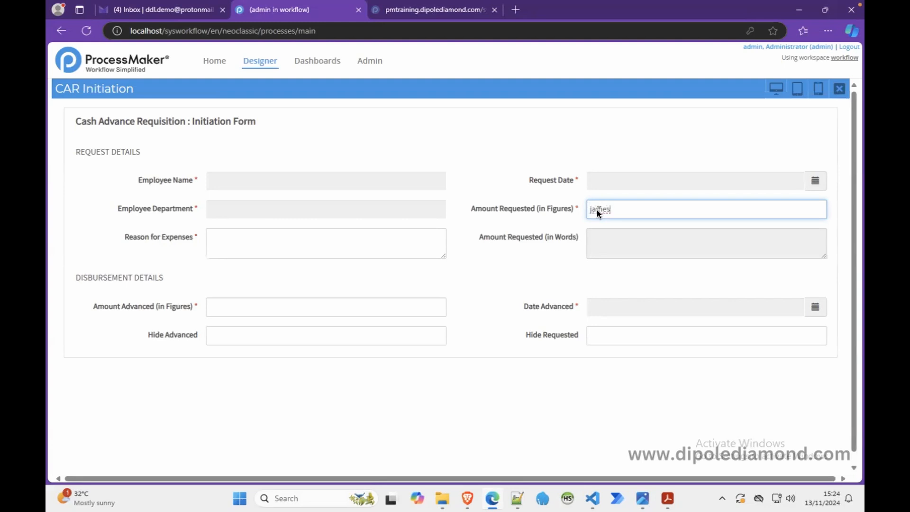
text(nd)
click(666, 166)
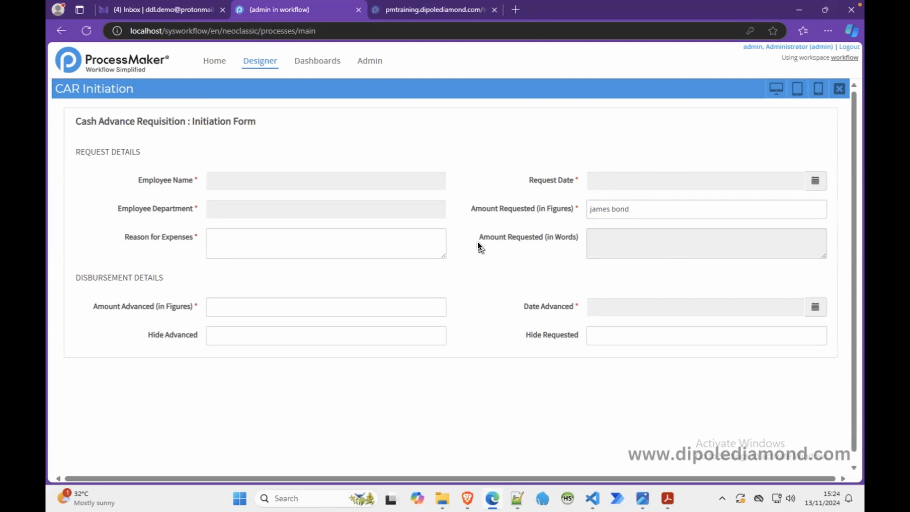
click(839, 89)
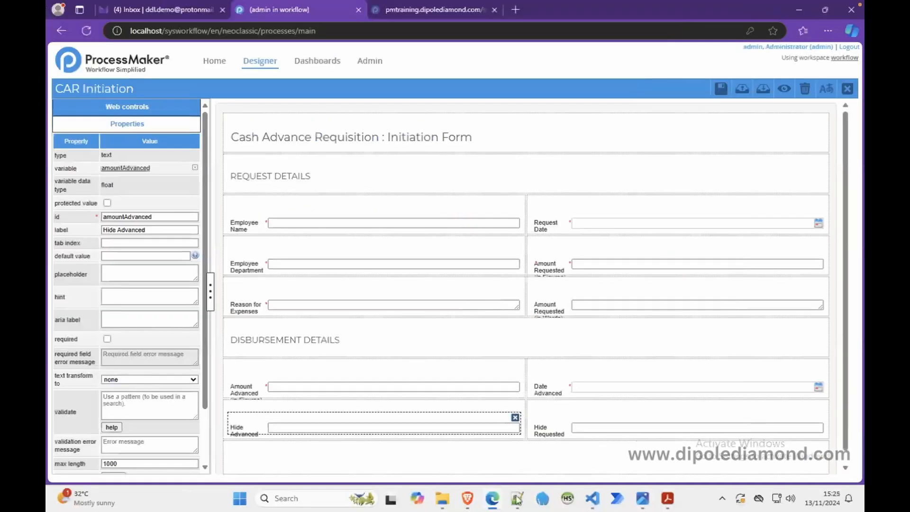
Step: Switch to Notepad++ and copy the regex for amount values that may or may not have commas
click(517, 498)
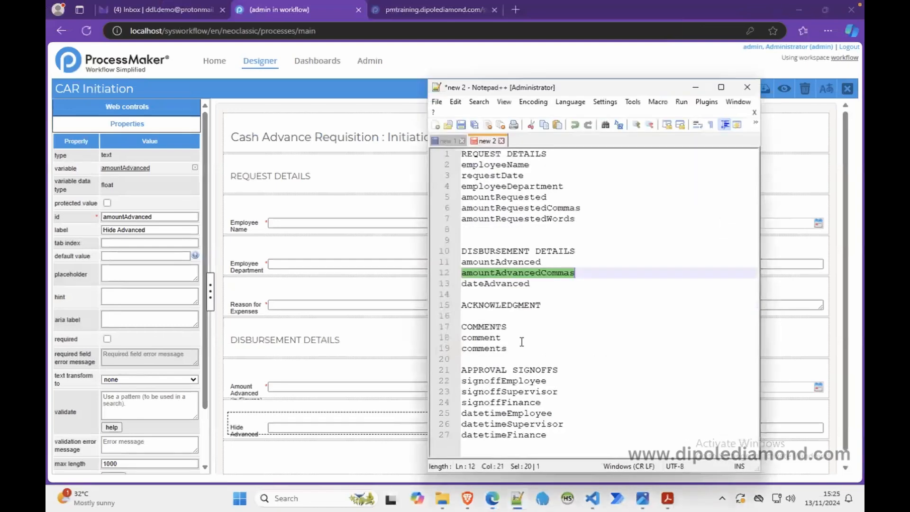
click(447, 141)
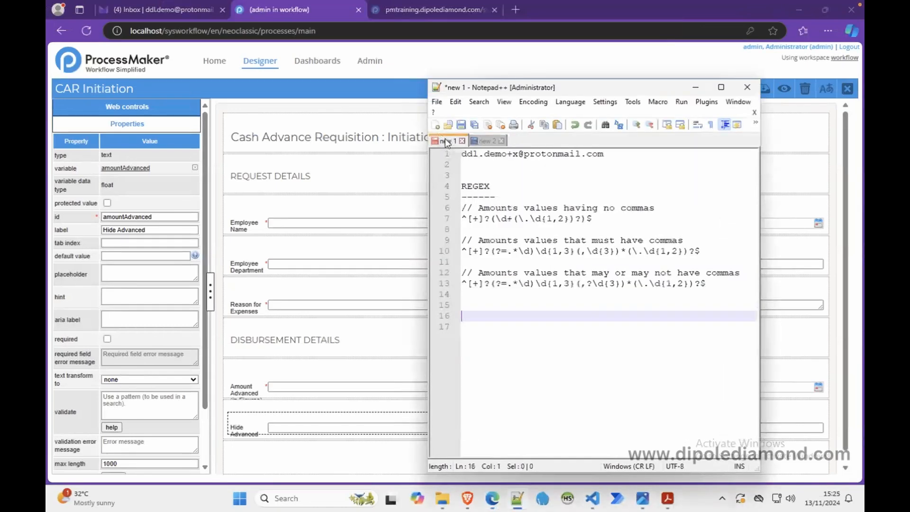
drag(708, 283, 441, 287)
key(ctrl+c)
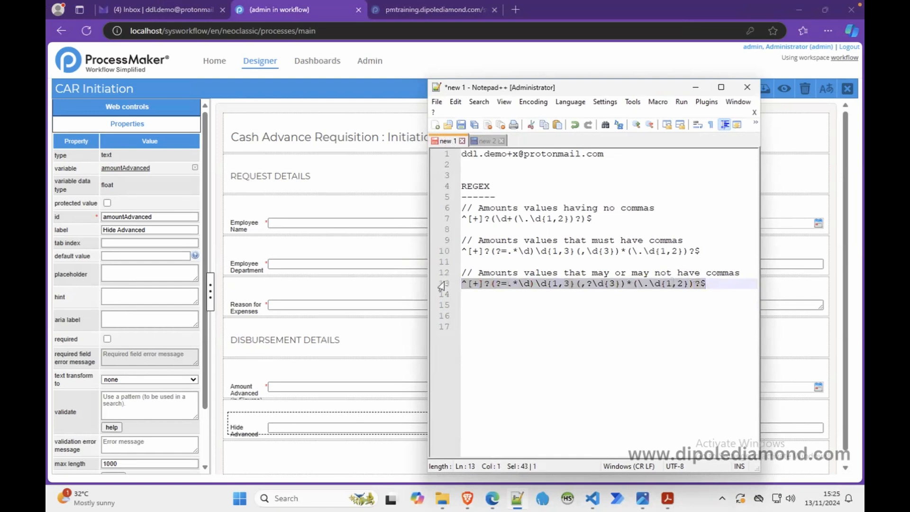
click(695, 88)
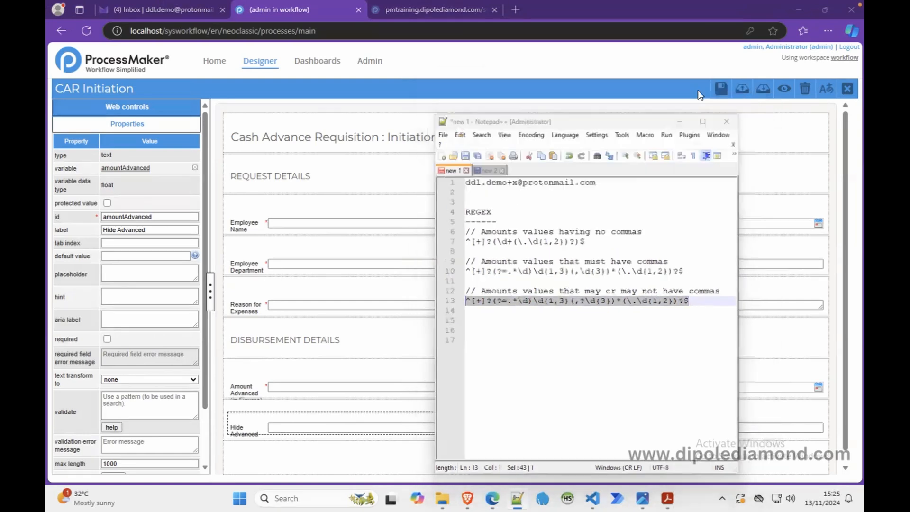
Step: Back in the form designer, set the validation pattern of Amount Requested (in Figures) to ^[+]?(?=.*\d)\d{1,3}(,?\d{3})*(\.\d{1,2})?$
click(574, 260)
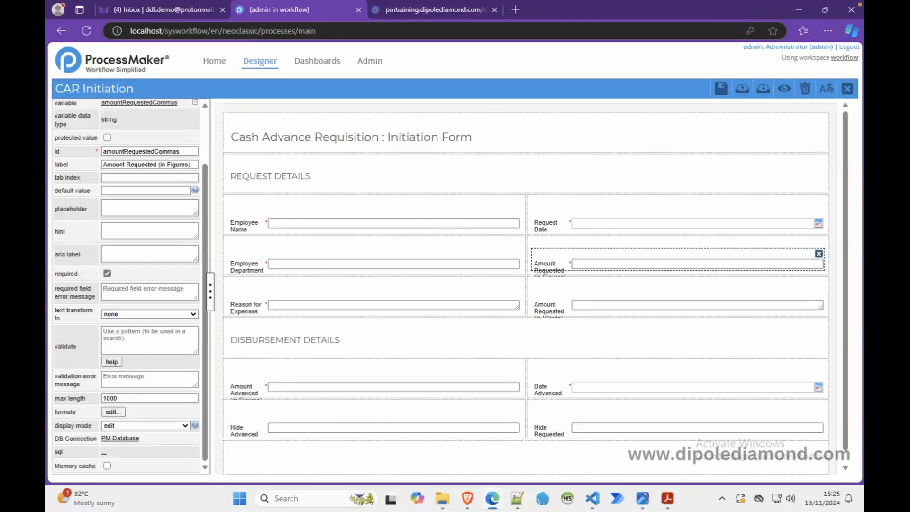
click(108, 333)
text(^[₦]?(?=.*\d)\d{1,3}(,?\d{3})*(\.\d{1,2})?$)
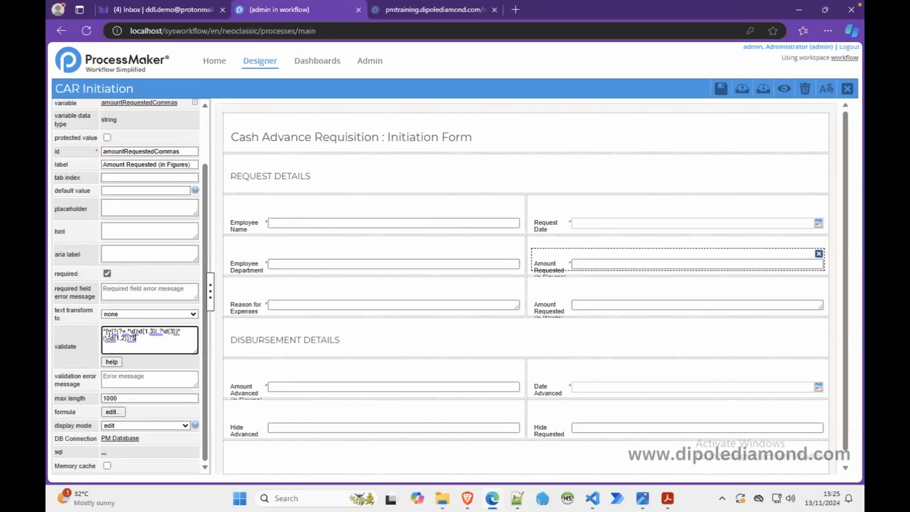
drag(195, 387, 195, 402)
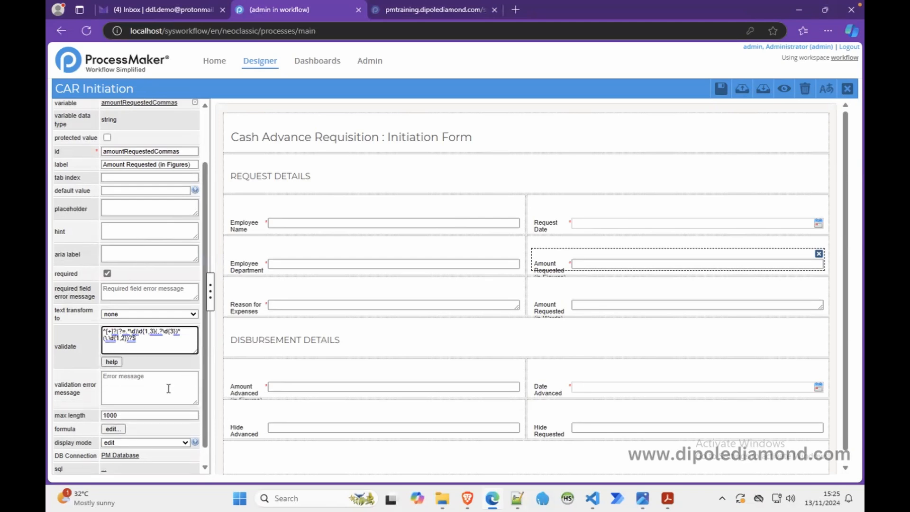
Step: Set the validation pattern of Amount Advanced (in Figures) to the copied regex ^[+]?(?=.*\d)\d{1,3}(,?\d{3})*(\.\d{1,2})?$
click(278, 387)
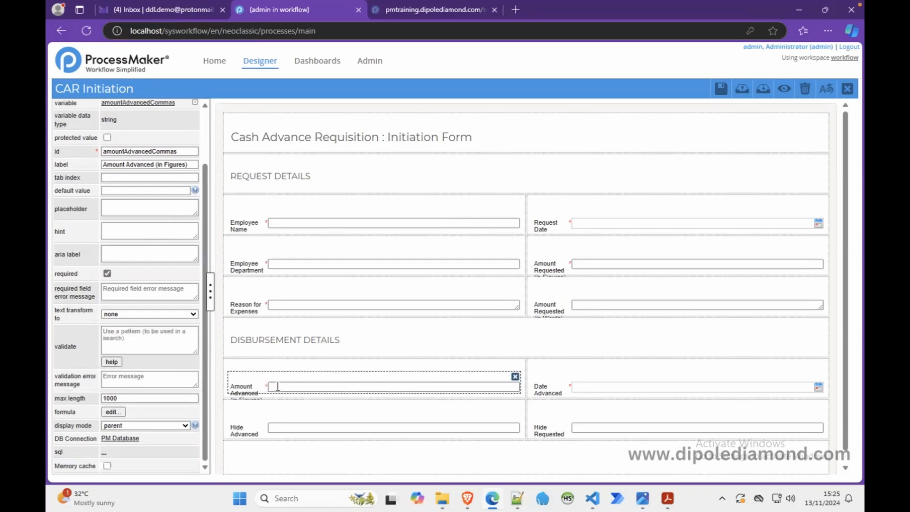
click(127, 330)
key(ctrl+v)
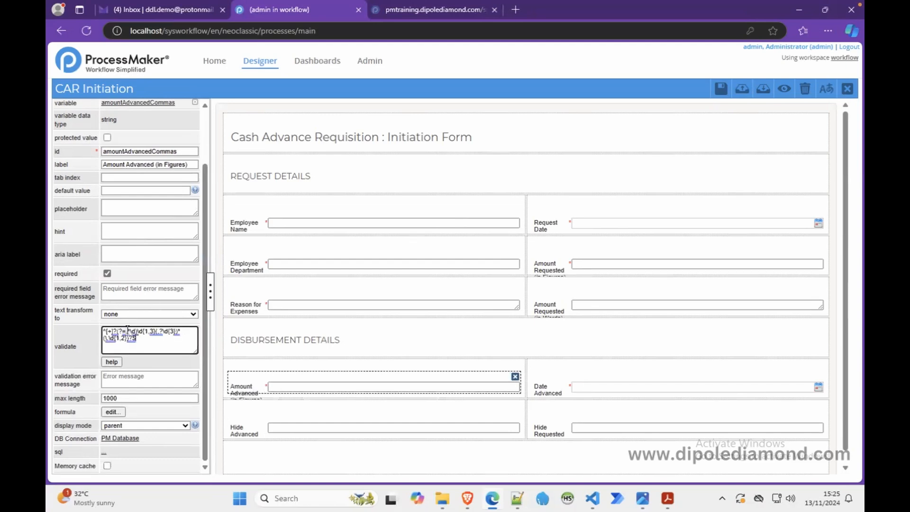
Step: Set the validation error message of Amount Advanced (in Figures) to "Amount values only. Not more than 2 decimal places."
drag(195, 386, 195, 408)
click(173, 381)
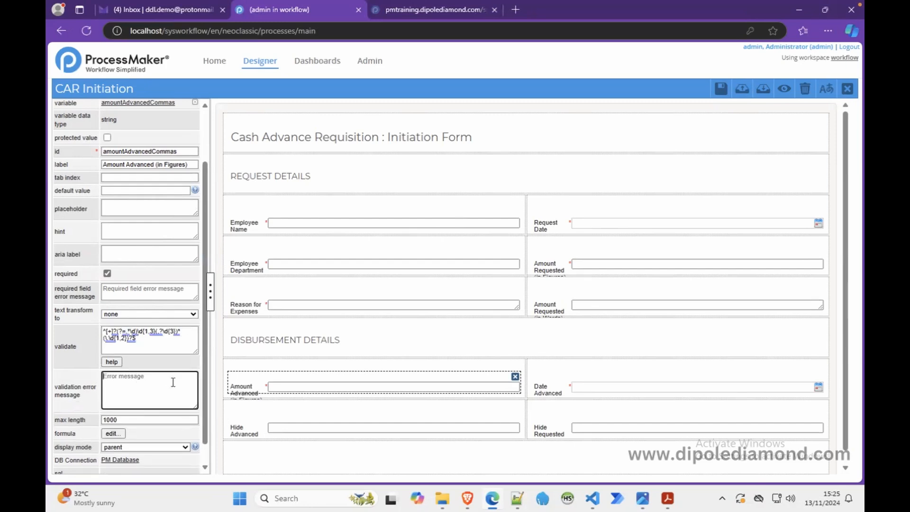
text(Amount values only)
text(. Not more than 2 decimal places)
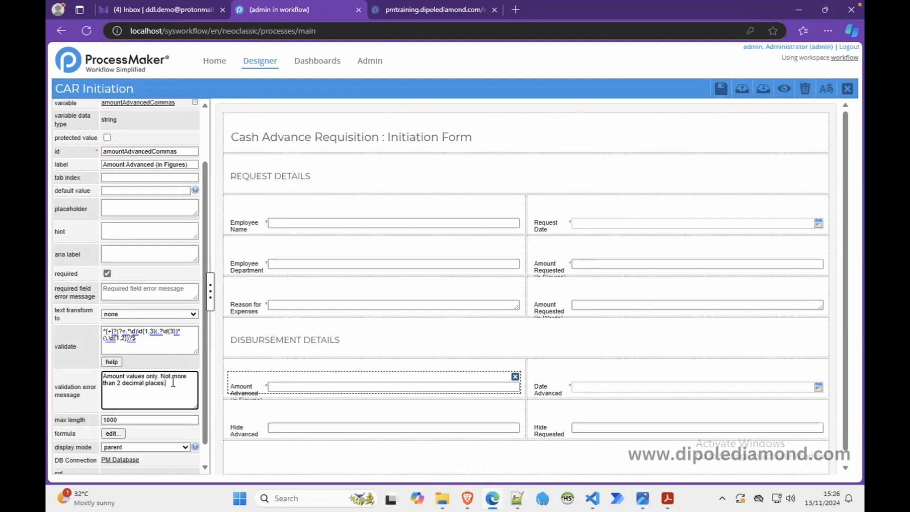
Step: Copy the validation error message from Amount Advanced (in Figures) to the Amount Requested (in Figures) field
key(ctrl+a)
key(ctrl+c)
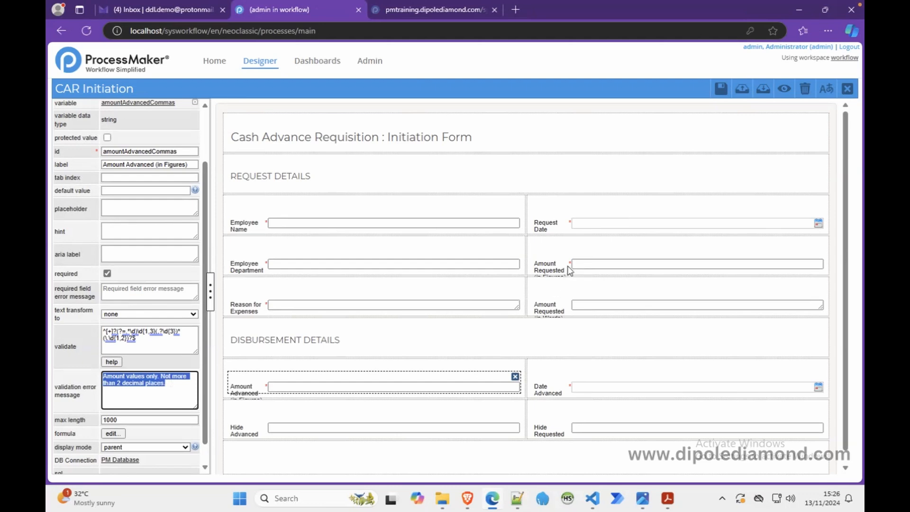
click(592, 263)
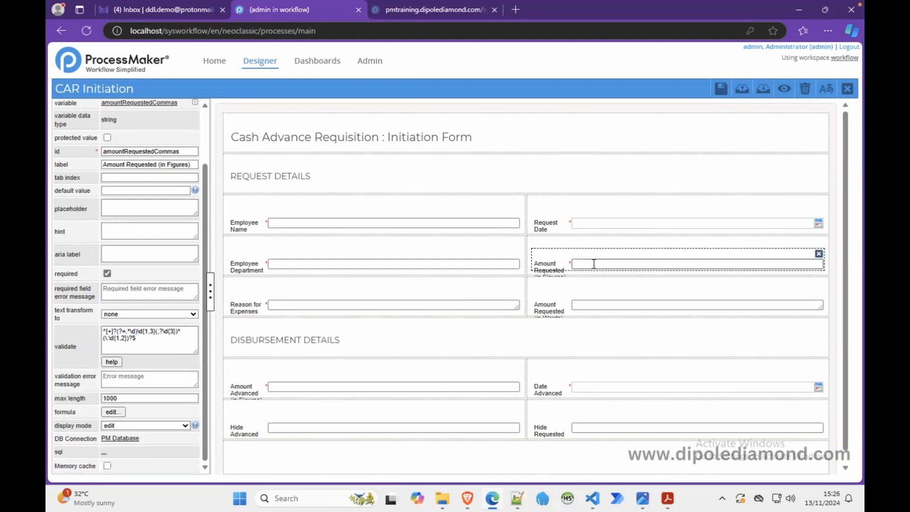
click(132, 381)
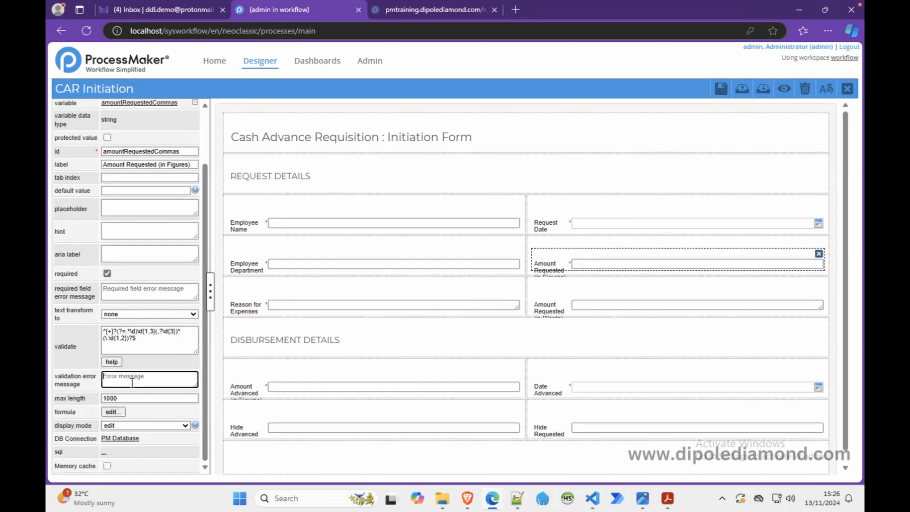
key(ctrl+v)
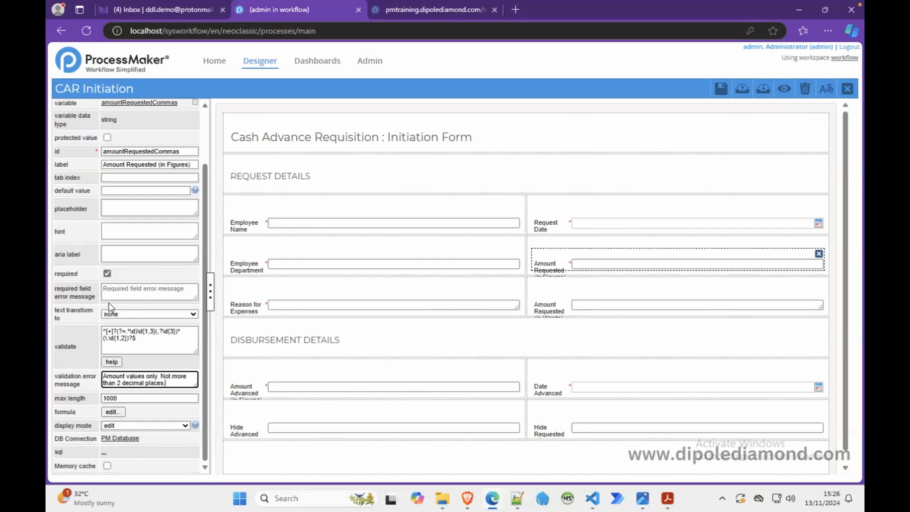
Step: Set the hint of Amount Requested (in Figures) to "Type only the figures of the amount. The system will add the thousand separator commas appropriately."
click(133, 231)
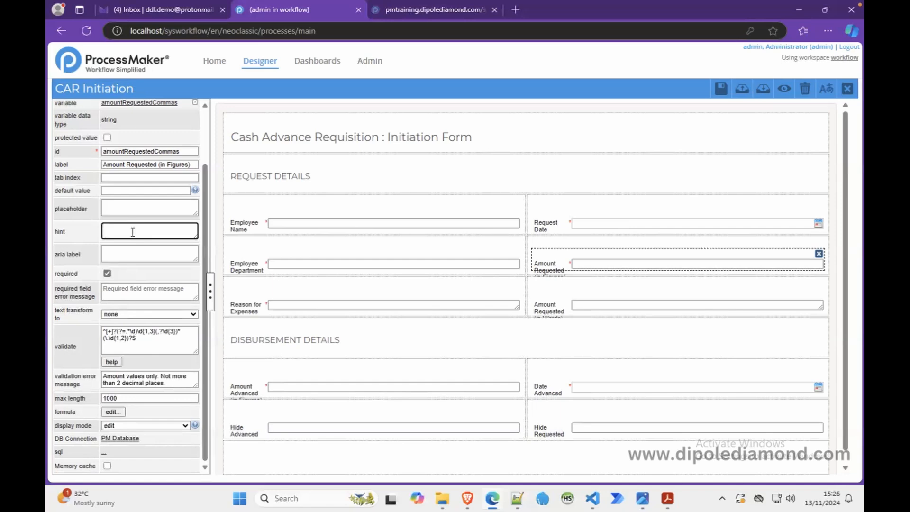
text(Type only the figures of the amount)
drag(196, 237, 195, 264)
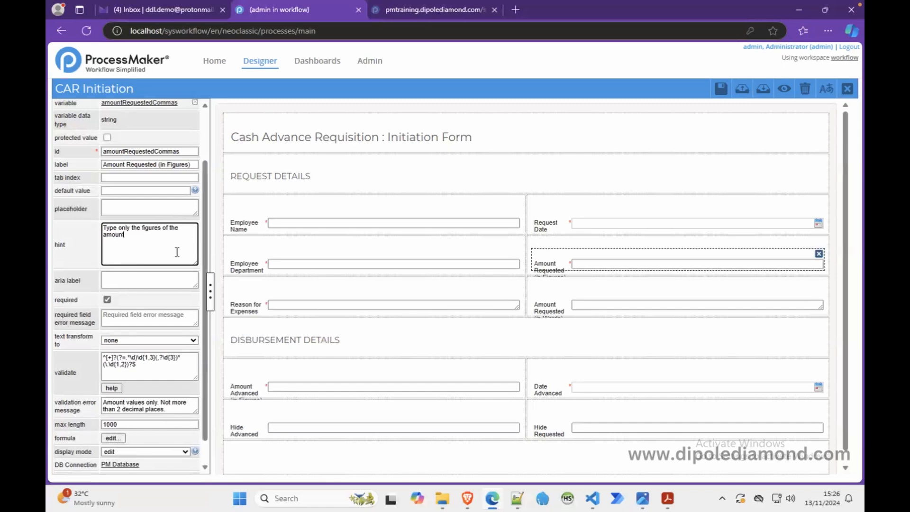
text(. The system will add the thousand se)
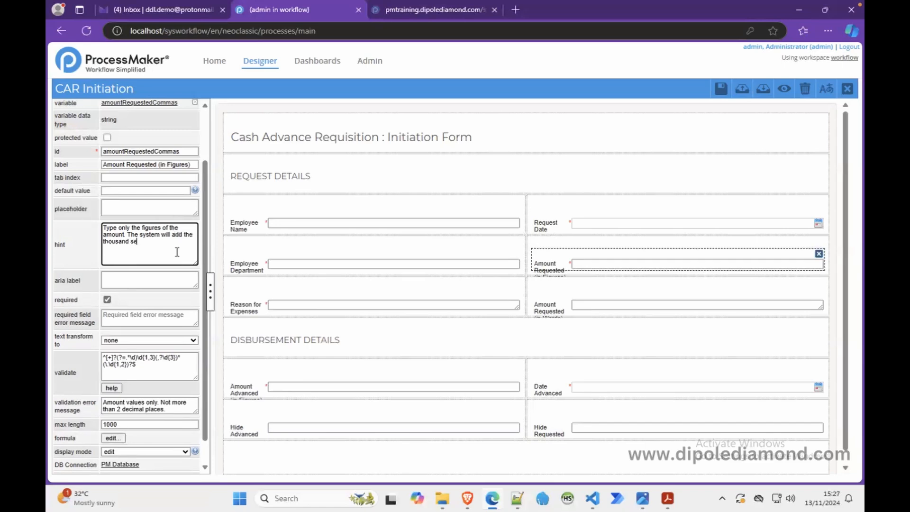
text(parator commas appropriately)
Step: Copy the hint text from Amount Requested (in Figures) to the Amount Advanced (in Figures) field
key(ctrl+a)
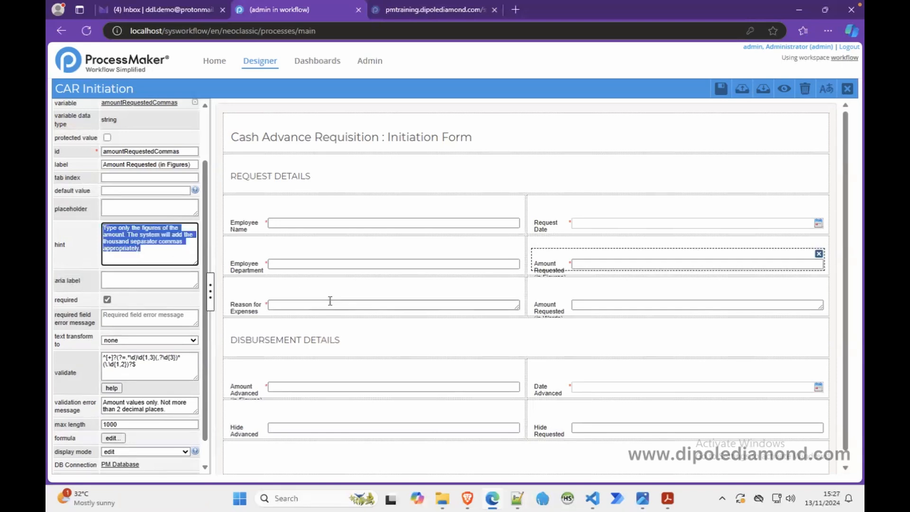
click(272, 385)
click(147, 229)
key(ctrl+v)
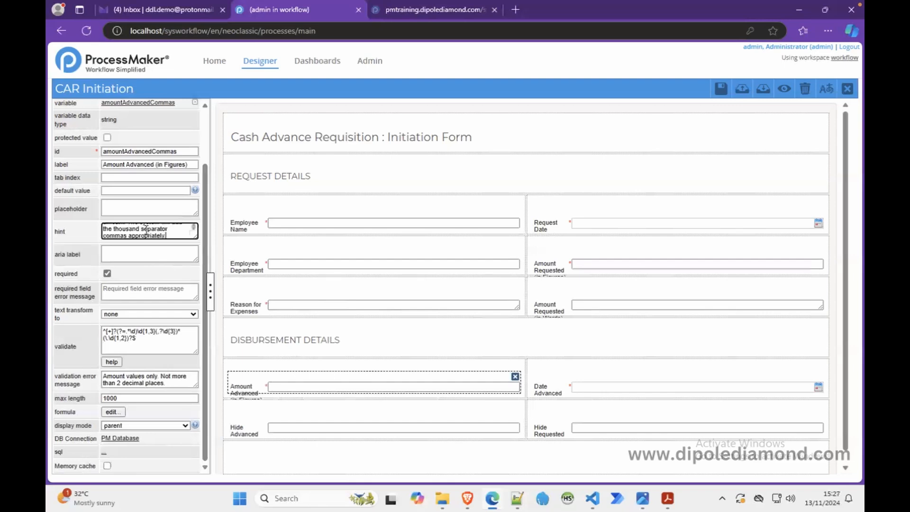
Step: Preview the form, check the hints of both amount fields, and test Amount Requested (in Figures) with "james bond"
click(784, 93)
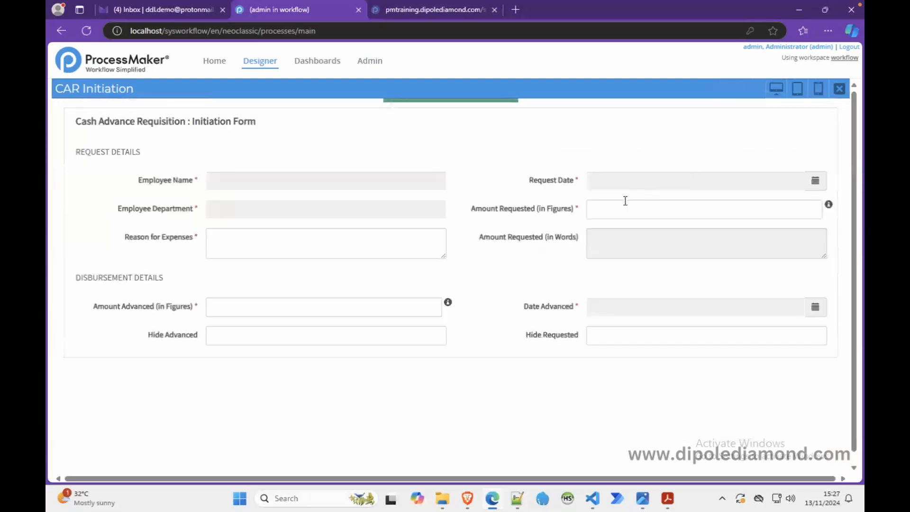
mouse_move(447, 304)
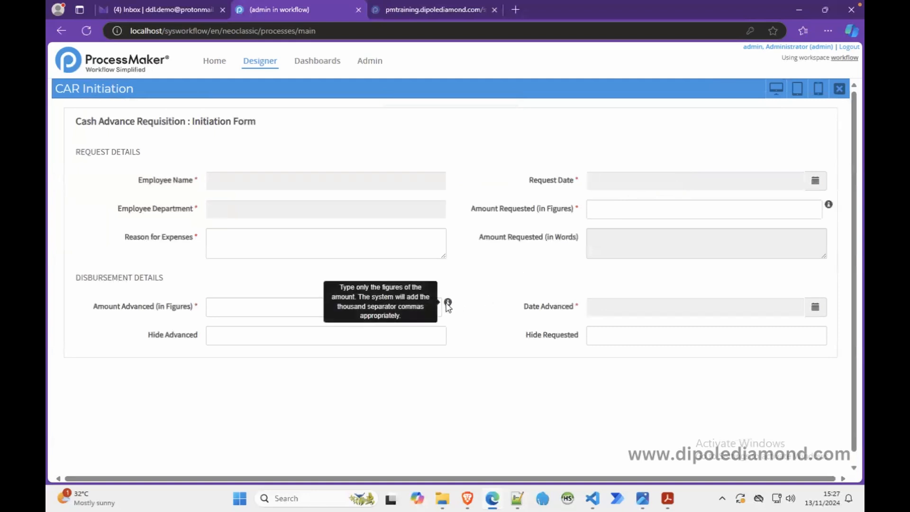
mouse_move(829, 208)
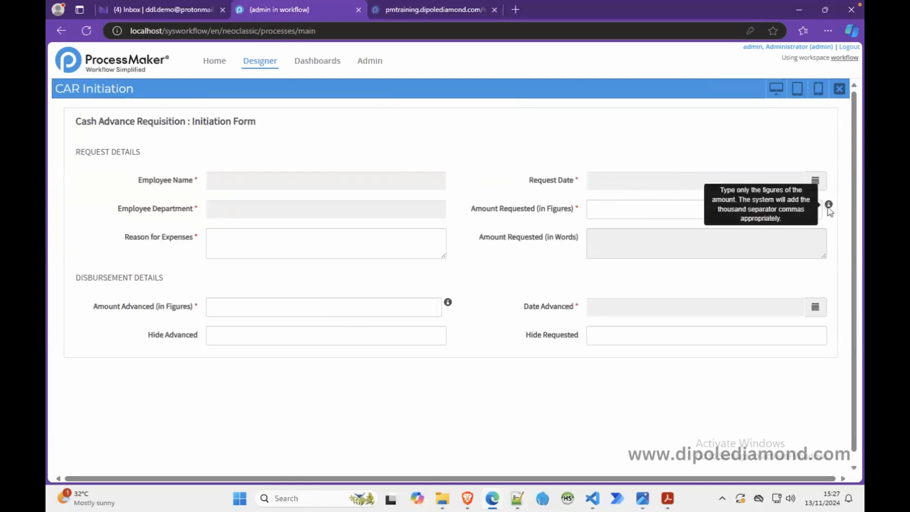
click(690, 212)
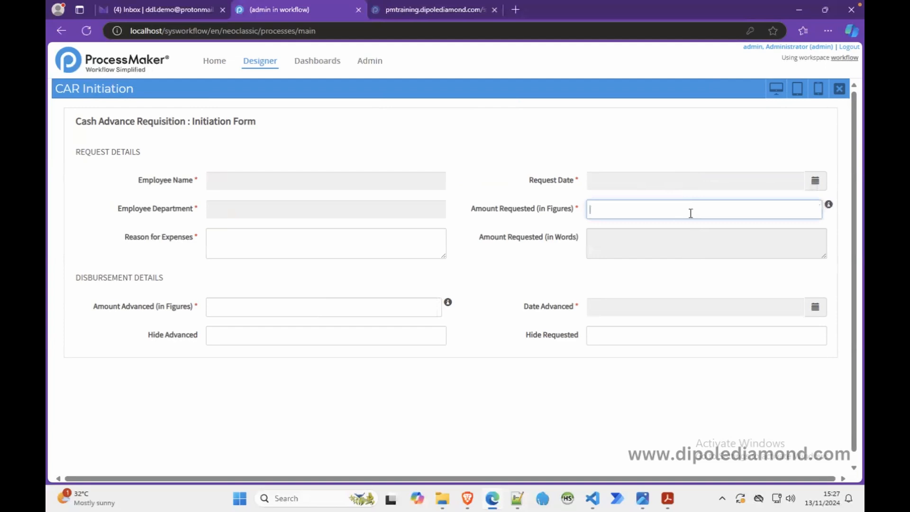
text(james bond)
click(661, 179)
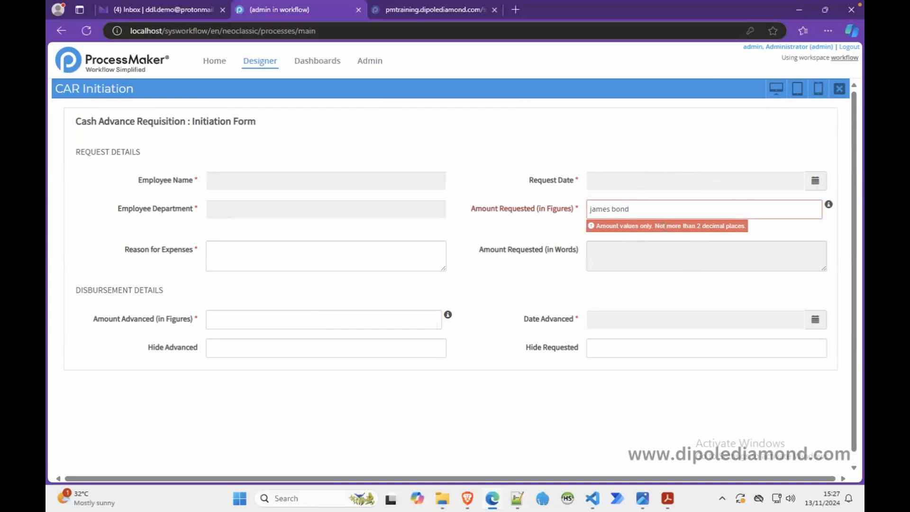
Step: Replace the test text in Amount Requested (in Figures) with -1000 to test validation of a negative amount
click(660, 203)
key(BackSpace)
key(BackSpace)
key(BackSpace)
key(BackSpace)
key(BackSpace)
key(BackSpace)
key(BackSpace)
key(BackSpace)
key(BackSpace)
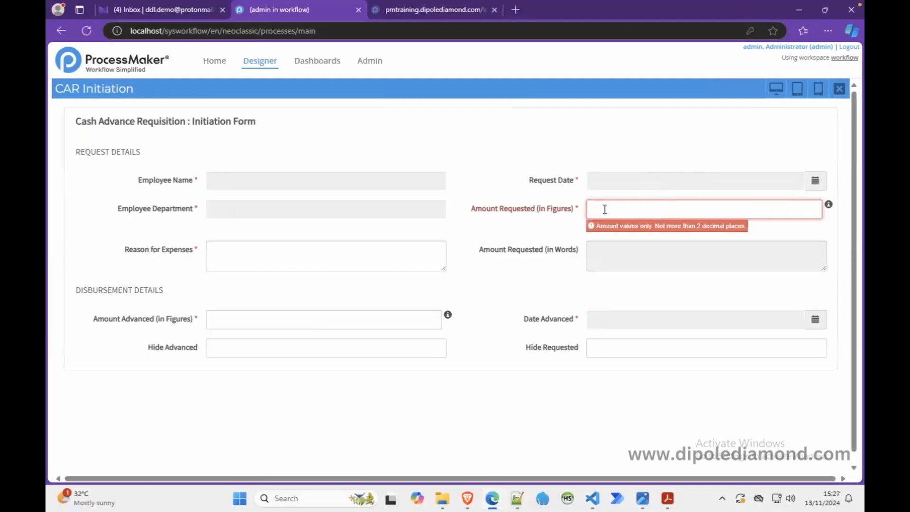
text(-1000)
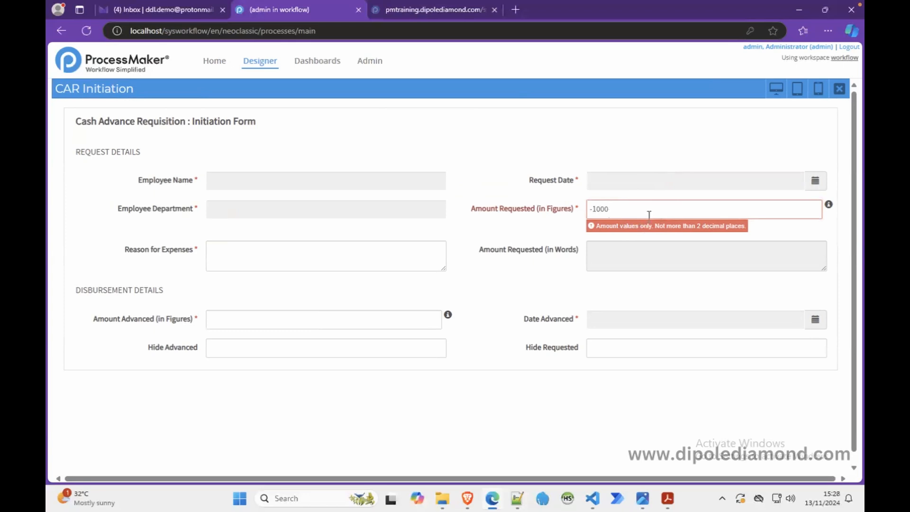
drag(631, 205, 566, 209)
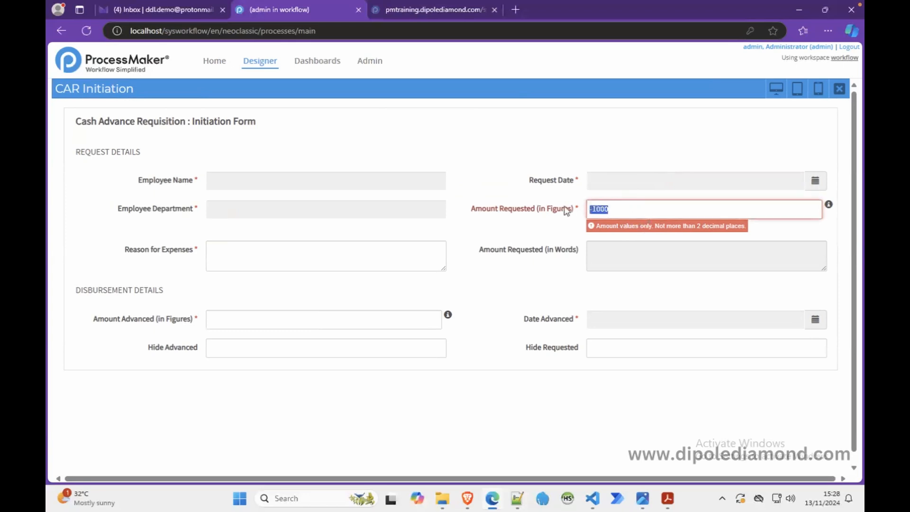
Step: Replace the test value in Amount Requested (in Figures) with 1000 to test validation of a positive amount
text(1000)
click(614, 142)
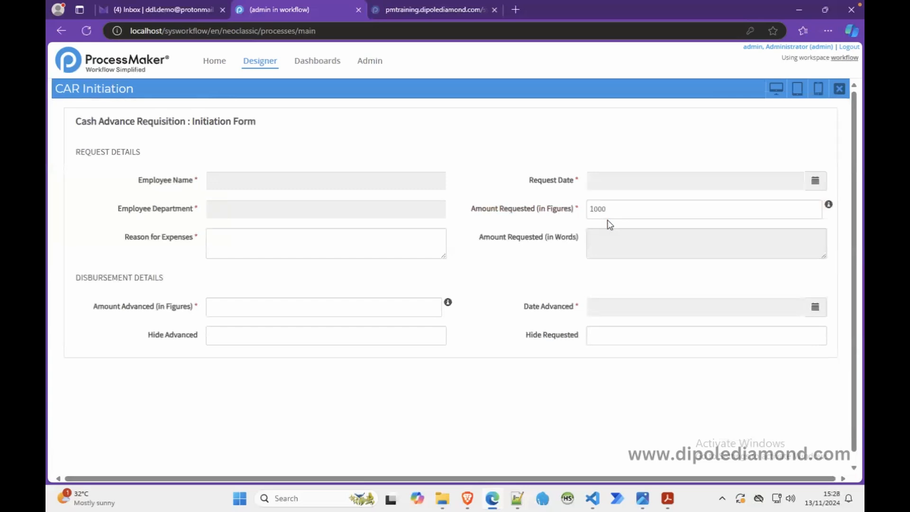
Step: Switch to Notepad++ and review the form's variable list, covering the comments, approval signoffs, request and disbursement sections
click(517, 498)
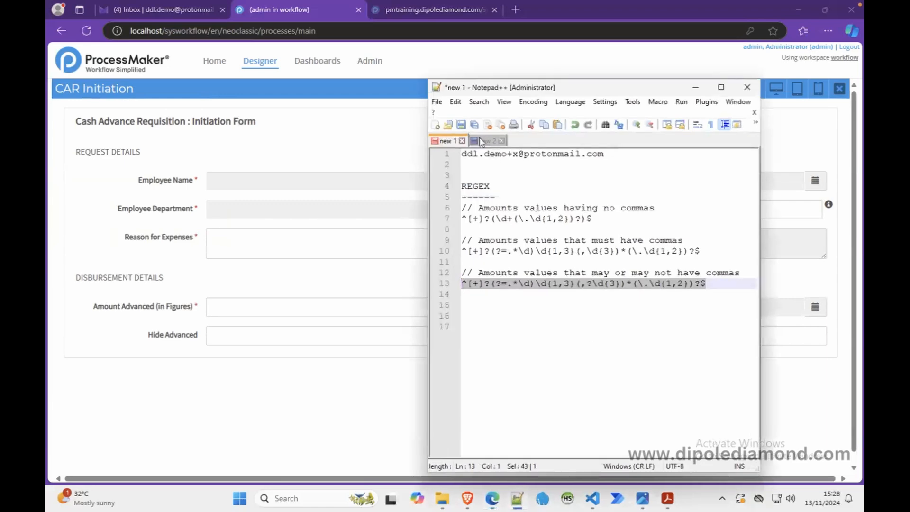
click(482, 141)
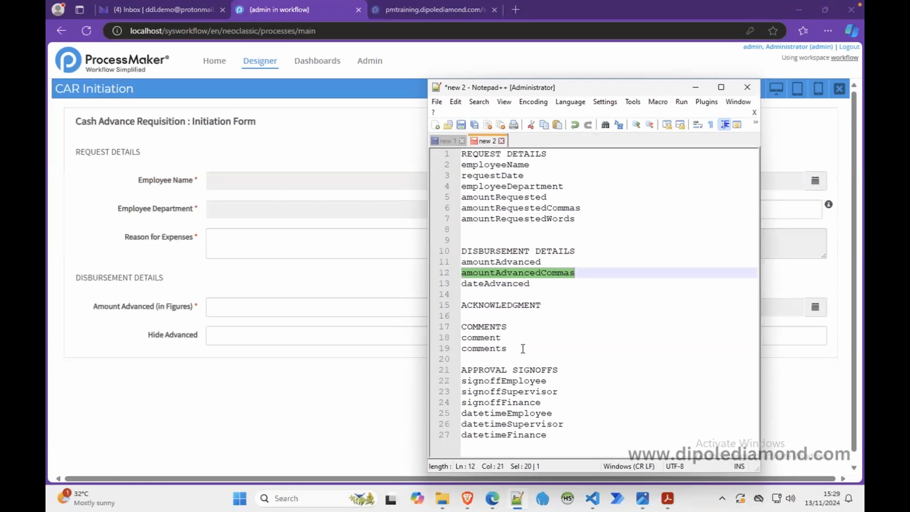
click(506, 348)
drag(503, 346, 462, 326)
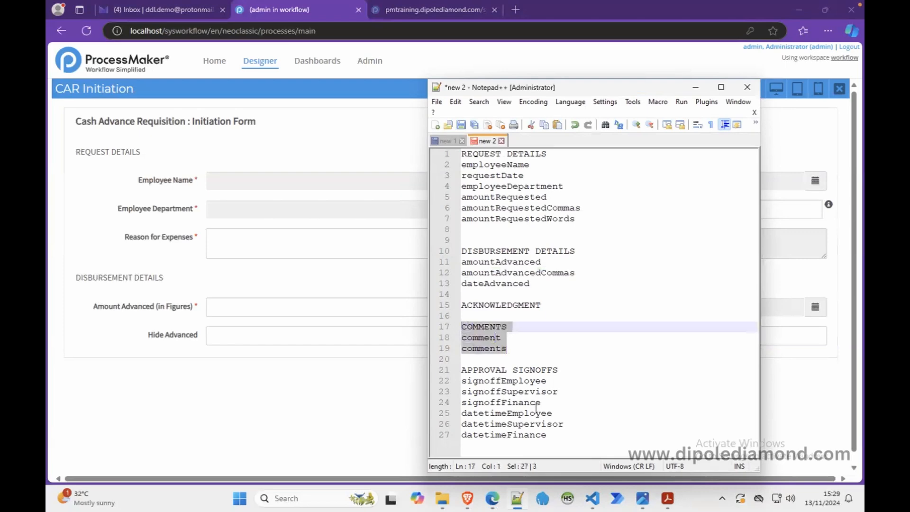
click(559, 437)
drag(559, 437, 453, 374)
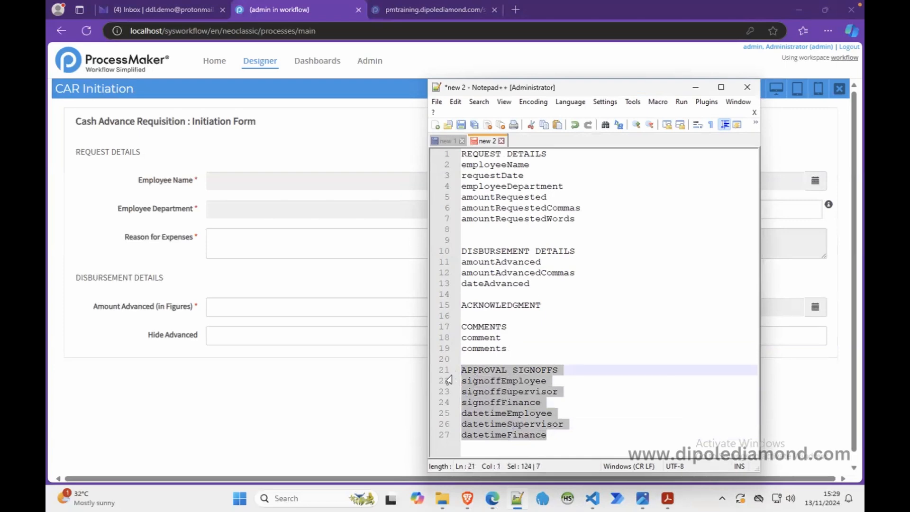
click(349, 377)
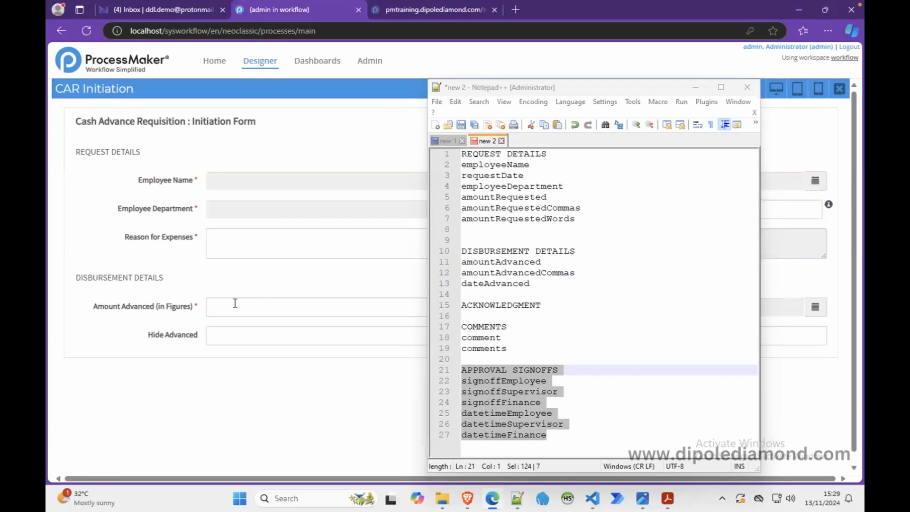
click(514, 348)
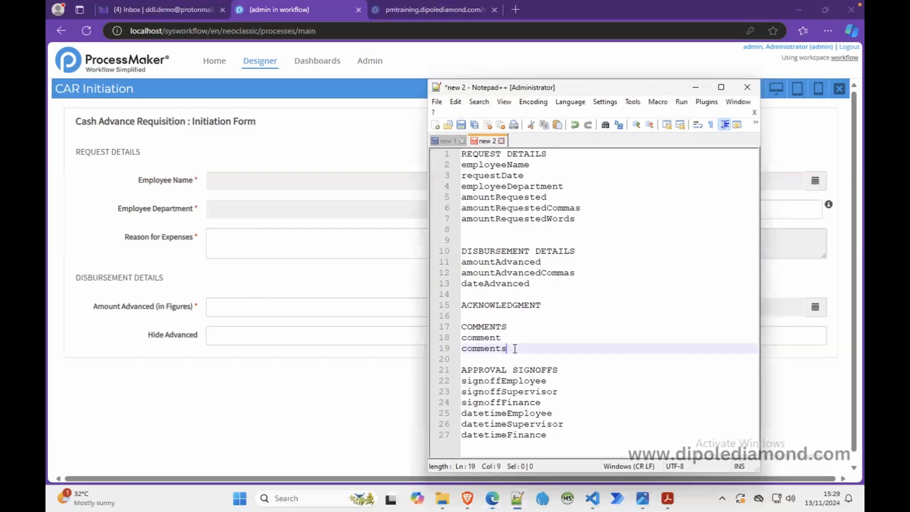
drag(514, 348, 461, 327)
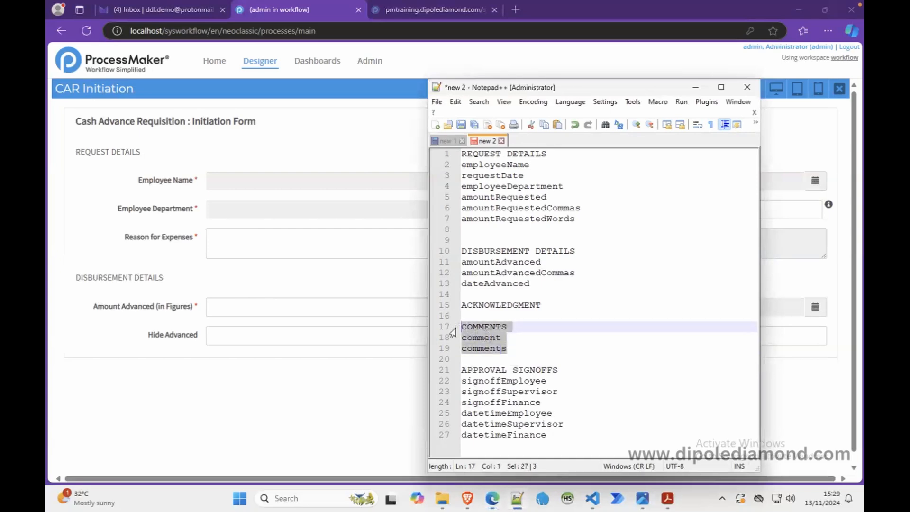
drag(557, 435, 450, 378)
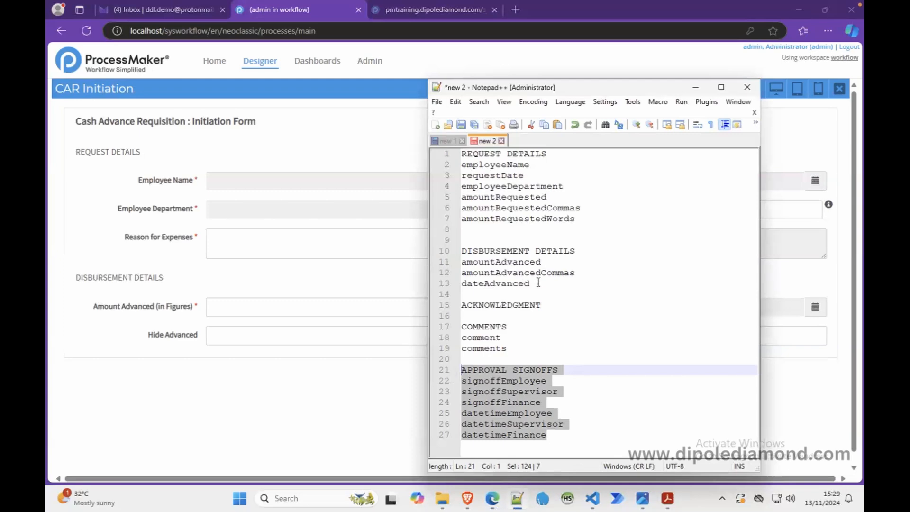
drag(538, 283, 454, 161)
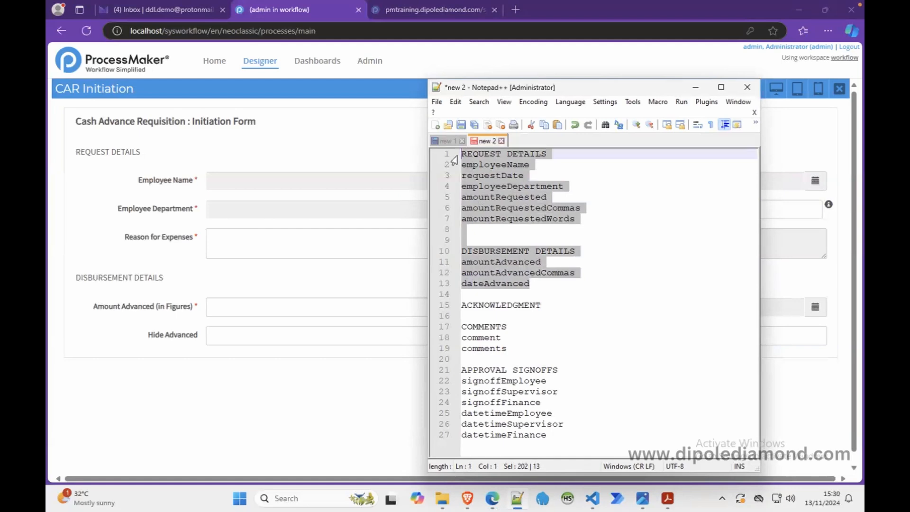
click(689, 86)
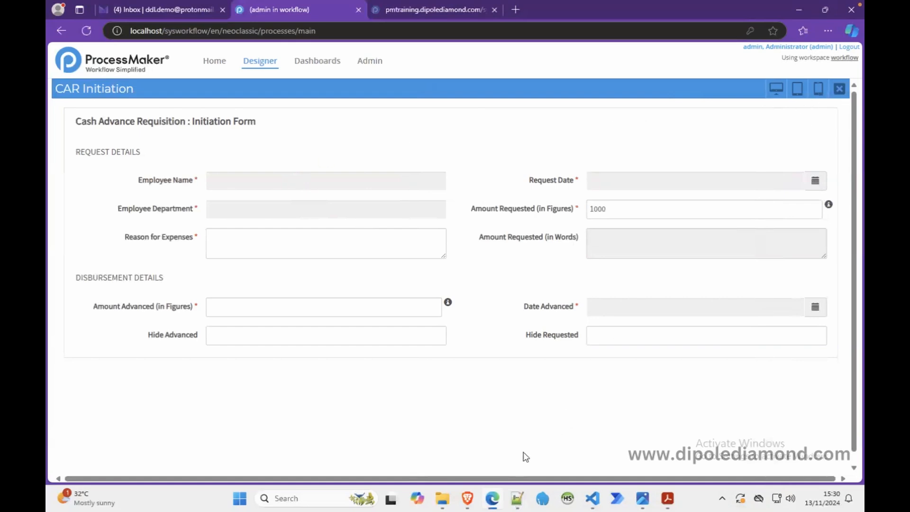
Step: Return to the variable list in Notepad++ and insert blank lines between the ACKNOWLEDGMENT and COMMENTS headings
click(517, 497)
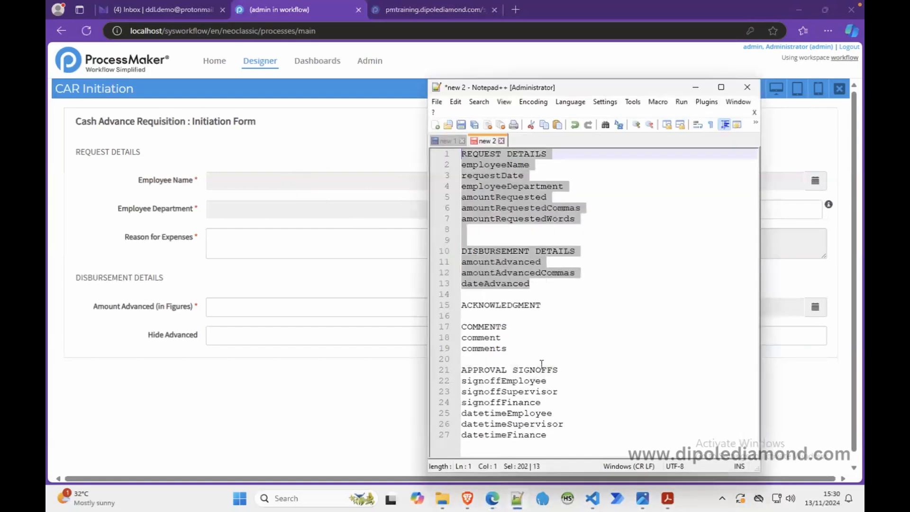
click(555, 446)
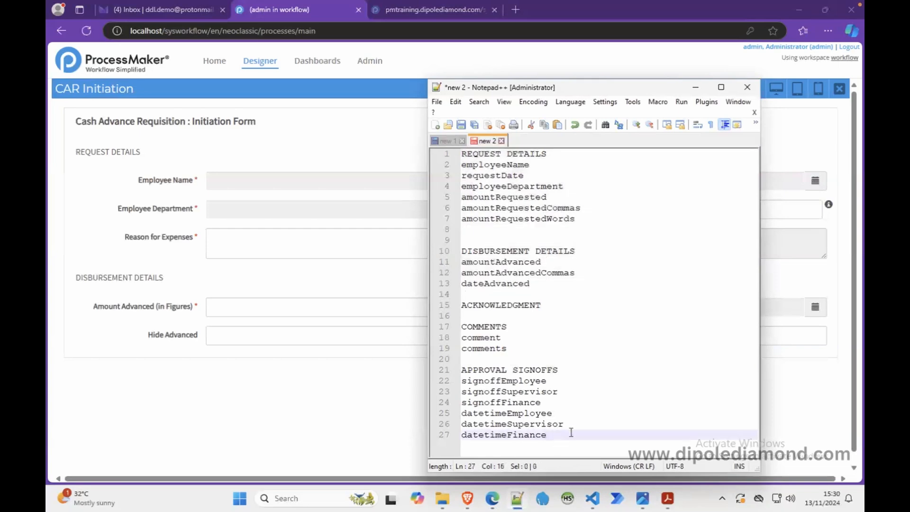
click(495, 316)
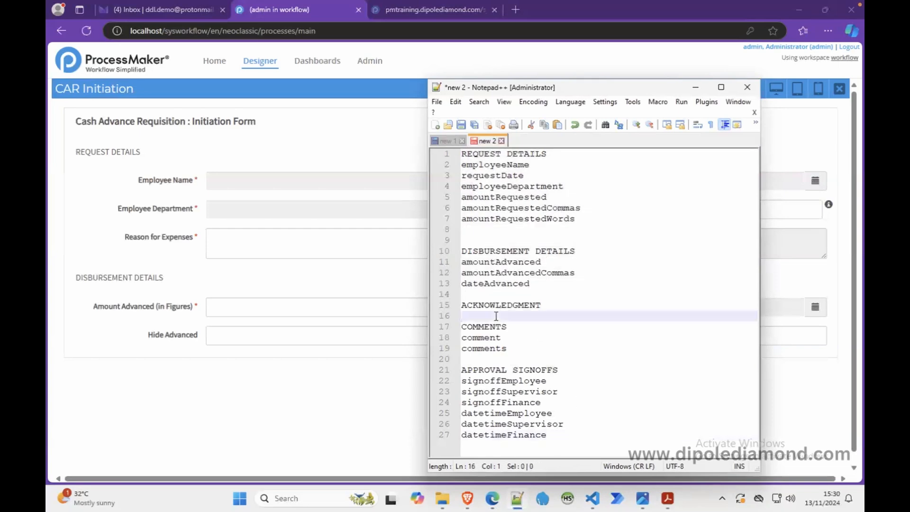
key(Return)
key(Return)
key(Return)
key(Return)
key(Up)
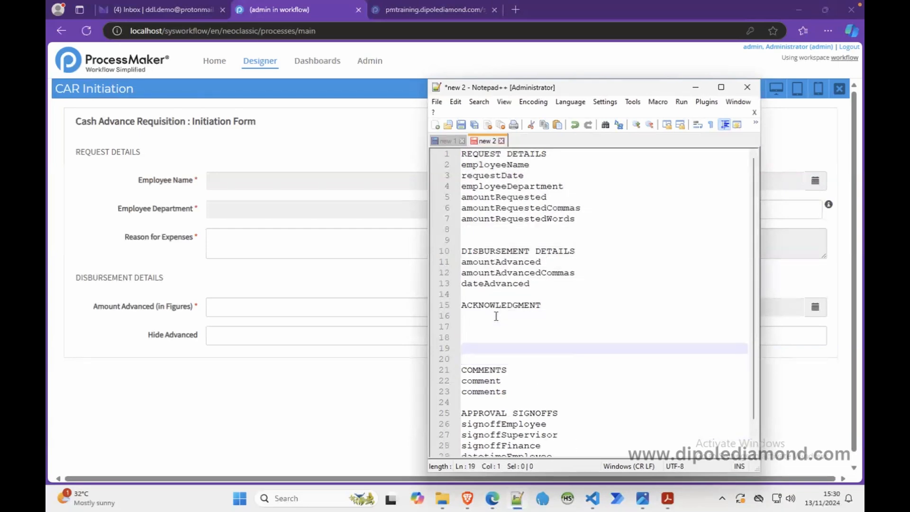
key(Up)
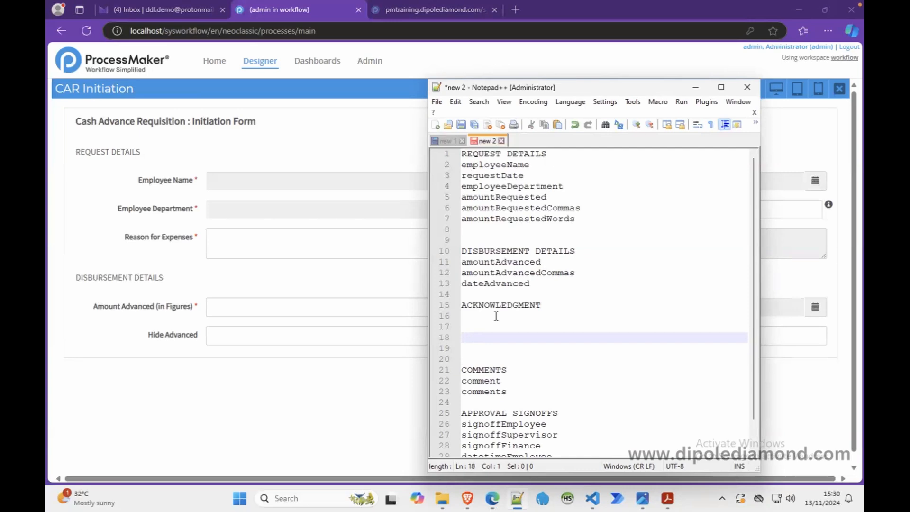
Step: Write the line "Subform Comments Log" in the blank space between ACKNOWLEDGMENT and COMMENTS
text(Subfrom)
key(BackSpace)
key(BackSpace)
key(BackSpace)
text(orm Comments)
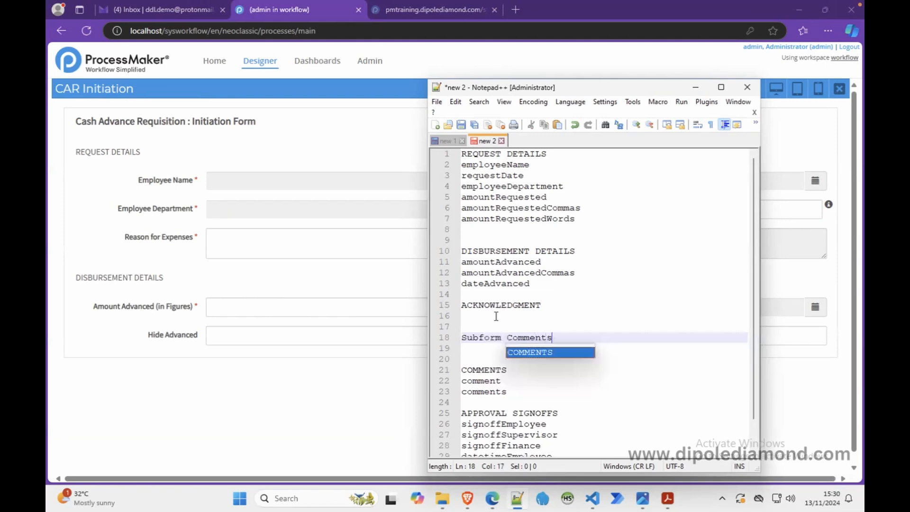
text( Log)
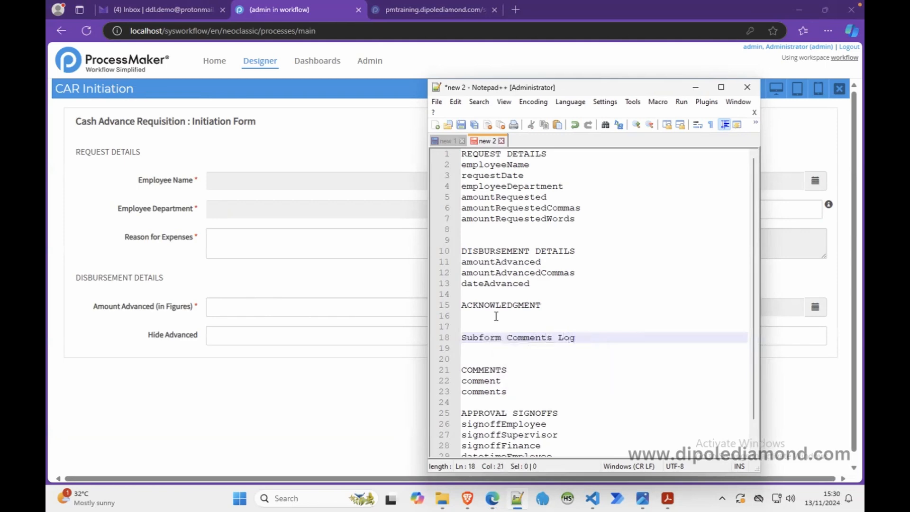
Step: Add the line "Subform Approval Signoffs" directly below "Subform Comments Log"
key(Return)
text(S)
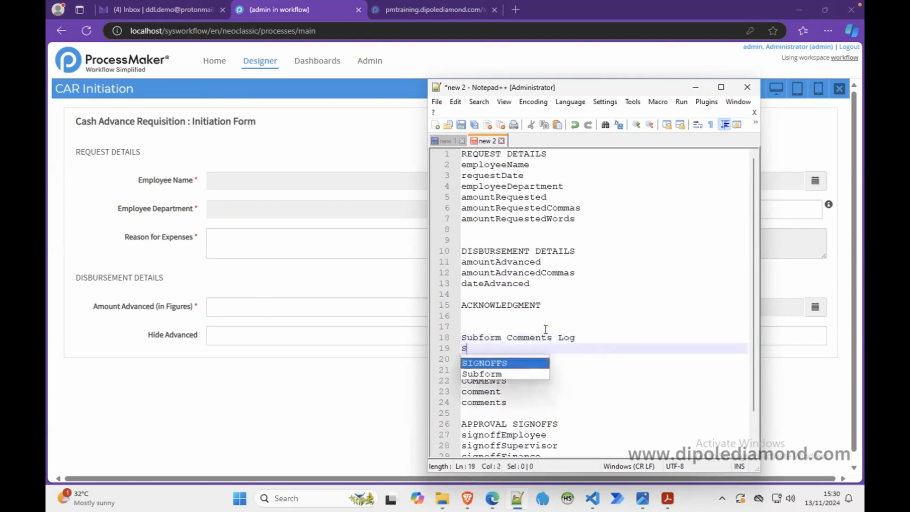
text(ubform )
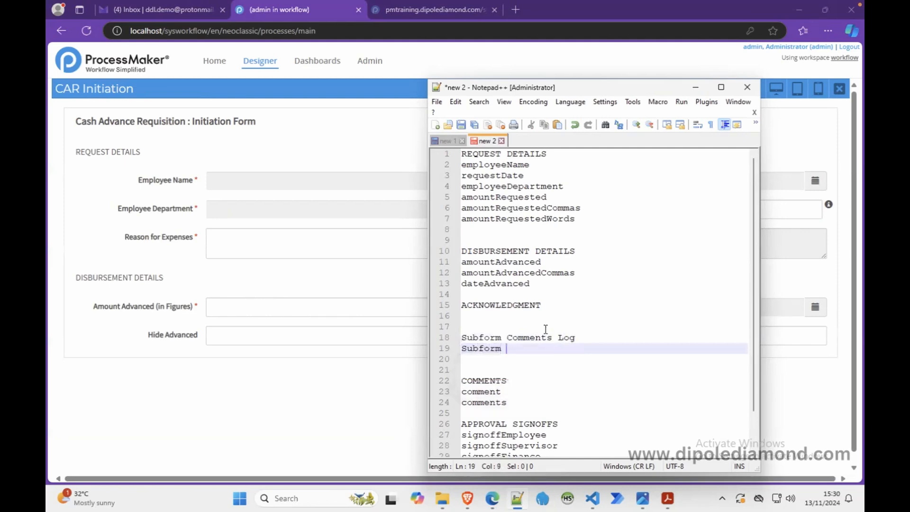
text(Approval )
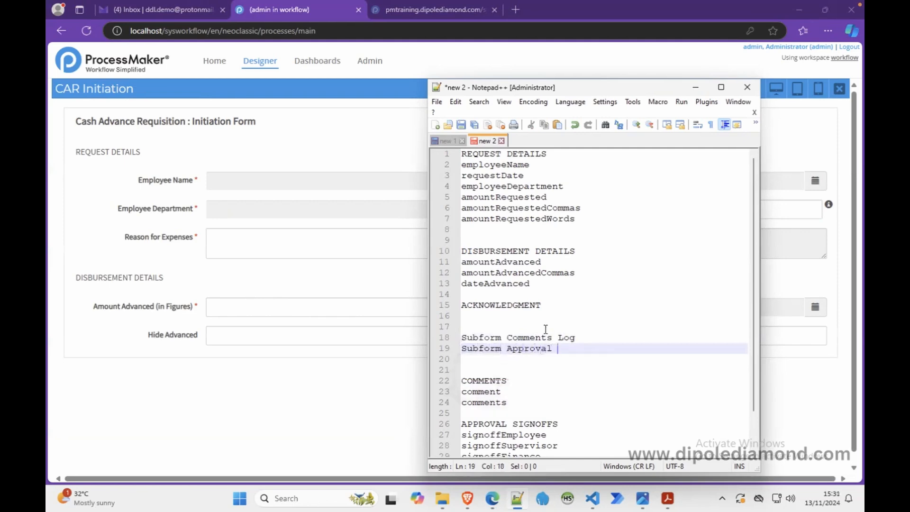
text(Signoffs)
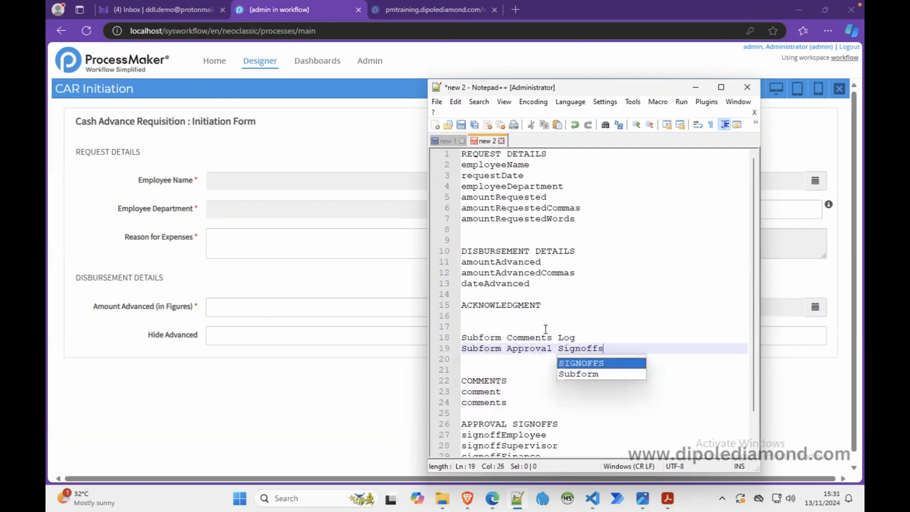
click(572, 317)
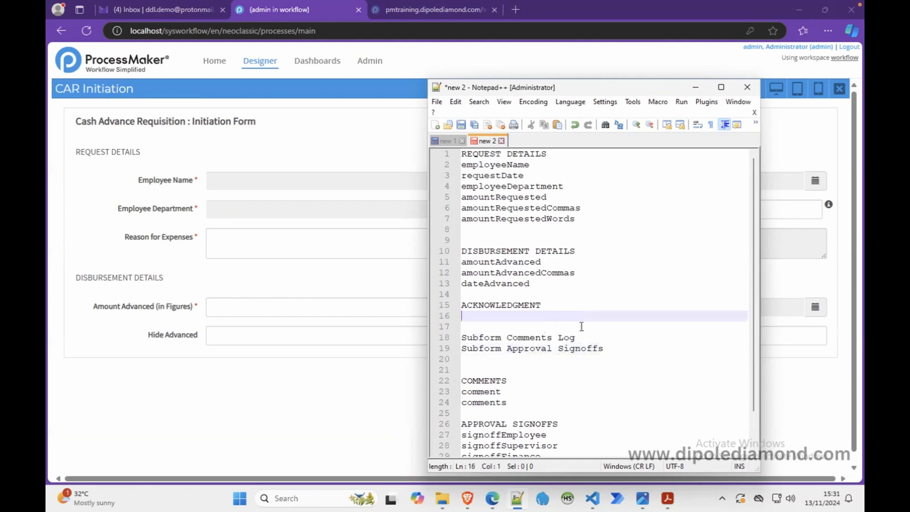
Step: Review the request and disbursement variables, and add the line "Subform Common Fields" above "Subform Comments Log"
click(547, 283)
drag(547, 283, 461, 165)
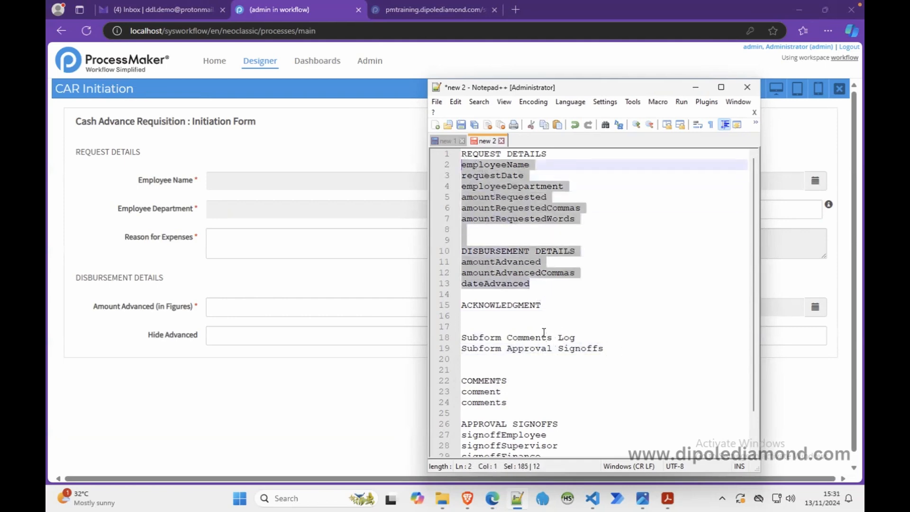
click(543, 328)
key(Return)
text(Sufo)
key(BackSpace)
key(BackSpace)
text(bfor)
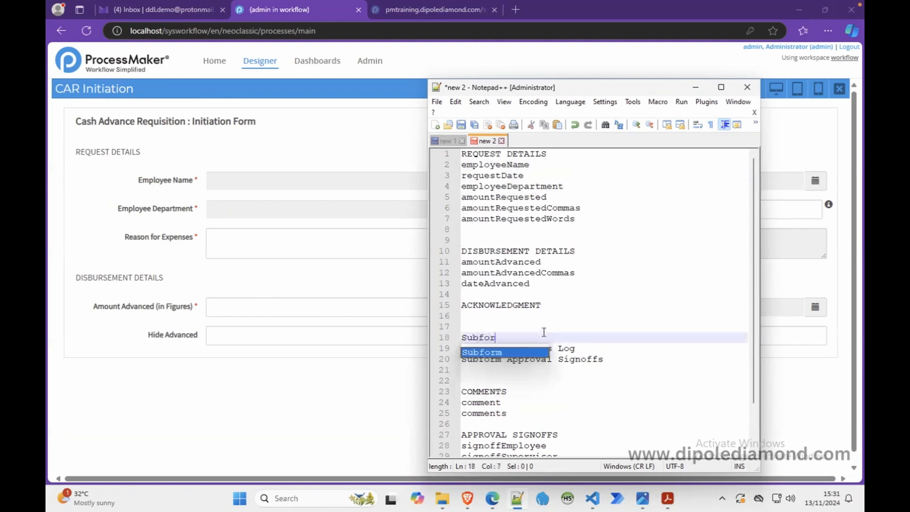
text(m Comm)
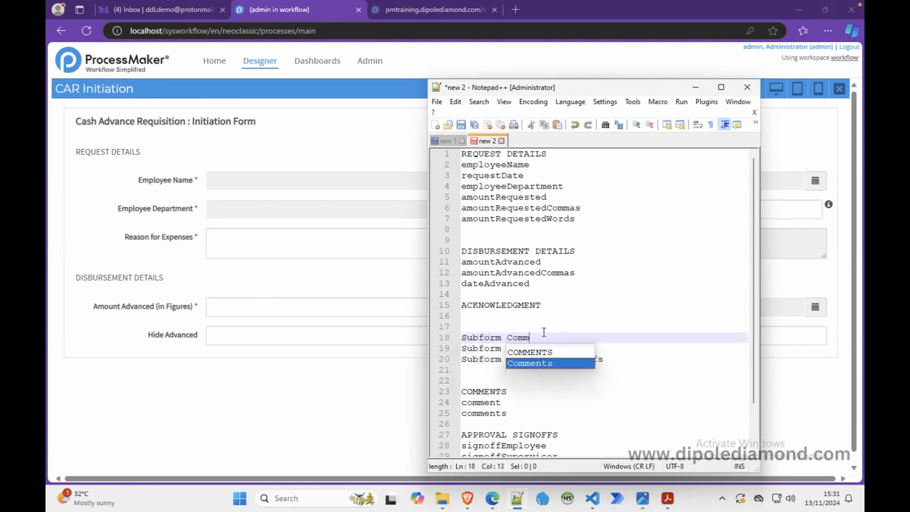
text(on Fileds)
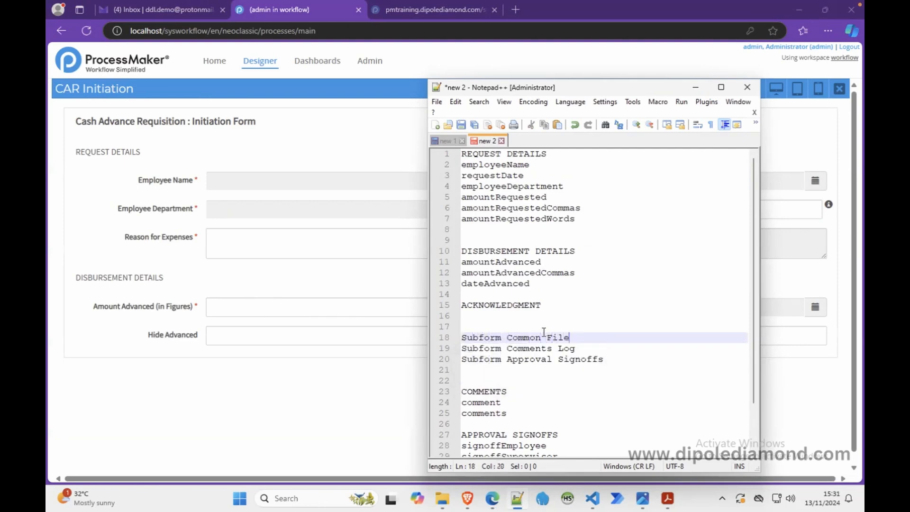
key(BackSpace)
key(BackSpace)
key(BackSpace)
key(BackSpace)
text(elds)
Step: Review the three planned subform names line by line, highlighting each one in turn
drag(610, 364, 461, 364)
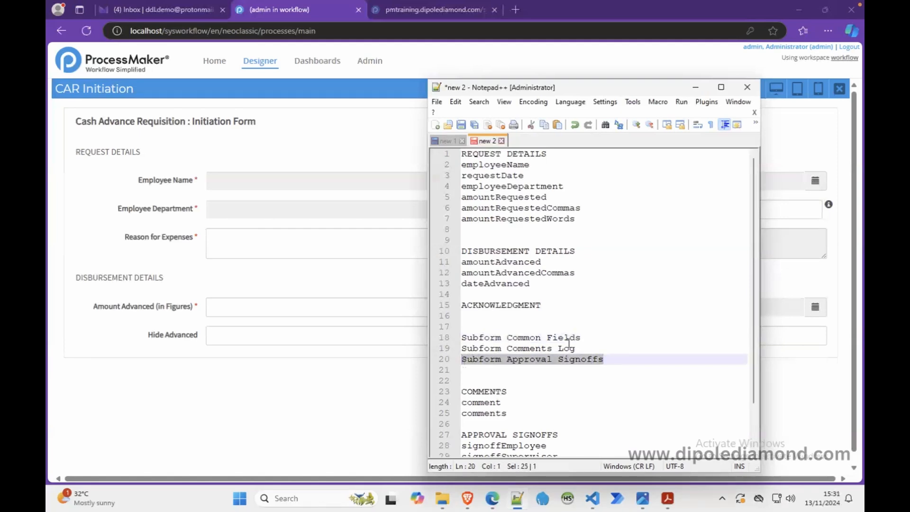
click(584, 336)
drag(585, 336, 461, 337)
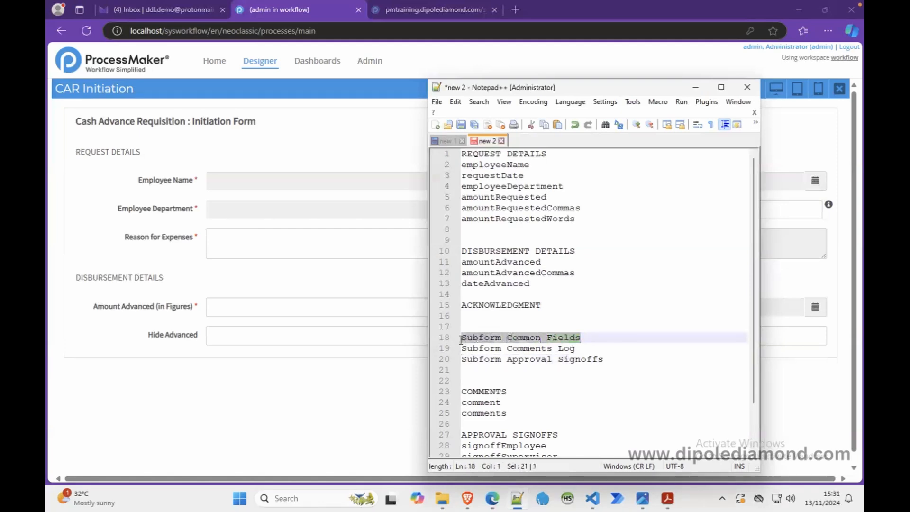
click(575, 337)
drag(575, 348, 461, 350)
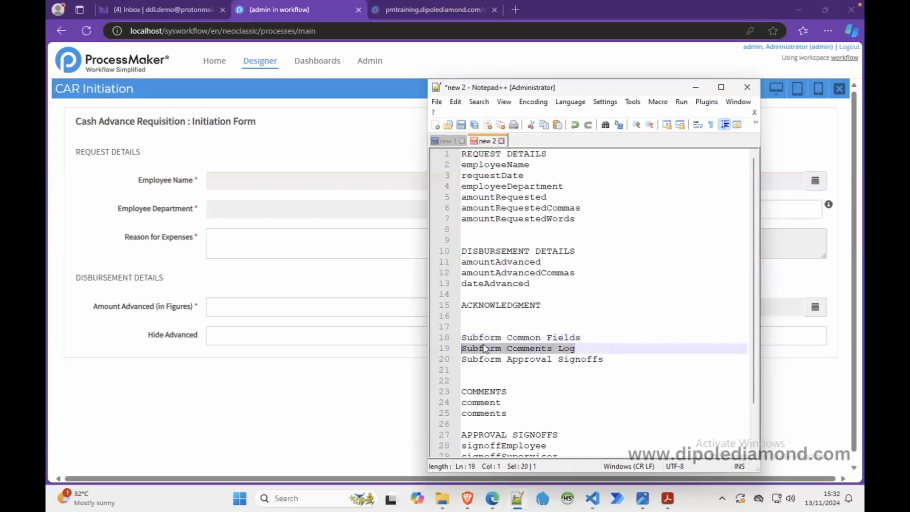
click(526, 327)
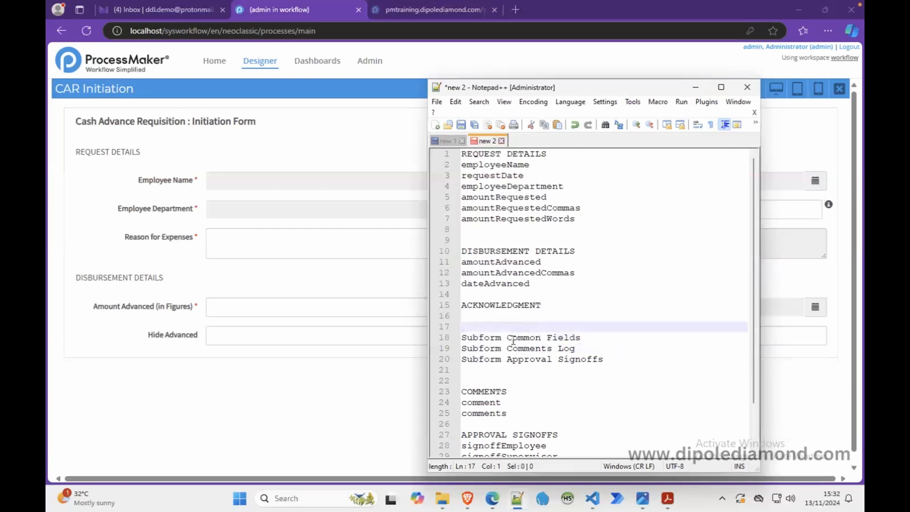
Step: Insert "CAR" after "Subform" in the Common Fields and Approval Signoffs lines, and highlight the Comments Log line
click(508, 338)
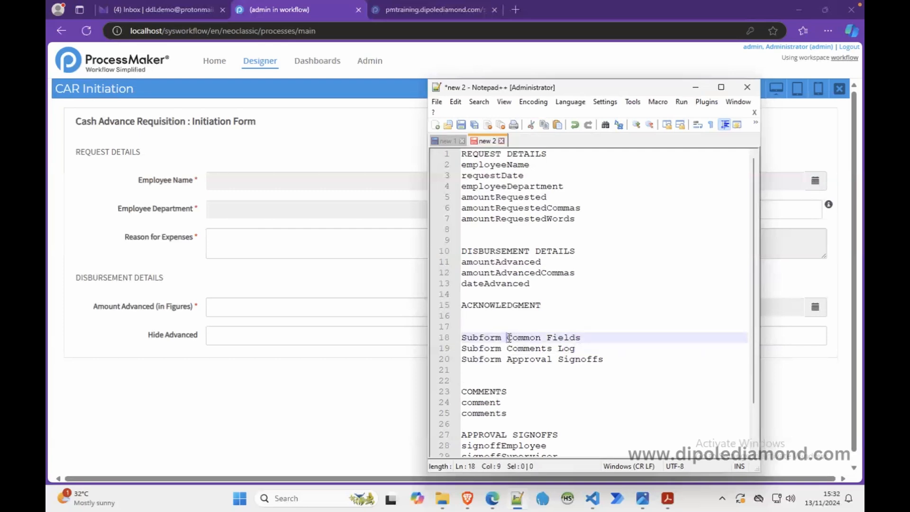
text(CAR)
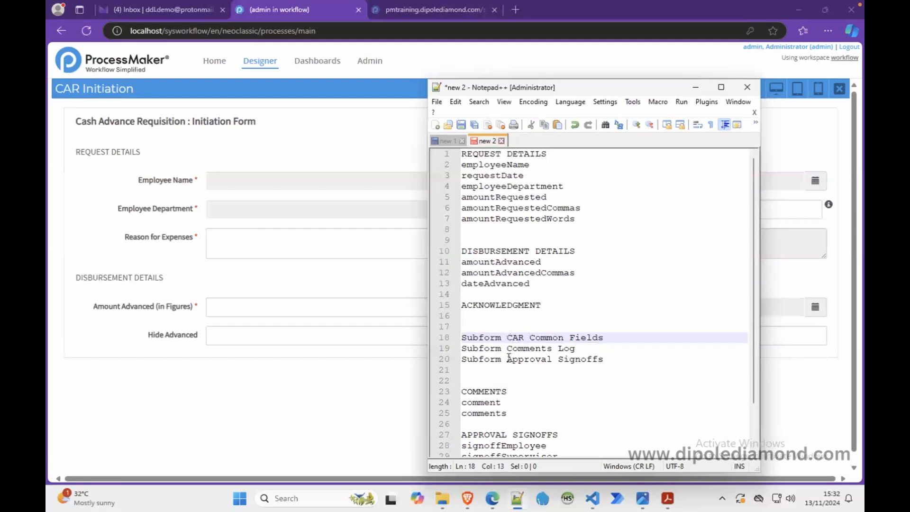
click(507, 359)
text(CAR)
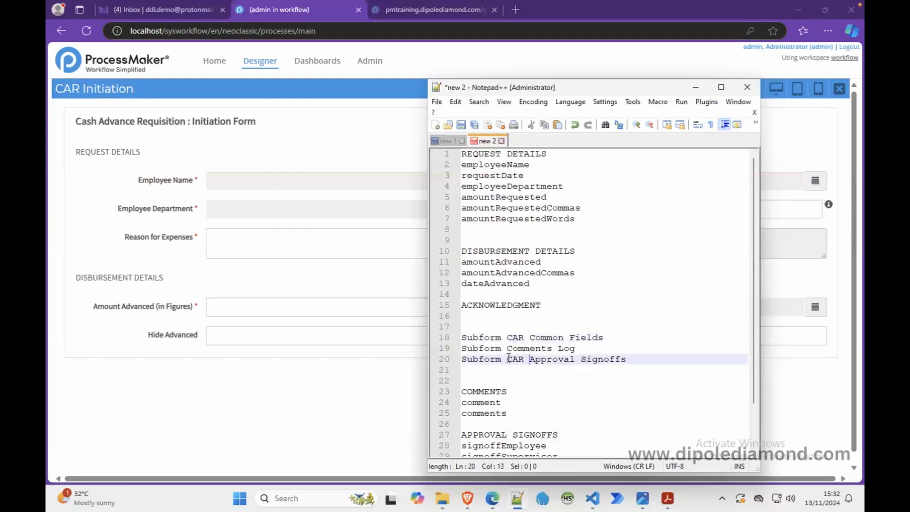
drag(609, 337, 610, 343)
key(ctrl+c)
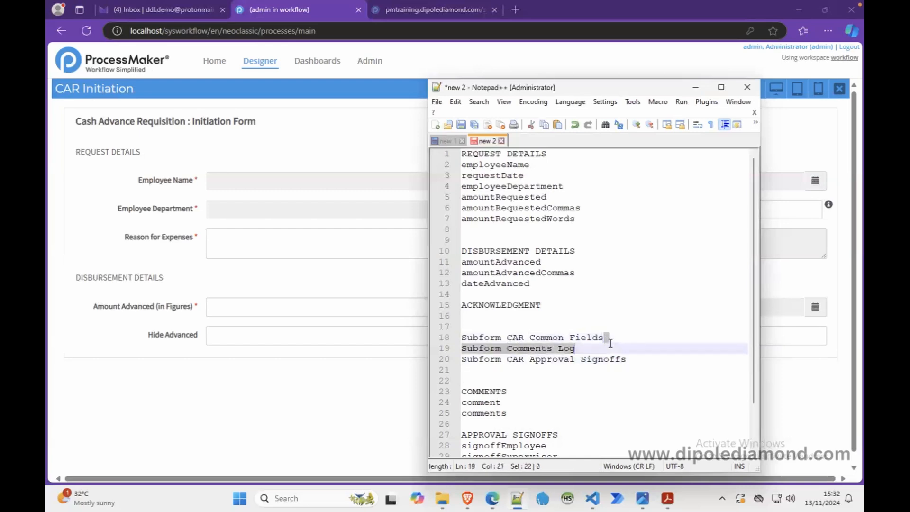
Step: Move the "Subform Comments Log" line above "Subform CAR Common Fields" in the notes, and select the Common Fields line
key(Delete)
click(572, 330)
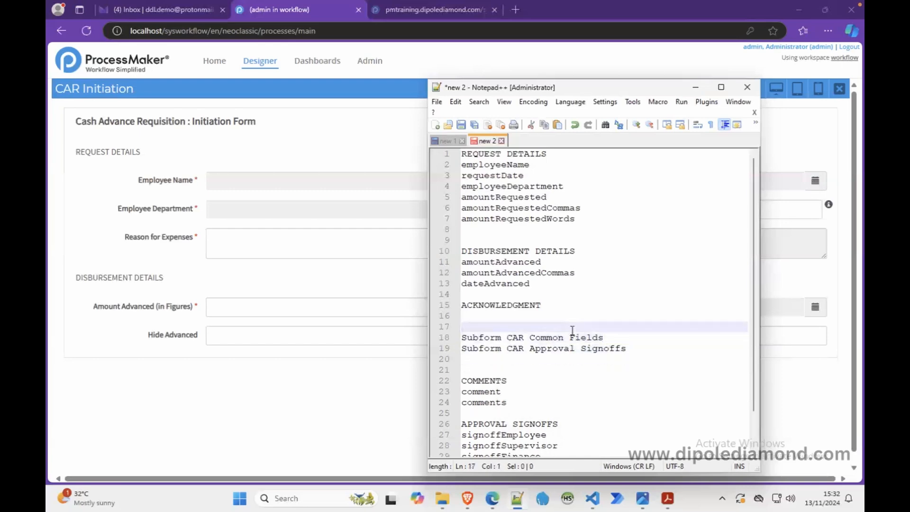
key(ctrl+v)
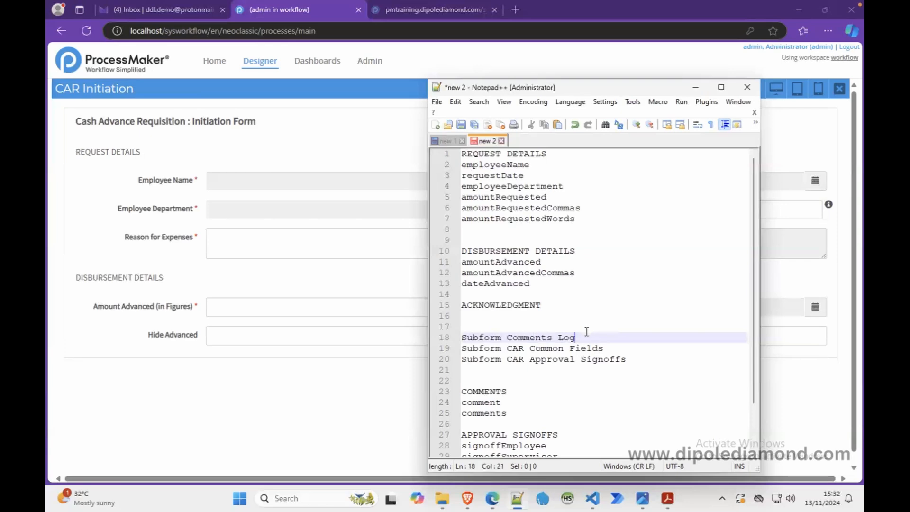
click(631, 359)
drag(610, 348, 464, 353)
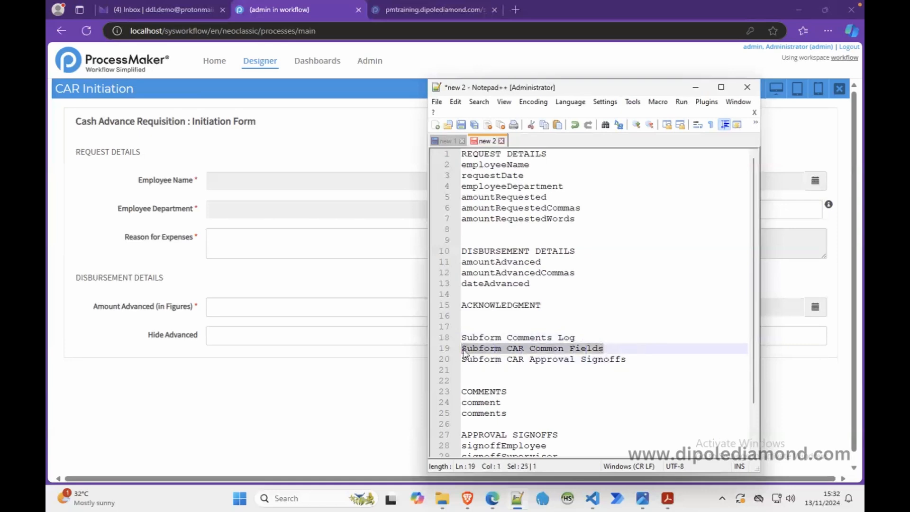
Step: Switch back to ProcessMaker, close the form preview, export the CAR Initiation Dynaform as JSON, and check the file in the Downloads folder
click(695, 87)
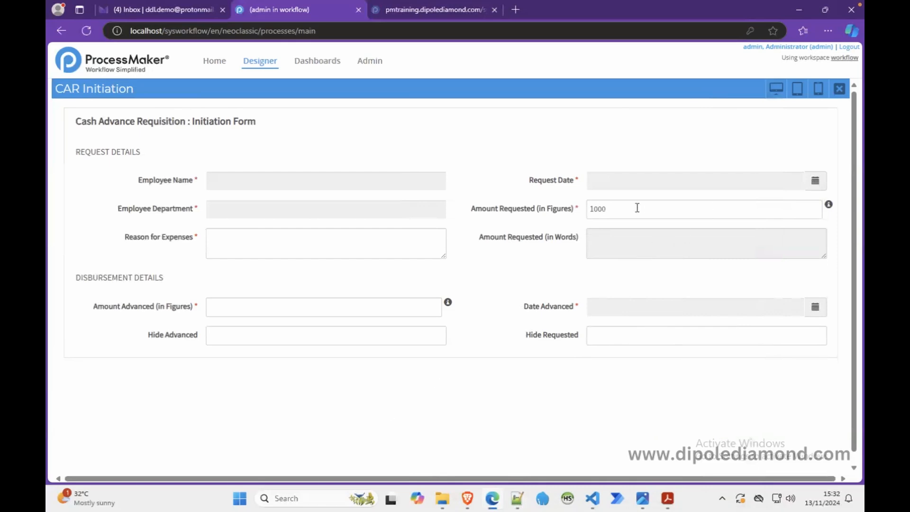
click(838, 91)
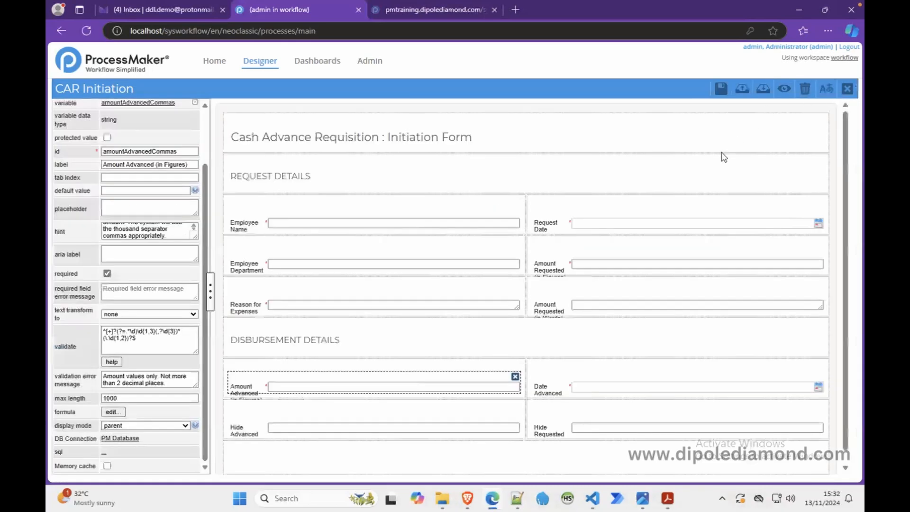
click(743, 97)
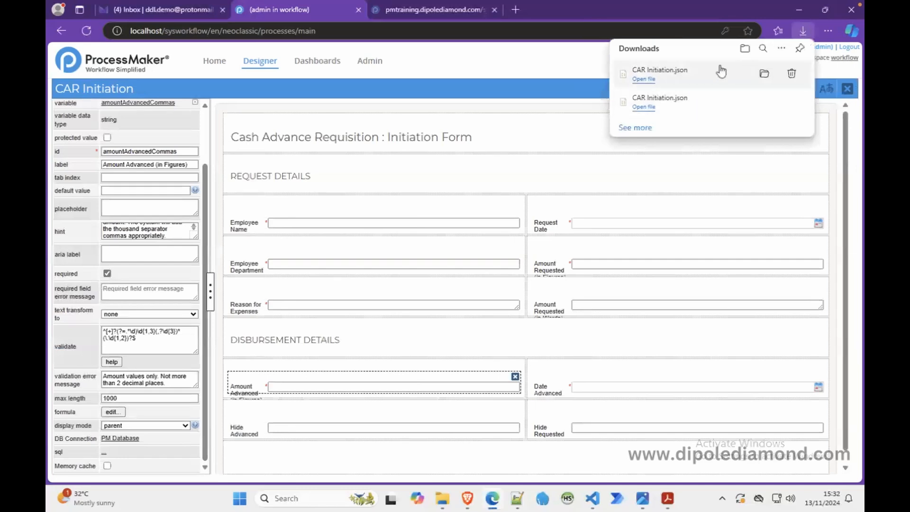
click(764, 74)
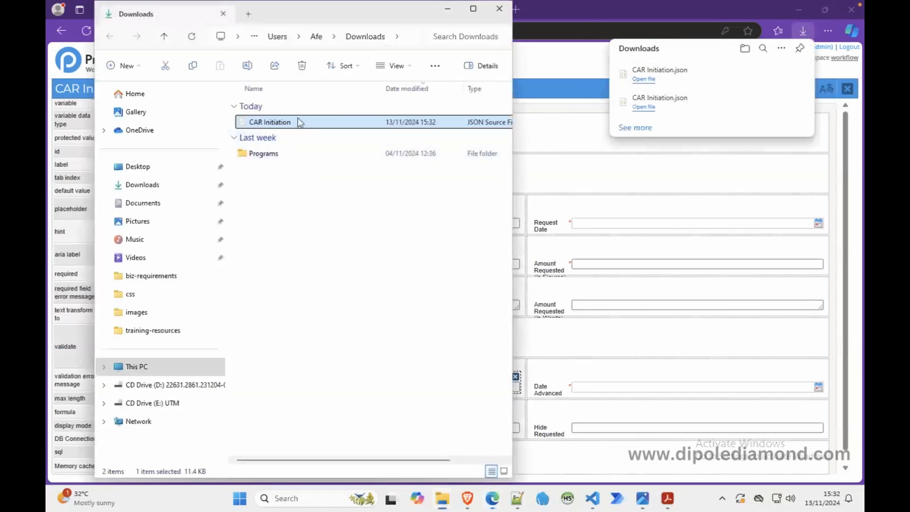
click(501, 9)
Step: Close the CAR Initiation form, copy the "Subform CAR Common Fields" name from the Notepad++ notes, and start a new blank Dynaform
click(847, 89)
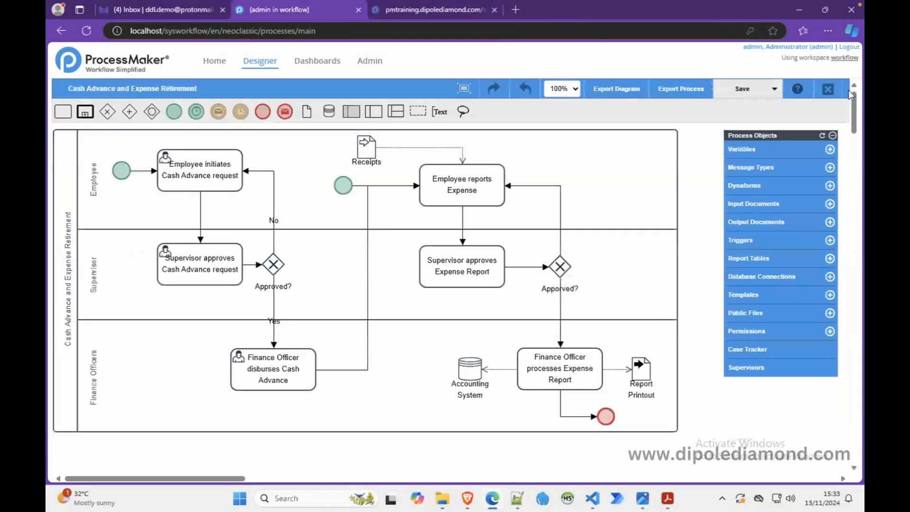
click(517, 498)
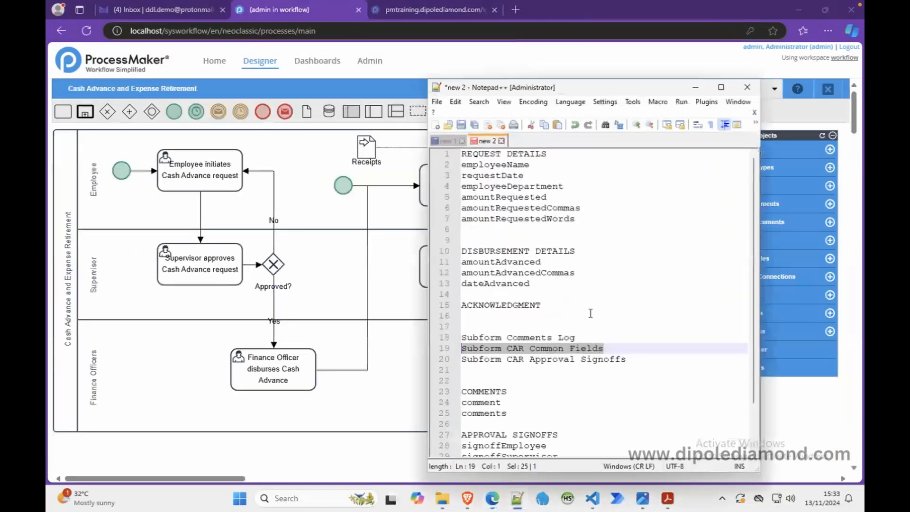
right_click(552, 348)
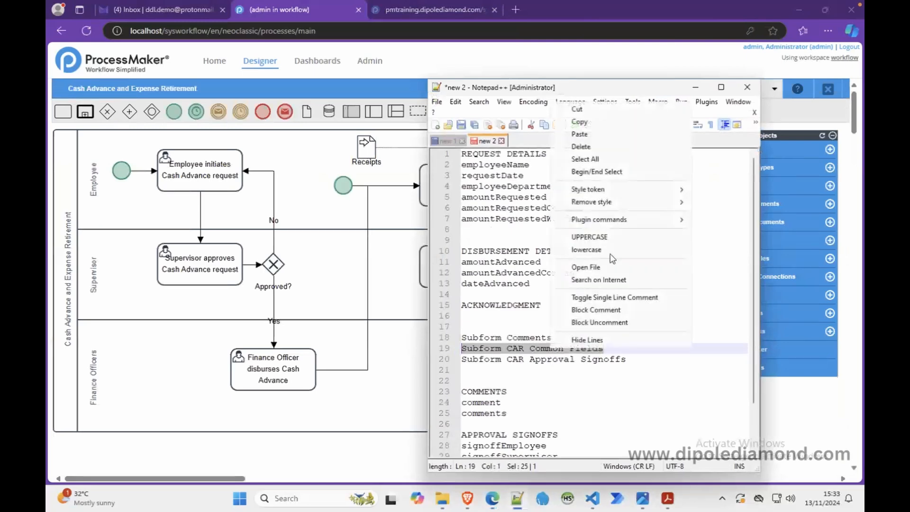
click(592, 122)
click(695, 88)
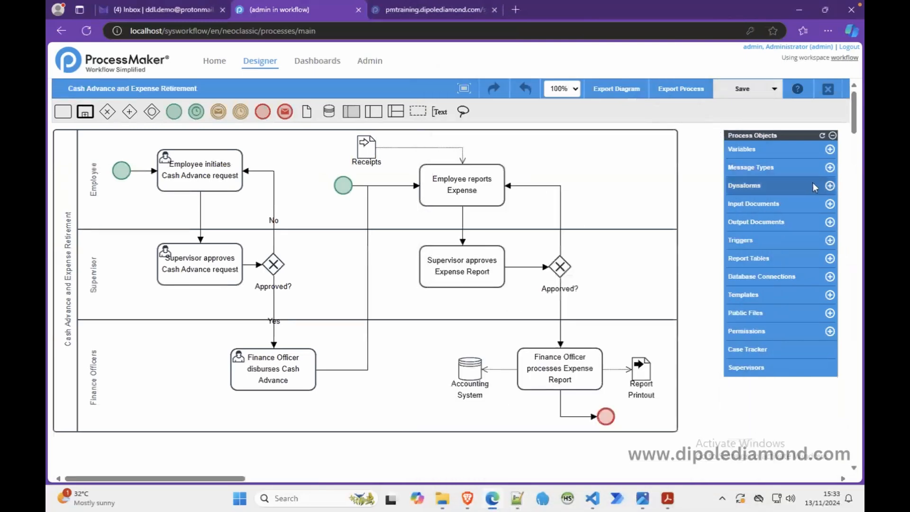
click(828, 186)
click(455, 194)
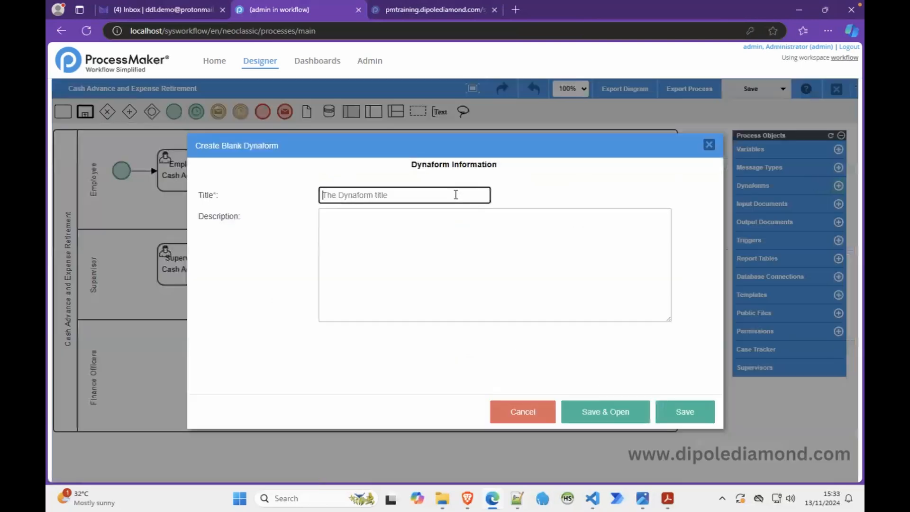
key(super)
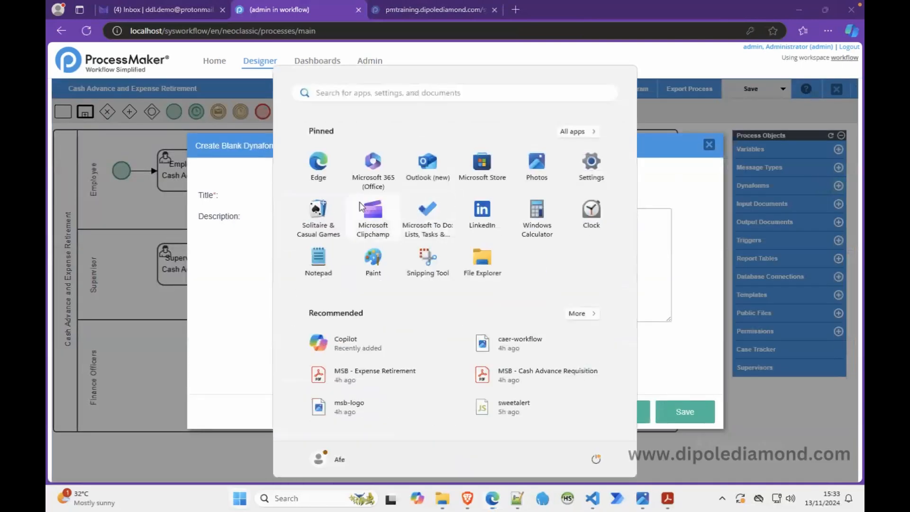
click(264, 234)
click(344, 194)
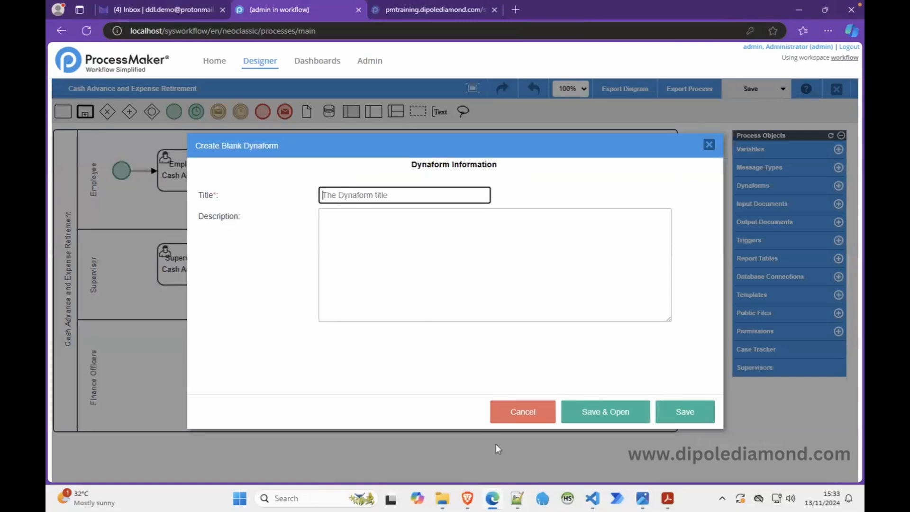
Step: Copy "Subform CAR Common Fields" from the Notepad++ notes into the new Dynaform's title
click(517, 498)
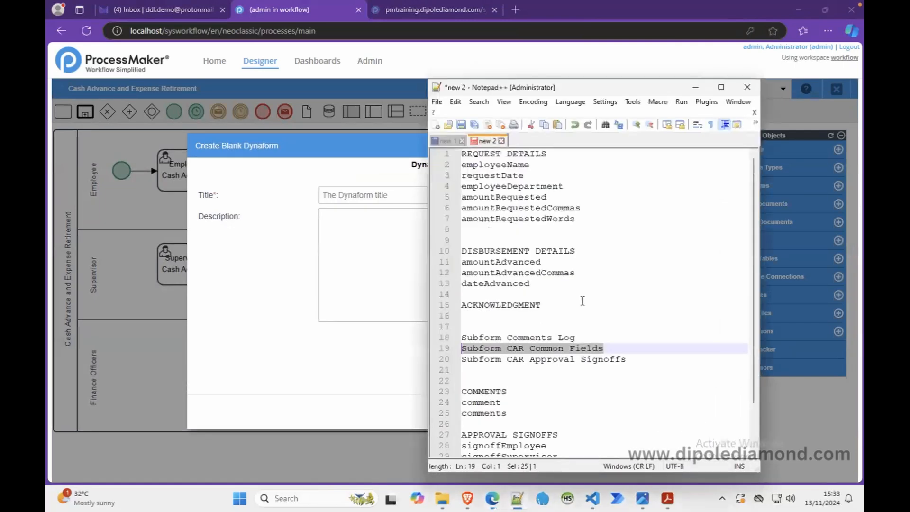
right_click(557, 349)
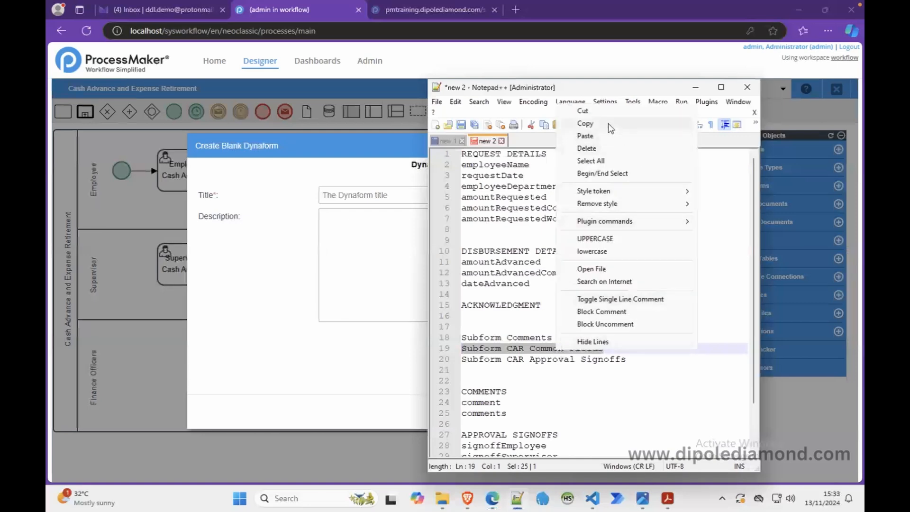
click(585, 123)
click(400, 190)
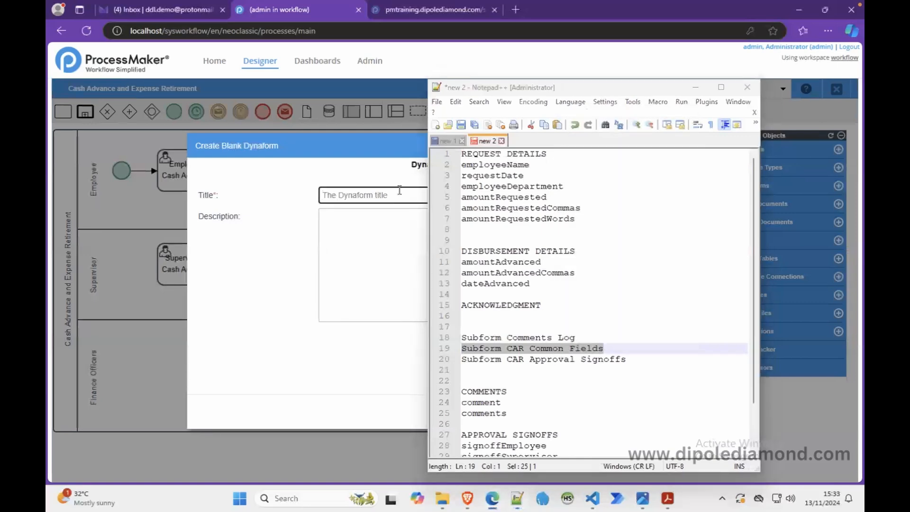
key(ctrl+v)
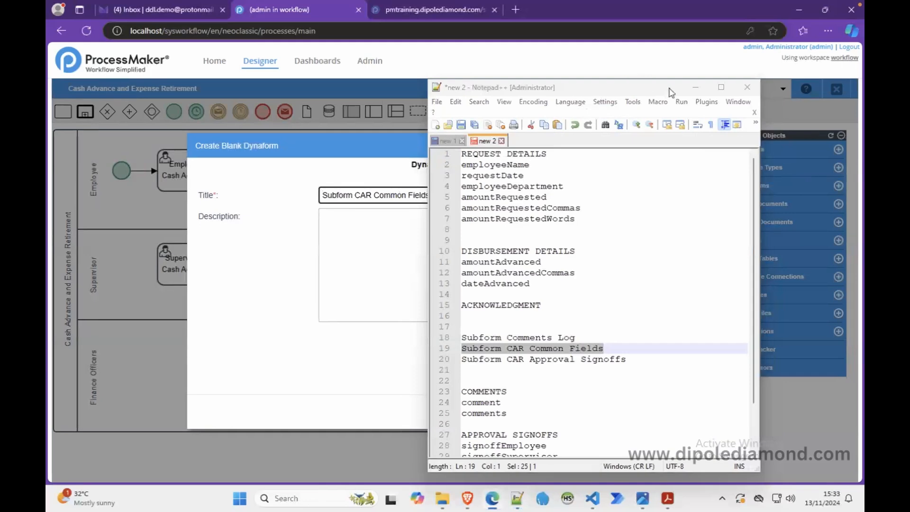
Step: Describe the Dynaform as "Subform for the CARER process to hold the common fields for the cash advance leg", then save and open it
click(695, 87)
click(427, 259)
text(Subform for the)
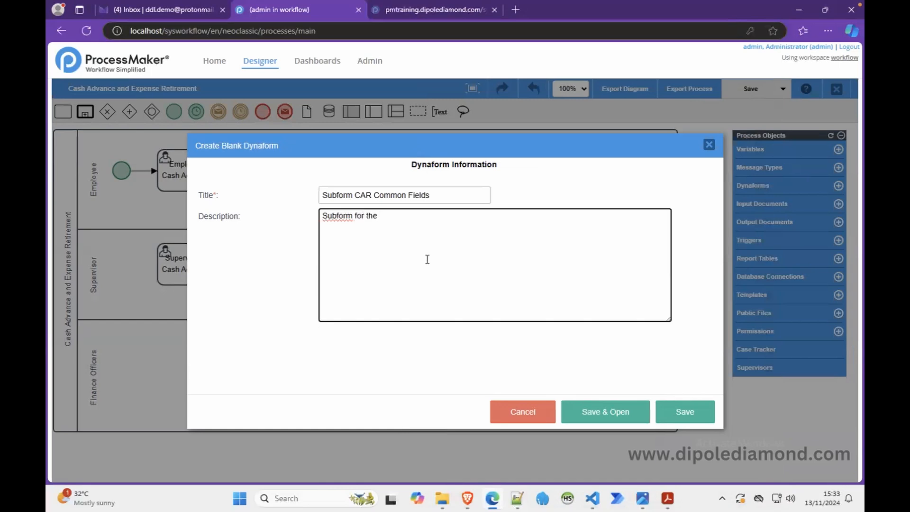
text( CARER process to hold the common fields for the )
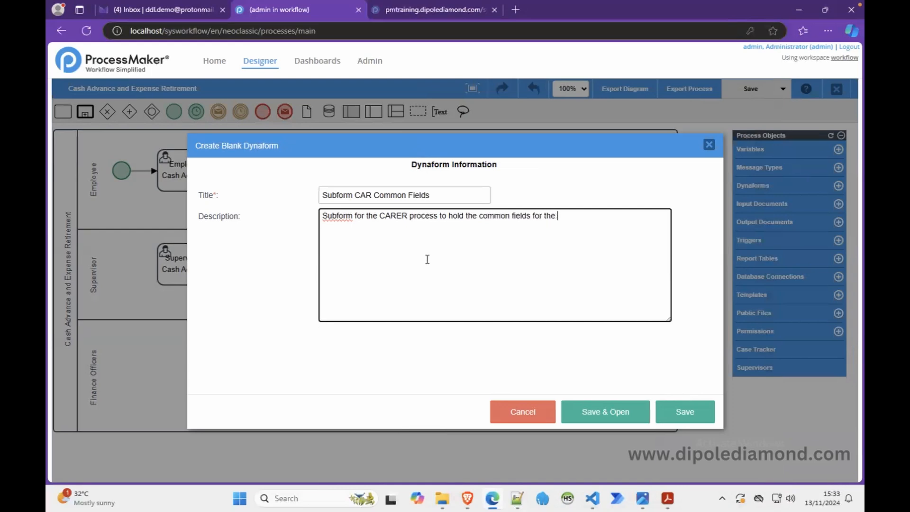
text(cash advance leg.)
click(621, 413)
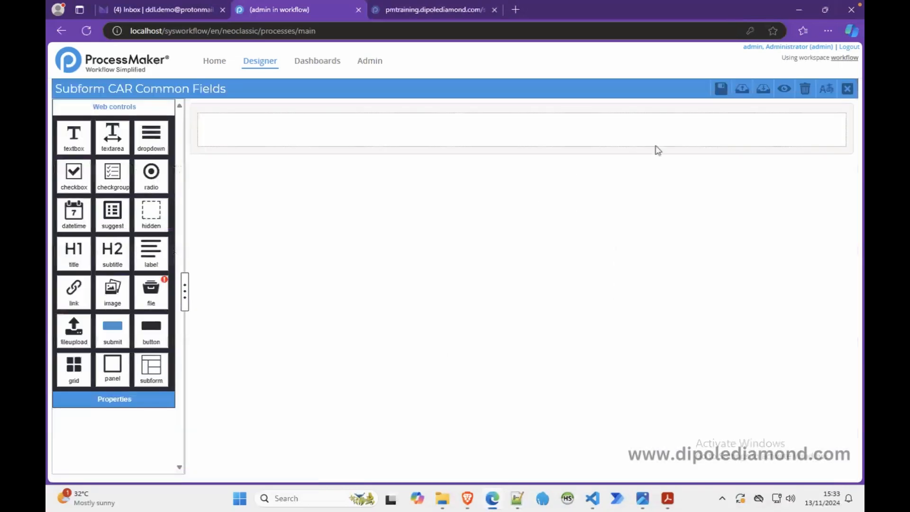
Step: Import the exported CAR Initiation JSON file from Downloads into the empty subform
click(763, 90)
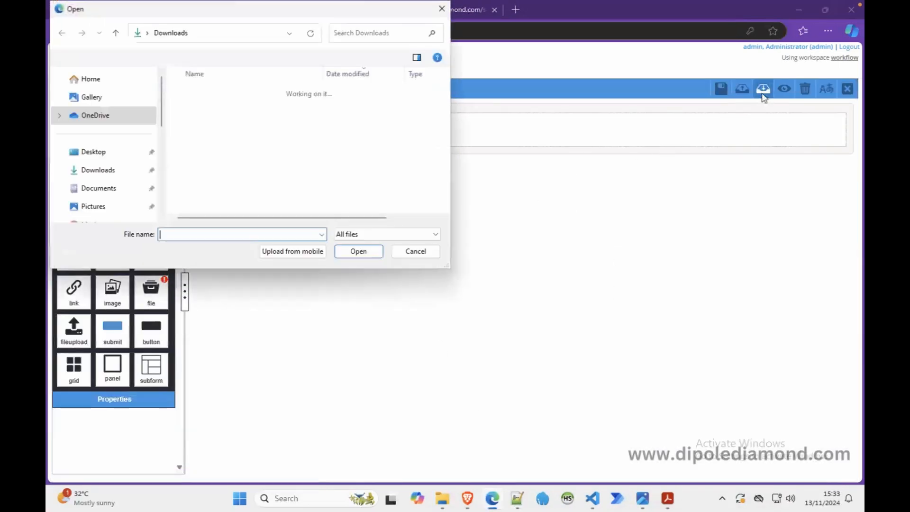
click(199, 108)
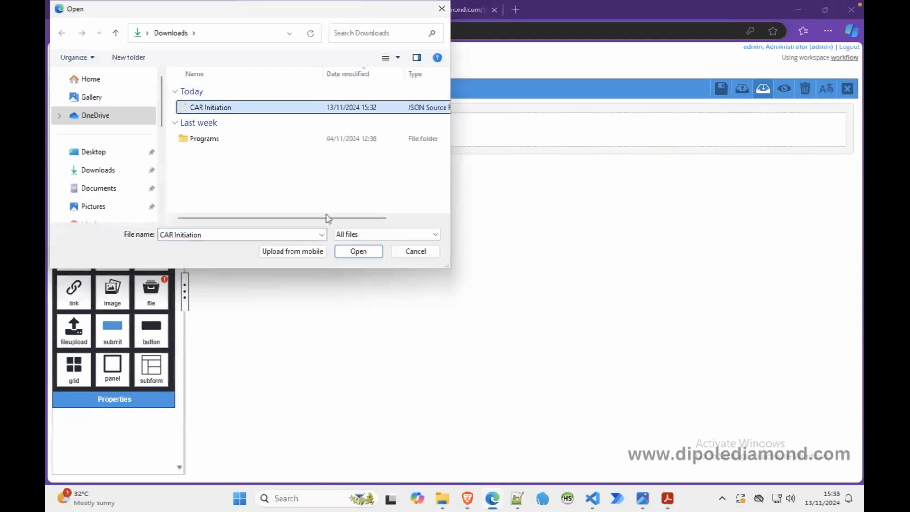
click(356, 251)
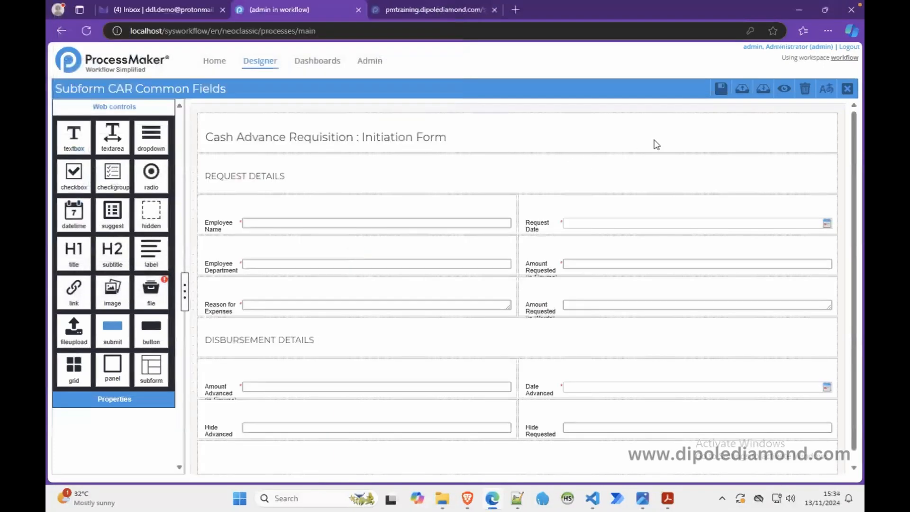
Step: Delete the "Cash Advance Requisition : Initiation Form" title row from the subform and preview the result
click(820, 126)
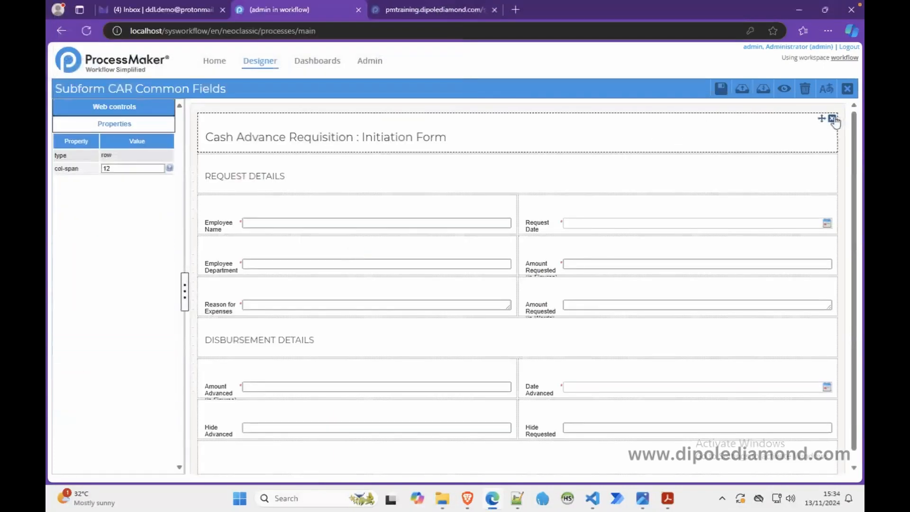
click(832, 119)
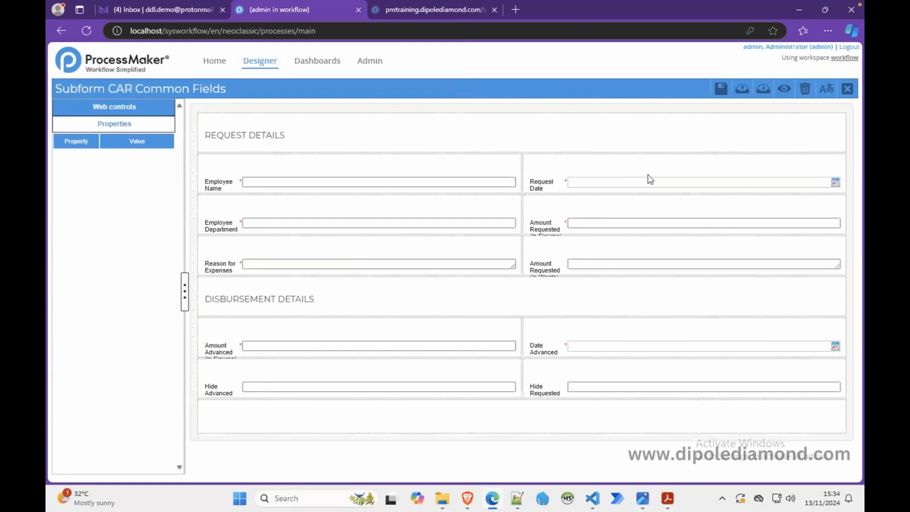
click(783, 90)
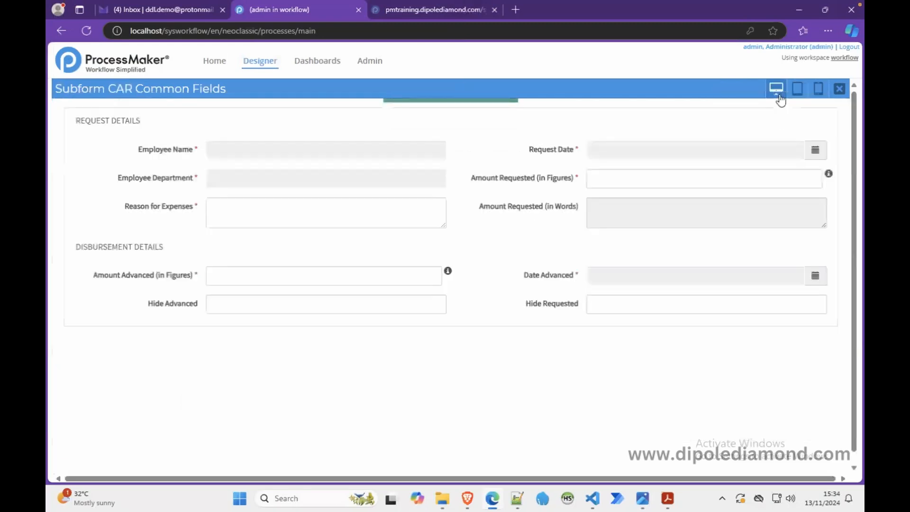
click(840, 89)
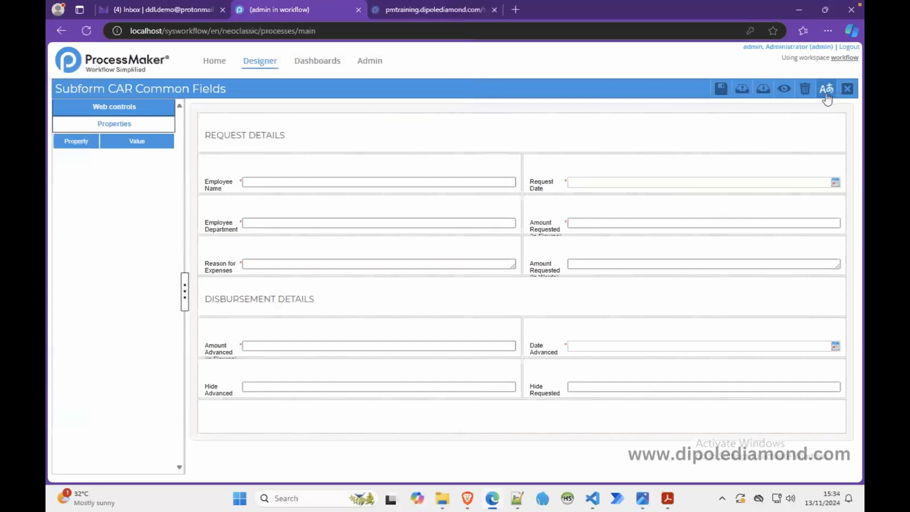
Step: Set the display mode of the Amount Requested (in Figures) and Amount Advanced (in Figures) fields to disabled
click(591, 222)
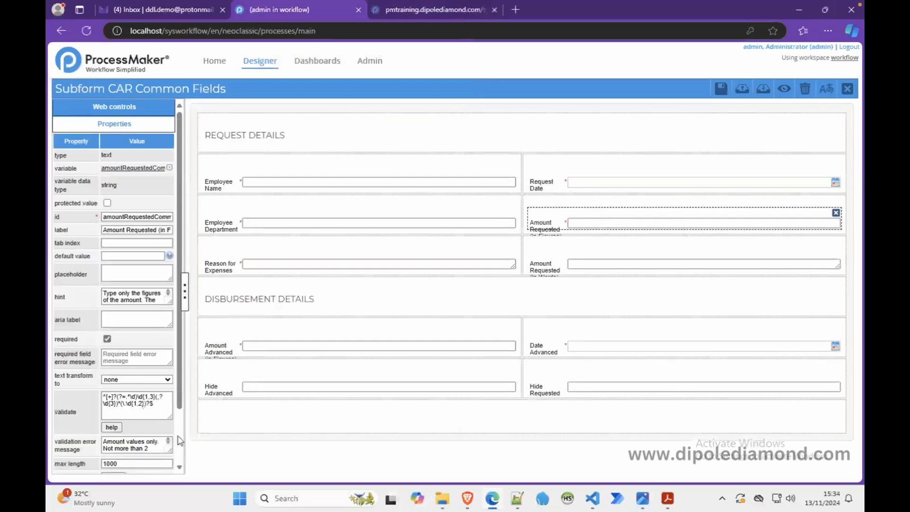
scroll(179, 440, down, 2)
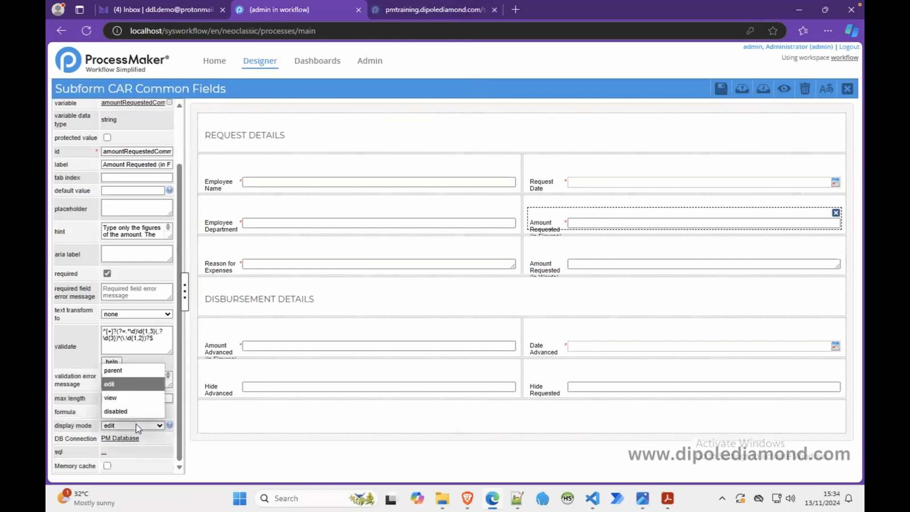
click(141, 411)
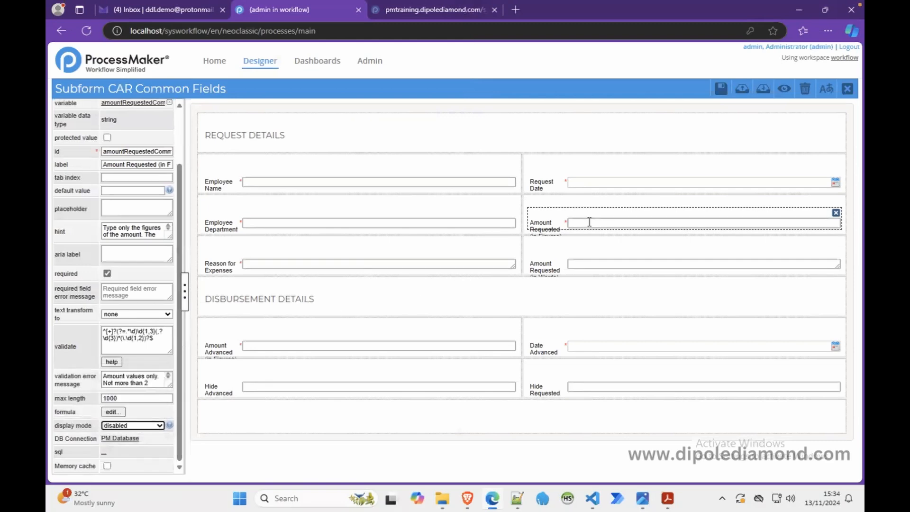
click(379, 344)
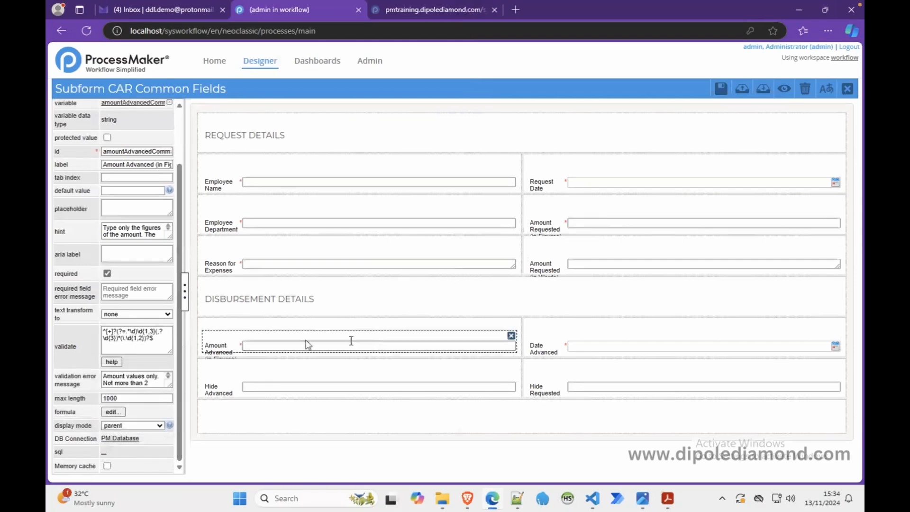
click(158, 426)
click(135, 411)
Step: Set the display mode of the Hide Advanced field to disabled
click(279, 386)
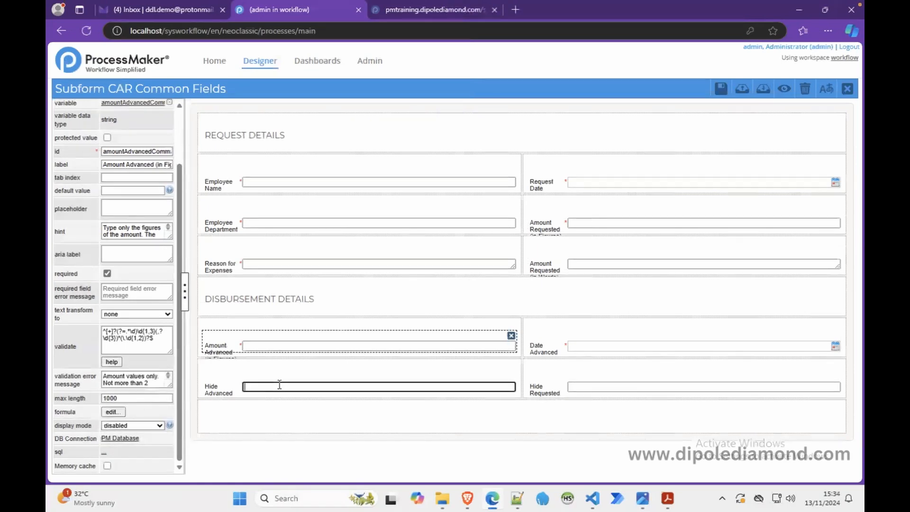
click(158, 425)
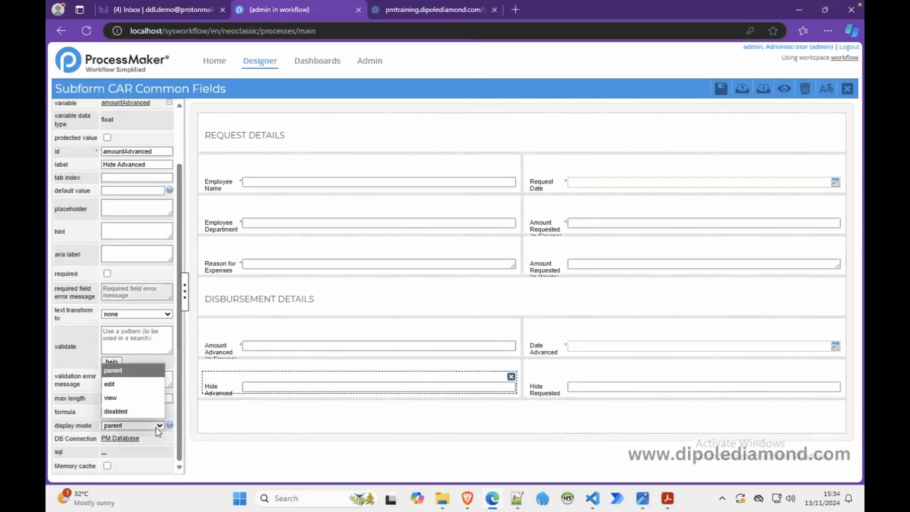
click(133, 412)
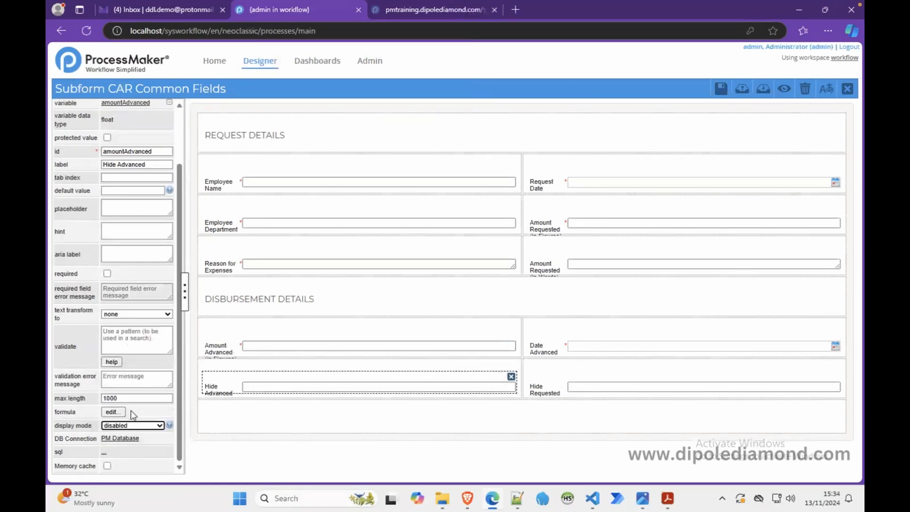
Step: Preview the subform, then set the display mode of the Reason for Expenses field to disabled
click(782, 89)
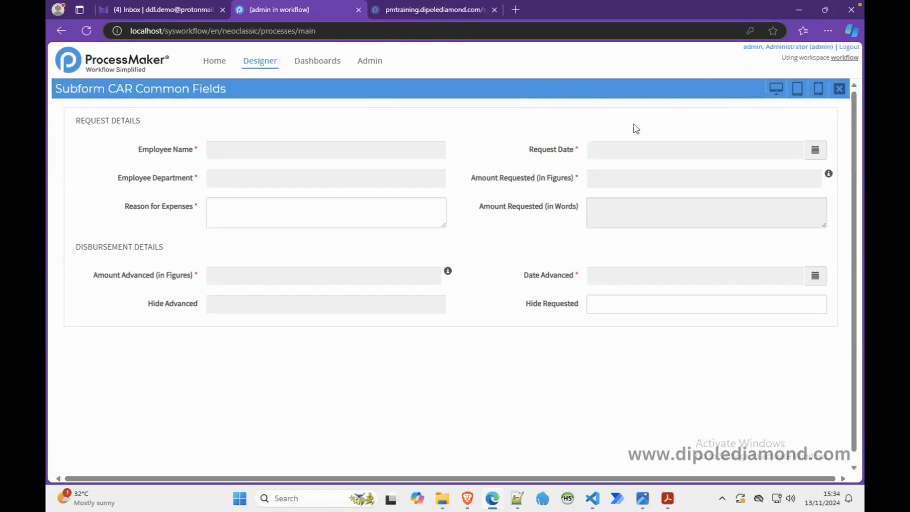
click(839, 90)
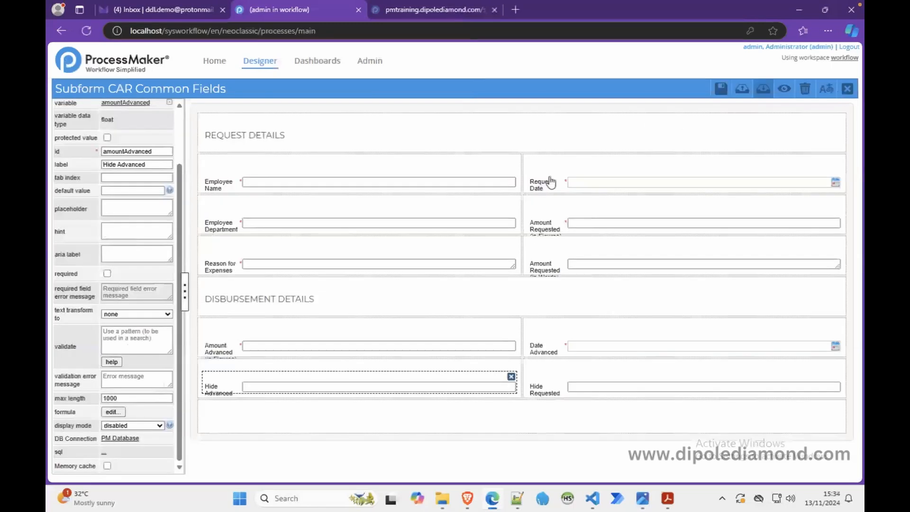
click(273, 350)
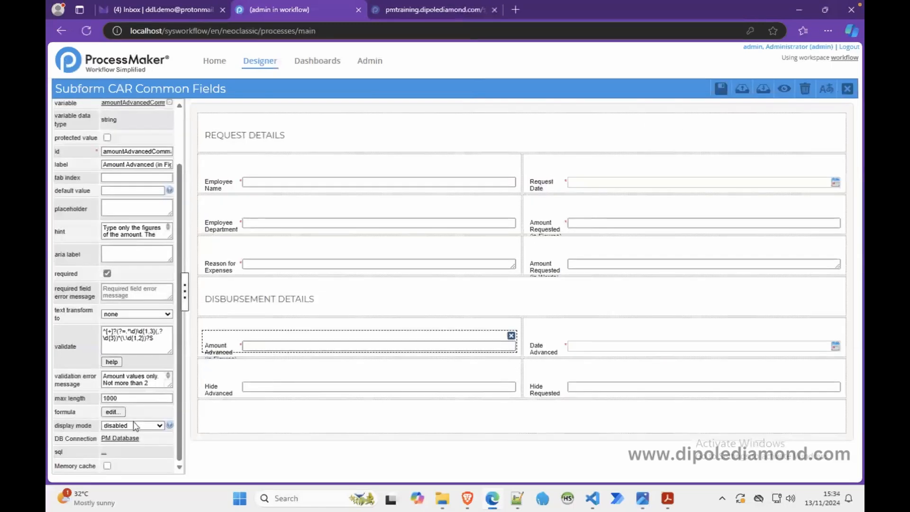
click(247, 271)
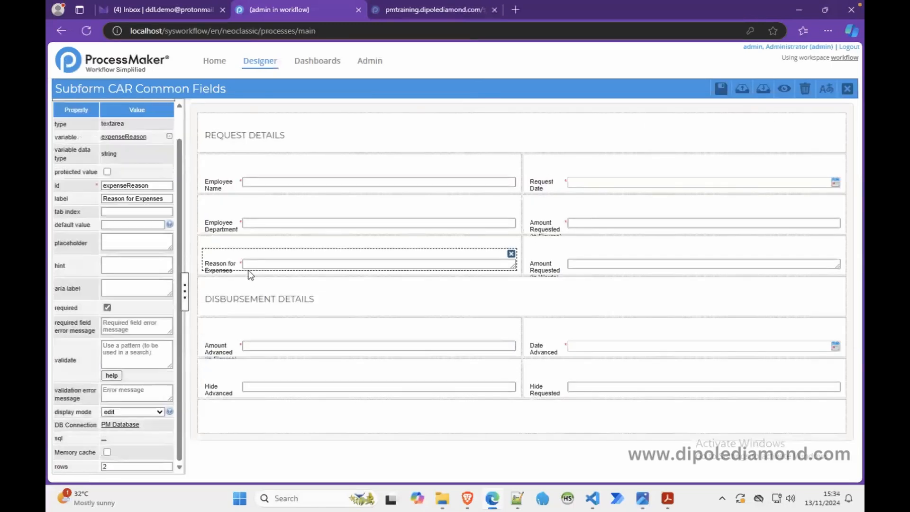
click(133, 411)
click(112, 457)
click(134, 411)
click(110, 467)
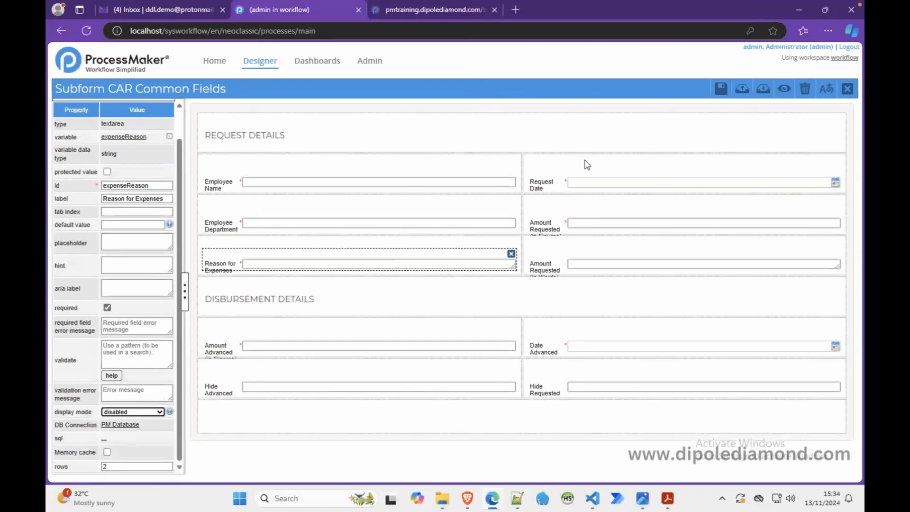
Step: Check the preview again and set the display mode of the Hide Requested field to disabled
click(784, 90)
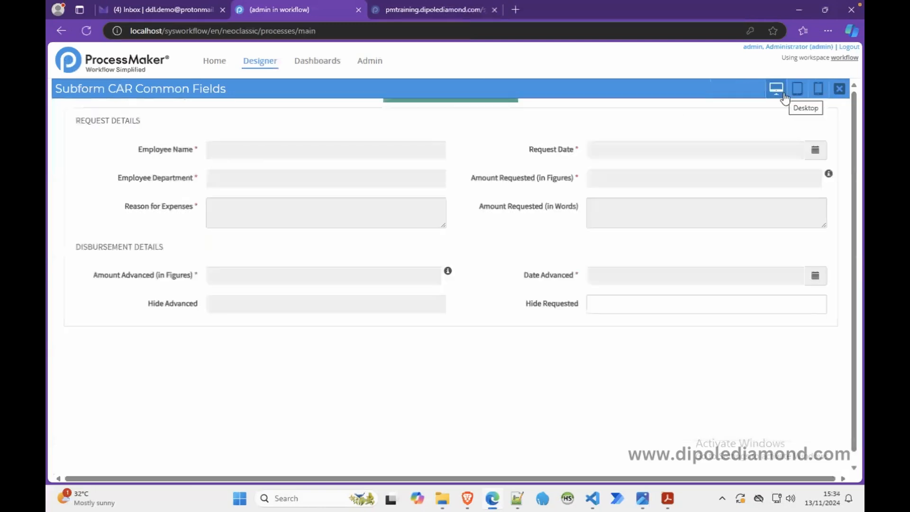
click(848, 93)
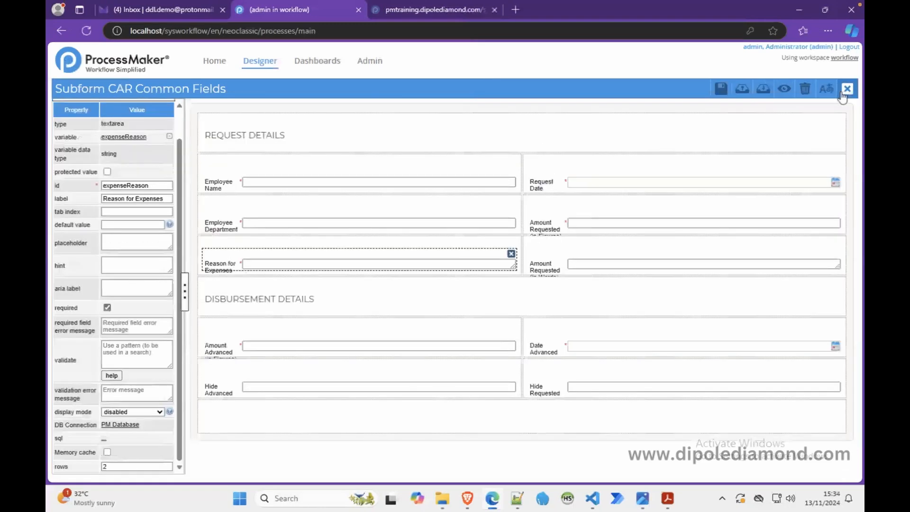
click(566, 389)
click(146, 460)
click(145, 448)
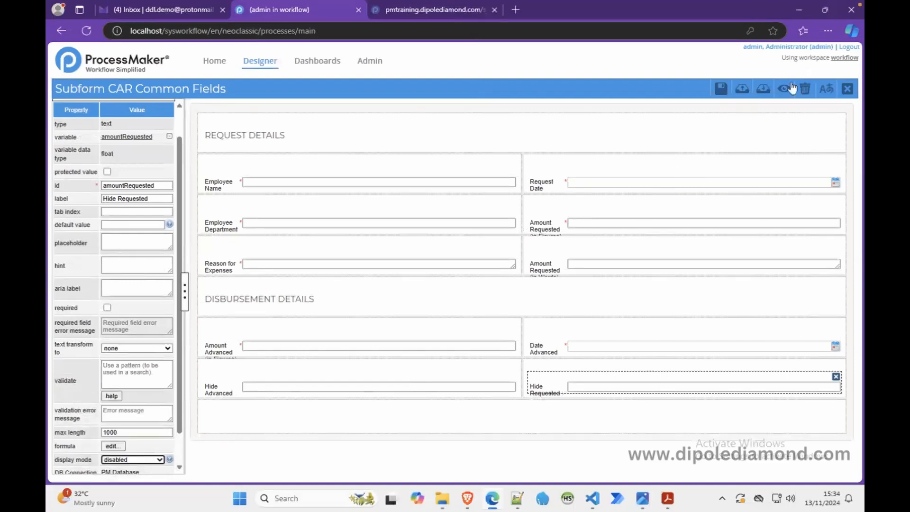
Step: Preview the CAR Common Fields subform once more and close its form designer
click(784, 89)
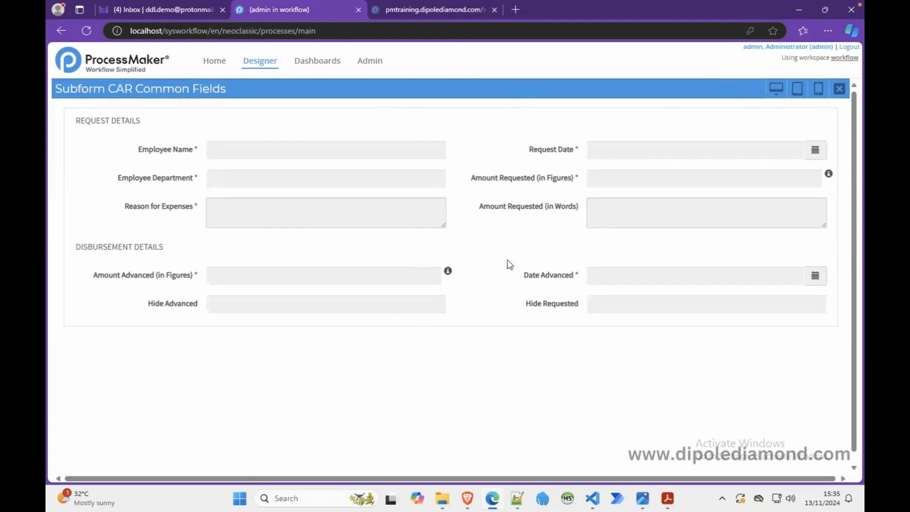
click(839, 90)
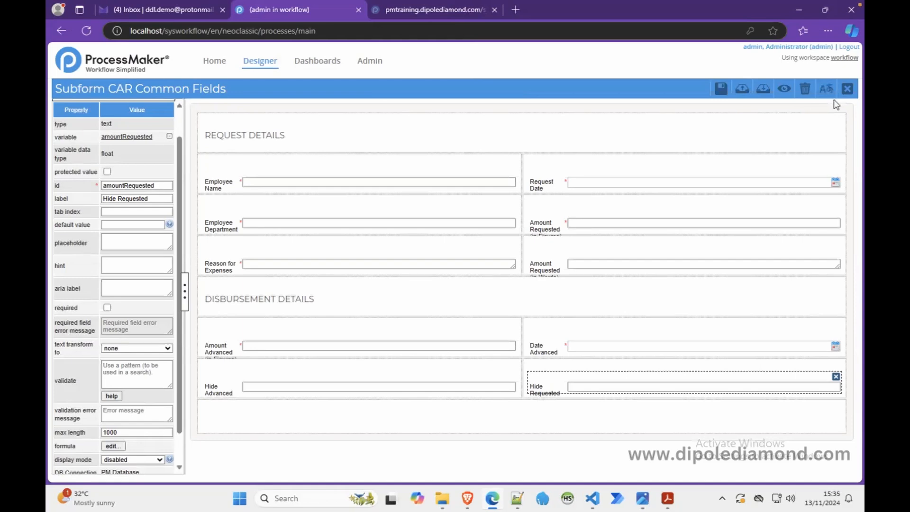
click(848, 89)
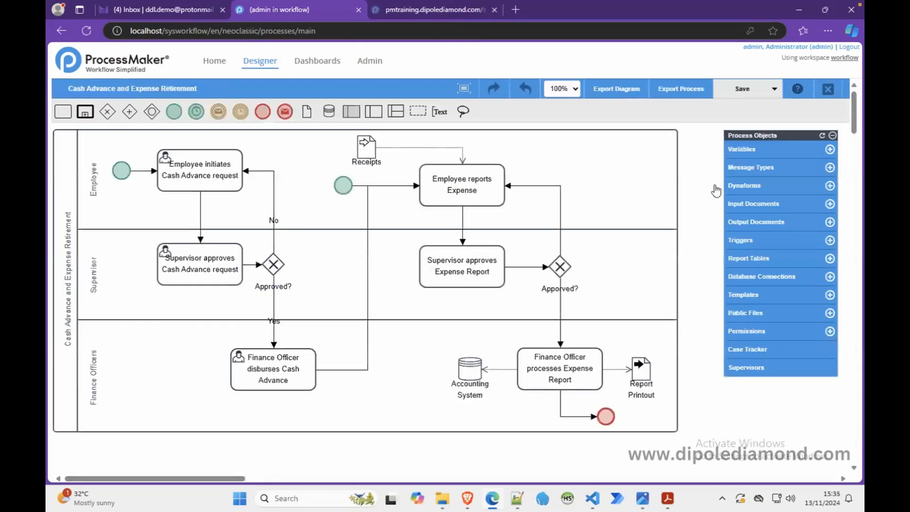
Step: Switch to the Notepad++ notes and copy the subform name "Subform Comments Log"
click(516, 500)
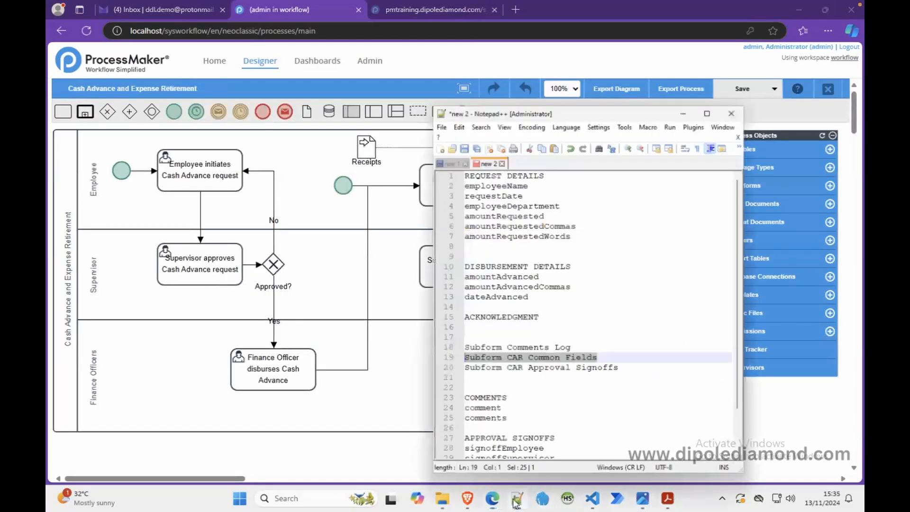
drag(576, 338, 444, 339)
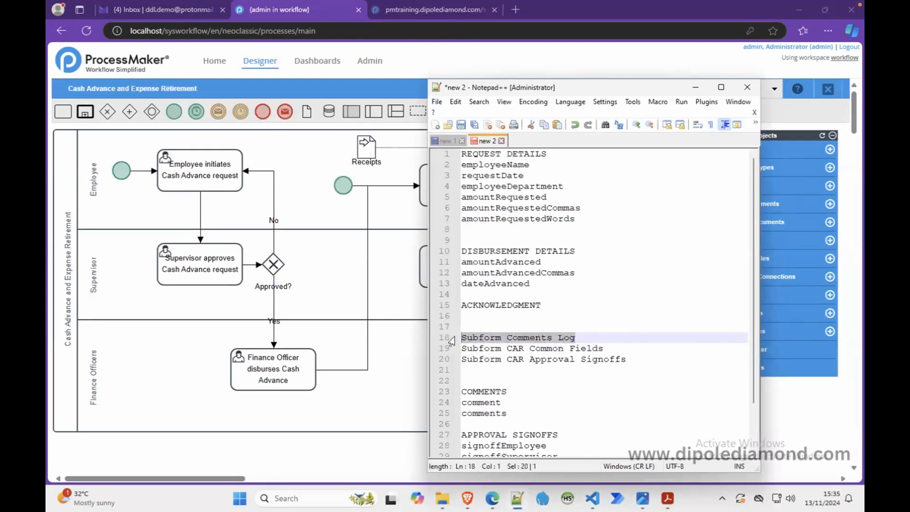
right_click(472, 337)
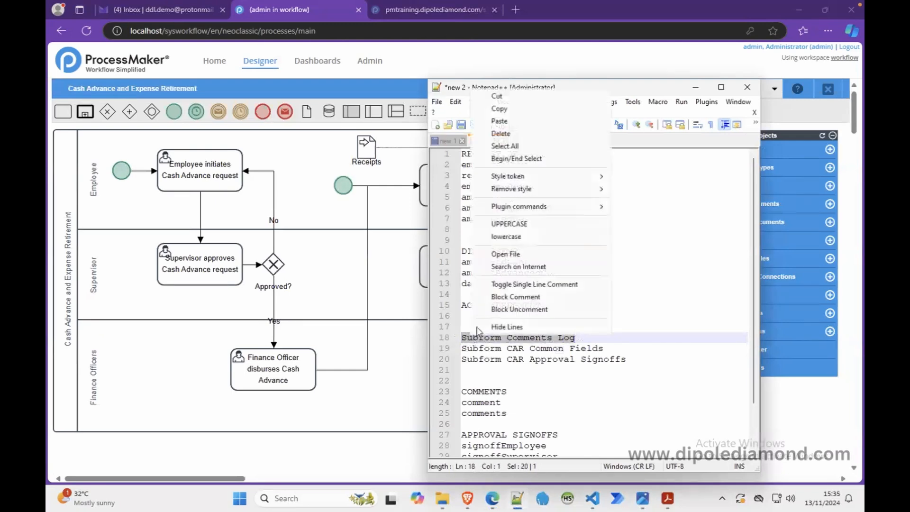
click(508, 111)
click(695, 88)
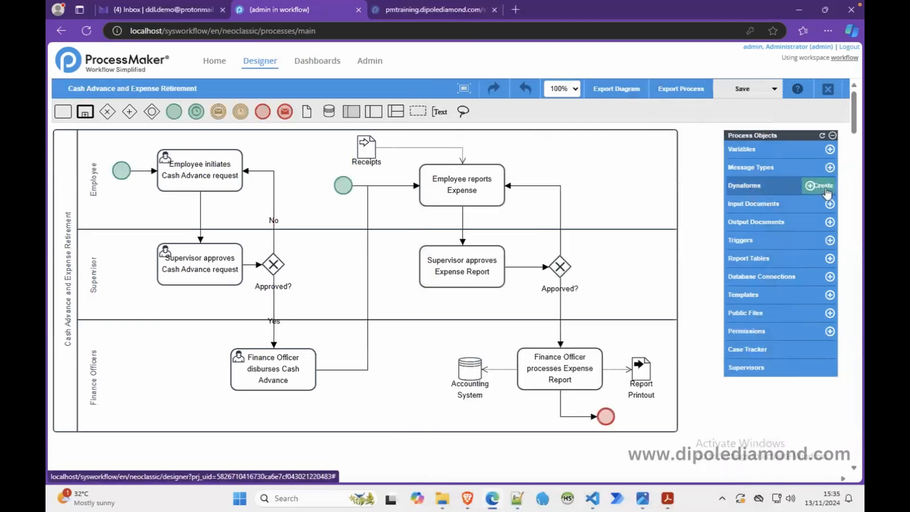
Step: Create and save a blank Dynaform titled "Subform Comments Log", described as "Subform for the CARER process to hold comment related fields.", copying the description for reuse
click(828, 185)
click(410, 196)
key(ctrl+v)
click(397, 215)
text(Subform for the C)
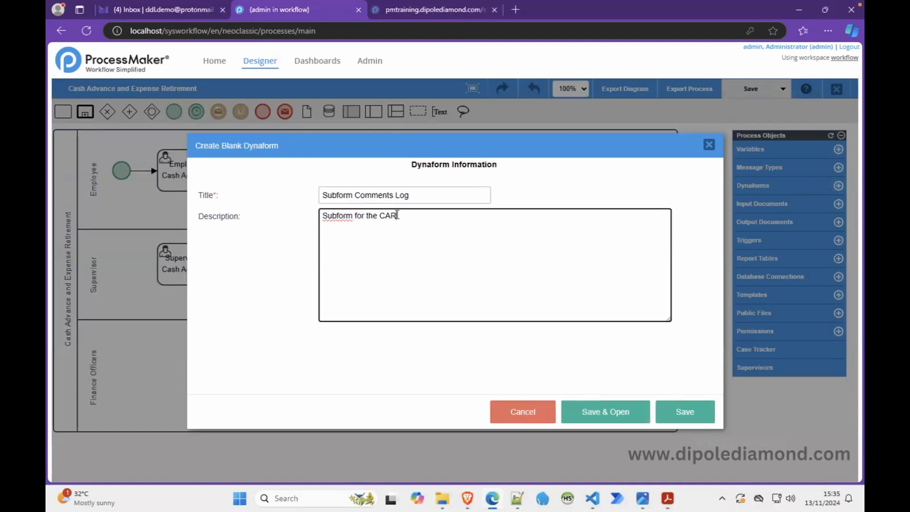
text(AREER process to hold comment )
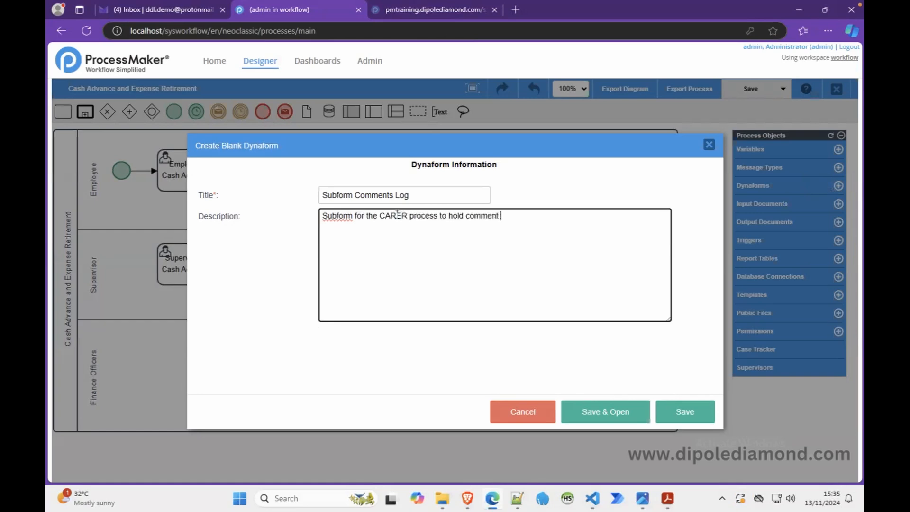
text(related fields.)
key(ctrl+a)
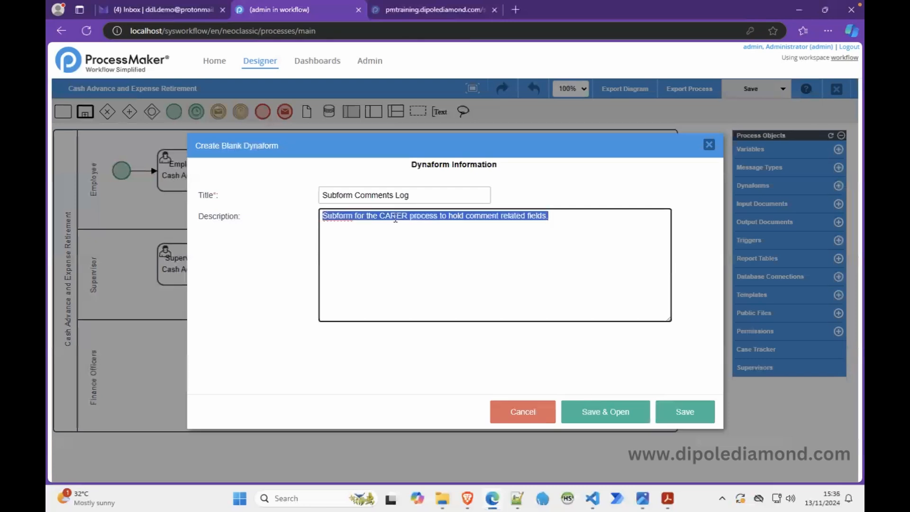
click(681, 412)
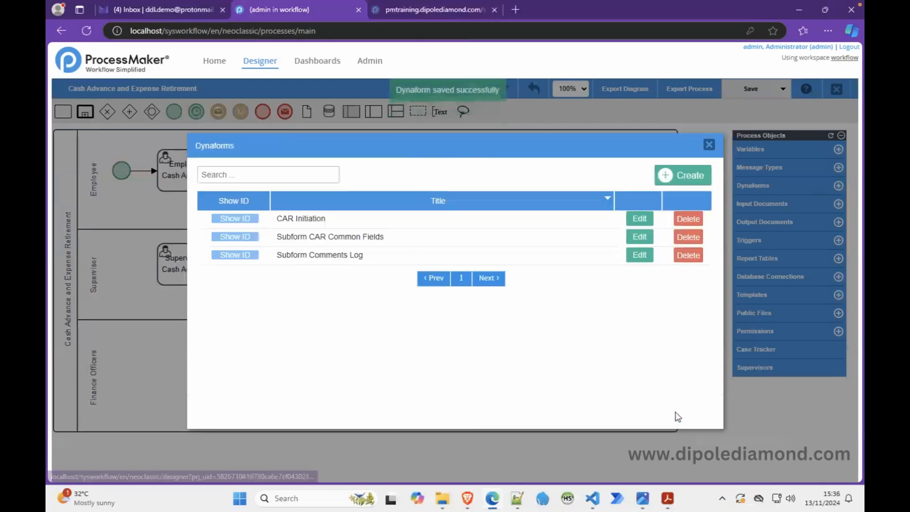
Step: Start another blank Dynaform with the copied description and the title "Subform CAR Approval Signoffs" taken from the Notepad++ notes
click(688, 176)
click(483, 222)
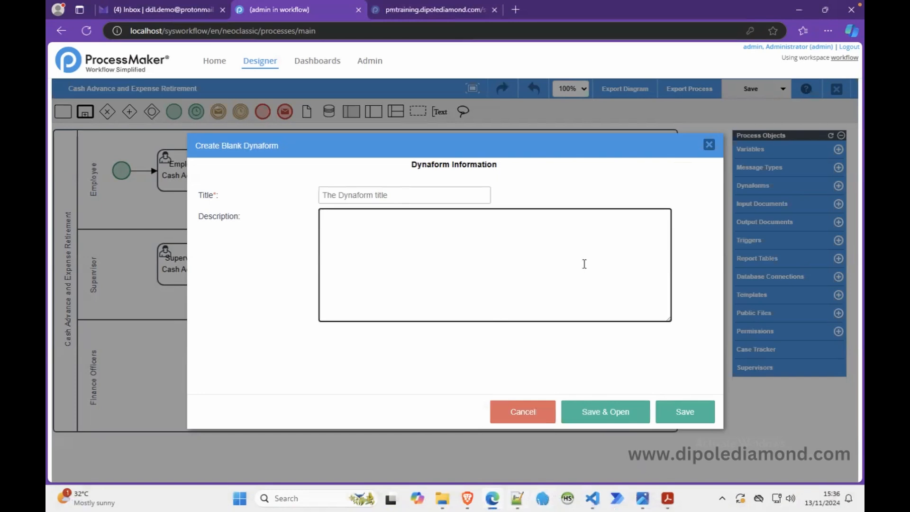
key(ctrl+v)
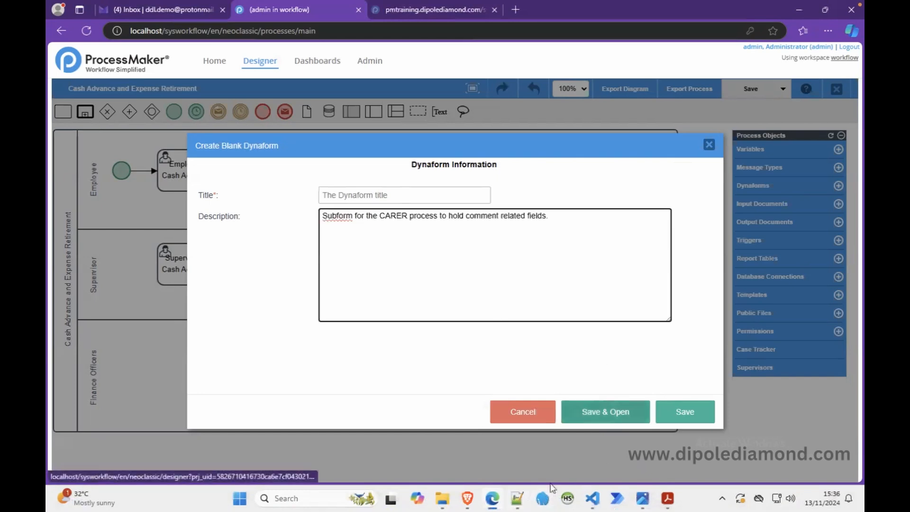
click(519, 496)
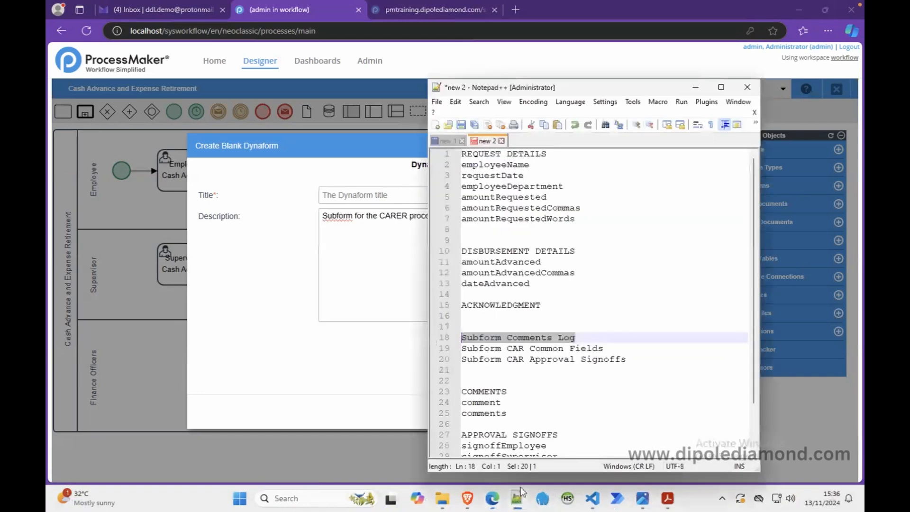
click(632, 359)
drag(631, 359, 450, 363)
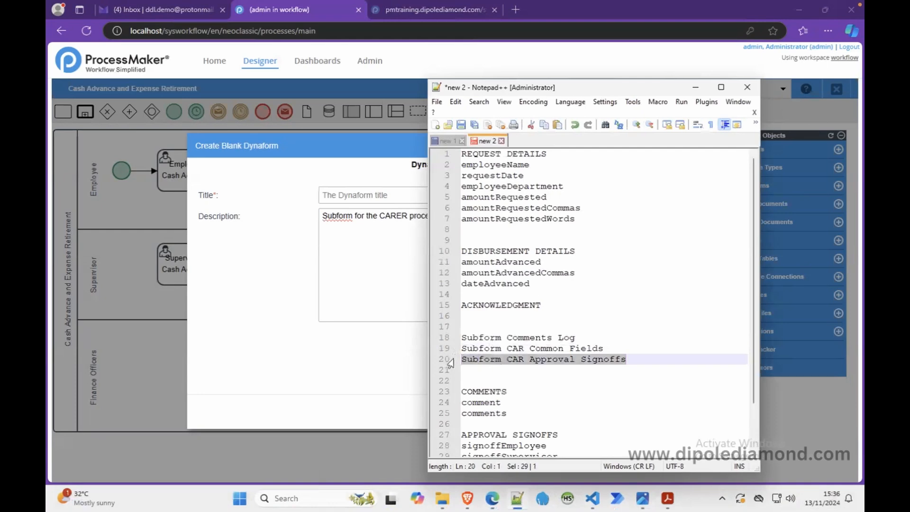
click(335, 200)
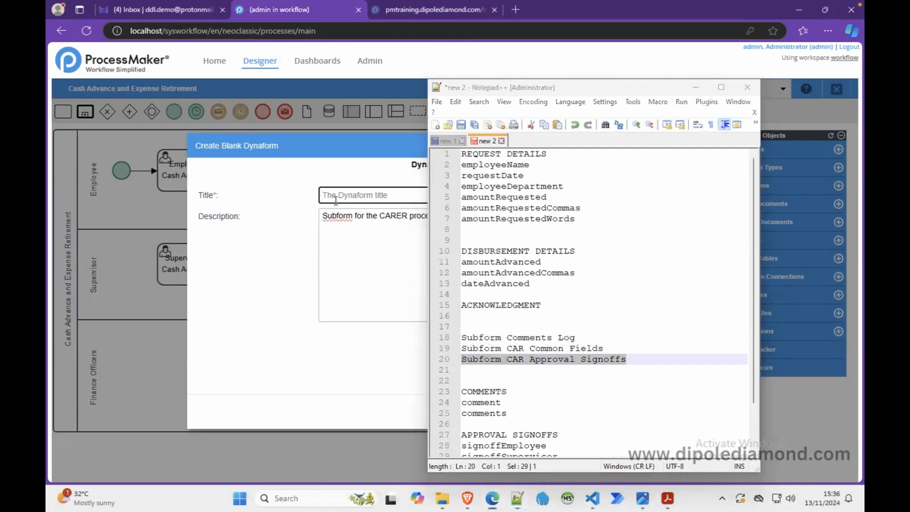
key(ctrl+v)
click(696, 87)
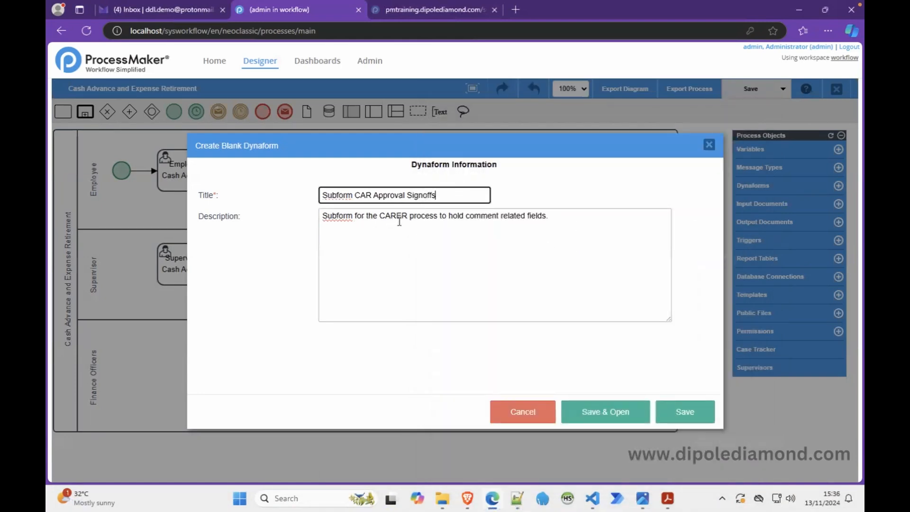
Step: Replace "comment" with "signoff approval" in the description, then save and open the new Dynaform
click(479, 216)
double_click(478, 216)
text(sign)
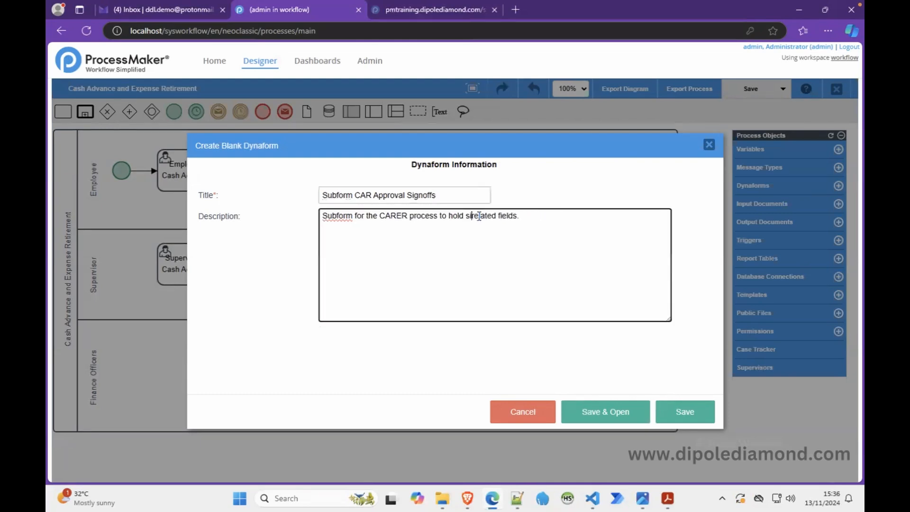
text(off approval)
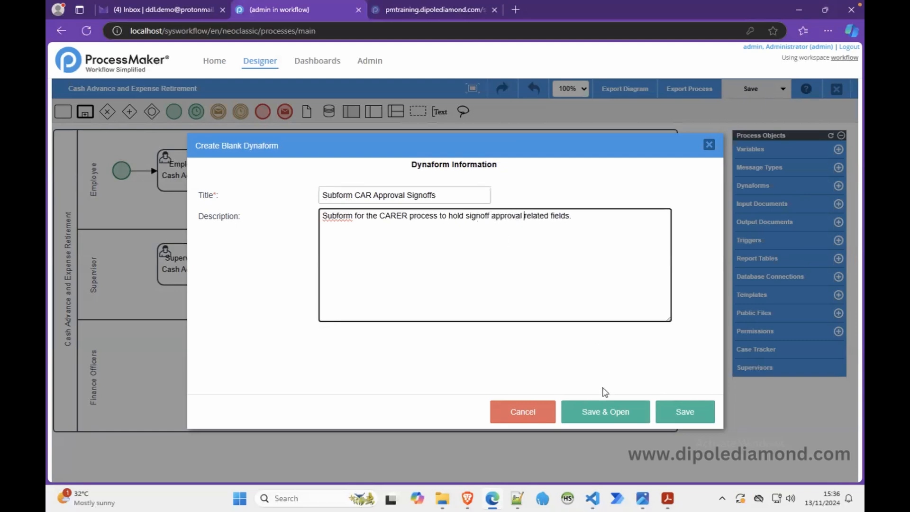
click(606, 412)
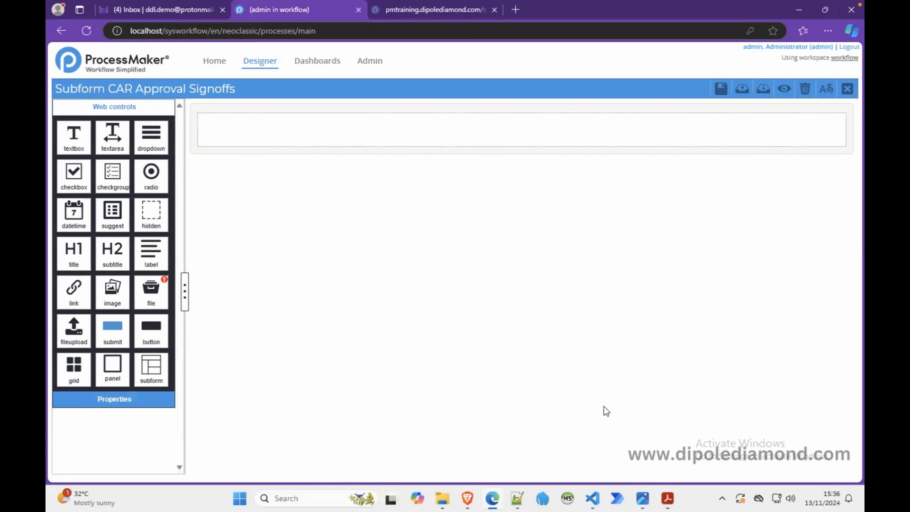
Step: Place the Notepad++ notes beside the form at the APPROVAL SIGNOFFS list and add a subtitle control to the empty form
click(517, 499)
drag(577, 80, 779, 147)
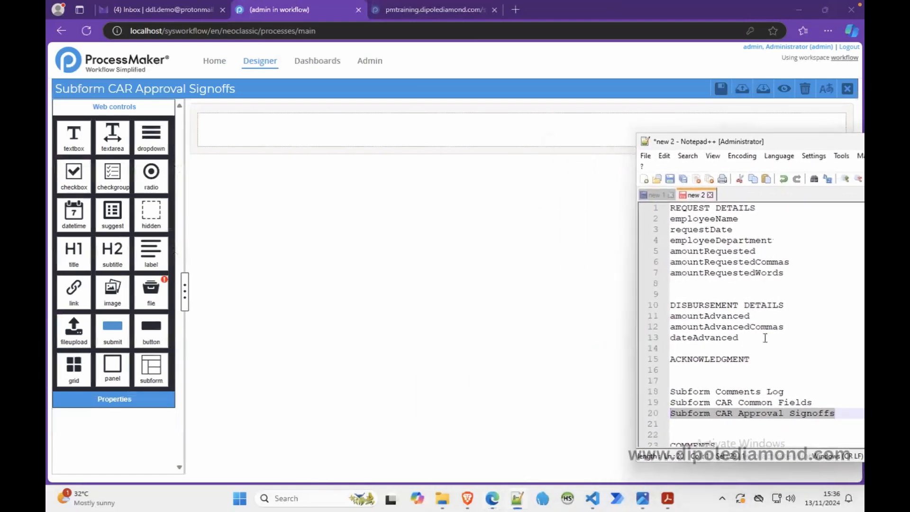
scroll(765, 338, down, 4)
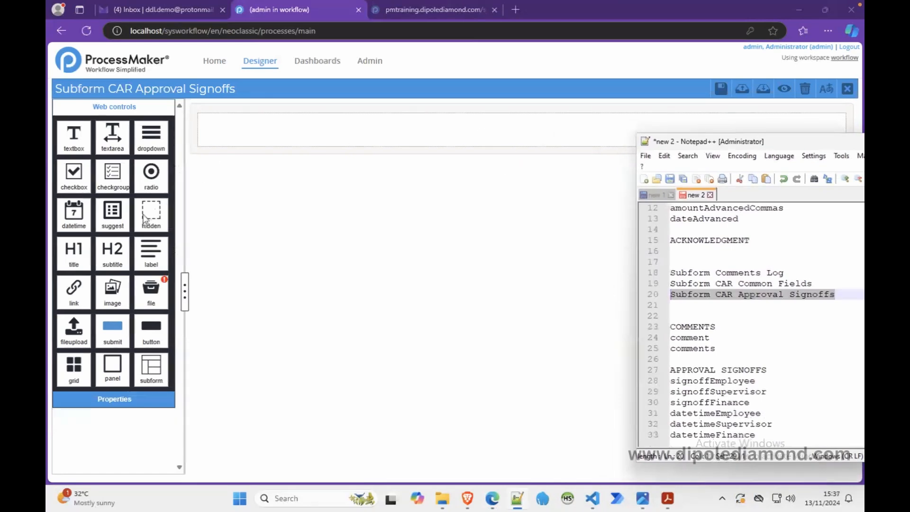
drag(114, 249, 229, 125)
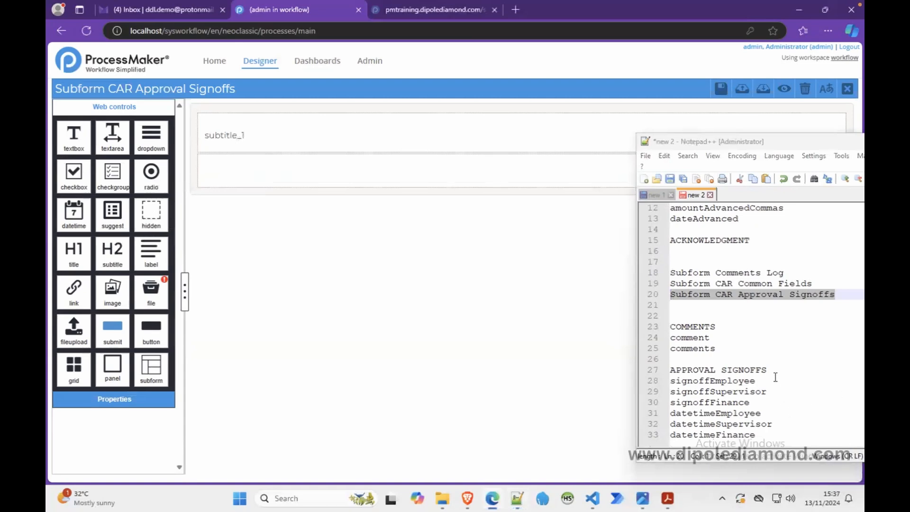
Step: Label the subtitle "APPROVAL SIGNOFFS" using the text from the notes and set its id to section_approval_signoffs
drag(773, 373, 659, 376)
click(280, 138)
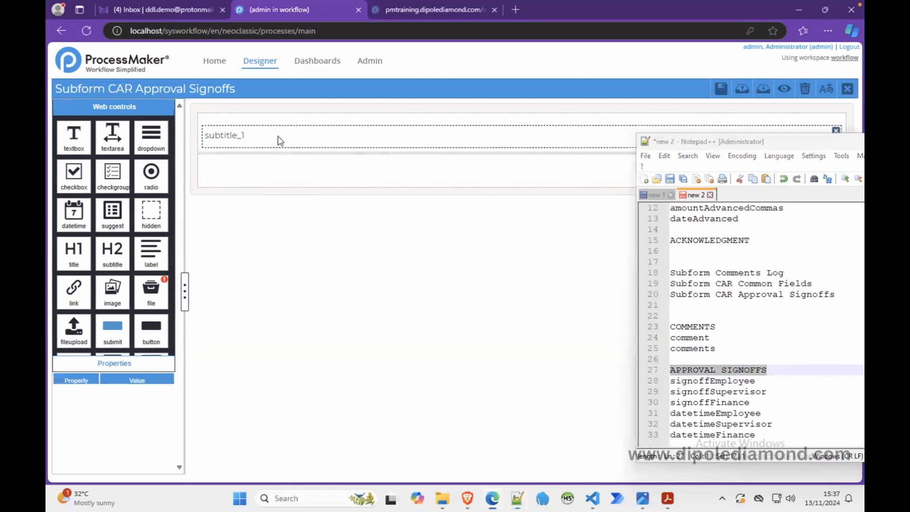
double_click(145, 179)
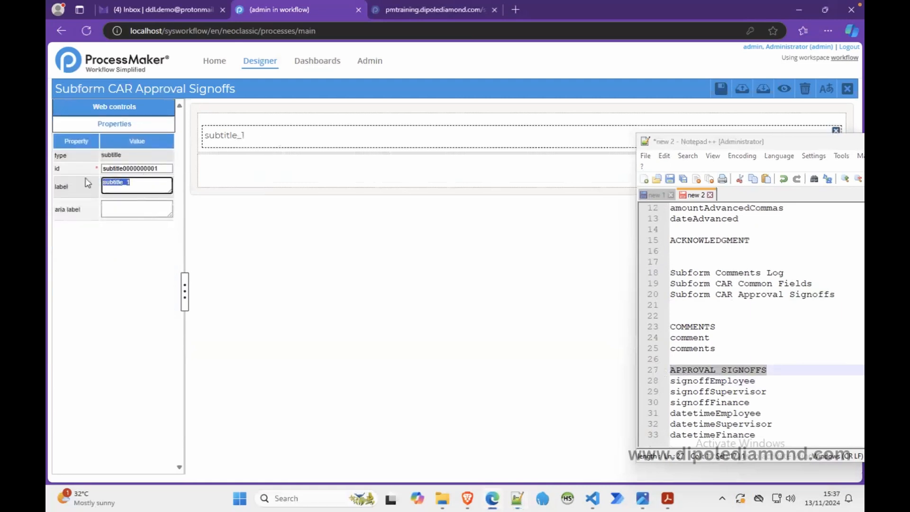
key(ctrl+v)
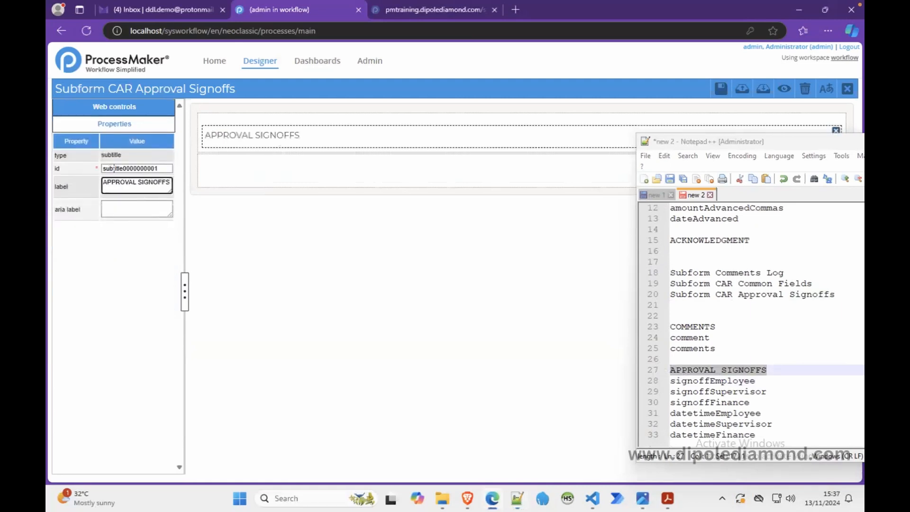
double_click(113, 169)
text(sec)
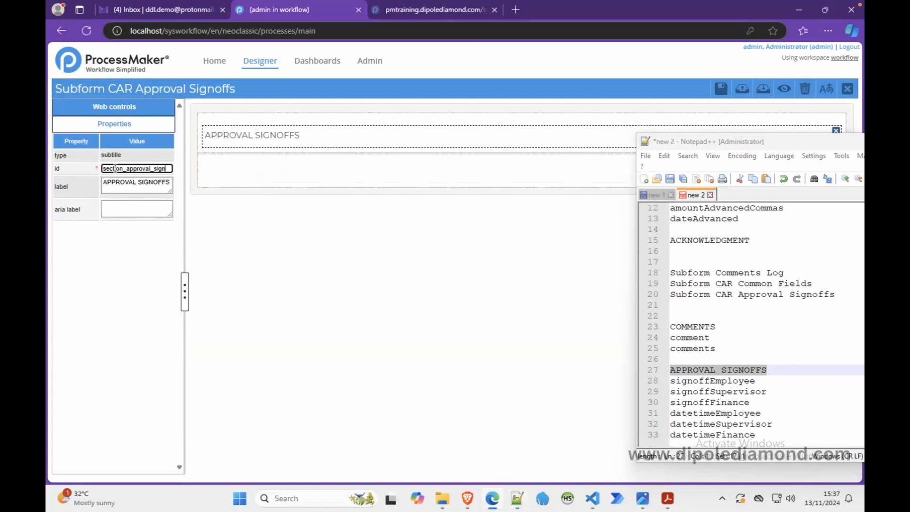
Step: Split the empty row below the APPROVAL SIGNOFFS subtitle into two equal columns with a col-span of 6 6
click(223, 176)
double_click(142, 169)
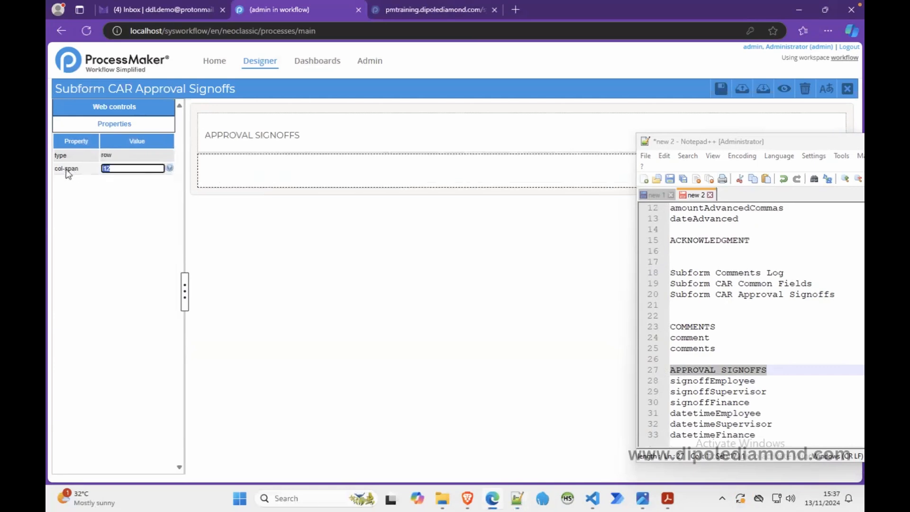
click(250, 186)
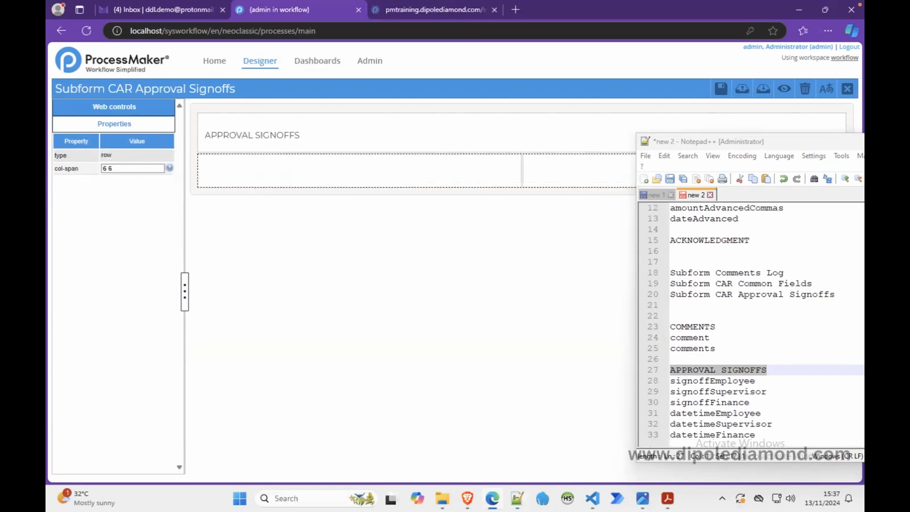
Step: Add a textbox to the first column of the split row with the variable signoffEmployee copied from the notes
double_click(719, 381)
key(ctrl+c)
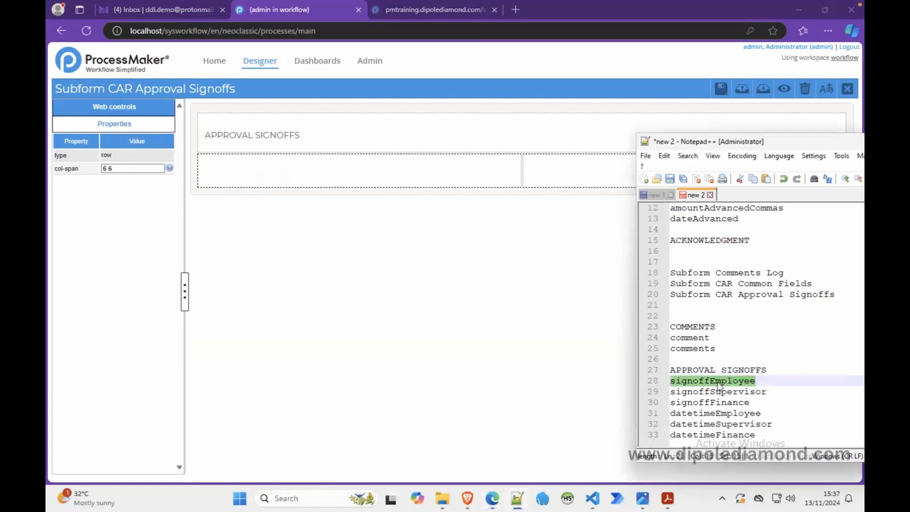
click(159, 109)
drag(73, 140, 213, 175)
double_click(412, 164)
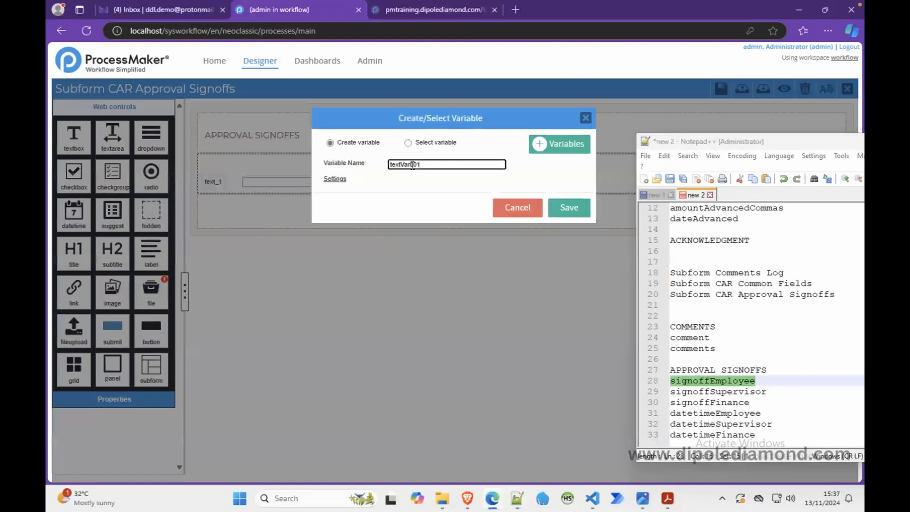
key(ctrl+v)
click(568, 207)
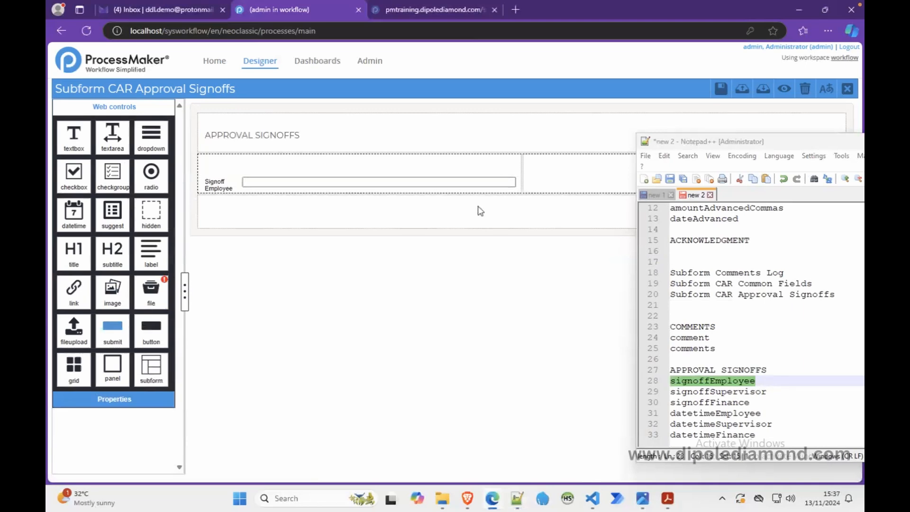
Step: Set the next row's col-span to 6 6 and add a textbox in its first column with the variable signoffSupervisor from the notes
double_click(704, 391)
key(ctrl+c)
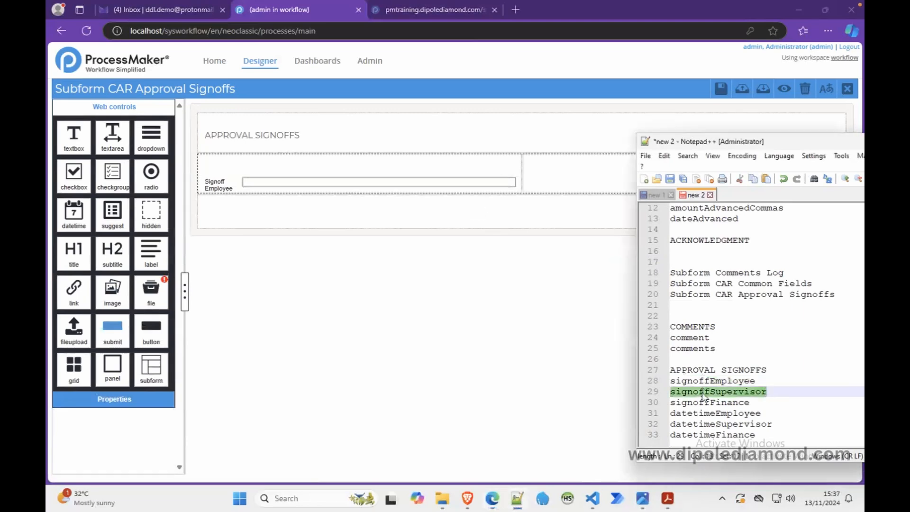
click(402, 219)
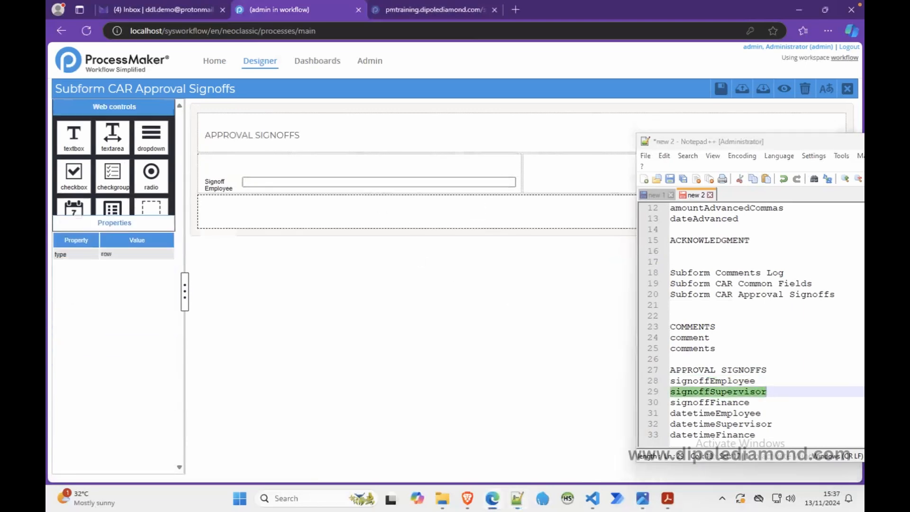
double_click(123, 169)
text(6 6)
click(228, 211)
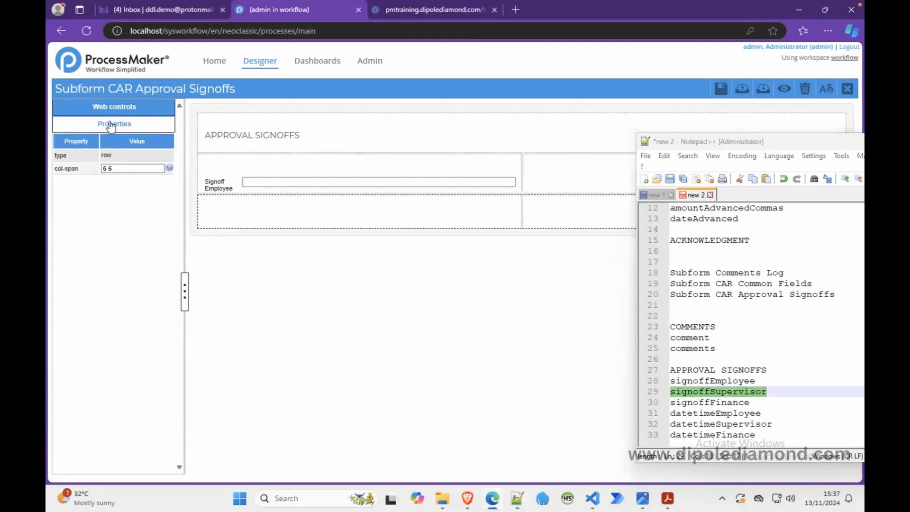
click(114, 107)
drag(78, 141, 233, 203)
double_click(395, 163)
key(ctrl+v)
click(571, 208)
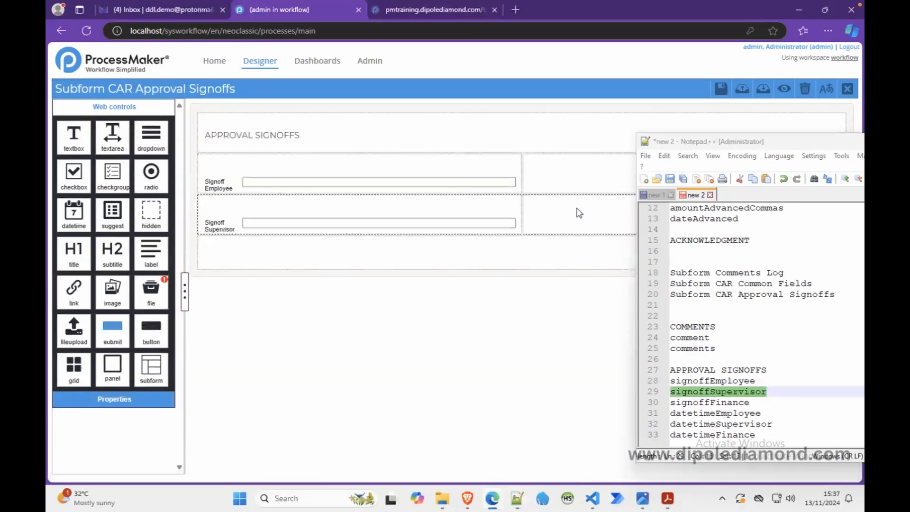
Step: Set the third field row's col-span to 6 6 and add a textbox in its first column with the variable signoffFinance from the notes
double_click(733, 402)
key(ctrl+c)
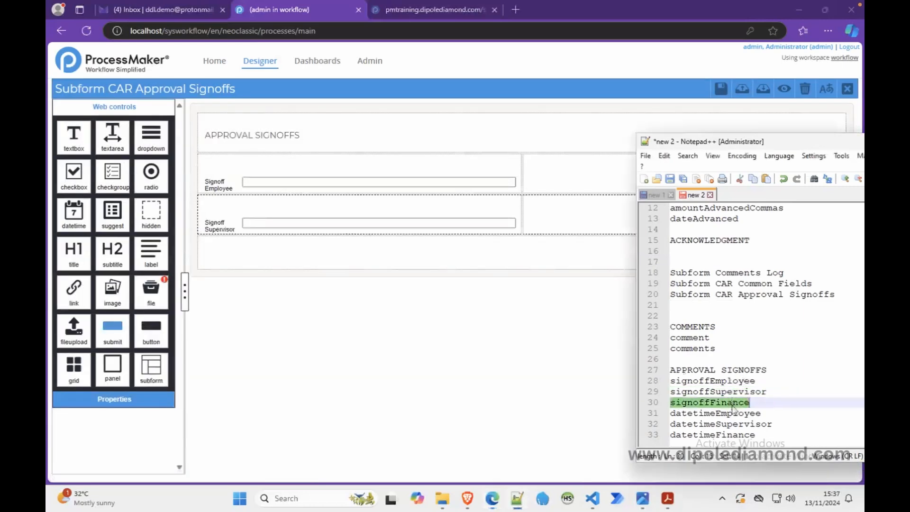
click(407, 267)
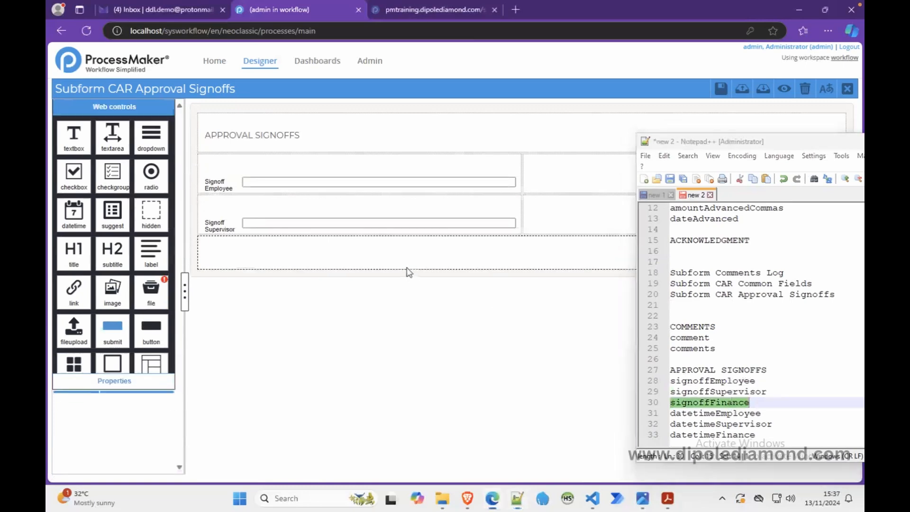
double_click(116, 169)
click(266, 258)
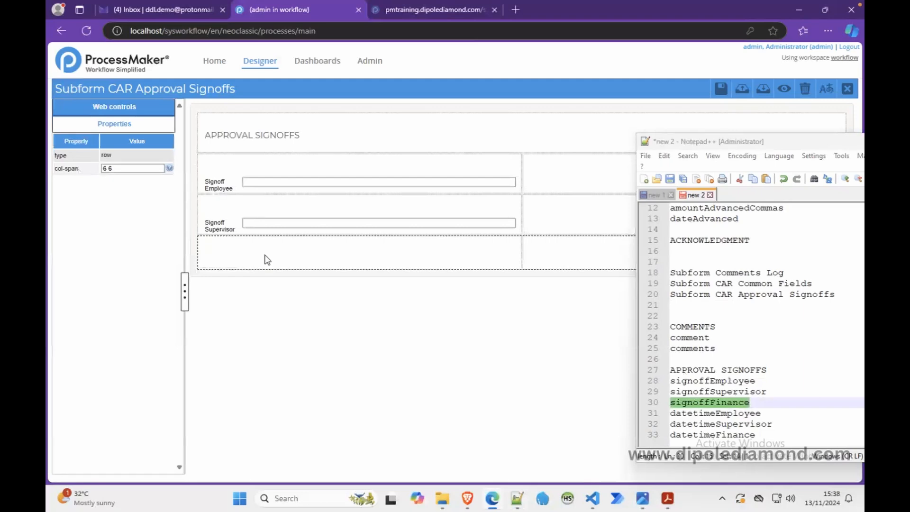
click(102, 109)
drag(73, 135, 238, 251)
key(ctrl+v)
click(574, 208)
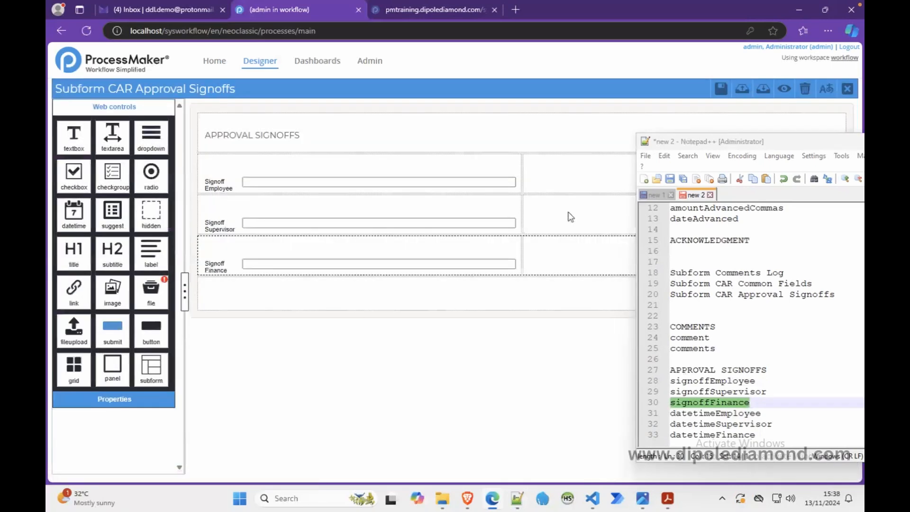
Step: Add a textbox beside Signoff Employee with the variable datetimeEmployee copied from the notes
double_click(707, 414)
key(ctrl+c)
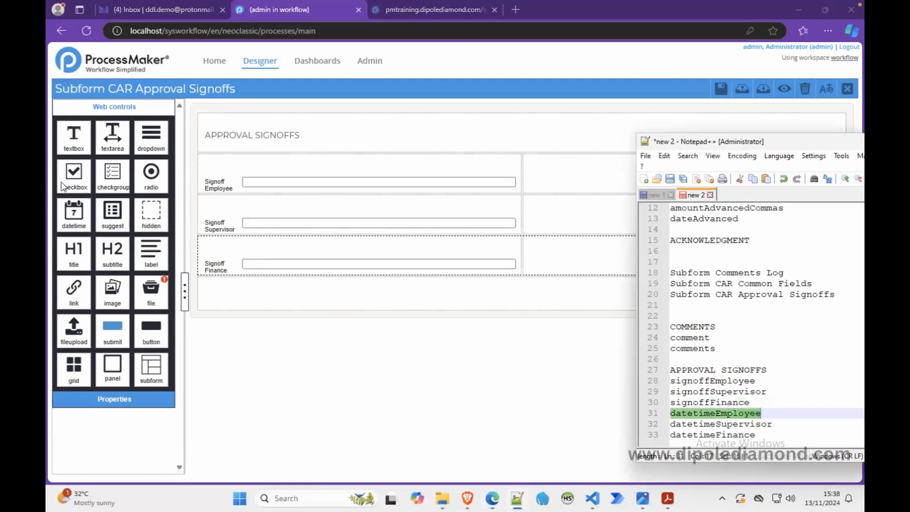
click(80, 144)
drag(80, 145, 563, 179)
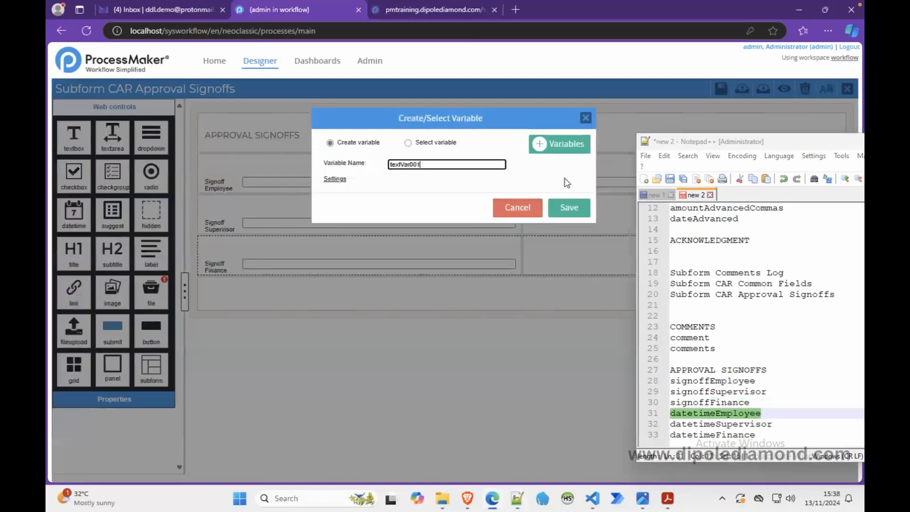
double_click(408, 162)
key(ctrl+v)
click(571, 208)
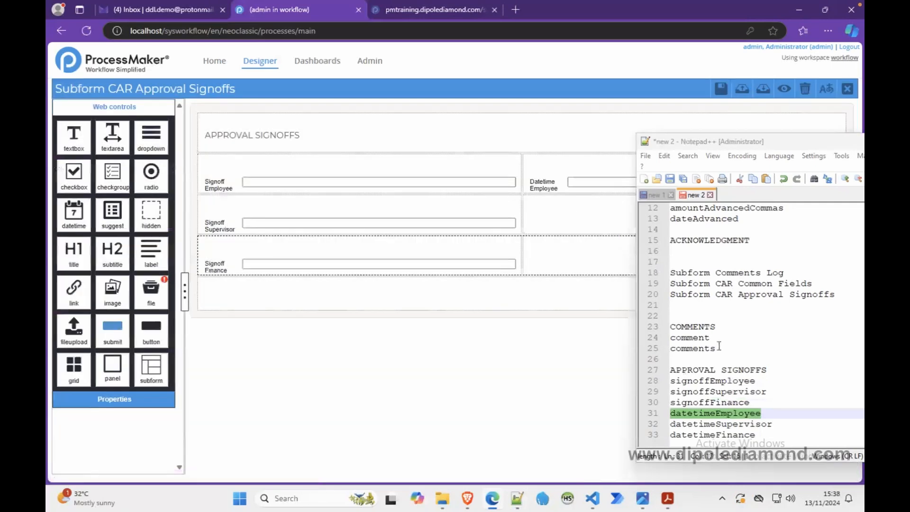
Step: Add a textbox beside Signoff Supervisor with the variable datetimeSupervisor copied from the notes
double_click(701, 424)
key(ctrl+c)
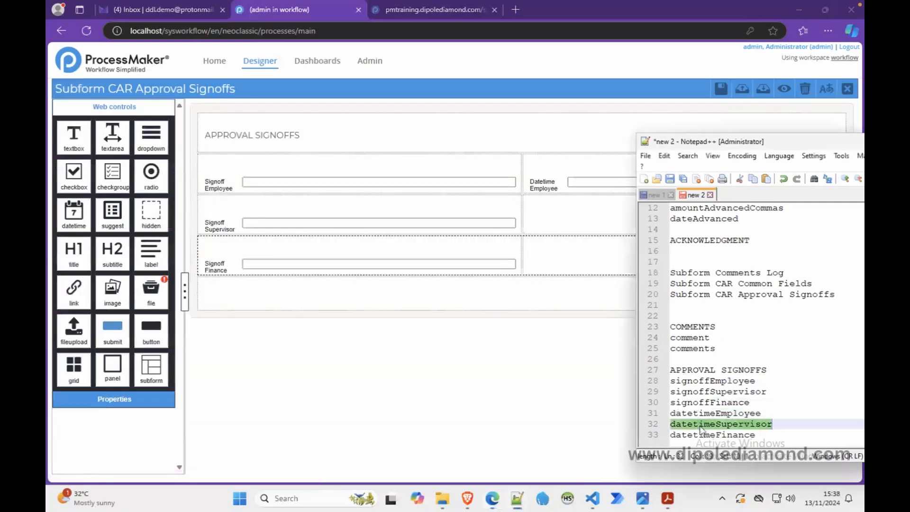
drag(81, 149, 540, 218)
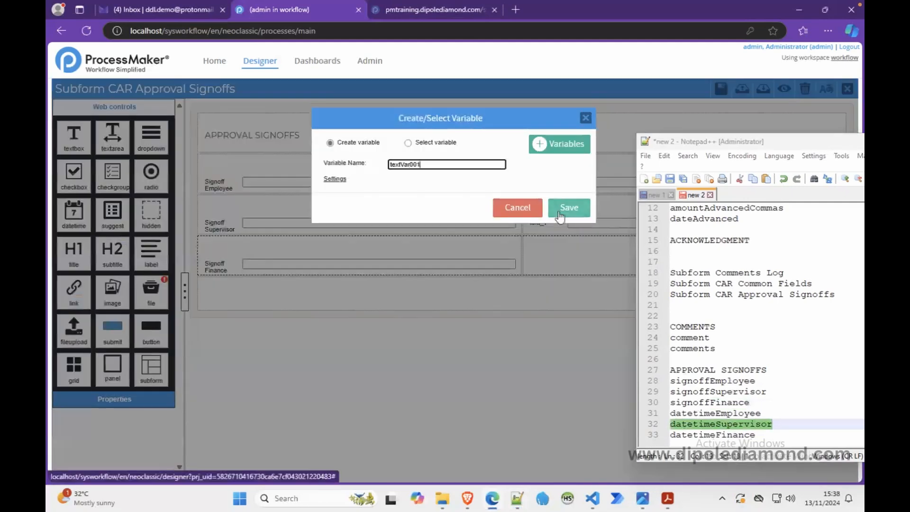
double_click(412, 165)
key(ctrl+v)
click(568, 208)
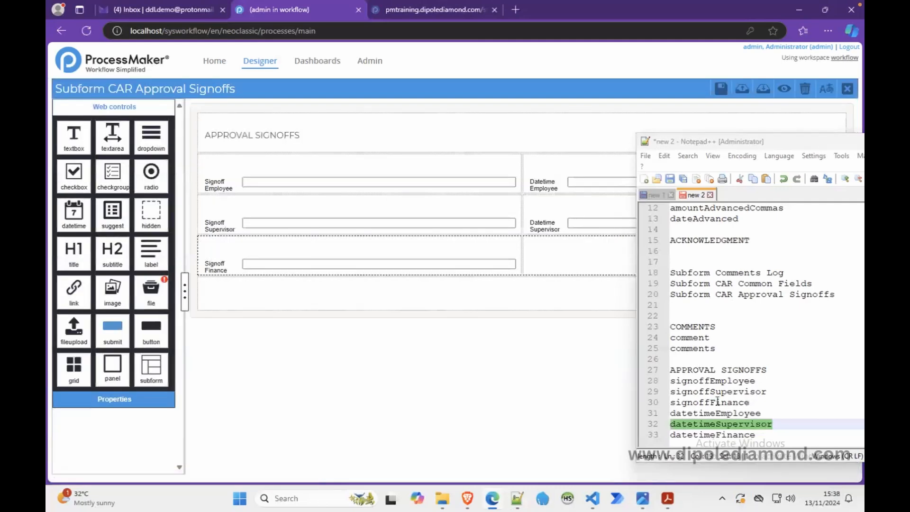
Step: Add a textbox beside Signoff Finance with the variable datetimeFinance copied from the notes
double_click(712, 435)
key(ctrl+c)
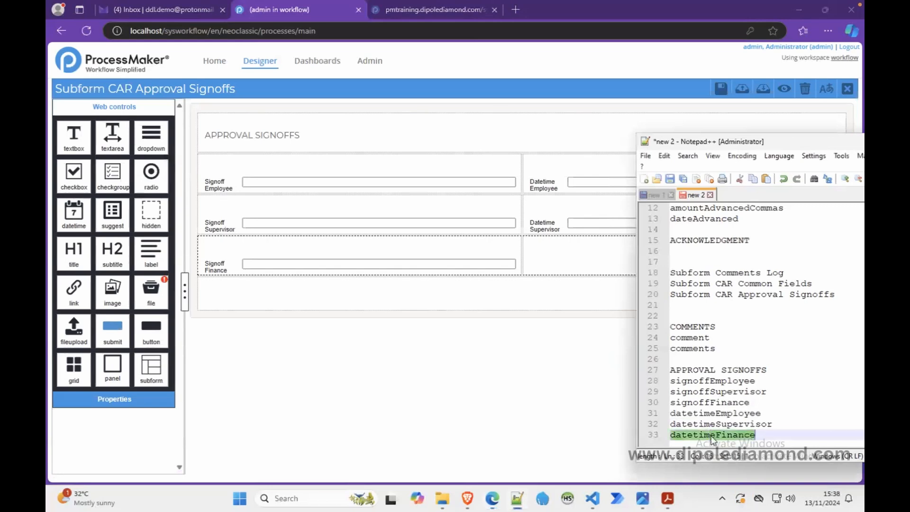
drag(74, 135, 562, 256)
double_click(402, 165)
key(ctrl+v)
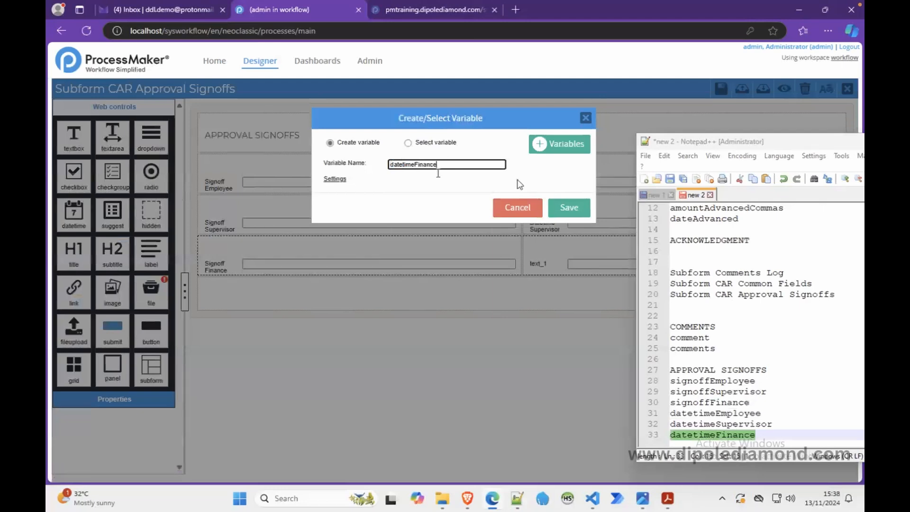
click(577, 209)
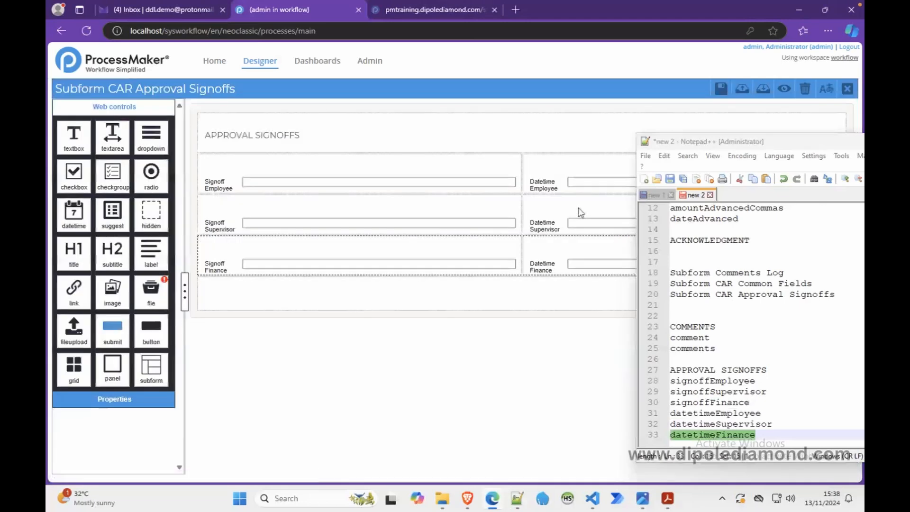
Step: Clear the notes away from the form, preview the approval signoffs layout, and return to the form designer
click(560, 187)
drag(789, 143, 657, 142)
click(784, 141)
click(784, 90)
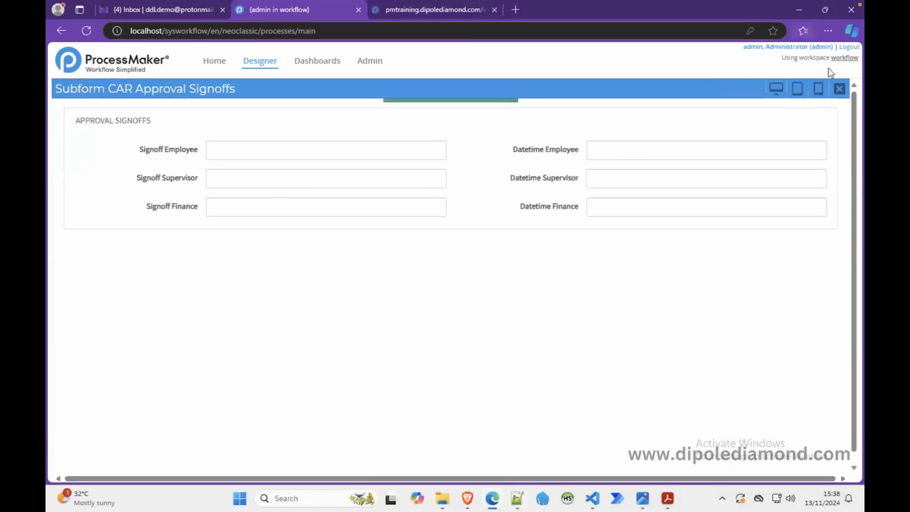
click(839, 89)
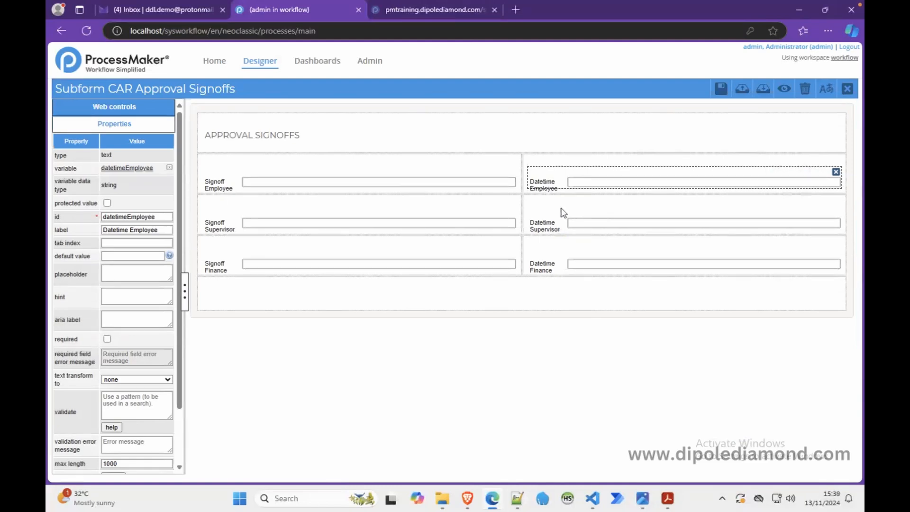
Step: Change the label of the datetimeEmployee field to "Date and Time"
drag(160, 231, 131, 232)
key(BackSpace)
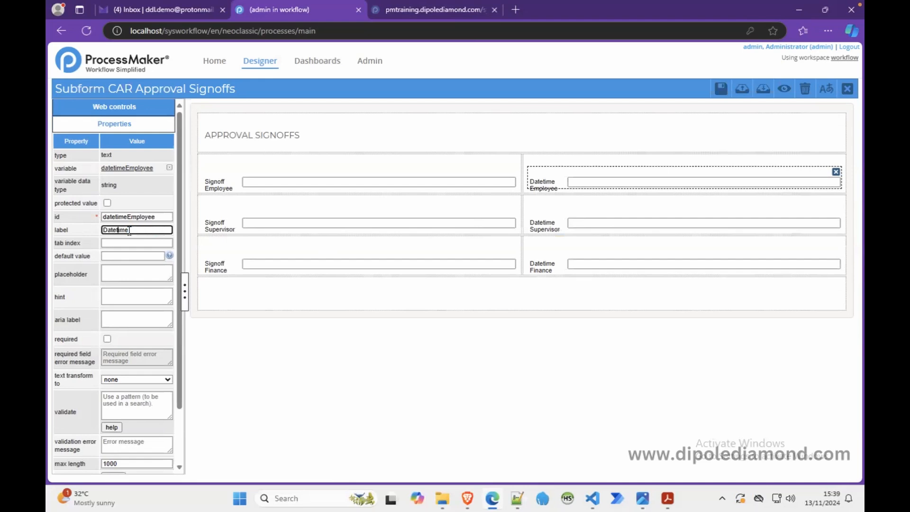
key(Delete)
text(and T)
key(Delete)
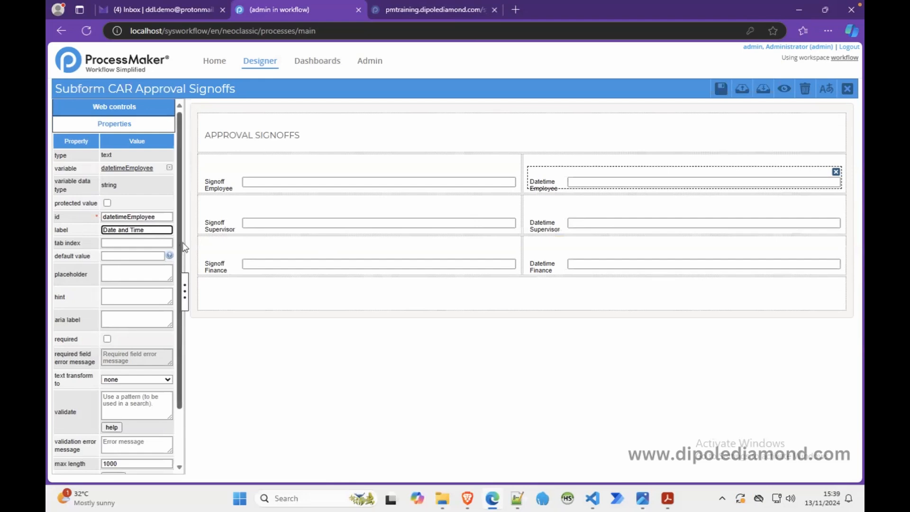
Step: Copy the "Date and Time" label to the datetimeSupervisor and datetimeFinance fields
drag(162, 230, 71, 230)
key(ctrl+c)
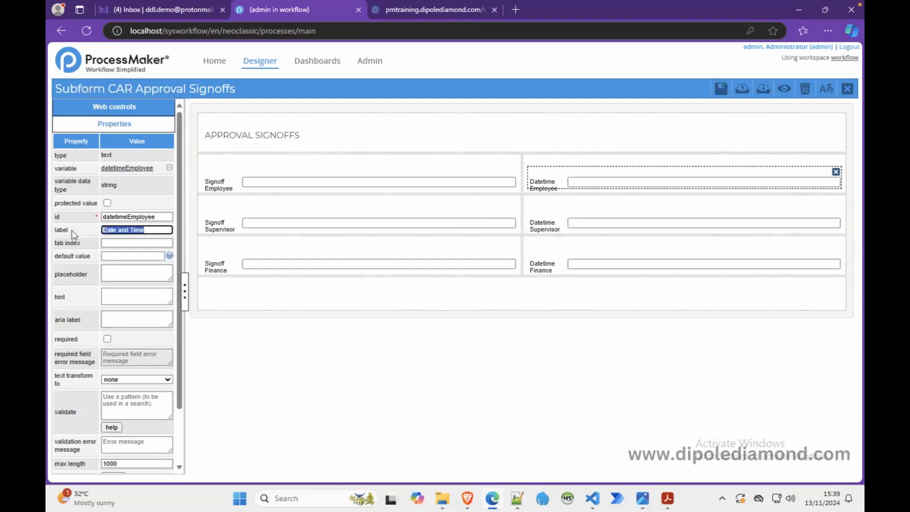
click(650, 222)
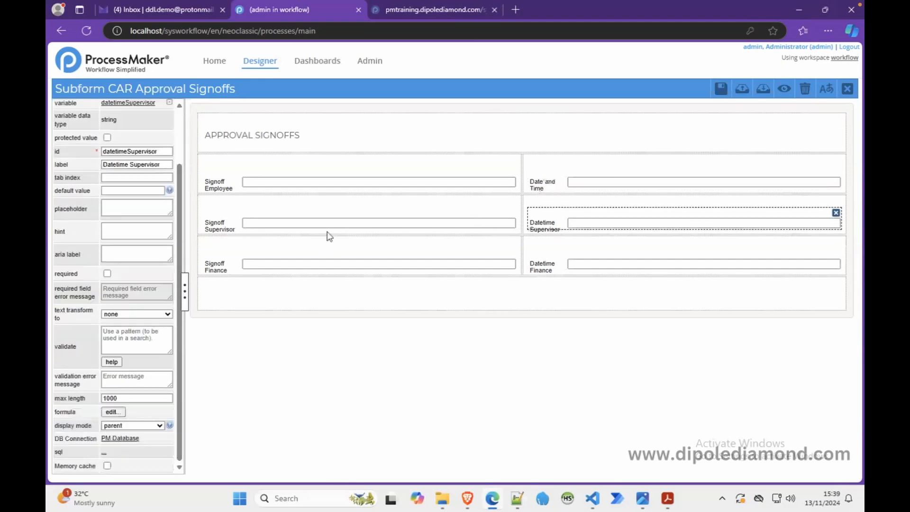
triple_click(128, 165)
key(ctrl+v)
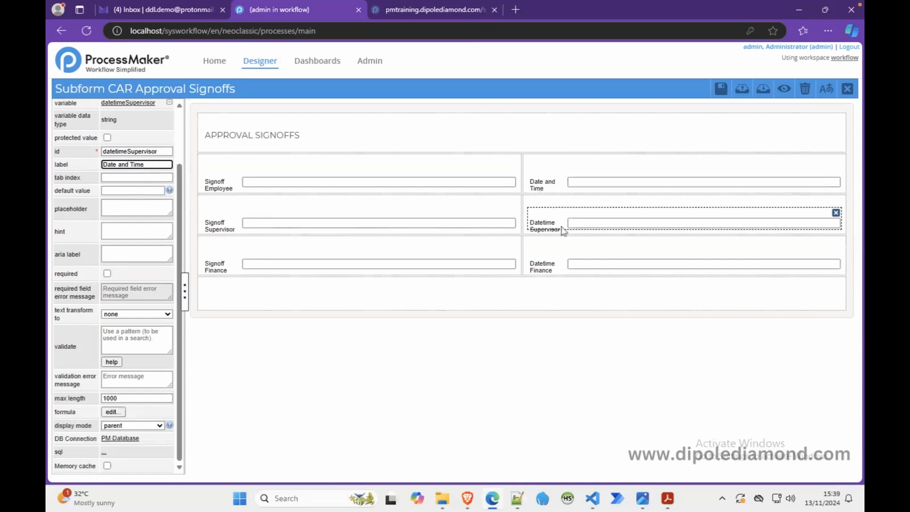
click(580, 262)
triple_click(146, 166)
triple_click(147, 165)
key(ctrl+v)
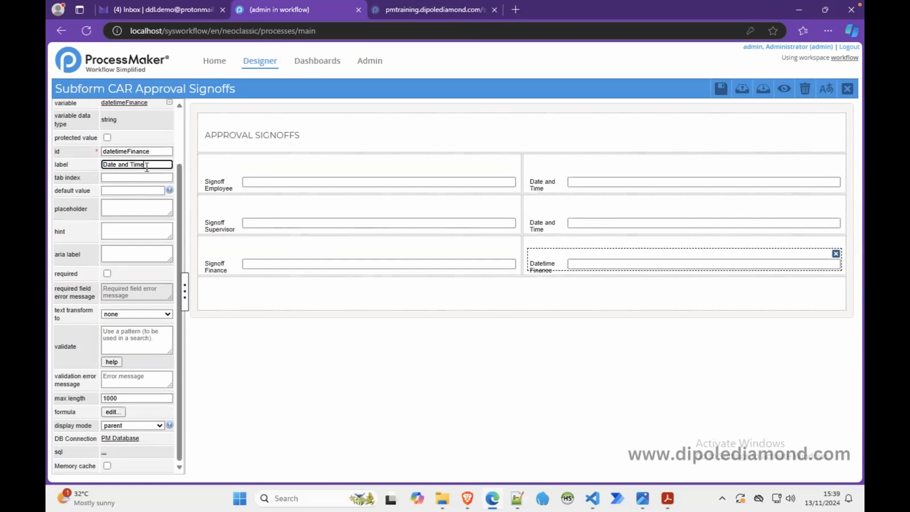
Step: Set the display mode of all three Date and Time fields to disabled and preview the form
click(137, 425)
click(121, 408)
click(537, 220)
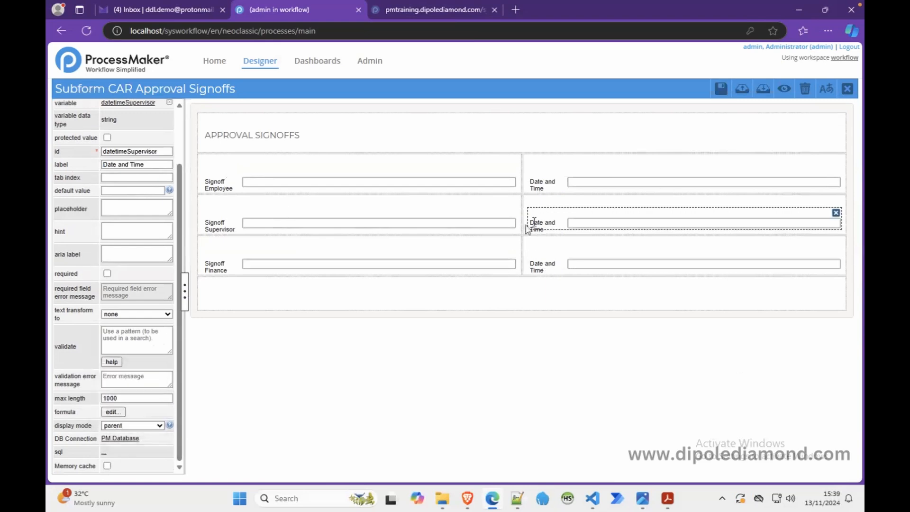
click(143, 425)
click(137, 411)
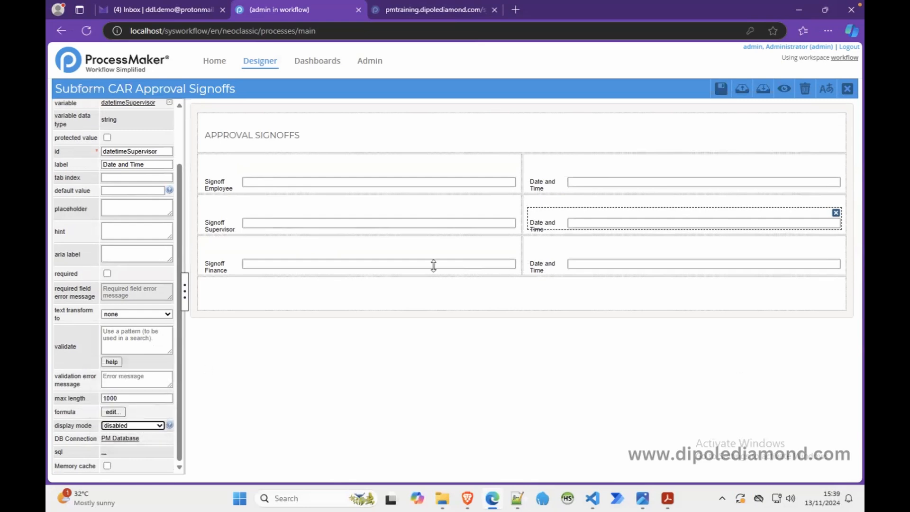
click(595, 176)
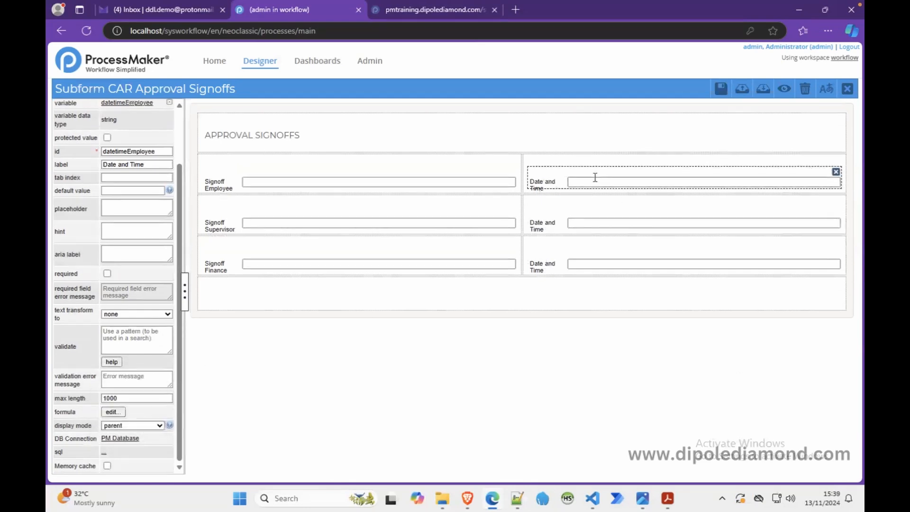
click(155, 425)
click(140, 410)
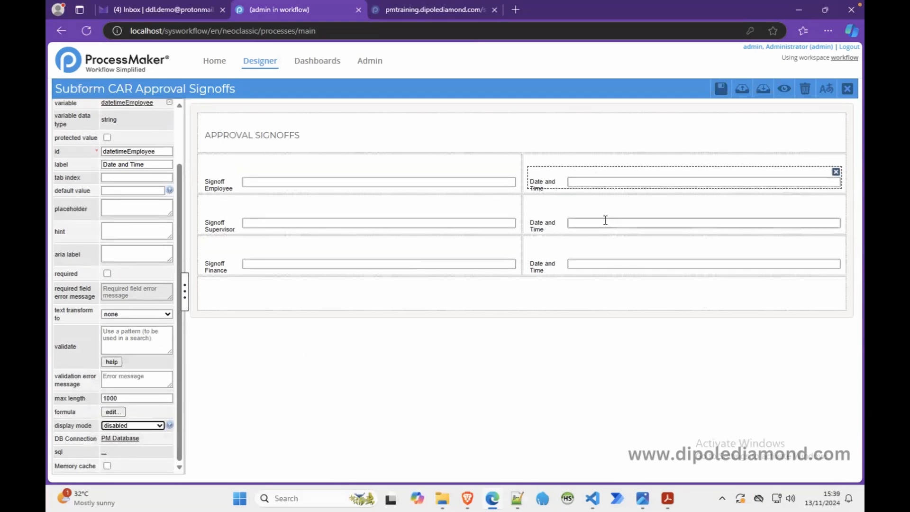
click(784, 90)
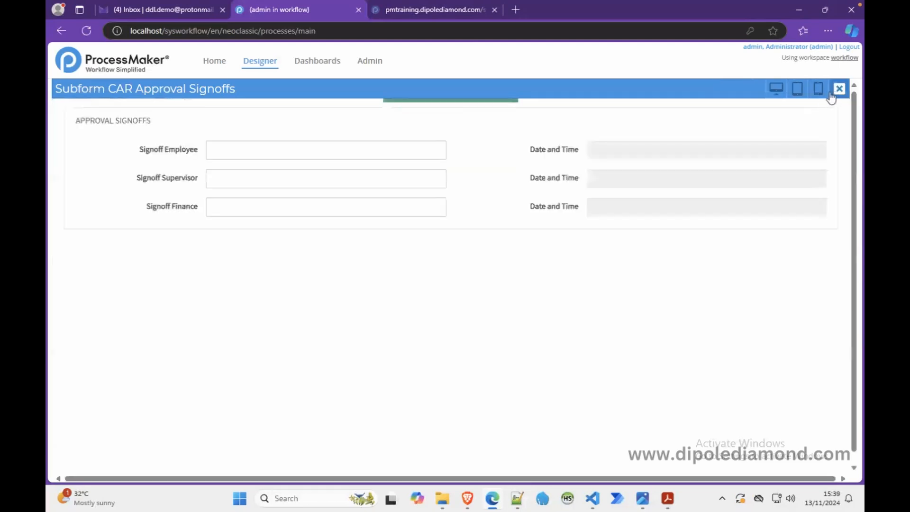
Step: Return to the form designer, set the whole approval signoffs form's display mode to disabled, and preview it
click(838, 90)
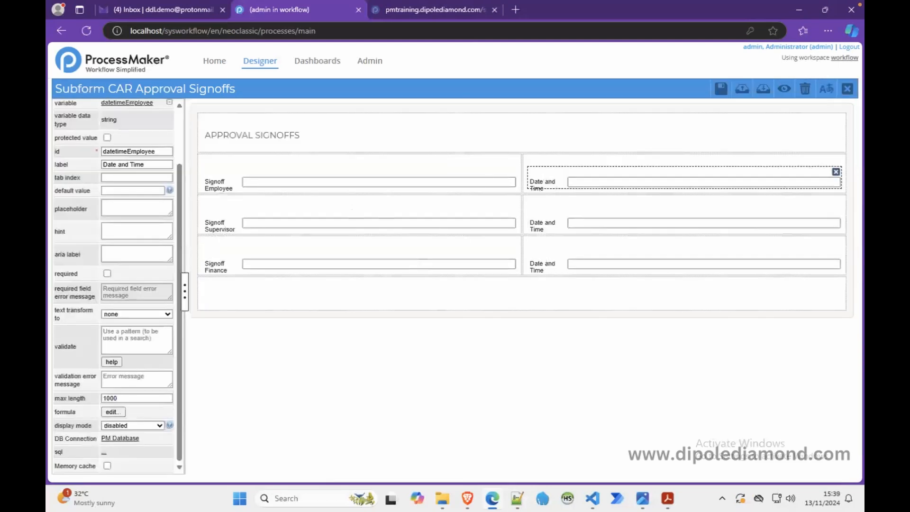
click(286, 111)
click(133, 219)
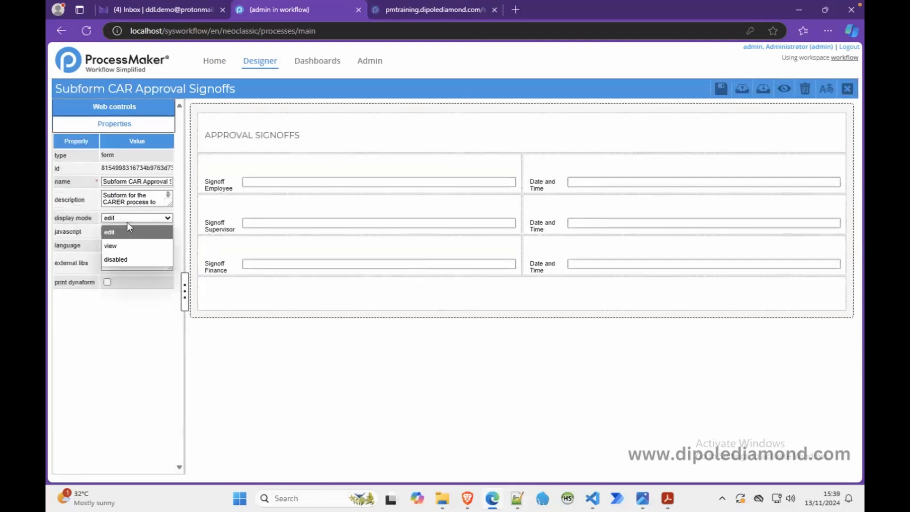
click(119, 259)
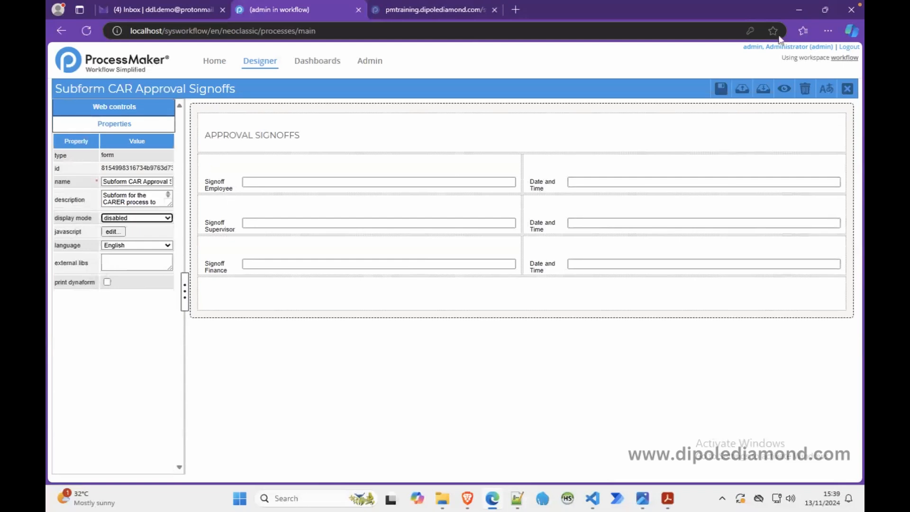
click(787, 89)
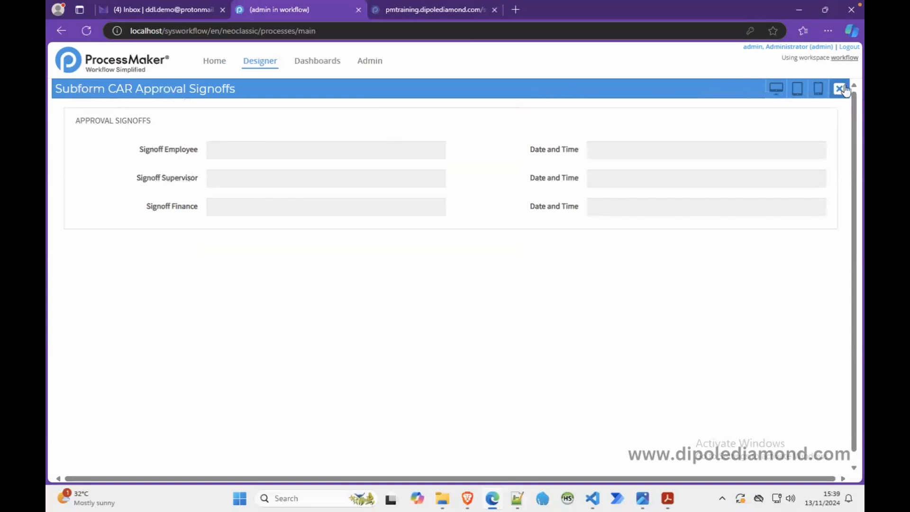
Step: Switch to Acrobat, check the Requestor Name label in the Approval section of the cash advance PDF, and return to the preview
click(667, 498)
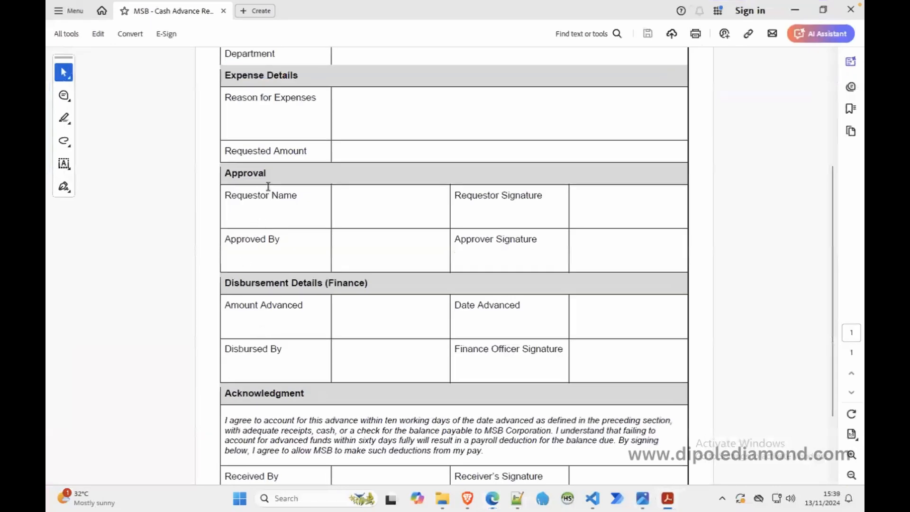
drag(297, 197, 225, 196)
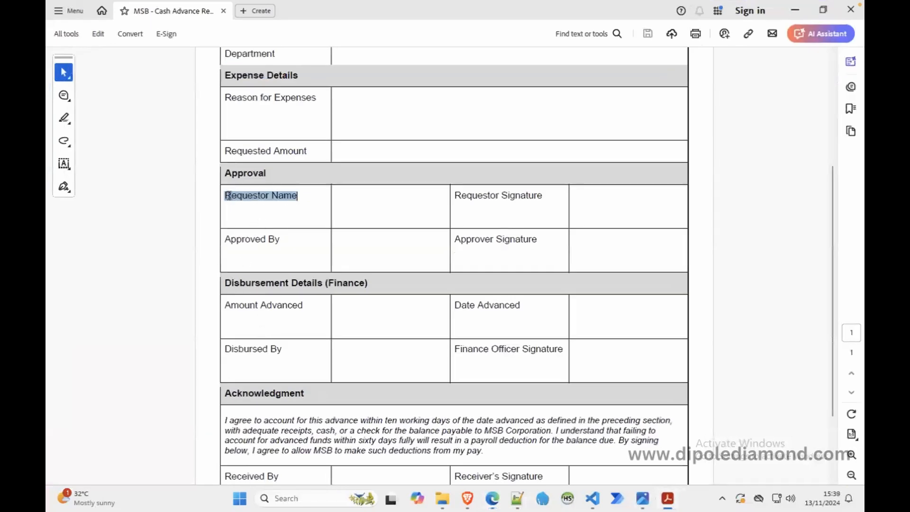
click(795, 9)
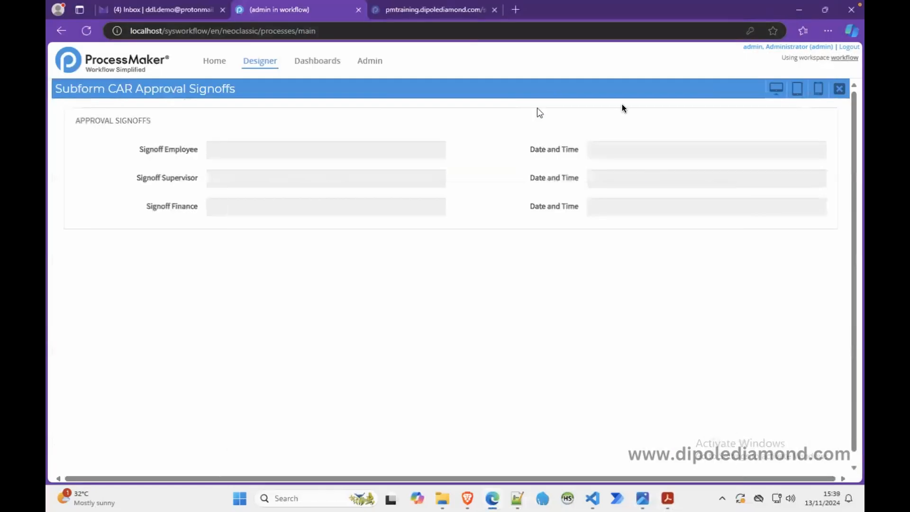
Step: Close the form preview and open the properties of the Signoff Employee field
click(846, 88)
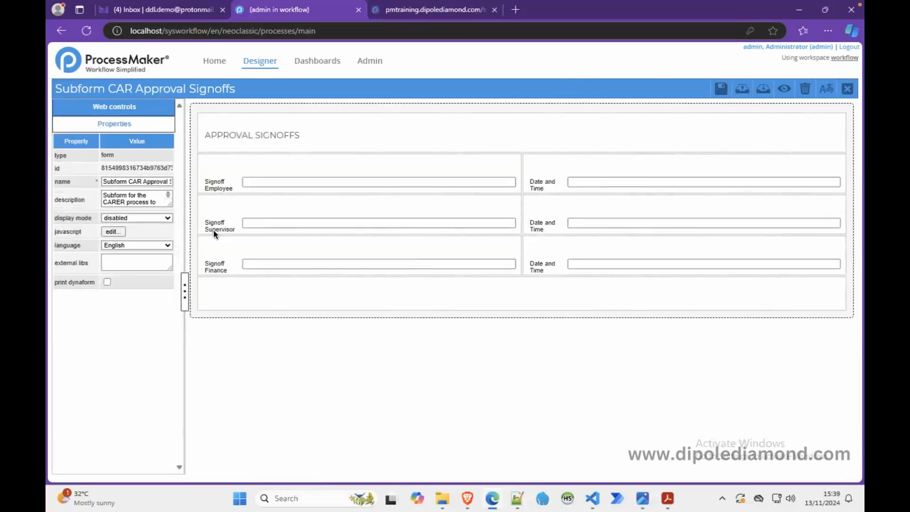
click(219, 186)
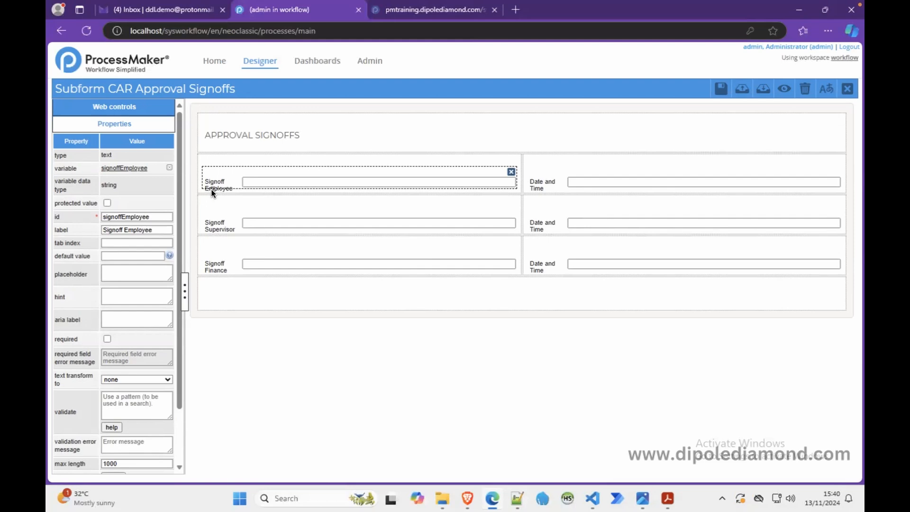
Step: Relabel the Signoff Employee field as "Cash Advance Request by"
drag(156, 229, 99, 230)
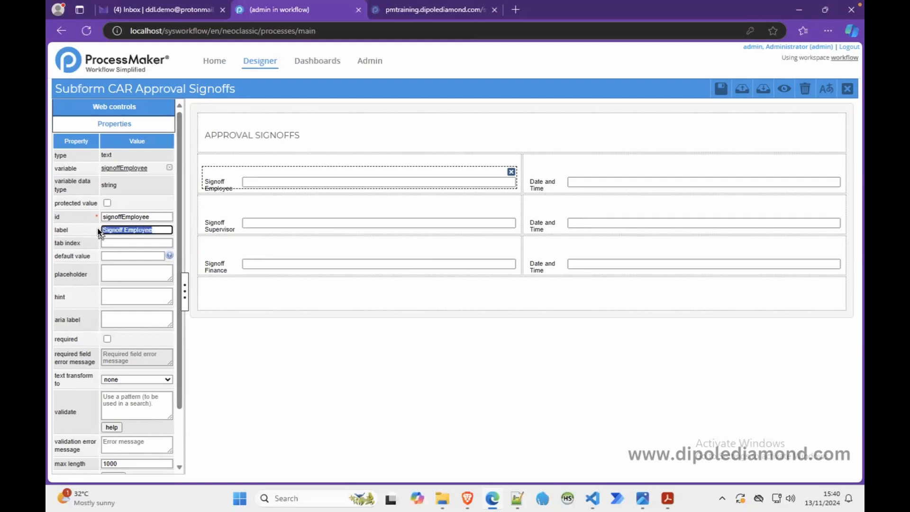
text(Cash Advance Request by)
Step: Relabel the Signoff Supervisor field as "Supervisor Approval by"
click(232, 224)
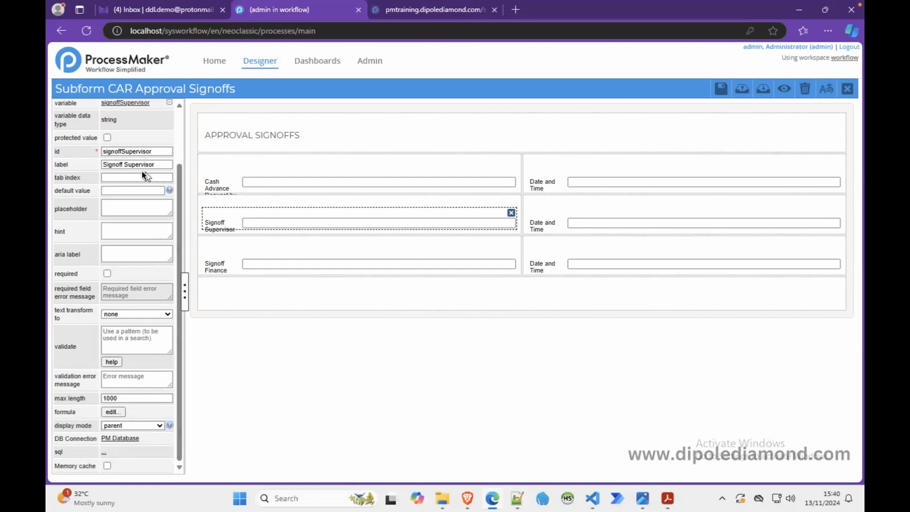
drag(124, 164, 100, 161)
key(BackSpace)
text(Approval by)
key(ctrl+shift+Left)
Step: Relabel the Signoff Finance field as "Finance Disbursement by" and check the approval signoffs form in preview
click(238, 263)
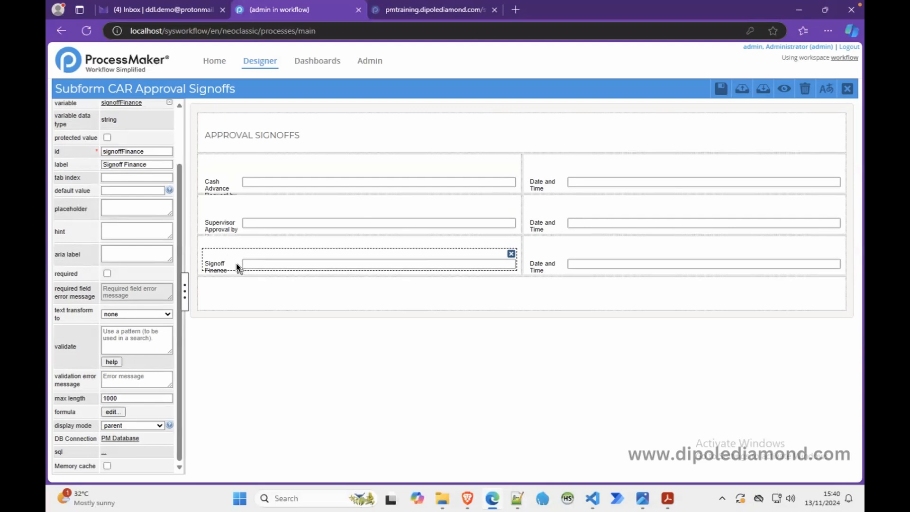
double_click(120, 166)
text(Disbursement by)
click(784, 89)
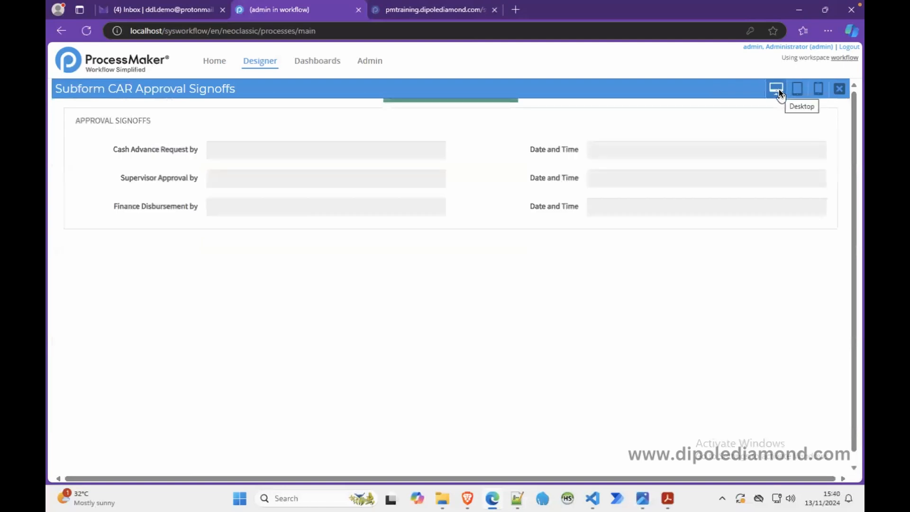
click(838, 86)
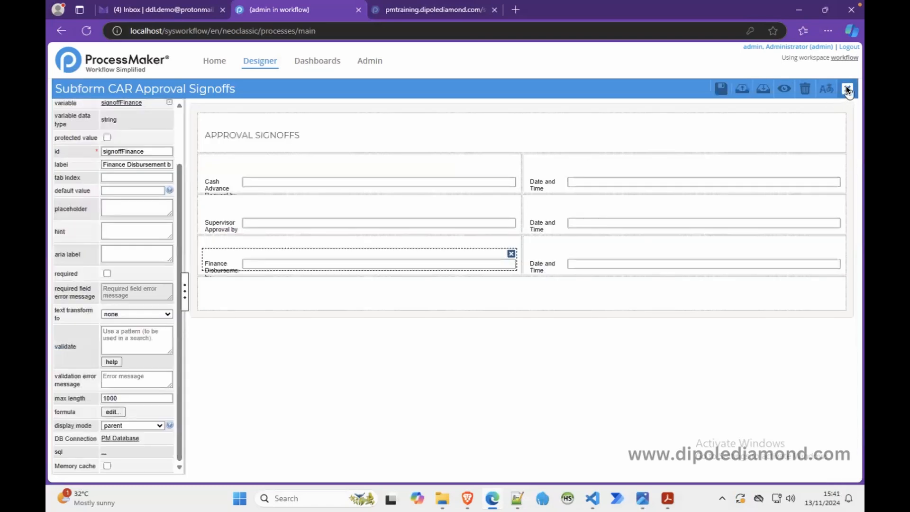
Step: Close the approval signoffs form and open the Subform Comments Log Dynaform for editing
click(846, 89)
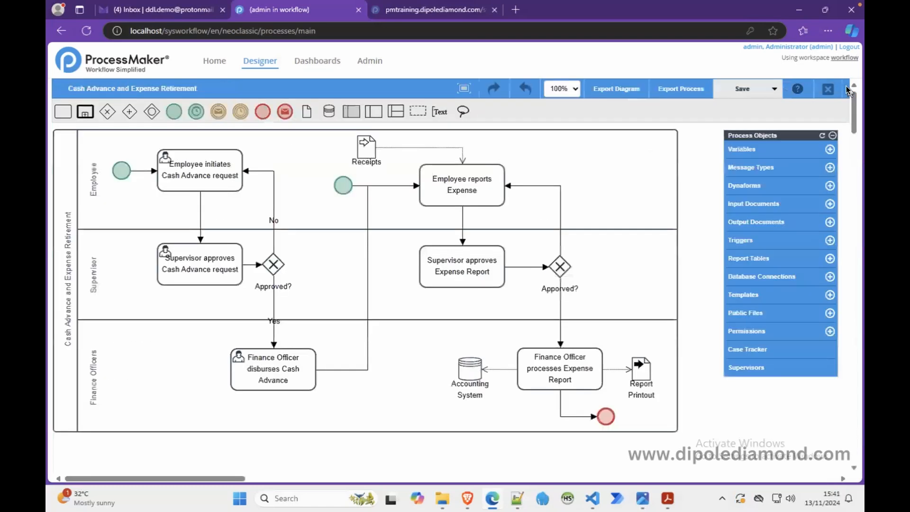
click(736, 185)
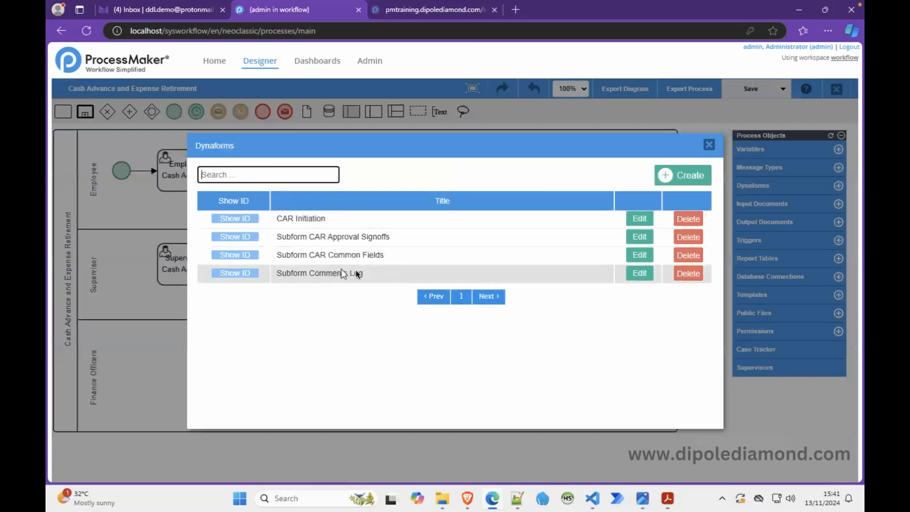
click(636, 272)
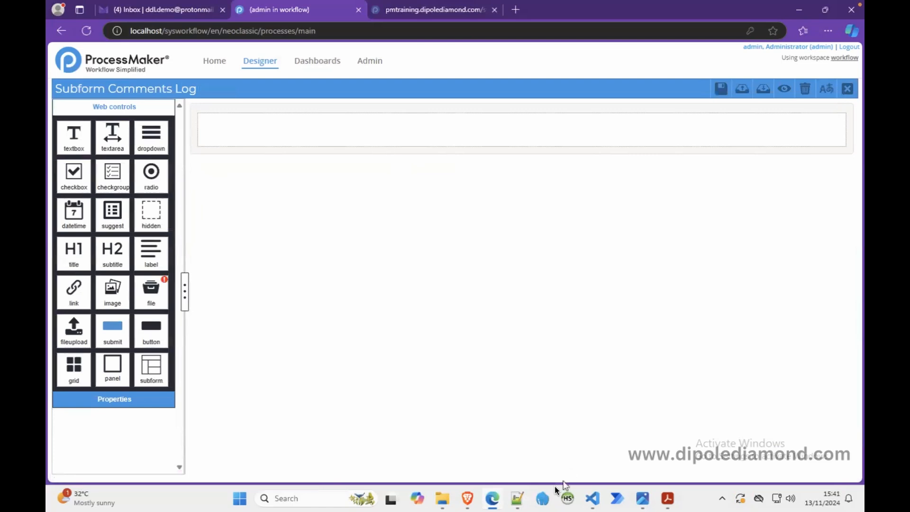
Step: Copy COMMENTS from the Notepad++ notes and add a subtitle with that label to the comments log form
click(516, 498)
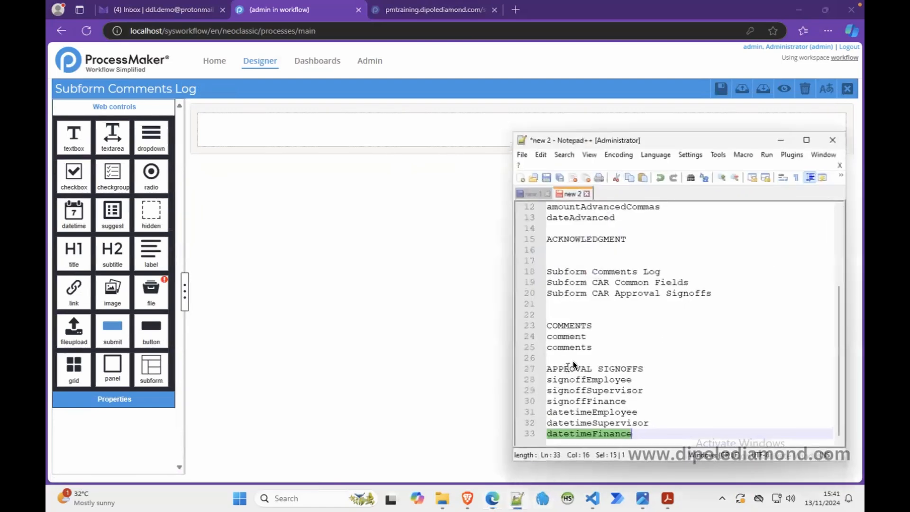
double_click(568, 326)
key(ctrl+c)
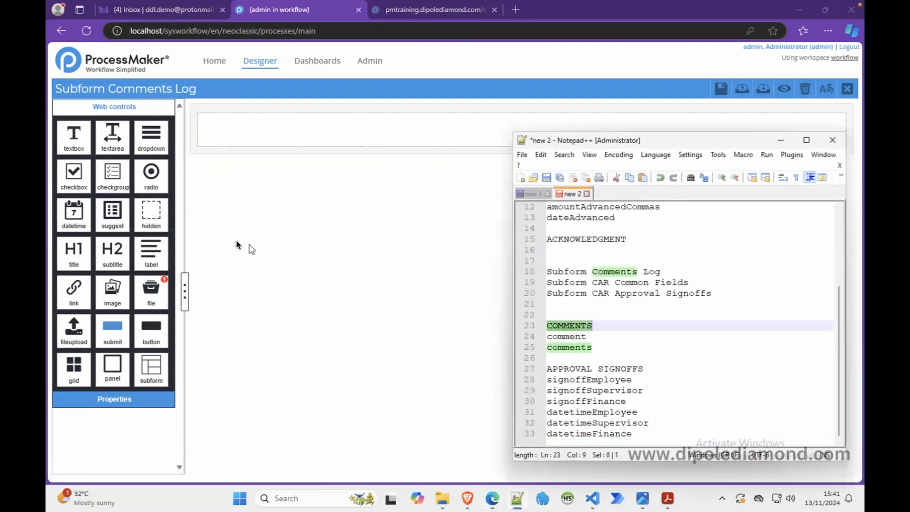
drag(116, 247, 242, 130)
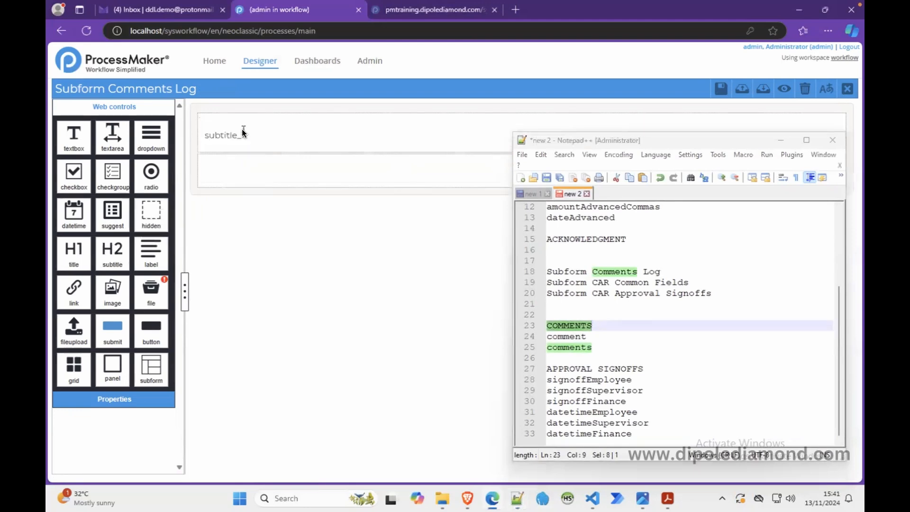
click(240, 138)
drag(142, 186, 85, 186)
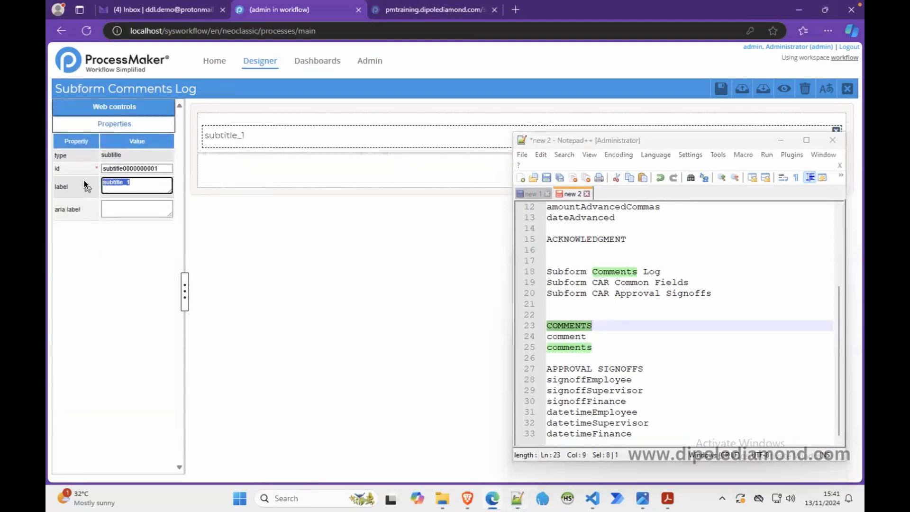
key(ctrl+v)
Step: Set the subtitle's id to section_comments_log and extend its label to COMMENTS LOG
double_click(119, 169)
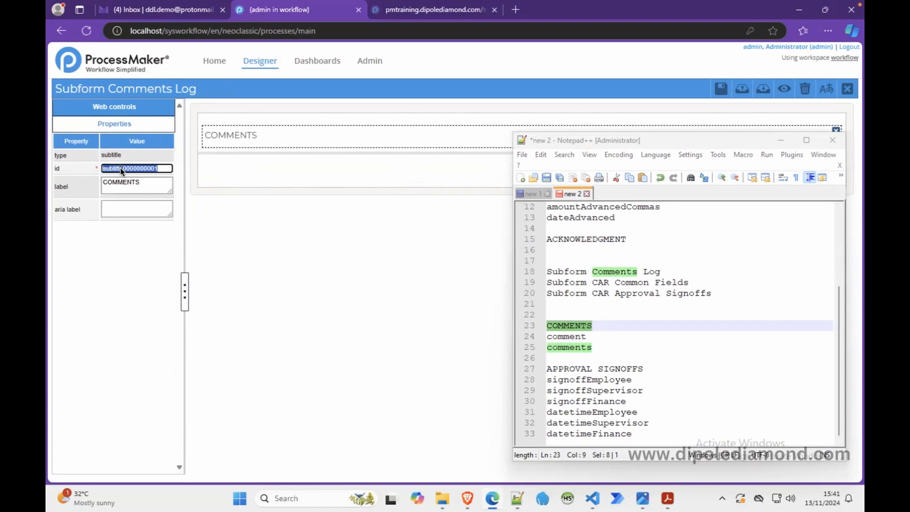
text(section)
text(_comments_log)
click(150, 182)
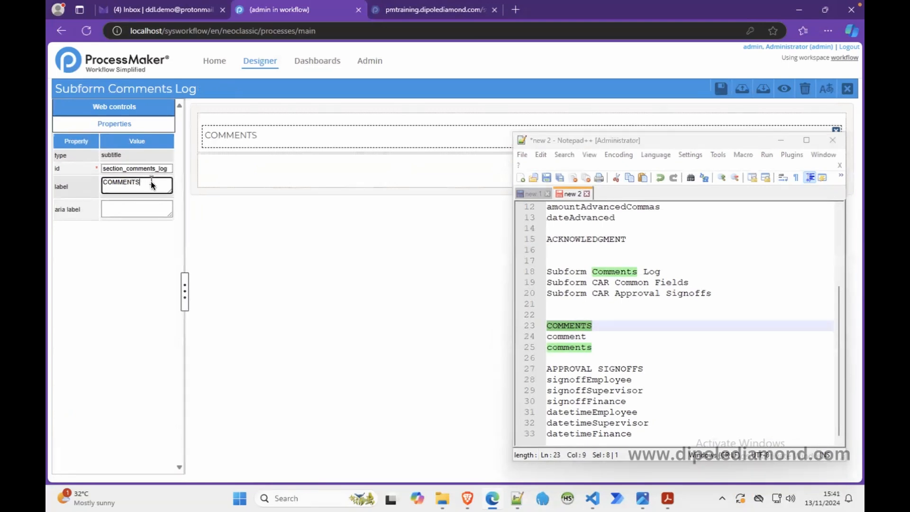
text(LOG)
Step: Restore the empty row below the subtitle to a col-span of 12 and confirm the column change
click(274, 175)
click(106, 168)
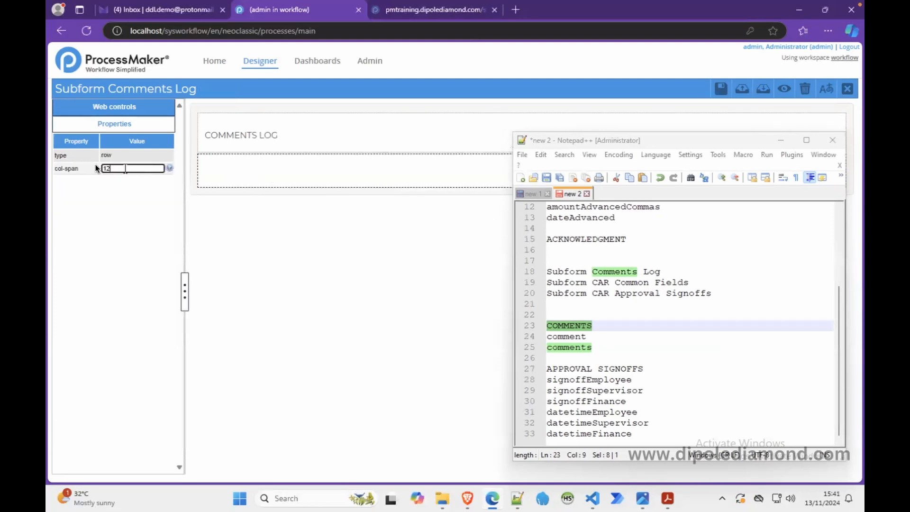
click(243, 171)
drag(141, 168, 79, 171)
text(12)
click(251, 172)
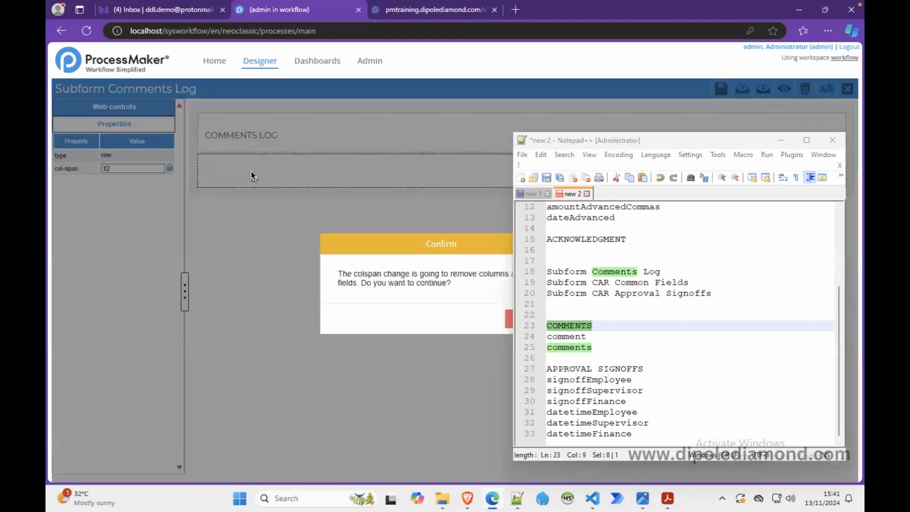
click(788, 140)
click(552, 318)
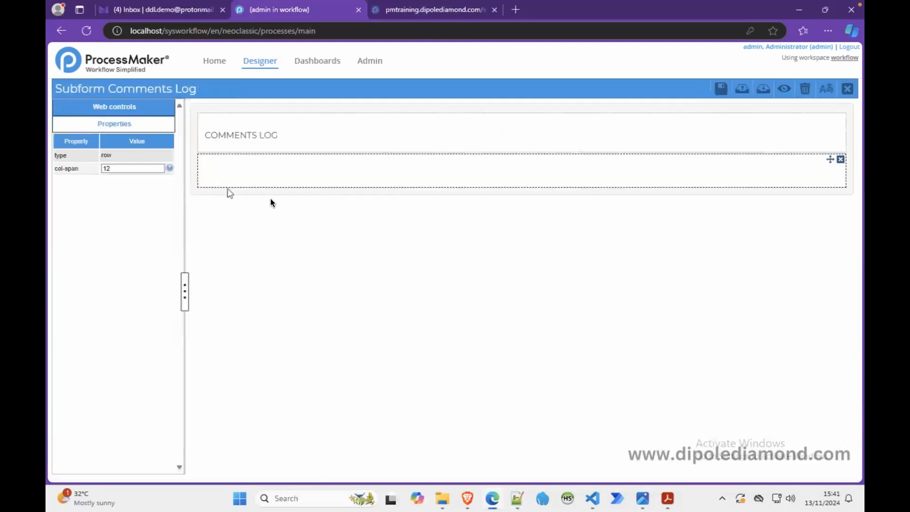
Step: Copy the comment name from the Notepad++ notes and add a textarea with a new variable named comment below the subtitle
click(517, 498)
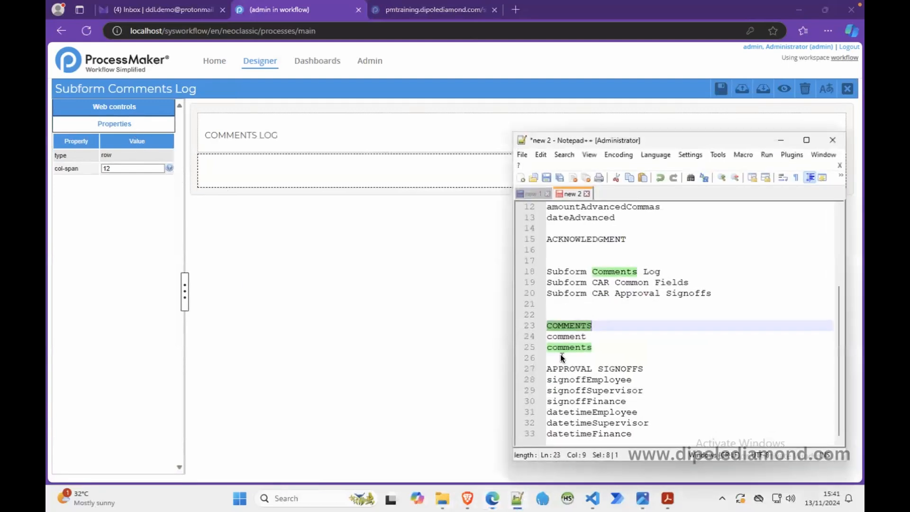
double_click(564, 336)
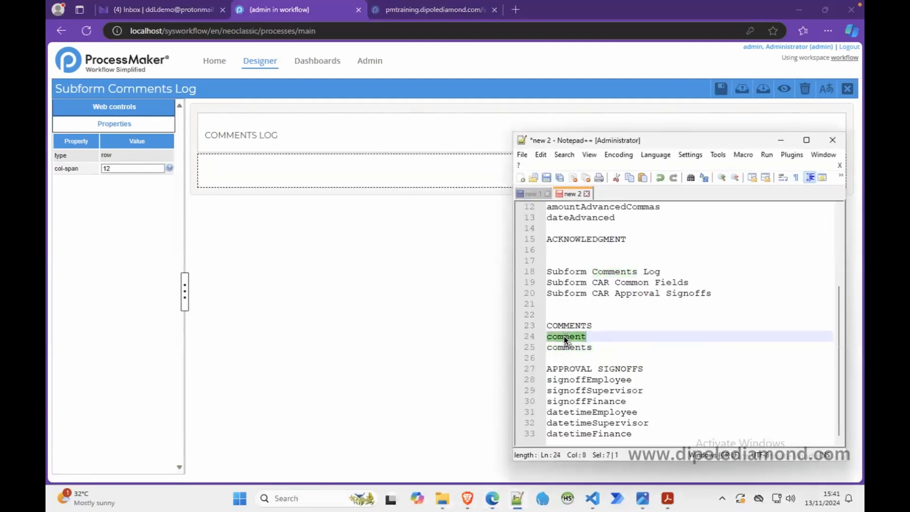
click(781, 140)
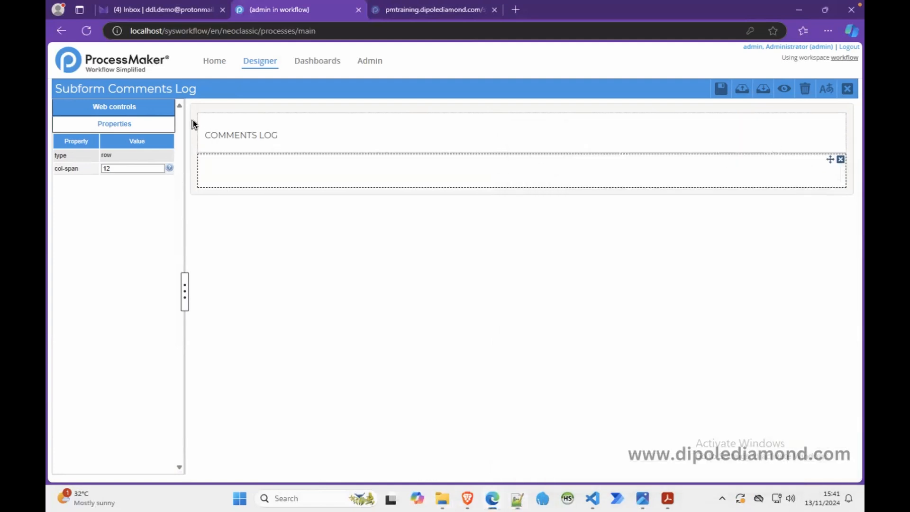
click(134, 108)
drag(113, 136, 290, 173)
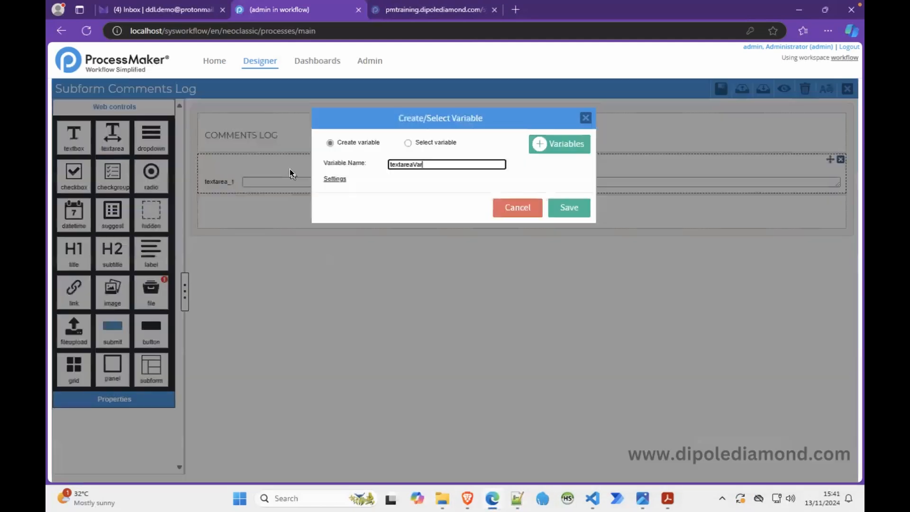
double_click(403, 162)
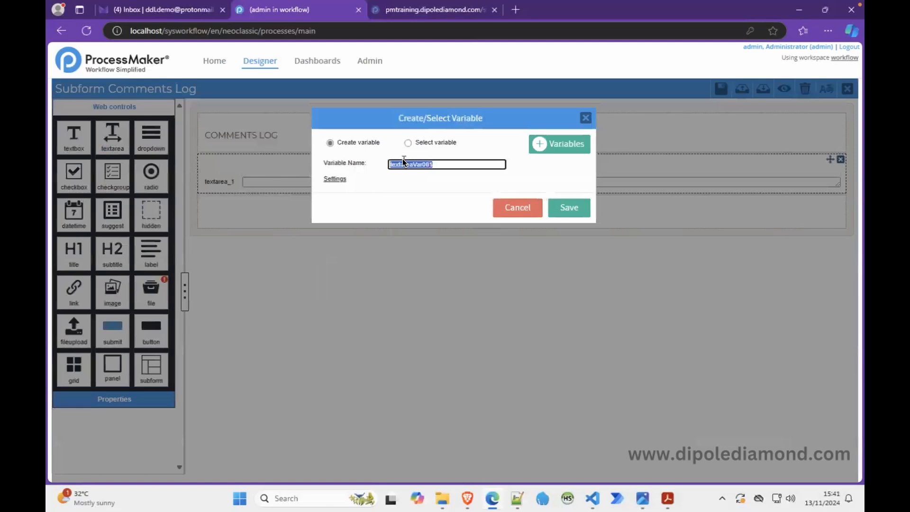
text(comment)
click(498, 144)
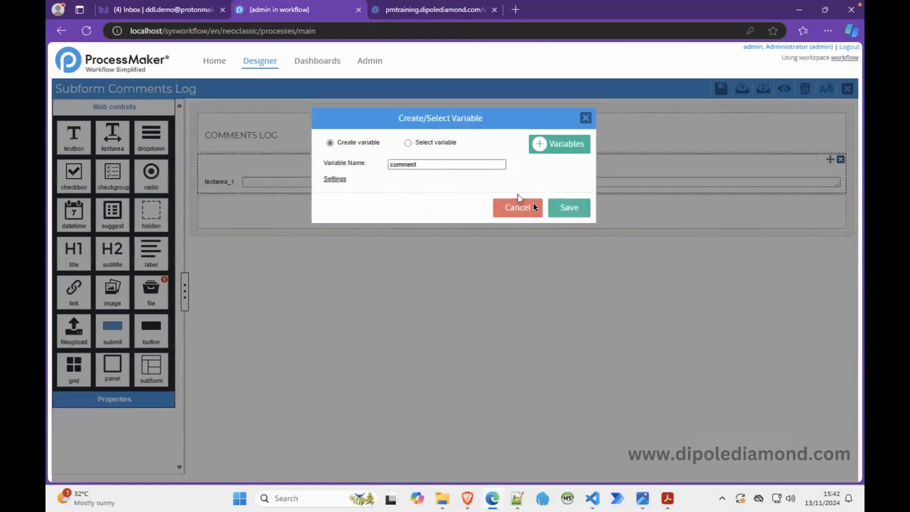
click(566, 205)
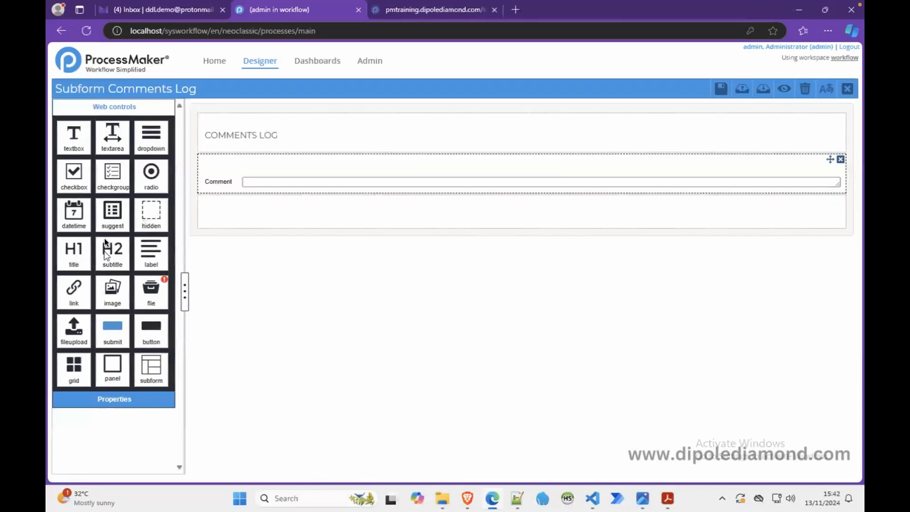
Step: Add a second textarea with a new variable named comments in the row below the Comment field
drag(113, 144, 239, 213)
double_click(413, 164)
text(commen)
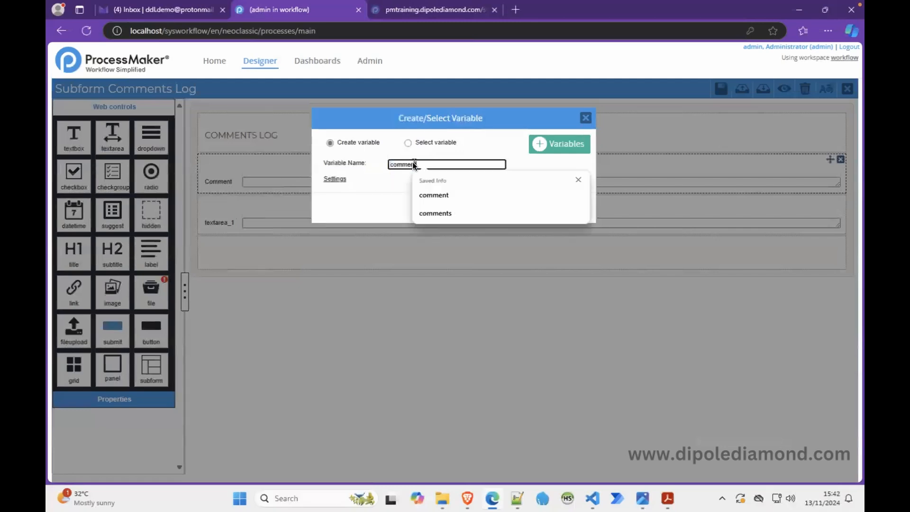
text(ts)
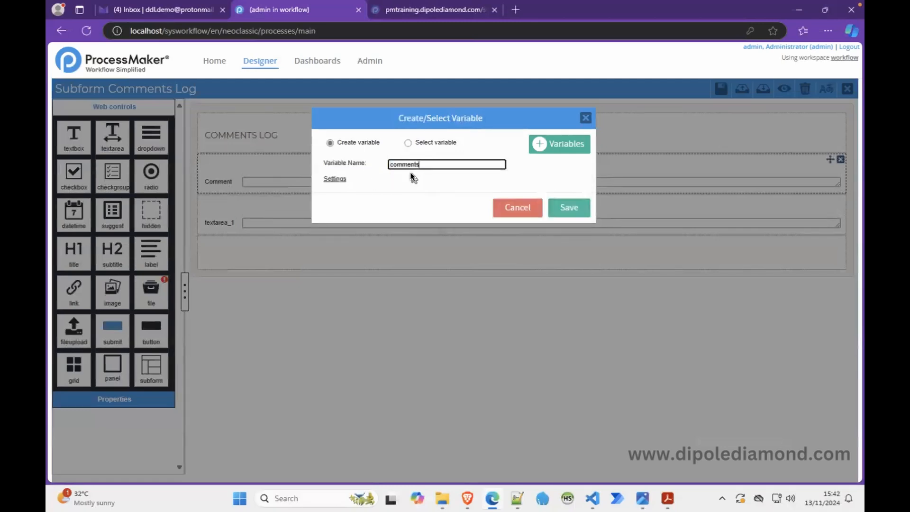
click(564, 210)
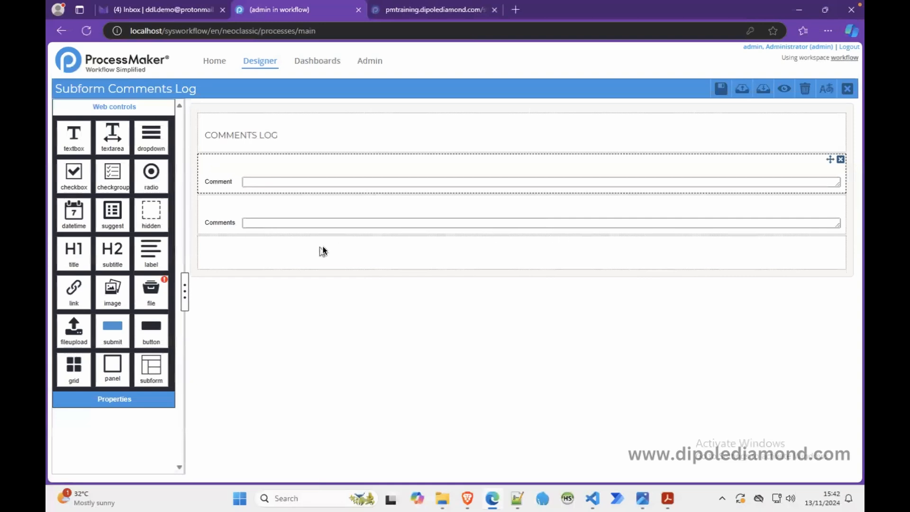
Step: Relabel the Comment textarea as "Add Comment"
click(271, 181)
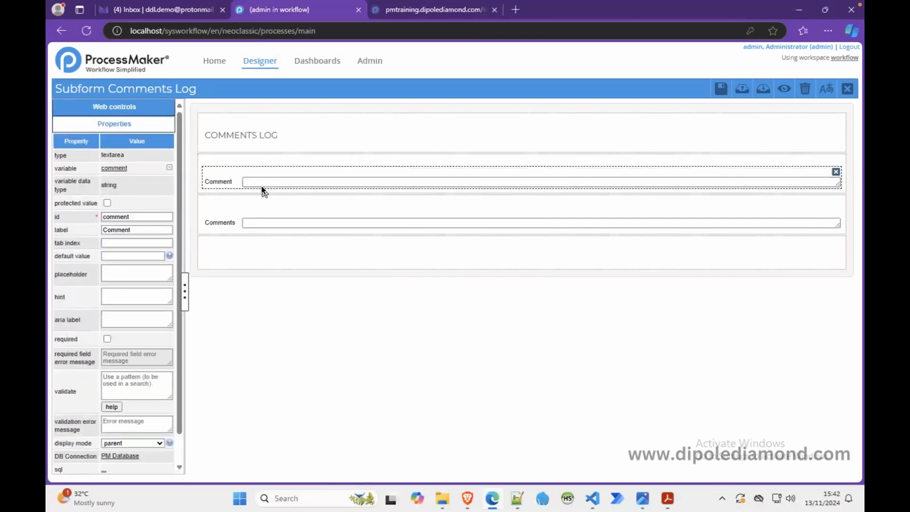
click(105, 230)
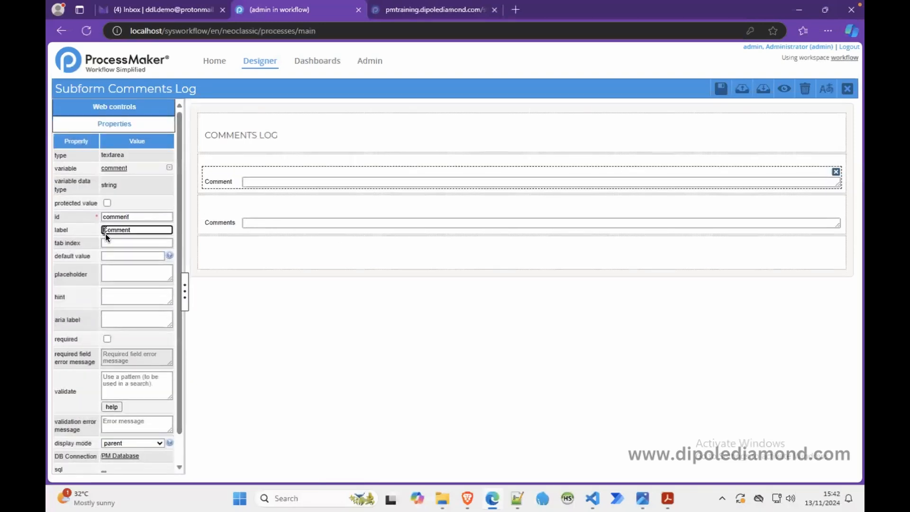
text(Add)
Step: Preview the comments log form and check the size of its two text areas
click(231, 227)
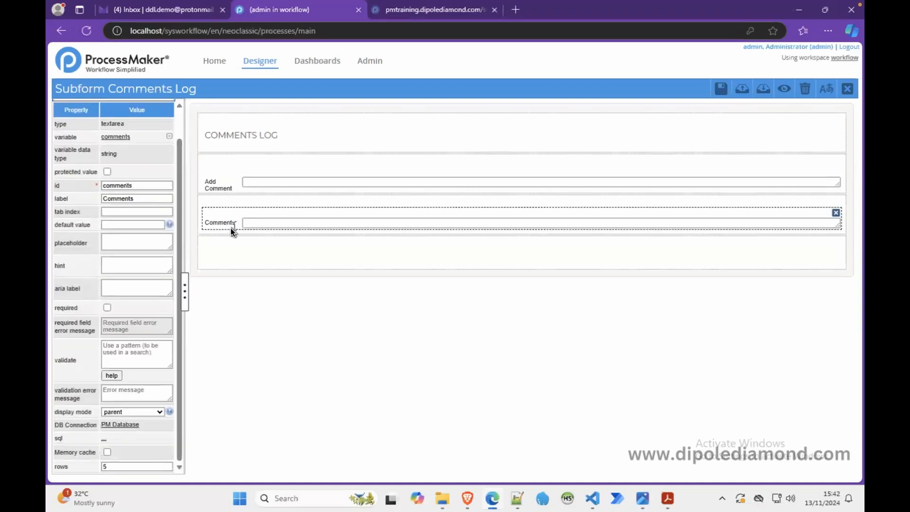
click(252, 184)
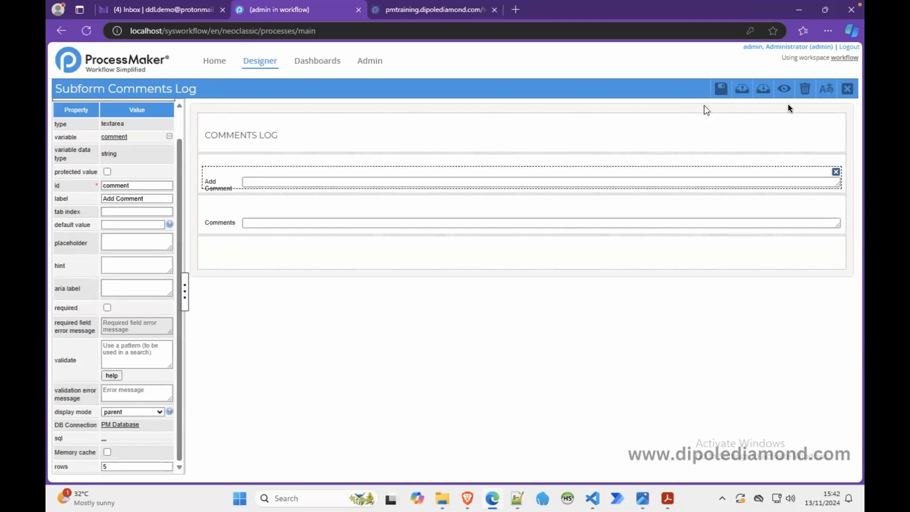
click(784, 89)
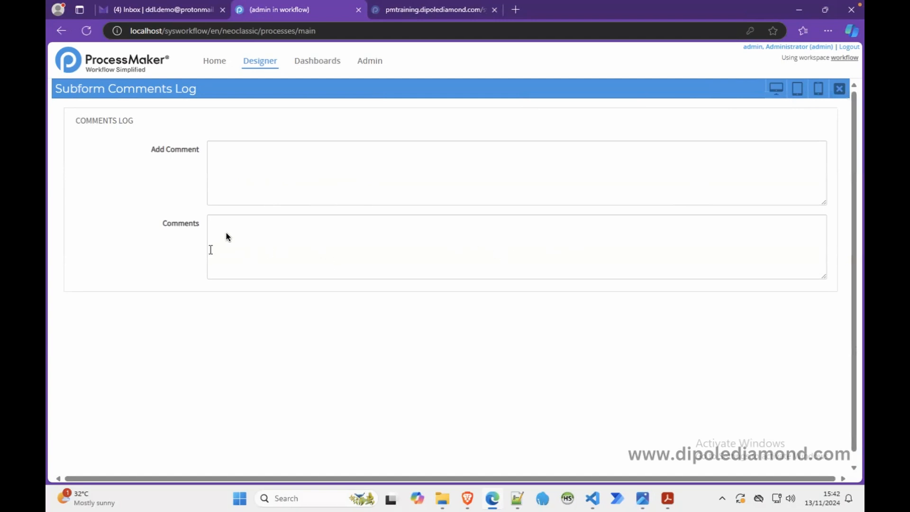
click(262, 241)
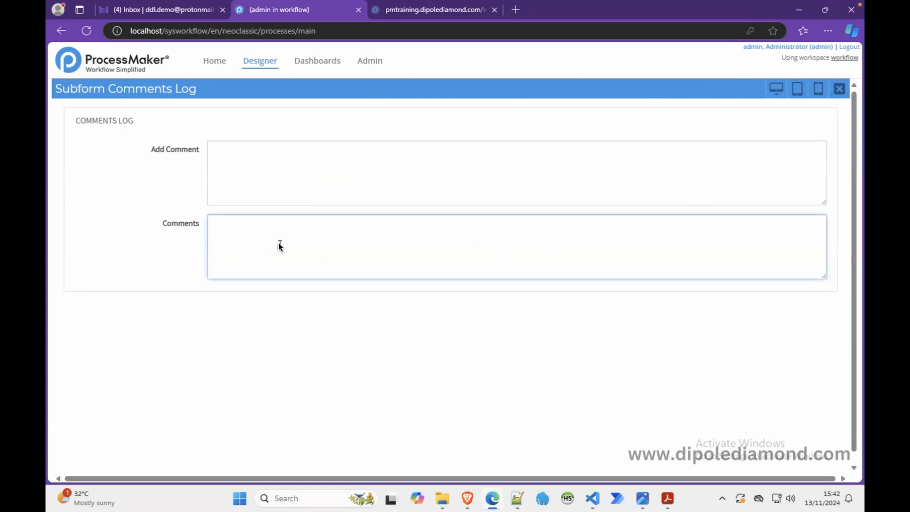
Step: Close the form preview and set the Add Comment textarea's rows to 2
click(839, 89)
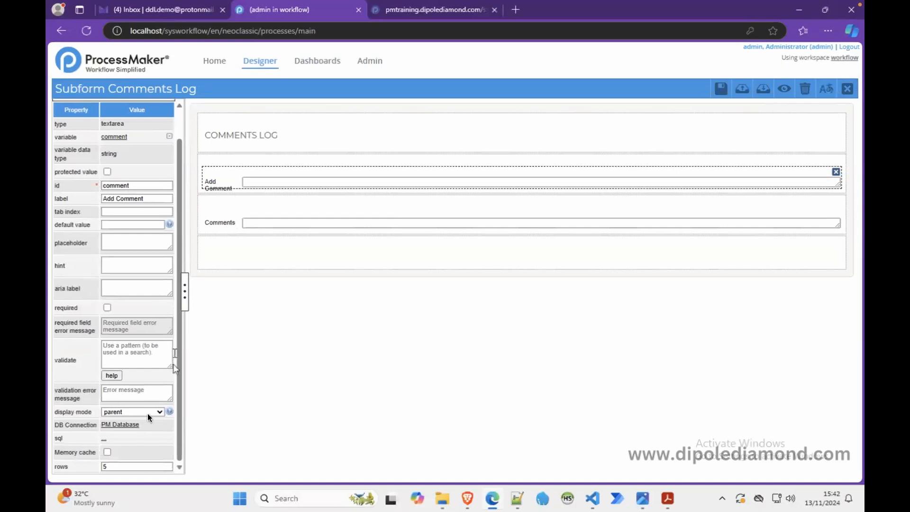
click(105, 465)
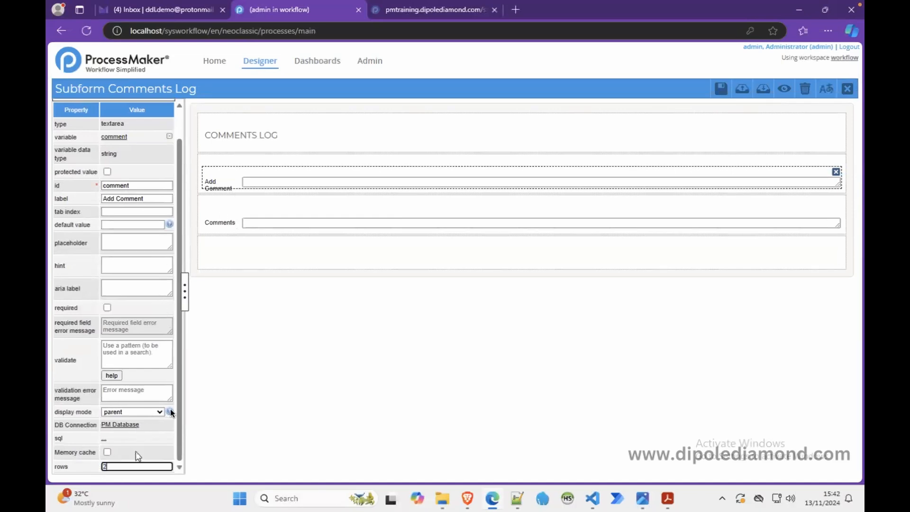
Step: Reduce the number of rows of the Comments textarea and change its display mode to make it read-only
click(244, 223)
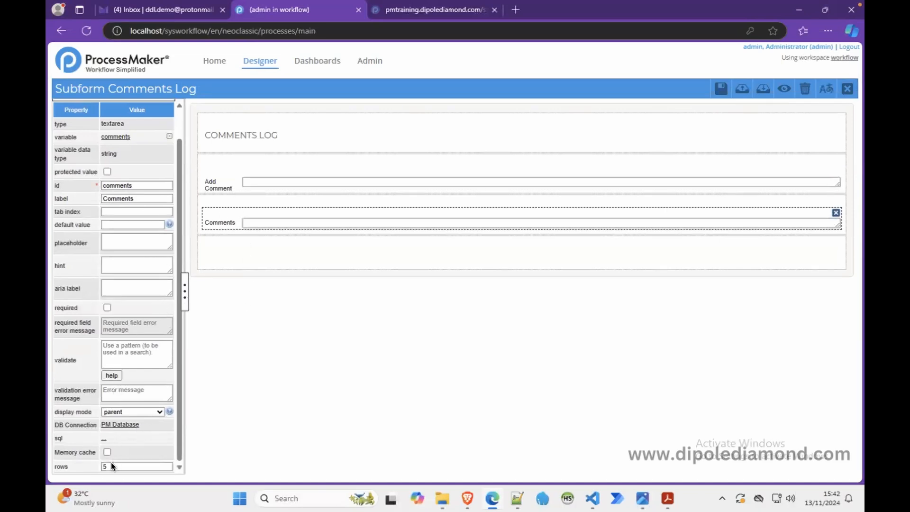
drag(111, 466, 91, 465)
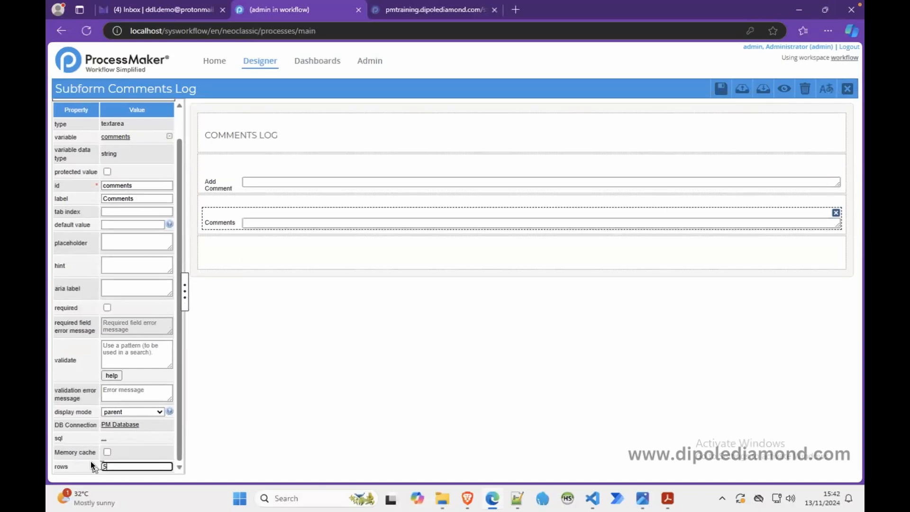
click(127, 414)
click(122, 467)
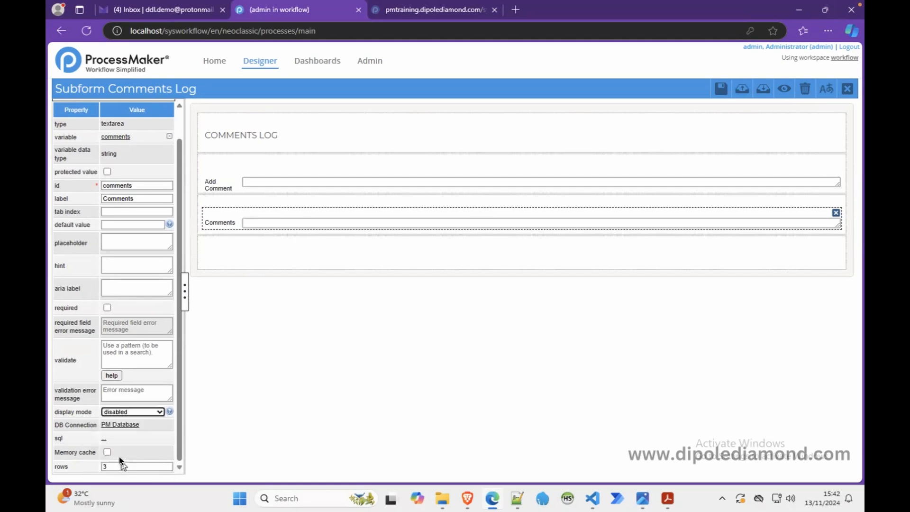
Step: Preview the comments log form to check the Comments area's size, close the preview, and save and close the form
click(784, 88)
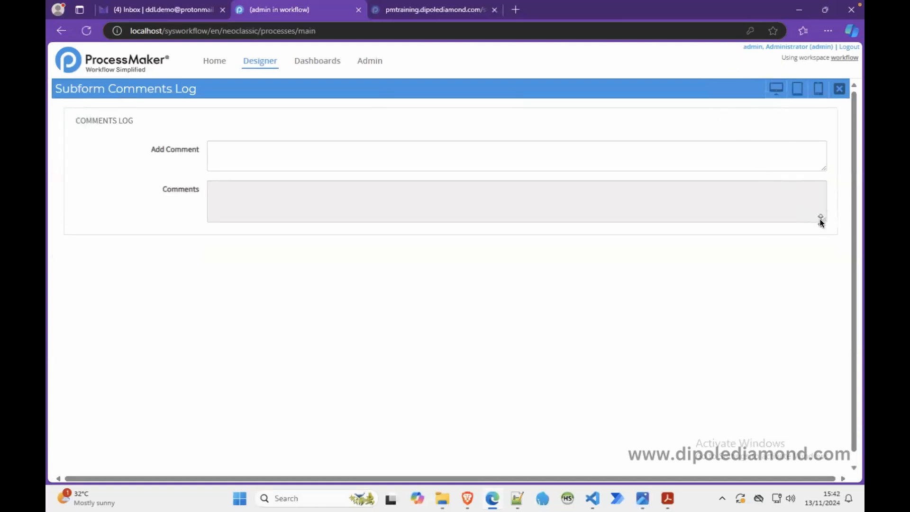
drag(821, 221, 794, 208)
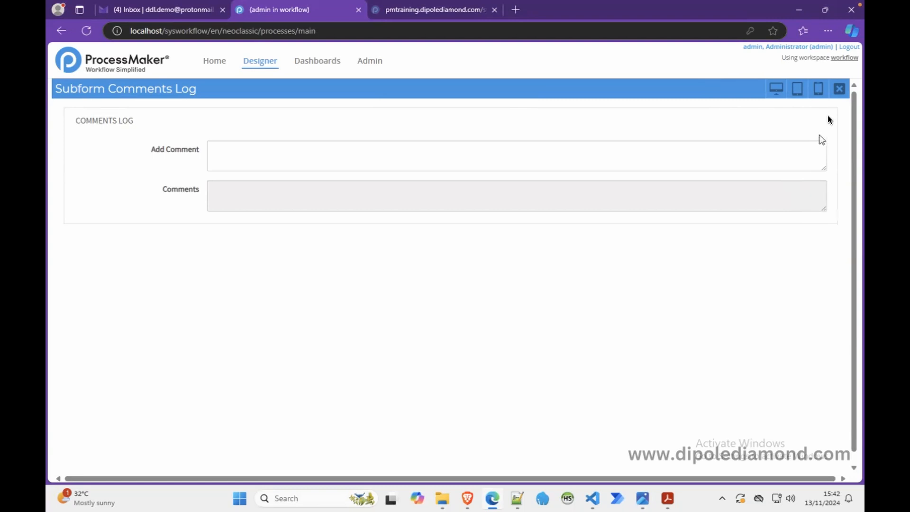
click(840, 90)
click(720, 89)
click(845, 88)
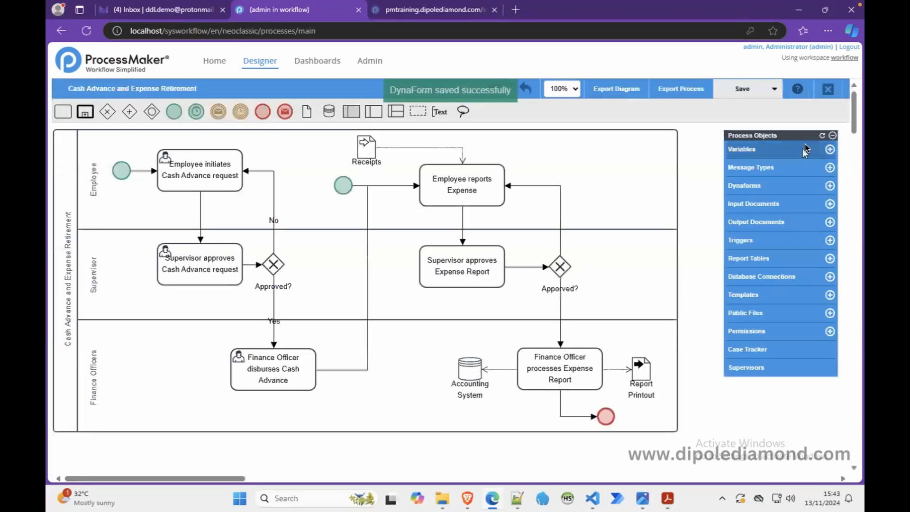
Step: Open the CAR Initiation Dynaform for editing, delete every row below the form title and preview the stripped form
click(742, 187)
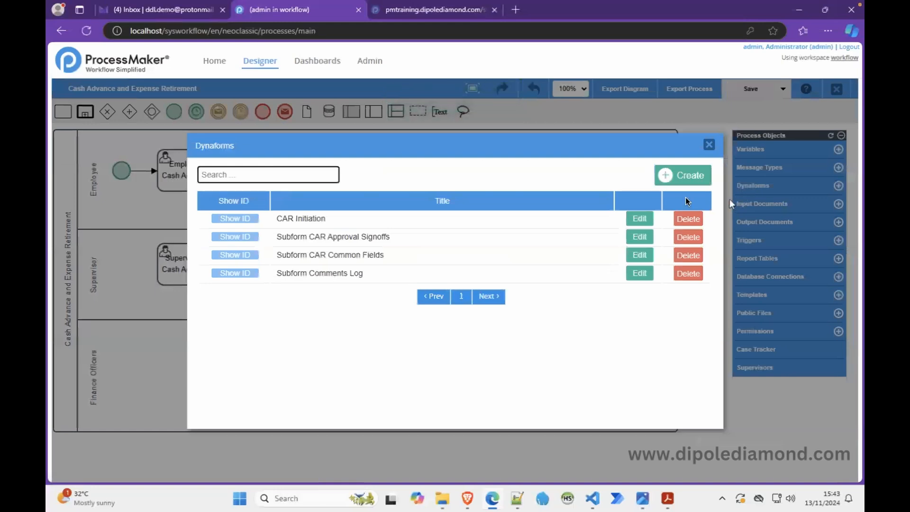
click(635, 217)
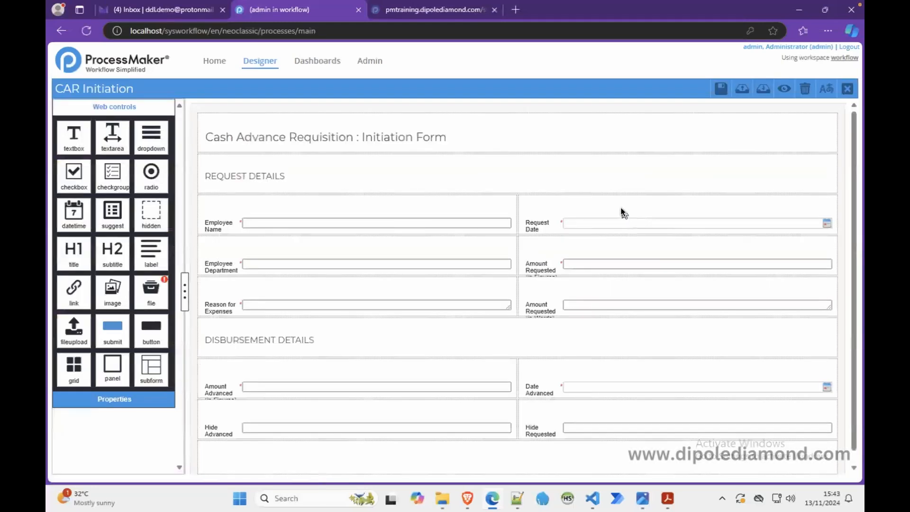
click(786, 166)
click(806, 159)
click(832, 160)
click(835, 164)
click(833, 159)
click(837, 161)
click(834, 160)
click(834, 160)
click(838, 161)
click(832, 160)
click(837, 158)
click(835, 163)
click(838, 161)
click(838, 160)
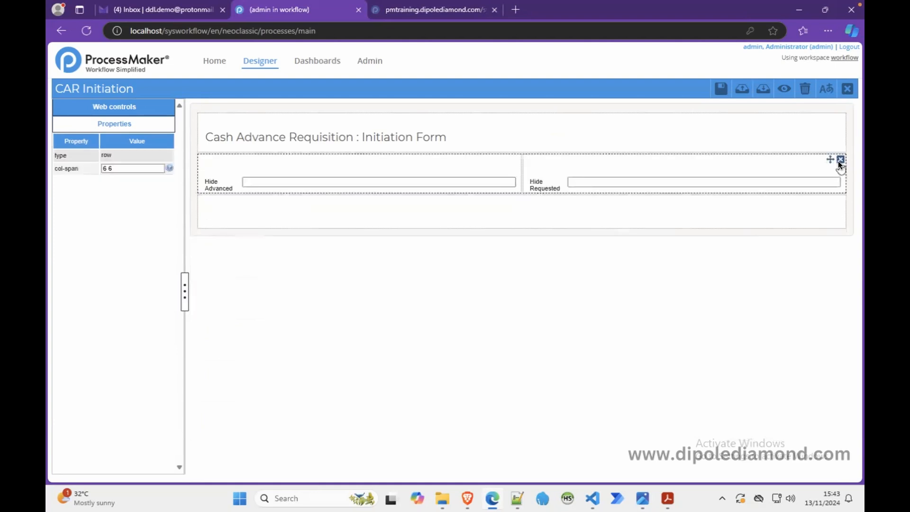
click(838, 160)
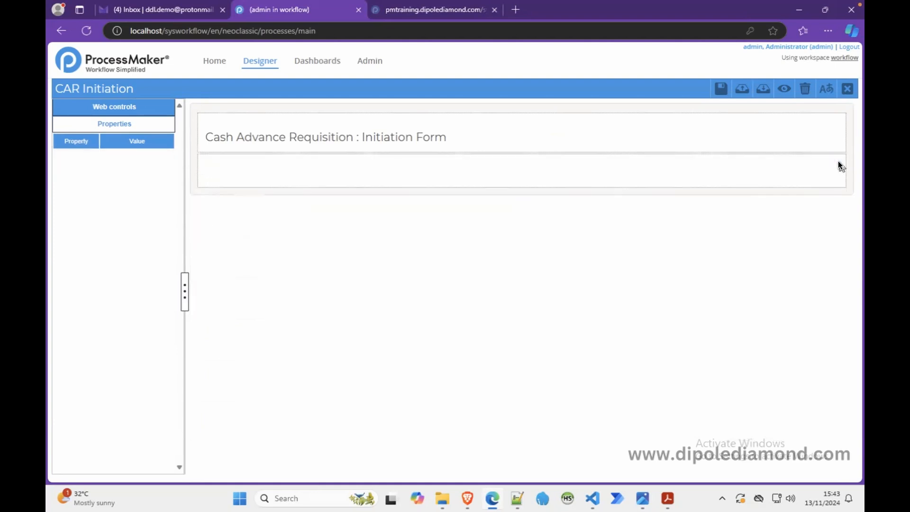
click(781, 90)
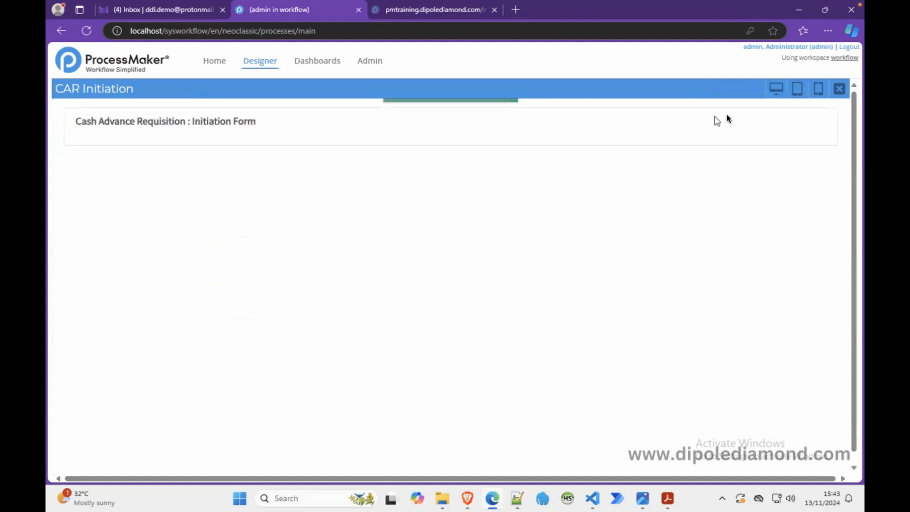
click(837, 89)
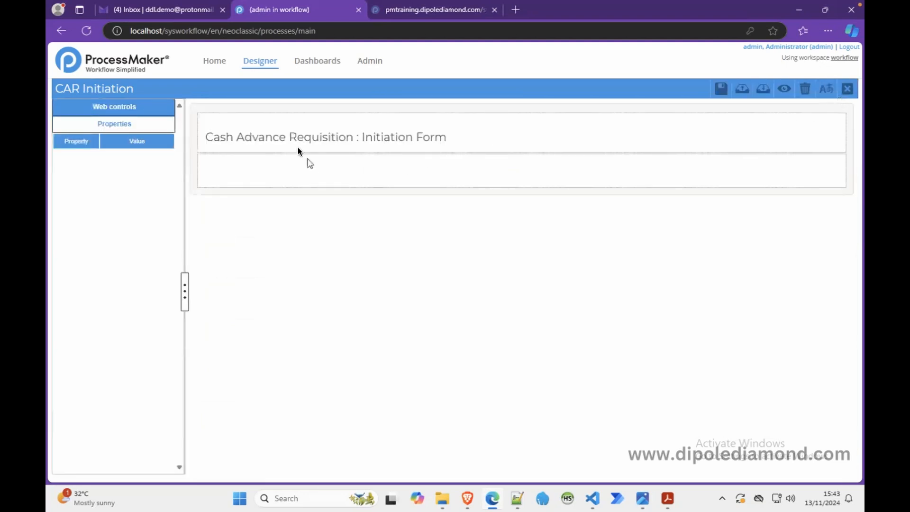
Step: Insert Subform CAR Common Fields into the empty row below the Initiation Form title and preview the result
click(134, 108)
drag(151, 367, 250, 172)
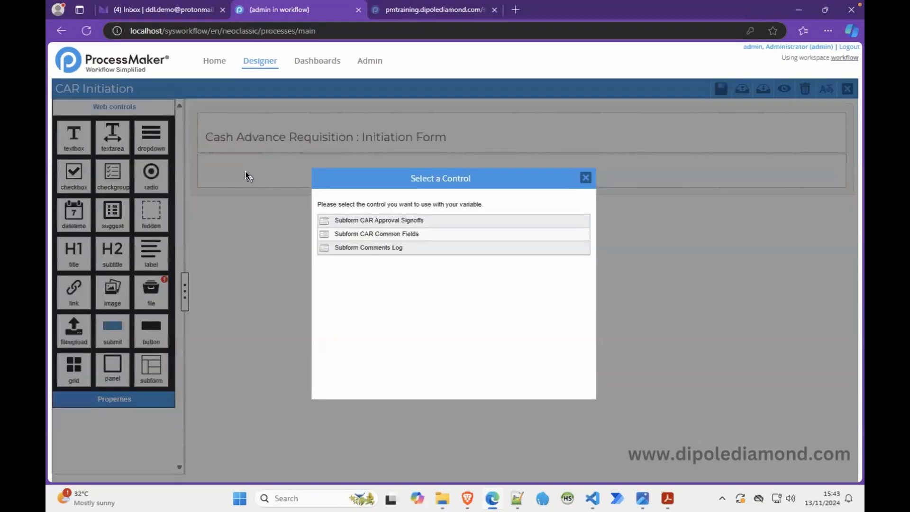
click(396, 233)
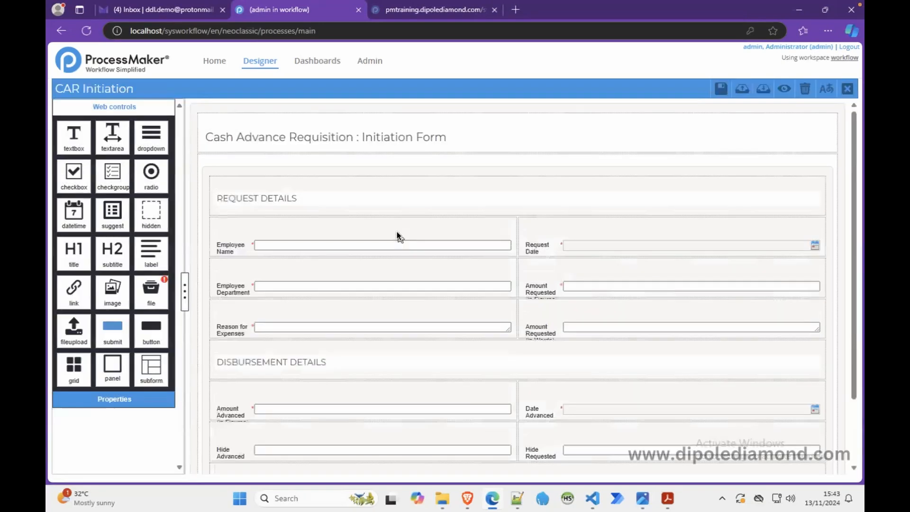
click(786, 89)
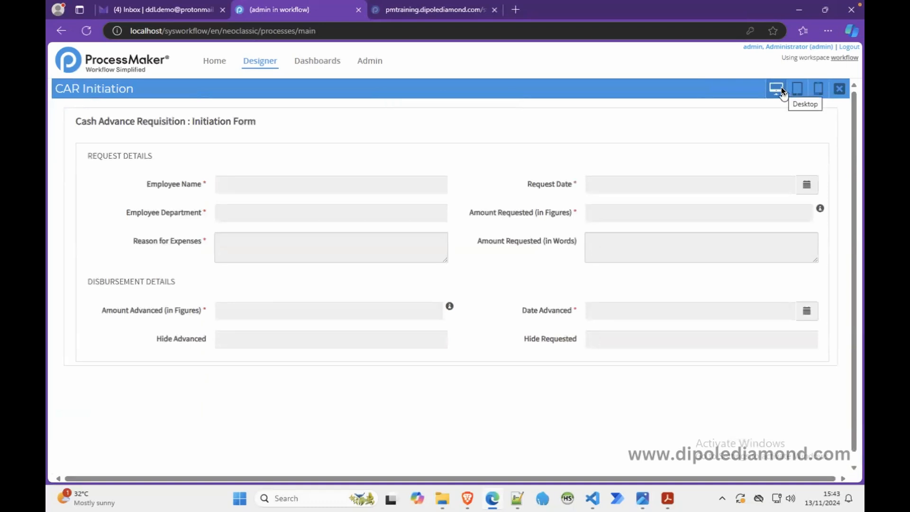
click(840, 90)
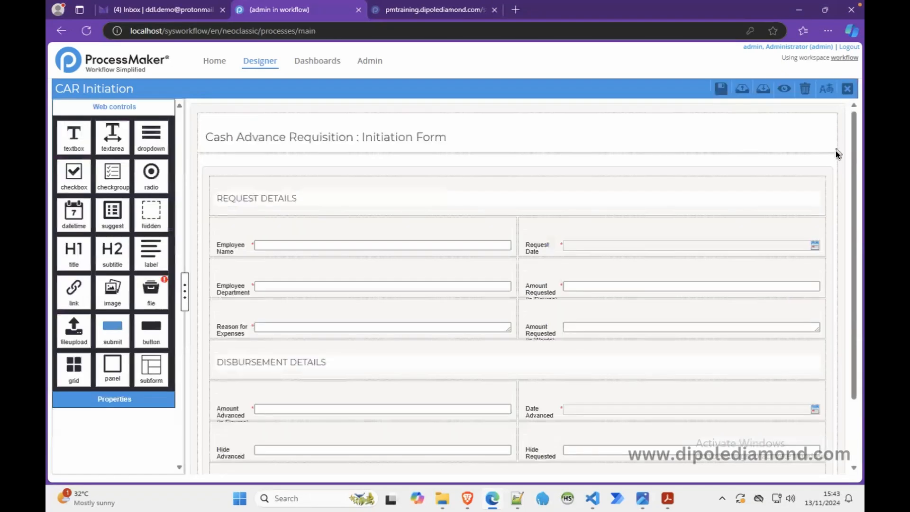
Step: Insert Subform Comments Log into the empty row below the common fields subform and preview the form
scroll(856, 219, down, 1)
scroll(855, 219, down, 1)
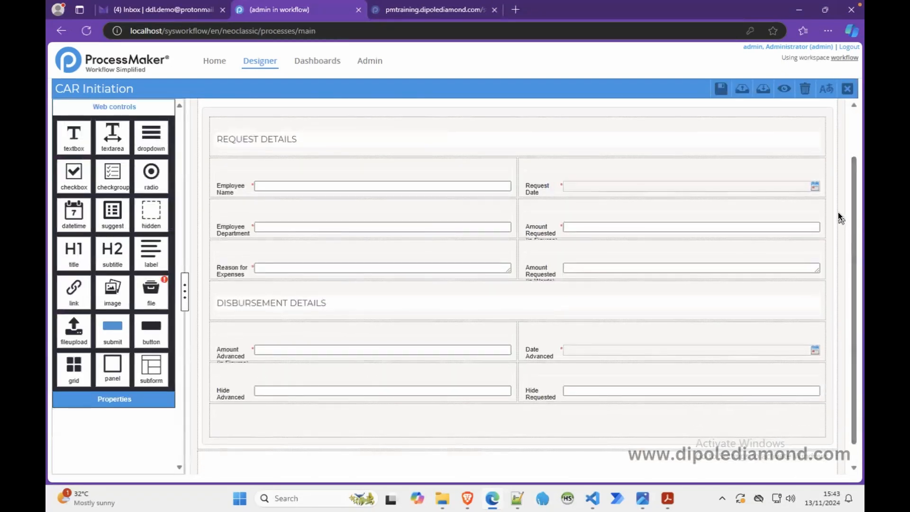
drag(148, 362, 286, 449)
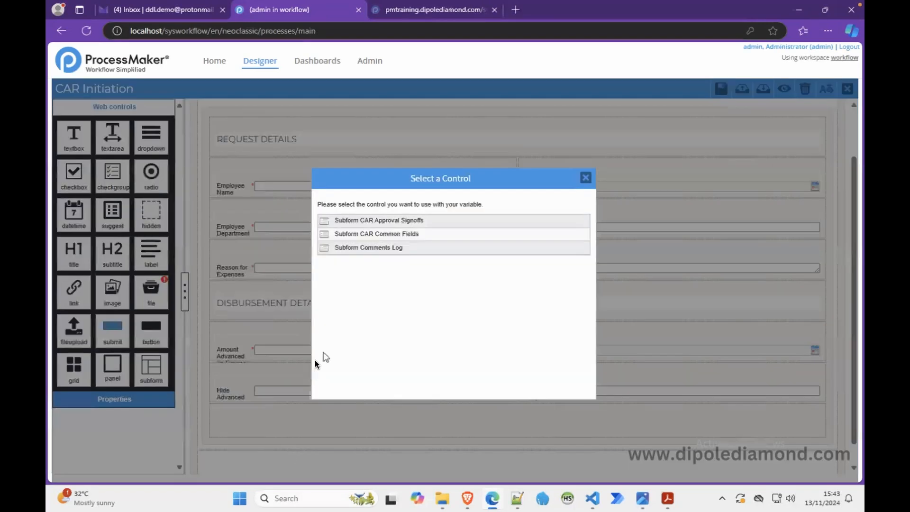
click(356, 248)
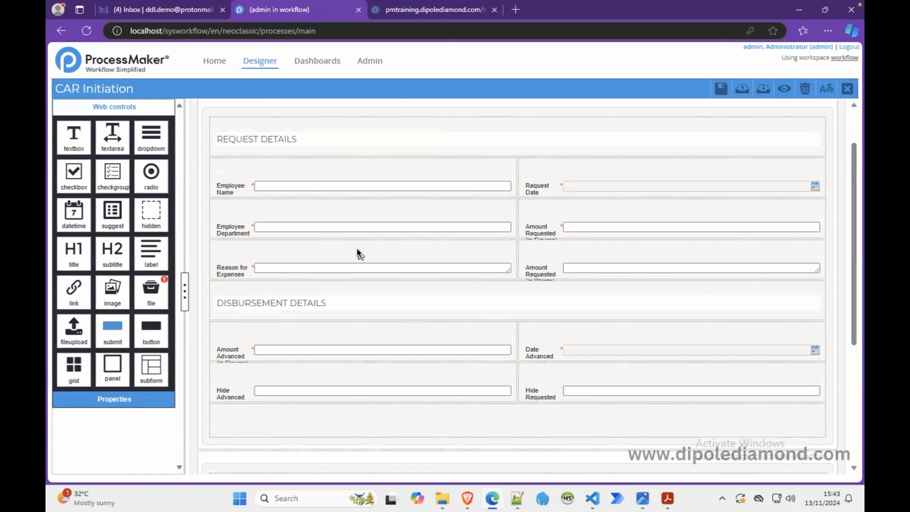
click(785, 91)
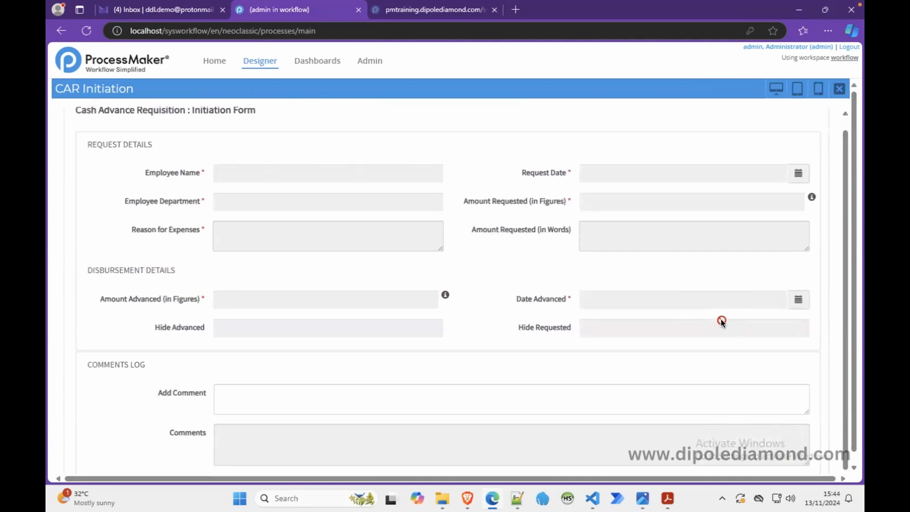
click(839, 90)
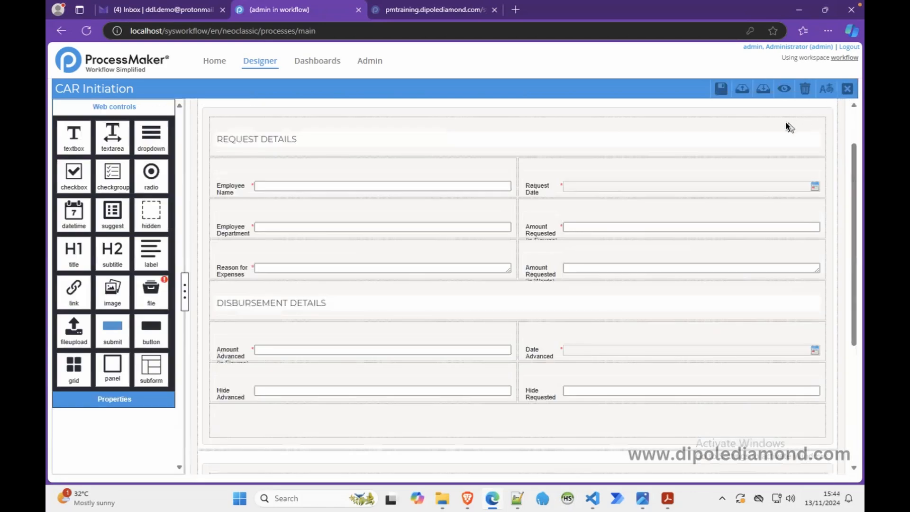
scroll(675, 361, down, 5)
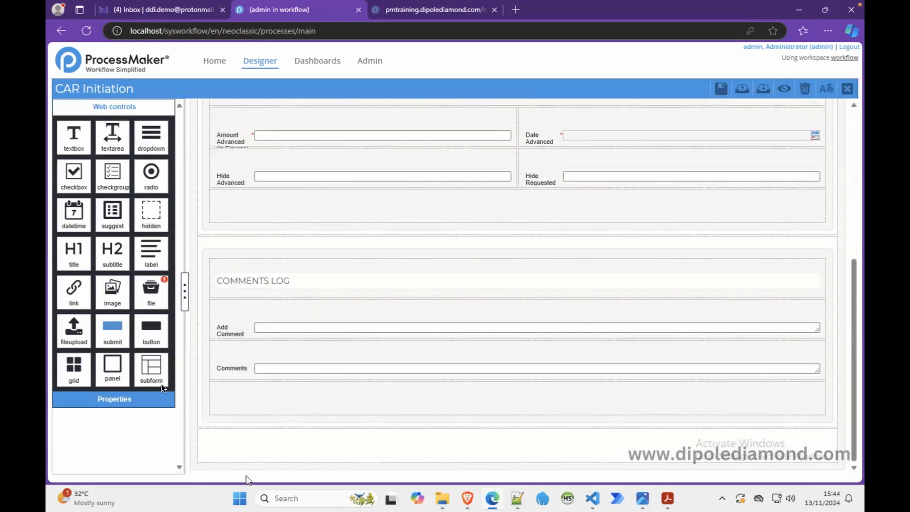
drag(147, 362, 255, 433)
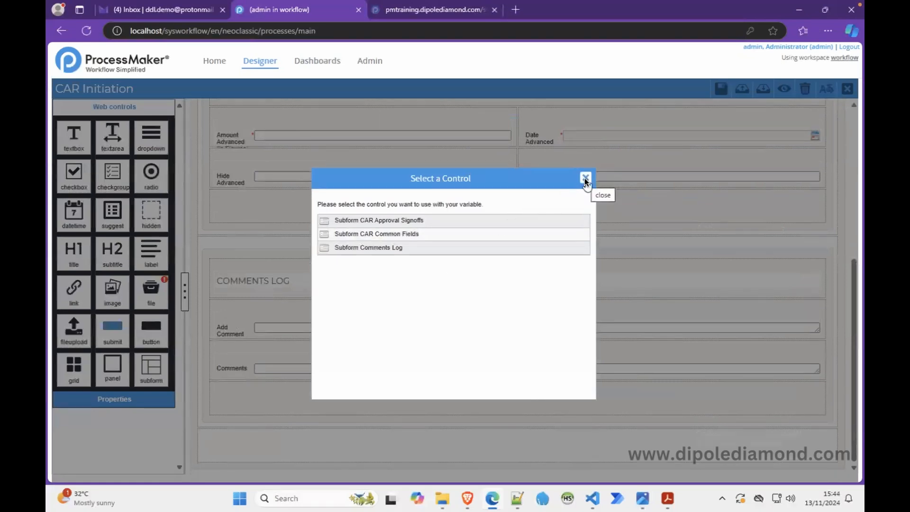
click(667, 500)
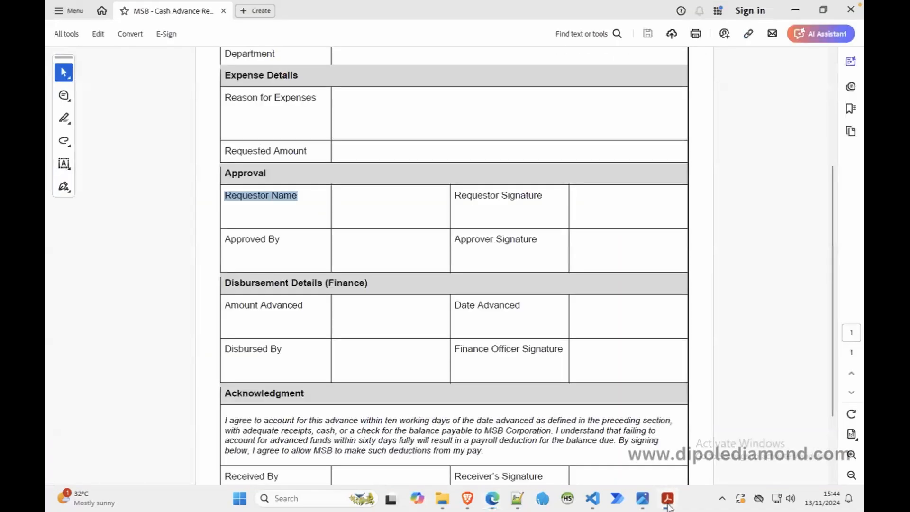
click(794, 6)
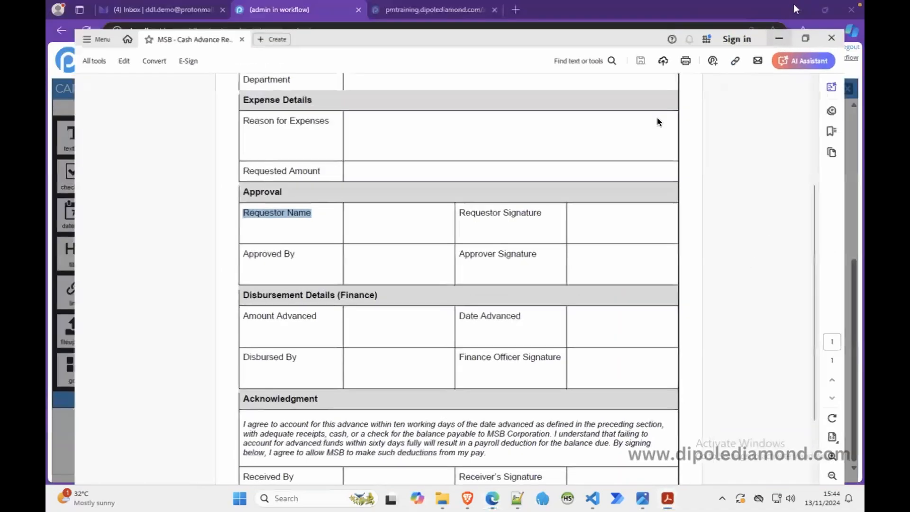
click(584, 177)
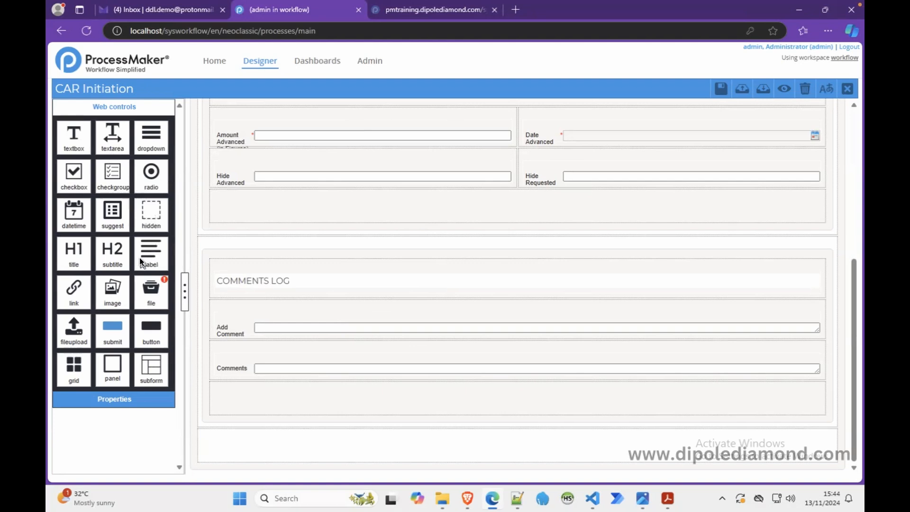
Step: Add a label control in the empty row below the comments log and set its id to "label_acknowledgmnet"
drag(146, 254, 274, 436)
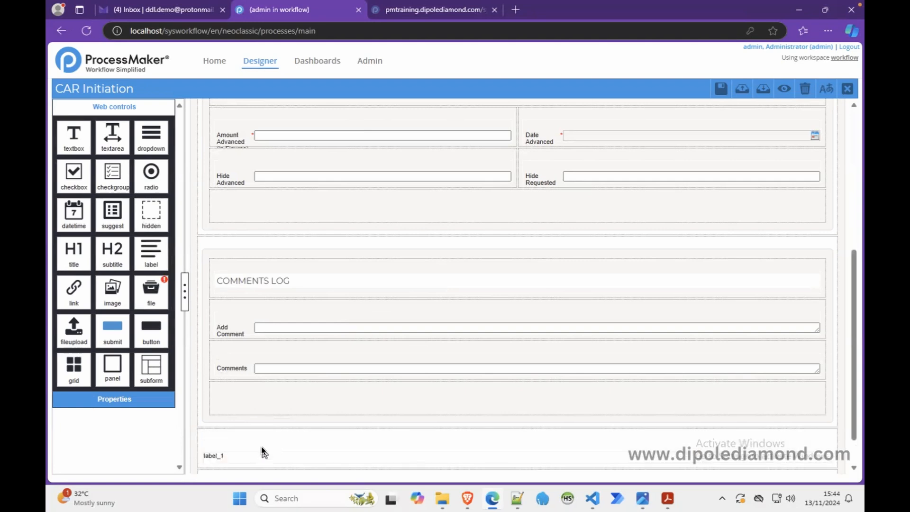
click(261, 448)
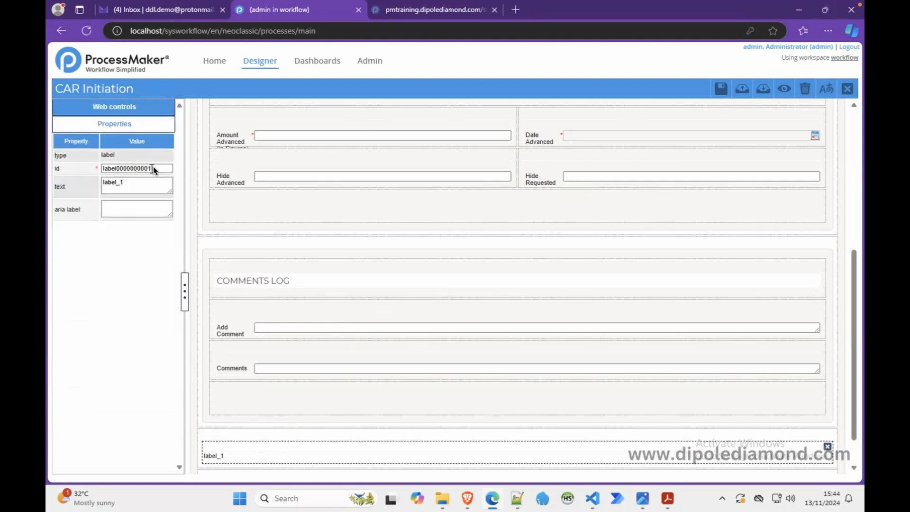
click(161, 169)
key(BackSpace)
key(BackSpace)
key(BackSpace)
key(BackSpace)
key(BackSpace)
key(BackSpace)
key(BackSpace)
key(BackSpace)
key(BackSpace)
key(BackSpace)
key(BackSpace)
text(label)
text(ackno)
click(159, 168)
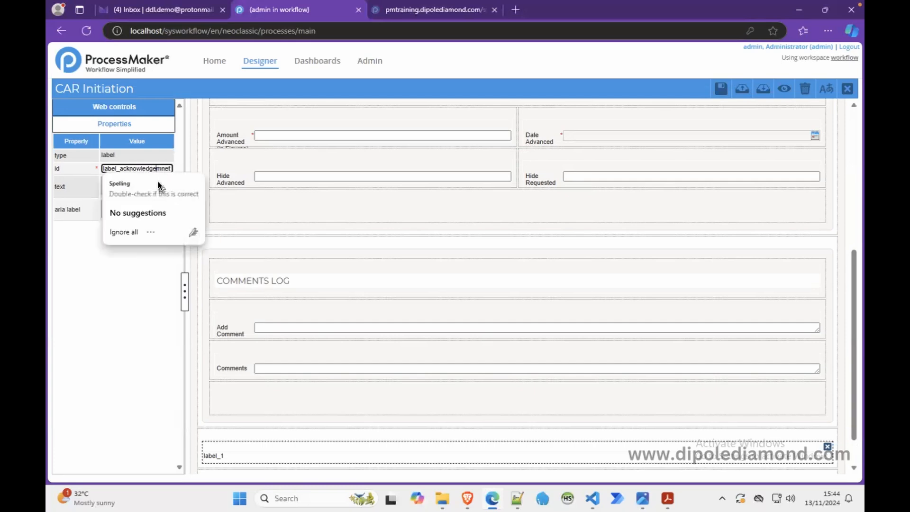
key(BackSpace)
Step: Copy the label's id into the Notepad++ notes under ACKNOWLEDGMENT and correct its spelling to "label_acknowledgment"
double_click(152, 168)
key(ctrl+c)
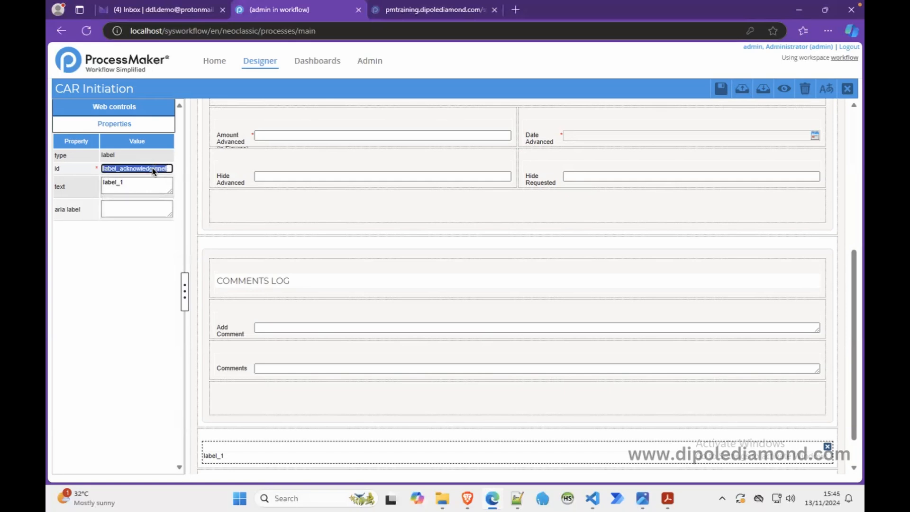
click(523, 497)
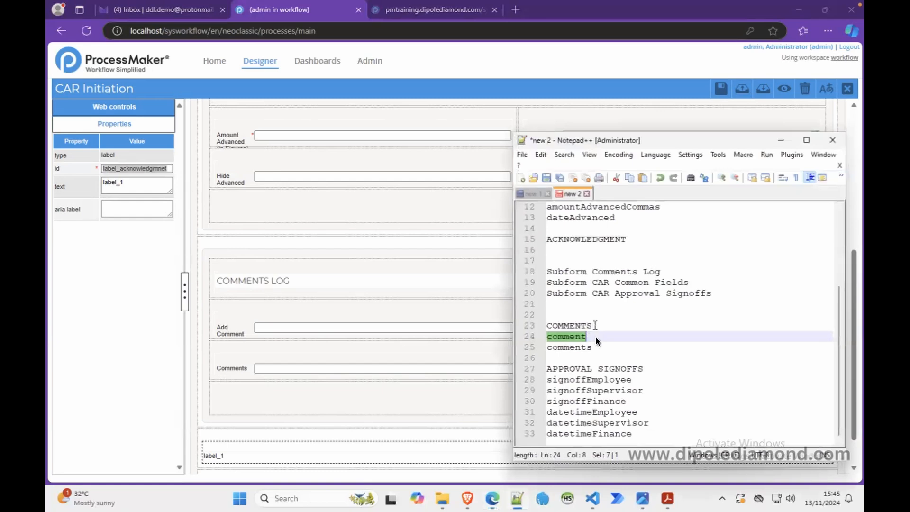
click(642, 434)
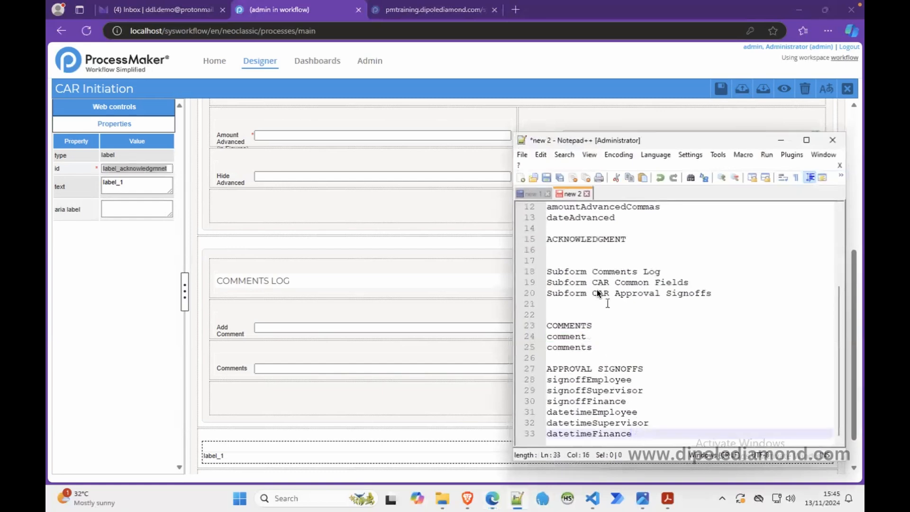
click(573, 247)
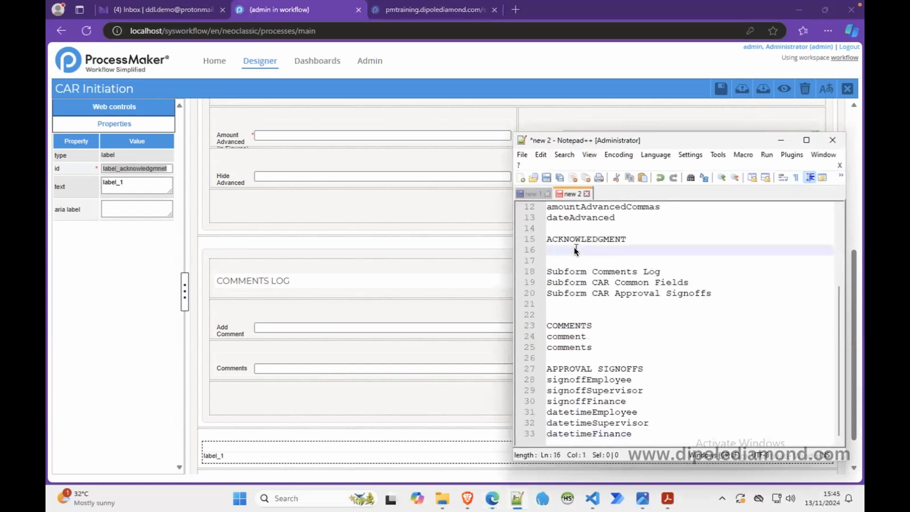
key(ctrl+v)
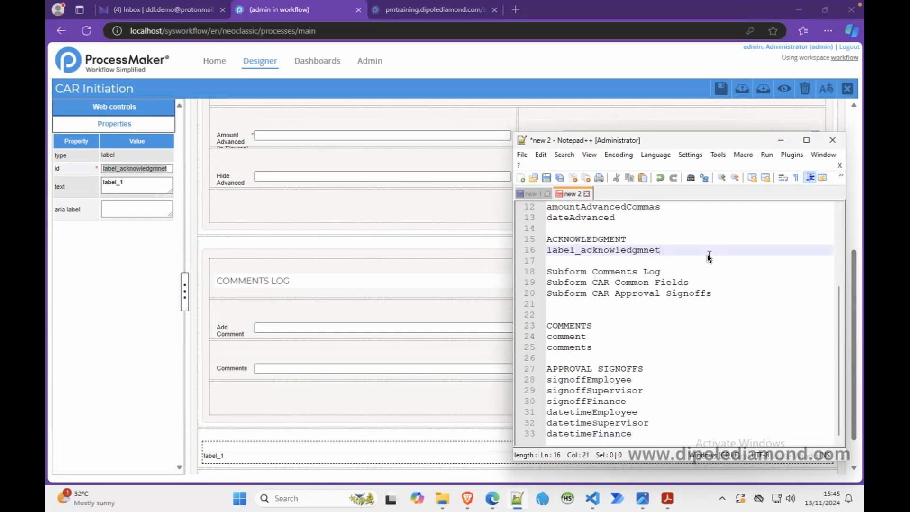
key(Left)
key(BackSpace)
key(BackSpace)
text(en)
Step: Replace the new label's id with the corrected "label_acknowledgment" from the notes and minimize Notepad++
click(731, 247)
double_click(644, 251)
key(ctrl+c)
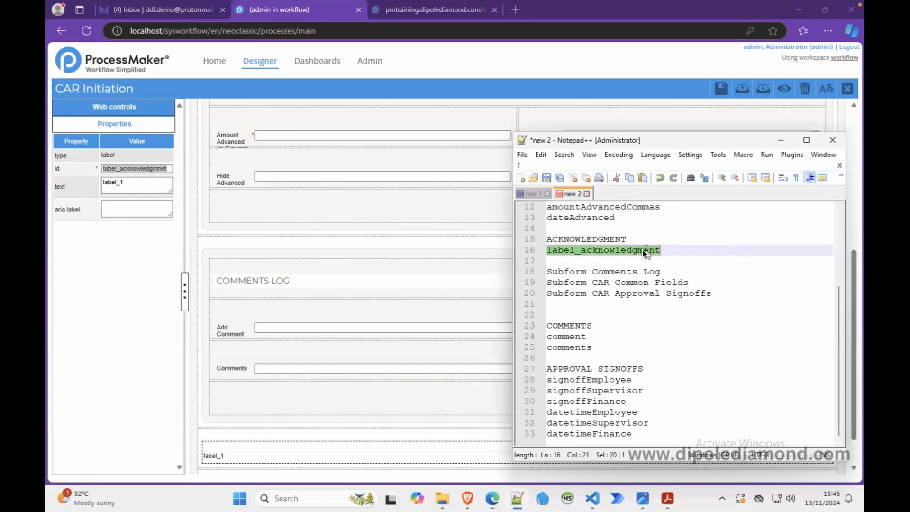
double_click(152, 168)
key(ctrl+v)
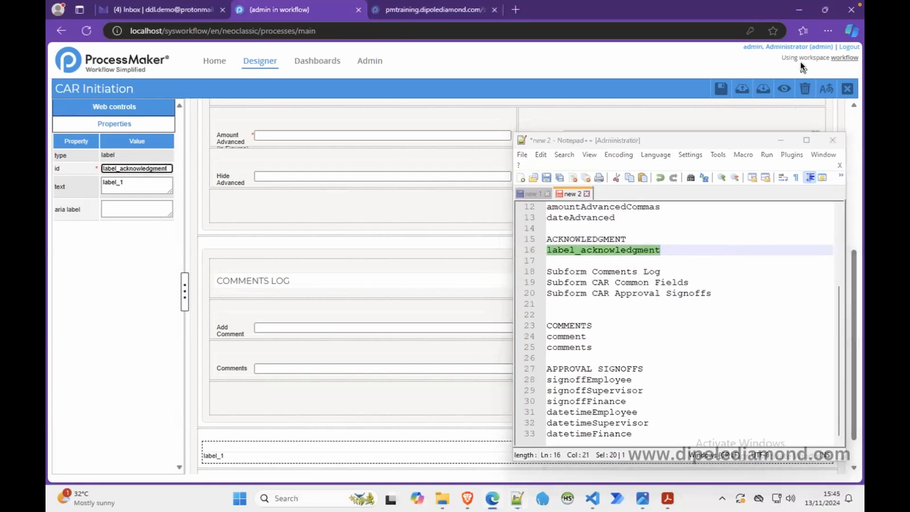
click(781, 140)
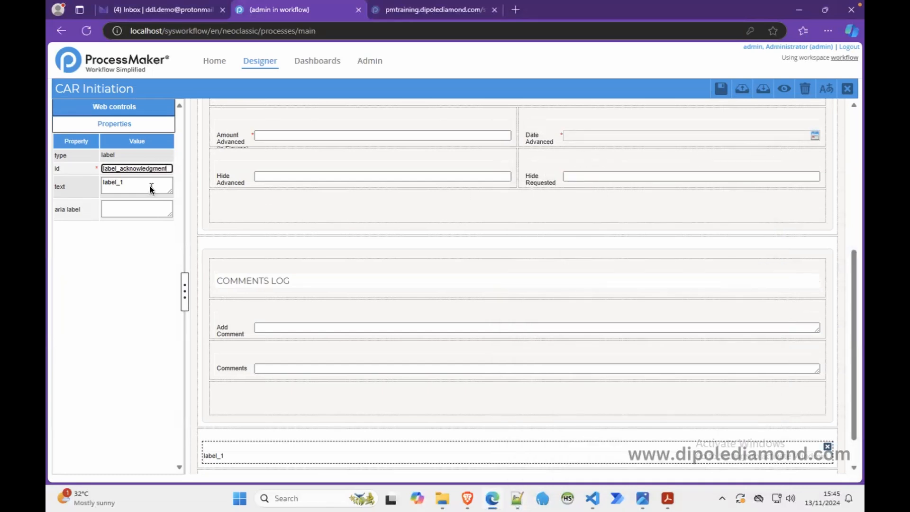
Step: Insert Subform CAR Approval Signoffs into the empty row below the acknowledgment label
scroll(390, 322, down, 1)
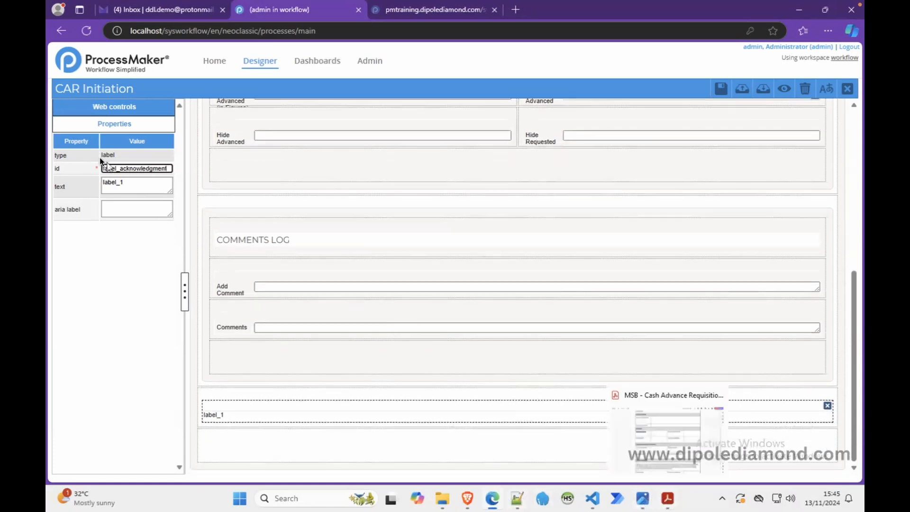
click(120, 112)
drag(153, 367, 258, 439)
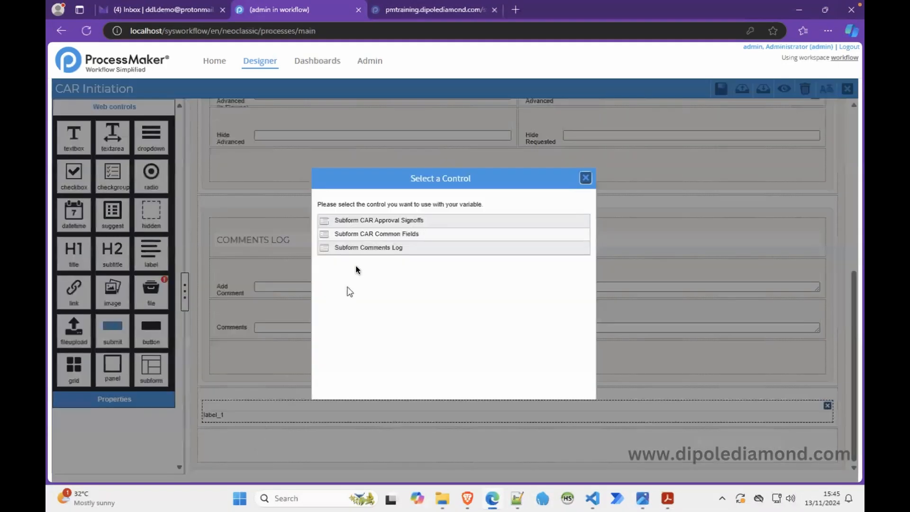
click(395, 219)
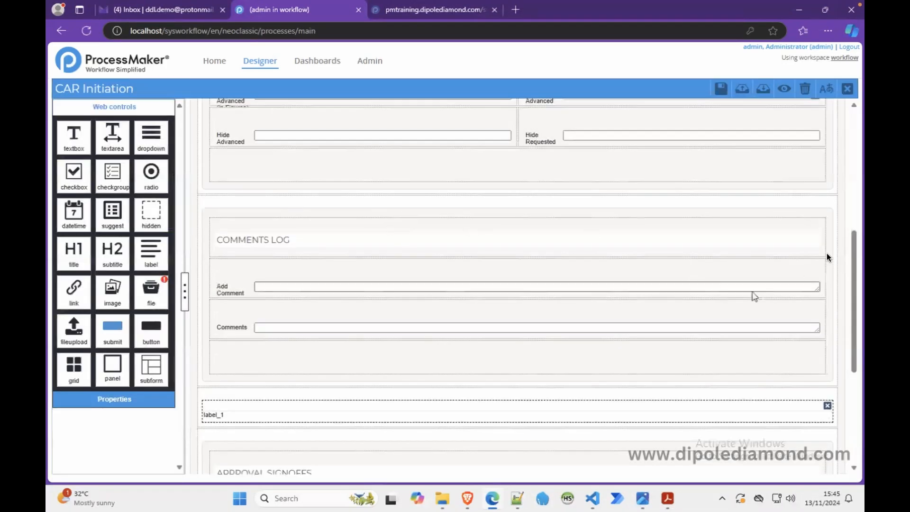
Step: Preview the CAR Initiation form from the request details down to the approval signoffs, and close the preview
click(784, 89)
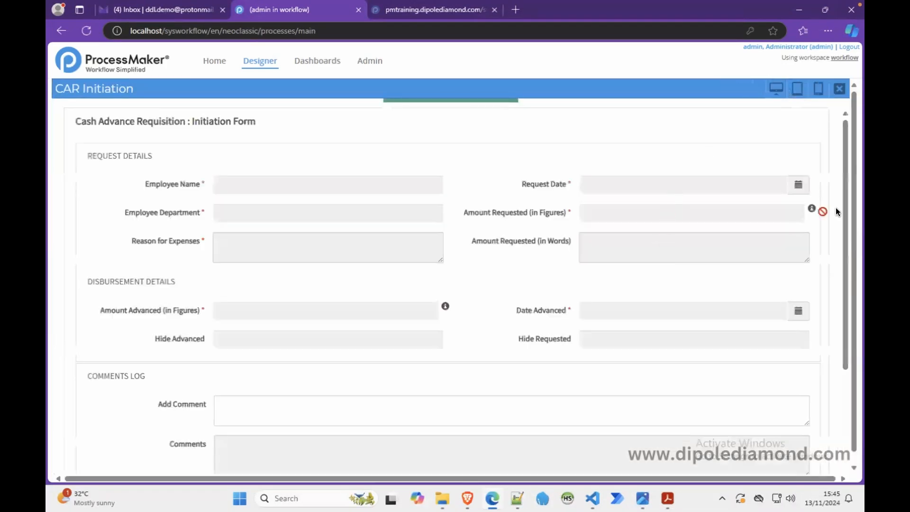
scroll(838, 285, down, 3)
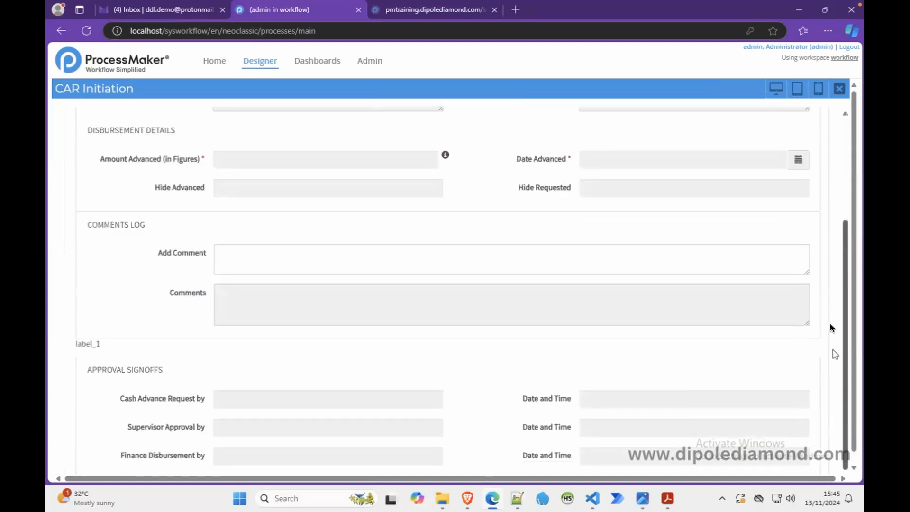
scroll(837, 246, up, 3)
scroll(833, 284, down, 4)
scroll(851, 161, up, 4)
click(839, 89)
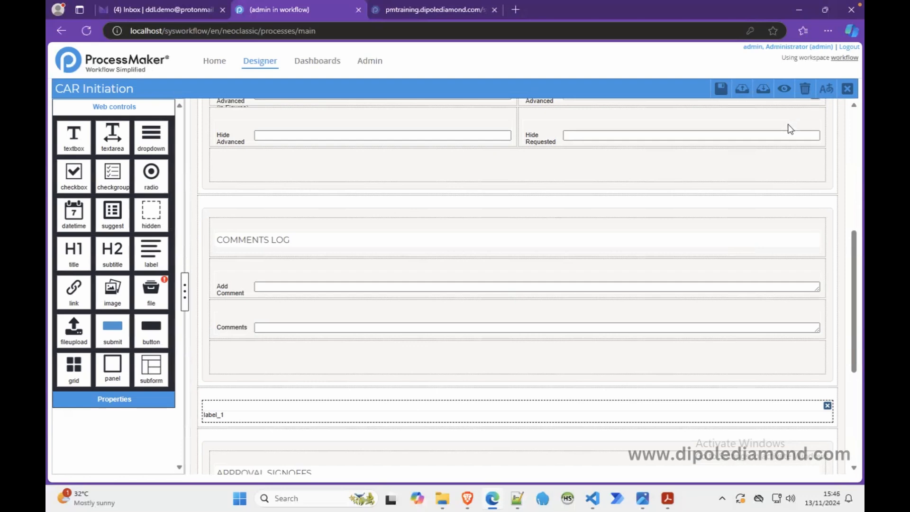
Step: Switch to the cash advance requisition PDF and copy its Acknowledgment paragraph to line 17 of the "new 1" notes in Notepad++
click(666, 498)
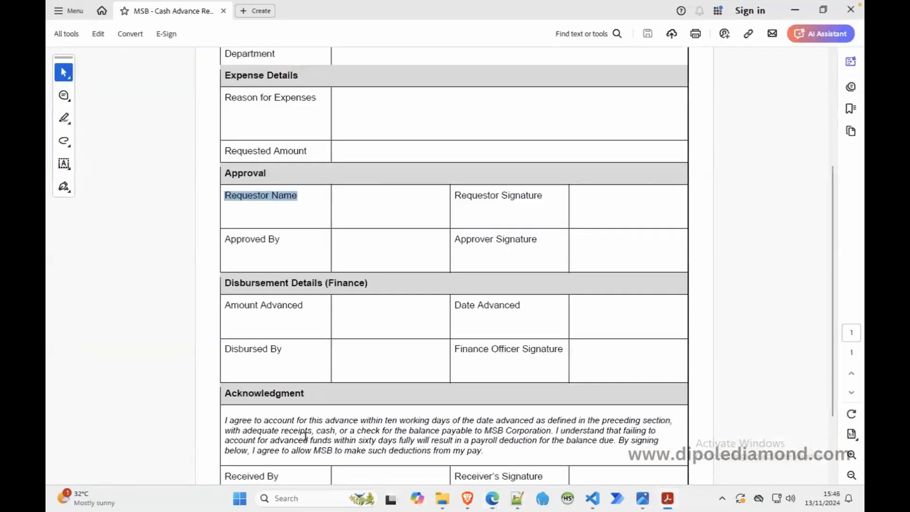
drag(225, 420, 484, 453)
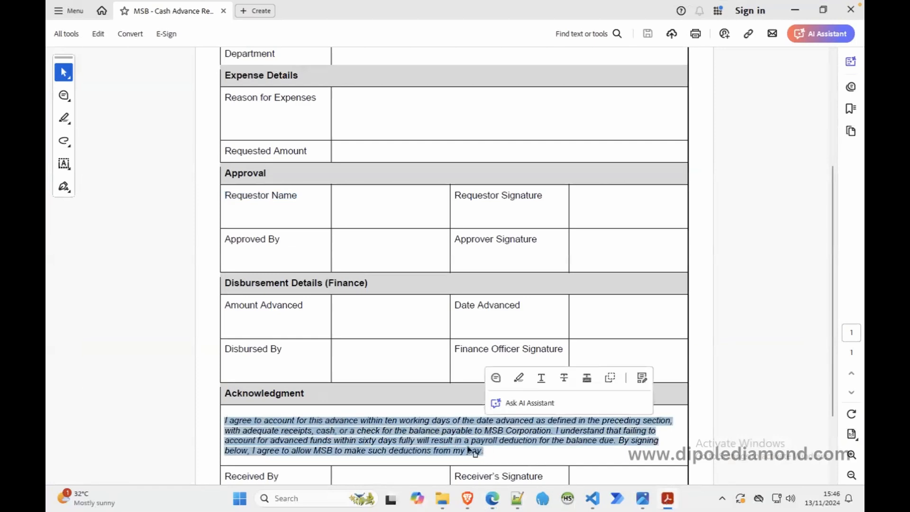
right_click(468, 449)
click(482, 269)
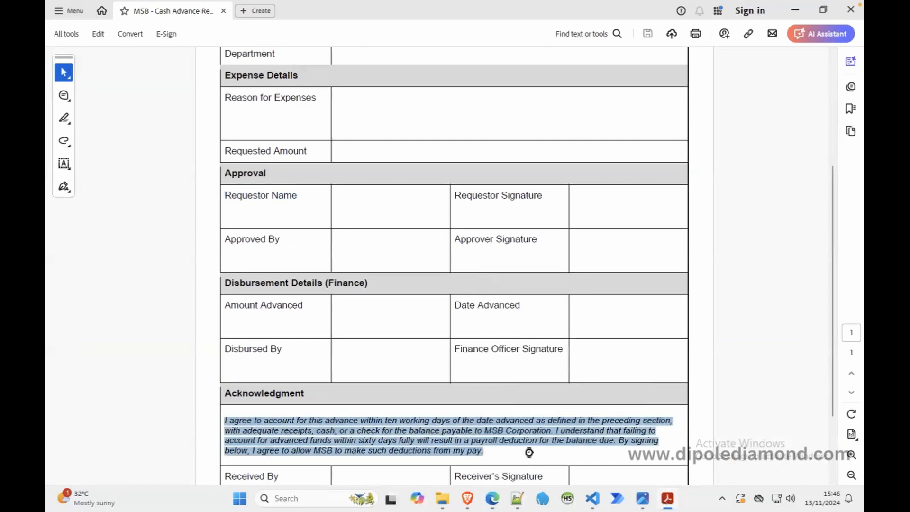
click(517, 504)
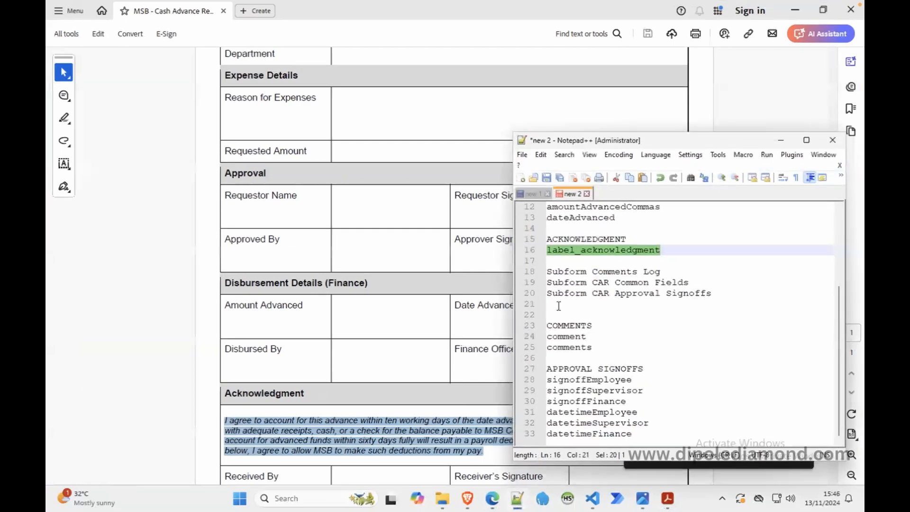
click(646, 435)
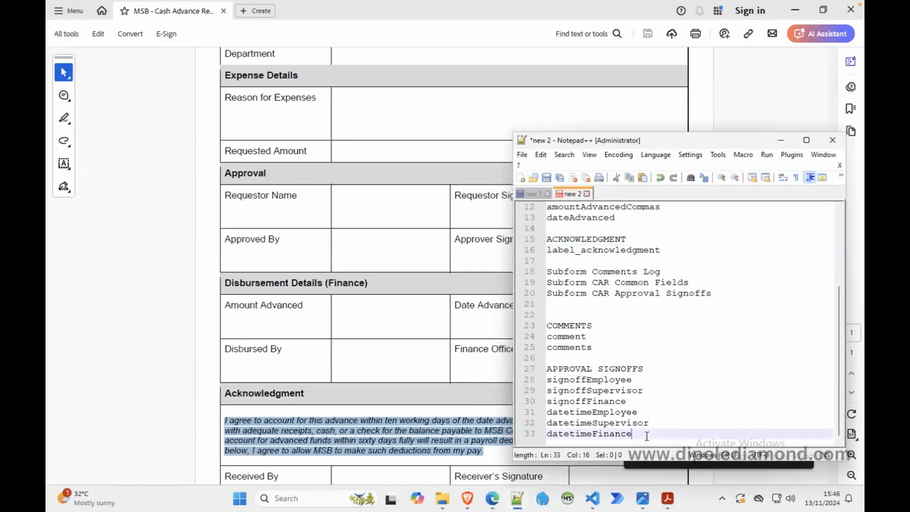
click(530, 193)
click(624, 378)
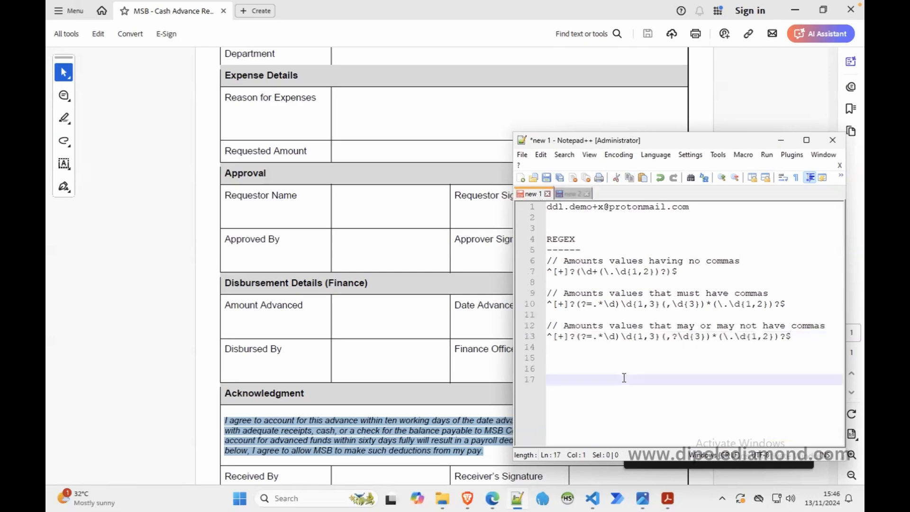
key(ctrl+v)
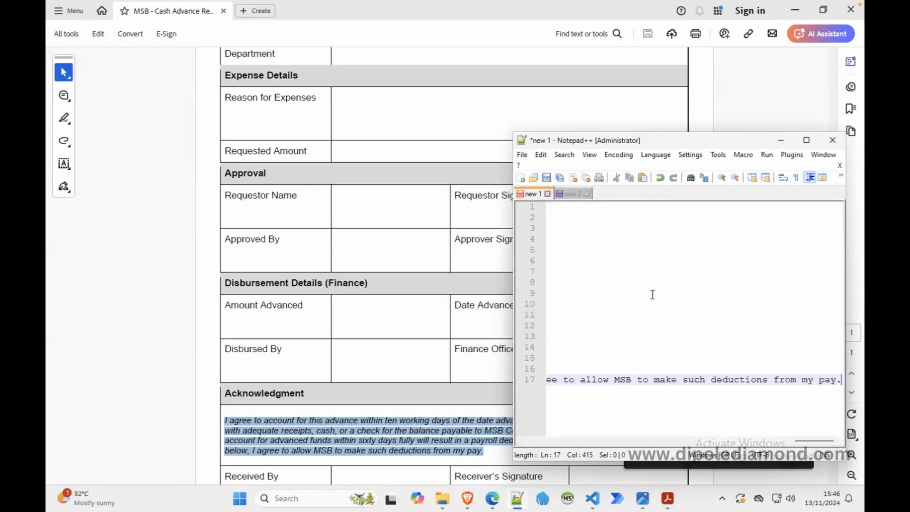
Step: Turn on word wrap in Notepad++ so the pasted acknowledgment paragraph fits the window width
click(589, 155)
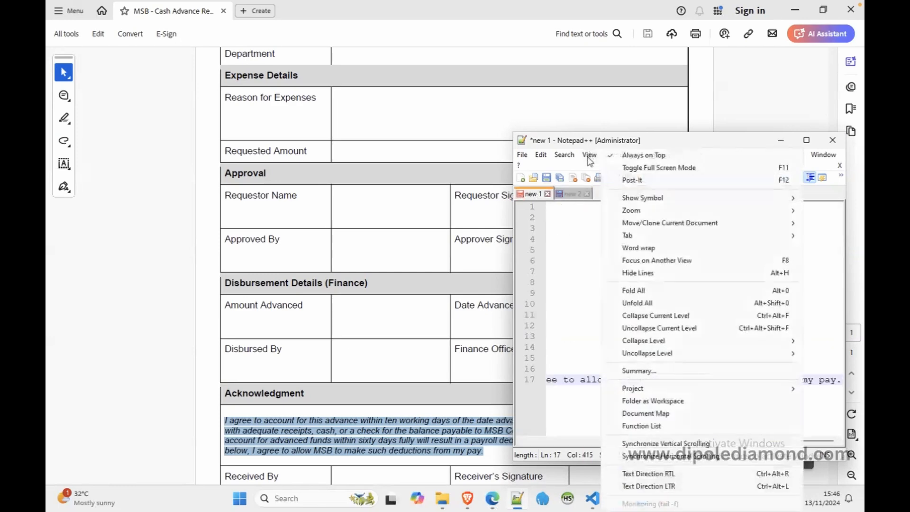
click(647, 249)
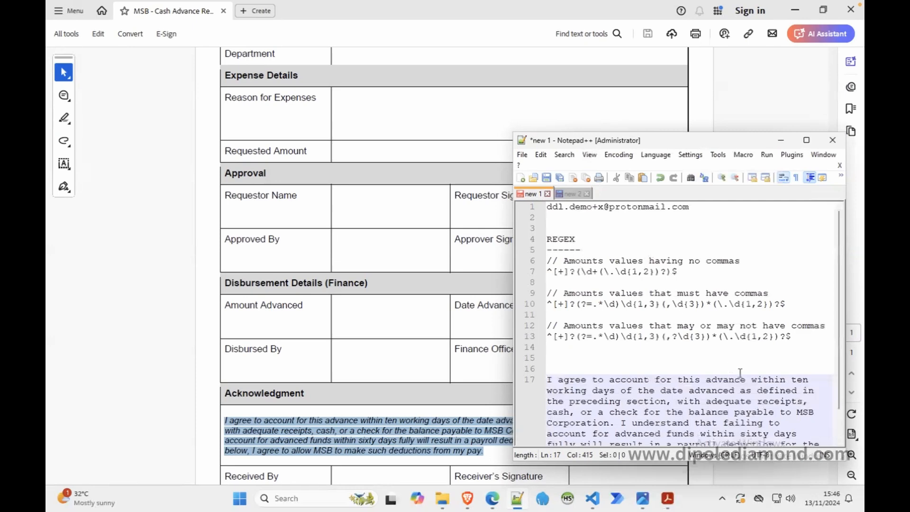
scroll(841, 399, down, 1)
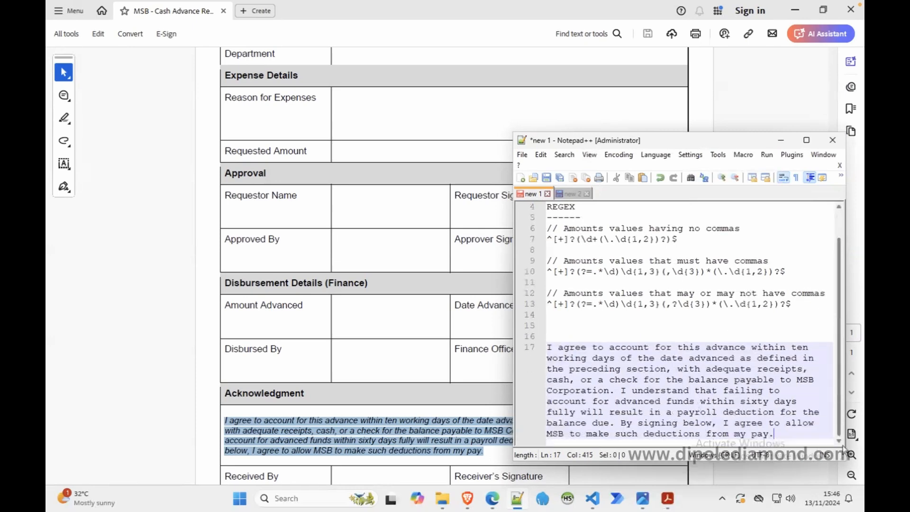
click(589, 154)
click(647, 248)
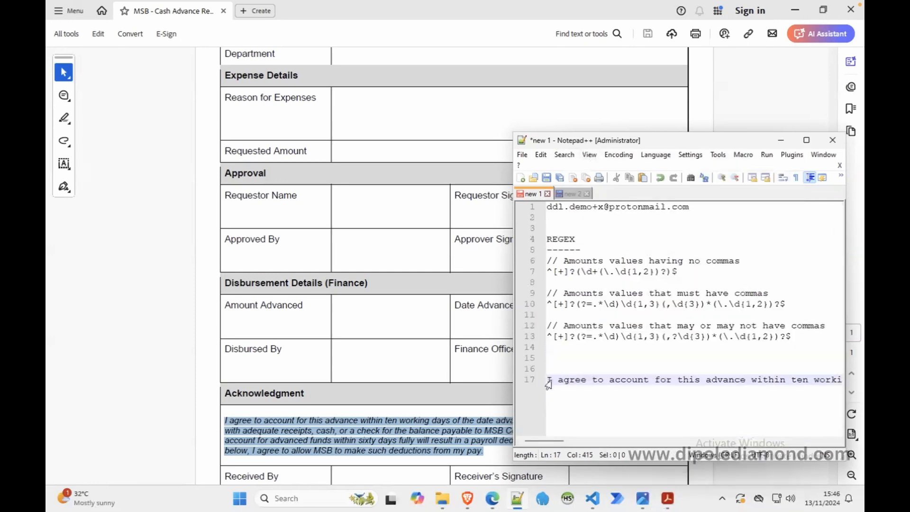
mouse_move(557, 442)
mouse_down()
mouse_move(833, 441)
mouse_move(542, 438)
mouse_up()
click(589, 155)
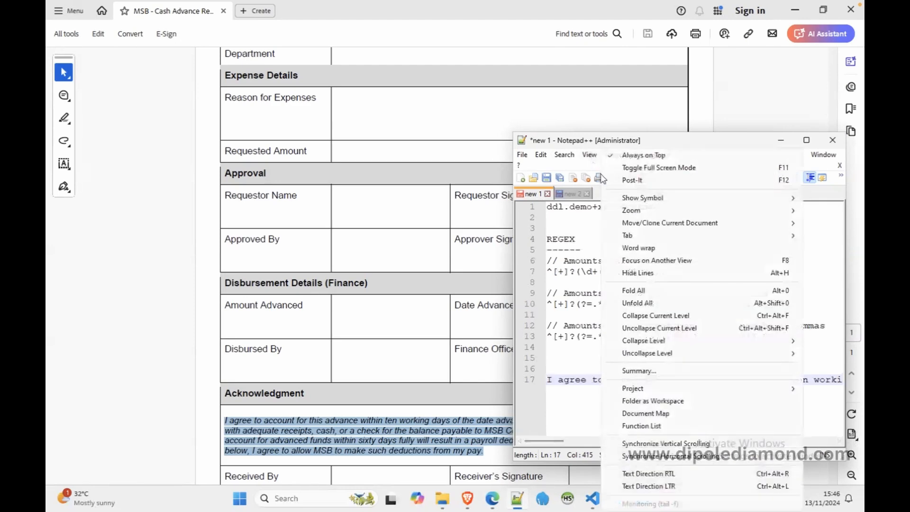
click(639, 248)
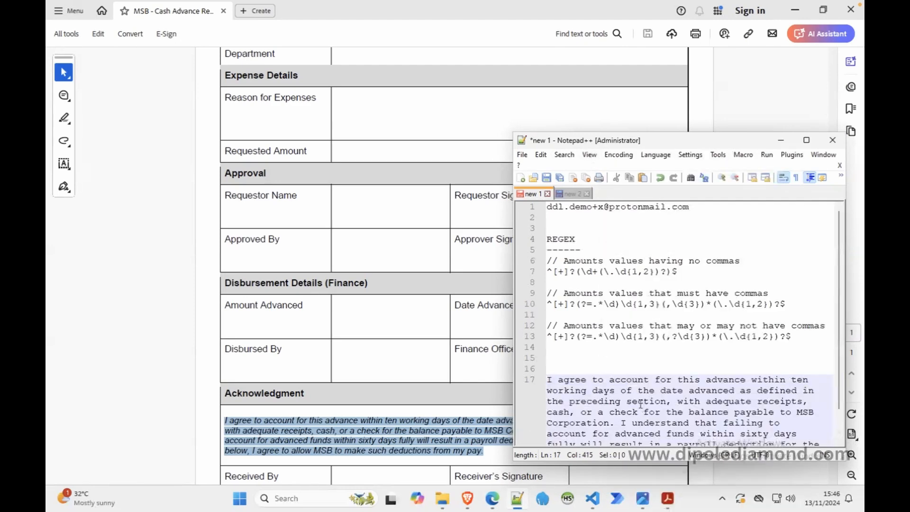
Step: Copy the whole acknowledgment paragraph from the notes and minimize both Notepad++ and the PDF
scroll(645, 401, down, 1)
drag(775, 433, 534, 348)
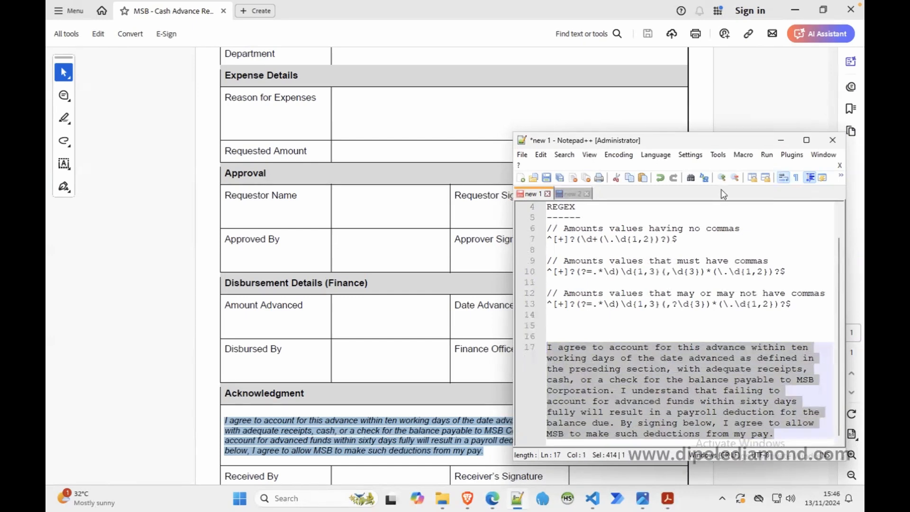
click(780, 140)
click(795, 10)
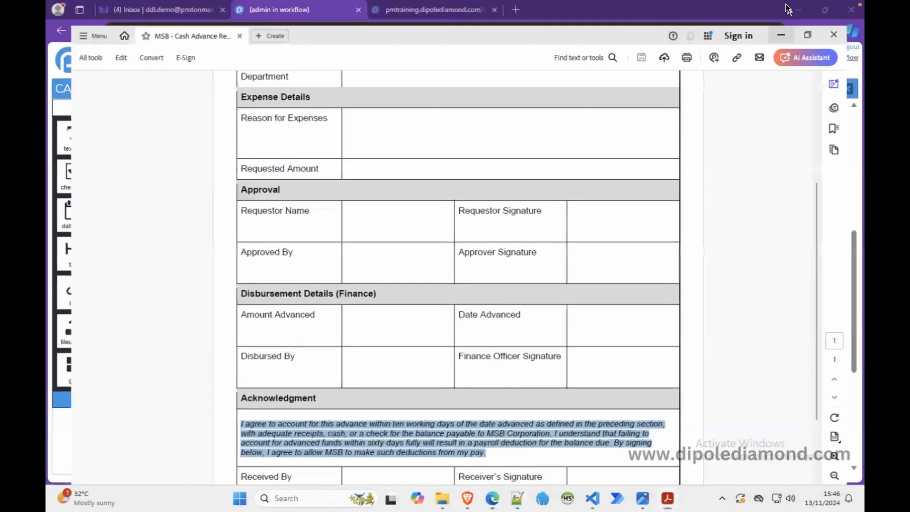
Step: Enlarge the acknowledgment label's text field and replace its text with "<p><strong>xx</strong><br></p>", pasting the copied paragraph after "<br>"
click(233, 412)
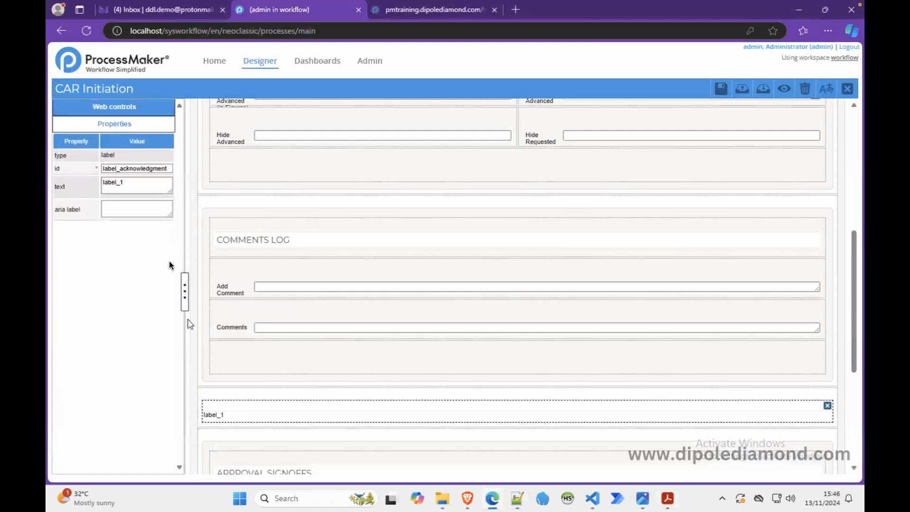
drag(169, 191, 169, 305)
drag(123, 183, 93, 183)
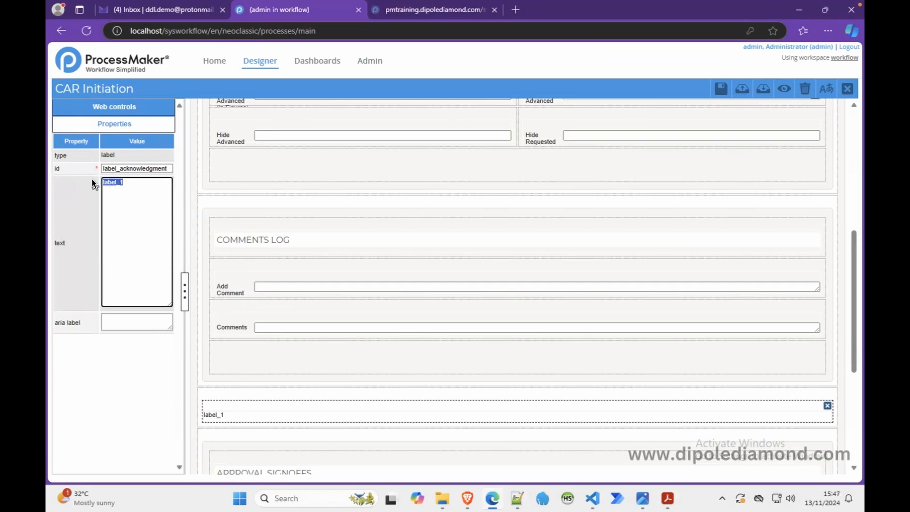
text(<p></p>)
text(<strong)
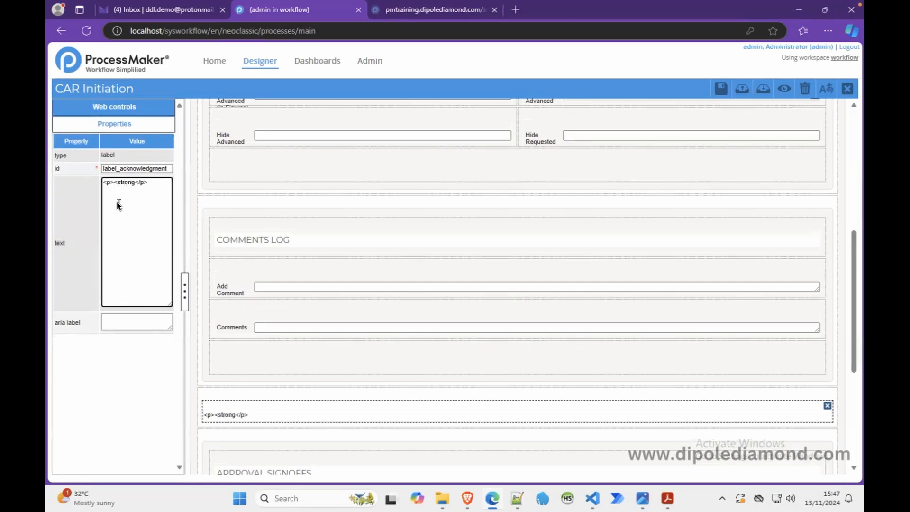
text(>xx</strong><br>)
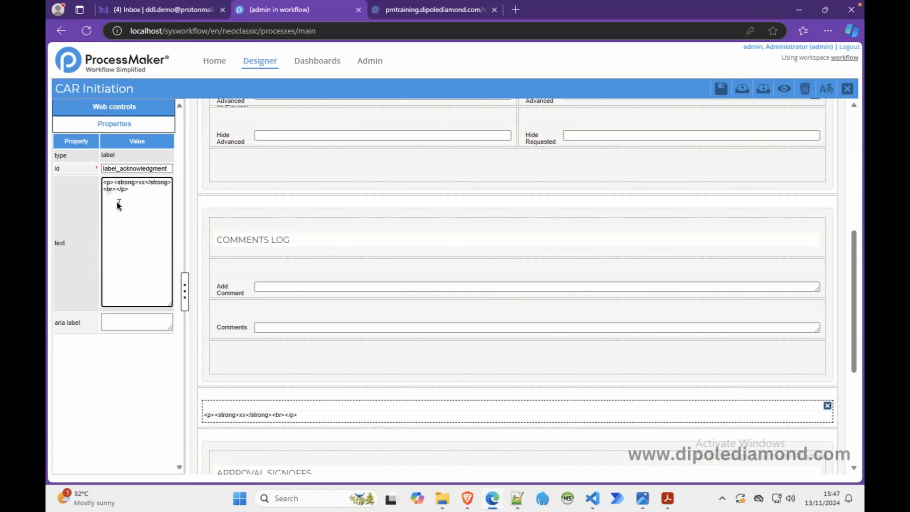
key(ctrl+v)
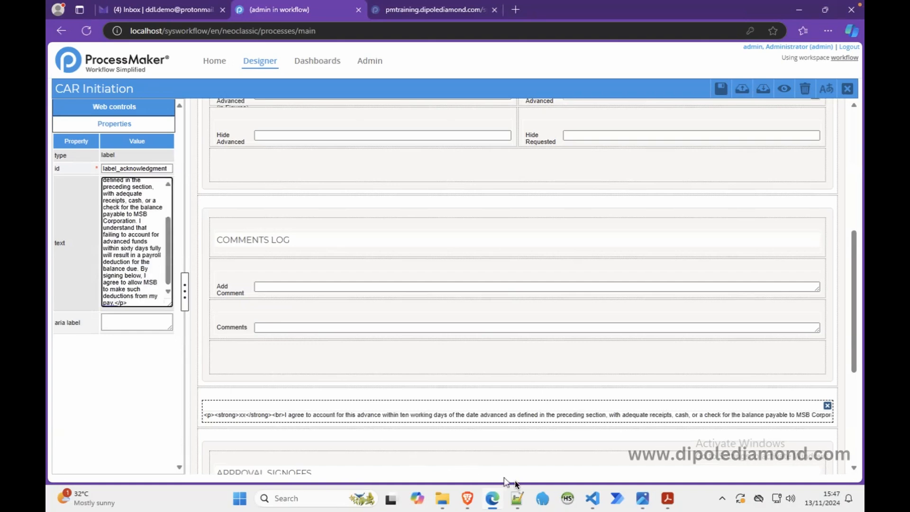
Step: Replace the "xx" placeholder in the label text with the heading "ACKNOWLEDGMENT" copied from the "new 2" notes, and minimize Notepad++
click(518, 497)
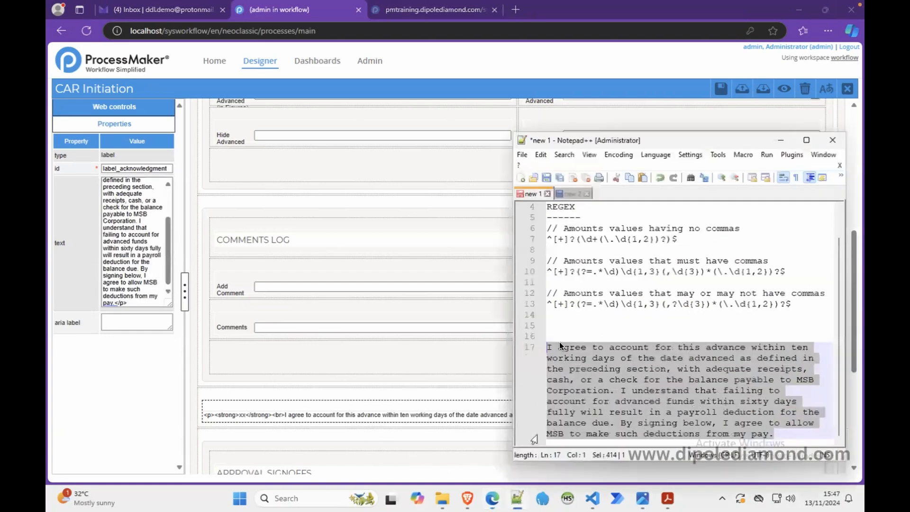
click(572, 195)
double_click(585, 238)
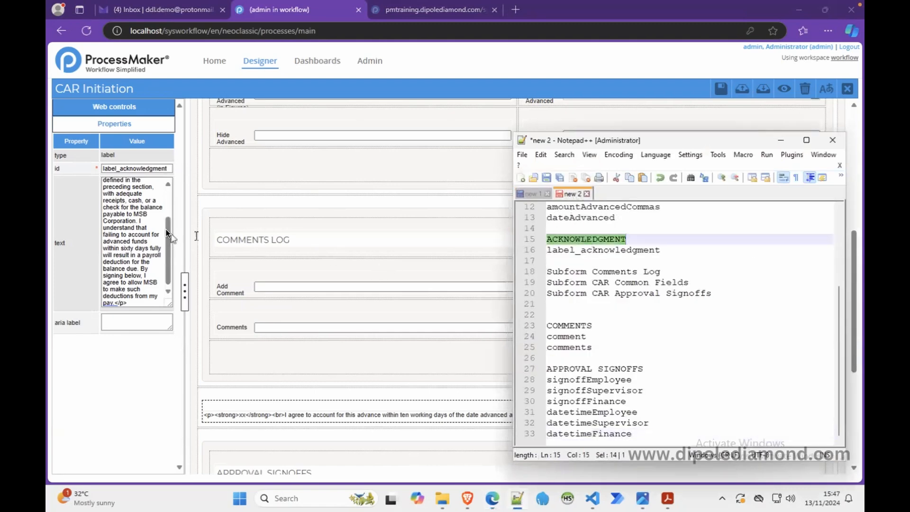
drag(168, 227, 167, 180)
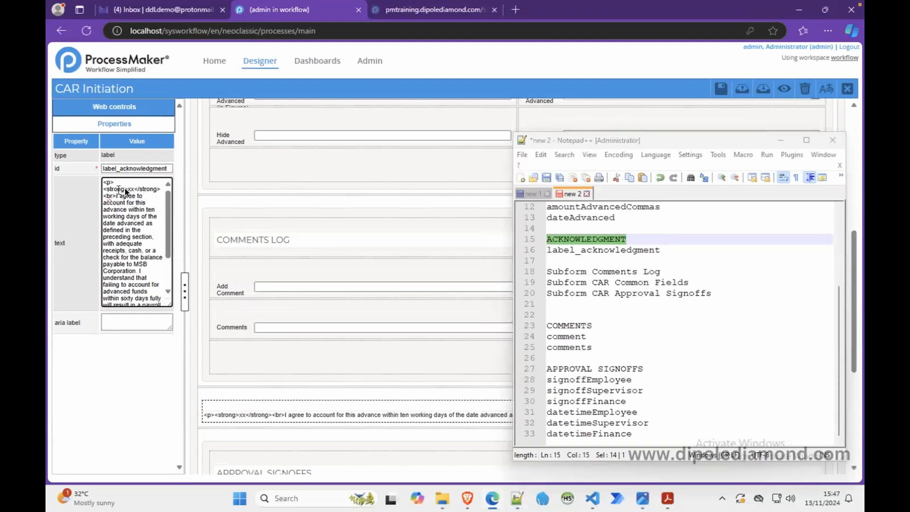
key(BackSpace)
key(BackSpace)
key(ctrl+v)
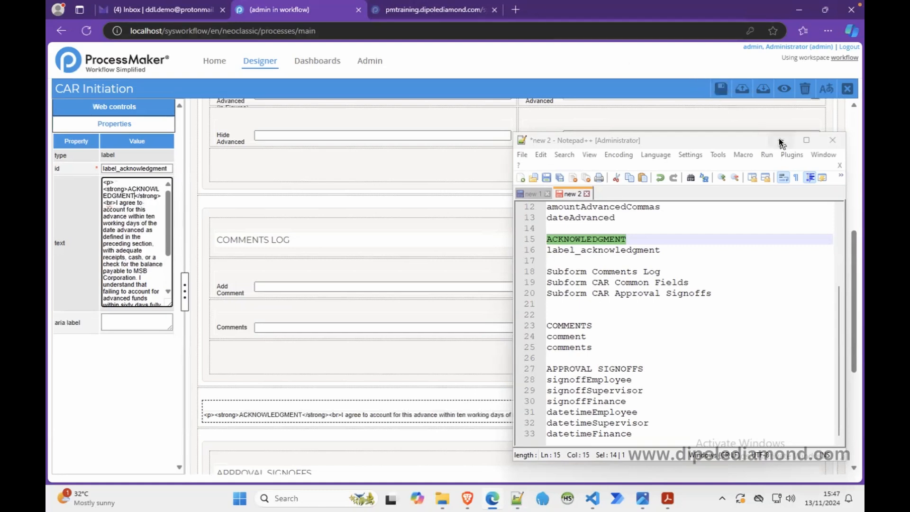
click(779, 141)
Step: Preview the form down to the formatted acknowledgment text and close the preview
click(782, 89)
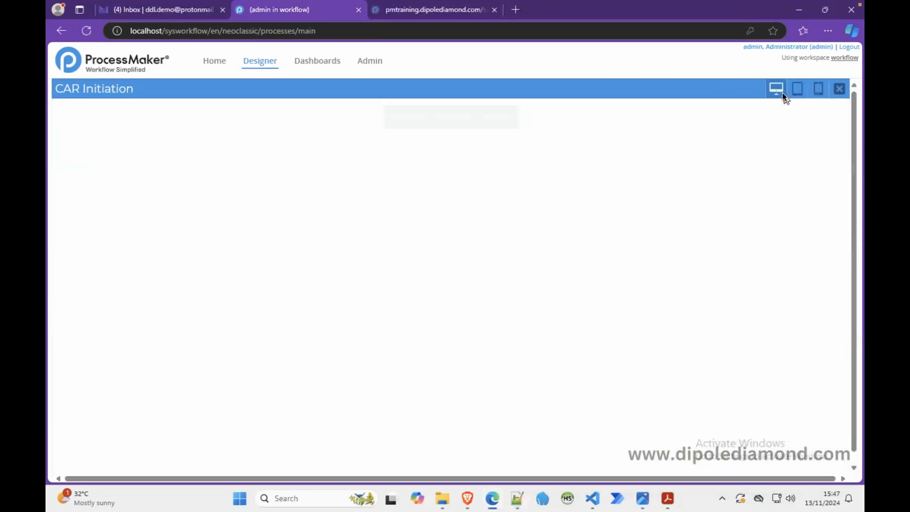
drag(847, 221, 851, 343)
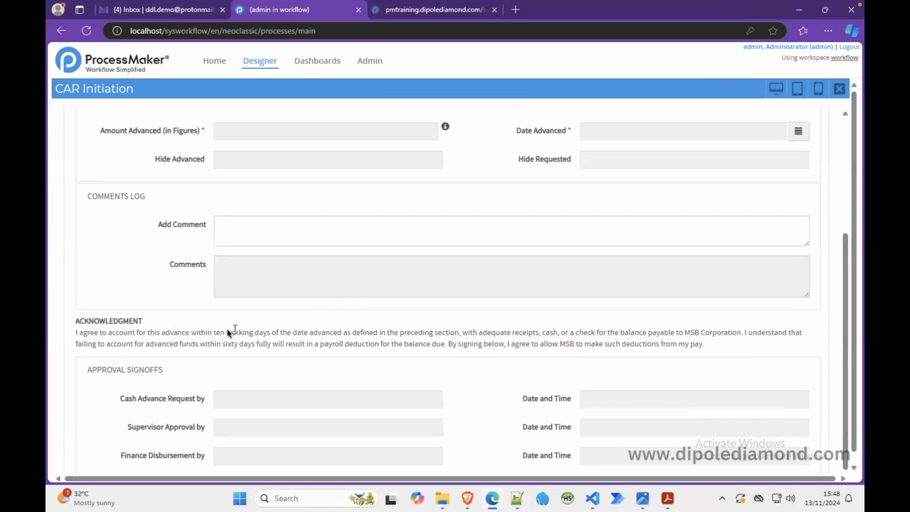
click(838, 89)
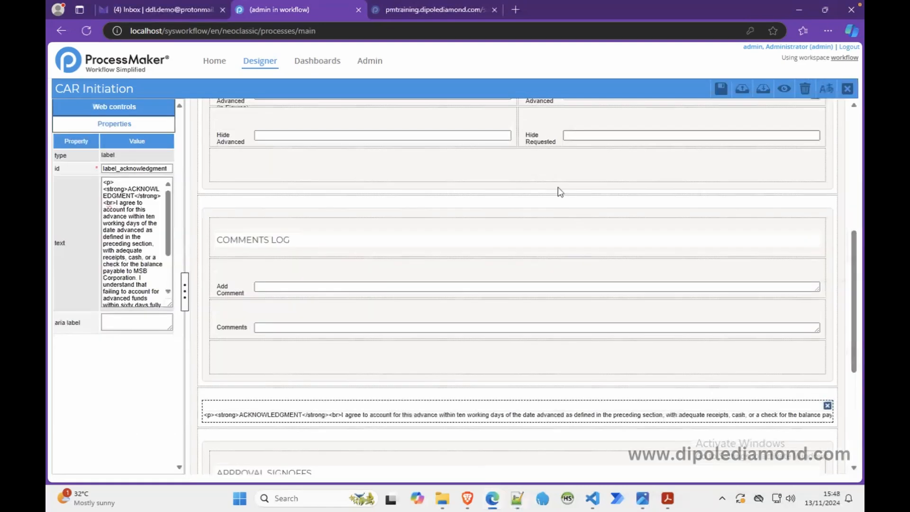
Step: Add a colon after "ACKNOWLEDGMENT" in the label text and remove the "<br>" tag before the paragraph
click(135, 196)
text(:)
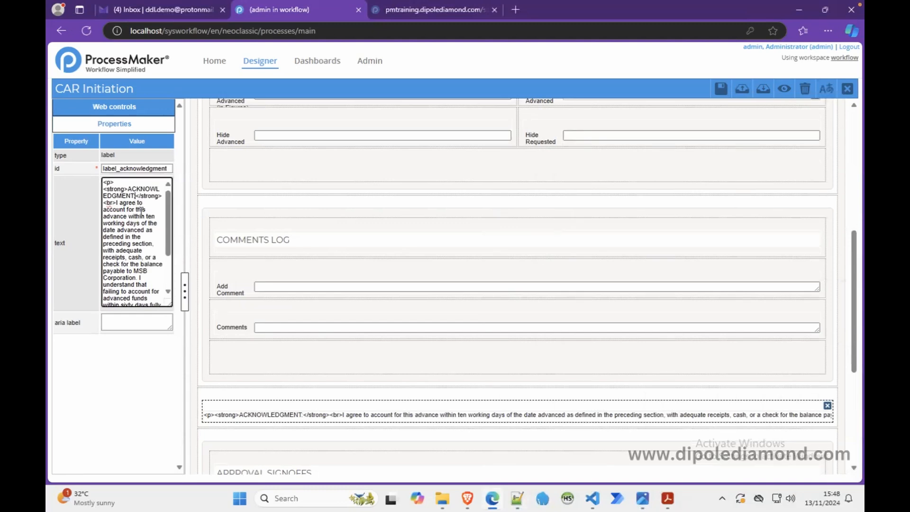
click(116, 204)
key(BackSpace)
key(BackSpace)
key(BackSpace)
key(BackSpace)
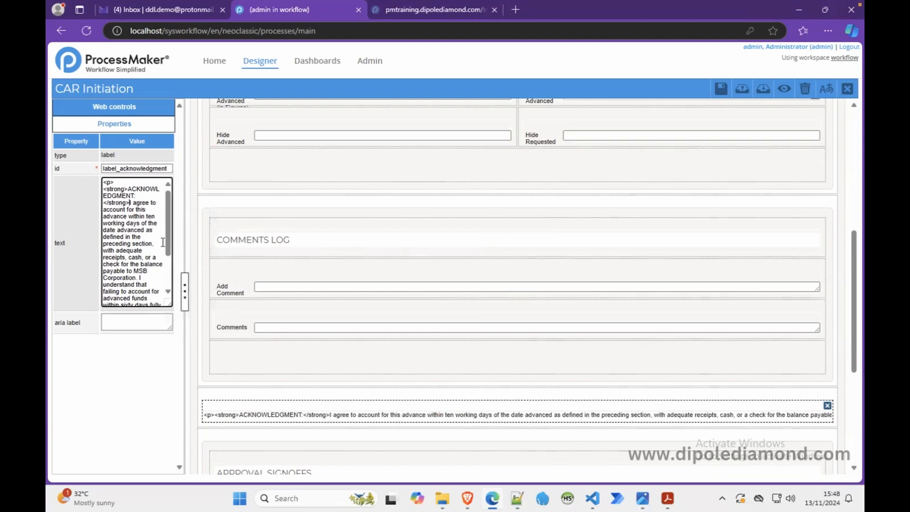
Step: Insert "&nbsp;" after the closing "</strong>" tag in the acknowledgment label's text
text(&)
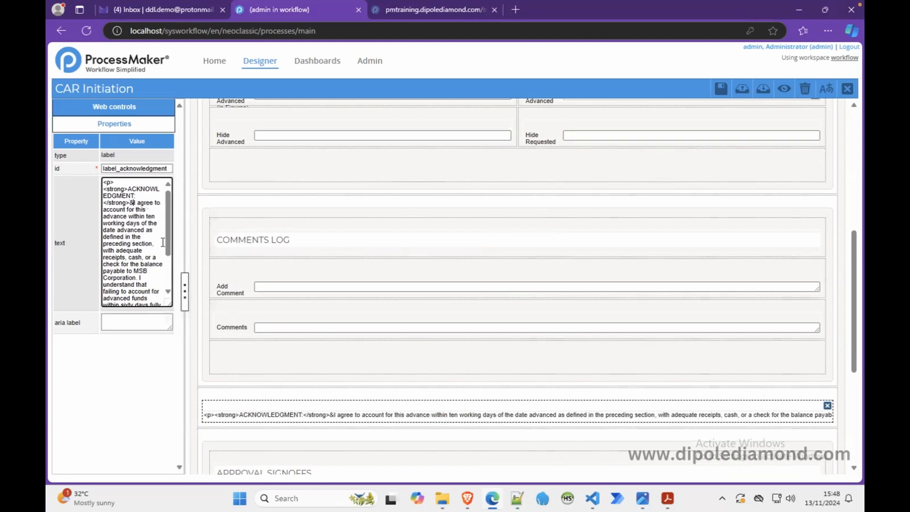
text(n)
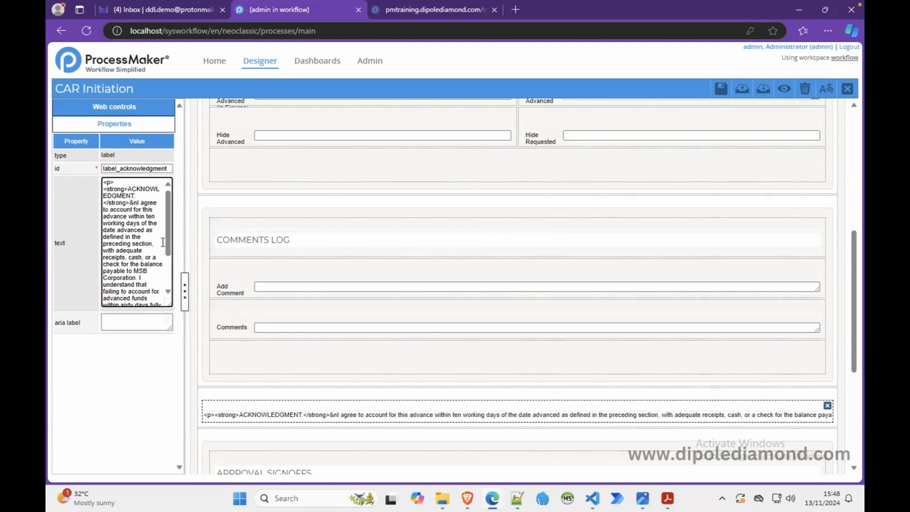
text(bsp;)
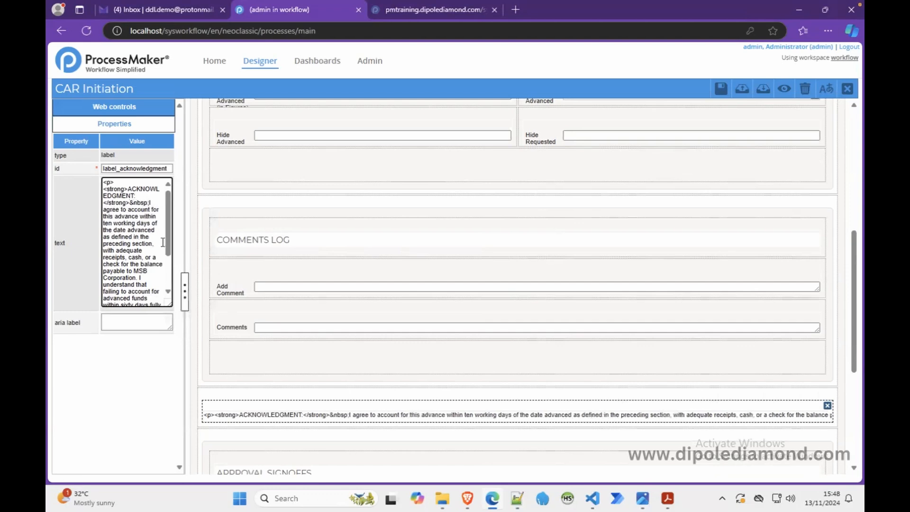
Step: Preview the form to check the spacing after the "ACKNOWLEDGMENT:" heading, and close the preview
click(784, 89)
drag(847, 169, 850, 308)
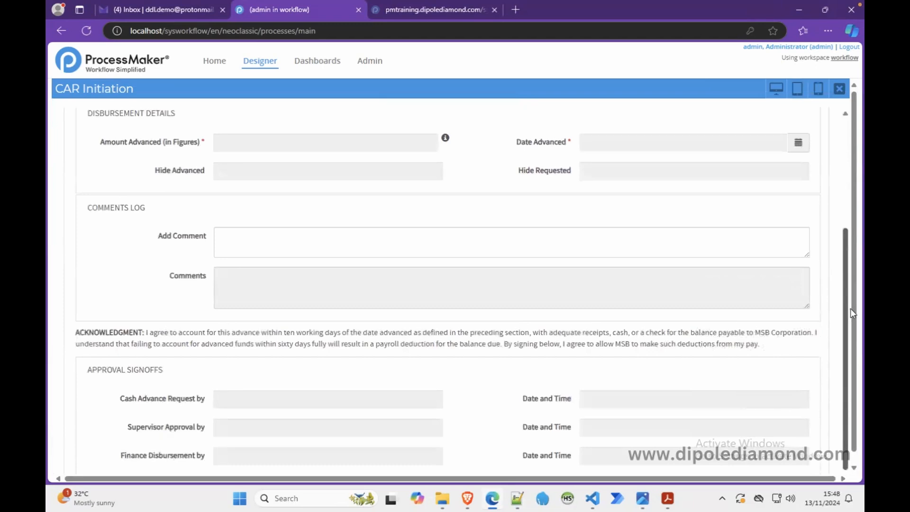
drag(846, 312, 845, 151)
click(839, 89)
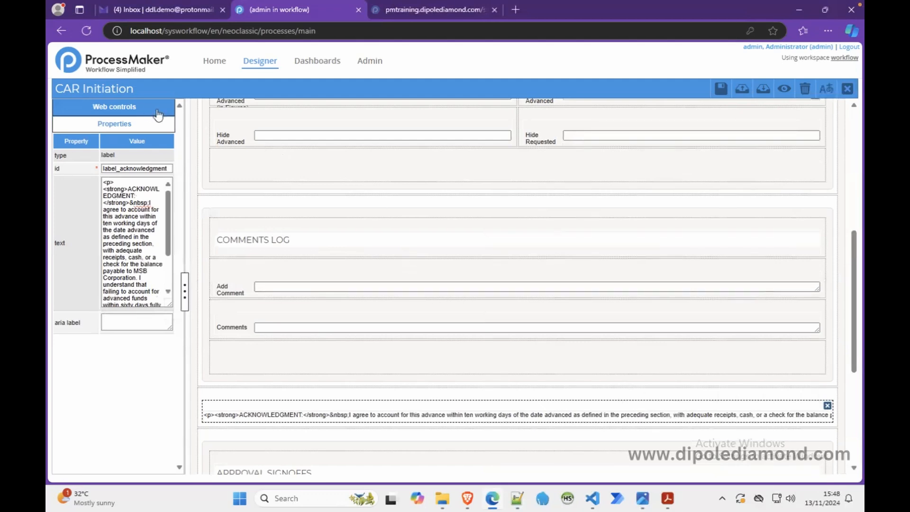
Step: Add a submit control between the acknowledgment label and the approval signoffs subform
click(138, 108)
drag(116, 339, 500, 457)
click(500, 458)
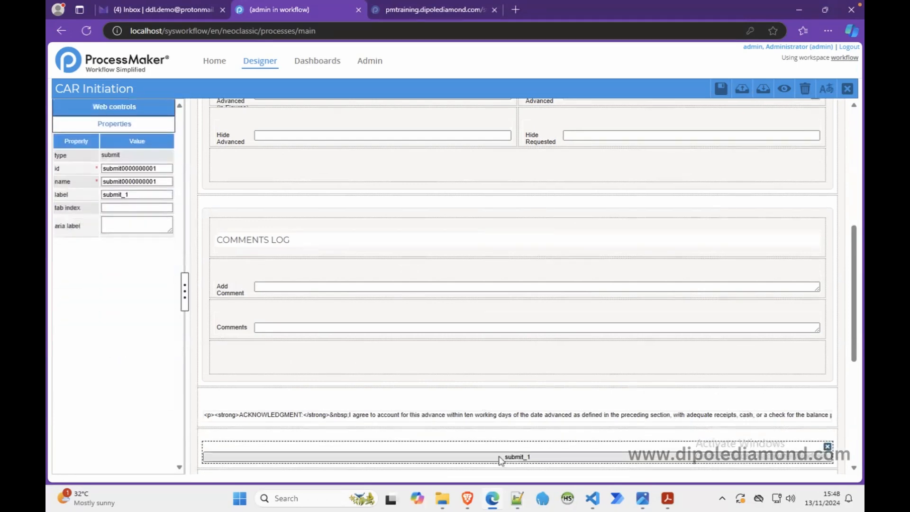
Step: Set both the id and the name of the new submit control to "submit_btn"
click(163, 168)
key(BackSpace)
key(BackSpace)
key(BackSpace)
key(BackSpace)
key(BackSpace)
key(BackSpace)
key(BackSpace)
key(BackSpace)
key(BackSpace)
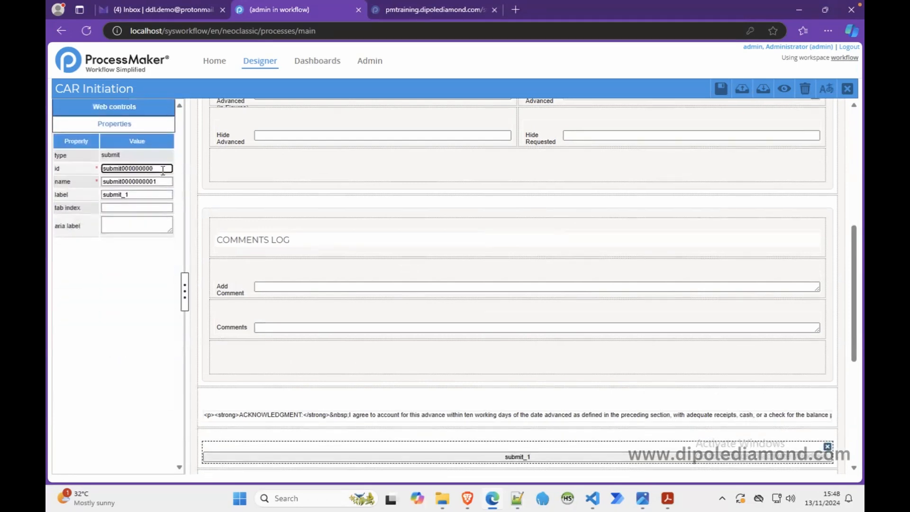
key(BackSpace)
text(_btn)
key(ctrl+a)
key(ctrl+c)
key(Tab)
key(ctrl+v)
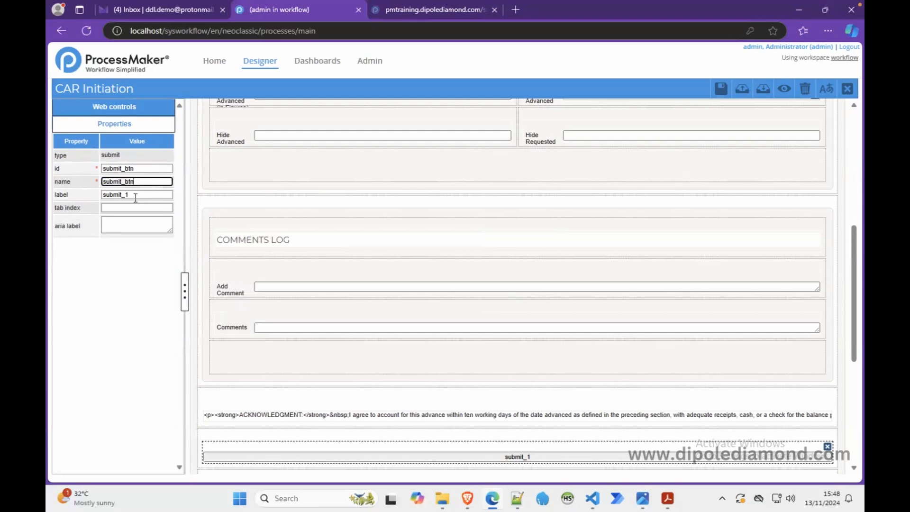
Step: Label the submit control "SUBMIT REQUEST"
key(Tab)
text(su)
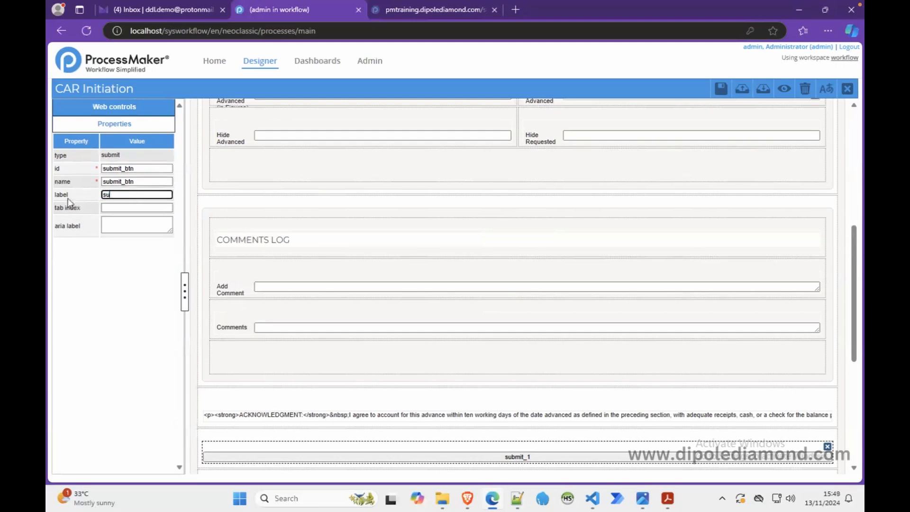
text(m)
key(BackSpace)
key(BackSpace)
key(BackSpace)
text(SUBMIT REQUEST)
Step: Preview the form down to the submit button and approval signoffs, and close the preview
click(782, 91)
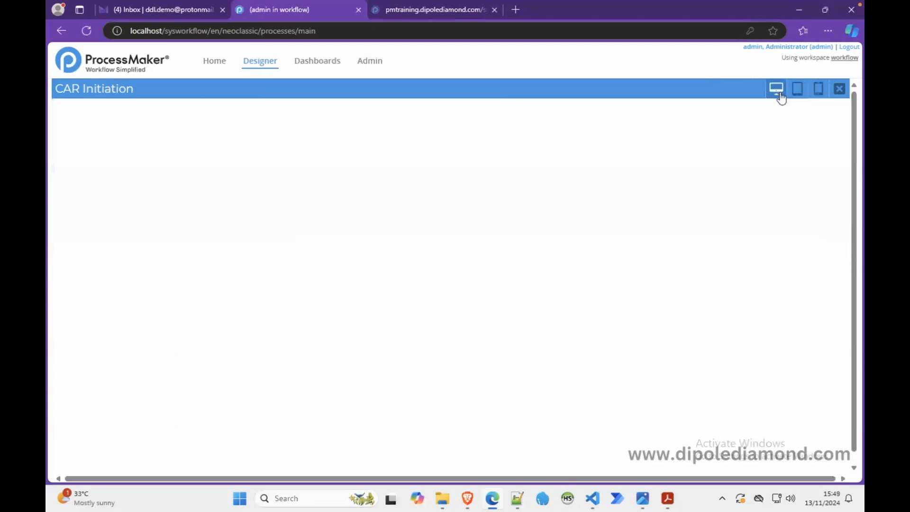
drag(847, 177, 837, 335)
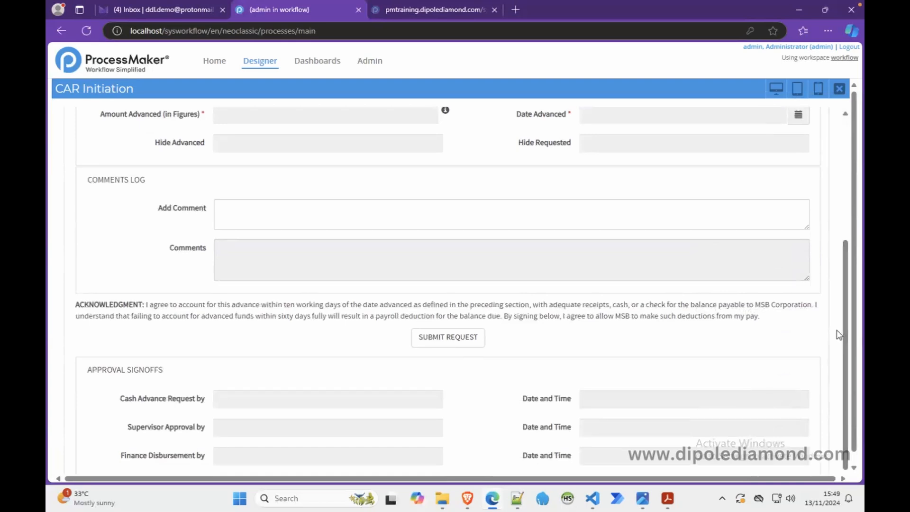
scroll(785, 362, down, 1)
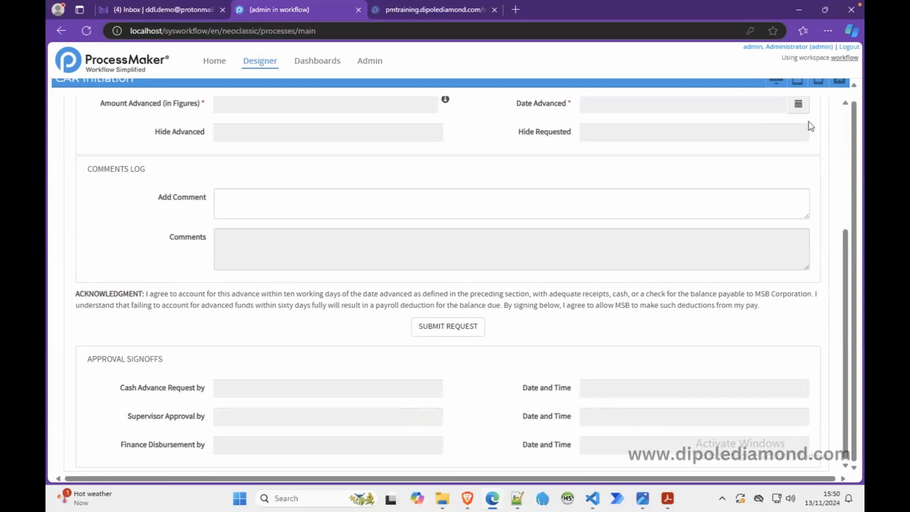
click(839, 83)
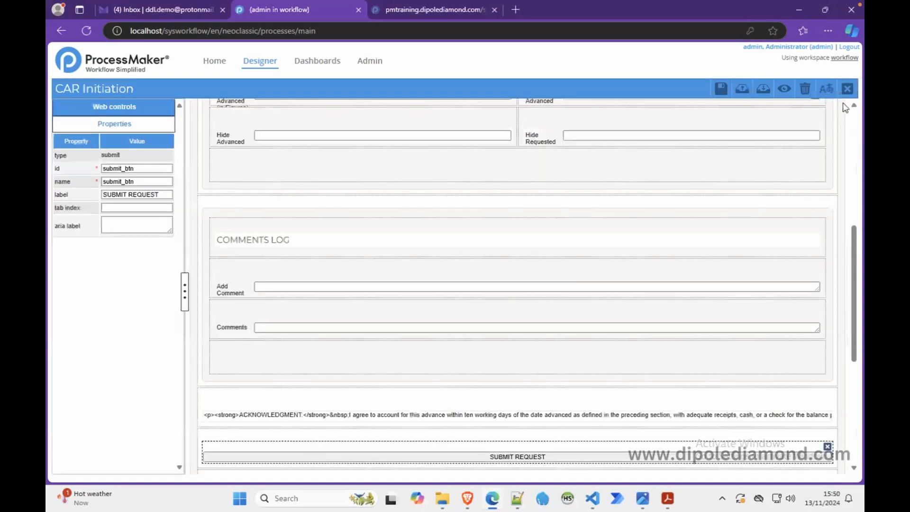
Step: Save and close the CAR Initiation Dynaform, and open "Subform CAR Approval Signoffs" for editing
click(720, 89)
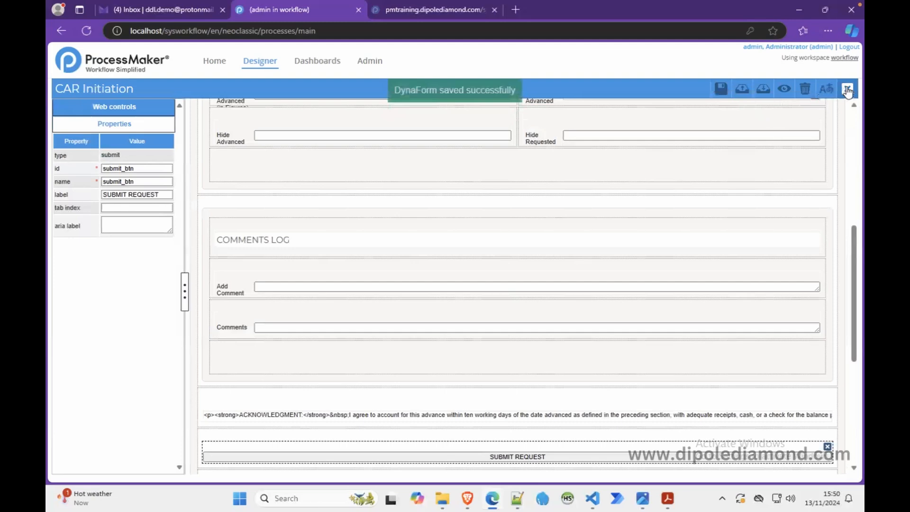
click(847, 88)
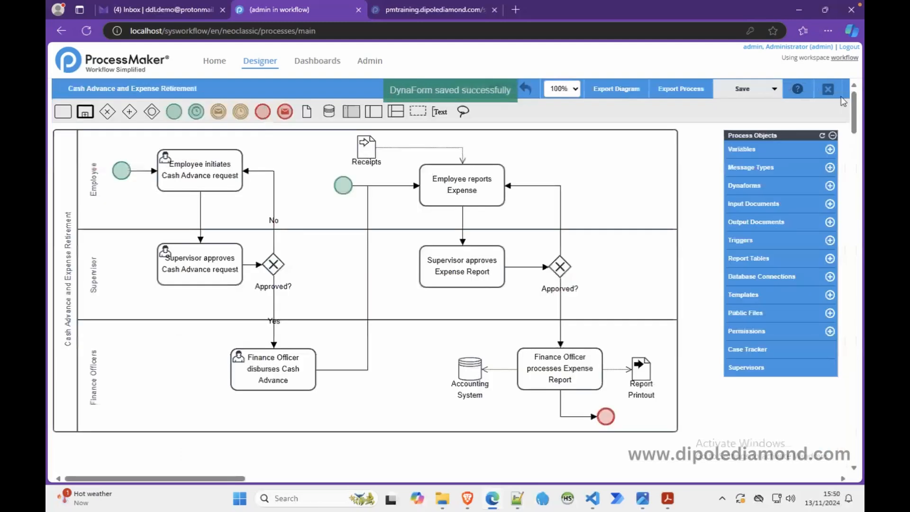
click(745, 186)
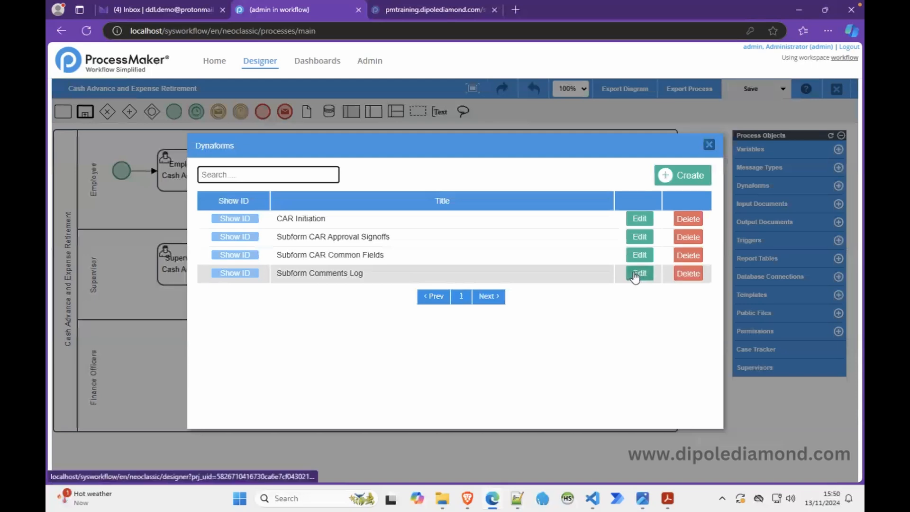
click(639, 236)
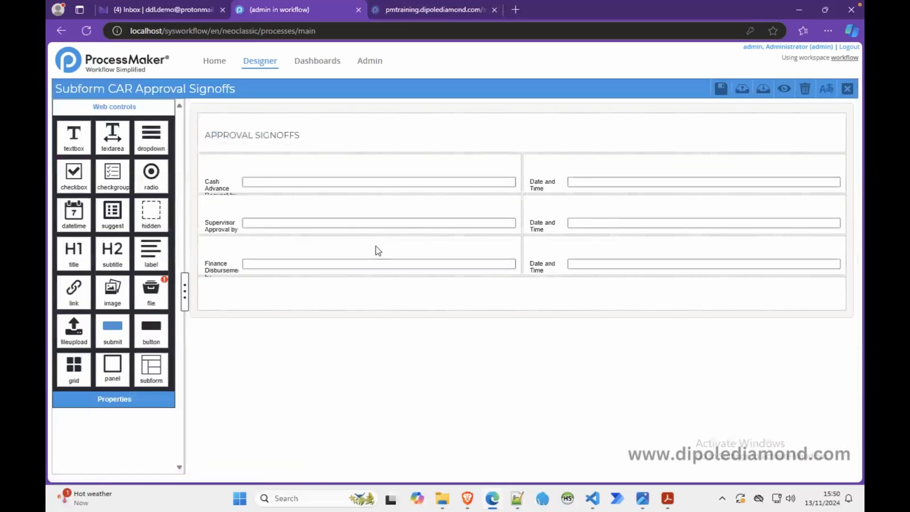
Step: Open the subform's JavaScript editor and write a block comment frame that ends in a line of asterisks
click(192, 195)
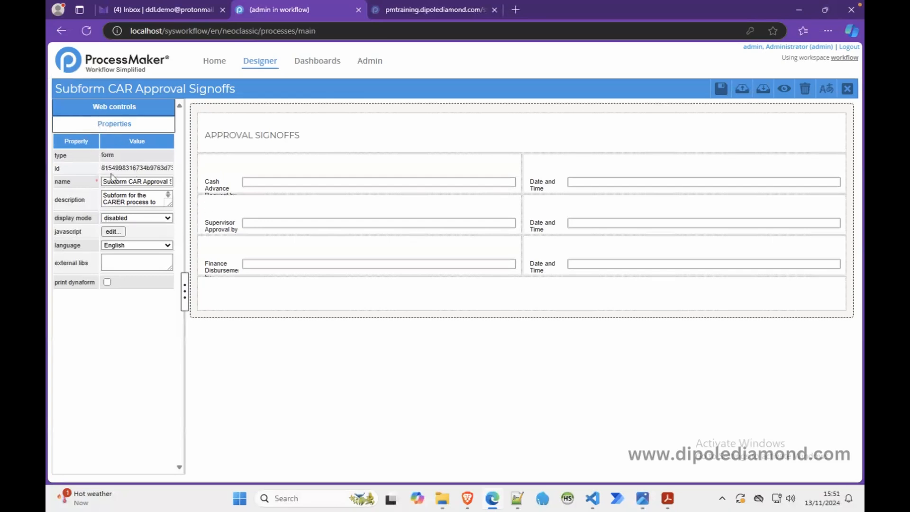
click(112, 232)
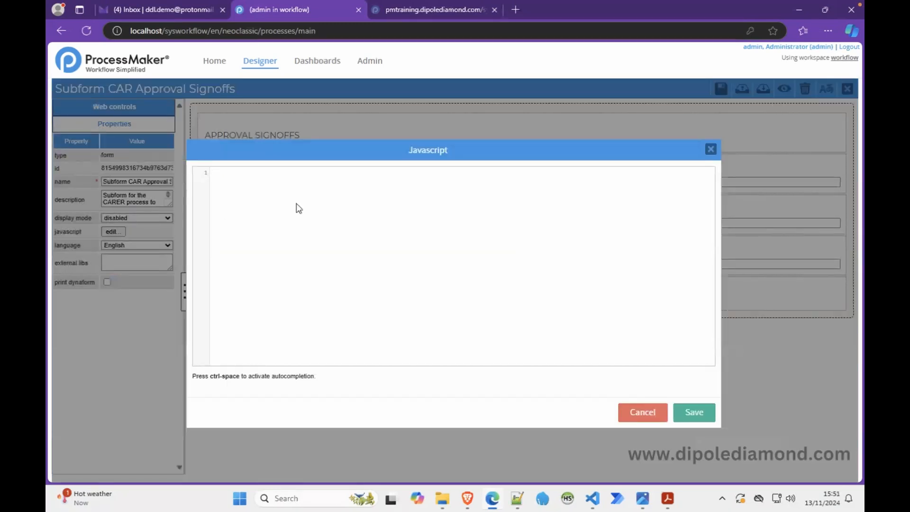
text(/)
text(*** )
text(* )
text(**********************************************)
text(***********************************)
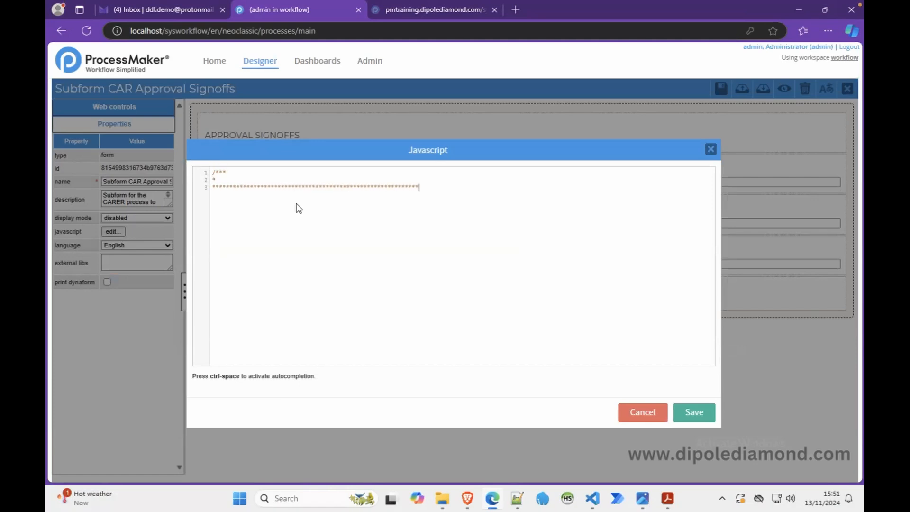
text(/)
Step: Enter the indented title "EVENT HANDLER: FORM DEFAULTS ON-READY" in the block comment's second line
key(Tab)
text(EVENT HANDLER: FORM DEFAULTS ON)
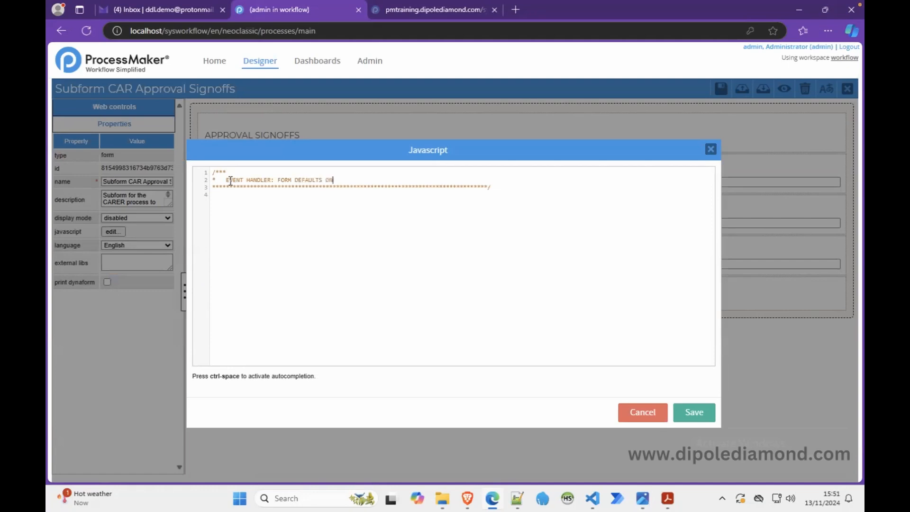
text(-READY)
Step: Write the ready handler "$(document).ready(function() { });" below the block comment, with its braces on separate lines
text($)
text((docuemnt)
key(BackSpace)
key(BackSpace)
key(BackSpace)
key(BackSpace)
text(ment).ready();function() )
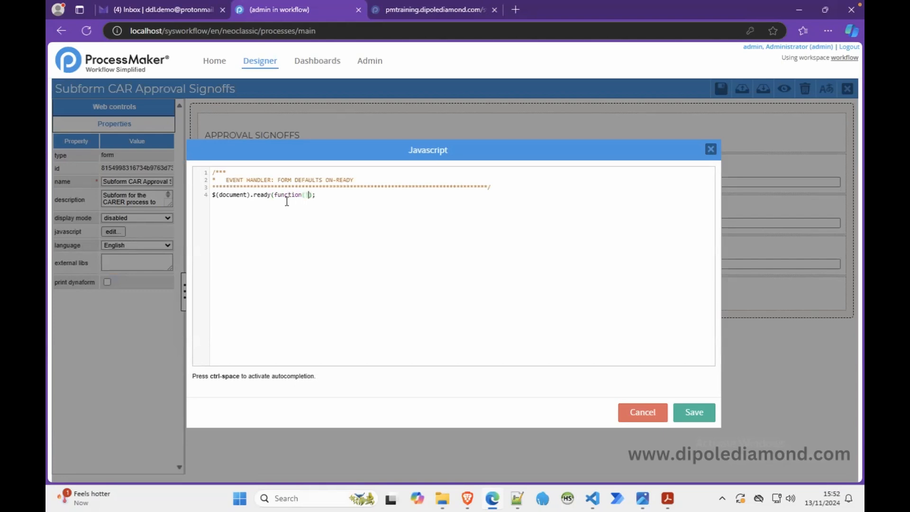
text({)
key(Return)
Step: Add the comment "//..for the supervisor fields..." inside the ready handler, leaving a blank line above it
click(332, 196)
key(Return)
Step: Start an if statement below the comment and copy the field name "signoffSupervisor" from the "new 2" notes in Notepad++
key(Return)
text(//..for the supervisor fields...)
key(Return)
text(if()
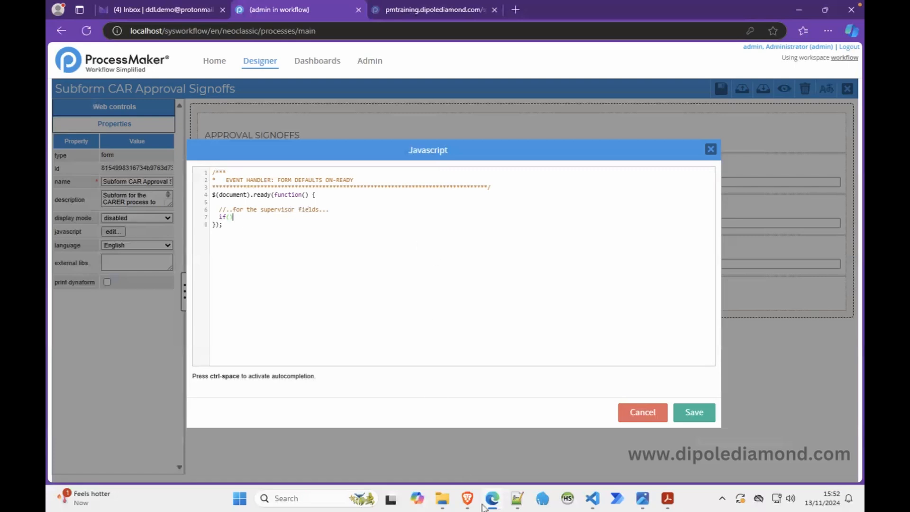
click(511, 501)
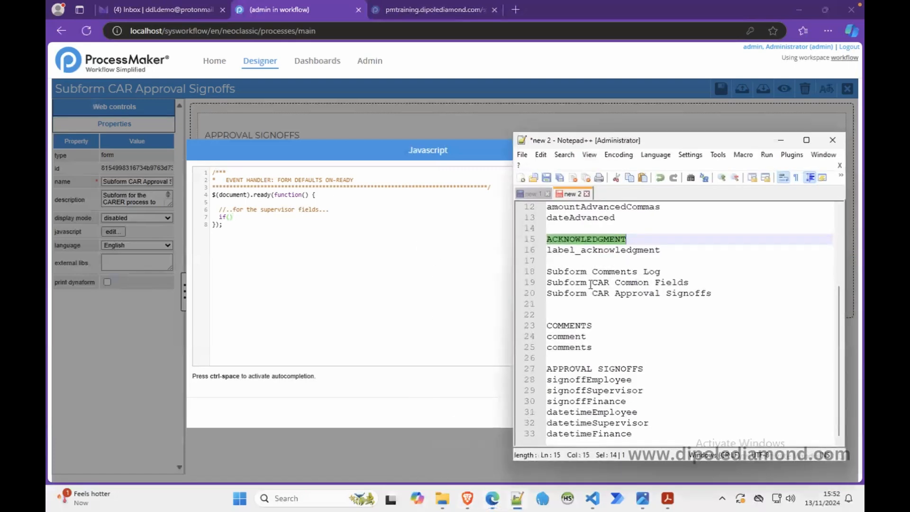
double_click(605, 391)
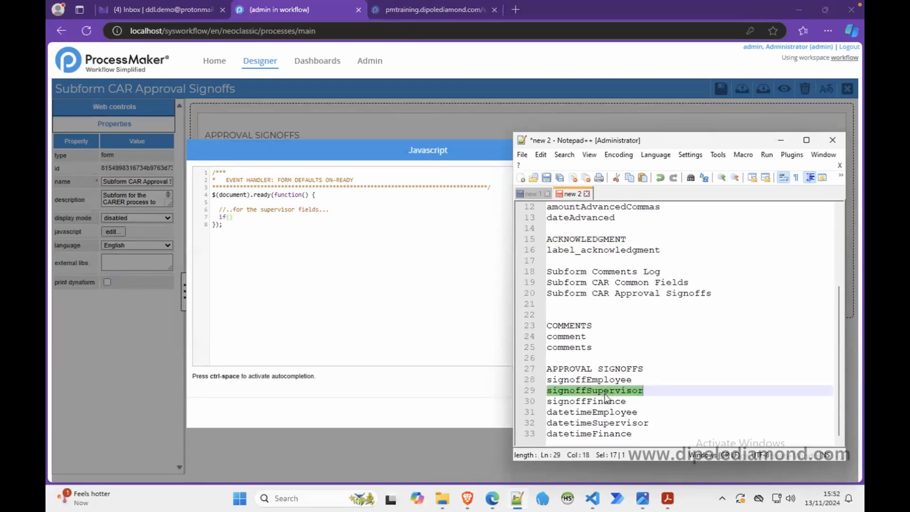
key(ctrl+c)
Step: Open wiki.processmaker.com in a new browser tab and minimize Notepad++
click(518, 8)
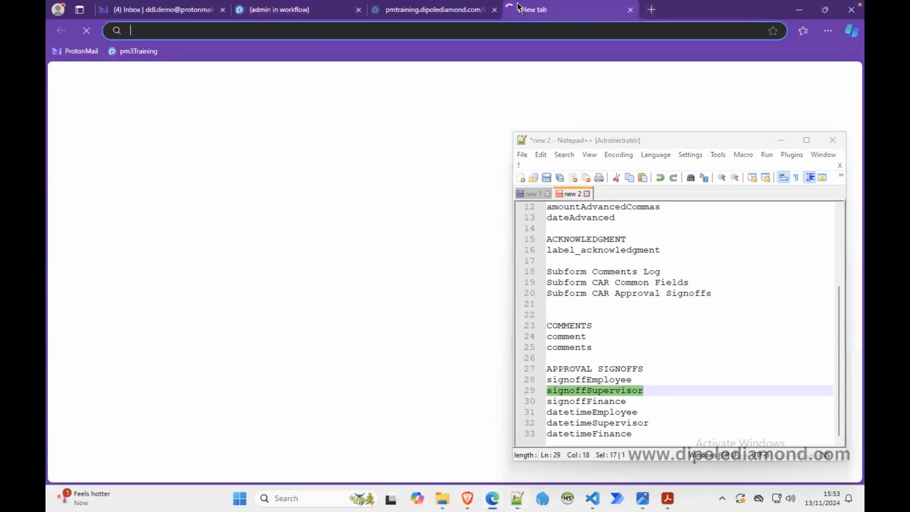
text(wiki.proc)
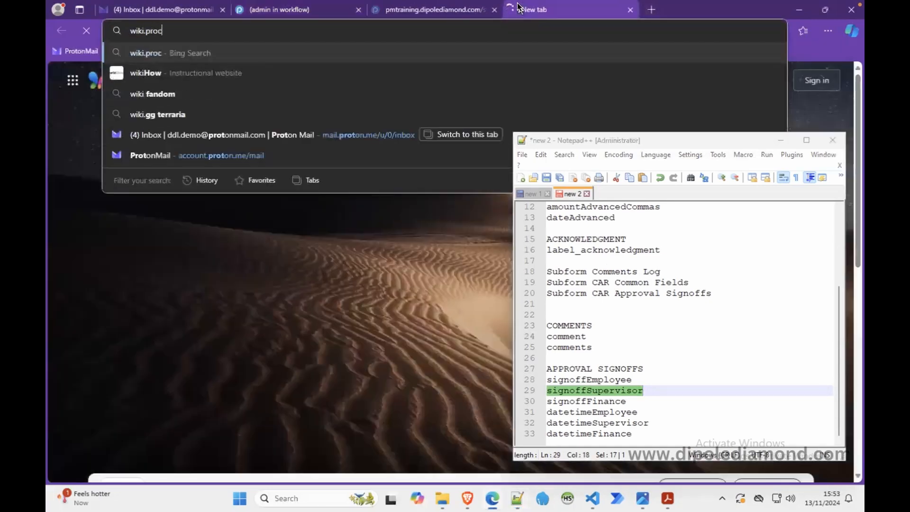
text(essmaker.com)
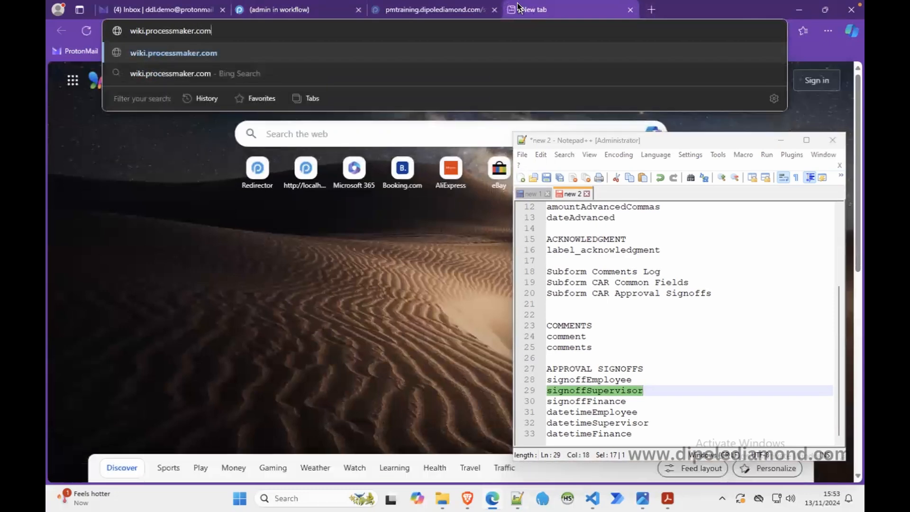
click(780, 140)
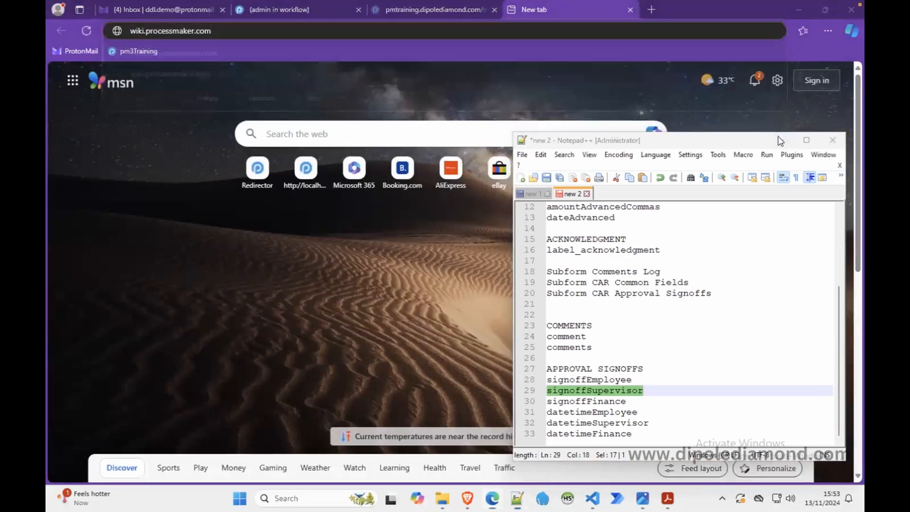
key(Return)
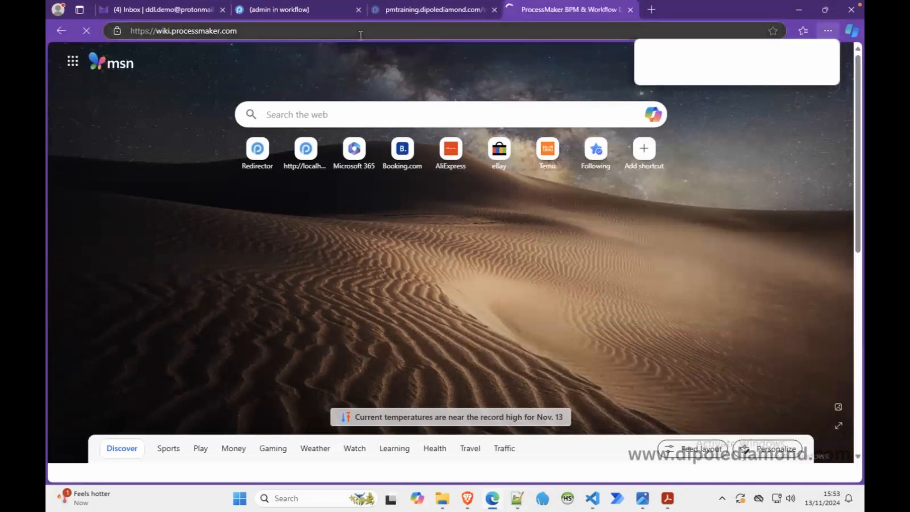
Step: Return to the subform's script, delete the unfinished if statement, and save the JavaScript
click(291, 10)
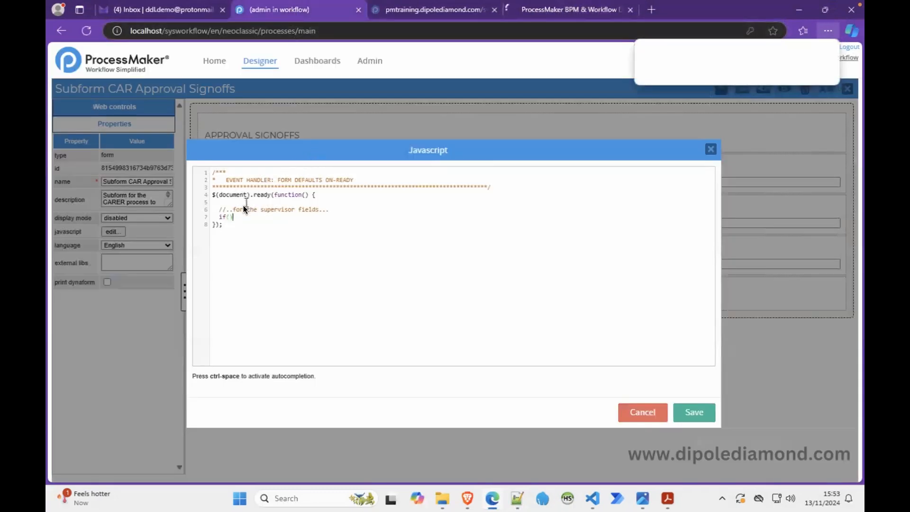
key(BackSpace)
key(BackSpace)
key(BackSpace)
key(BackSpace)
click(686, 407)
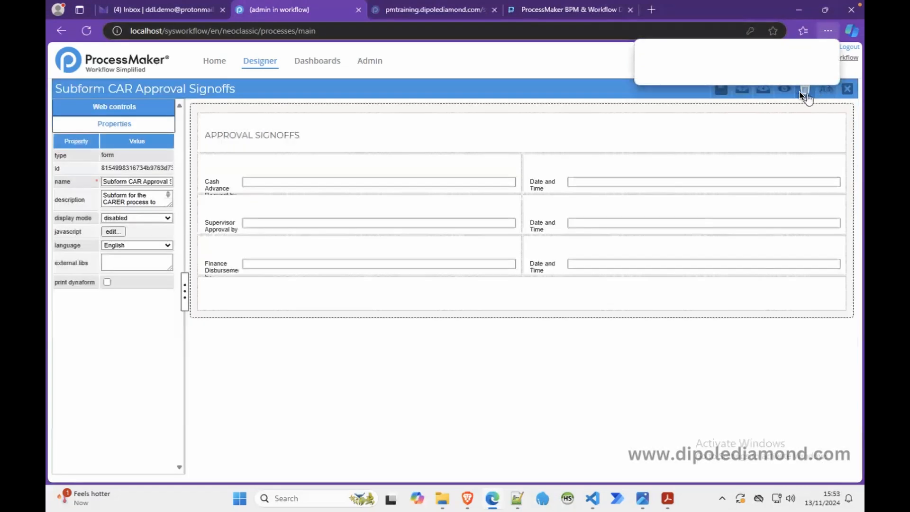
Step: Preview the subform's "Supervisor Approval by" row, and switch back to the ProcessMaker documentation page
click(784, 90)
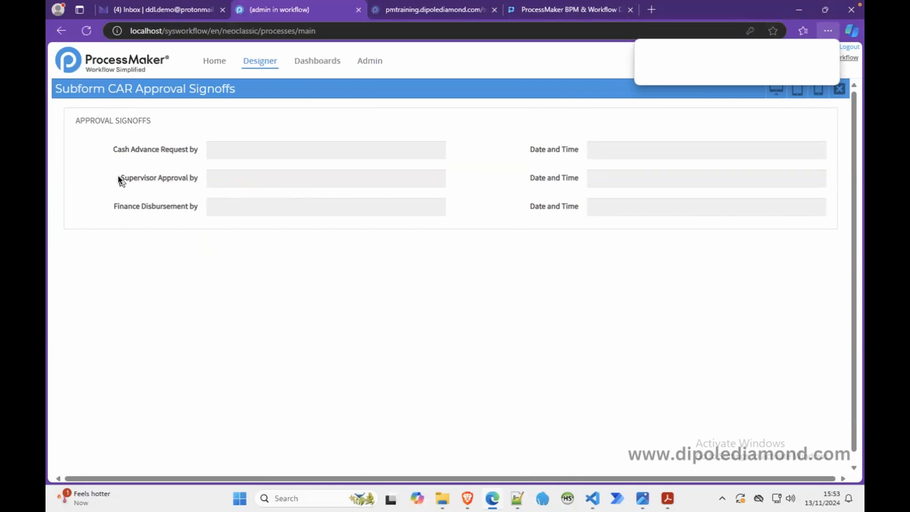
drag(119, 179, 225, 179)
click(569, 11)
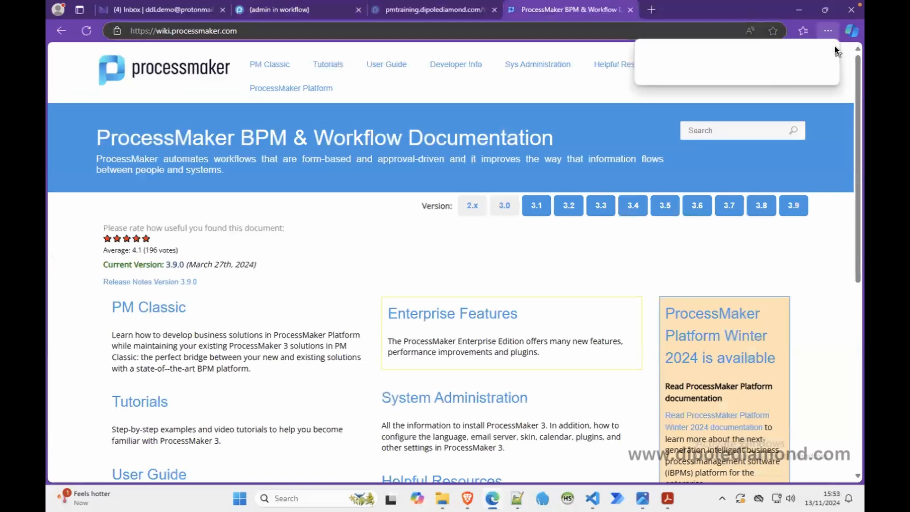
click(826, 30)
click(826, 30)
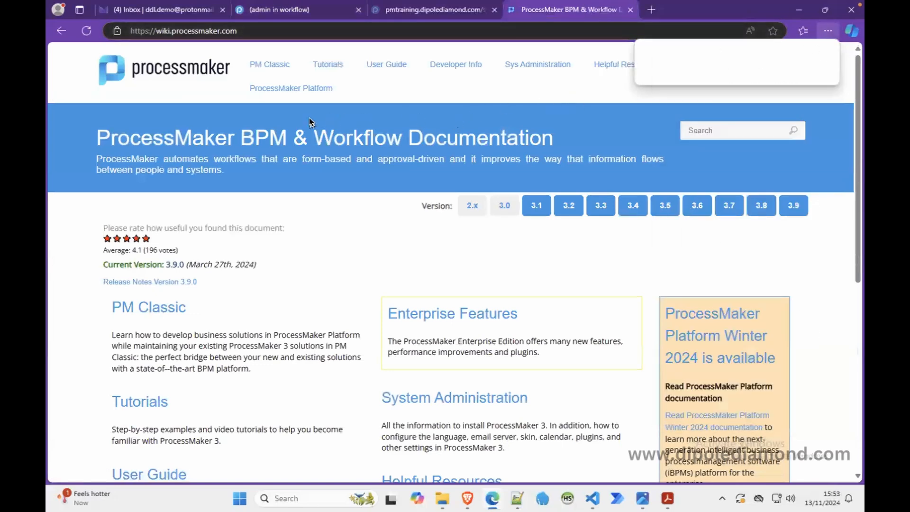
Step: Search the ProcessMaker wiki for "textbox", open "3.0 - 3.8 - Textboxes and Textareas" and go to its JavaScript Methods section
click(697, 134)
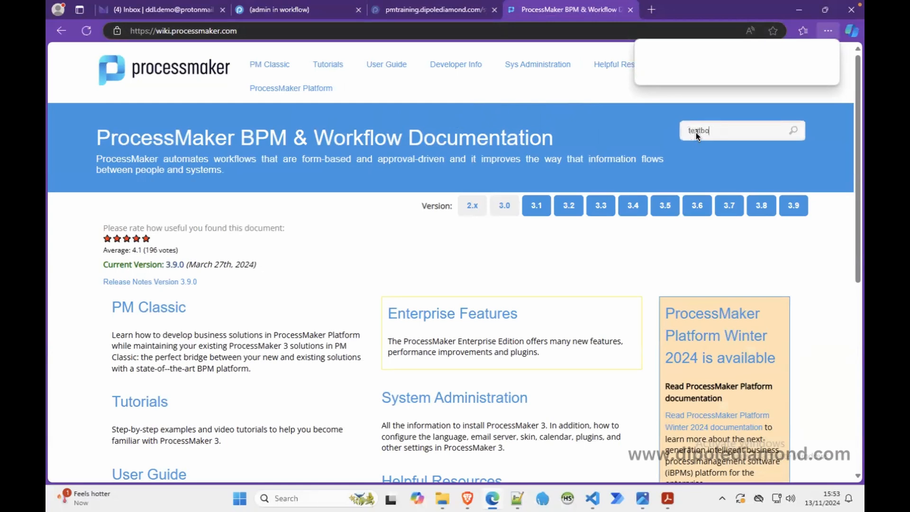
key(Return)
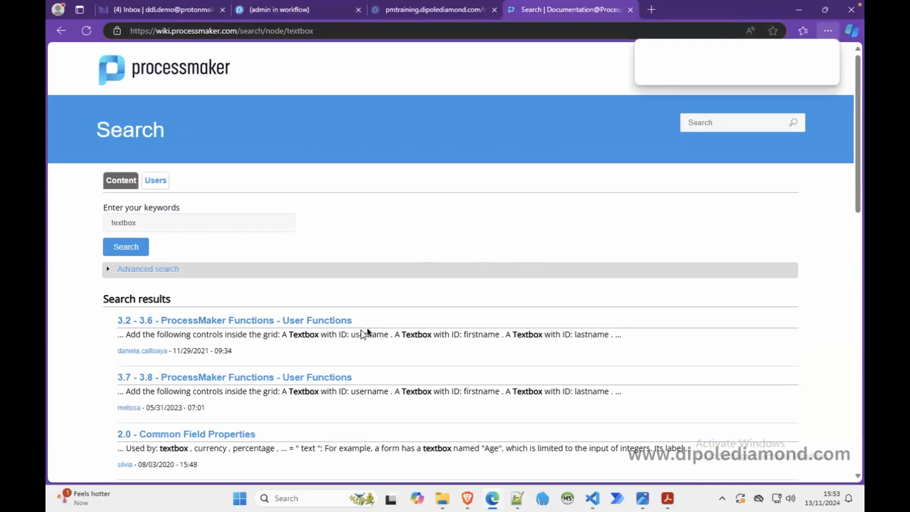
drag(856, 198, 845, 270)
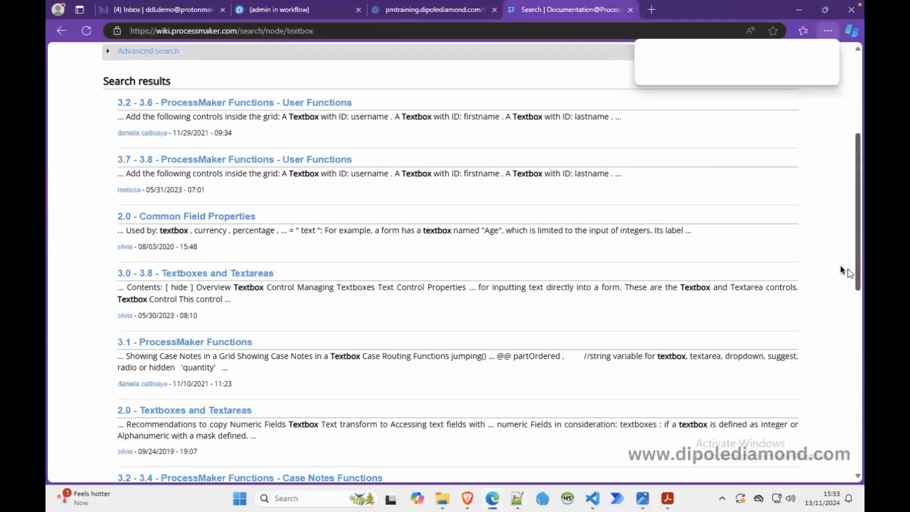
click(235, 275)
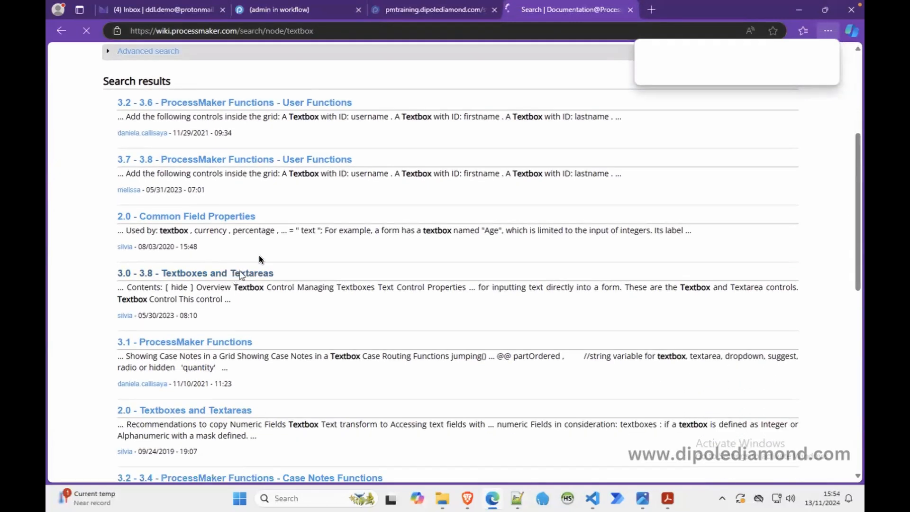
mouse_move(858, 75)
mouse_down()
mouse_move(858, 90)
mouse_move(858, 78)
mouse_up()
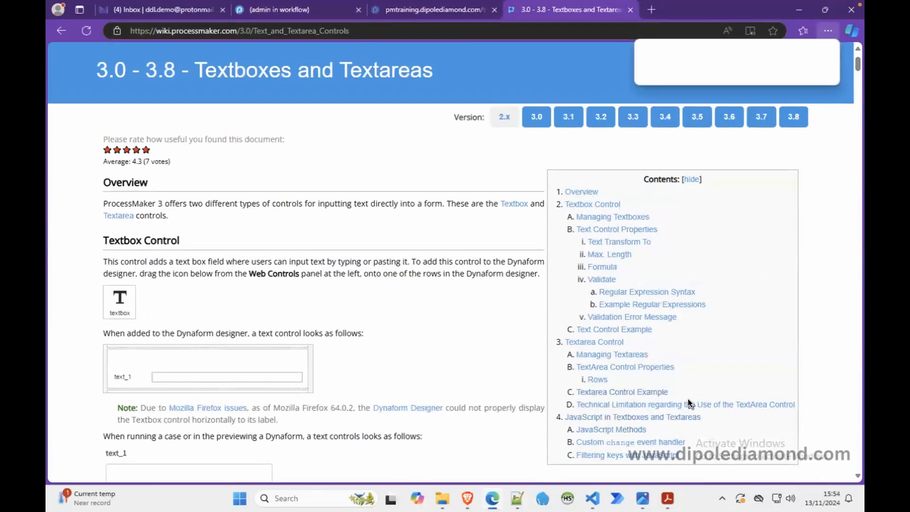
click(624, 429)
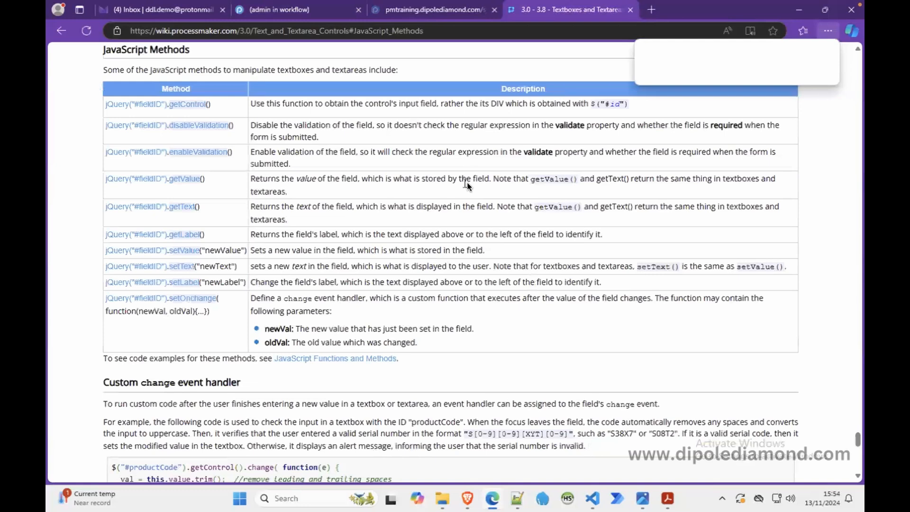
Step: Check the previewed supervisor field and its name in the Notepad++ notes against the wiki's method table, and return to the preview
click(303, 12)
click(230, 180)
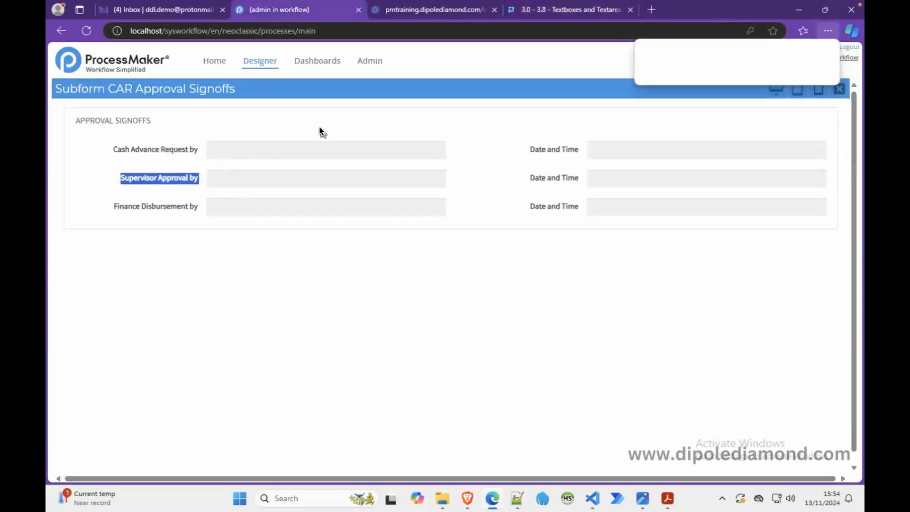
click(517, 498)
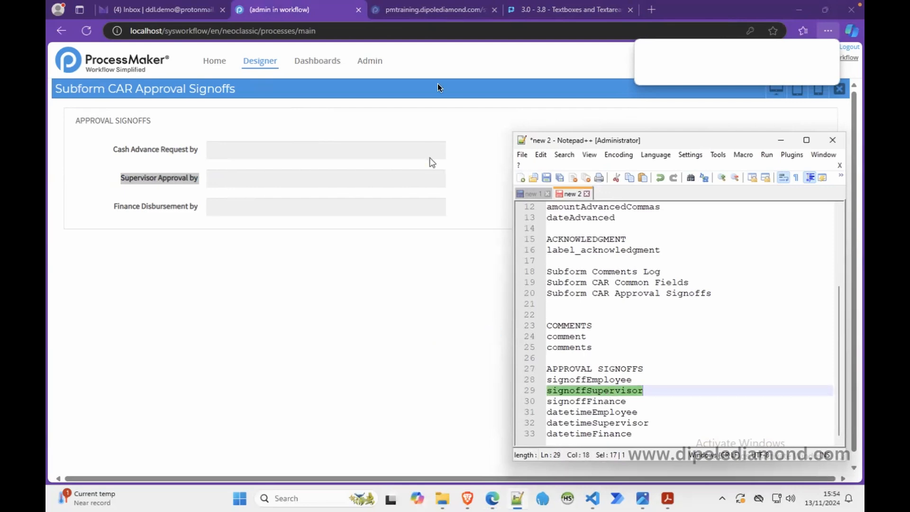
click(528, 13)
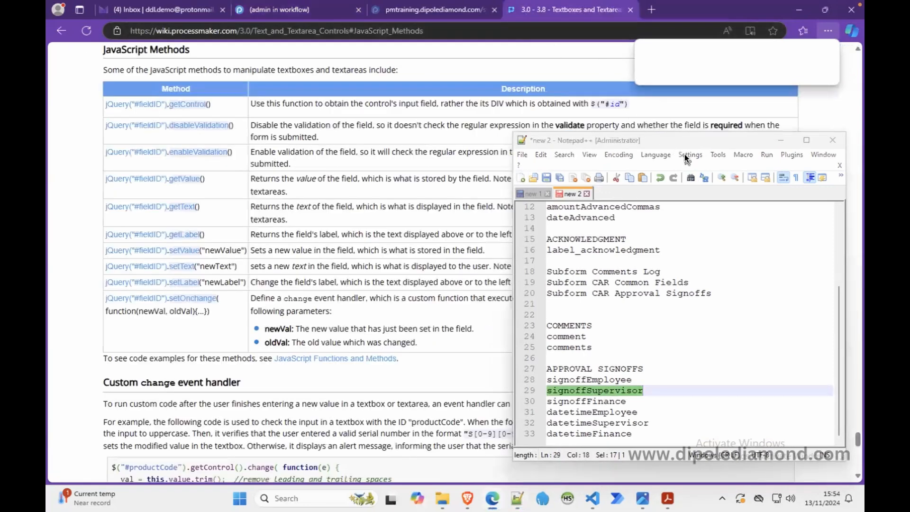
click(780, 140)
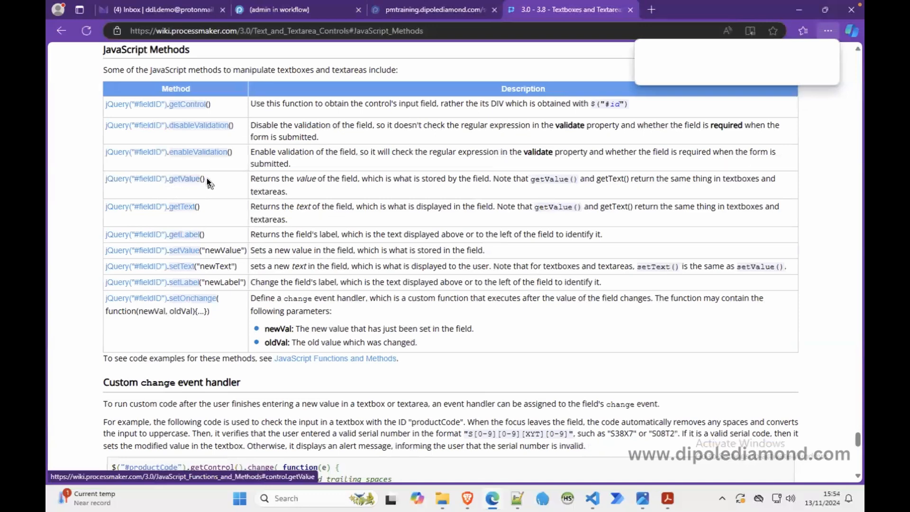
click(307, 11)
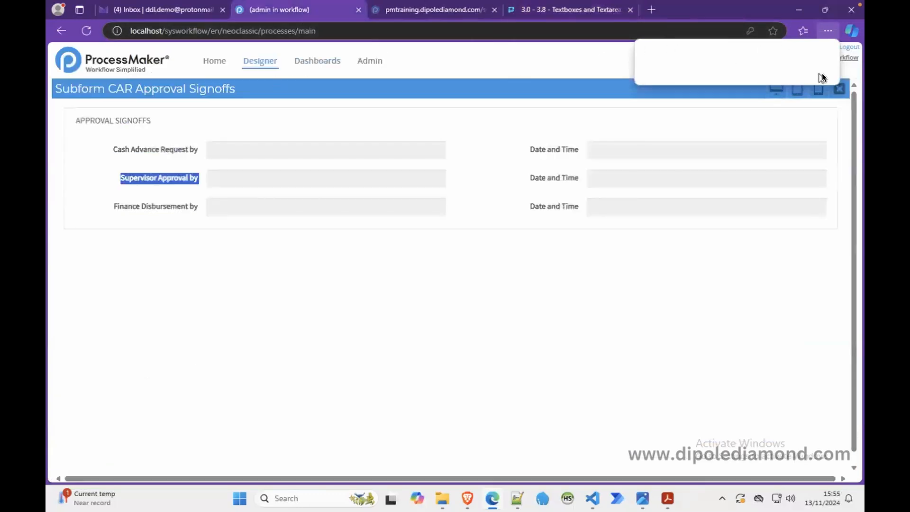
Step: Leave the preview, open the subform's JavaScript and write the condition if( $("#signoffSupervisor").getValue() == "" ) below the supervisor comment
click(838, 88)
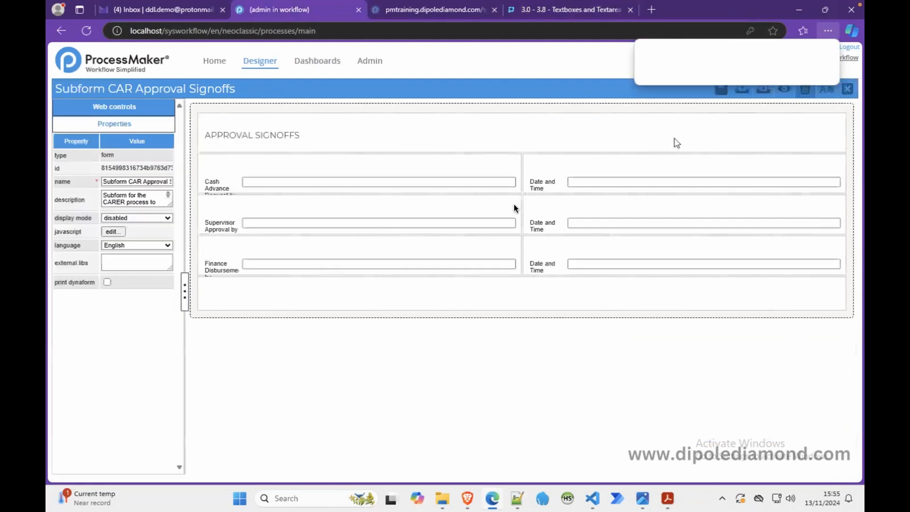
click(118, 231)
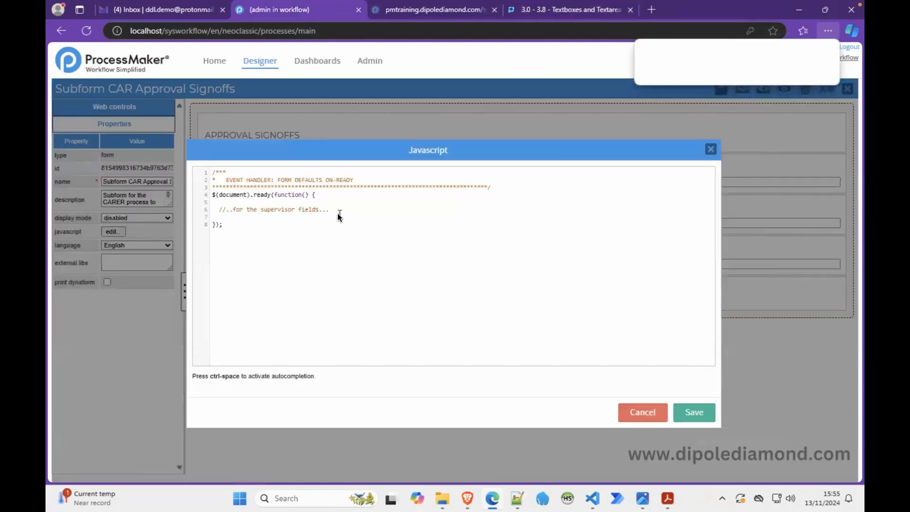
text(if())
text( $)
text(()
text("")
text(#)
key(ctrl+v)
key(Right)
key(Right)
text(.getValue() )
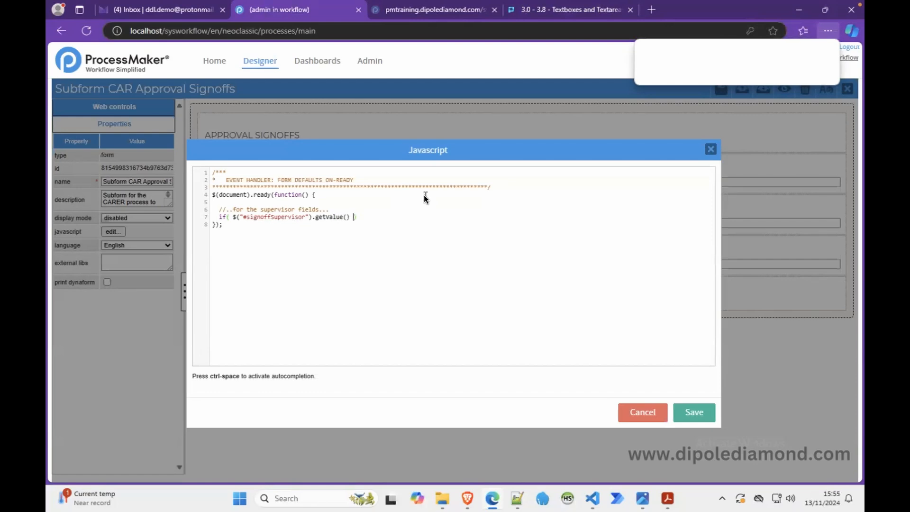
text(== "")
Step: Add an empty block in curly braces below the if condition
click(436, 212)
click(407, 217)
key(Return)
text({})
key(BackSpace)
key(Return)
key(Return)
Step: Look up the hide() method in the wiki's "JavaScript Functions and Methods" page
click(534, 13)
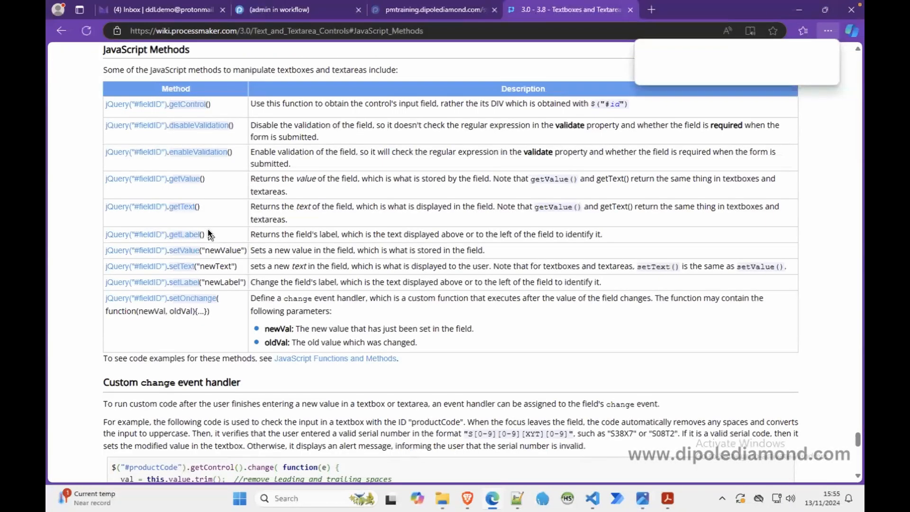
scroll(208, 233, up, 2)
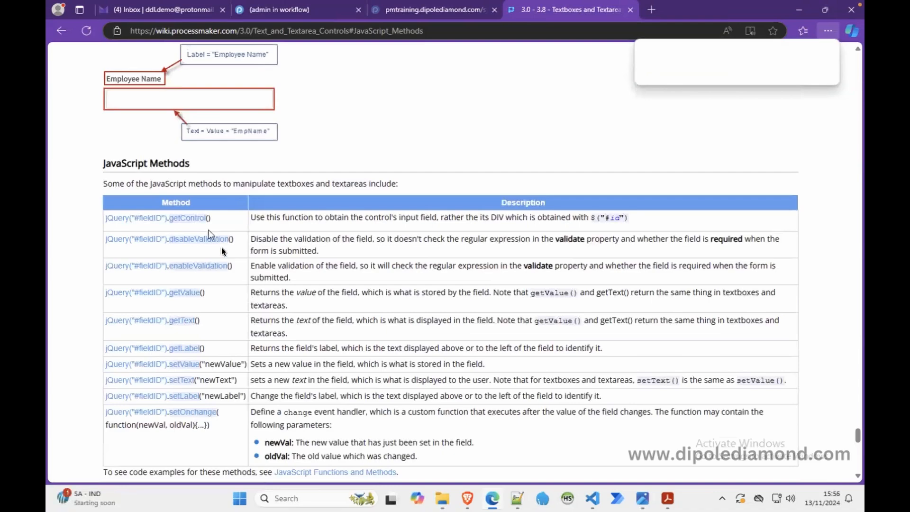
scroll(249, 315, up, 6)
scroll(249, 315, down, 6)
scroll(249, 314, down, 2)
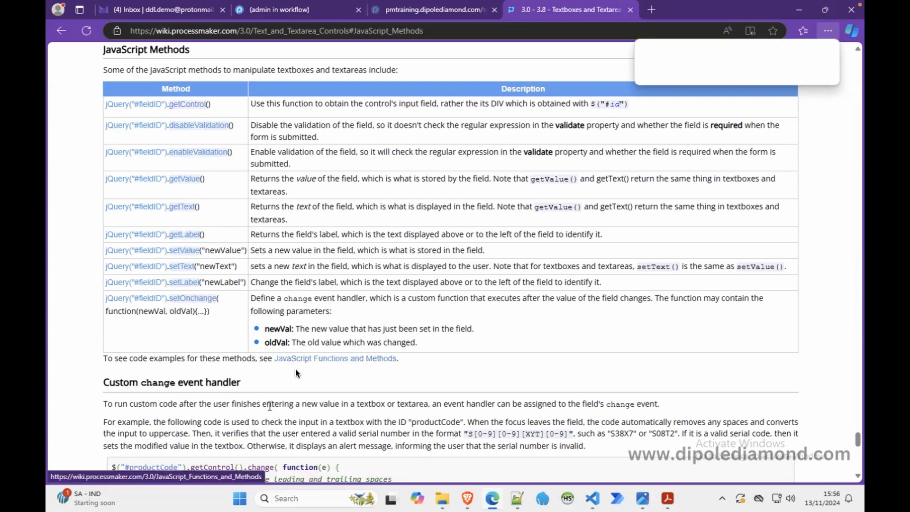
click(314, 359)
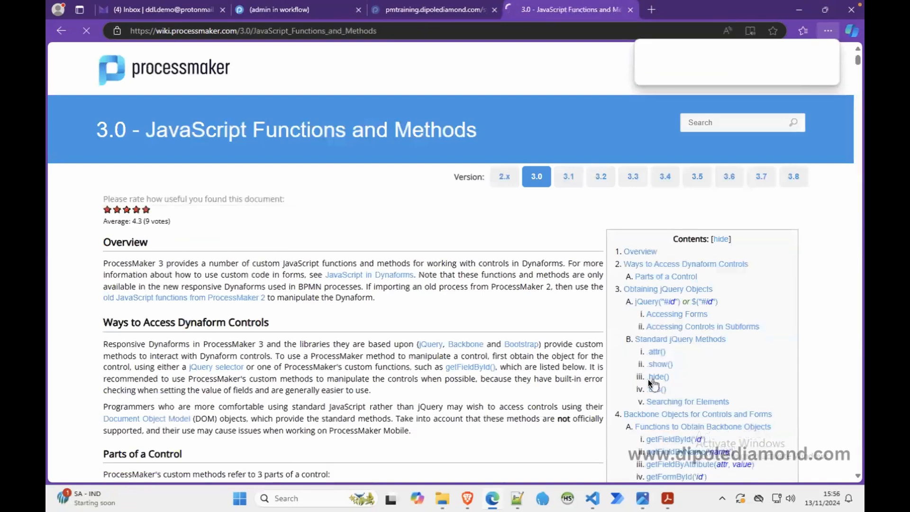
click(659, 377)
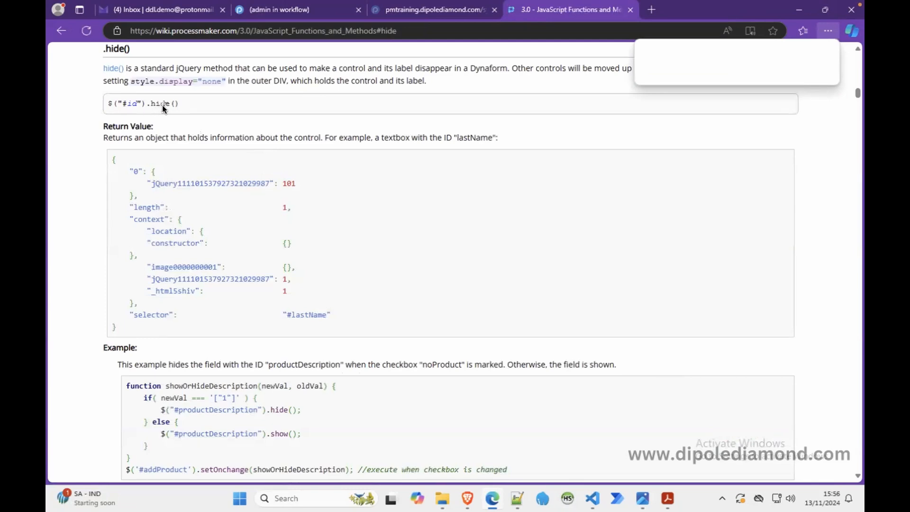
Step: Return to the subform's script and add $("#signoffSupervisor").hide(); inside the if block
click(289, 15)
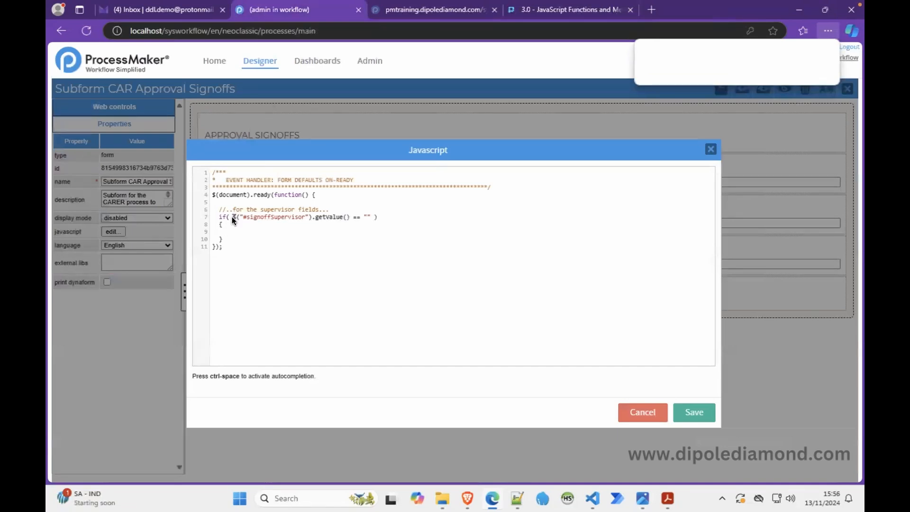
drag(249, 217, 314, 223)
key(ctrl+c)
click(263, 232)
key(ctrl+v)
text(.)
click(367, 254)
Step: Duplicate the hide line and change the copy's field to datetimeSupervisor, copied from the Notepad++ notes
drag(341, 233, 230, 232)
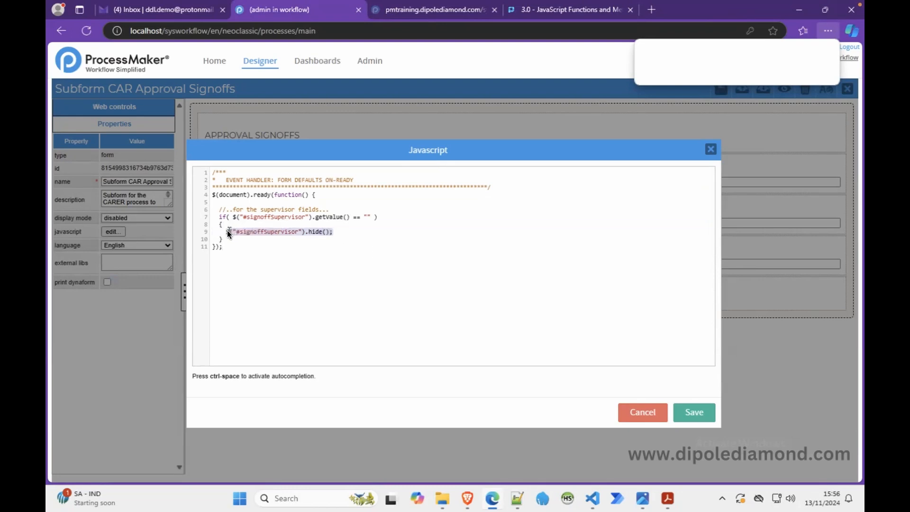
key(ctrl+c)
click(340, 234)
key(Return)
key(ctrl+v)
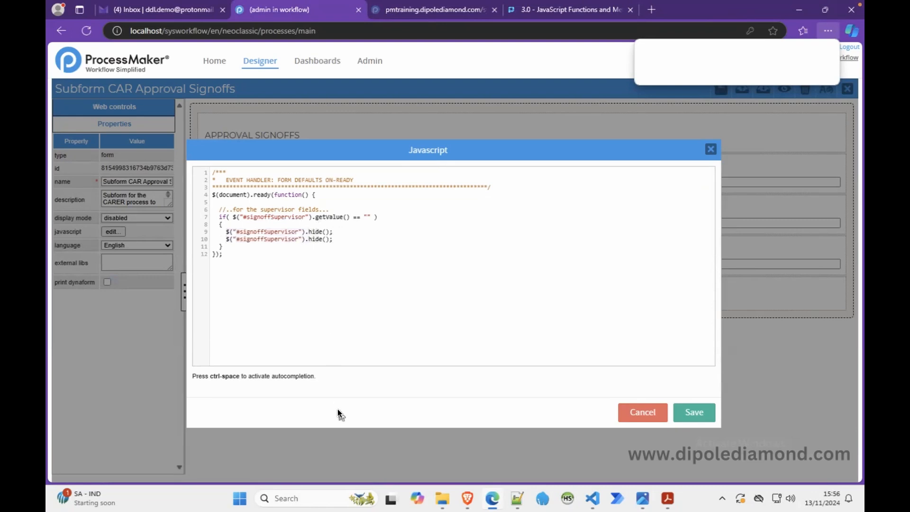
click(518, 499)
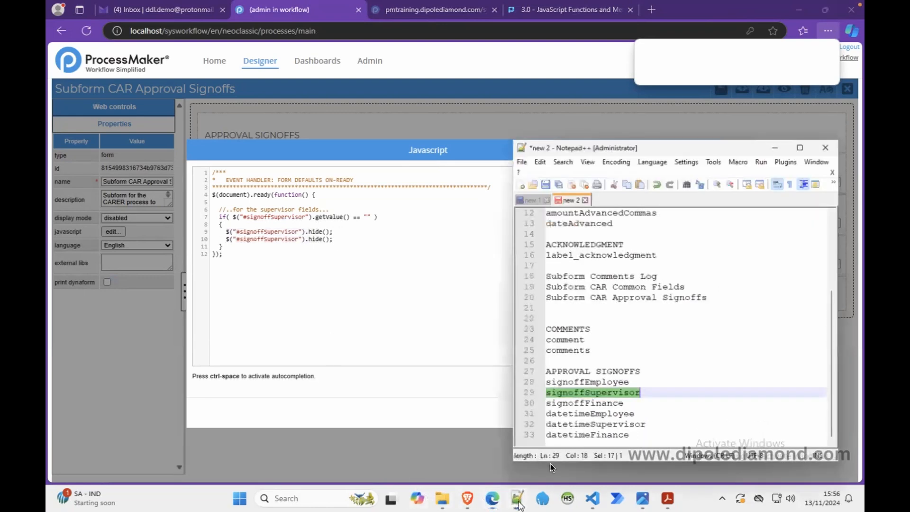
double_click(599, 422)
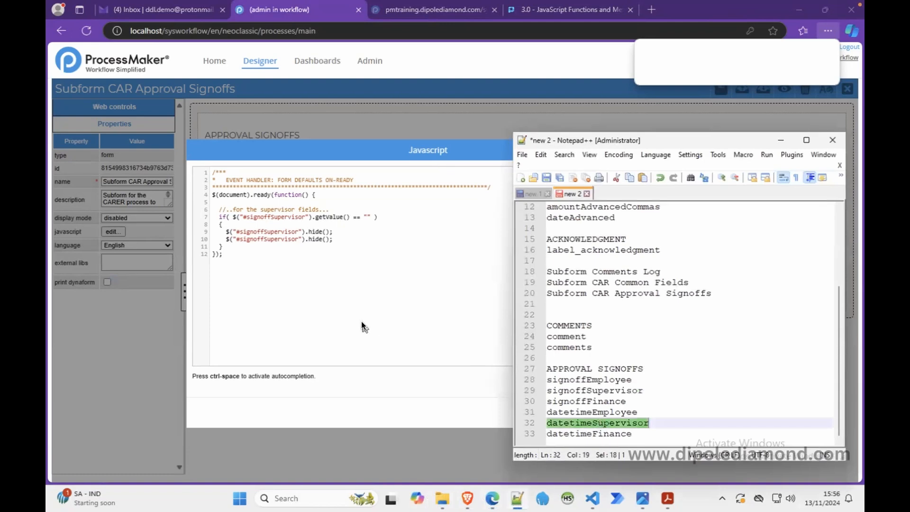
double_click(277, 238)
key(ctrl+v)
click(780, 136)
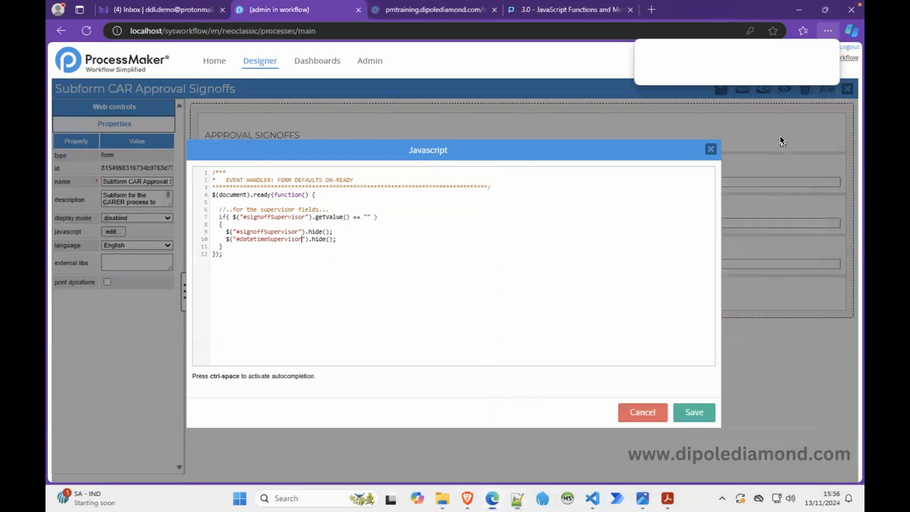
Step: Save the JavaScript, preview the approval signoffs subform, and return to the designer
click(693, 412)
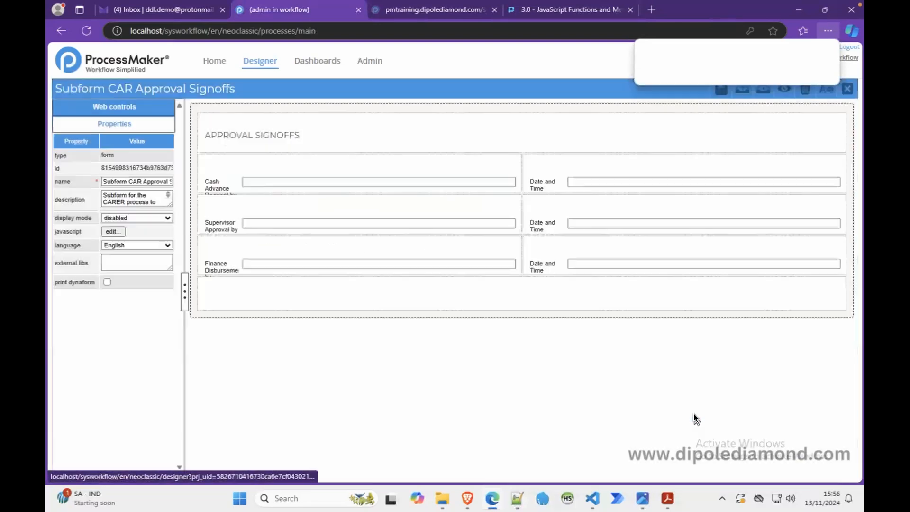
click(784, 90)
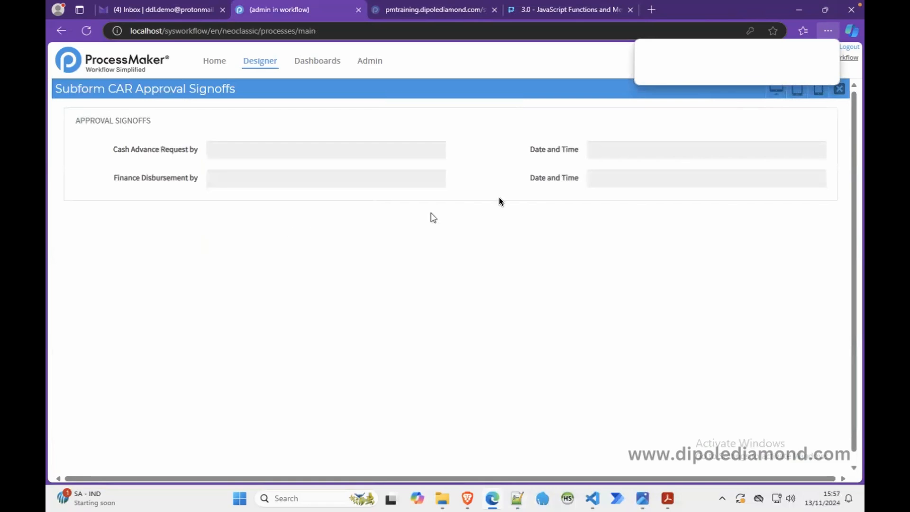
click(836, 91)
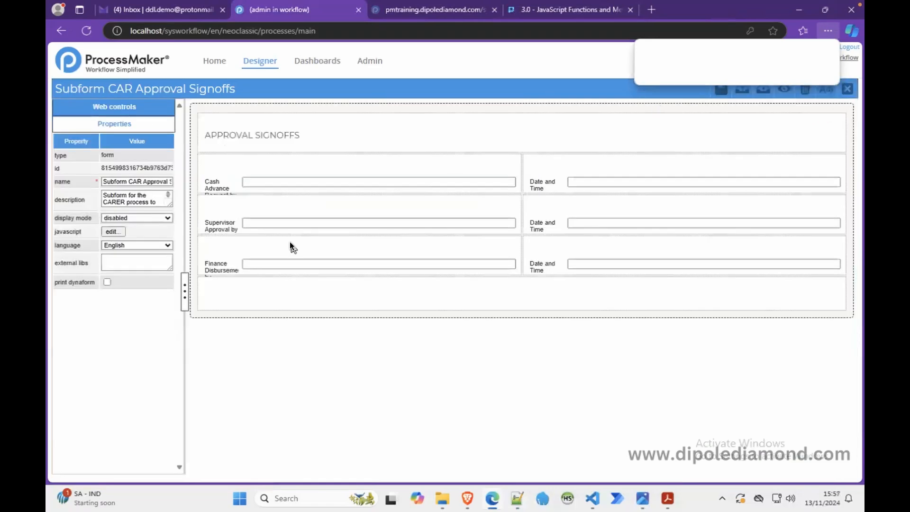
Step: Set the display mode of the "Supervisor Approval by" textbox to disabled
click(264, 218)
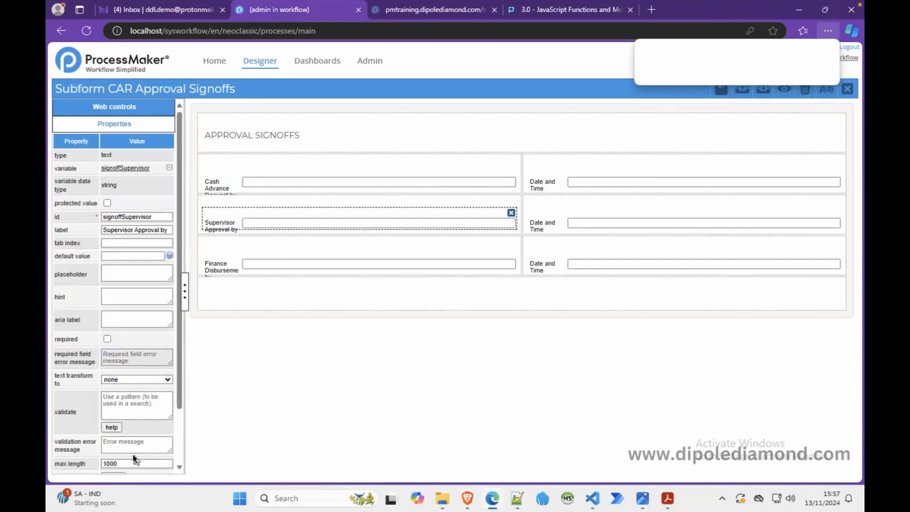
scroll(180, 414, down, 3)
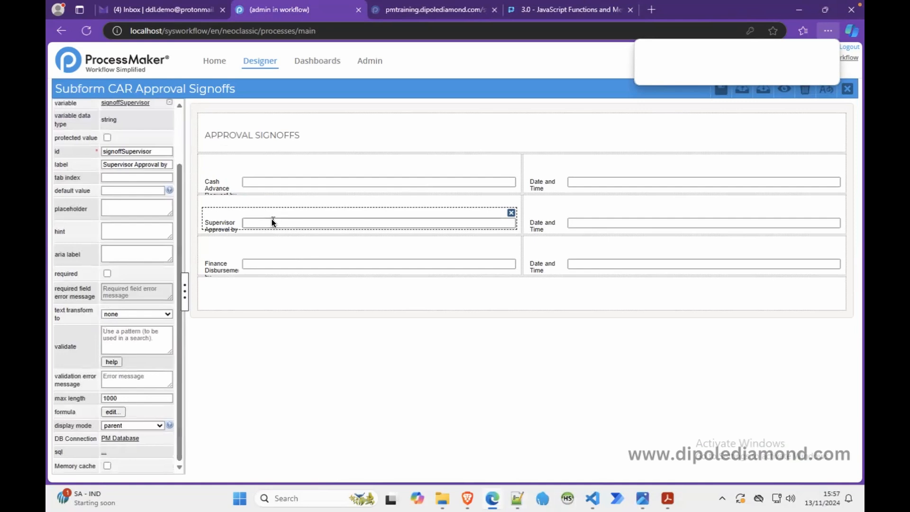
click(121, 420)
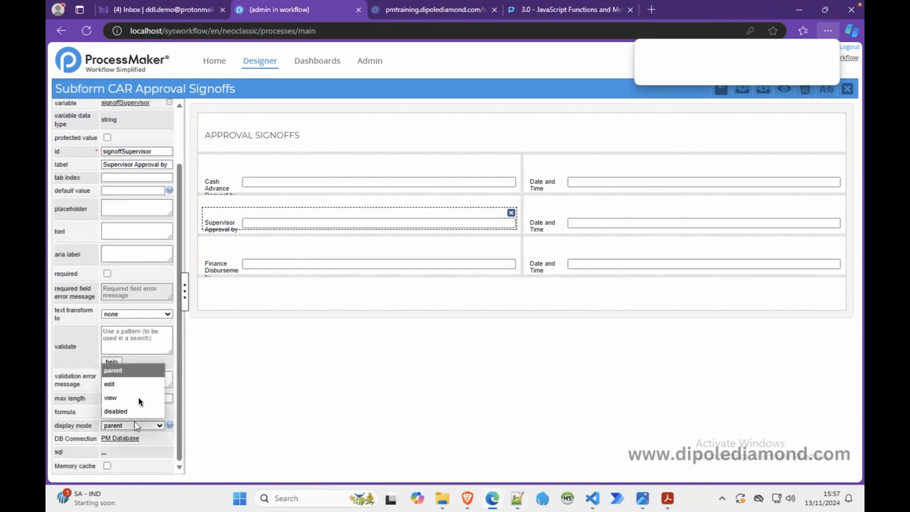
click(130, 385)
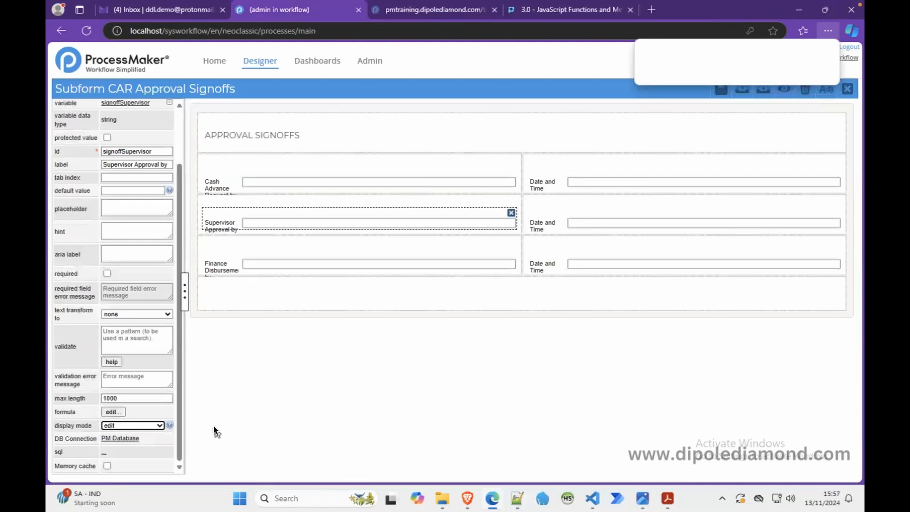
click(145, 425)
click(150, 411)
Step: Set the display mode of the "Finance Disbursement by" textbox to disabled
click(317, 256)
click(124, 425)
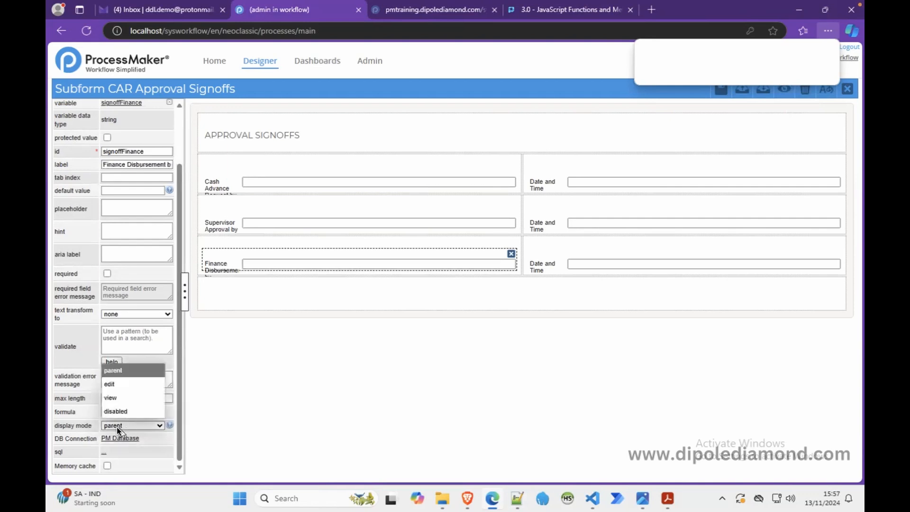
click(128, 409)
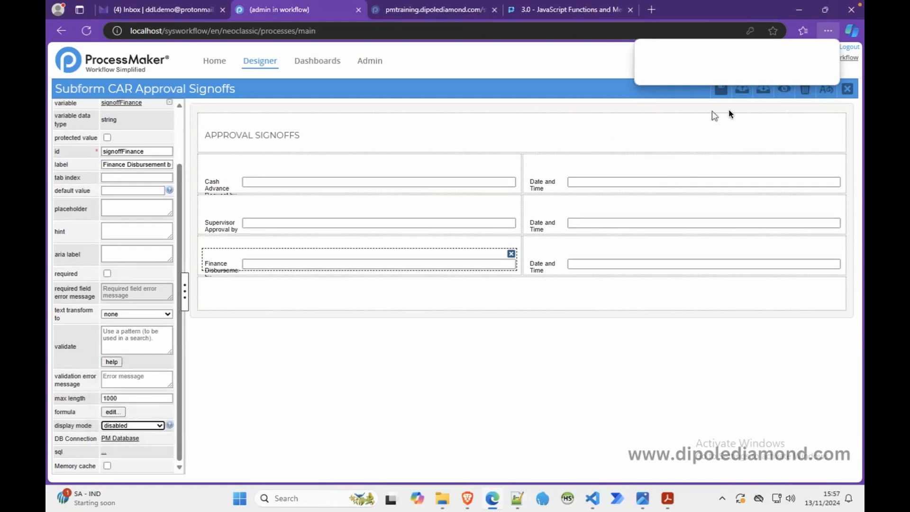
Step: Open the approval signoffs subform's JavaScript and look up the textbox JavaScript methods in the ProcessMaker wiki
click(192, 179)
click(112, 232)
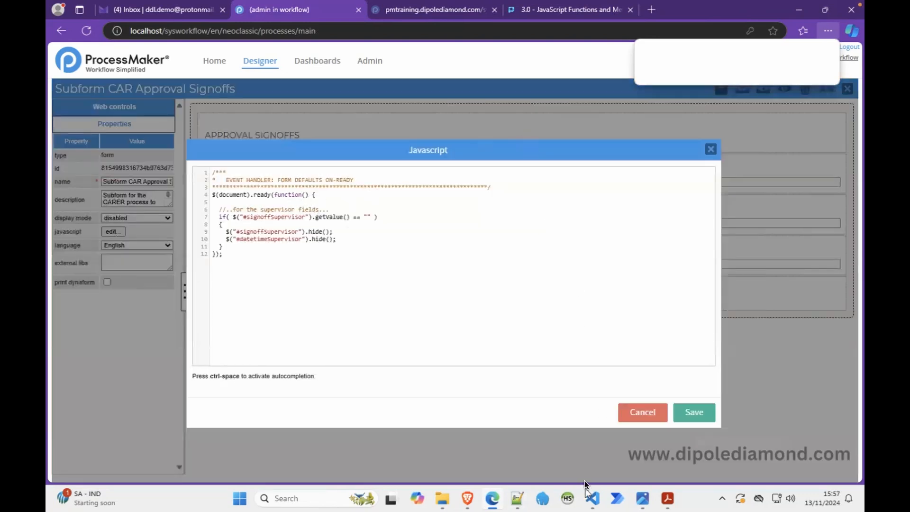
click(569, 10)
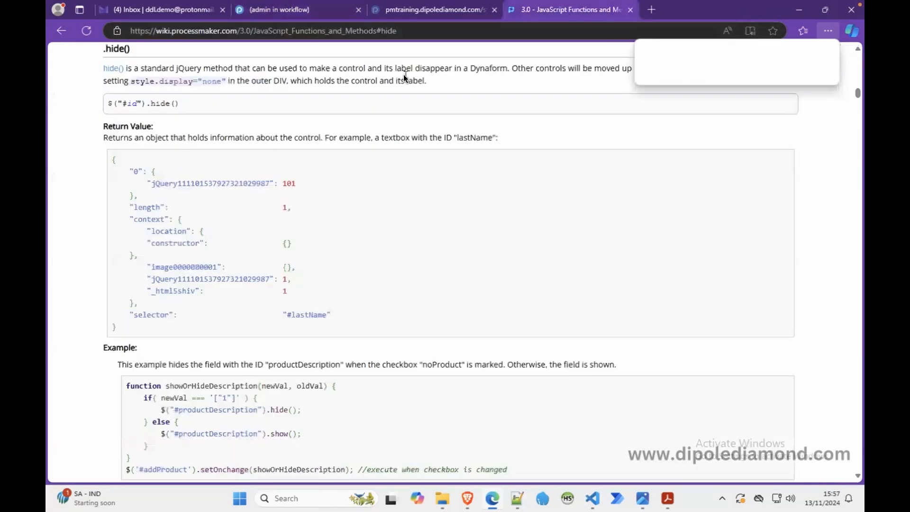
click(61, 31)
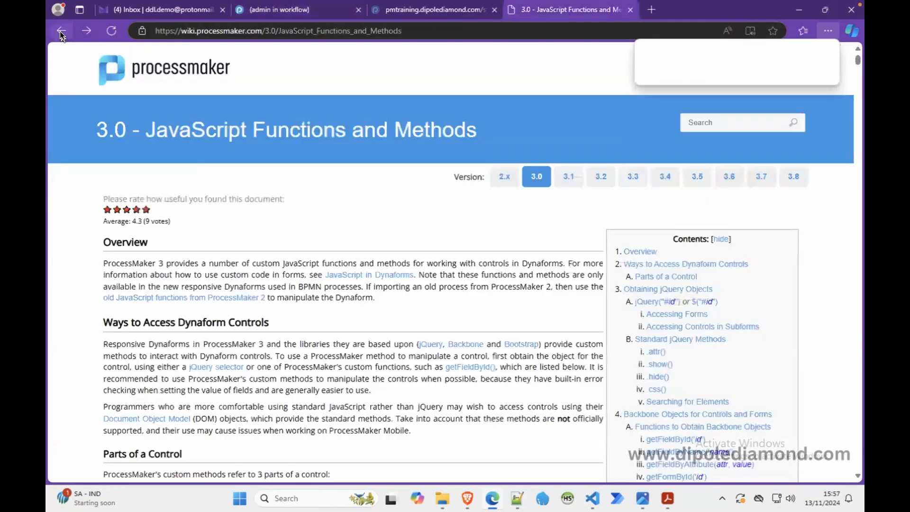
click(61, 31)
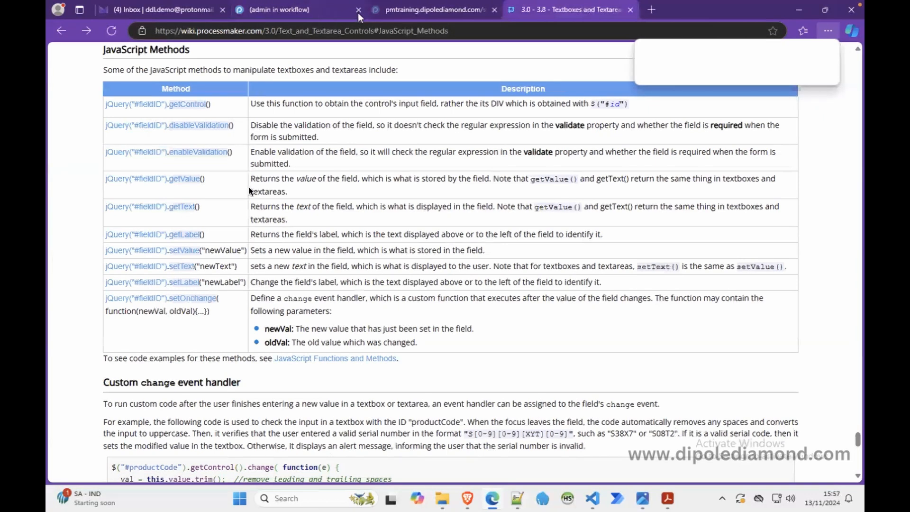
click(322, 14)
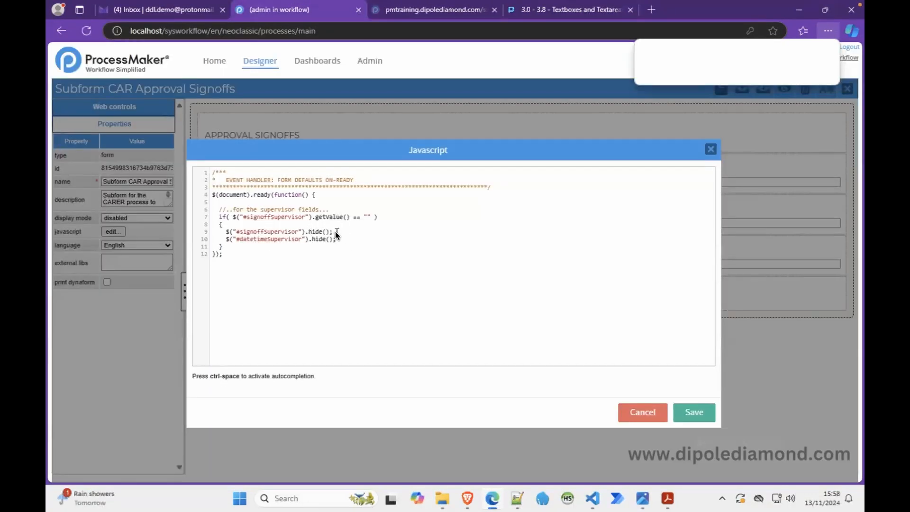
Step: Add a test line above the ready handler that sets signoffSupervisor to a sample supervisor name with setValue, and save the JavaScript
drag(336, 232, 242, 235)
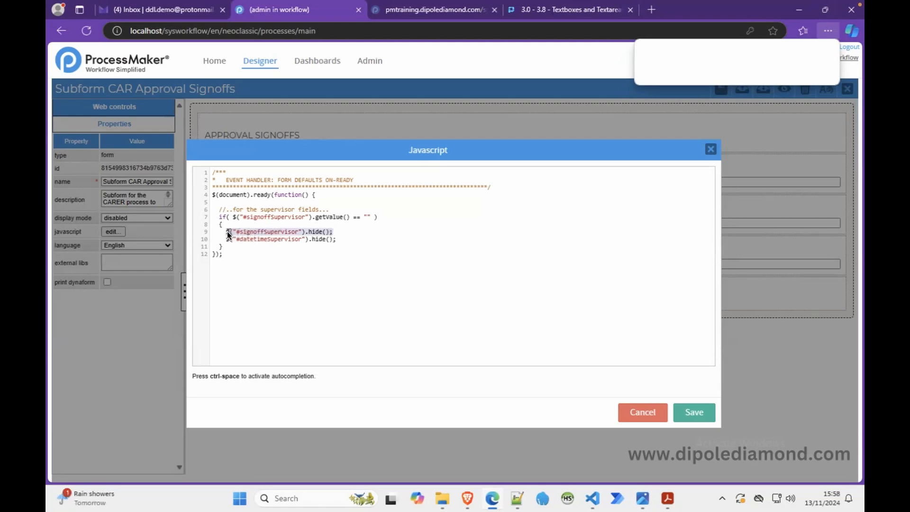
click(212, 171)
key(Return)
key(Return)
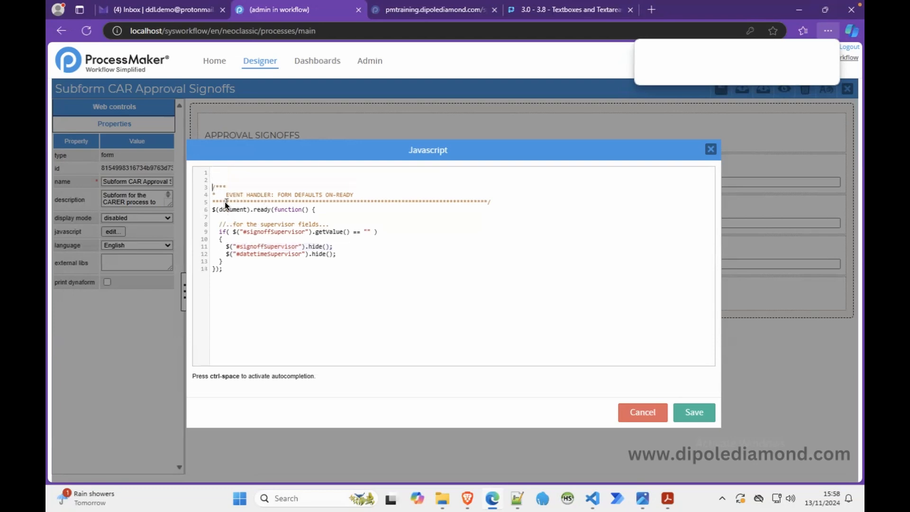
key(ctrl+v)
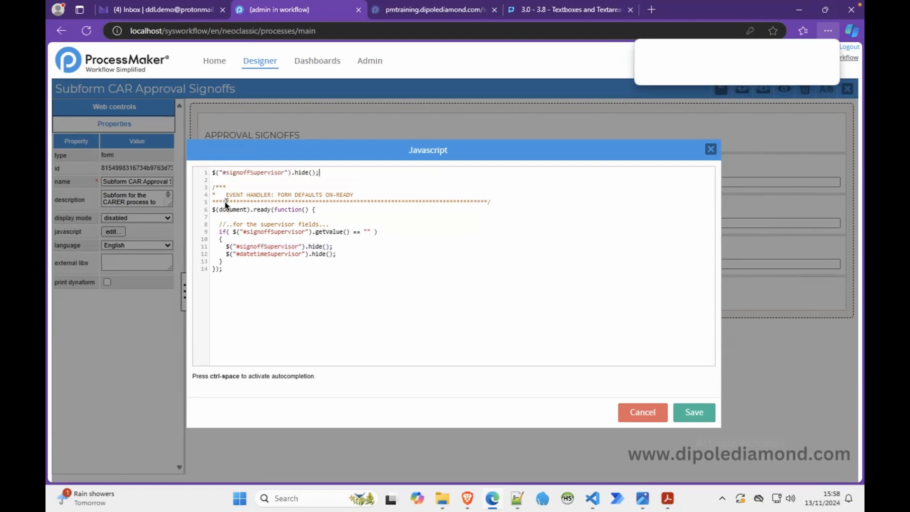
double_click(300, 174)
text(sho)
text(Val)
text(ue)
text("")
text(James Bon)
text(d)
click(691, 412)
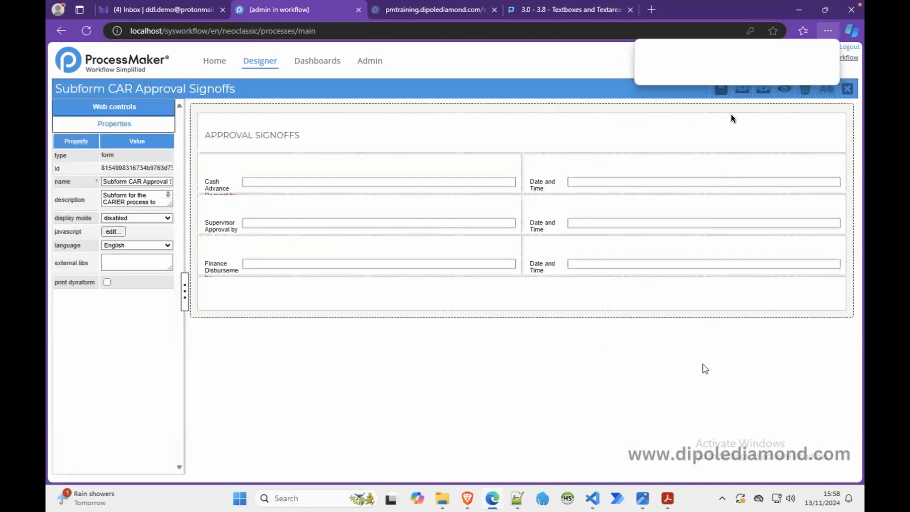
Step: Preview the approval signoffs subform to check the supervisor fields, and return to the designer
click(782, 90)
click(221, 186)
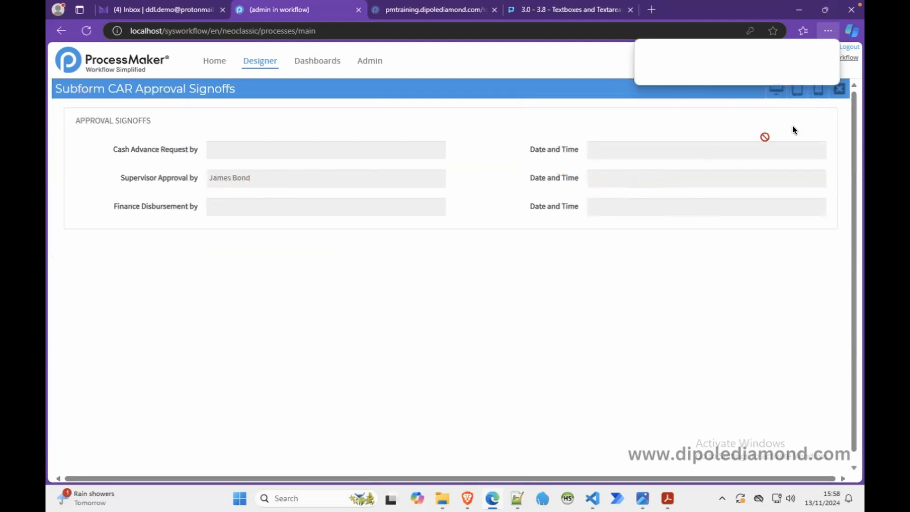
click(835, 92)
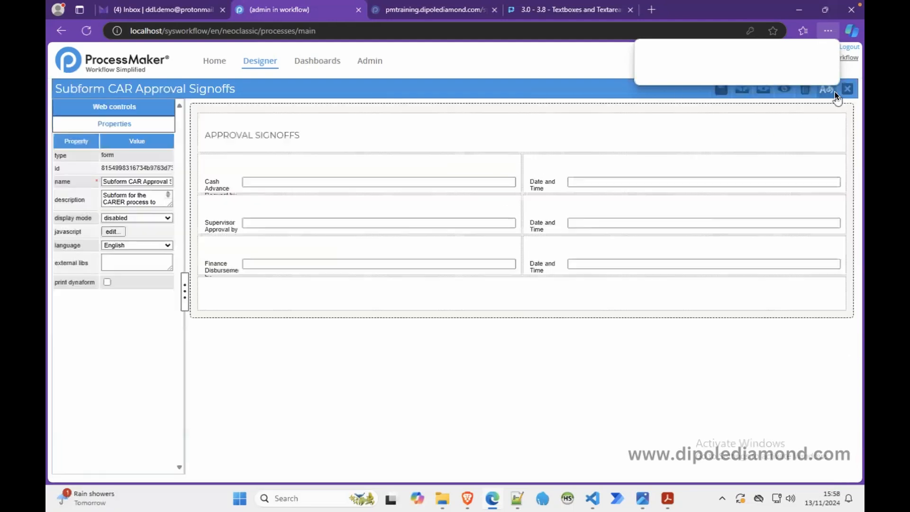
Step: Reopen the subform's JavaScript and delete the setValue test line above the ready handler
click(114, 231)
drag(380, 174, 187, 167)
key(Delete)
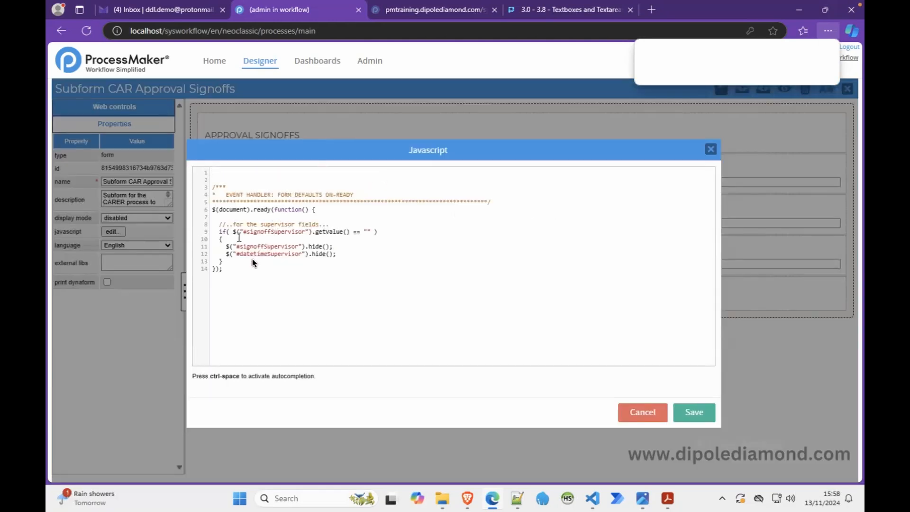
Step: Duplicate the supervisor if block below the original inside the ready handler and change the copy's comment to "for the finance officer fields"
drag(226, 263, 219, 228)
key(ctrl+c)
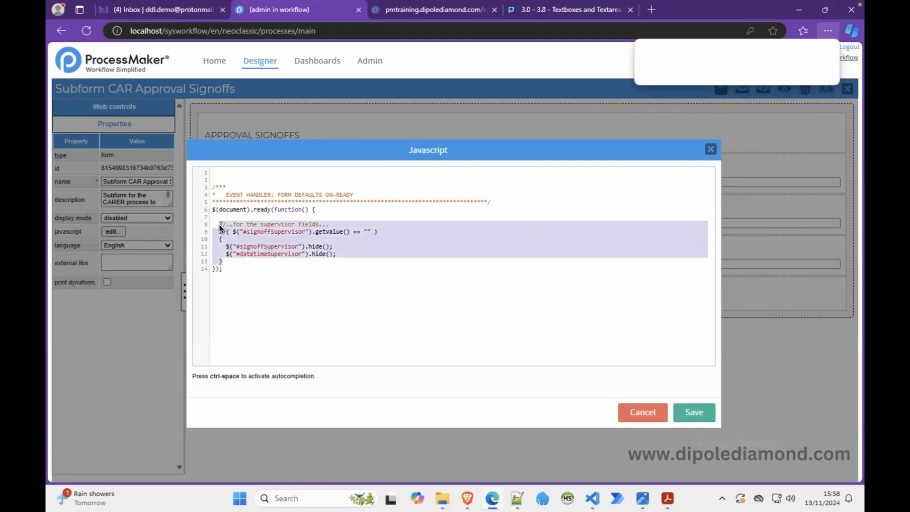
click(232, 262)
key(Return)
key(Return)
key(ctrl+v)
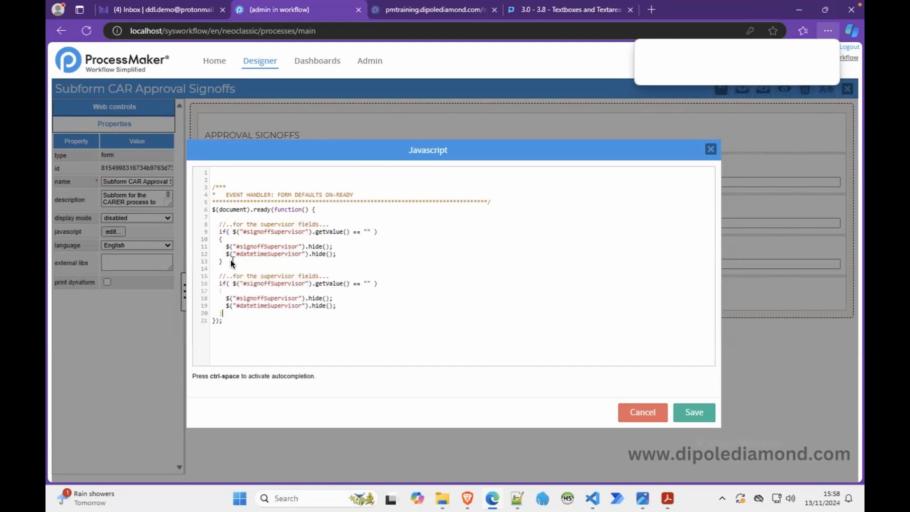
key(Return)
text(finance officer)
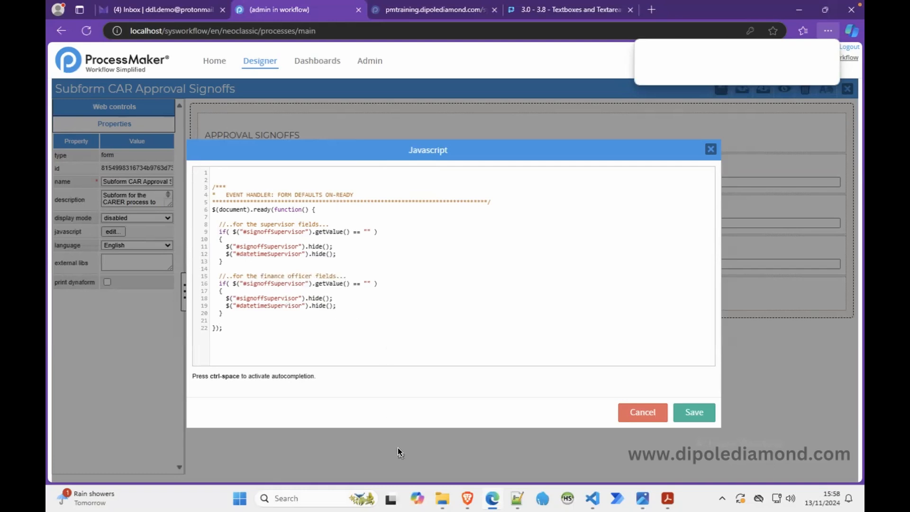
Step: Replace the copied block's field IDs with signoffFinance in the condition and first hide line and datetimeFinance in the second, copied from the Notepad++ notes
click(517, 498)
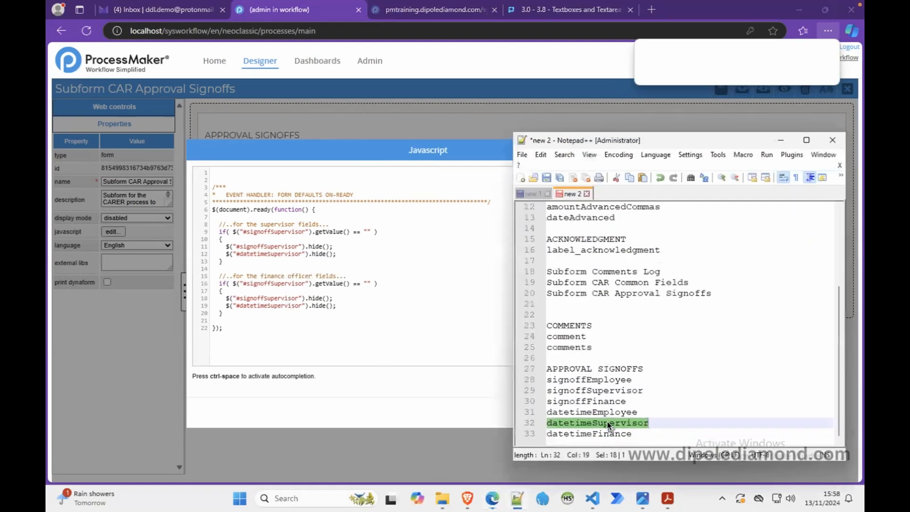
double_click(593, 401)
key(ctrl+c)
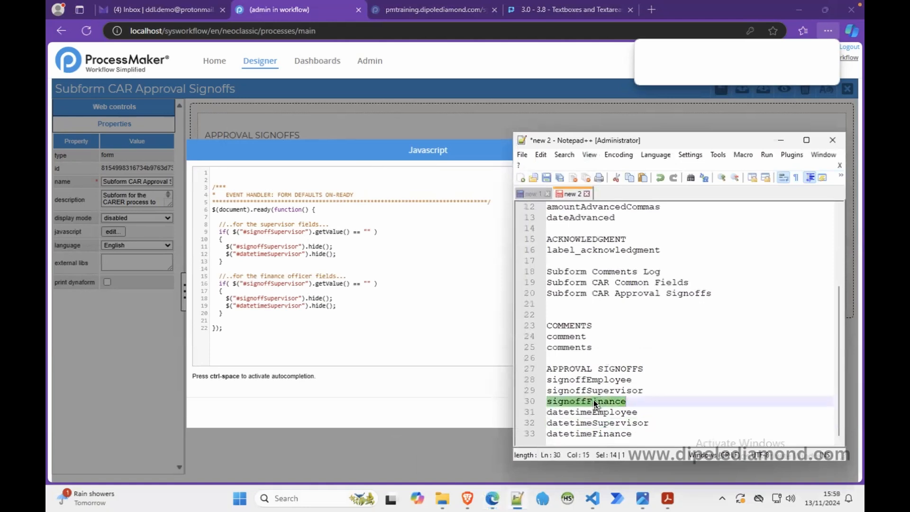
double_click(277, 283)
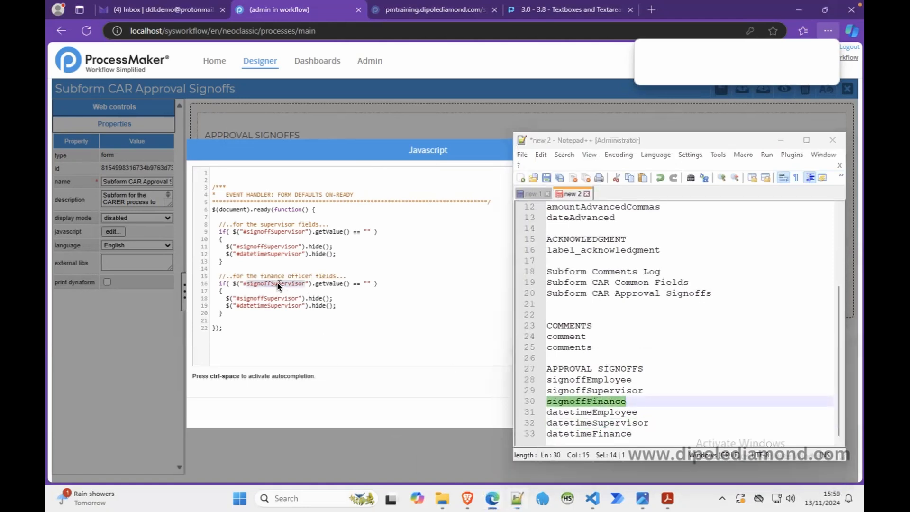
key(ctrl+v)
double_click(261, 297)
key(ctrl+v)
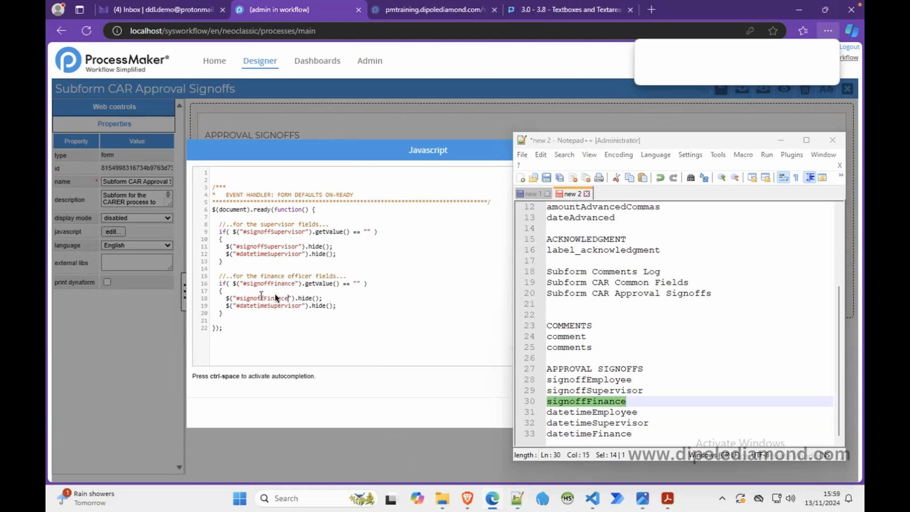
double_click(578, 432)
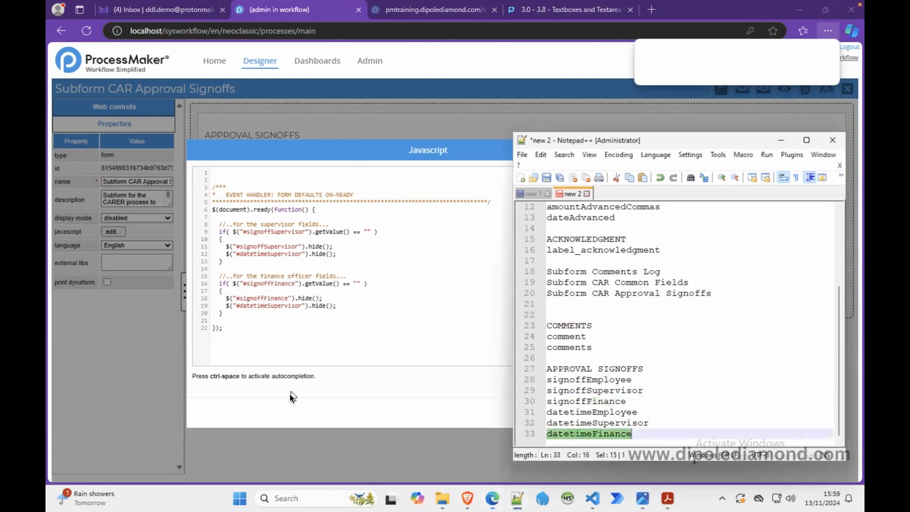
double_click(268, 305)
text(datetimeFinance)
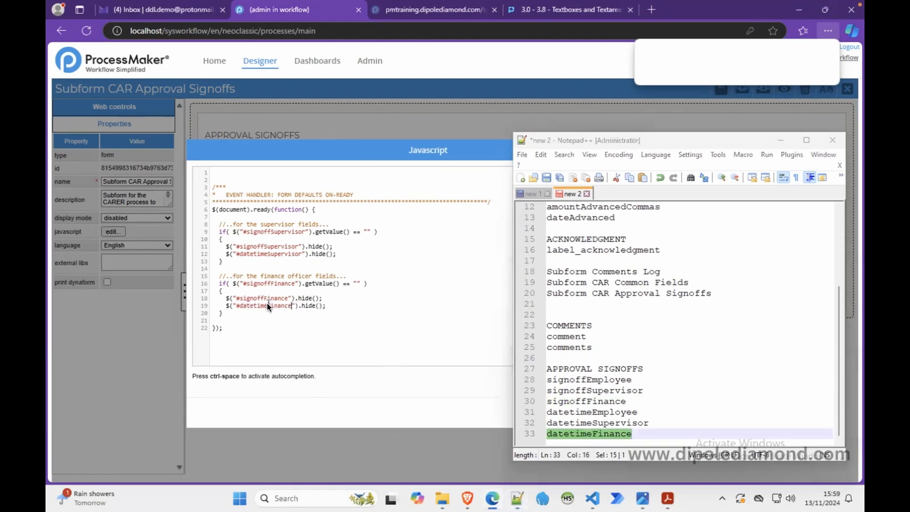
click(781, 143)
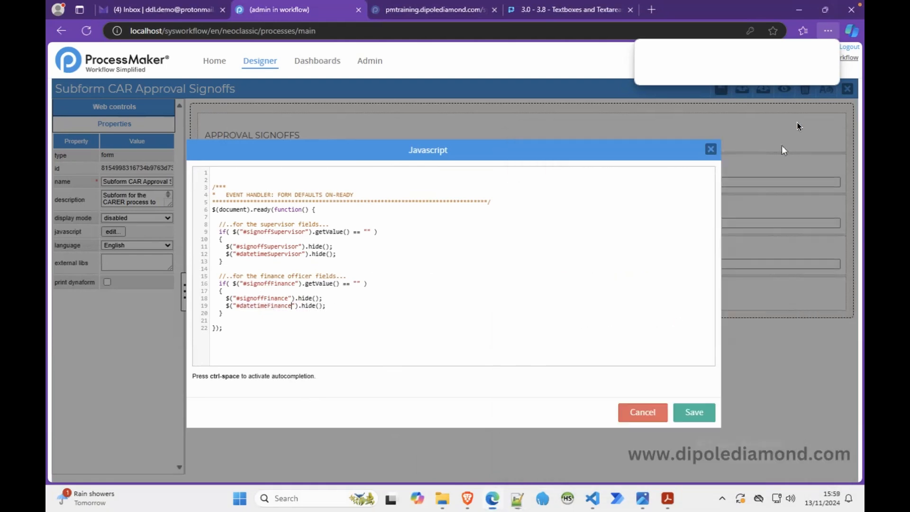
Step: Save the JavaScript with the finance officer block, preview the approval signoffs subform, and return to the designer
click(689, 410)
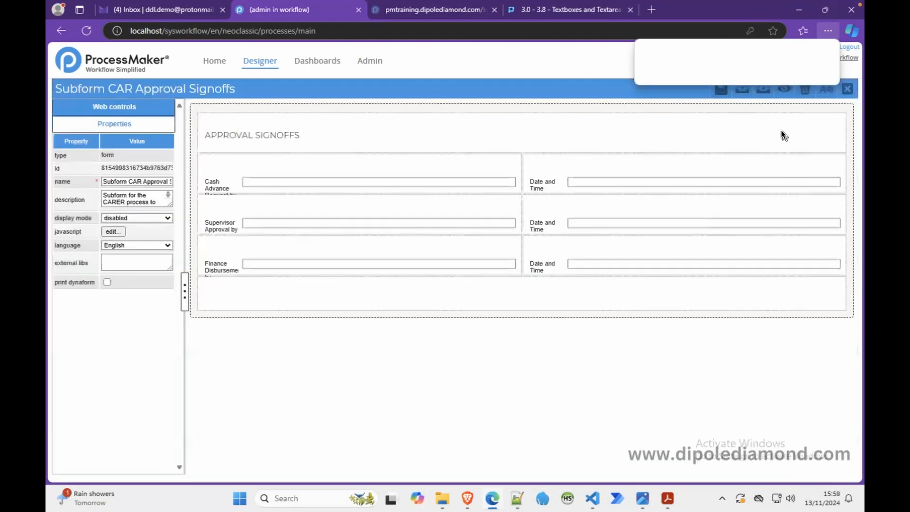
click(784, 91)
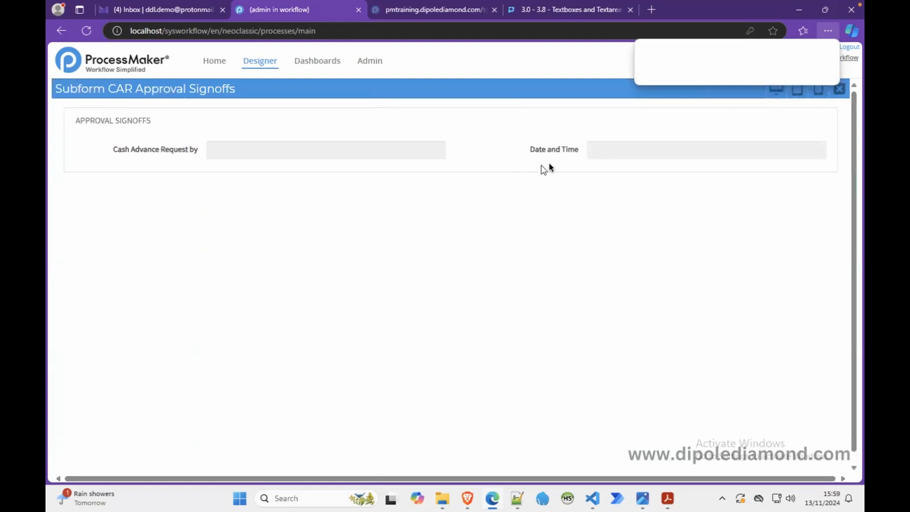
click(838, 91)
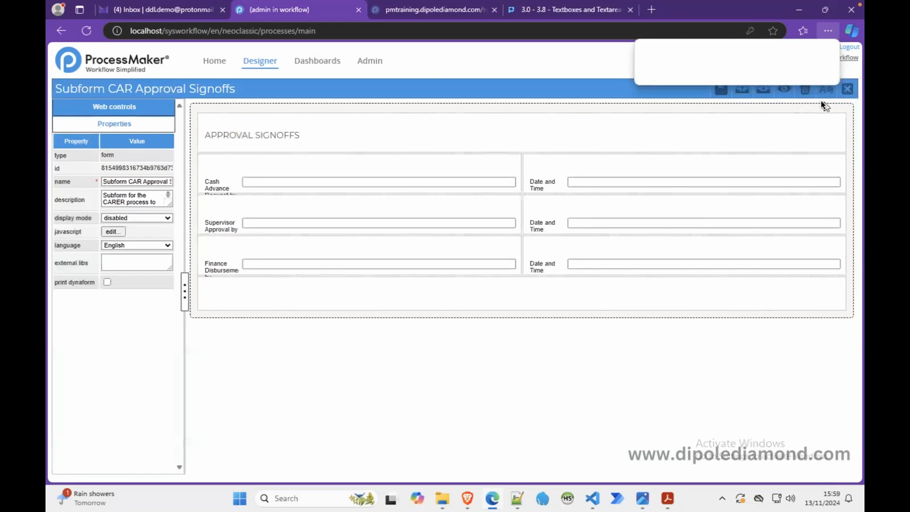
Step: Close the approval signoffs subform and open the CAR Initiation Dynaform for editing
click(847, 90)
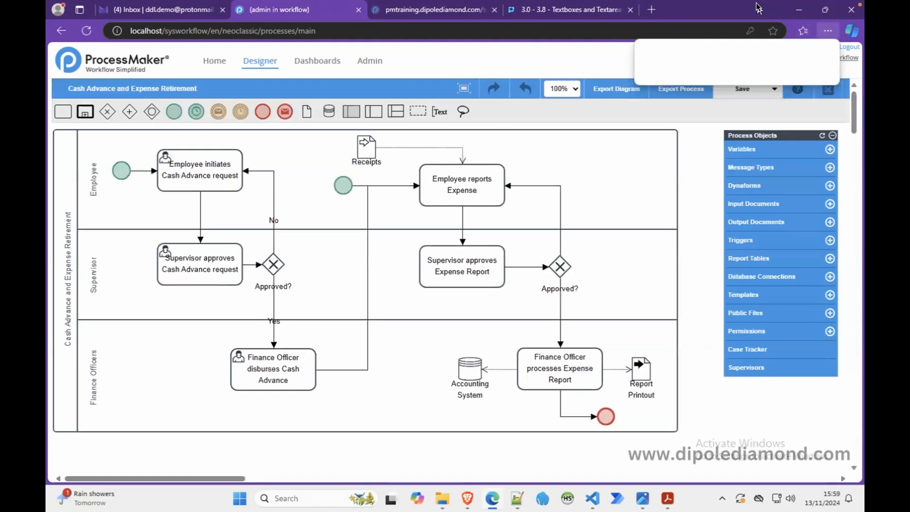
click(799, 11)
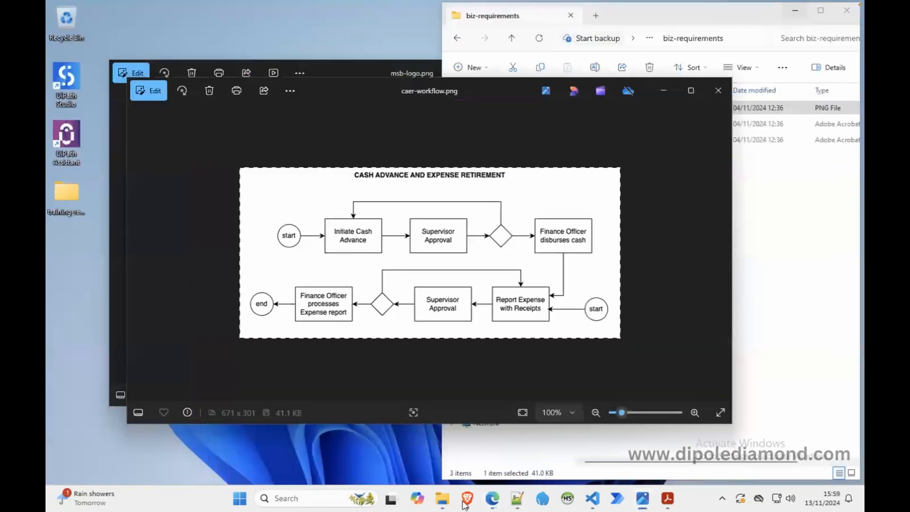
click(492, 498)
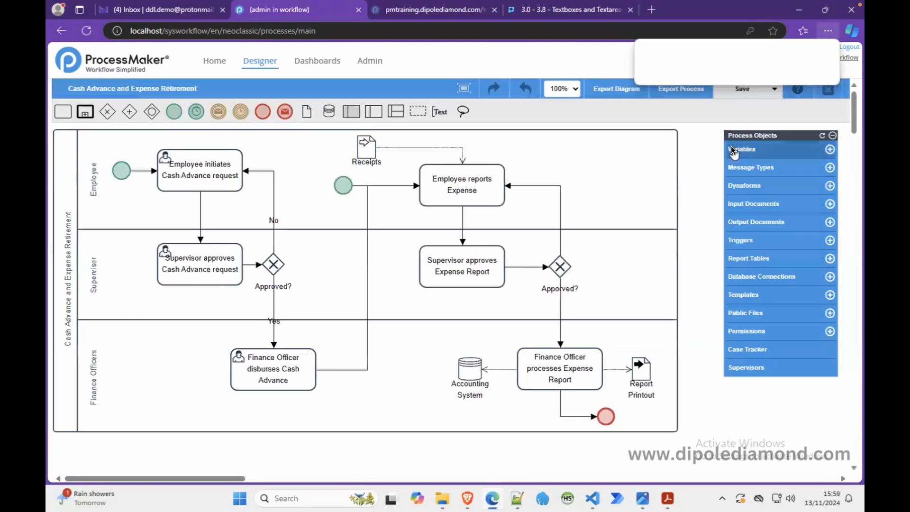
click(746, 188)
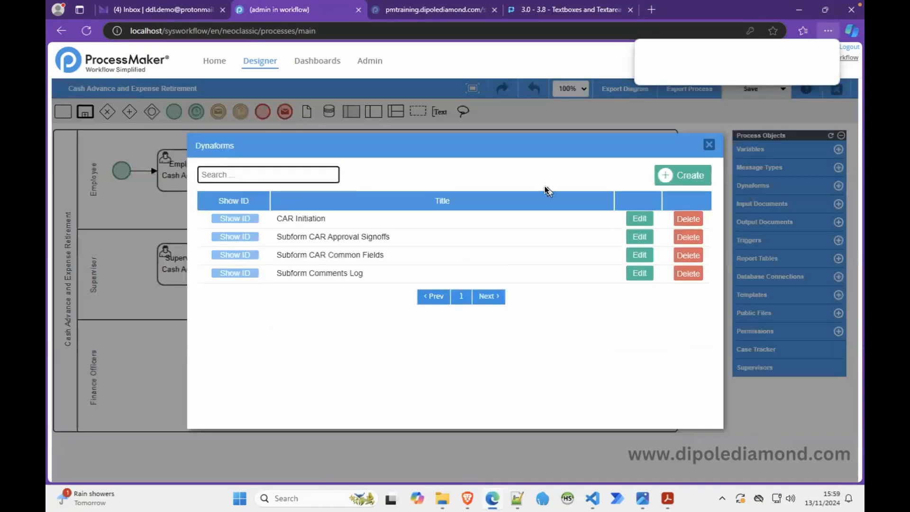
click(641, 217)
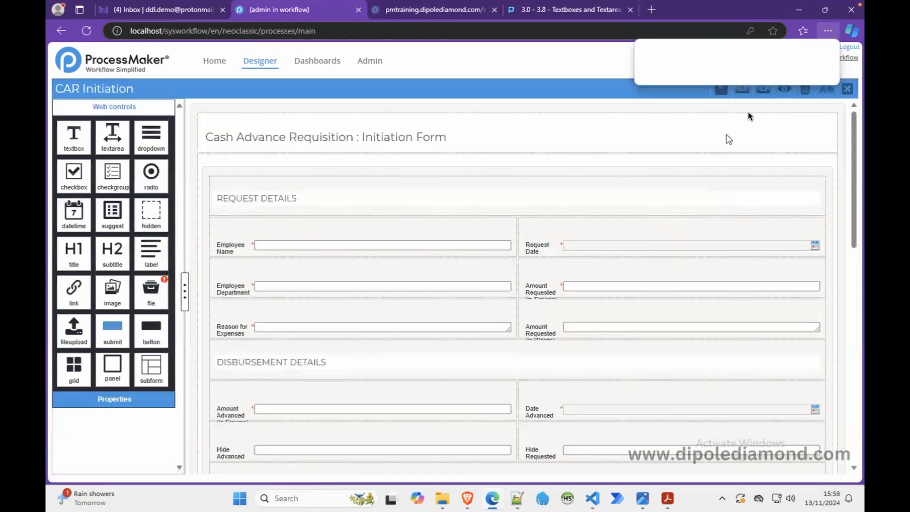
Step: Preview the CAR Initiation form, examine its request, comments and signoff sections, and return to the designer
click(778, 91)
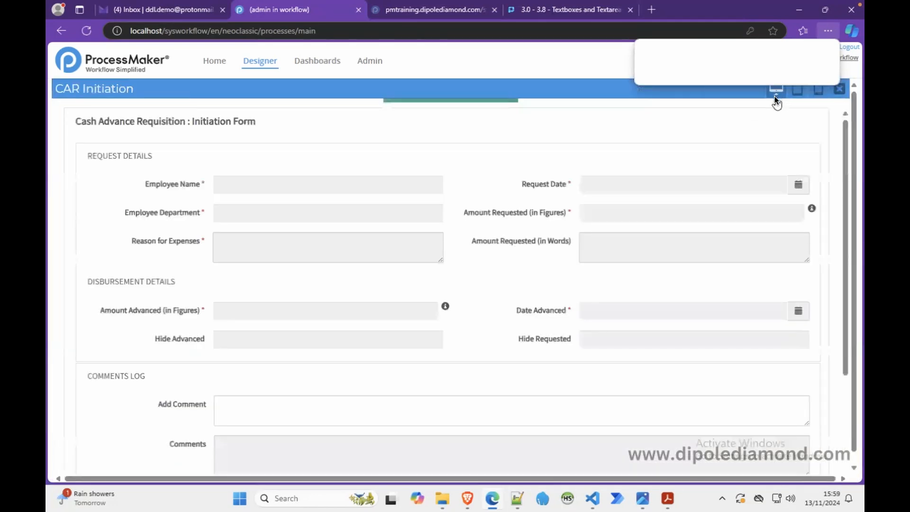
drag(846, 177, 839, 329)
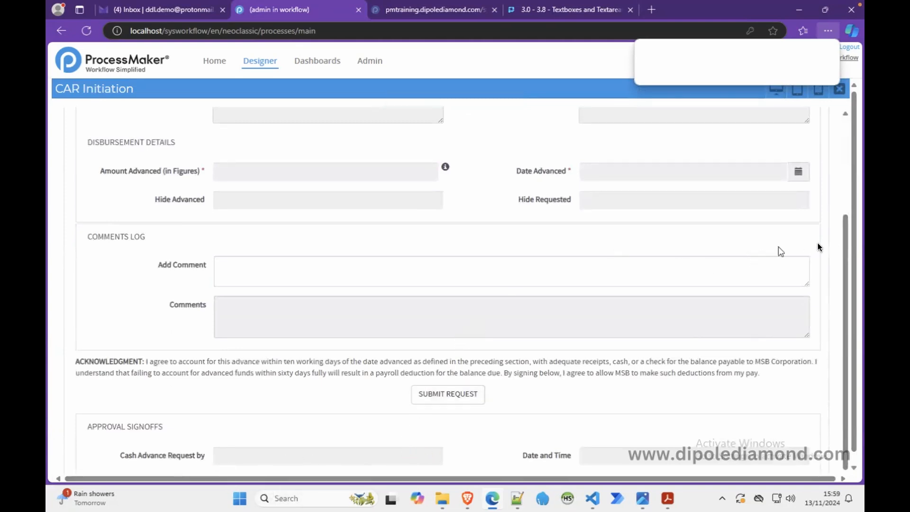
drag(844, 252, 845, 143)
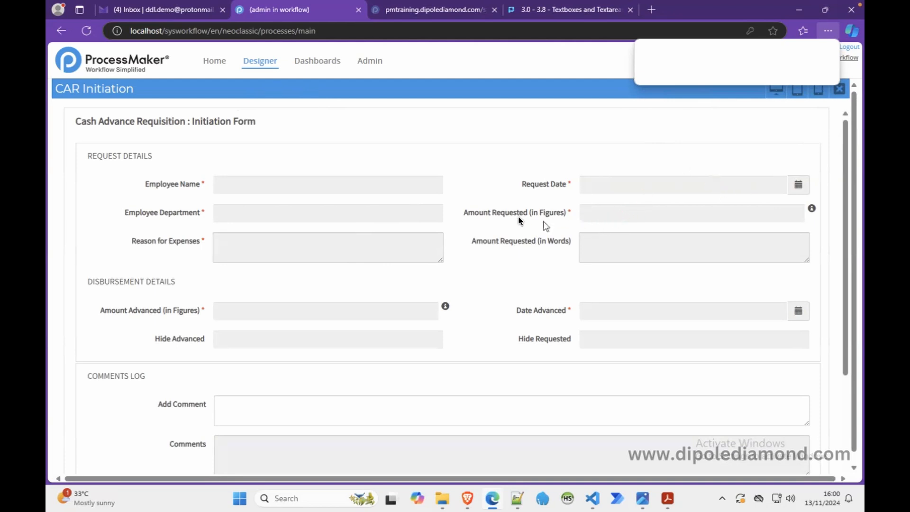
drag(464, 213, 583, 222)
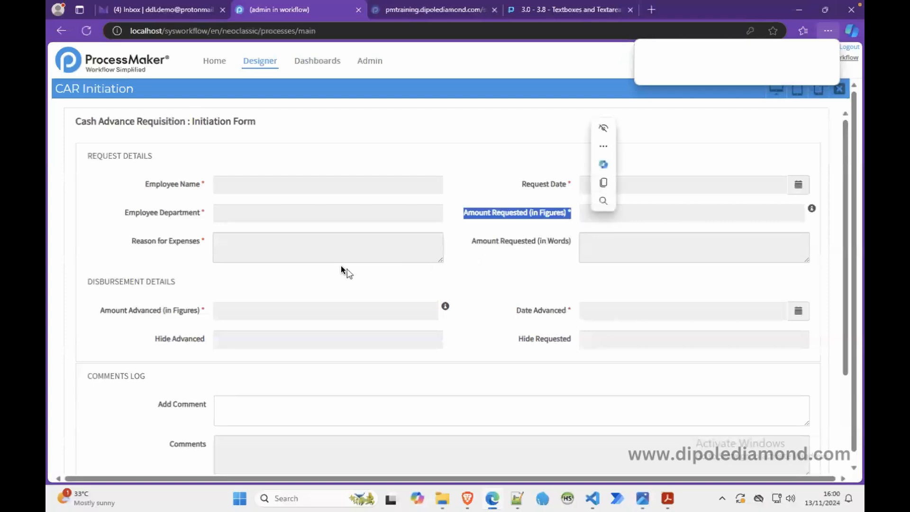
drag(132, 240, 207, 243)
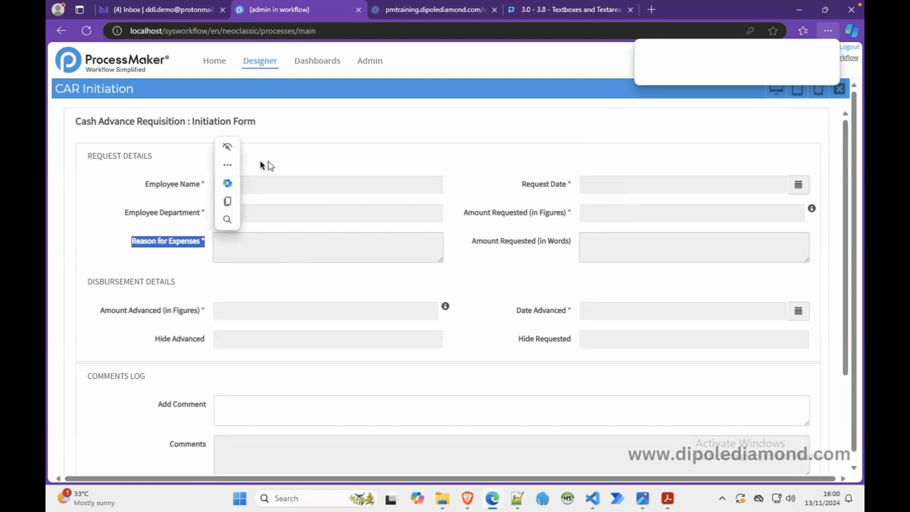
click(839, 89)
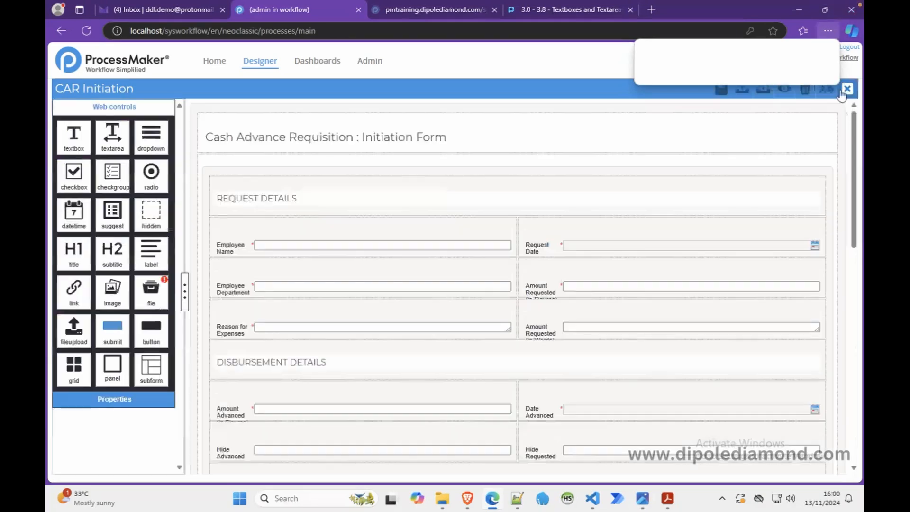
Step: Open the CAR Initiation form's JavaScript and add an empty asterisk-bordered comment header block, ready for its title
click(193, 125)
click(117, 232)
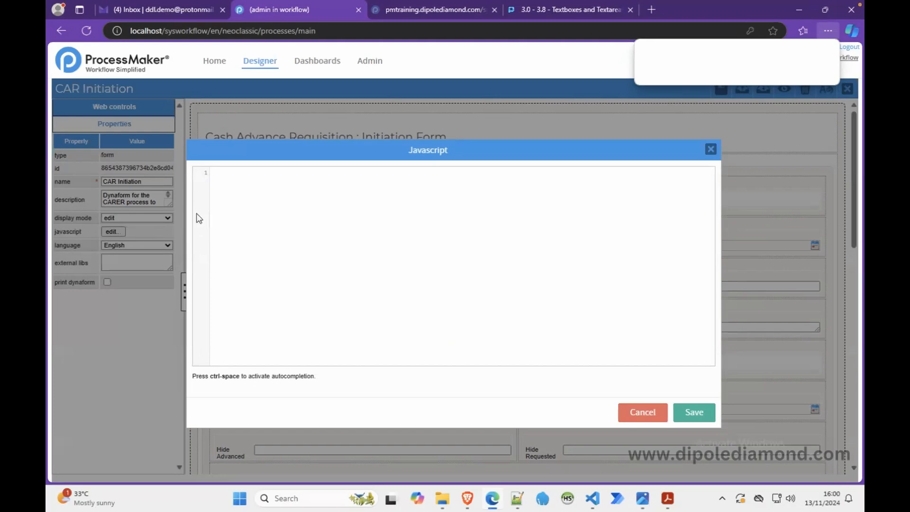
click(247, 192)
key(Return)
text(/***)
key(Return)
text(********************************************************************************/)
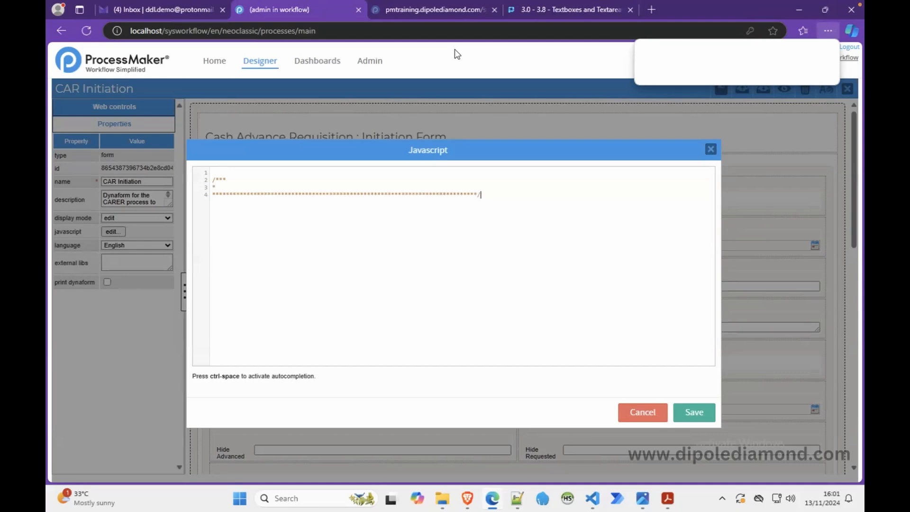
click(238, 189)
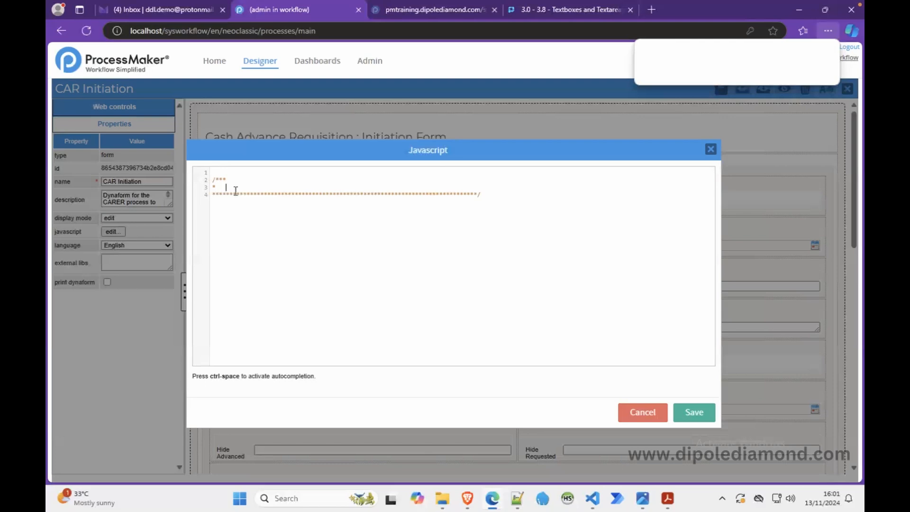
Step: Title the comment header "EVENT HANDLER: FORM DEFAULTS ON-READY"
text(EVENT HANDLER: FORM DEFAULTS ON-READY)
Step: Below the comment header, add an empty jQuery ready handler: $(document).ready(function() { });
click(491, 195)
text($)
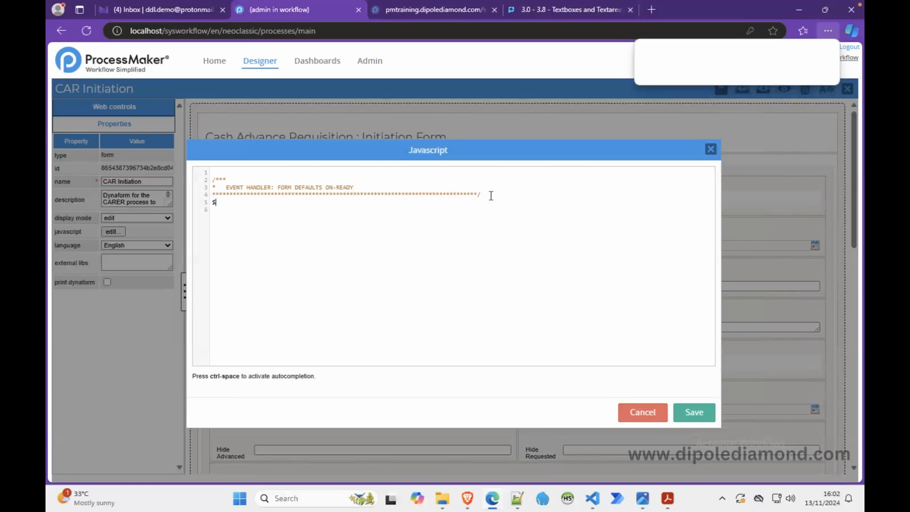
text(())
text(docum)
text(ent)
key(Down)
click(288, 201)
text(.ready();)
key(Left)
text(function() {)
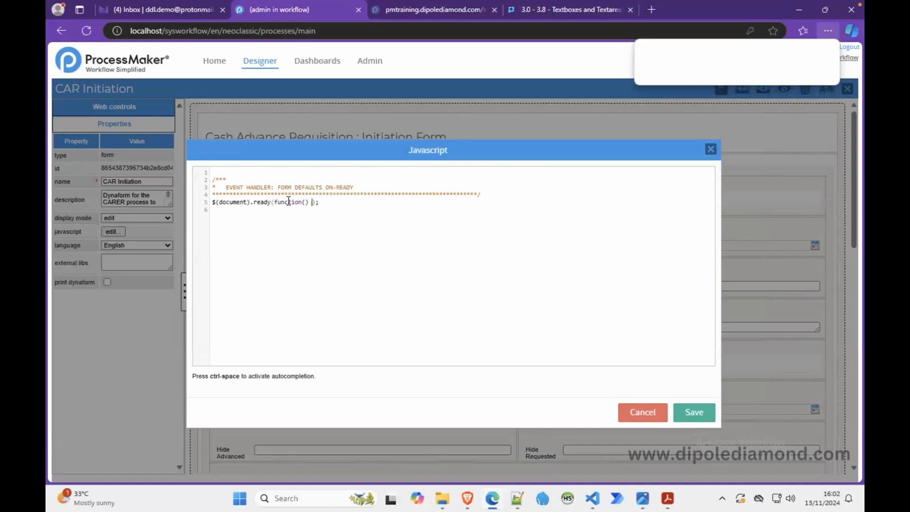
key(Return)
click(335, 202)
Step: Inside the ready handler, add the comment "//--enable editing of these fields..." and start an empty $() selector beneath it
key(Return)
key(Return)
text(//--enable editing of these fil)
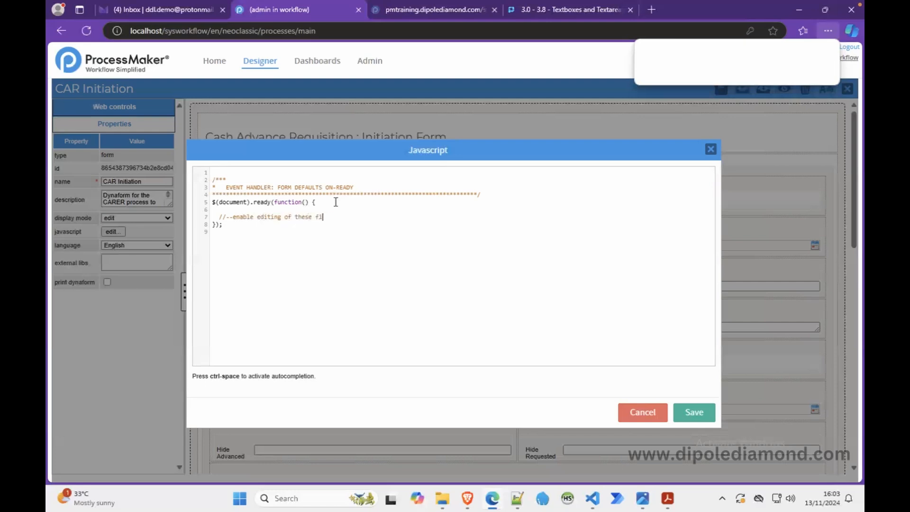
text(lds...)
key(Return)
text($()
Step: Switch to the ProcessMaker wiki, open the getControl() reference, and examine it with the neighbouring control methods
click(524, 10)
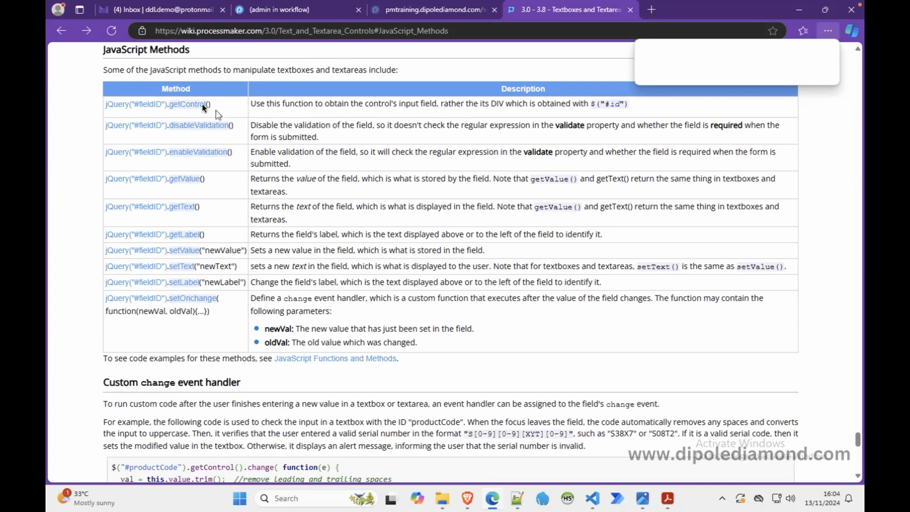
click(189, 103)
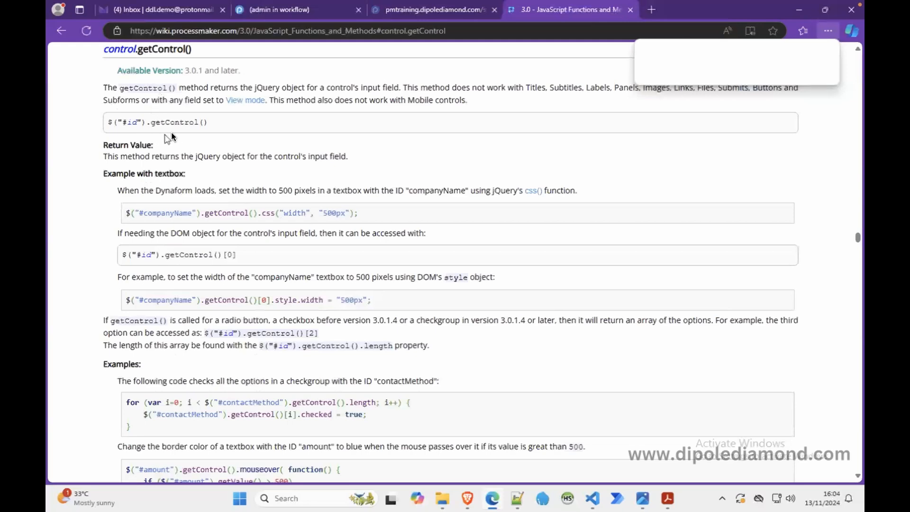
scroll(179, 223, up, 2)
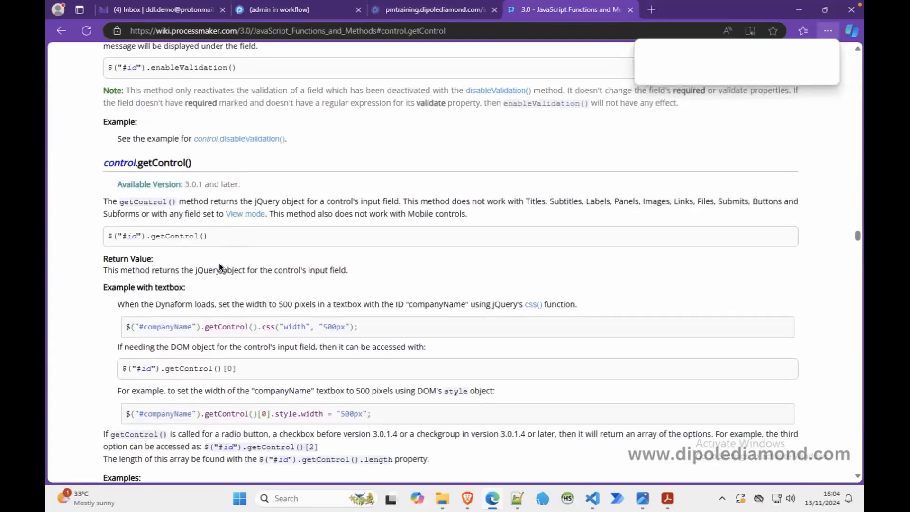
scroll(219, 263, up, 3)
scroll(219, 263, down, 15)
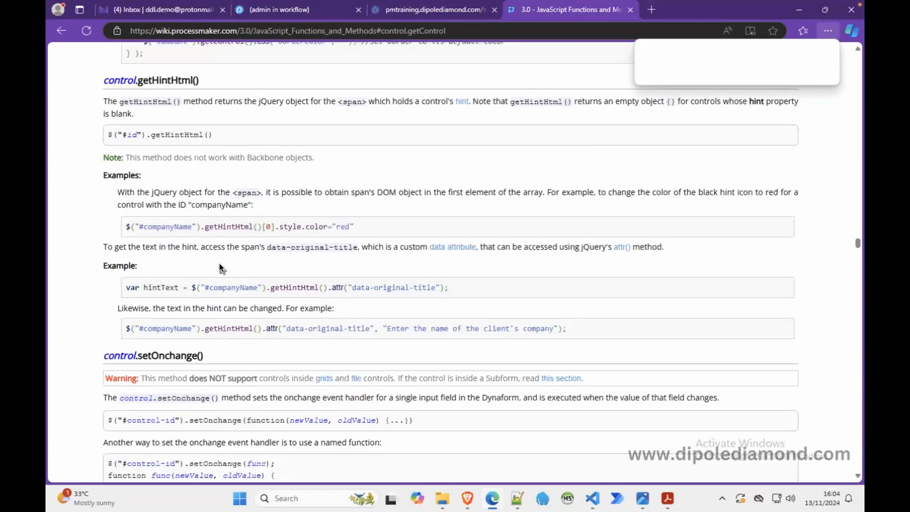
scroll(219, 265, down, 4)
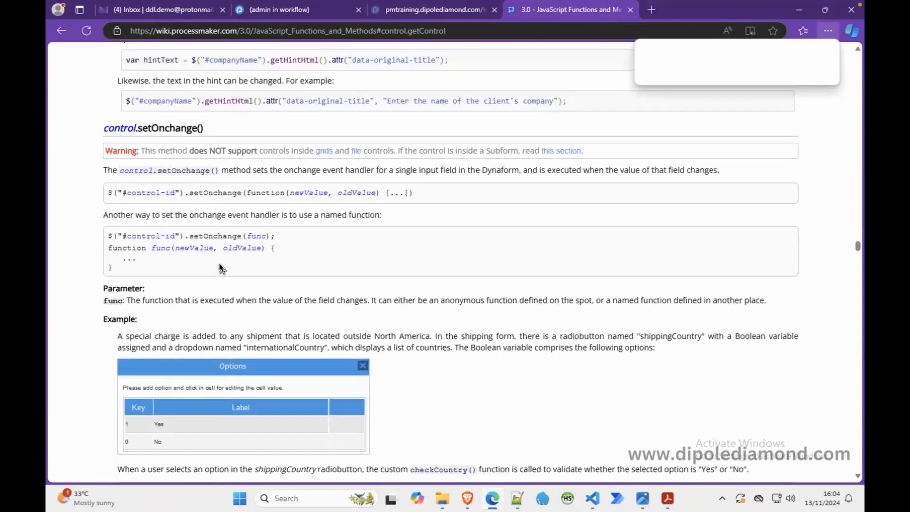
Step: Examine the overview, control-access sections and contents list of the JavaScript Functions and Methods page for a suitable method
scroll(219, 263, up, 7)
scroll(219, 263, up, 15)
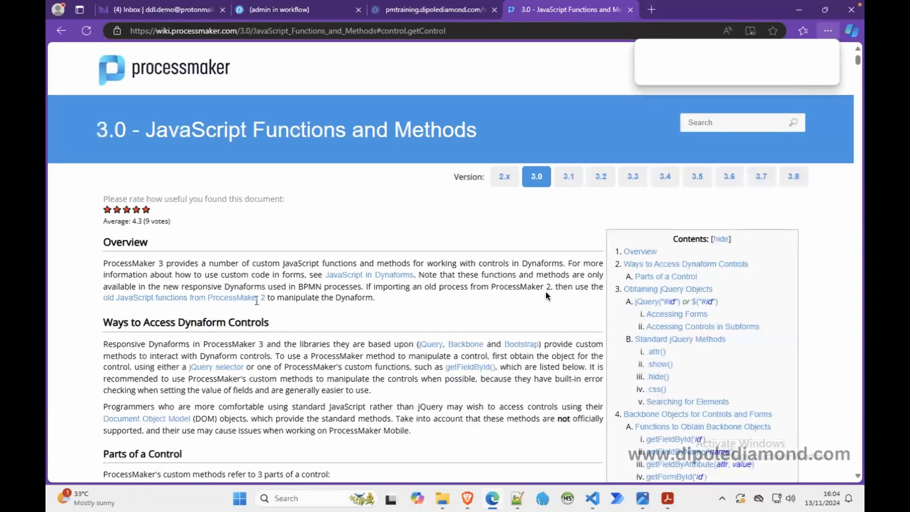
scroll(586, 324, down, 1)
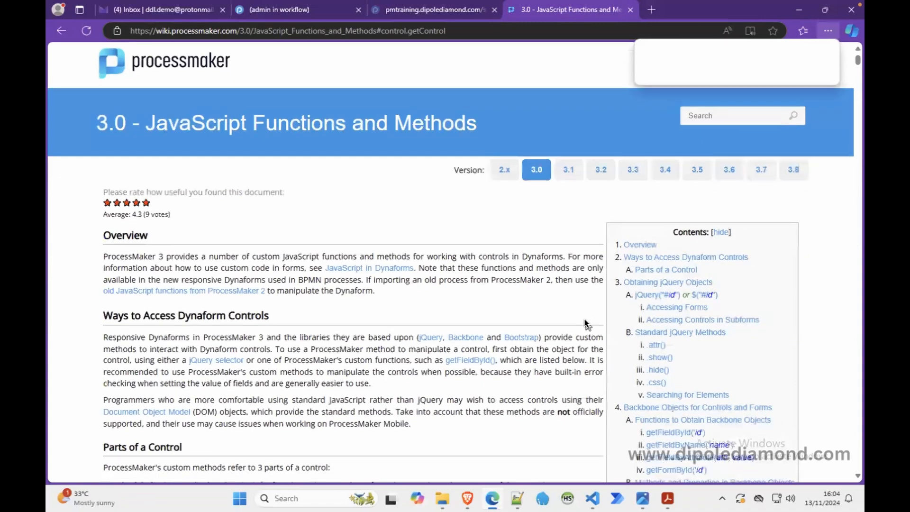
scroll(585, 324, down, 3)
scroll(585, 320, down, 1)
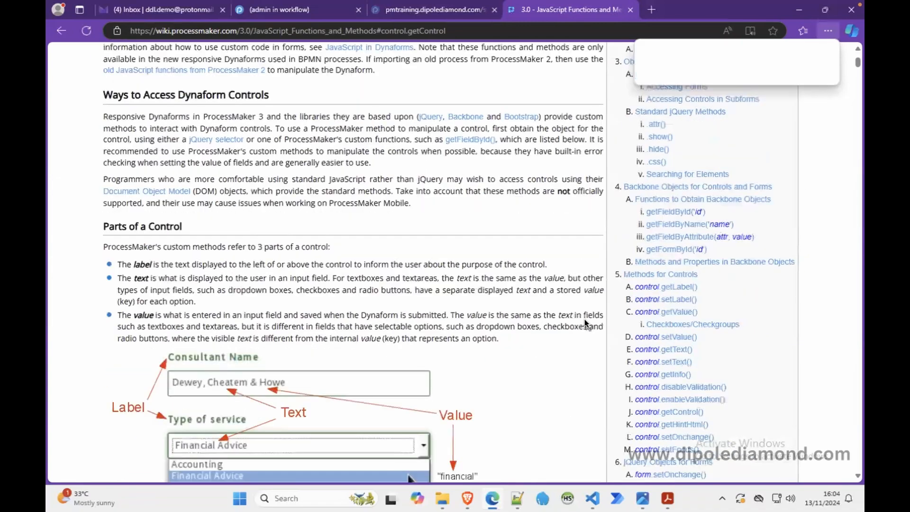
scroll(585, 319, down, 1)
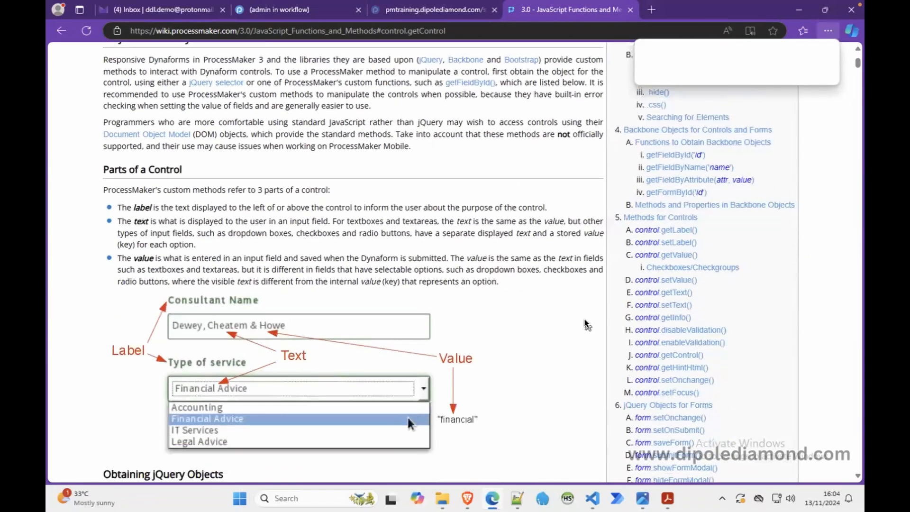
scroll(585, 324, down, 1)
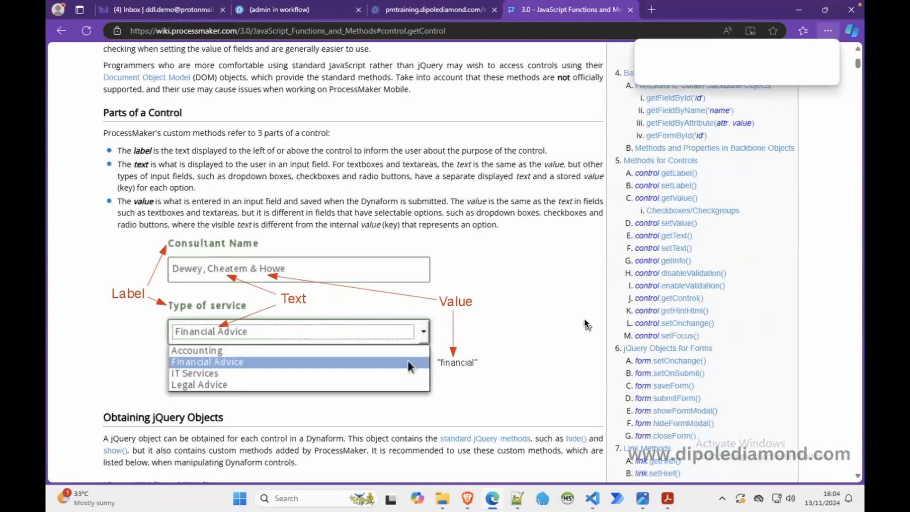
scroll(585, 324, down, 1)
scroll(586, 324, down, 1)
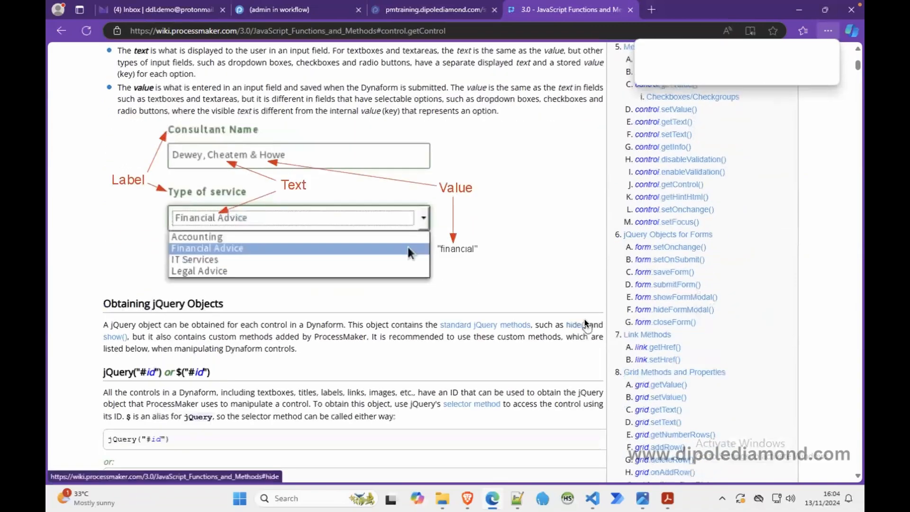
scroll(586, 324, down, 1)
scroll(587, 324, down, 1)
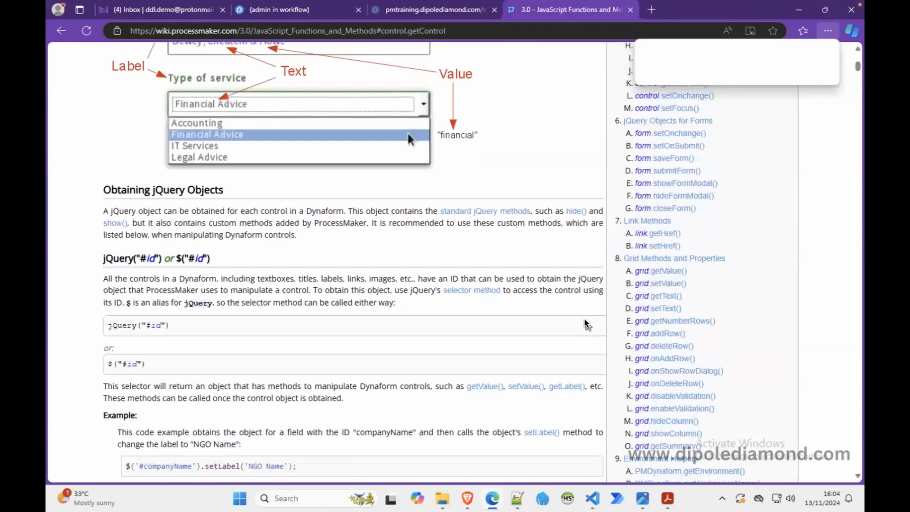
scroll(587, 324, down, 5)
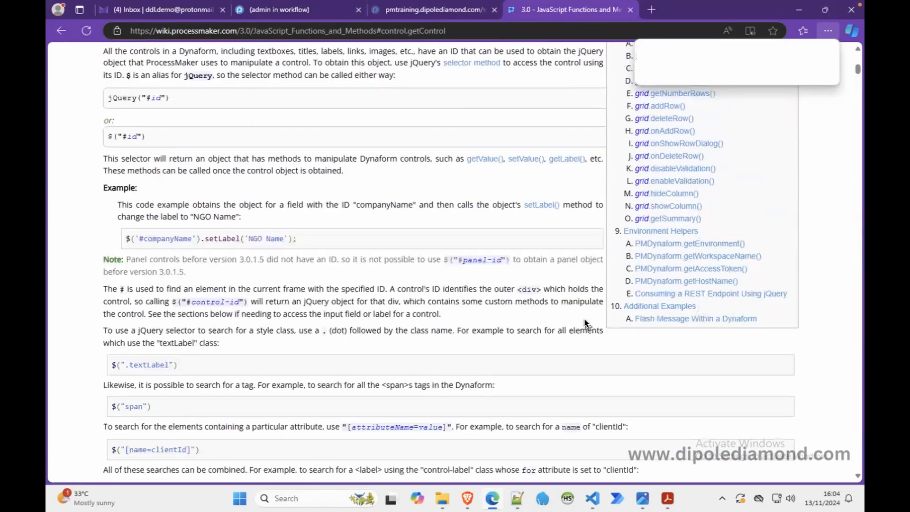
scroll(584, 319, up, 9)
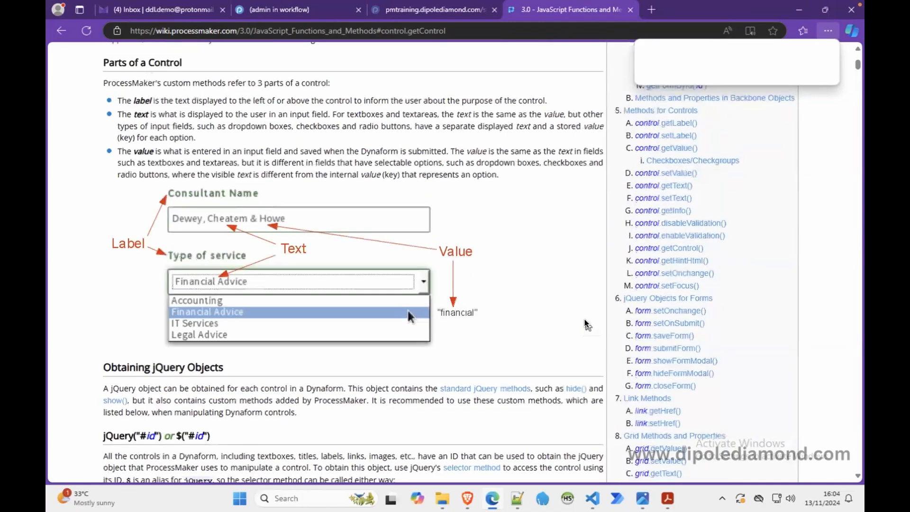
scroll(586, 325, up, 3)
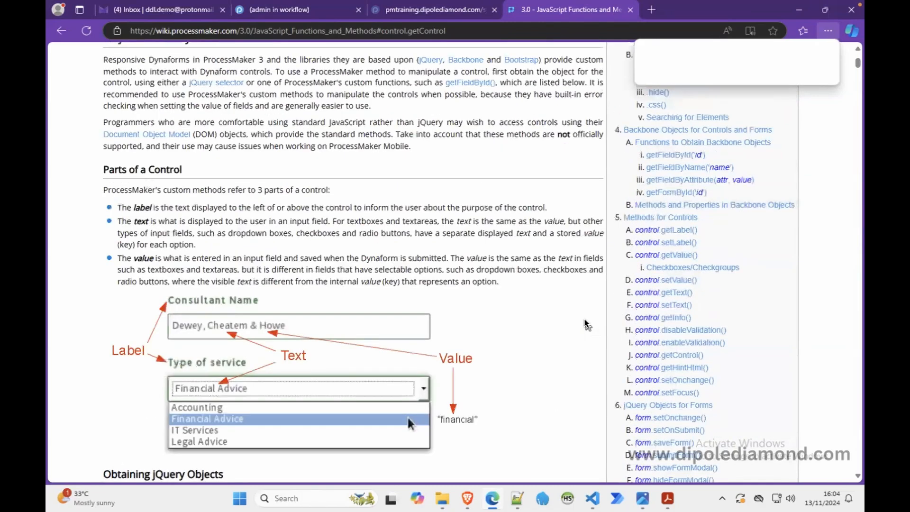
scroll(587, 325, up, 4)
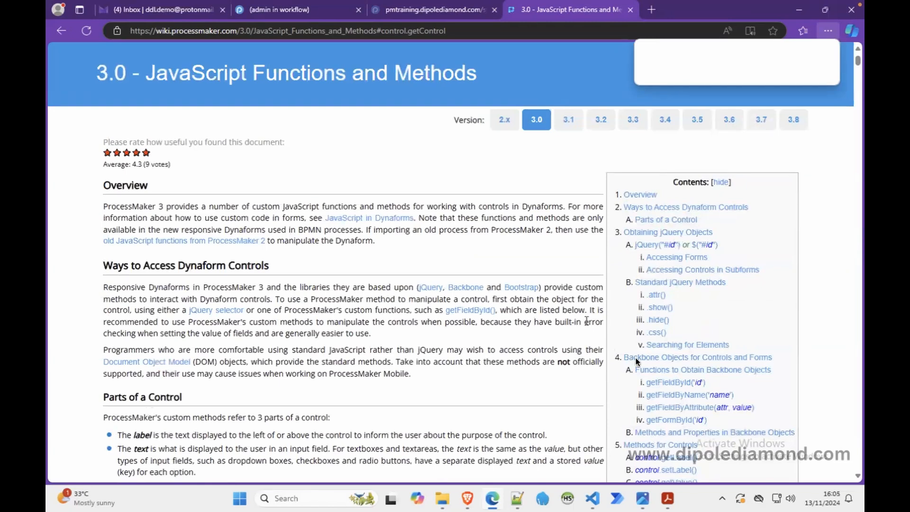
Step: Open the wiki's .attr() section and examine its syntax and the example that disables the selectContractor dropdown
click(656, 294)
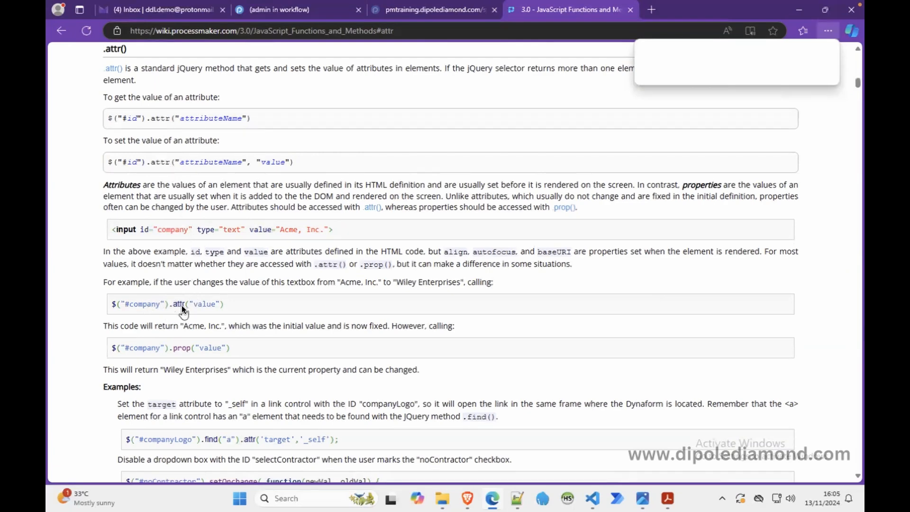
drag(232, 304, 111, 306)
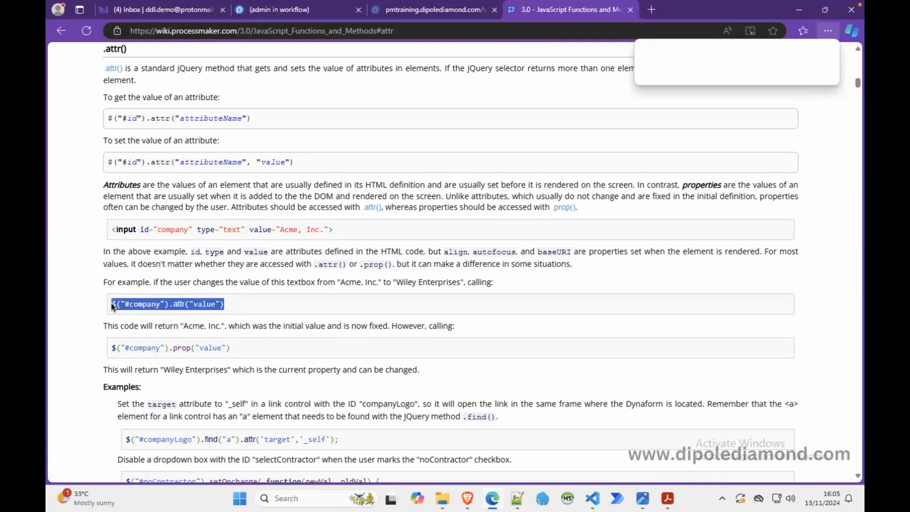
click(217, 311)
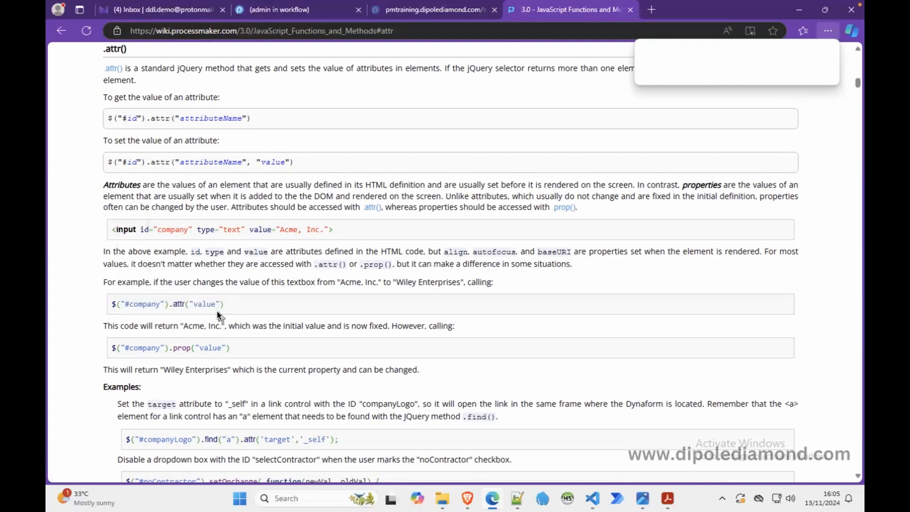
scroll(217, 311, down, 2)
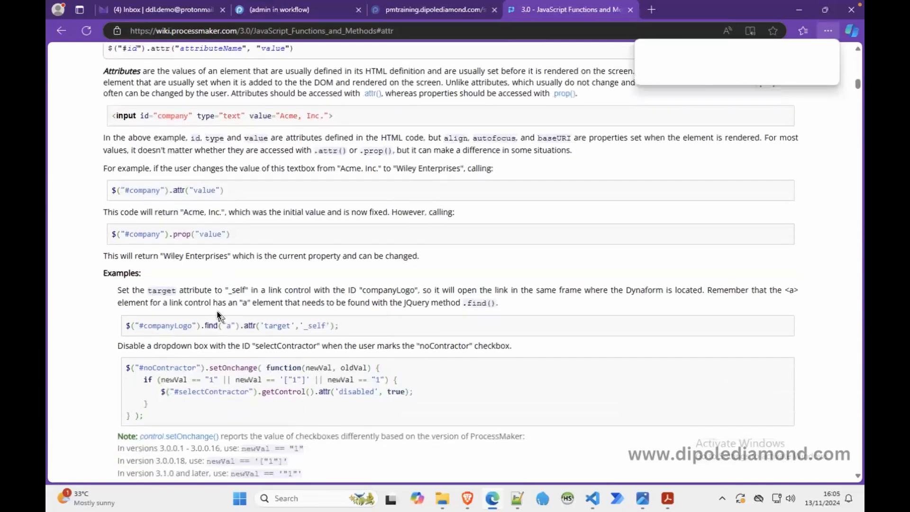
scroll(217, 311, down, 1)
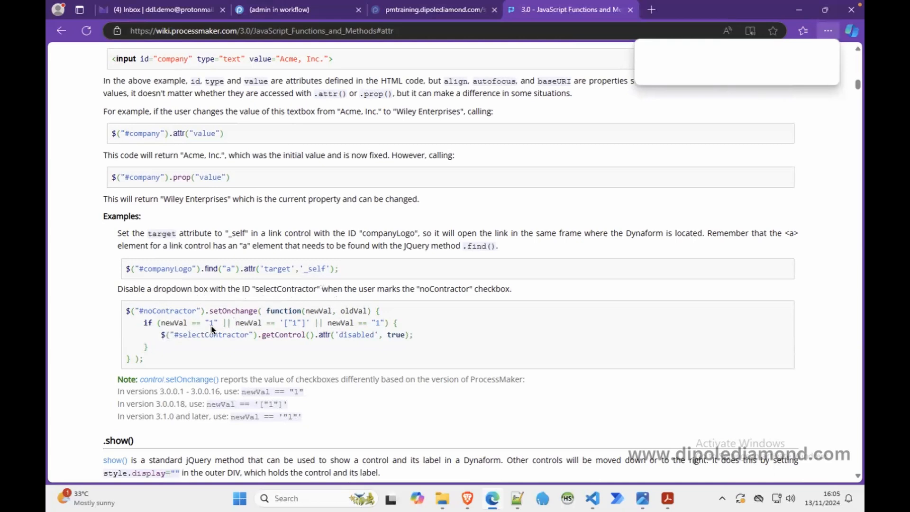
drag(162, 336, 413, 338)
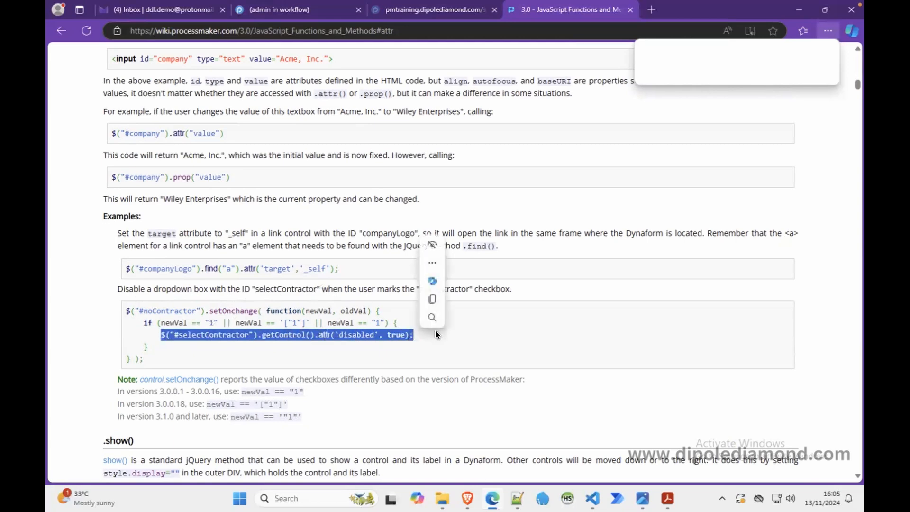
click(300, 320)
double_click(270, 337)
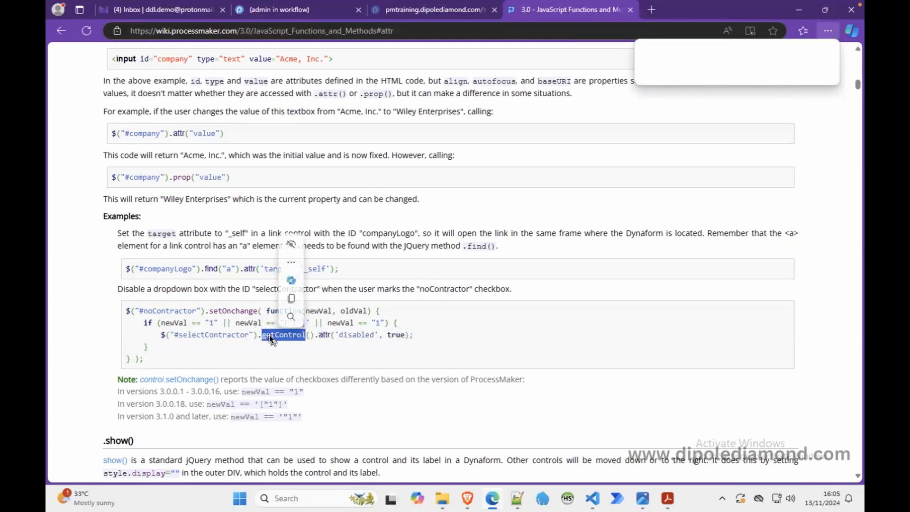
click(324, 334)
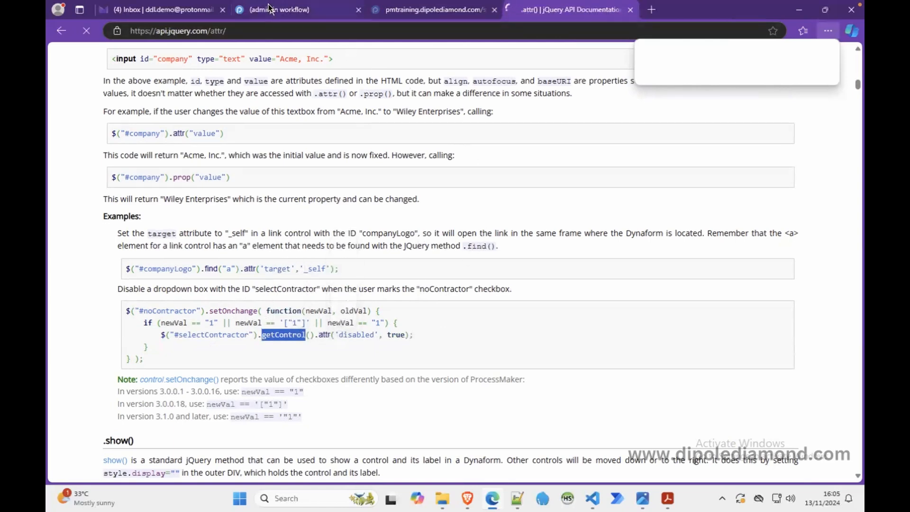
click(265, 7)
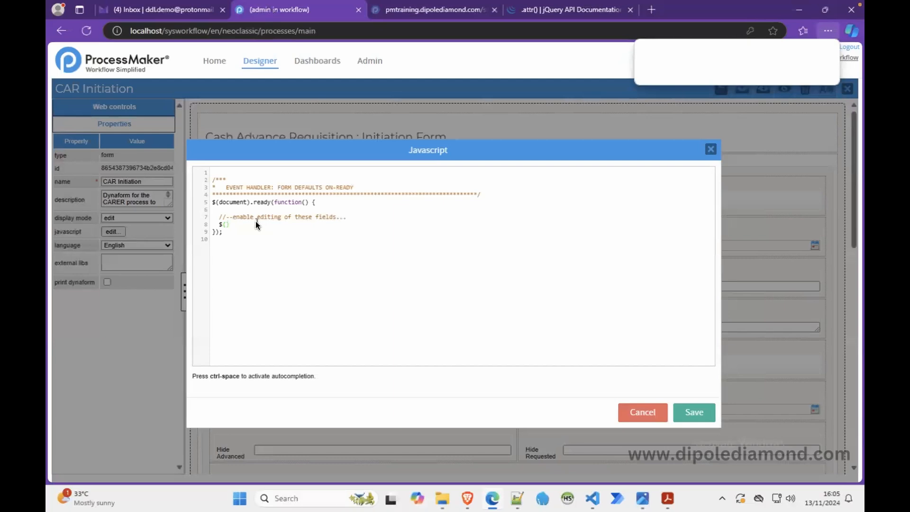
click(545, 11)
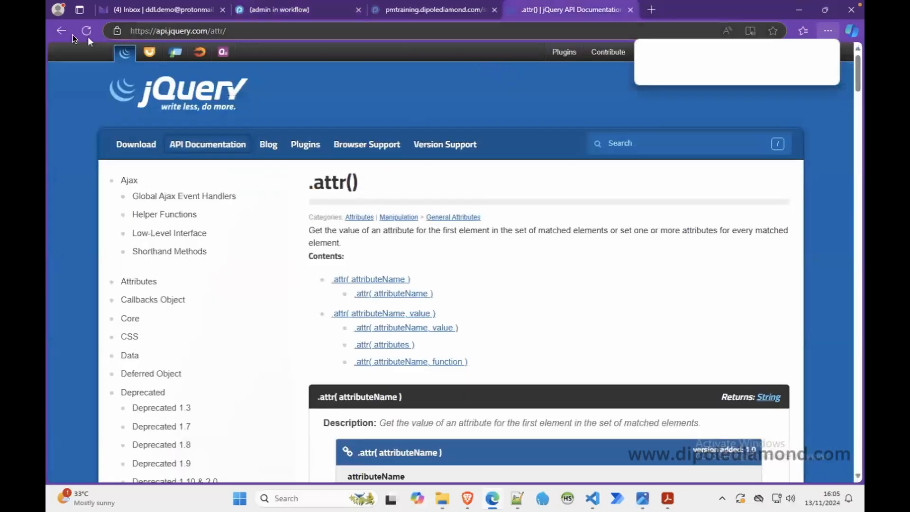
click(61, 31)
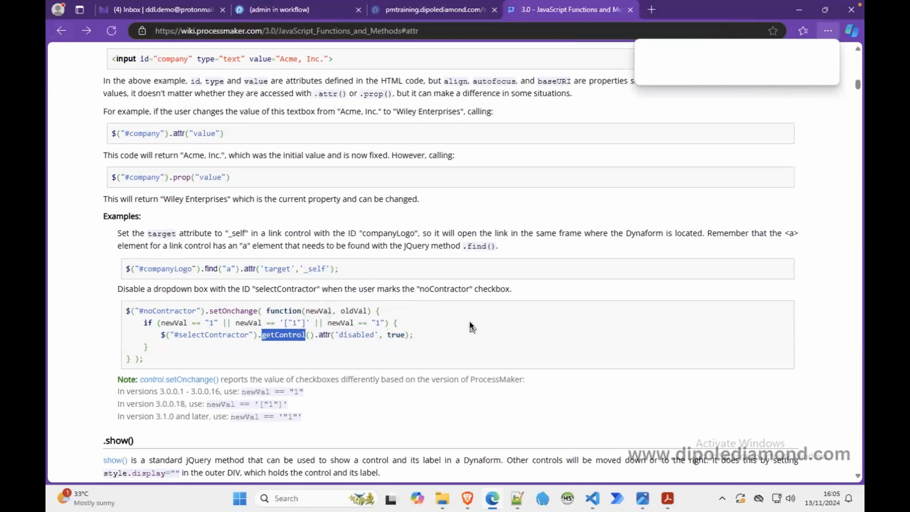
Step: Copy .getControl().attr('disabled', true); from the wiki's dropdown example and append it to the empty $() selector in the CAR Initiation JavaScript
click(289, 342)
drag(258, 335, 418, 336)
key(ctrl+c)
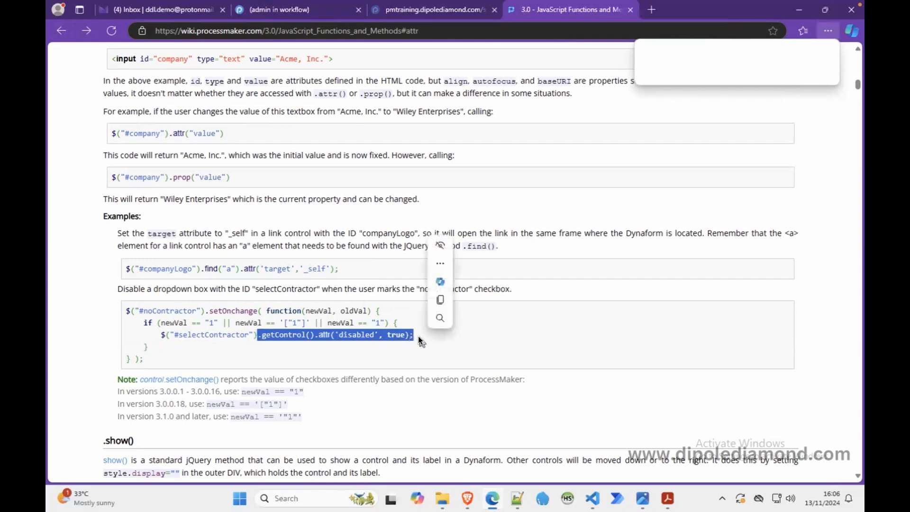
click(285, 9)
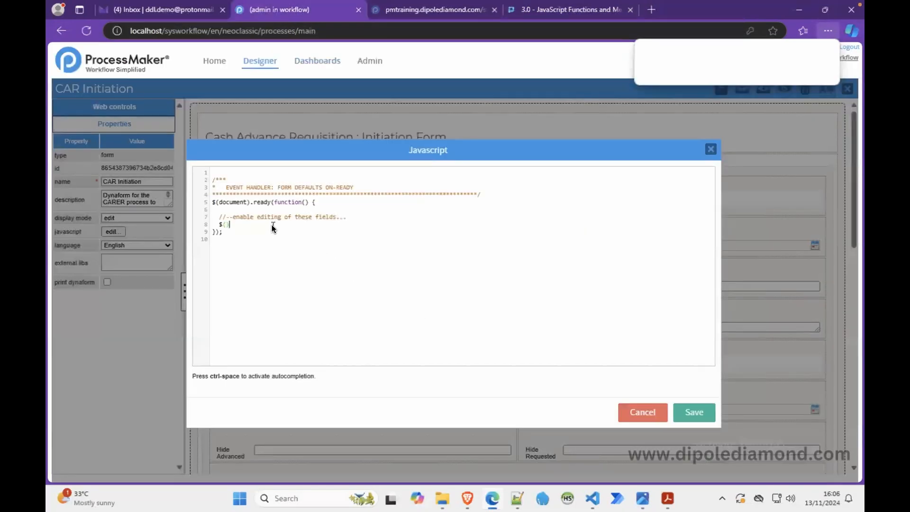
key(ctrl+v)
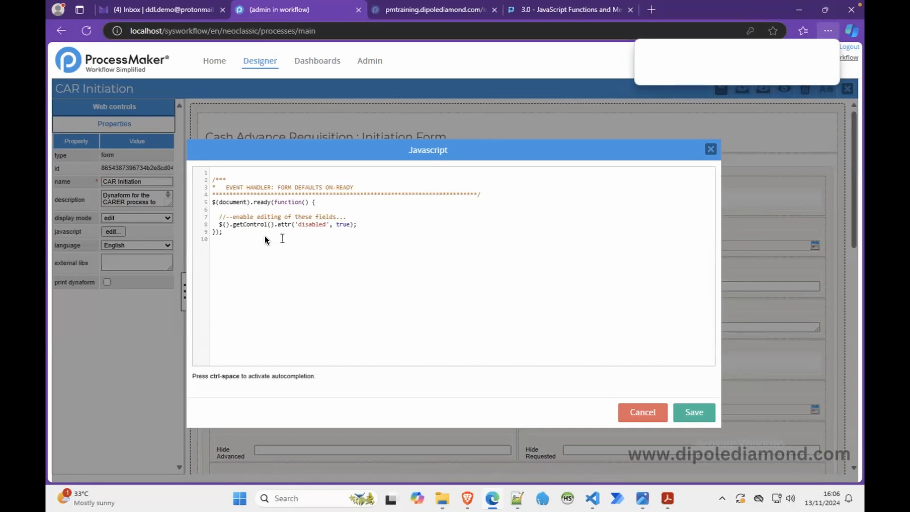
Step: Fill the empty selector in the CAR Initiation script with "#amountRequestedCommas", copying the field name from the Notepad++ list
click(225, 224)
text(")
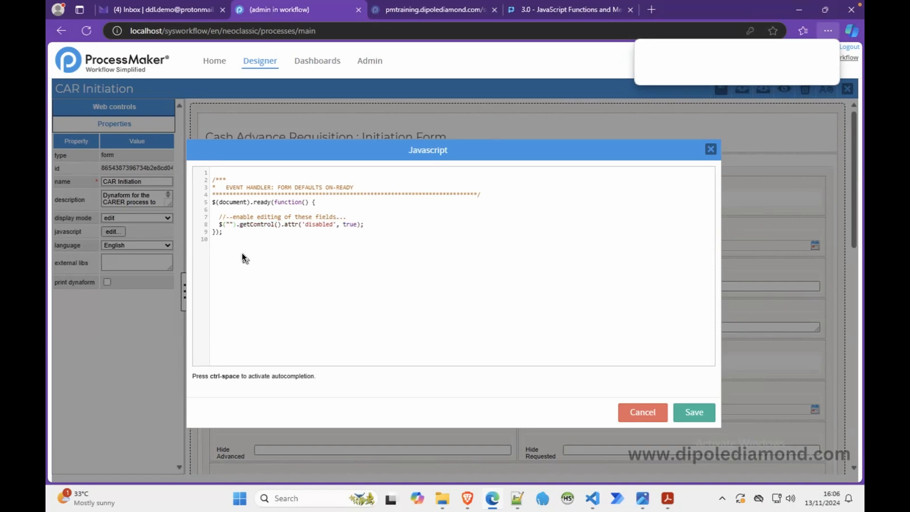
text(#)
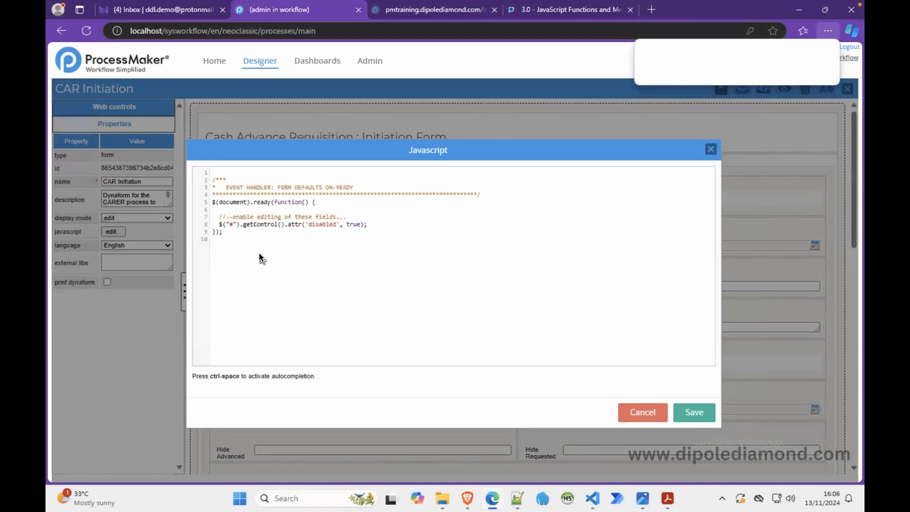
click(516, 502)
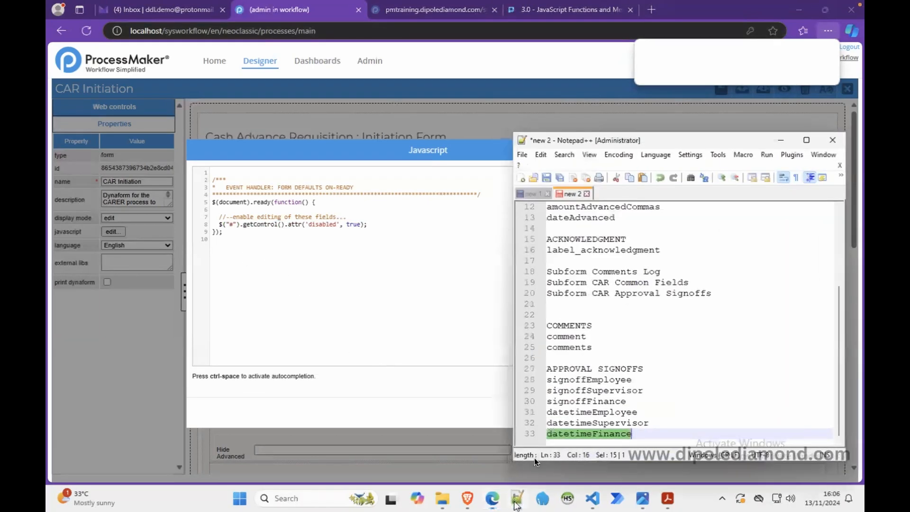
scroll(620, 236, up, 2)
scroll(619, 236, up, 2)
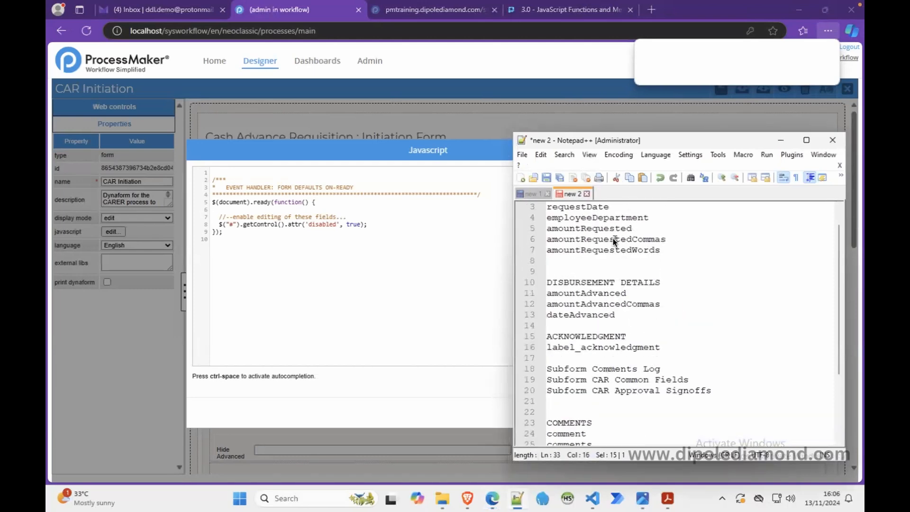
click(613, 240)
double_click(612, 239)
key(ctrl+c)
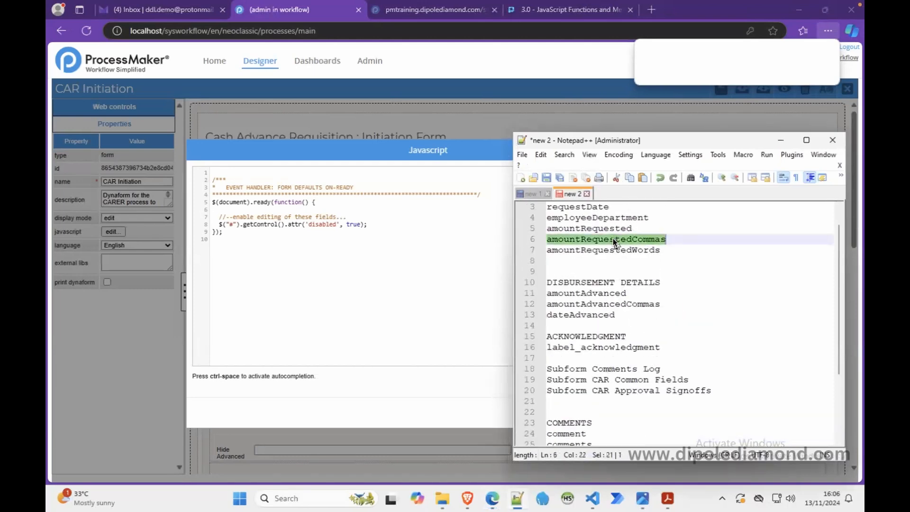
click(232, 224)
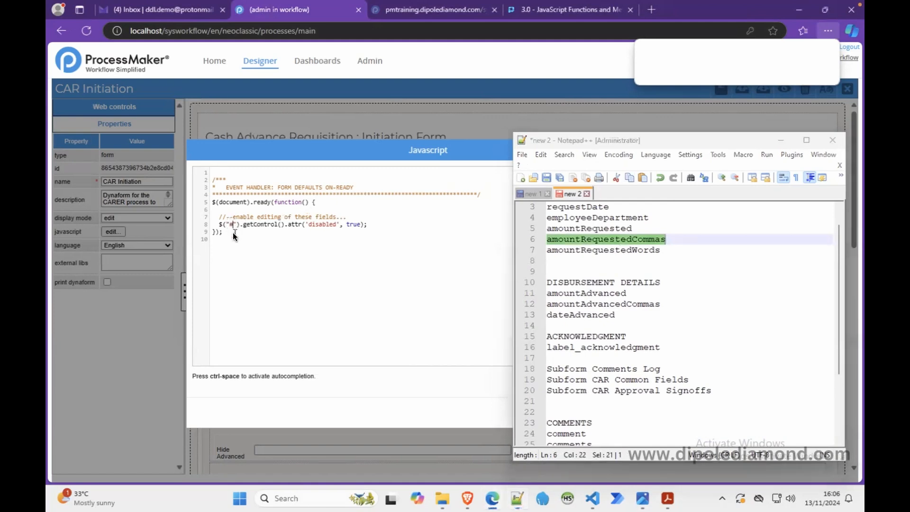
key(ctrl+v)
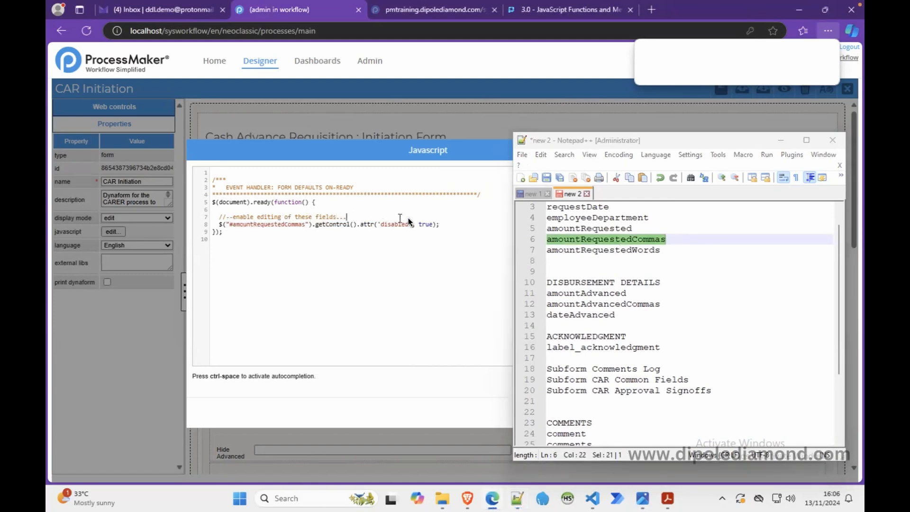
Step: Duplicate the amountRequestedCommas statement directly below itself, without a blank line between the two copies
drag(408, 218, 445, 227)
key(ctrl+c)
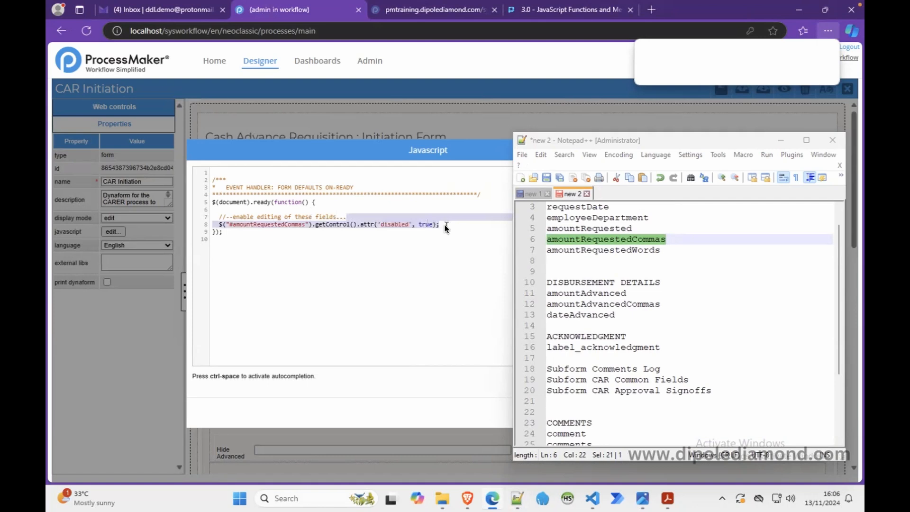
click(452, 228)
key(Return)
key(ctrl+v)
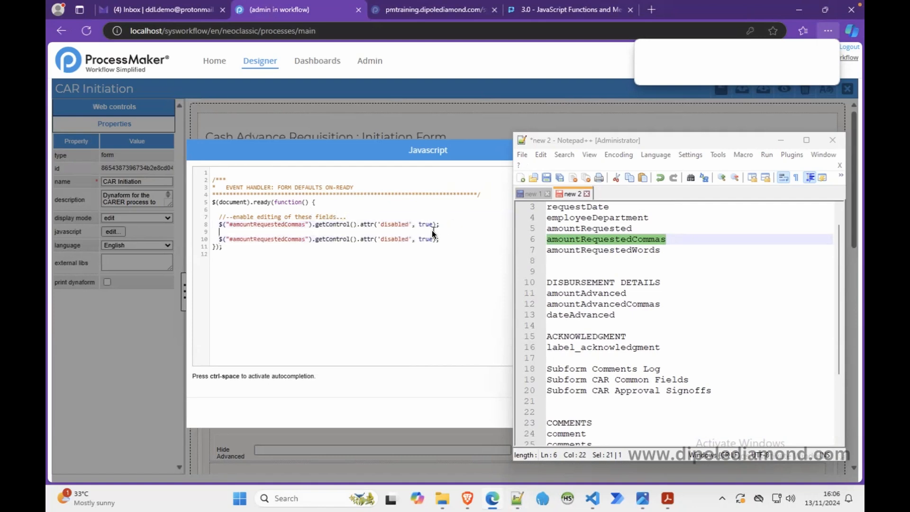
key(BackSpace)
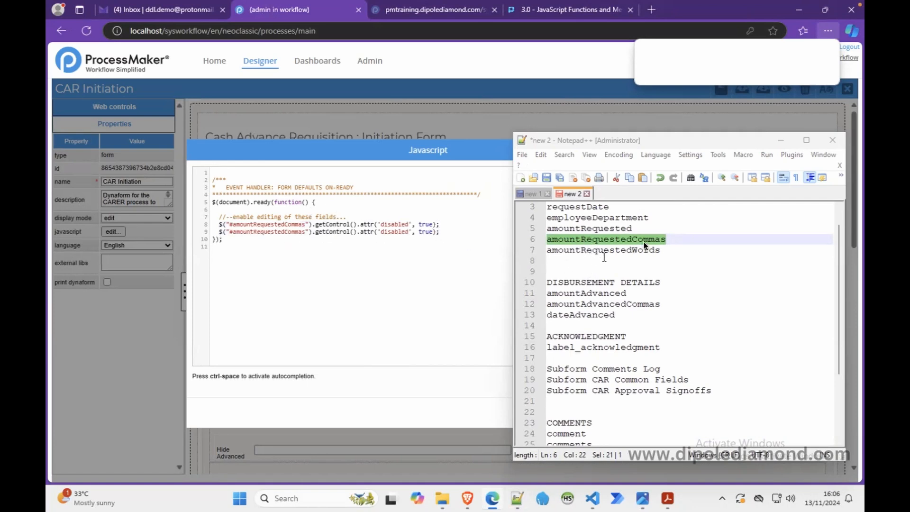
Step: Add expenseReason below amountRequestedWords under REQUEST DETAILS in the Notepad++ field list
scroll(650, 227, up, 1)
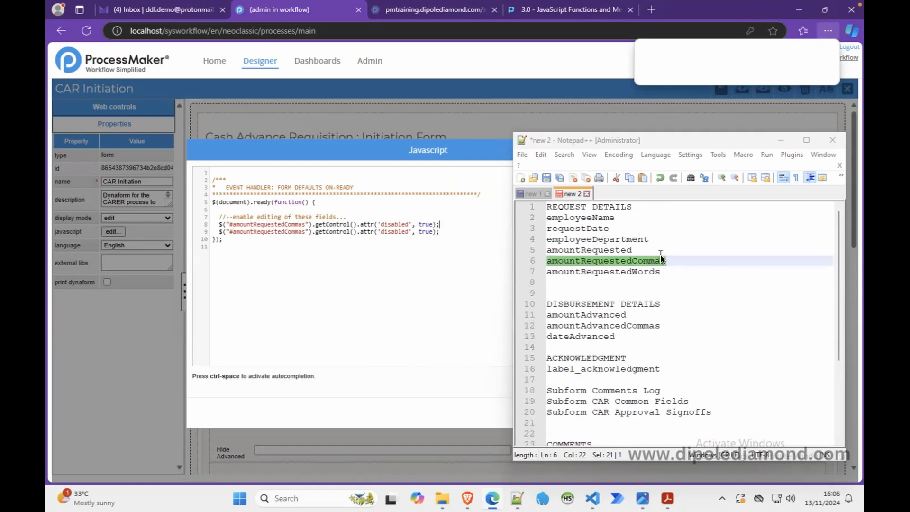
click(667, 271)
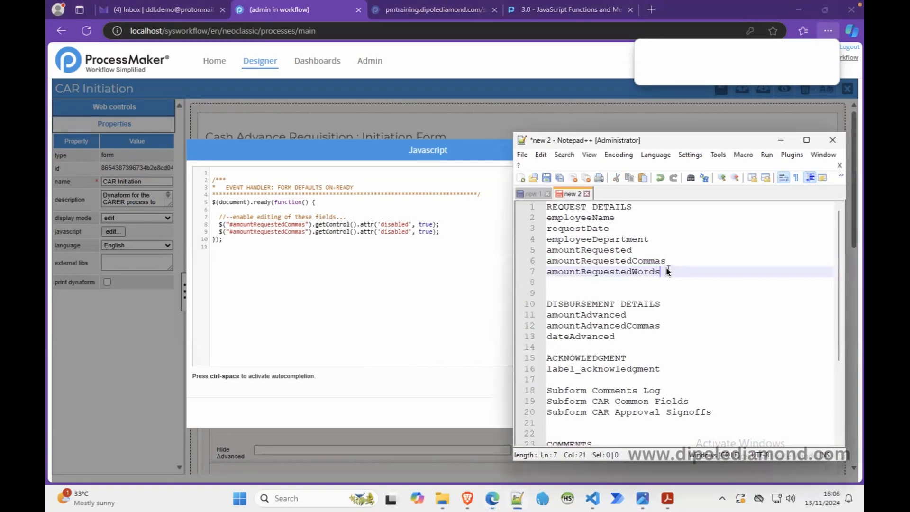
key(Return)
text(expenseReason)
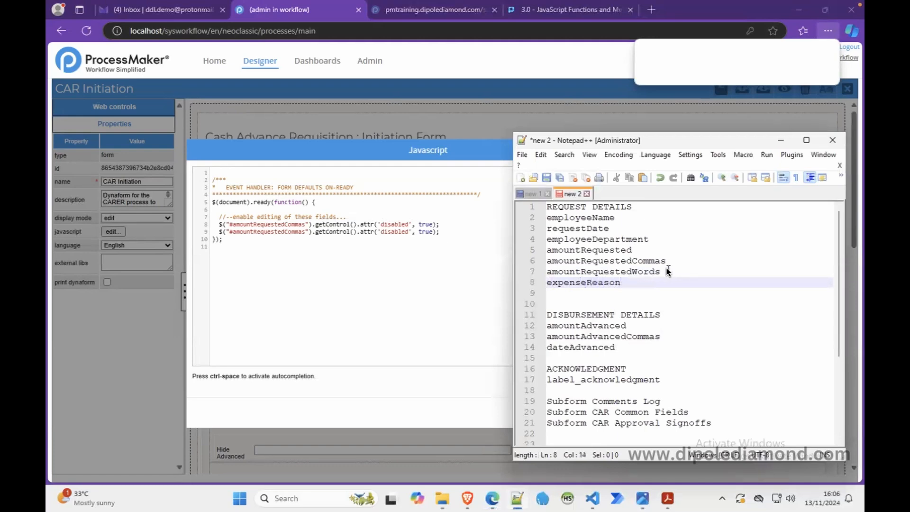
Step: Replace amountRequestedCommas with the copied expenseReason in the first statement's selector and save the script
double_click(602, 282)
key(ctrl+c)
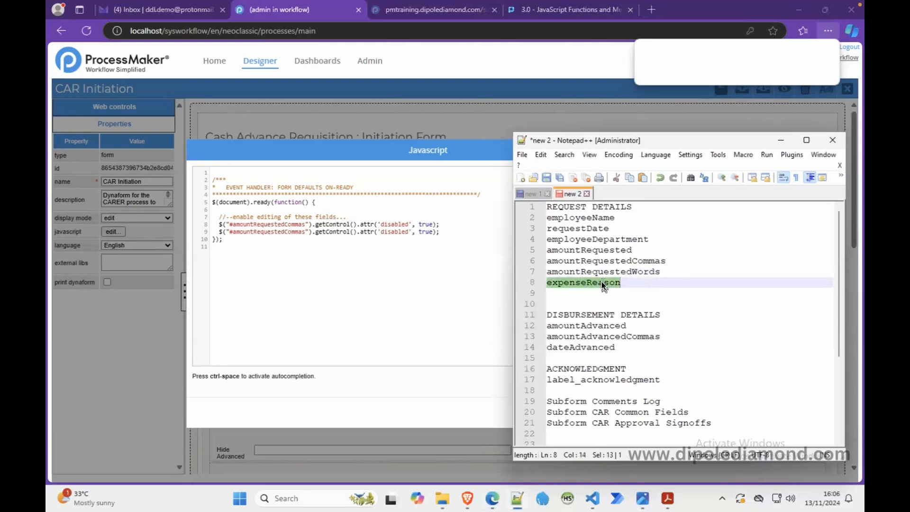
double_click(283, 224)
key(ctrl+v)
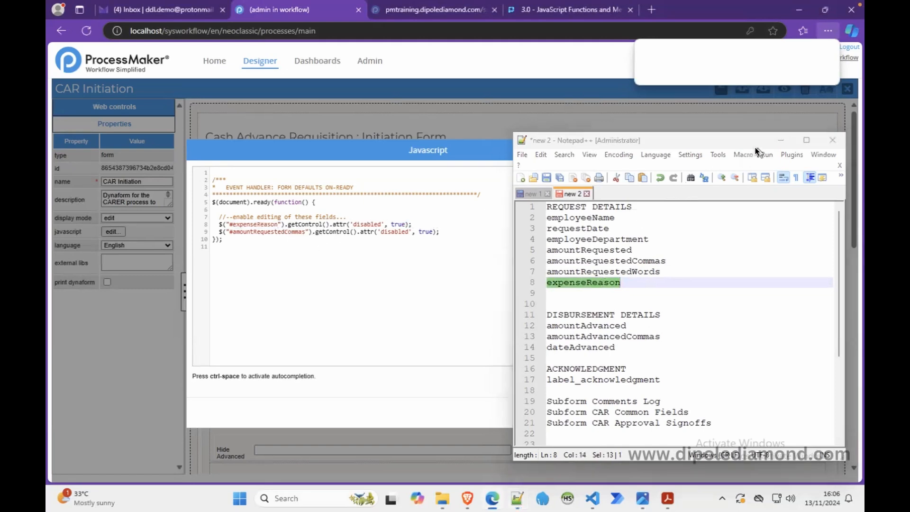
click(780, 141)
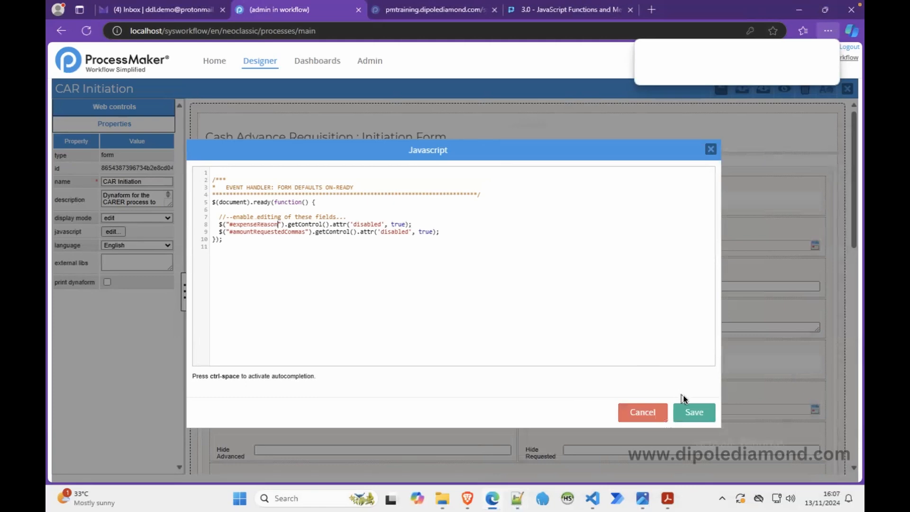
click(692, 413)
Step: Preview CAR Initiation, then review its script and the properties of the Reason for Expenses field
click(778, 95)
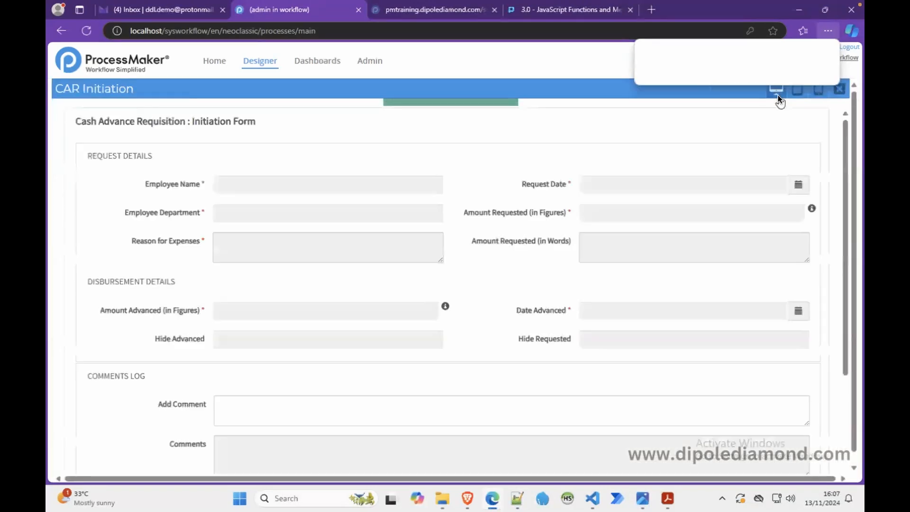
click(835, 91)
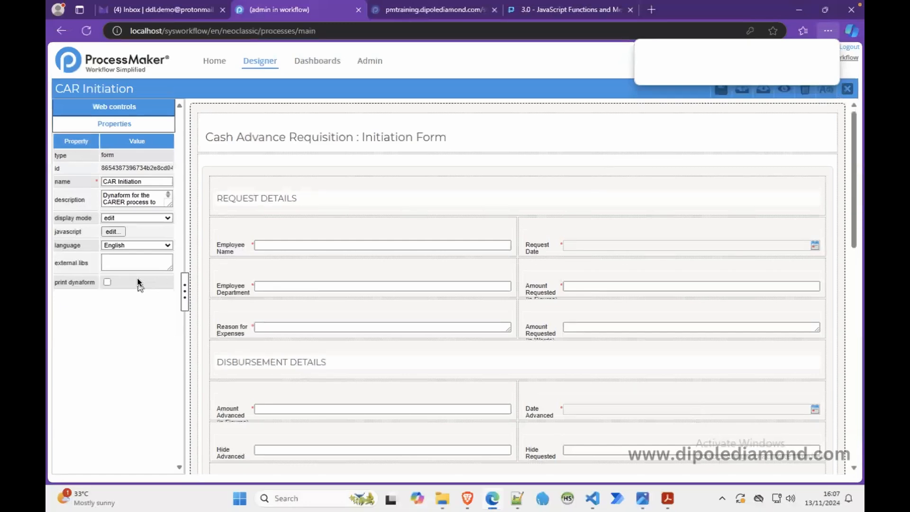
click(119, 233)
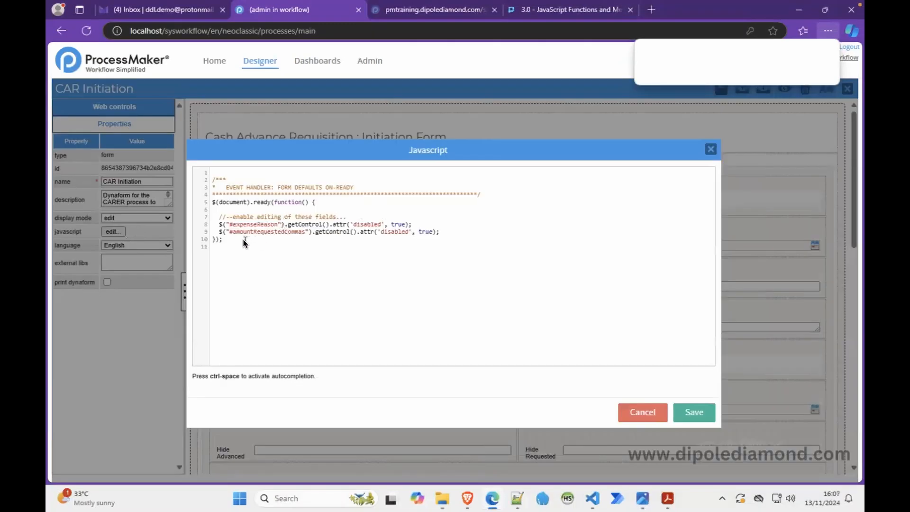
click(650, 410)
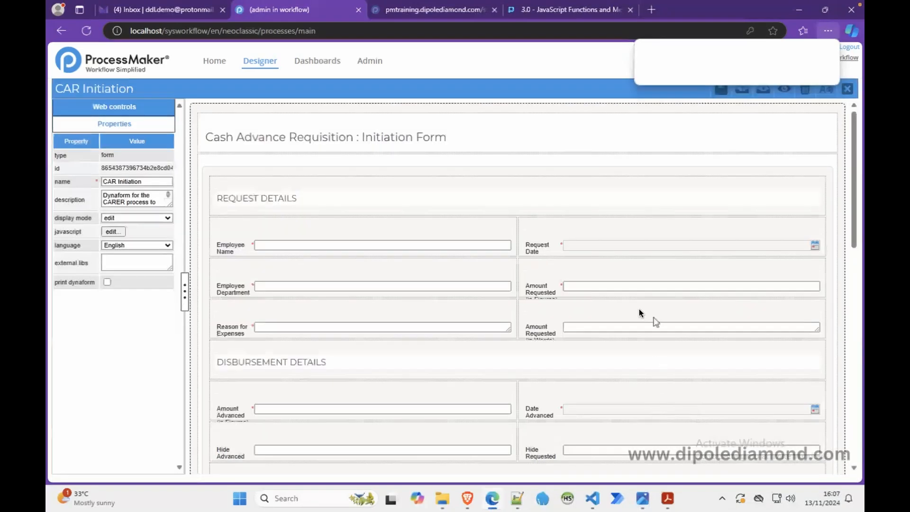
click(271, 328)
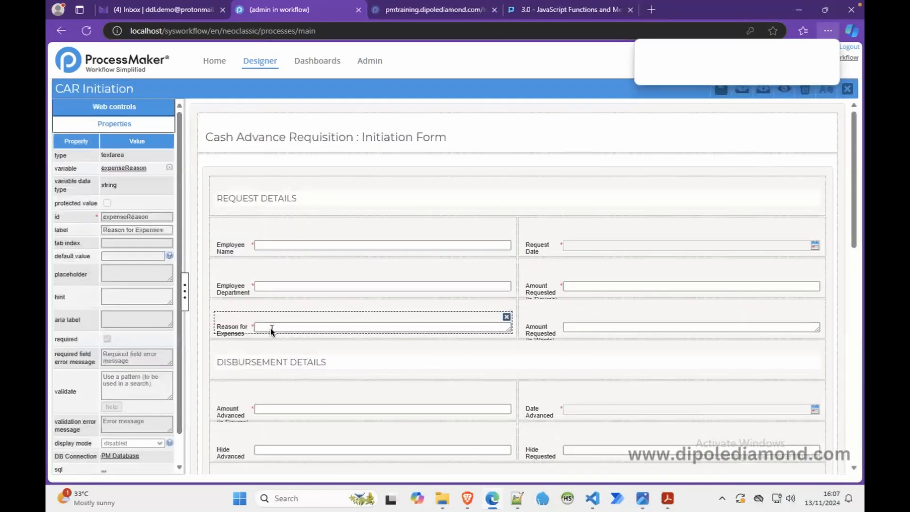
click(192, 180)
Step: Set the disabled attribute to false for both expenseReason and amountRequestedCommas, and save the script
click(114, 231)
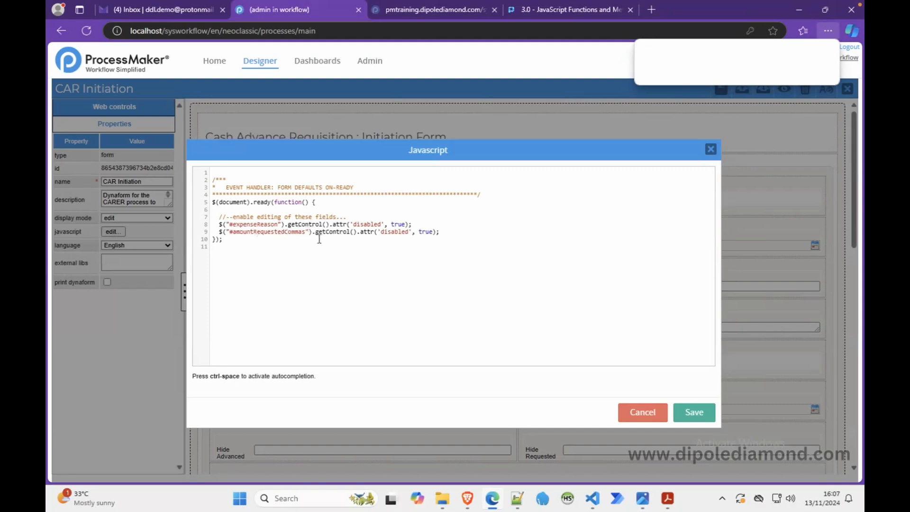
double_click(397, 225)
text(false)
double_click(424, 231)
text(false)
click(696, 410)
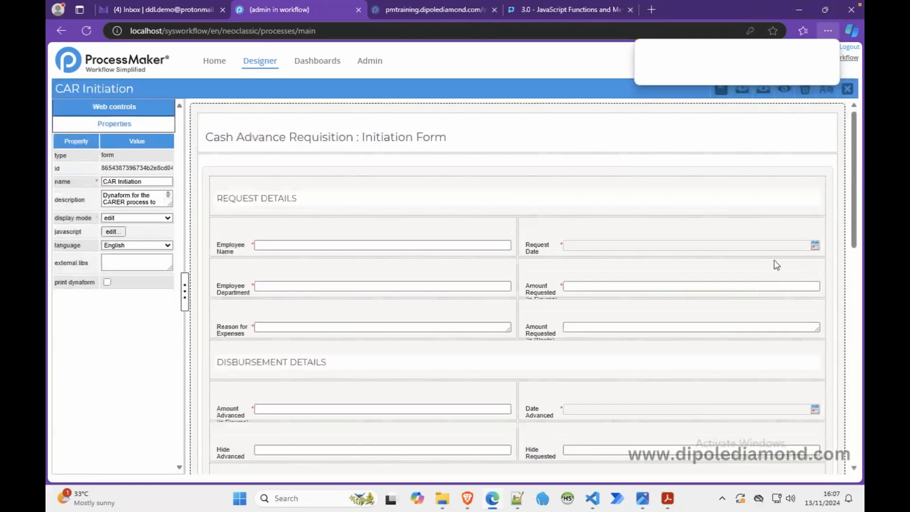
Step: Preview the form and test whether Reason for Expenses and Amount Requested (in Figures) accept input
click(784, 89)
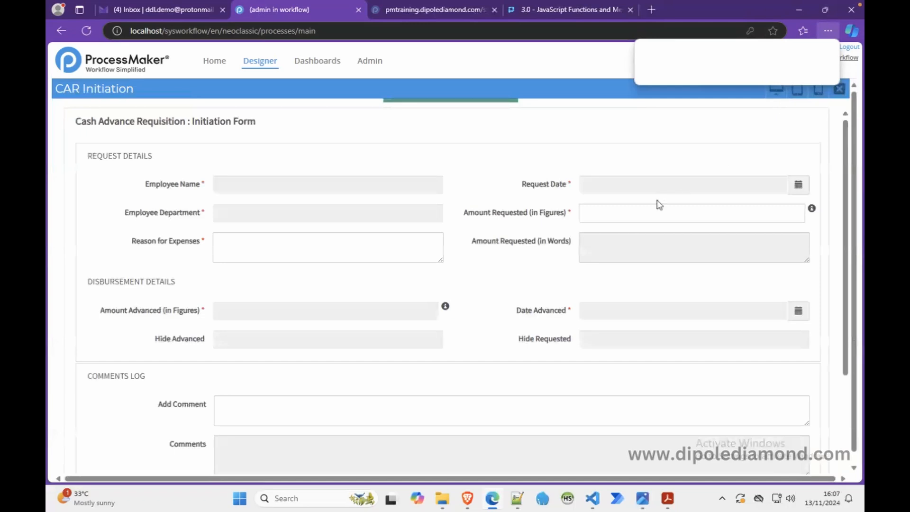
click(395, 245)
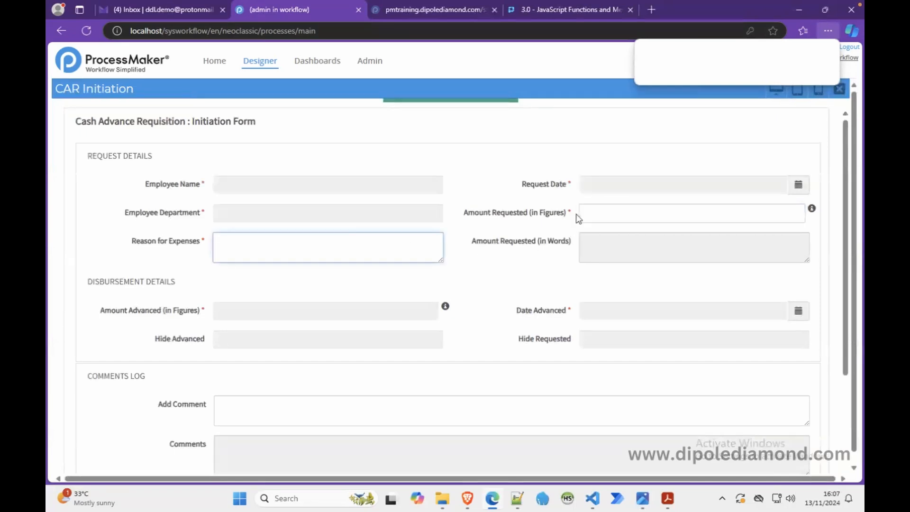
click(596, 209)
click(416, 251)
click(592, 211)
click(412, 254)
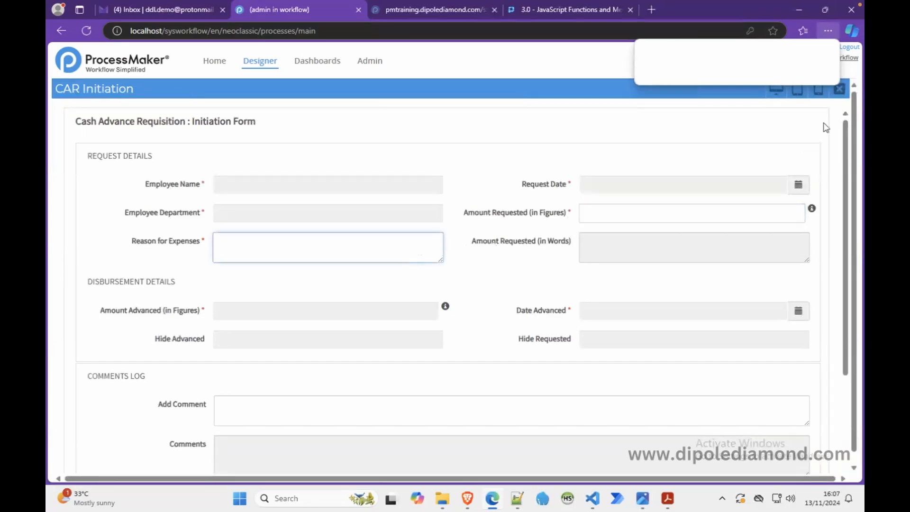
click(839, 91)
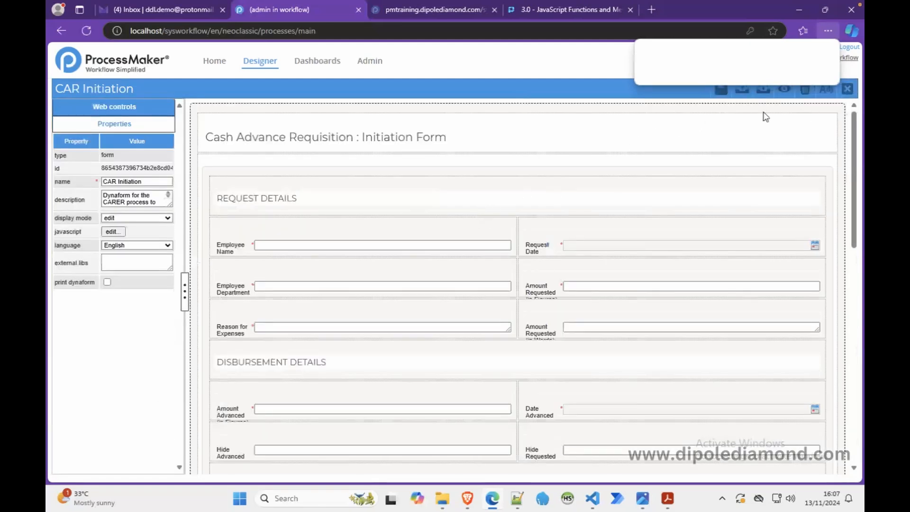
Step: Preview the form again, checking the two request fields and Date Advanced under Disbursement Details for editability
click(784, 91)
click(613, 214)
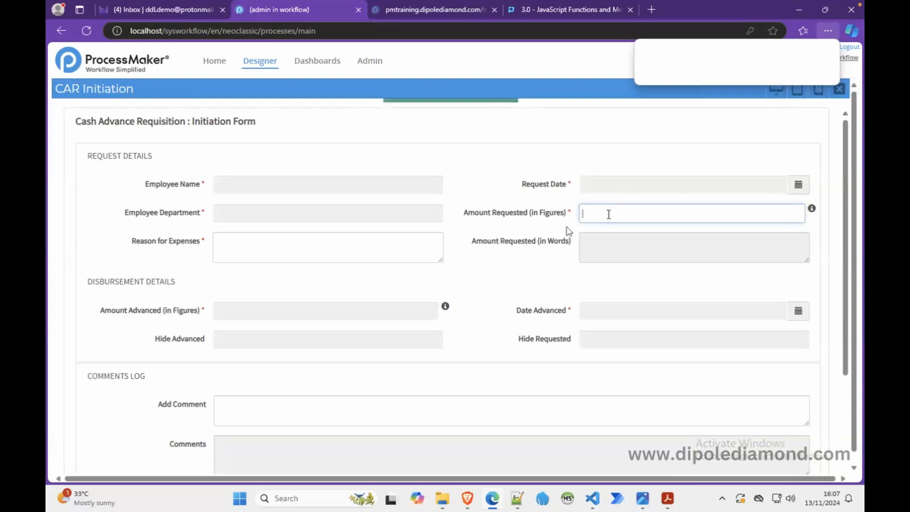
click(235, 250)
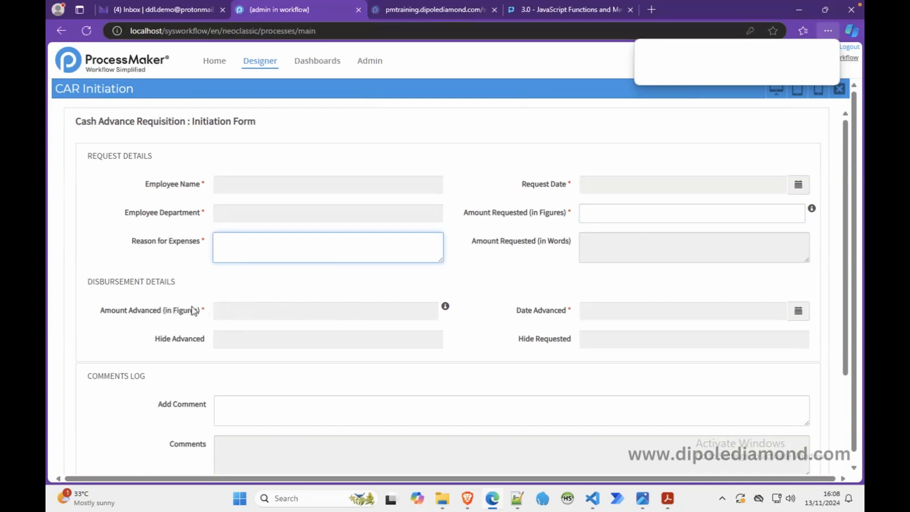
double_click(550, 310)
click(612, 306)
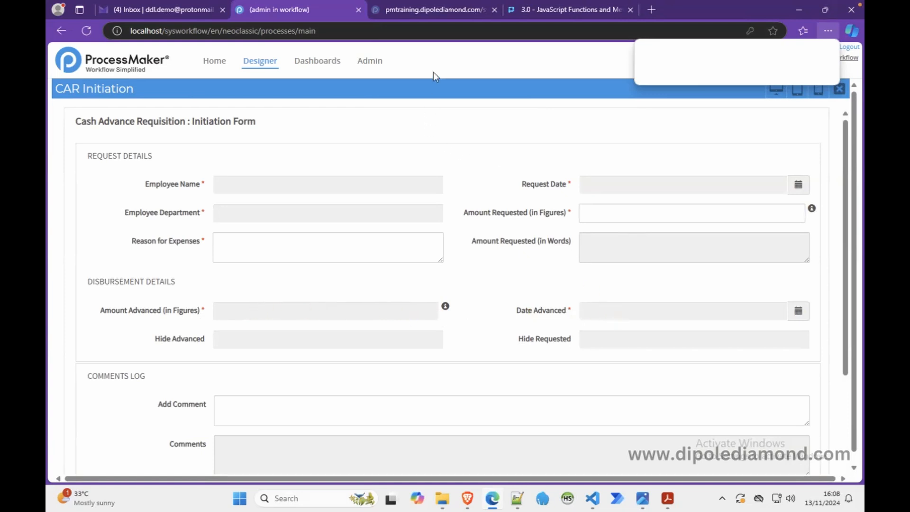
click(839, 90)
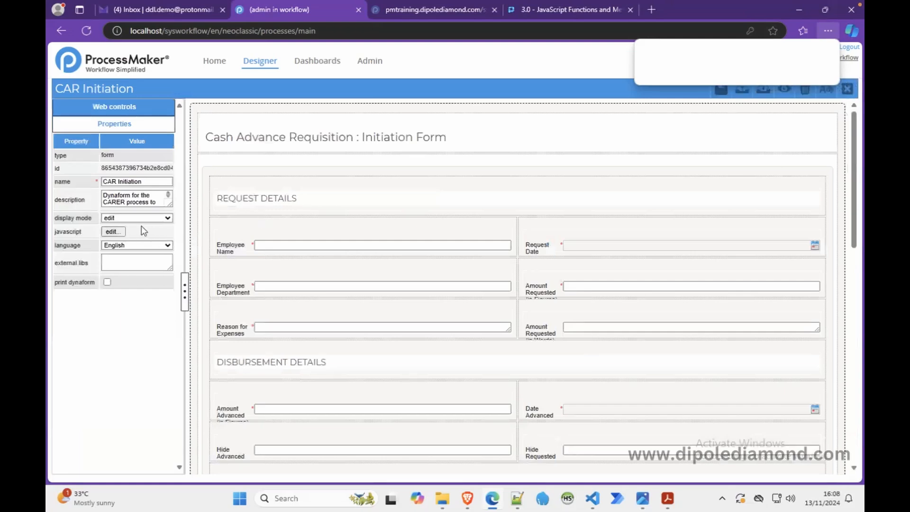
Step: Switch to the ProcessMaker wiki and examine the disableValidation() method's syntax and example
click(537, 9)
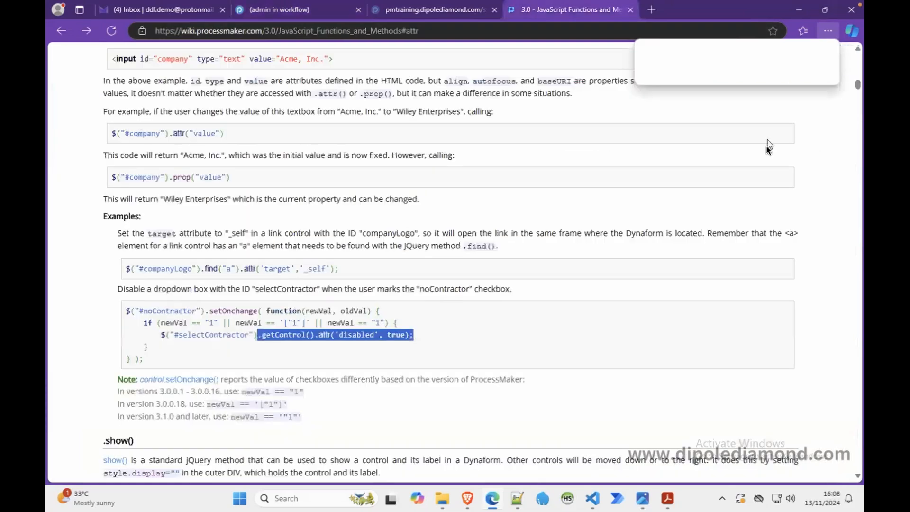
drag(855, 81, 858, 60)
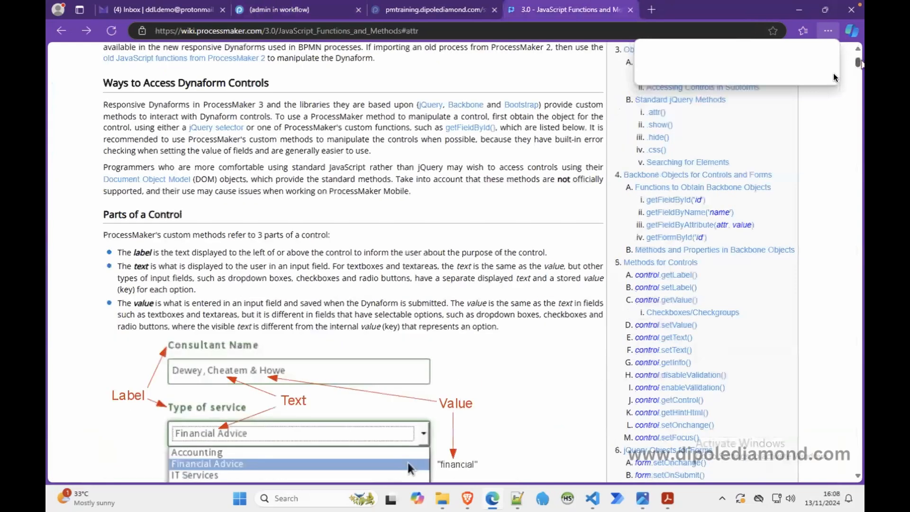
click(695, 374)
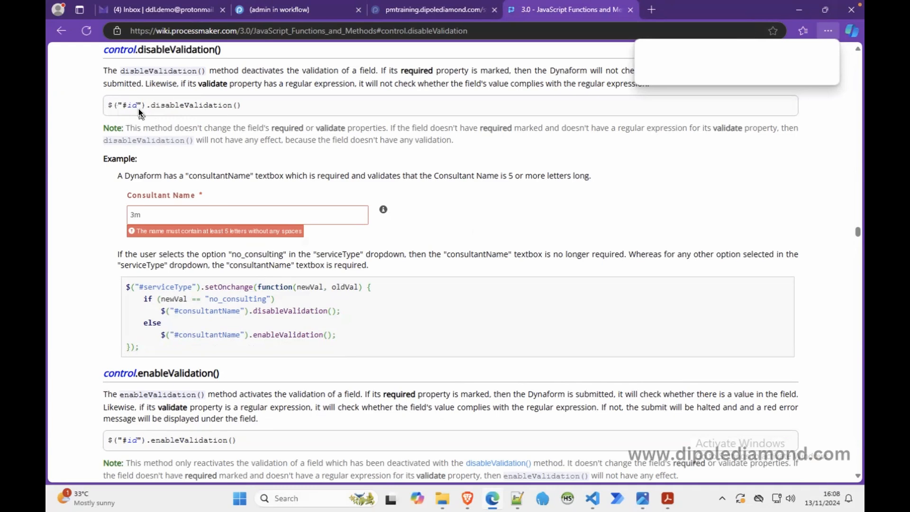
Step: Return to CAR Initiation's script and add the comment "//..disable validation for these fields..." below the field-enabling lines
click(255, 10)
click(112, 231)
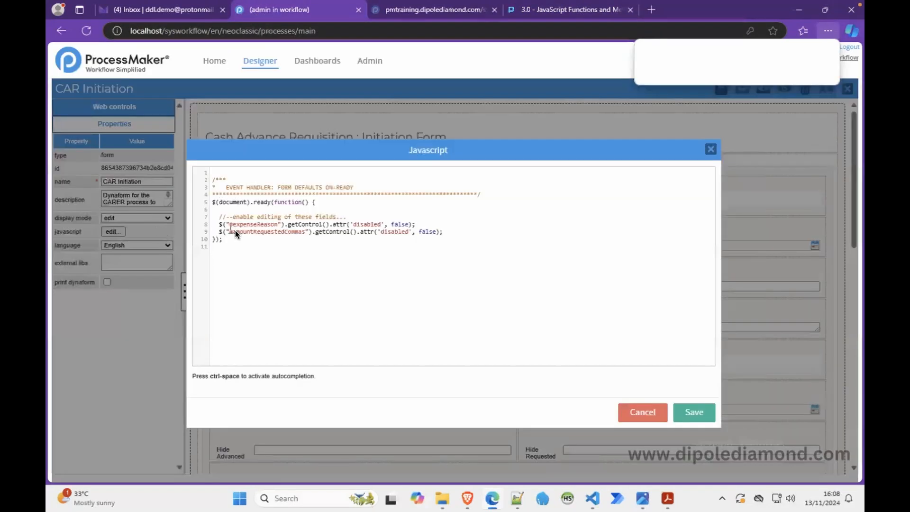
click(453, 236)
key(Return)
text(//..disable validation for these)
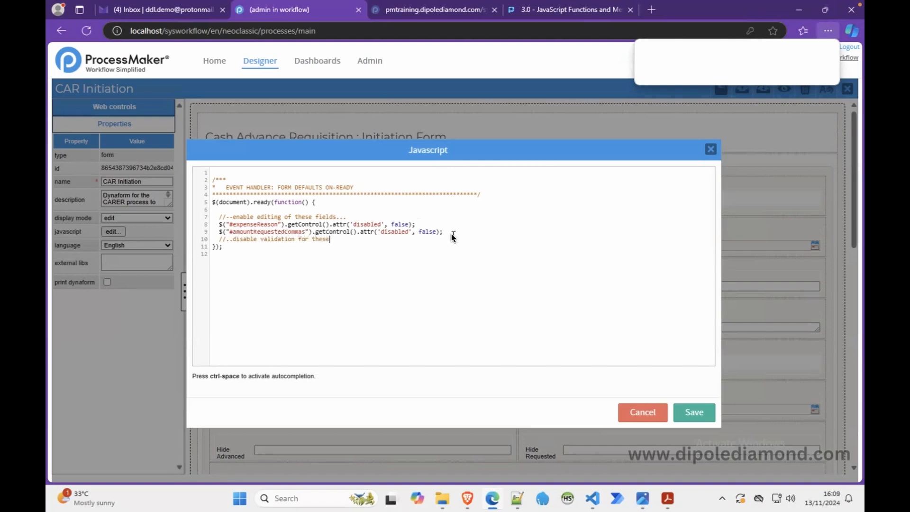
text( fields...)
key(Return)
Step: Duplicate the expenseReason line below the new comment and replace its attribute call with disableValidation(), copying the method name from the wiki
drag(419, 224, 218, 227)
key(ctrl+c)
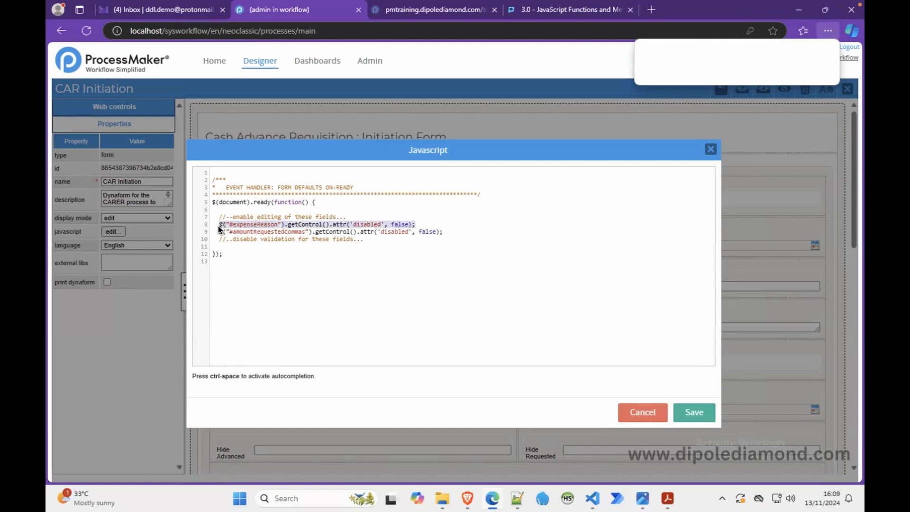
click(252, 246)
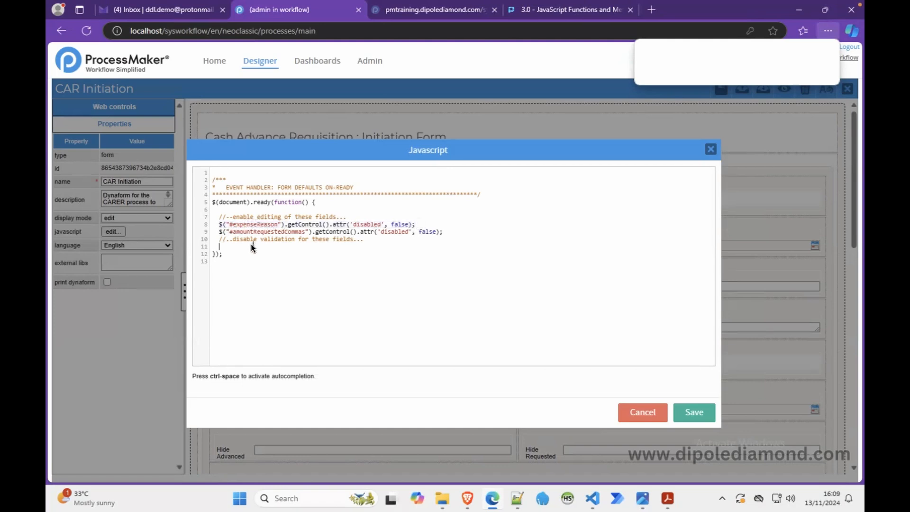
key(ctrl+v)
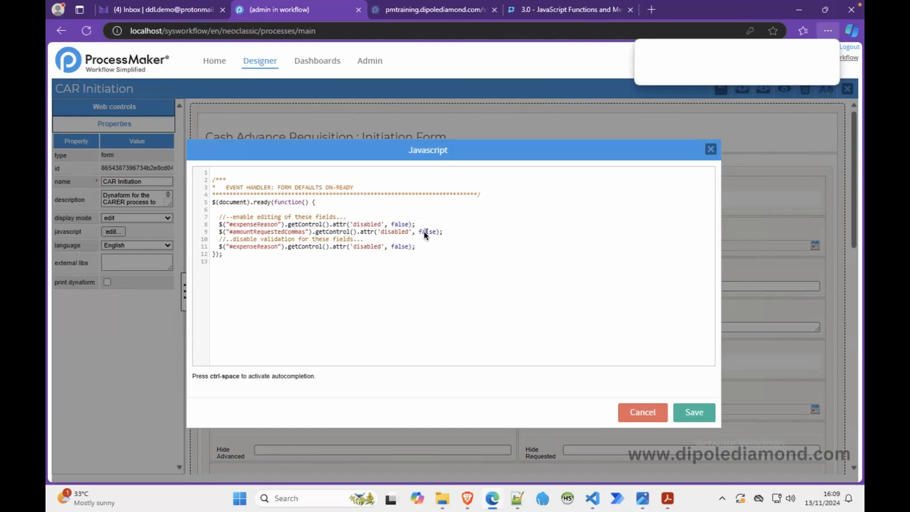
key(BackSpace)
key(BackSpace)
key(BackSpace)
key(BackSpace)
key(BackSpace)
key(BackSpace)
key(BackSpace)
key(BackSpace)
key(BackSpace)
key(BackSpace)
key(BackSpace)
key(BackSpace)
key(BackSpace)
key(BackSpace)
key(BackSpace)
key(BackSpace)
key(BackSpace)
key(BackSpace)
key(BackSpace)
key(BackSpace)
click(546, 14)
double_click(192, 107)
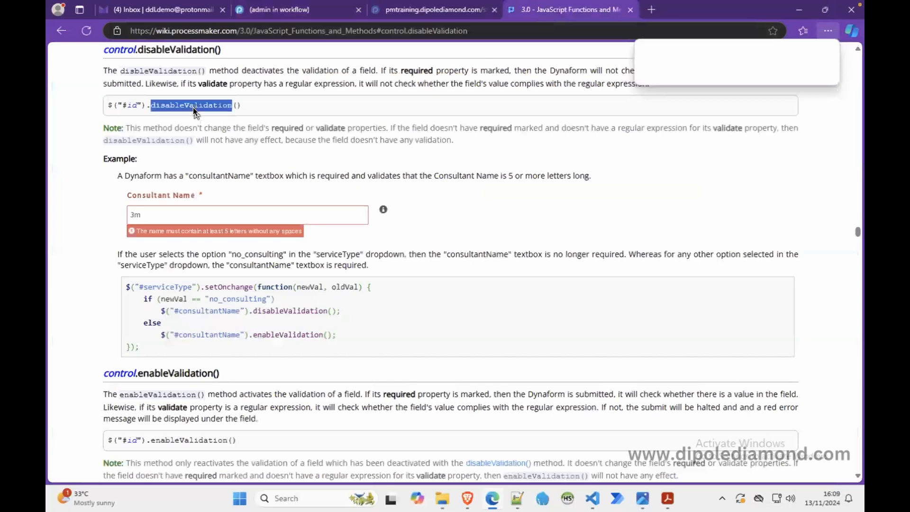
key(ctrl+c)
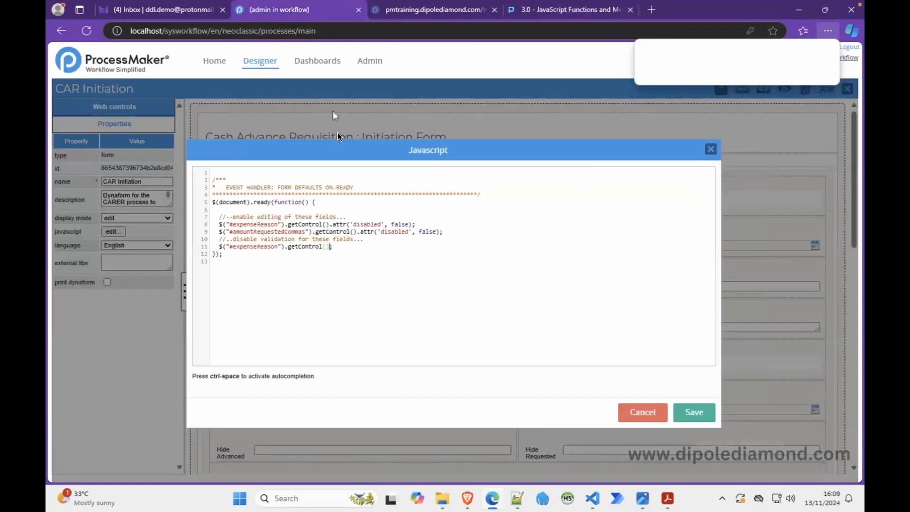
click(312, 9)
double_click(301, 246)
key(ctrl+v)
Step: Replace the field ID in the disableValidation line with amountAdvancedCommas from the Notepad++ field list
click(517, 498)
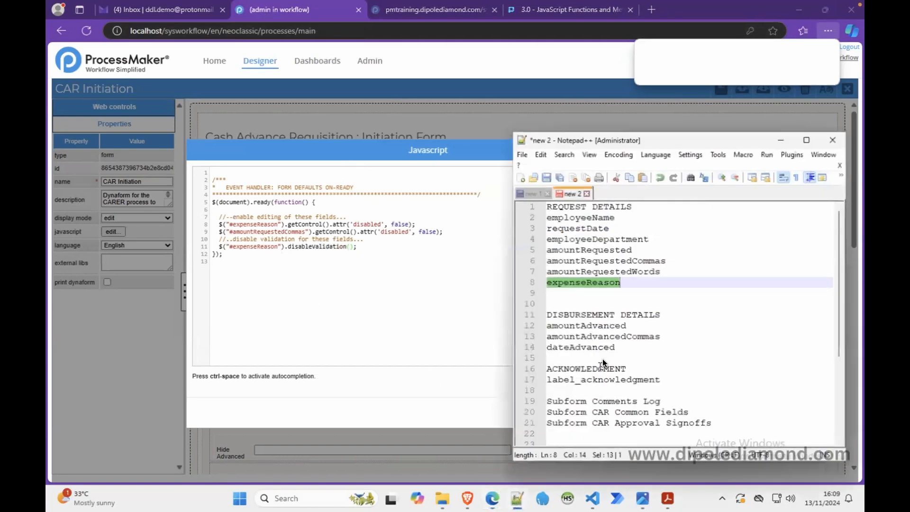
double_click(594, 336)
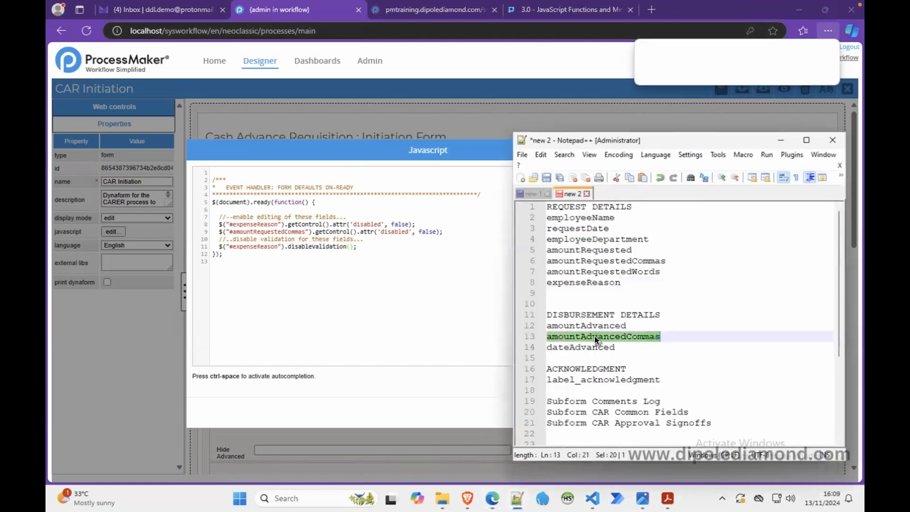
double_click(256, 246)
key(ctrl+v)
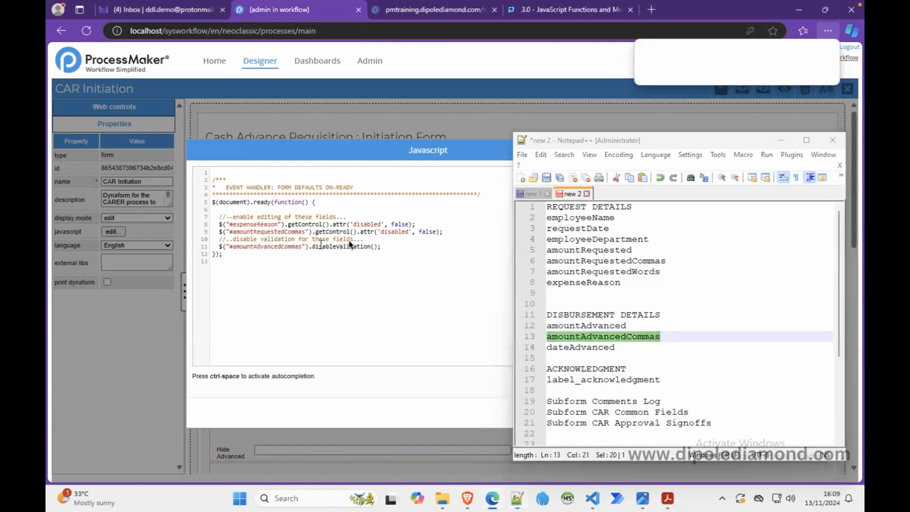
Step: Add a second disableValidation() line for dateAdvanced, using the ID from the field list, and save the script
drag(380, 242, 386, 248)
click(390, 251)
key(ctrl+v)
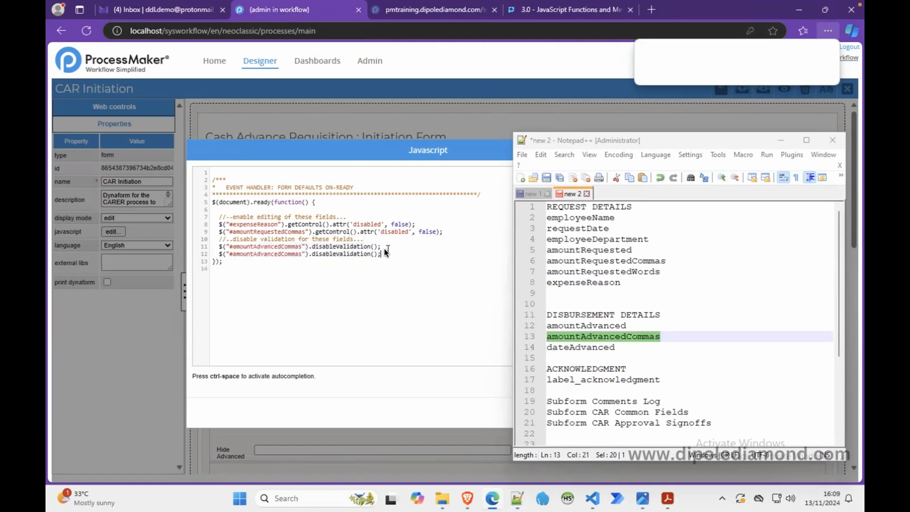
double_click(569, 347)
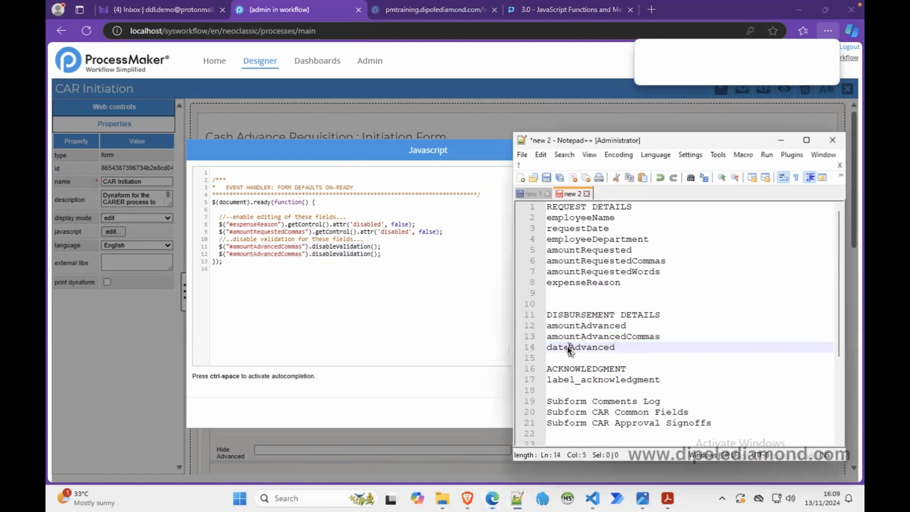
double_click(249, 253)
key(ctrl+v)
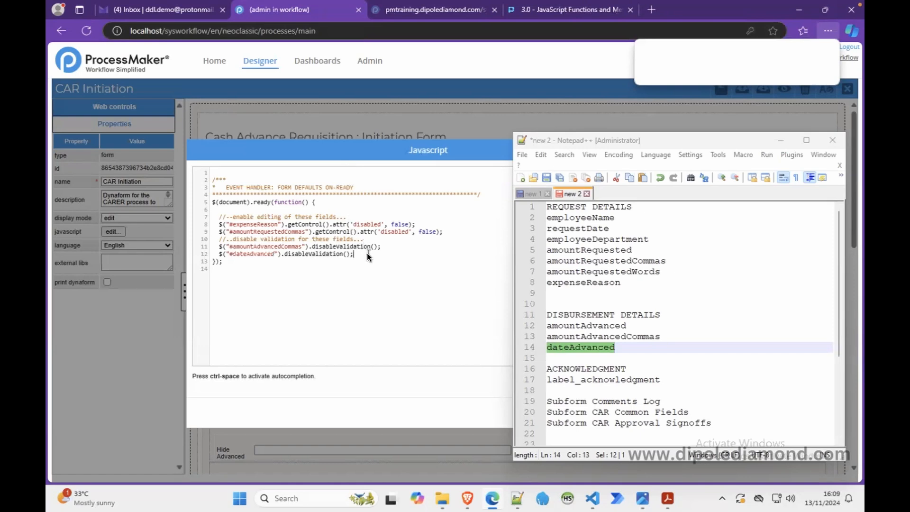
click(781, 140)
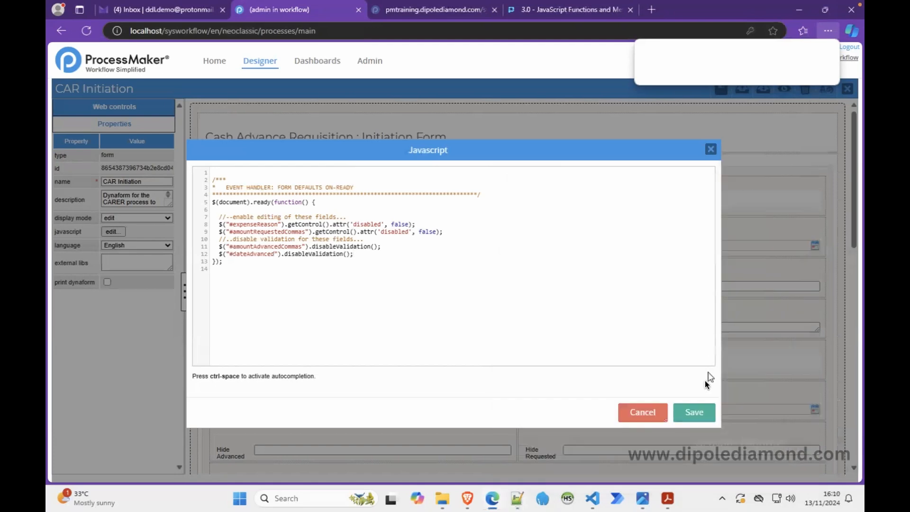
click(698, 411)
Step: Preview the form and check the request fields, Amount Advanced, Date Advanced and the acknowledgment section, and close the preview
click(783, 92)
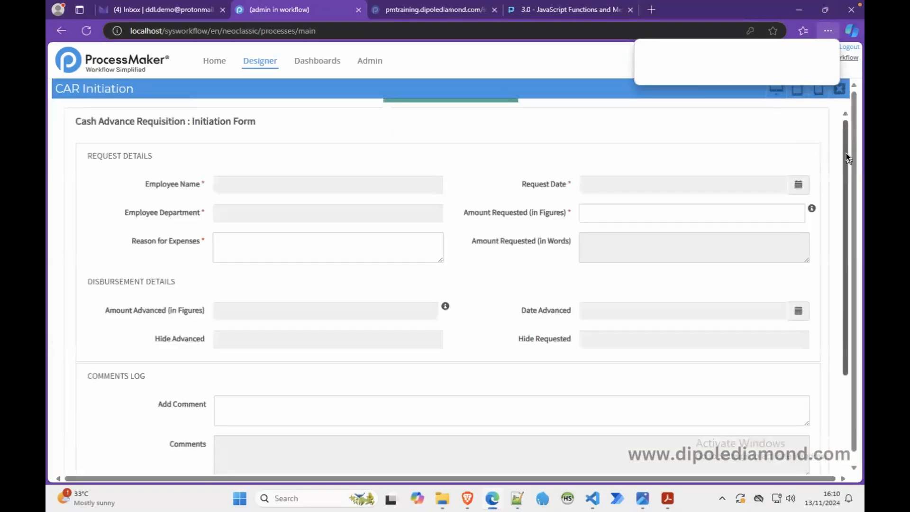
click(392, 258)
click(603, 213)
click(591, 311)
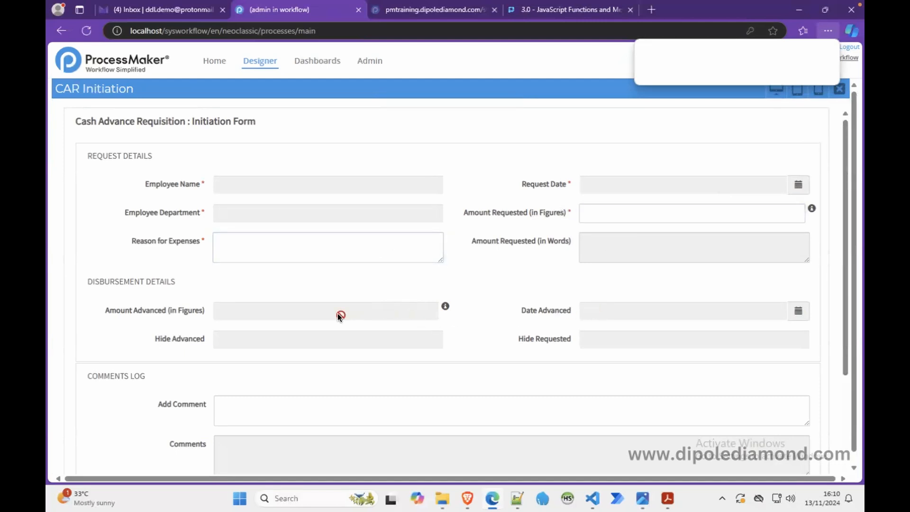
drag(172, 313, 272, 314)
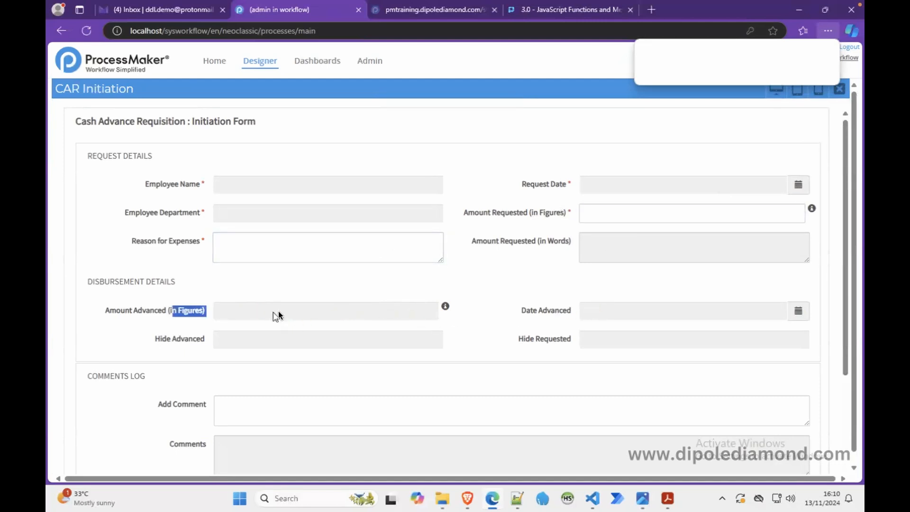
click(603, 310)
drag(846, 278, 837, 374)
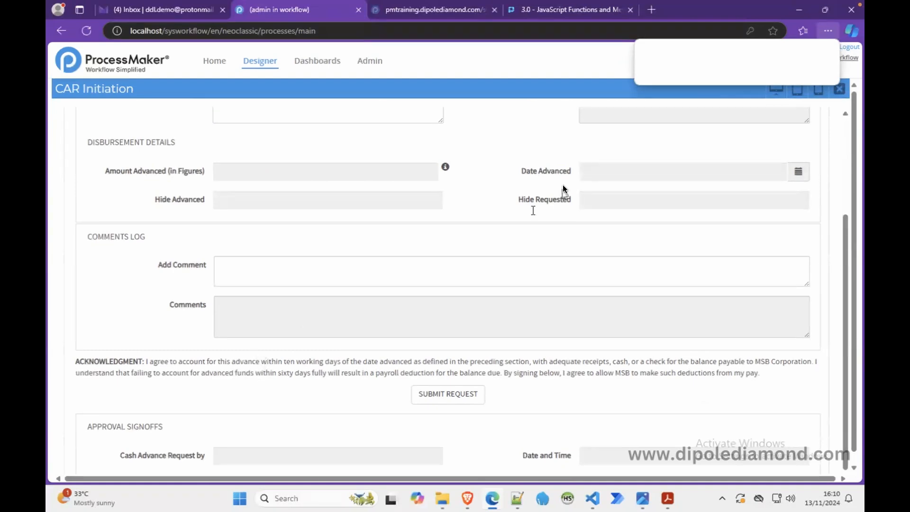
click(839, 88)
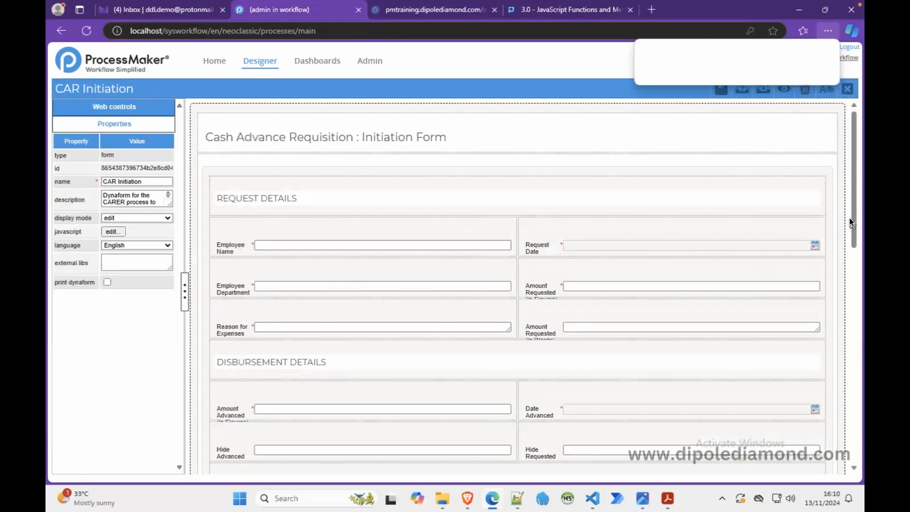
Step: Copy the ID of the acknowledgment label and reselect the whole form
drag(855, 223, 856, 395)
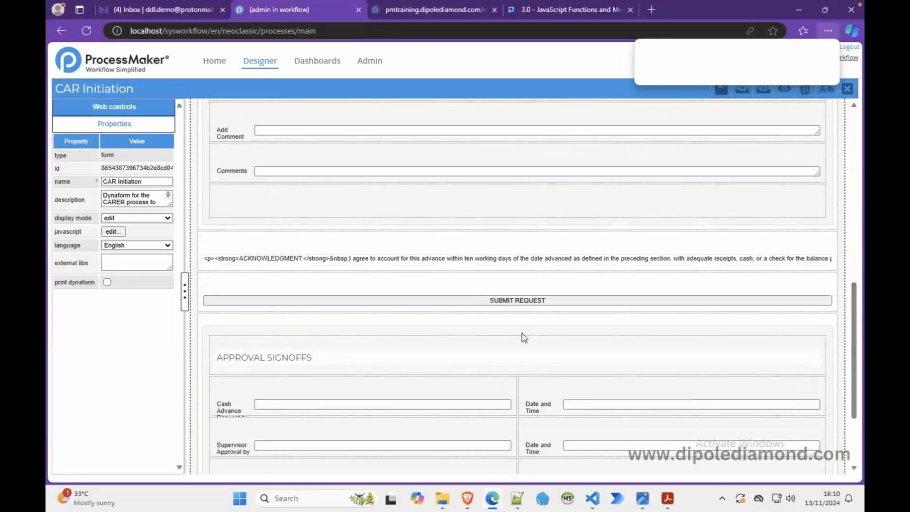
click(283, 258)
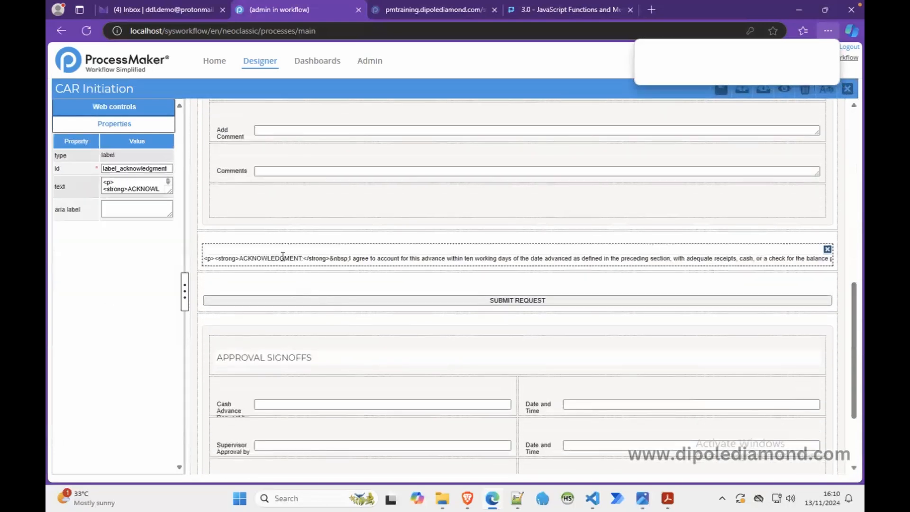
double_click(141, 168)
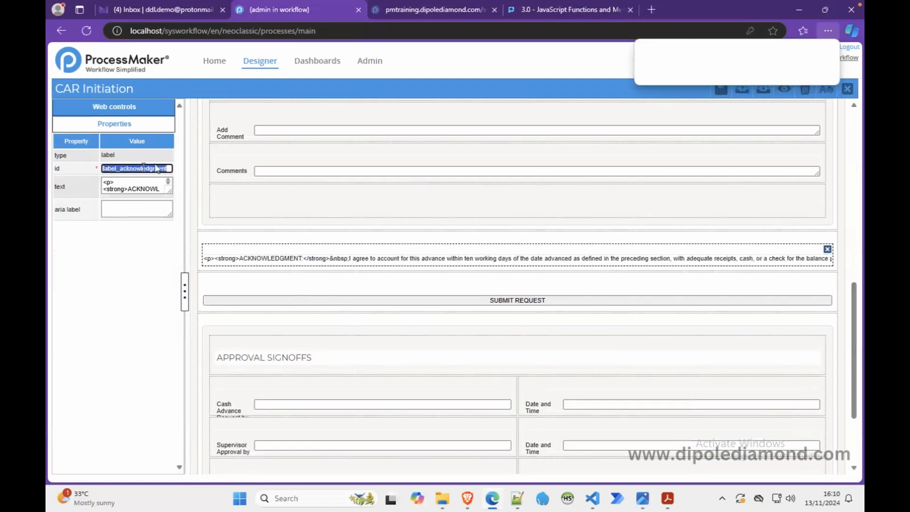
click(194, 184)
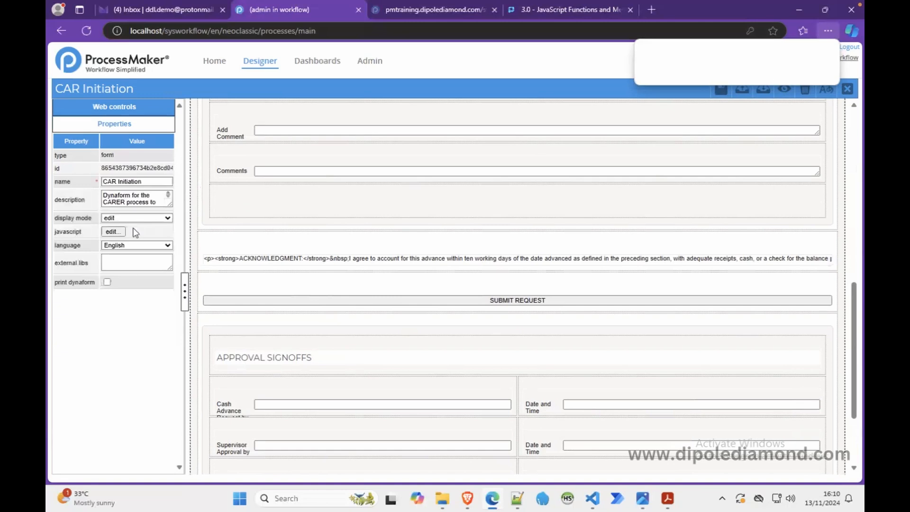
Step: Open the form's script and add the comment "//..apply css to the acknowledgment label..." after the disableValidation lines
click(114, 231)
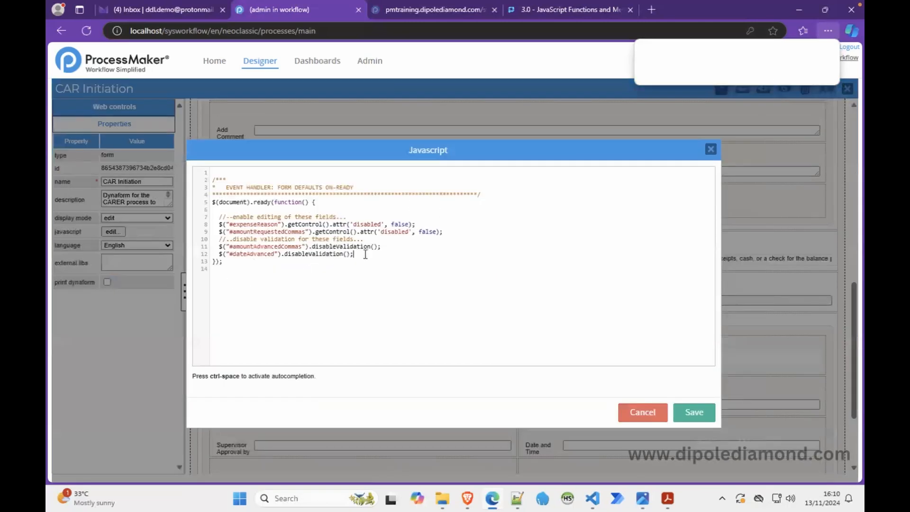
key(Return)
text(//..apply css to the acknowl)
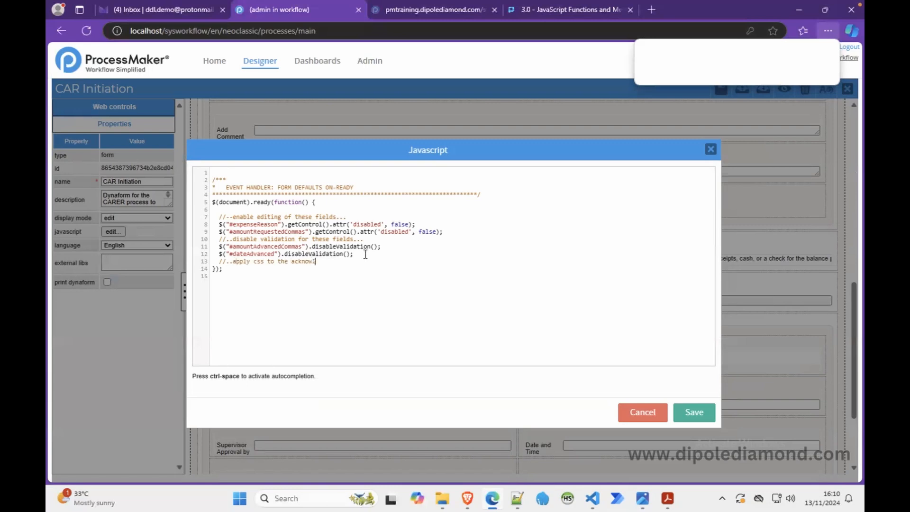
text(edgment label...)
key(Return)
Step: Begin a jQuery statement for #label_acknowledgment under the new comment with a .css call
text($("#)
key(ctrl+v)
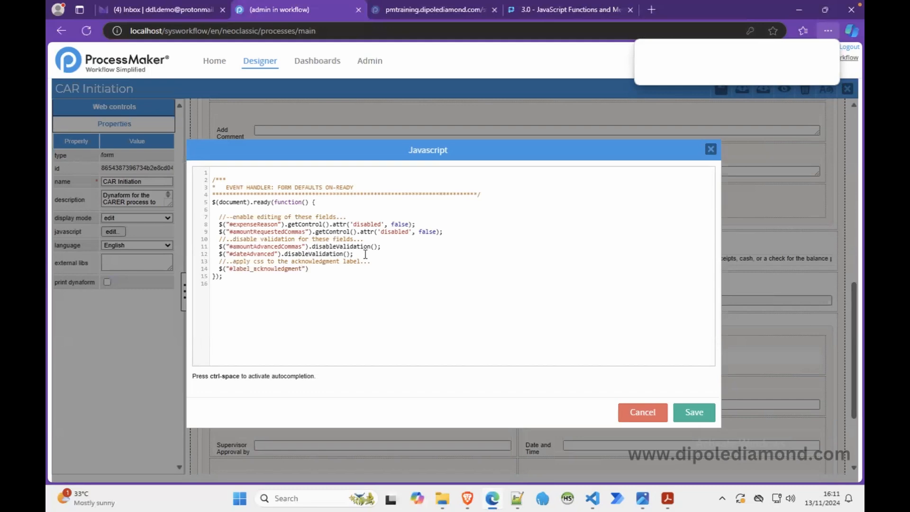
click(327, 274)
text(.css)
Step: Look up the .css() method's syntax and example in the ProcessMaker wiki, and return to the script
click(562, 10)
drag(856, 230, 855, 51)
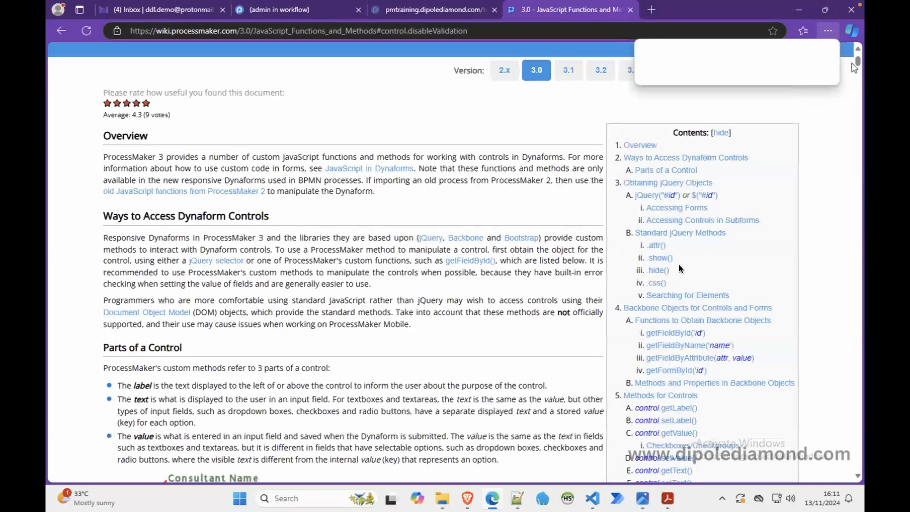
click(653, 285)
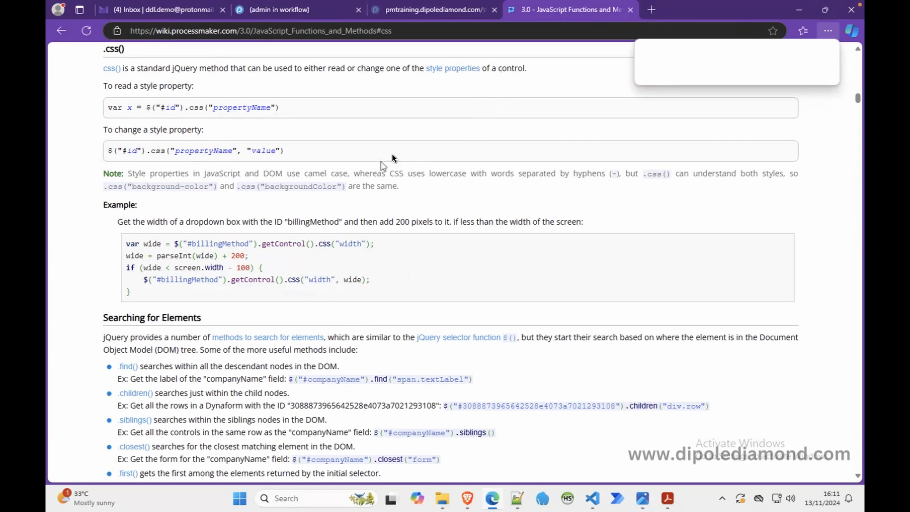
double_click(195, 108)
click(240, 114)
click(284, 14)
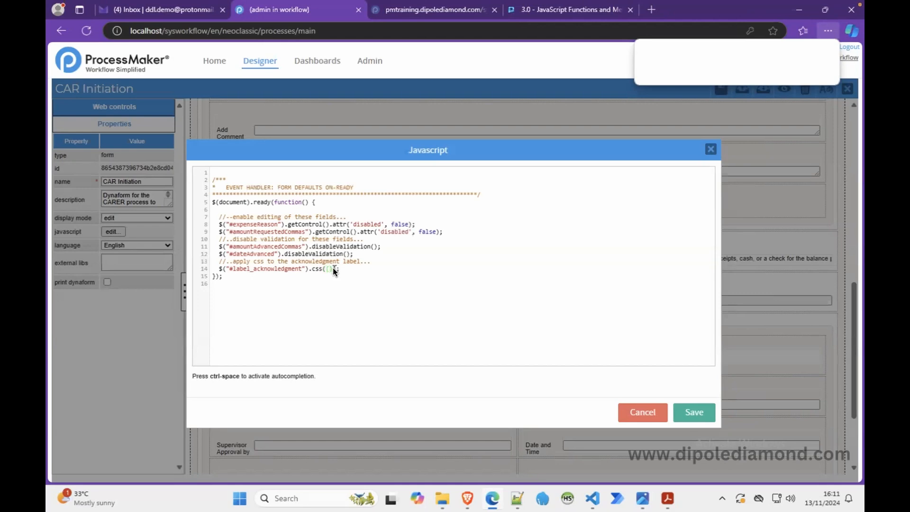
Step: Give the acknowledgment label's css call a margin property of 12px auto
text(gin': '12px auto', 'background-color)
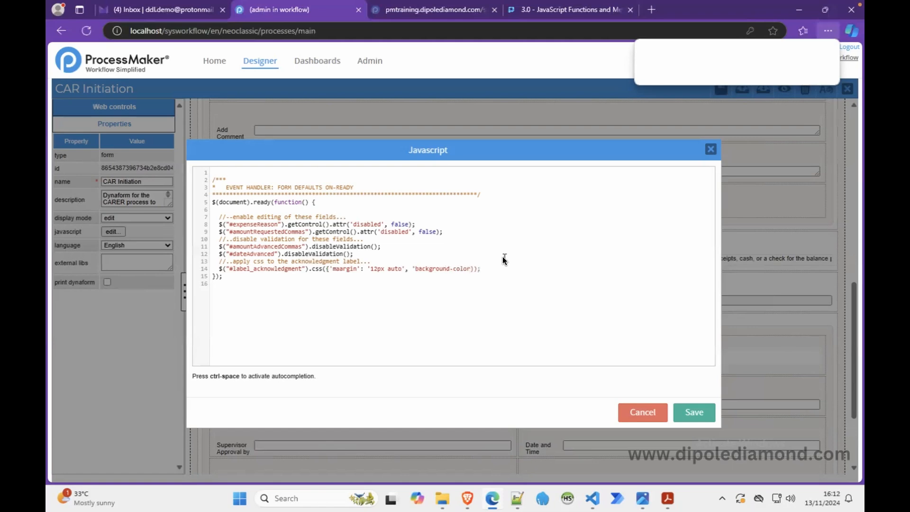
text(':'#ddd')
Step: Correct the spelling of the margin property and remove the extra space before its value
click(369, 269)
key(BackSpace)
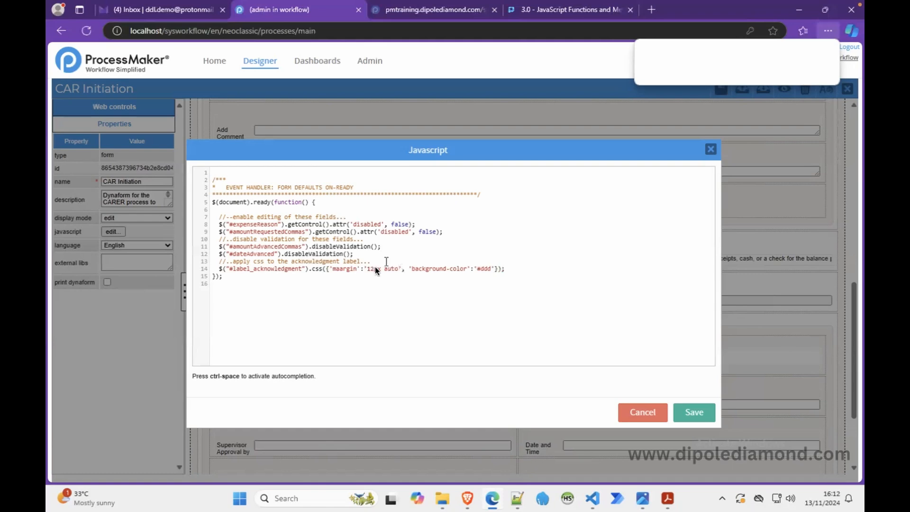
click(341, 268)
key(BackSpace)
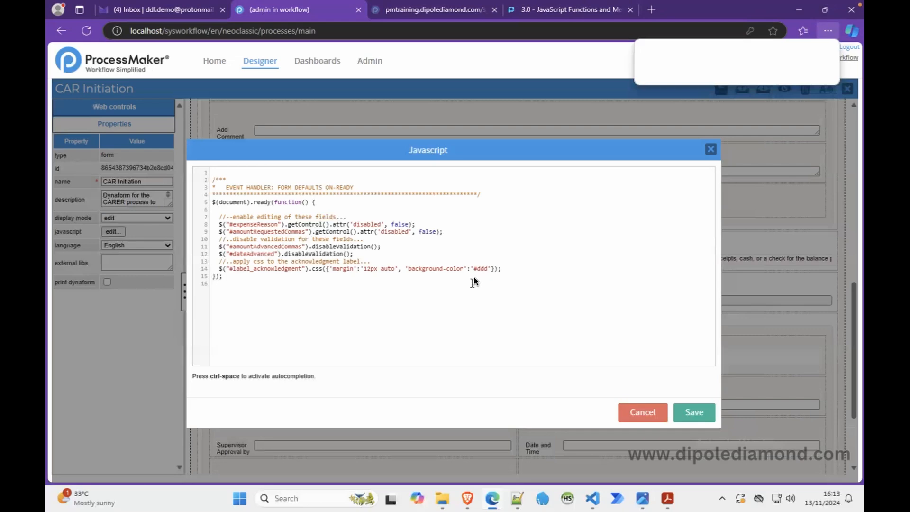
Step: Duplicate the acknowledgment label's css line directly below the original
drag(481, 260, 504, 269)
key(ctrl+c)
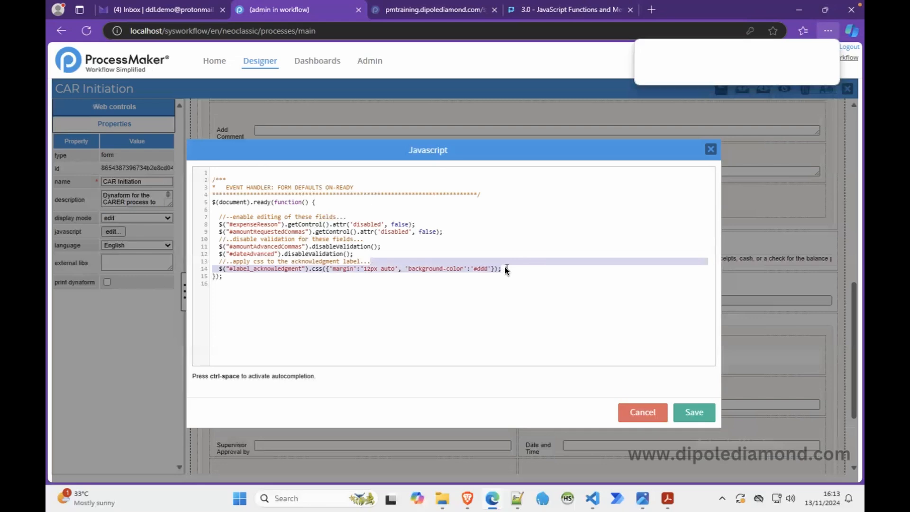
click(507, 272)
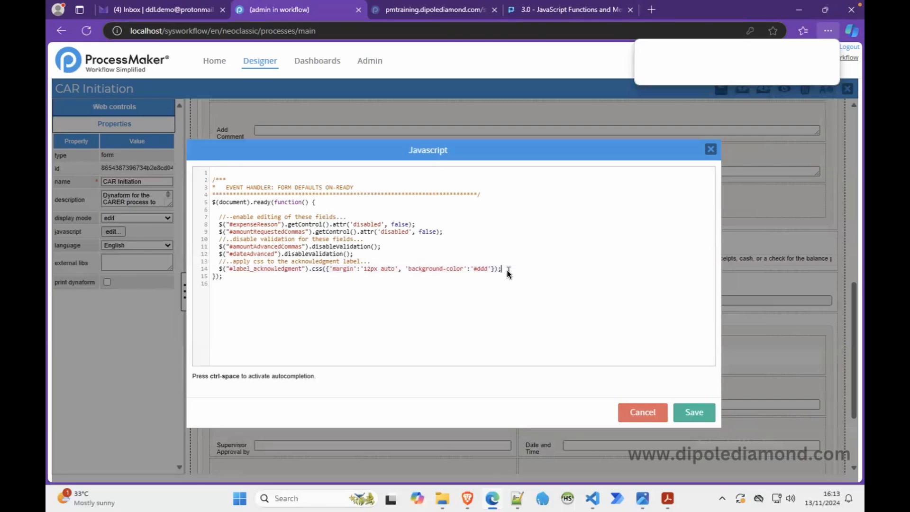
key(ctrl+v)
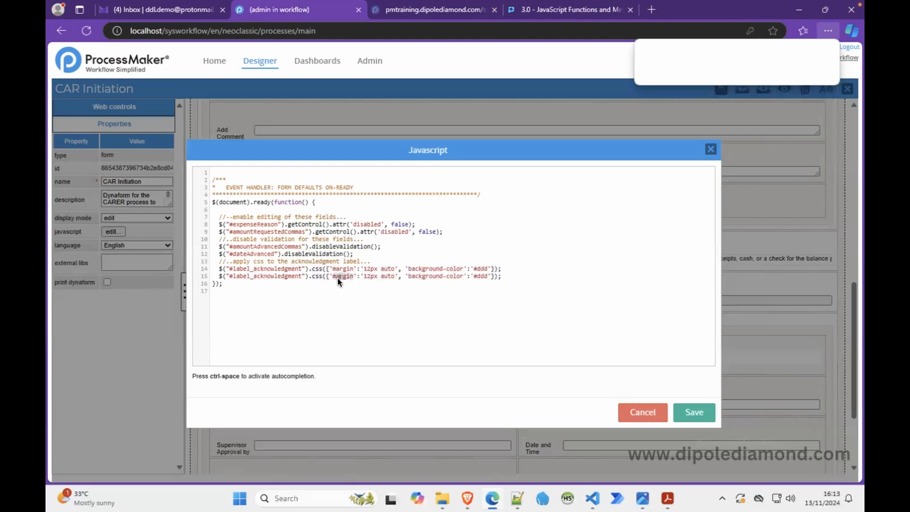
Step: Change the first property of the duplicated acknowledgment label css line to padding-top with a value of 5px
text(padding)
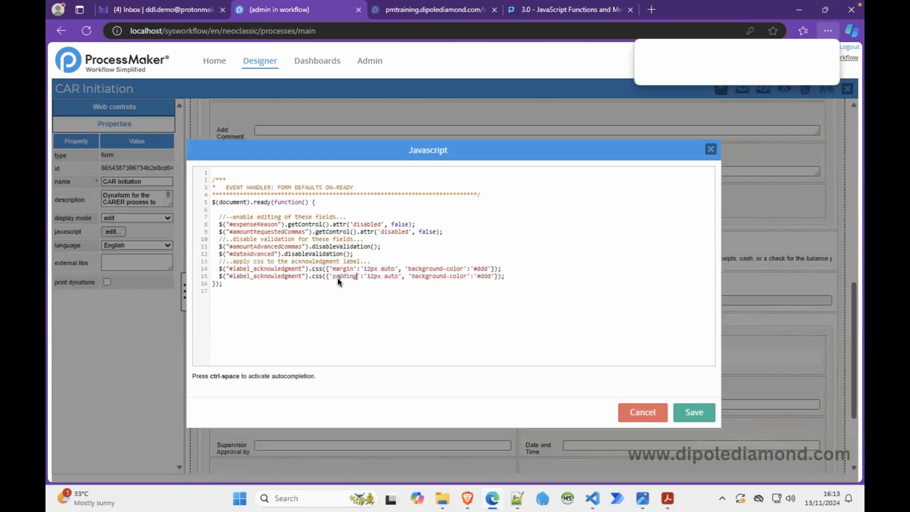
text(-top)
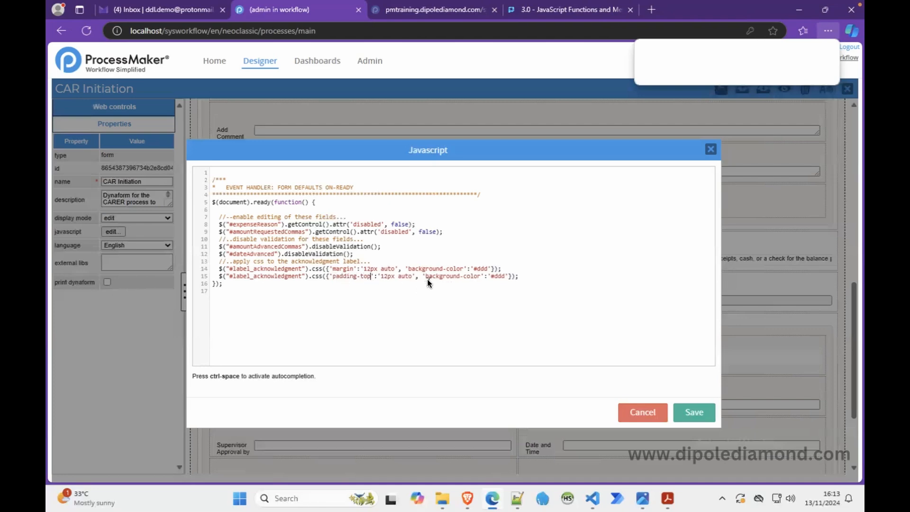
key(BackSpace)
key(BackSpace)
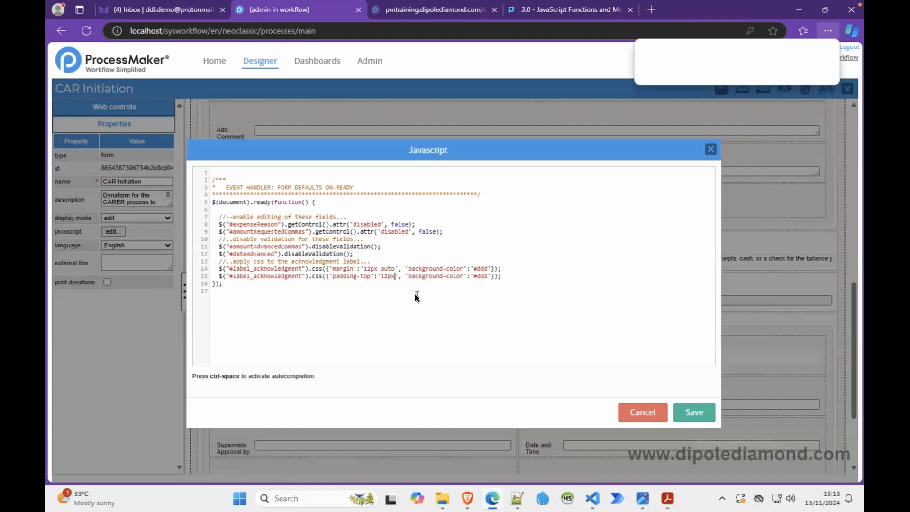
key(BackSpace)
key(BackSpace)
text(5)
Step: Replace the duplicated css line's background-color property with padding-left set to 10px
drag(332, 276, 349, 277)
double_click(412, 276)
text(padding)
text(left)
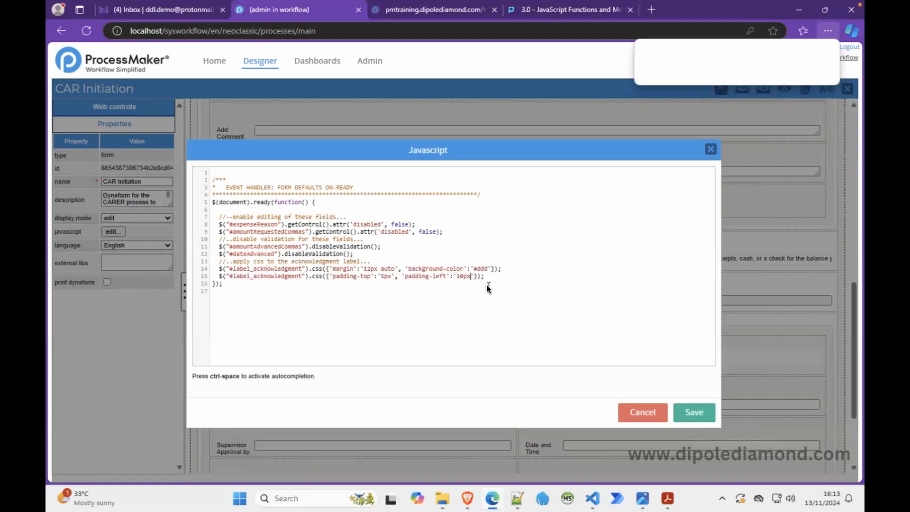
Step: Add a padding-right property of 10px after padding-left by duplicating that property, and save the form's JavaScript
key(shift+Left)
key(shift+Left)
key(shift+Left)
key(shift+Left)
key(shift+Left)
key(shift+Left)
key(shift+Left)
key(shift+Left)
key(shift+Left)
key(shift+Left)
key(shift+Left)
key(shift+Left)
key(shift+Left)
key(shift+Left)
key(shift+Left)
key(shift+Left)
key(shift+Left)
key(shift+Left)
key(shift+Left)
key(shift+Left)
key(shift+Left)
key(shift+Left)
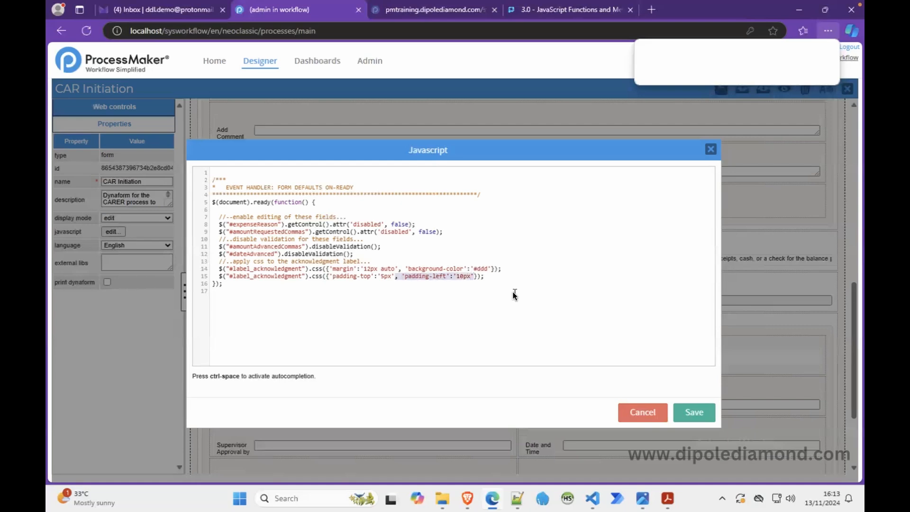
key(Right)
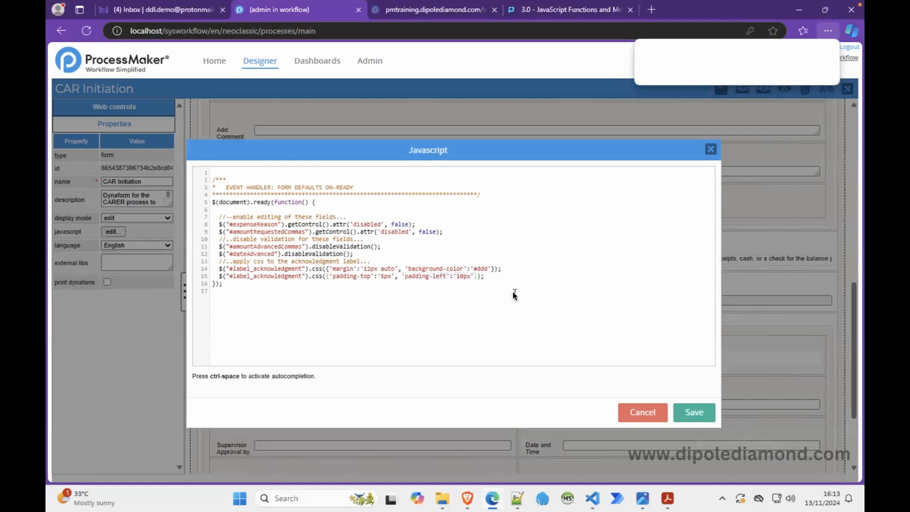
text(, 'padding-left':'10px')
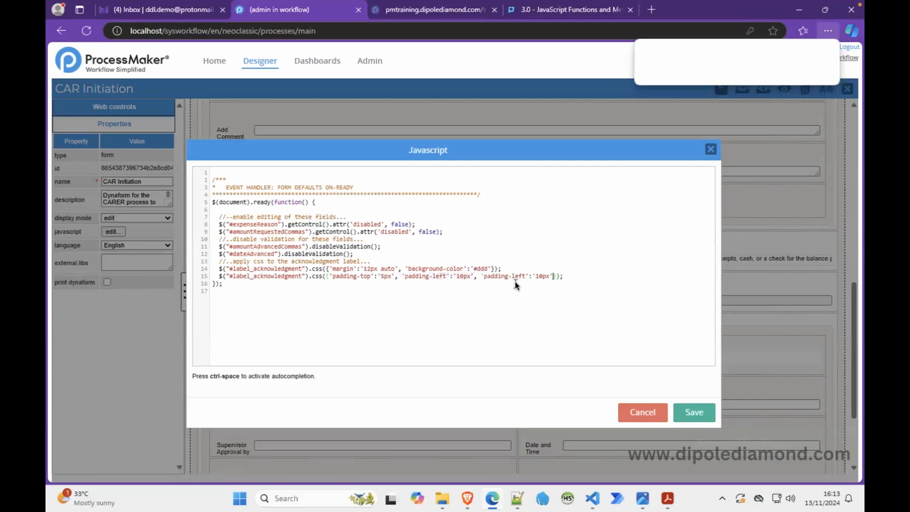
double_click(519, 277)
text(right)
click(703, 411)
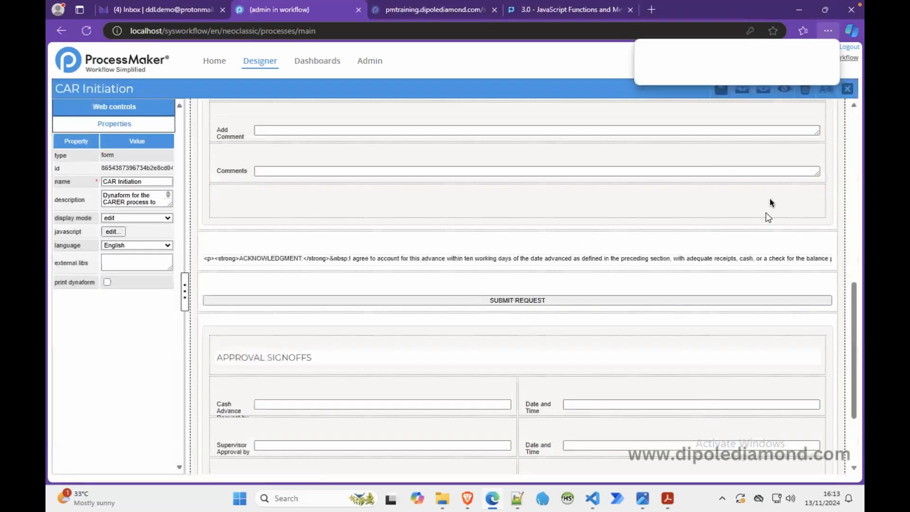
Step: Preview the CAR Initiation form to examine the acknowledgment label's styling, and close the preview
click(784, 98)
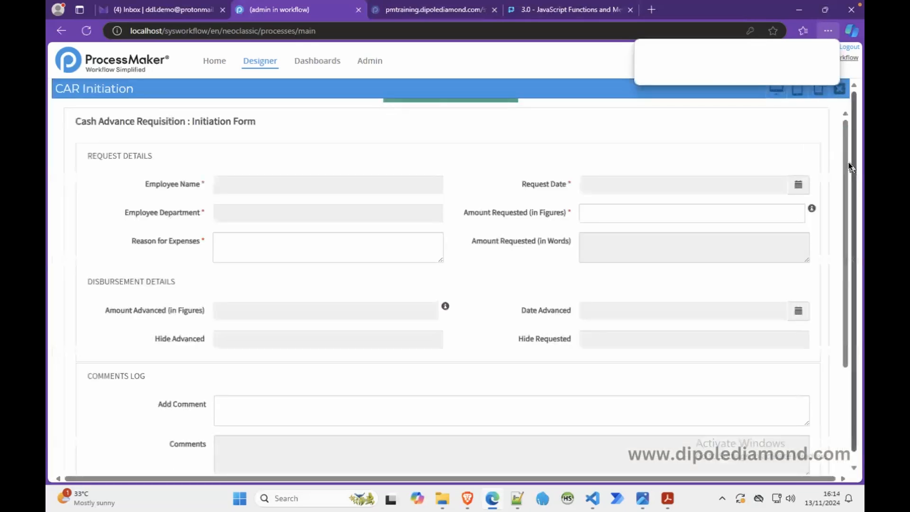
drag(849, 178, 856, 274)
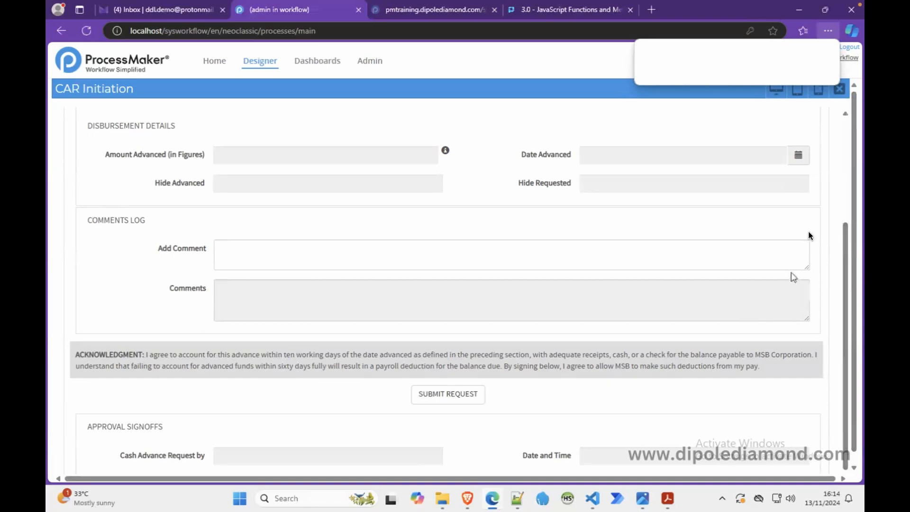
click(838, 89)
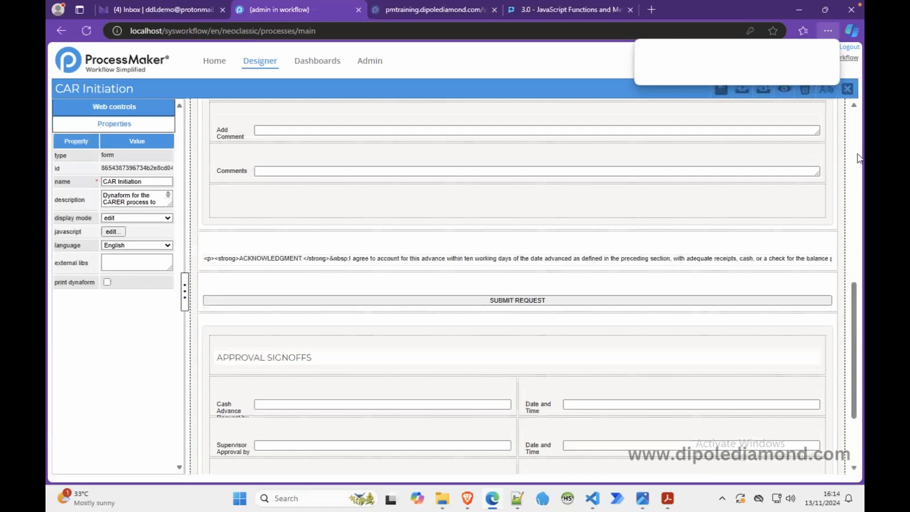
Step: Preview the form again to review its fields, and place the cursor in Amount Requested (in Figures)
click(783, 92)
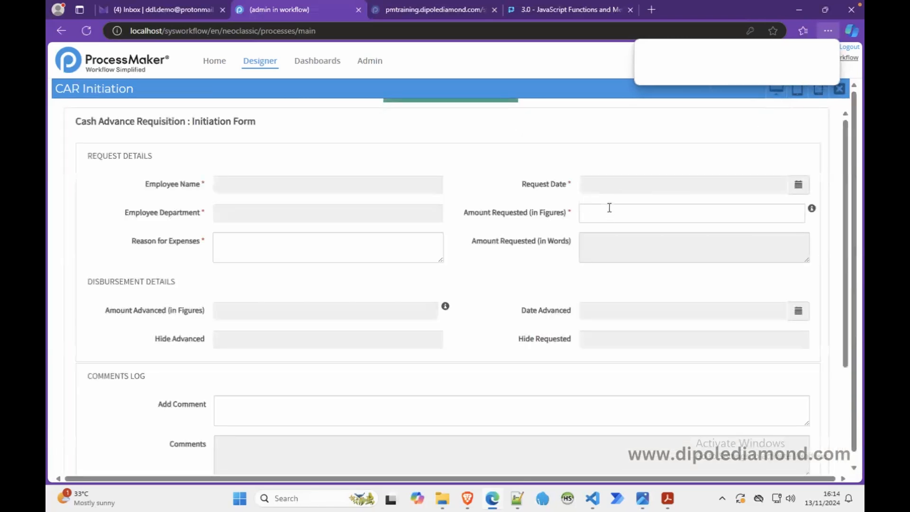
scroll(847, 370, down, 1)
scroll(847, 374, down, 3)
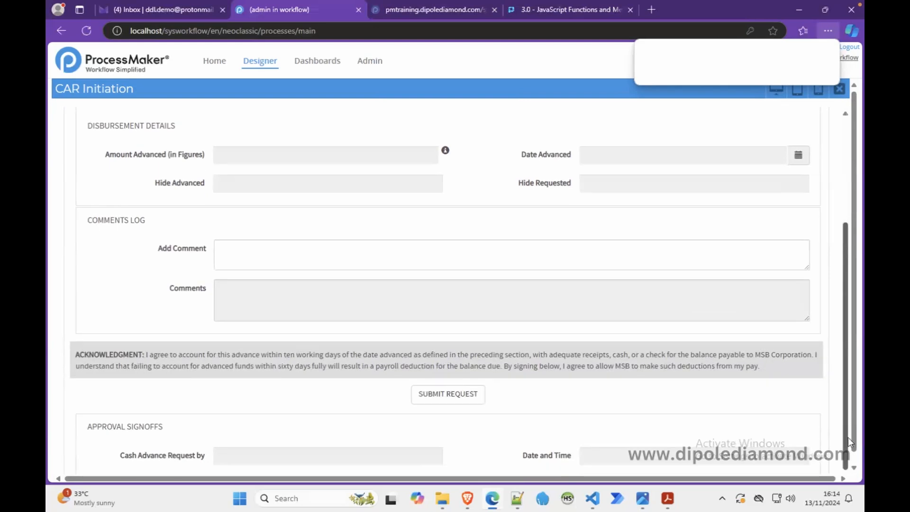
drag(848, 437, 844, 262)
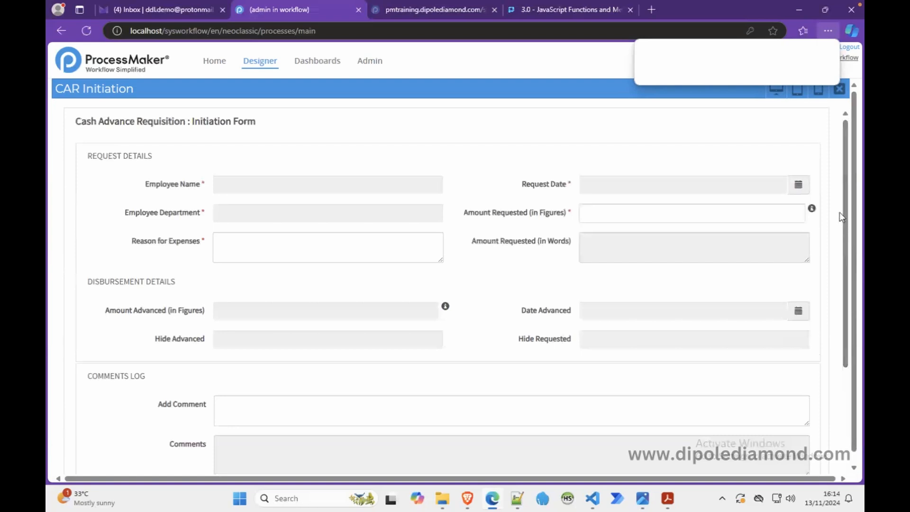
click(677, 216)
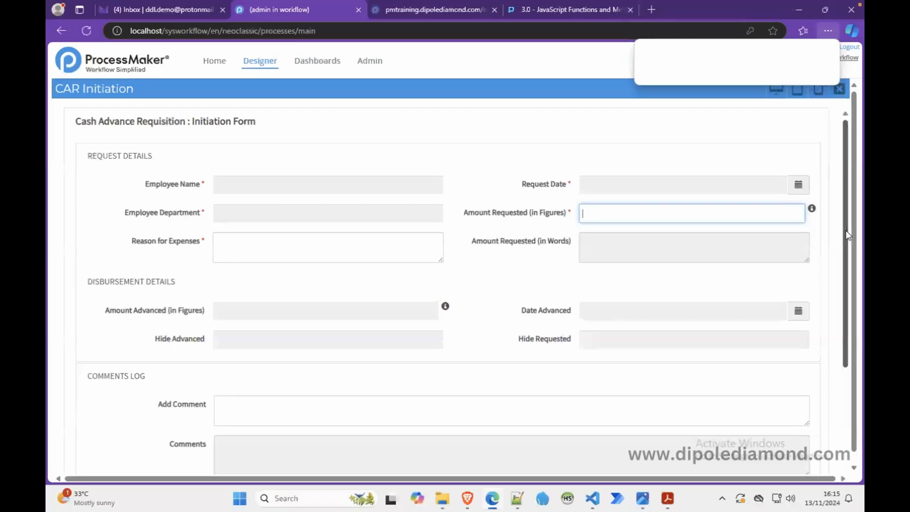
Step: Search the web for "cleave javascript library" in a new browser tab and open the Cleave.js site at nosir.github.io
click(651, 9)
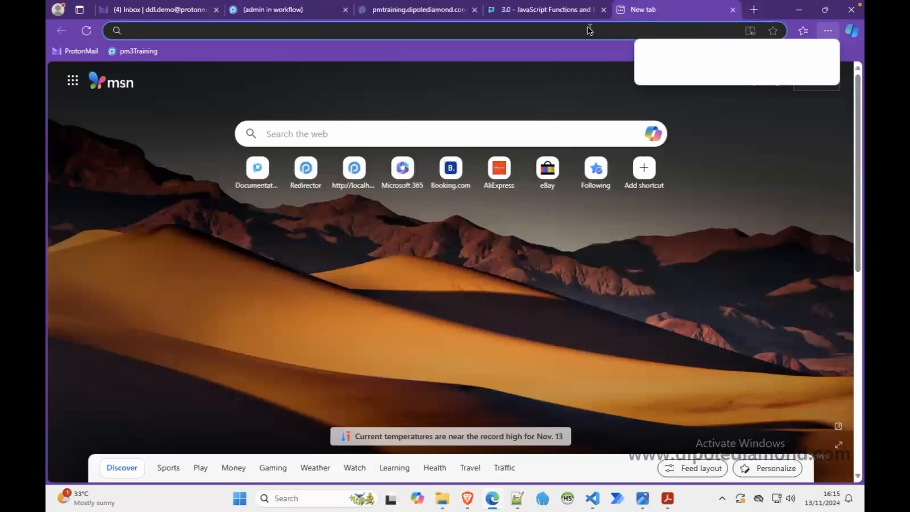
text(cleave)
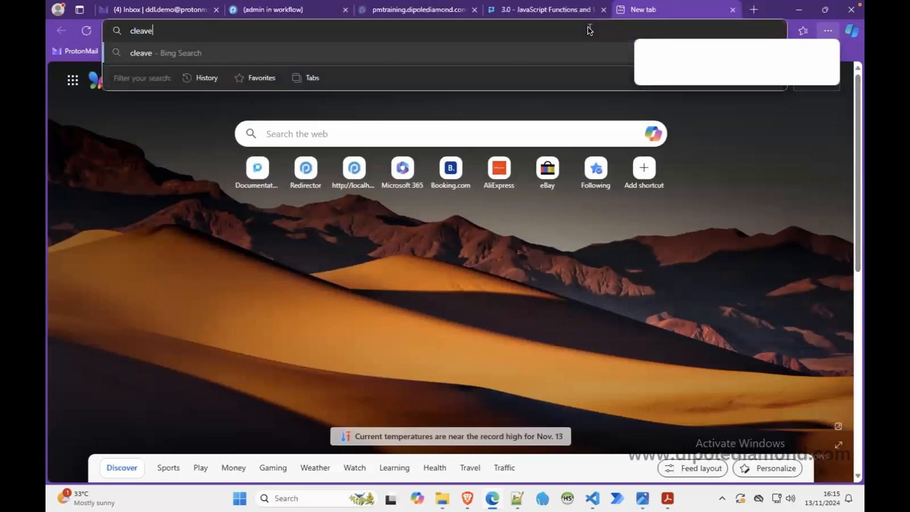
text( java)
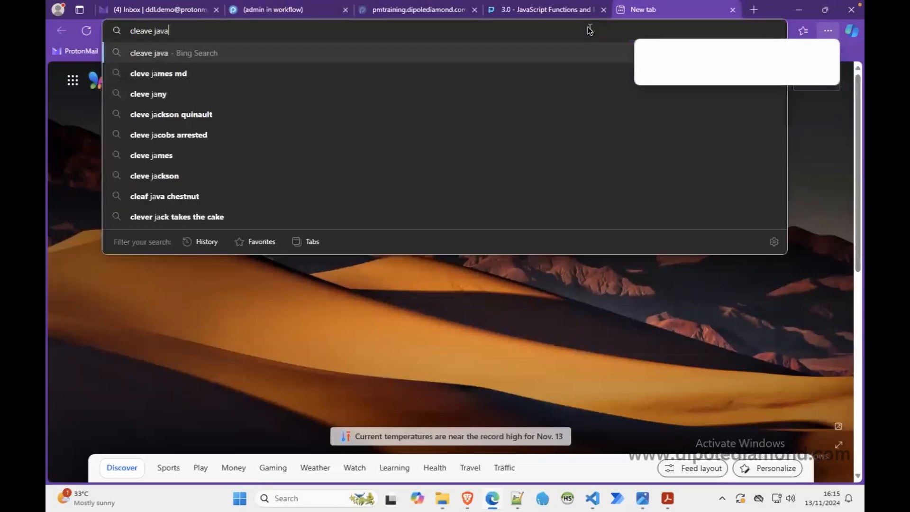
text(script lin)
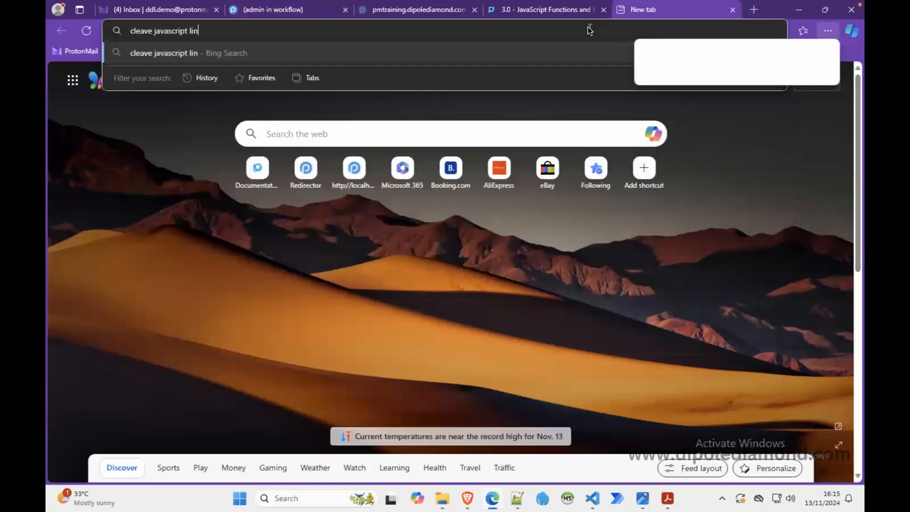
key(BackSpace)
text(brary)
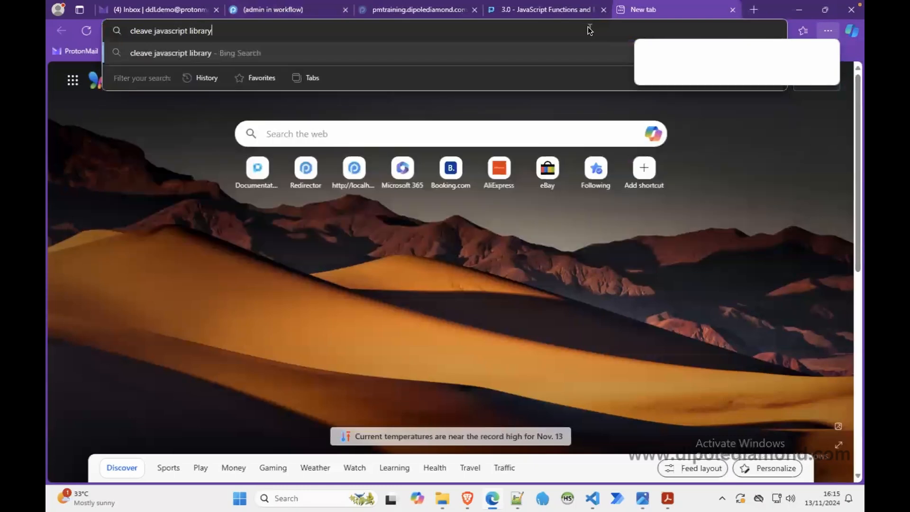
key(Return)
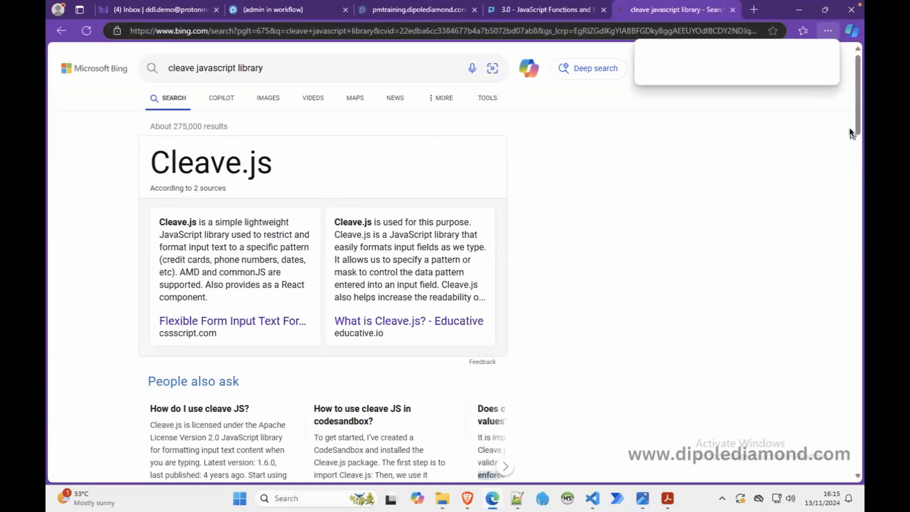
drag(855, 121, 856, 190)
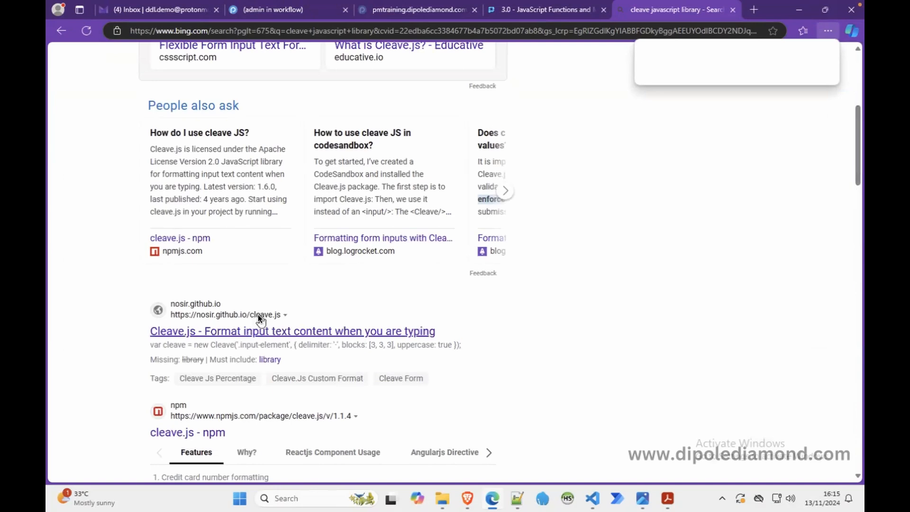
click(249, 328)
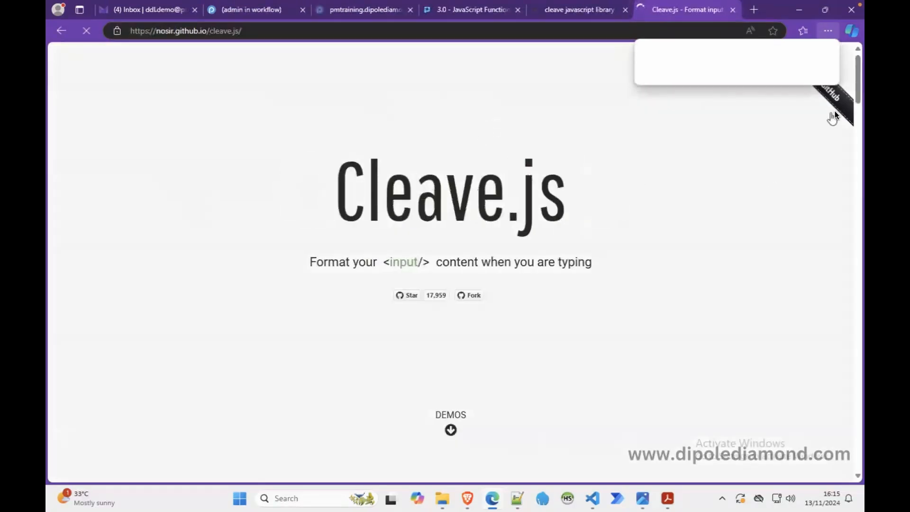
Step: Examine the Cleave.js demos and test the thousand-style numeral formatting with 1,000,000,000
drag(856, 90, 855, 147)
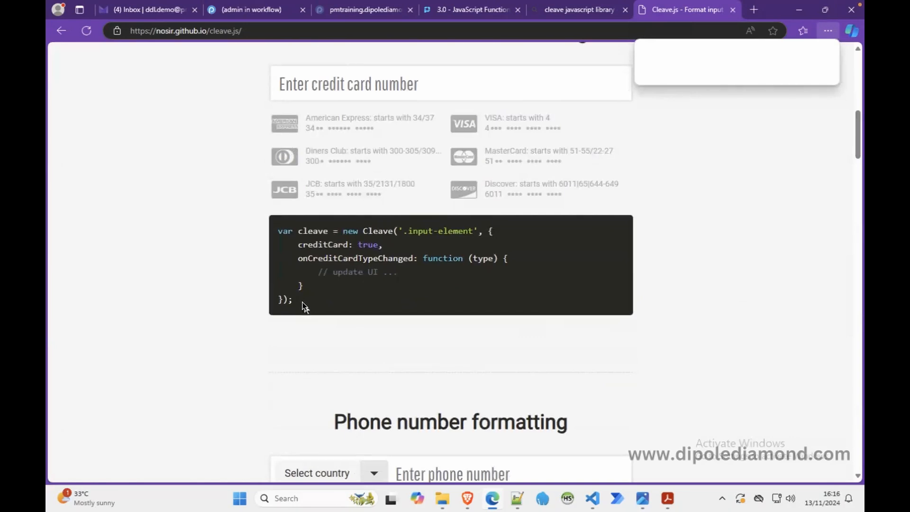
drag(857, 156, 857, 297)
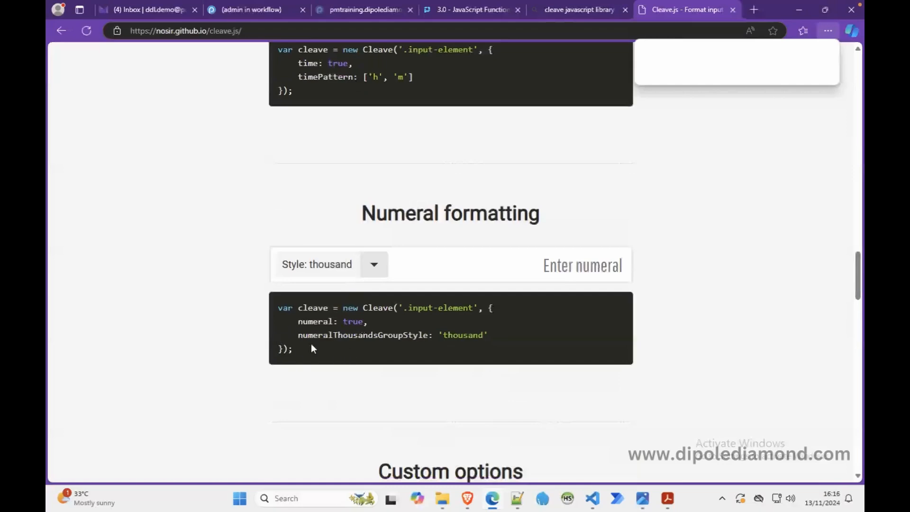
drag(303, 351, 271, 309)
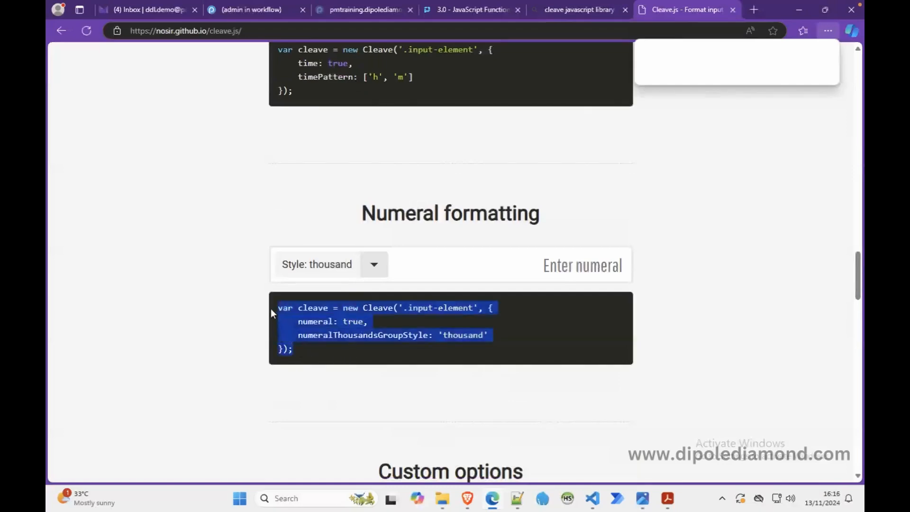
click(431, 271)
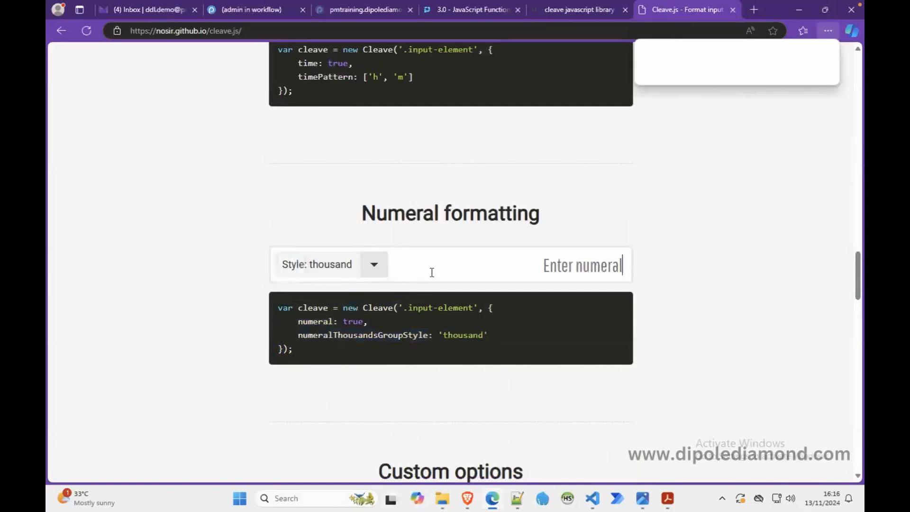
text(1,000)
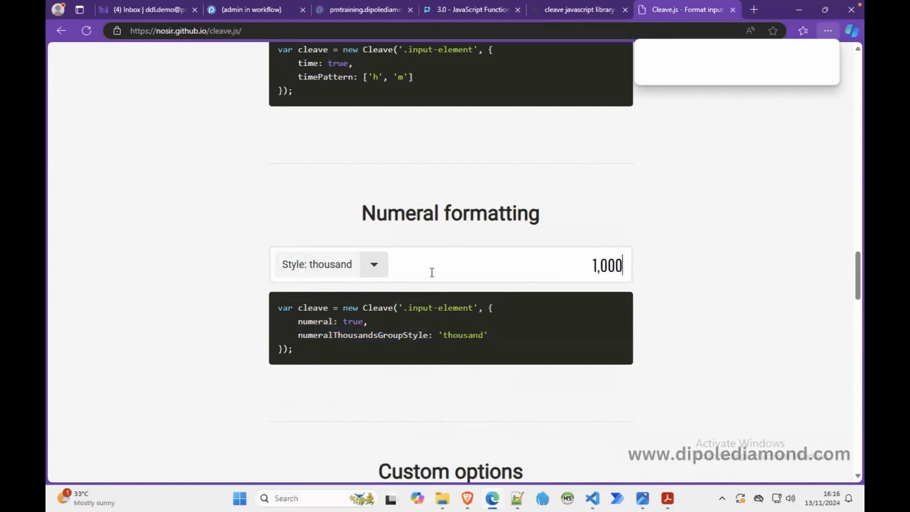
text(,000,000)
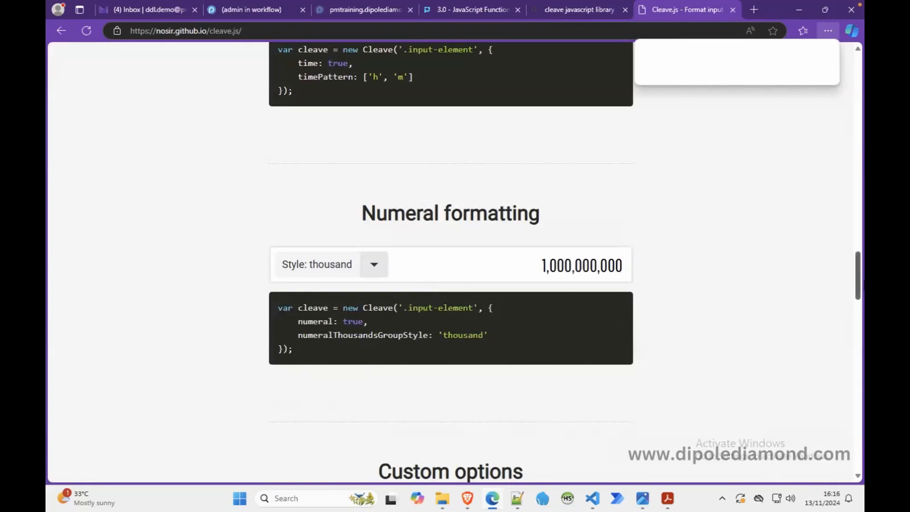
Step: Open the Cleave.js GitHub repository in a new browser tab, check it and return to the Cleave.js page
drag(858, 277, 857, 445)
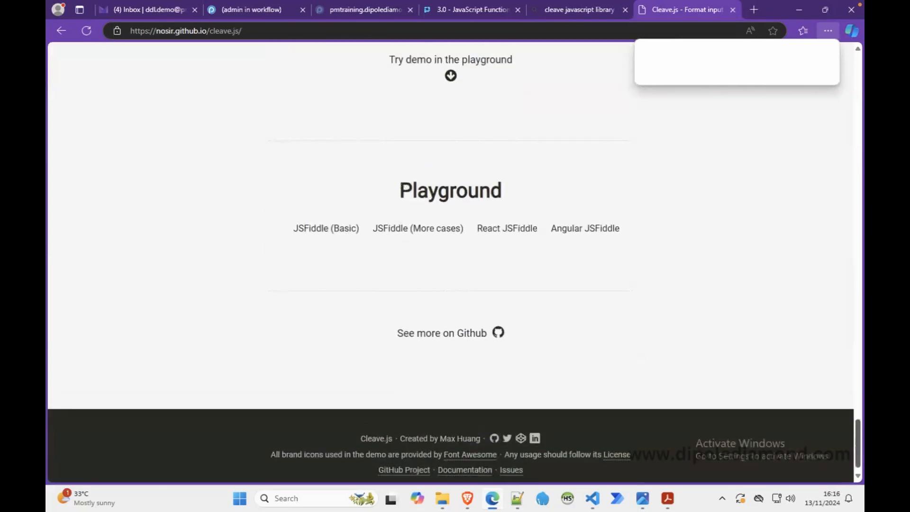
drag(857, 445, 856, 61)
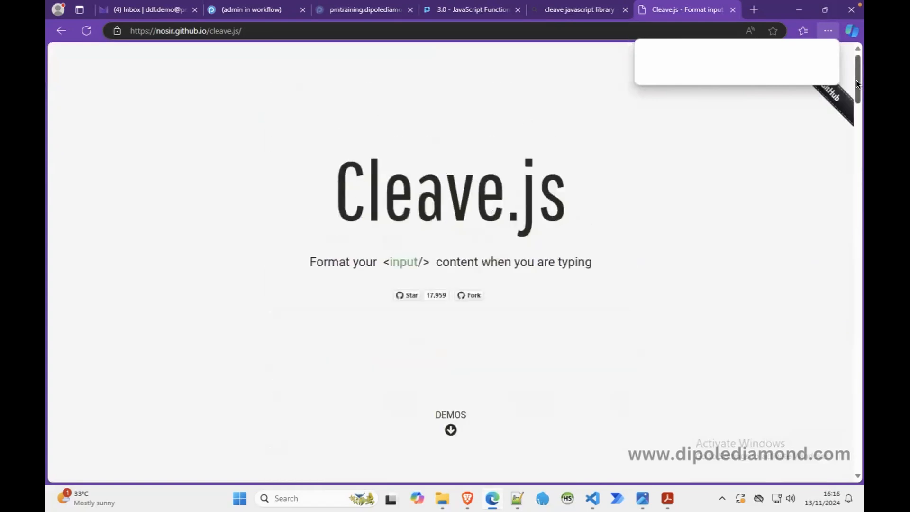
right_click(832, 99)
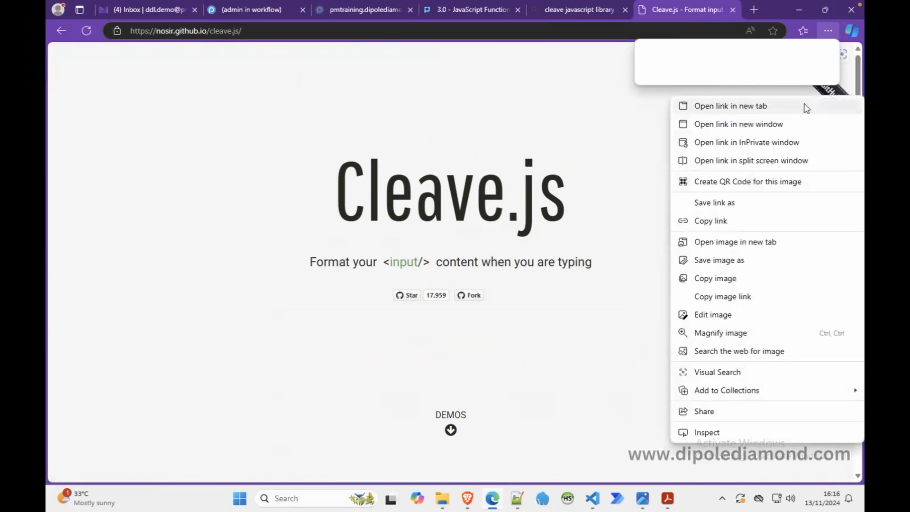
click(810, 105)
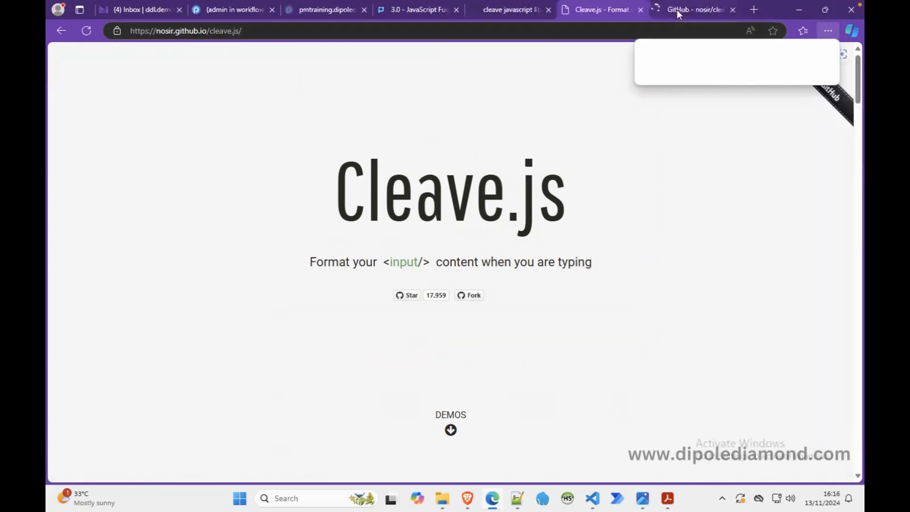
click(677, 10)
click(607, 13)
click(828, 31)
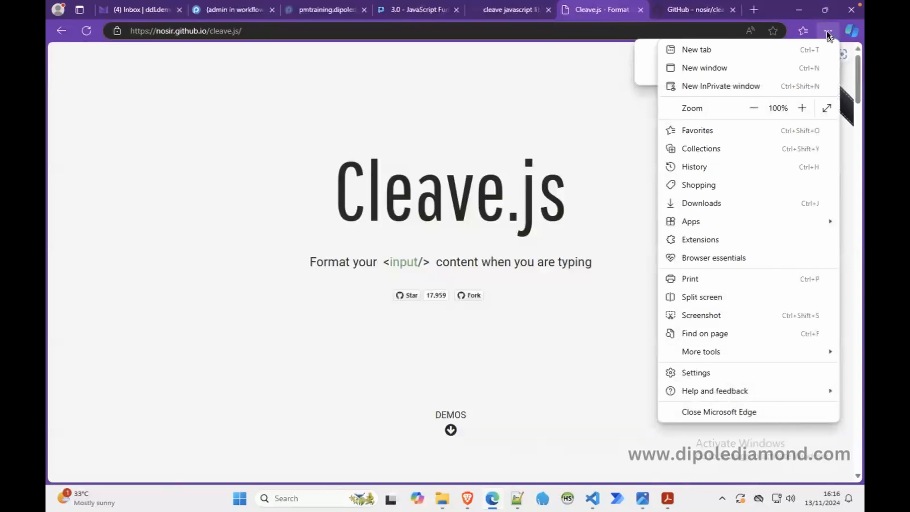
click(827, 32)
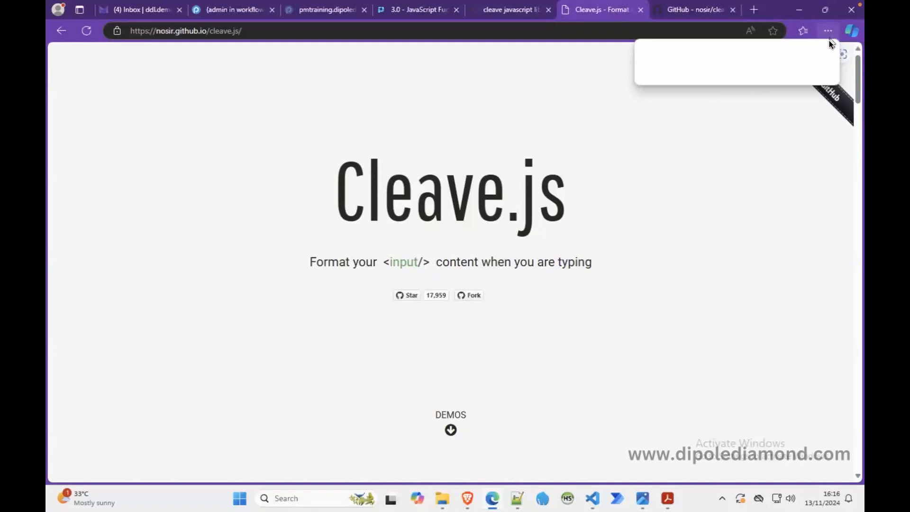
Step: Examine the installation notes in the Cleave.js GitHub README and open the dist directory to find cleave.min.js
click(827, 30)
click(829, 32)
click(702, 13)
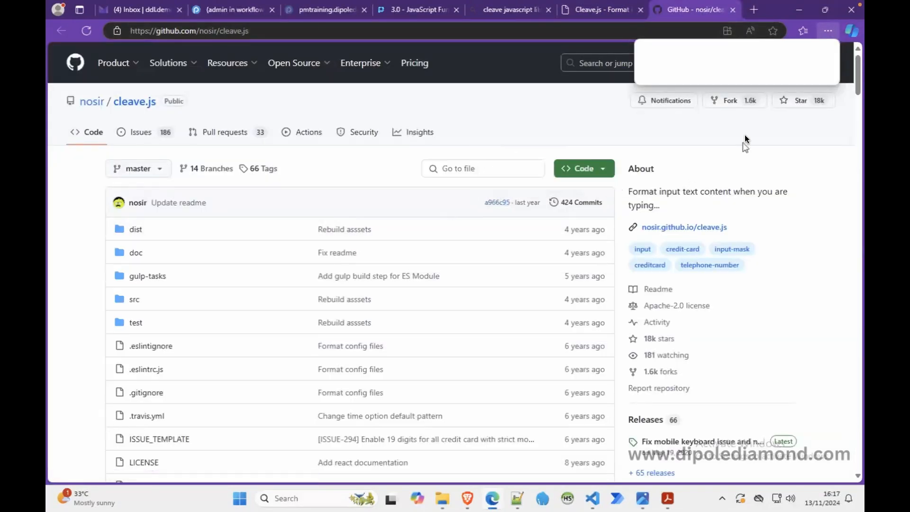
drag(856, 84, 855, 86)
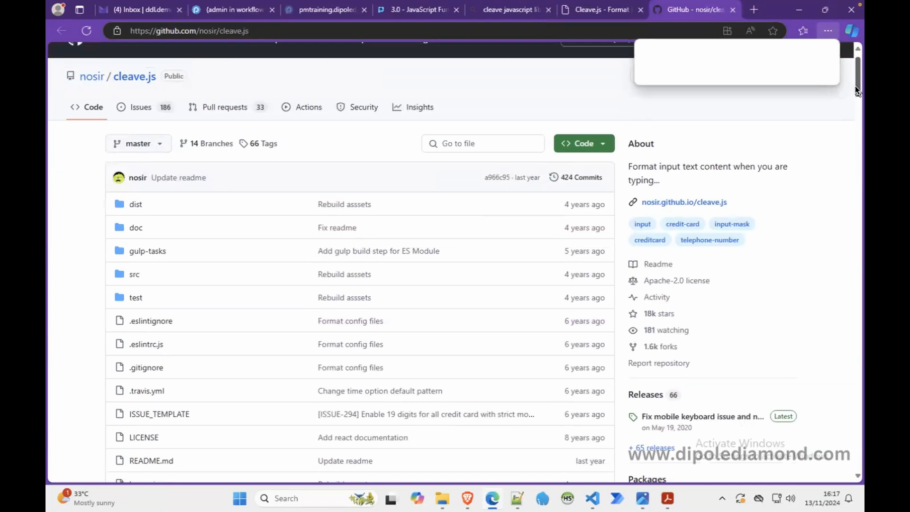
drag(855, 90, 842, 153)
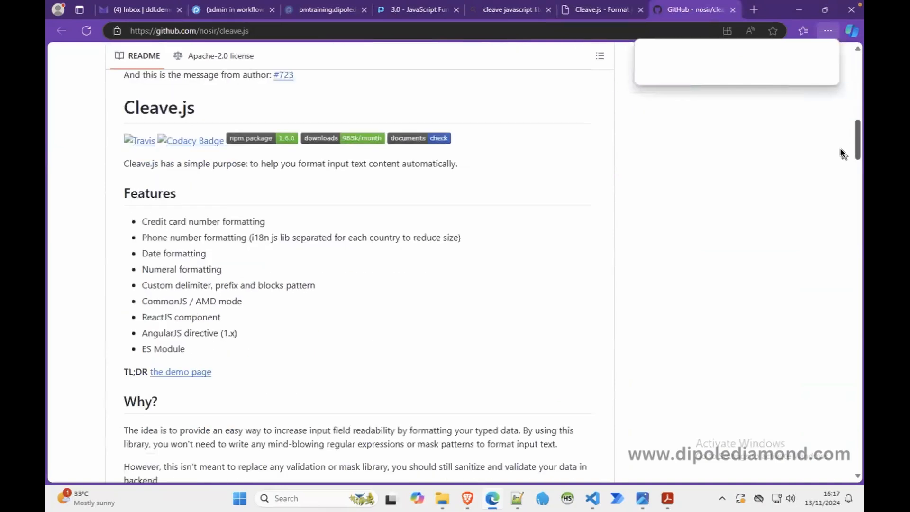
drag(840, 150, 837, 180)
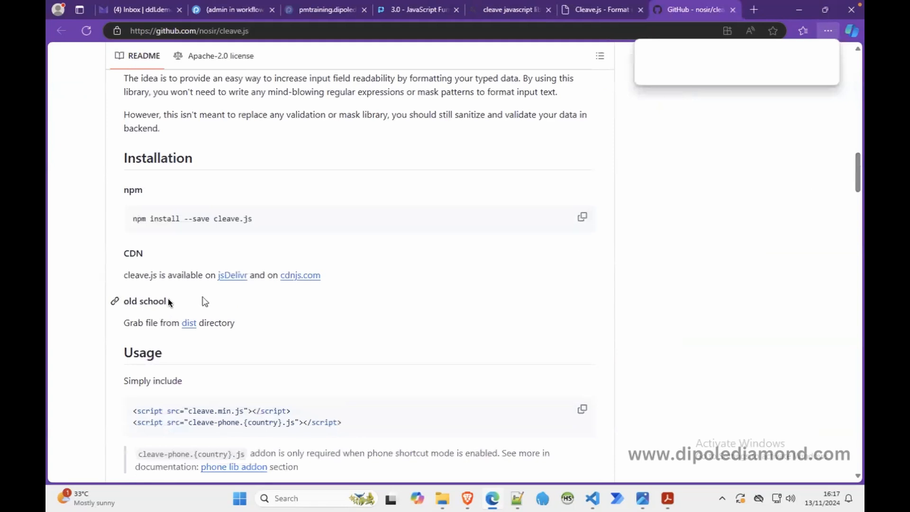
drag(125, 304, 171, 306)
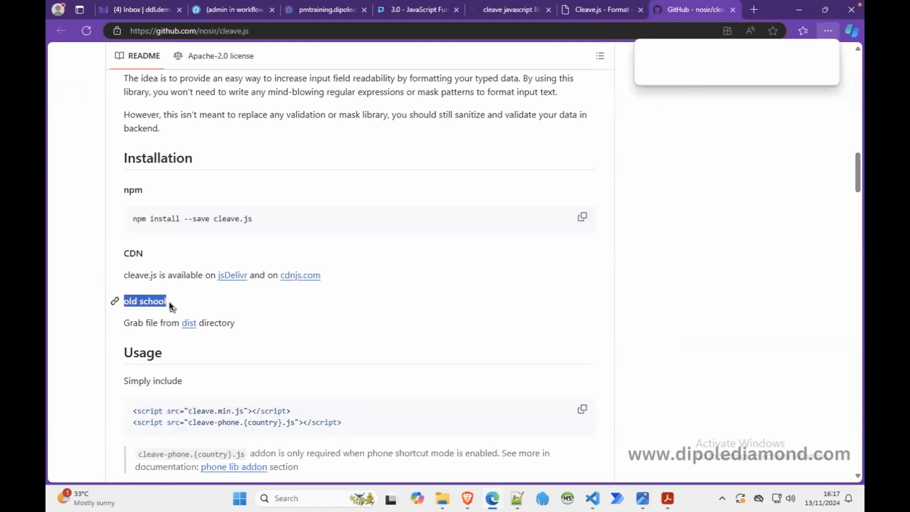
click(188, 323)
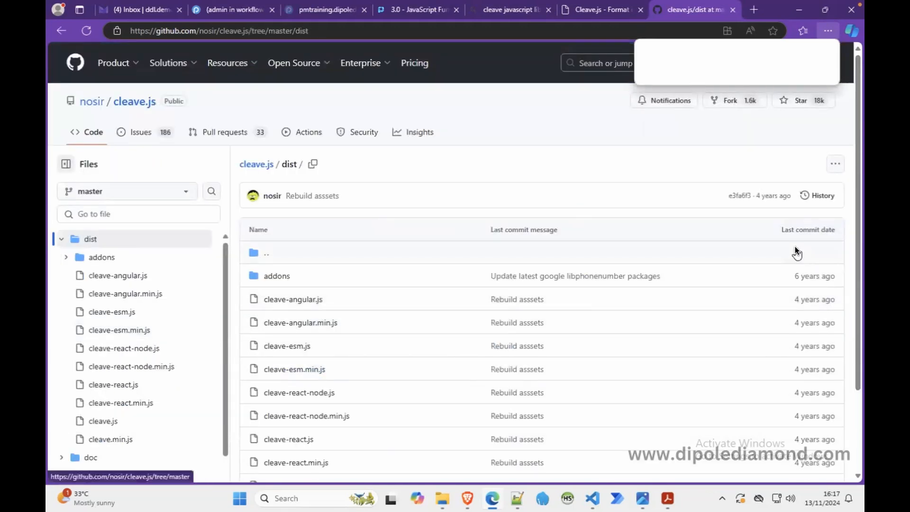
drag(856, 263, 851, 356)
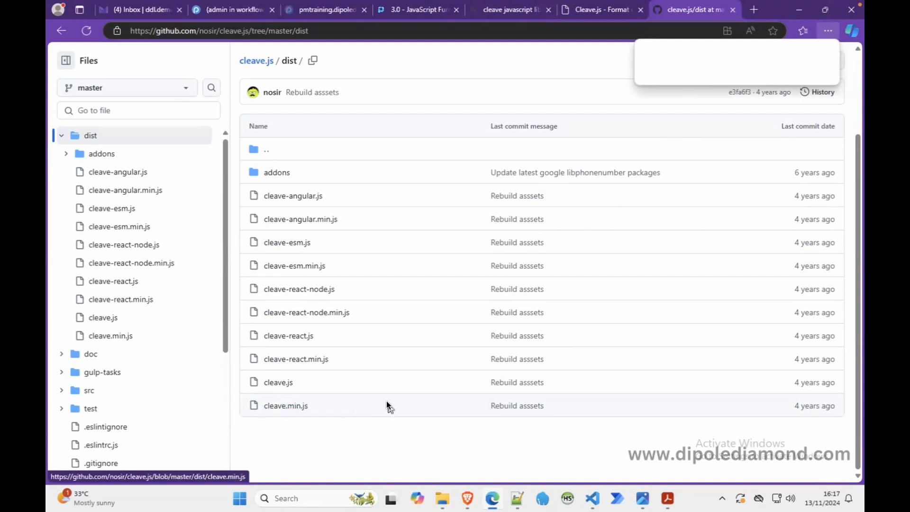
Step: Switch to File Explorer and open the js folder inside training-resources > libraries
click(442, 498)
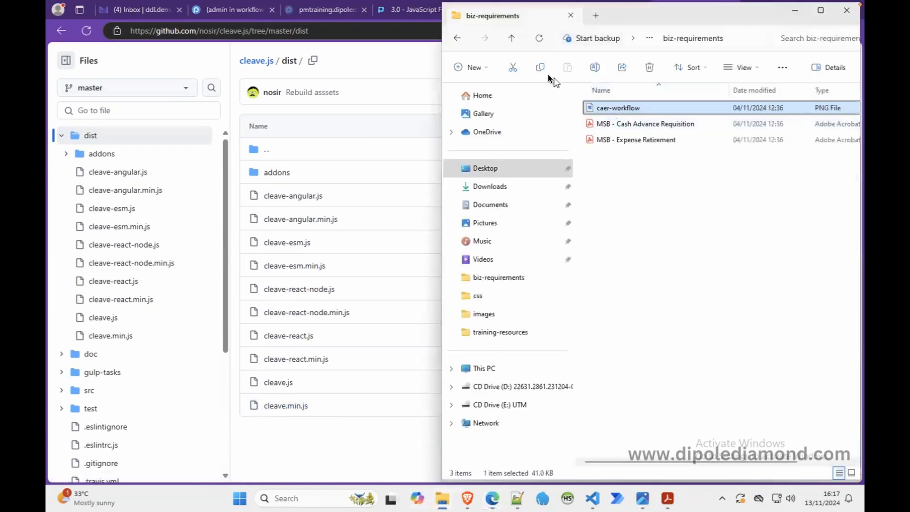
click(511, 38)
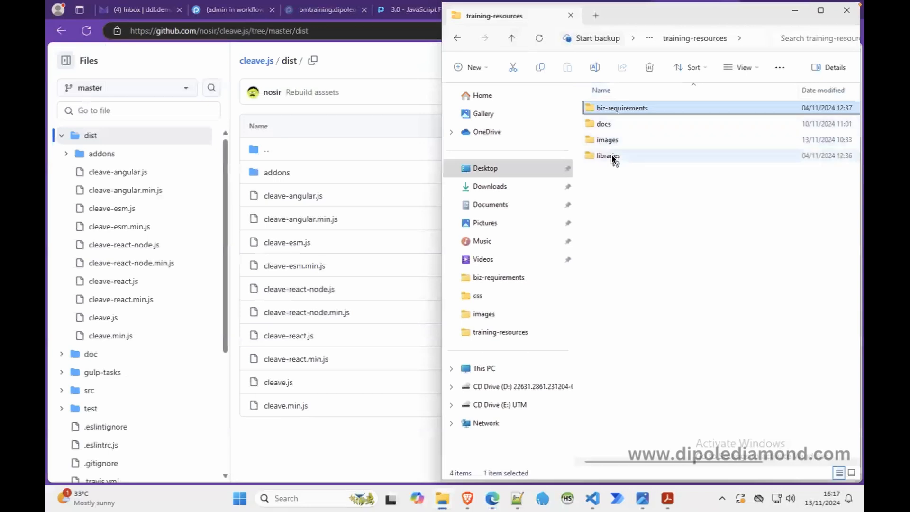
double_click(610, 155)
double_click(598, 124)
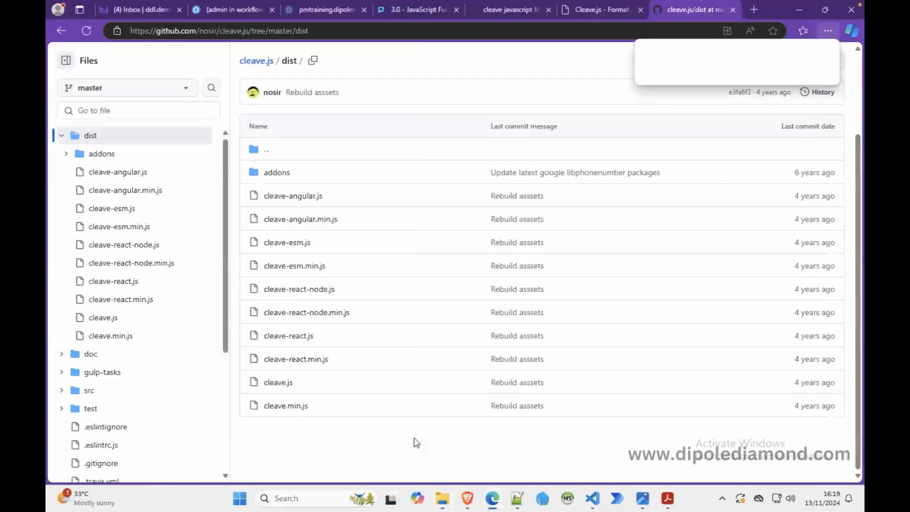
Step: In a new File Explorer window, open C:\Bitnami\processmaker358\apps\processmaker\htdocs\workflow\public_html
key(super+e)
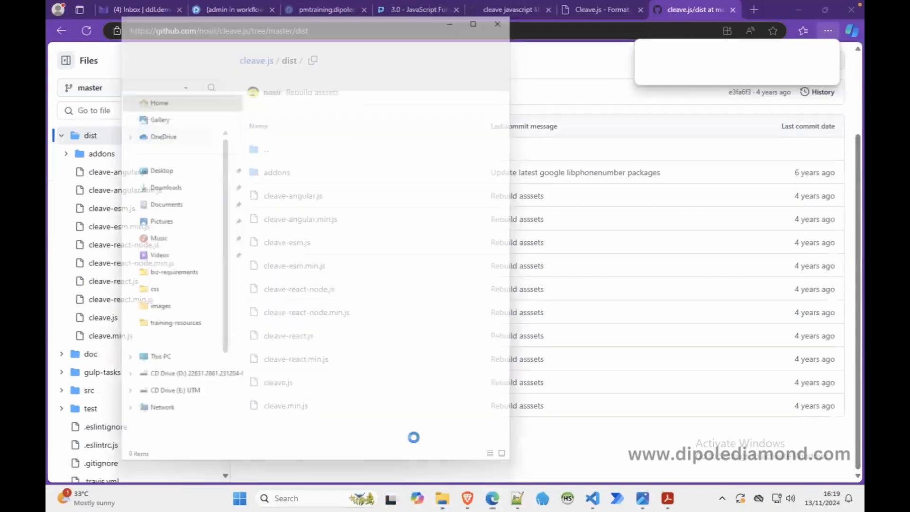
click(161, 368)
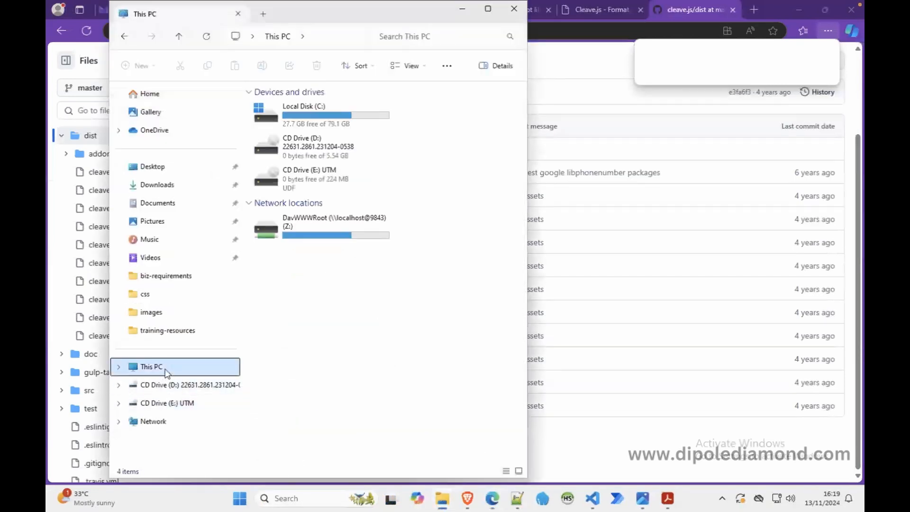
double_click(324, 120)
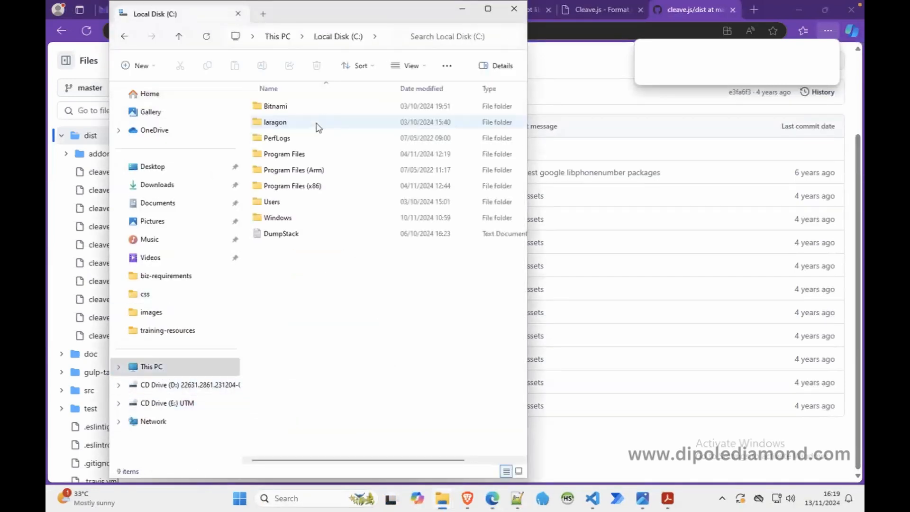
click(292, 108)
double_click(292, 108)
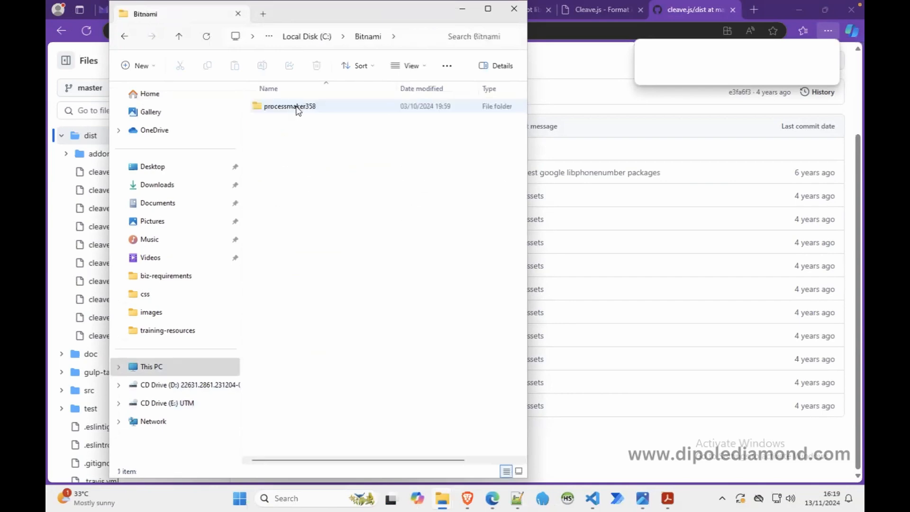
double_click(298, 108)
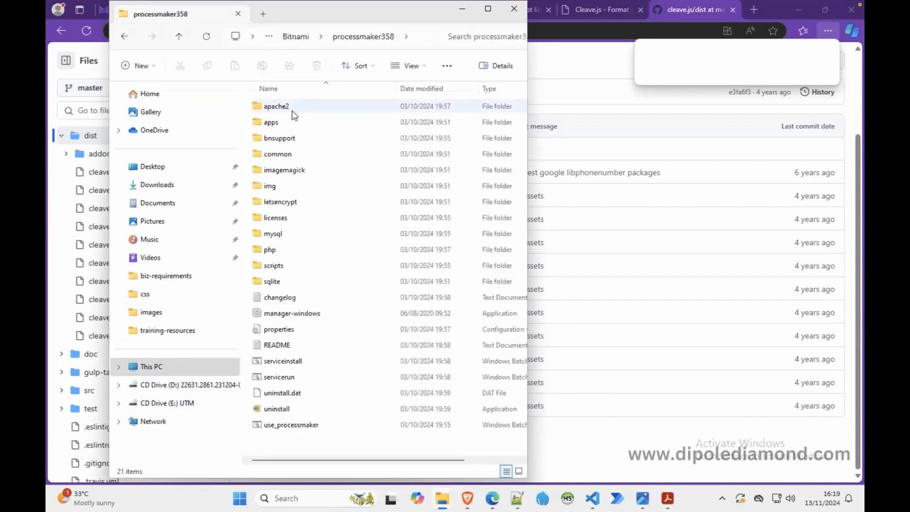
double_click(291, 125)
double_click(280, 124)
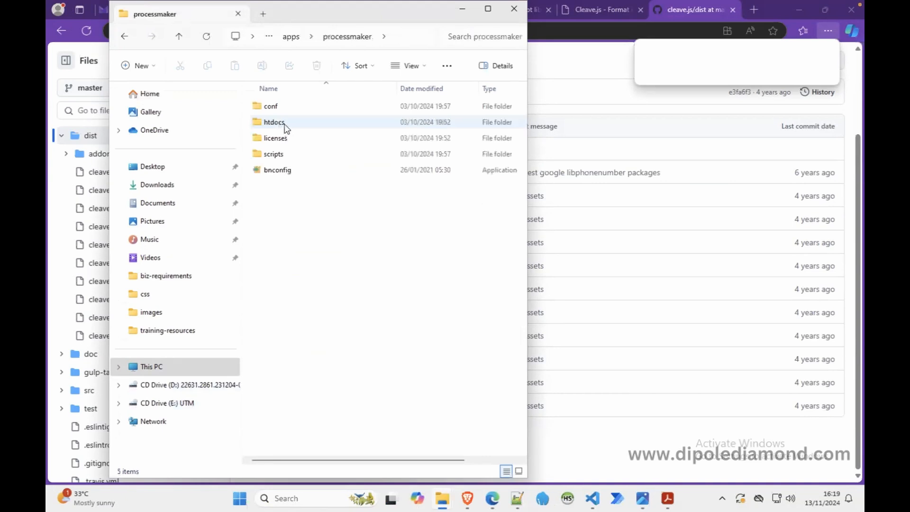
double_click(275, 122)
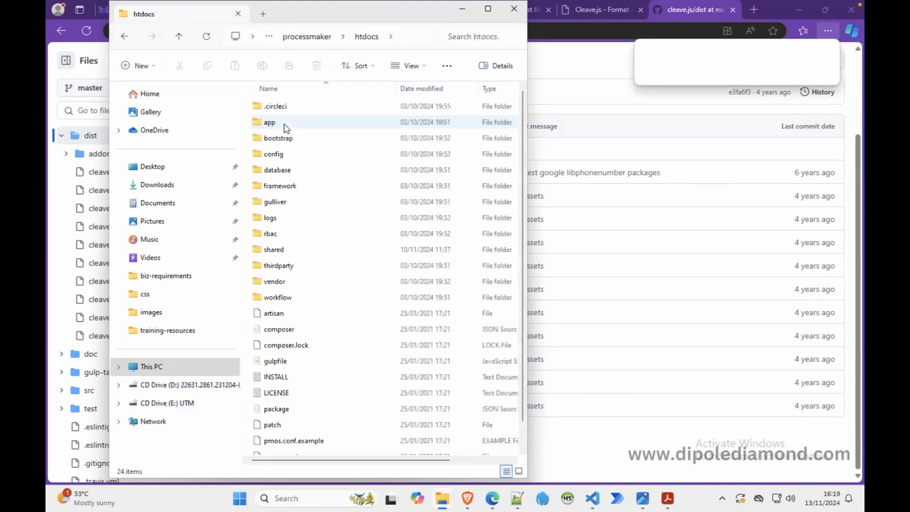
double_click(279, 297)
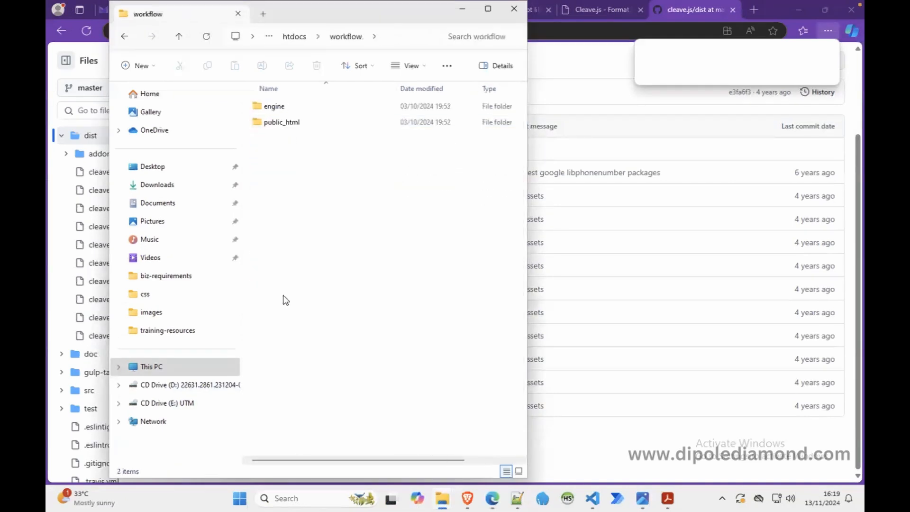
double_click(285, 127)
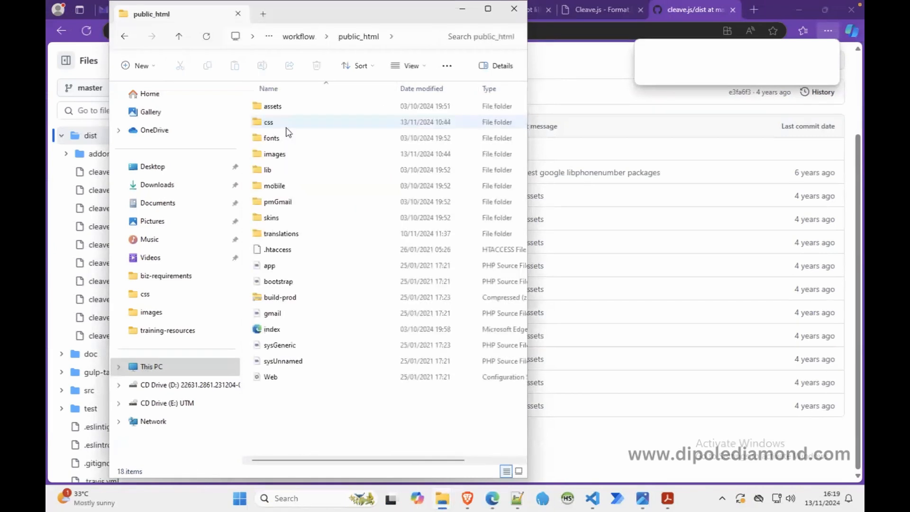
Step: Create a folder named js in public_html and open it
right_click(322, 412)
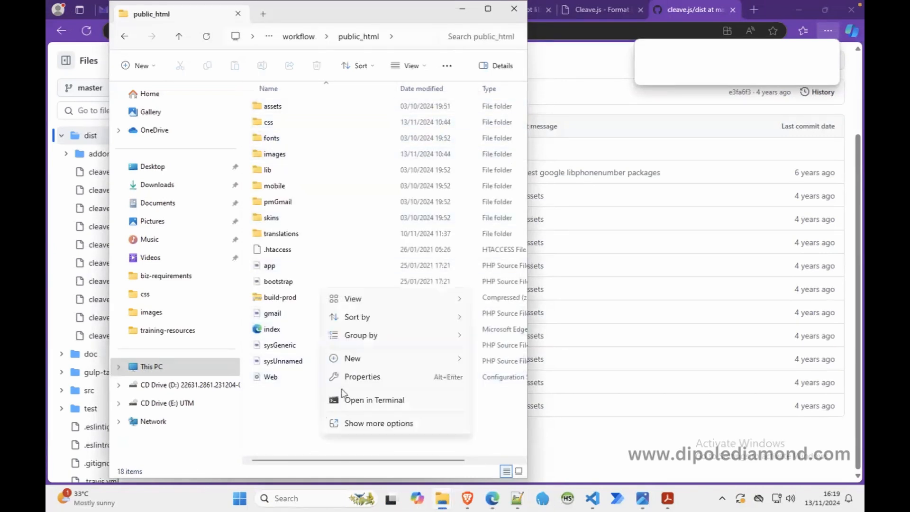
mouse_move(374, 363)
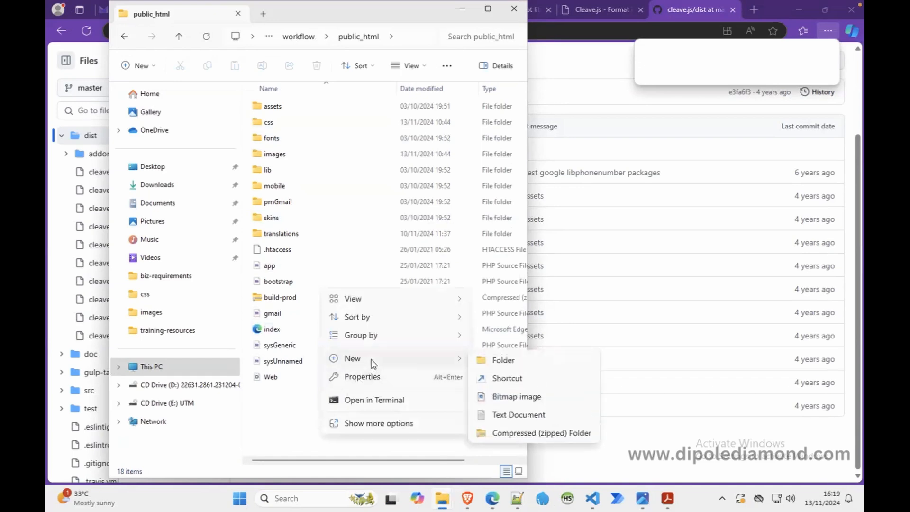
click(497, 363)
text(js)
key(Return)
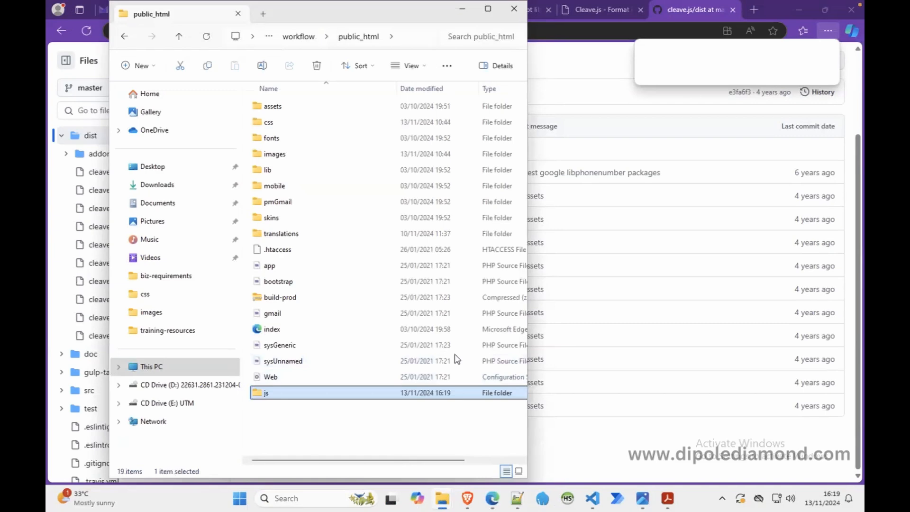
double_click(306, 393)
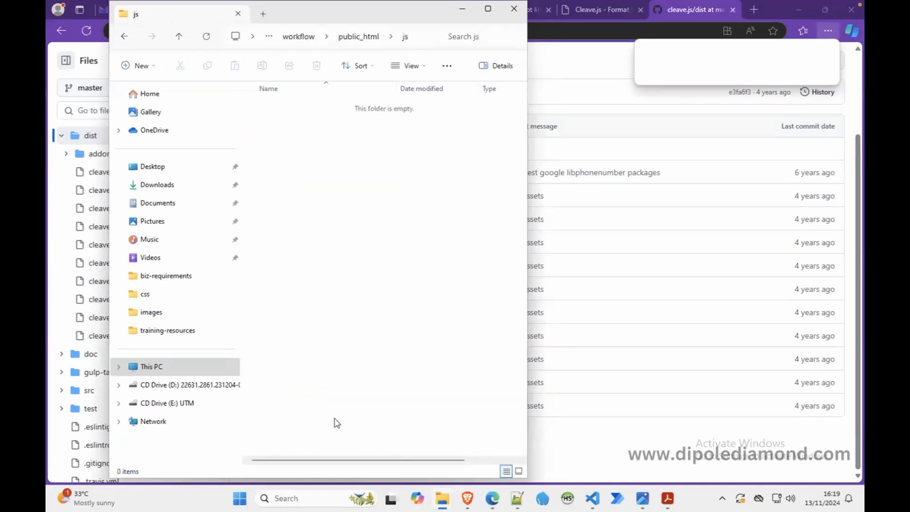
Step: Copy cleave.min, numbersUtil and sweetalert from the libraries js folder into the new public_html js folder
mouse_move(444, 500)
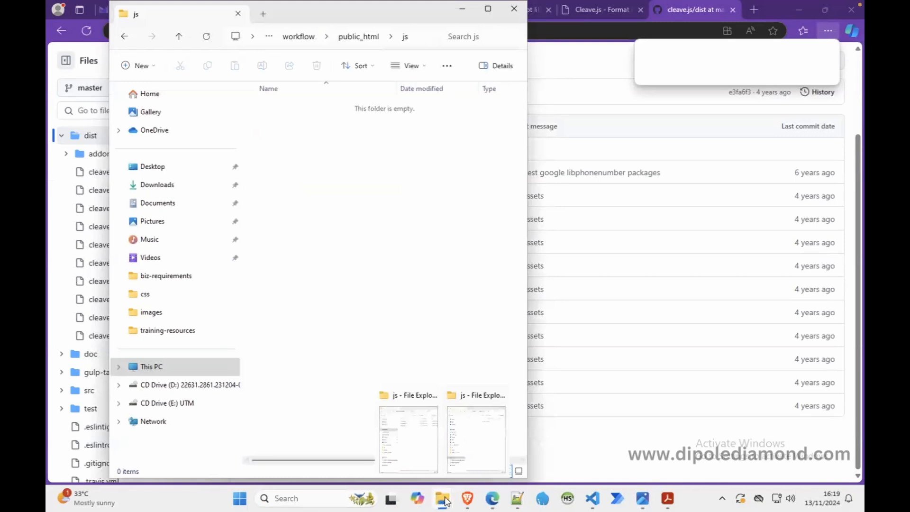
click(410, 462)
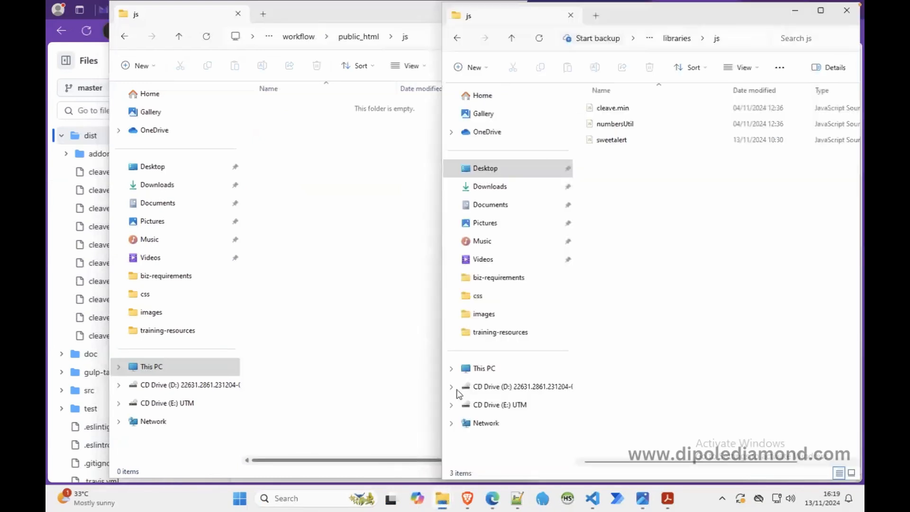
click(615, 110)
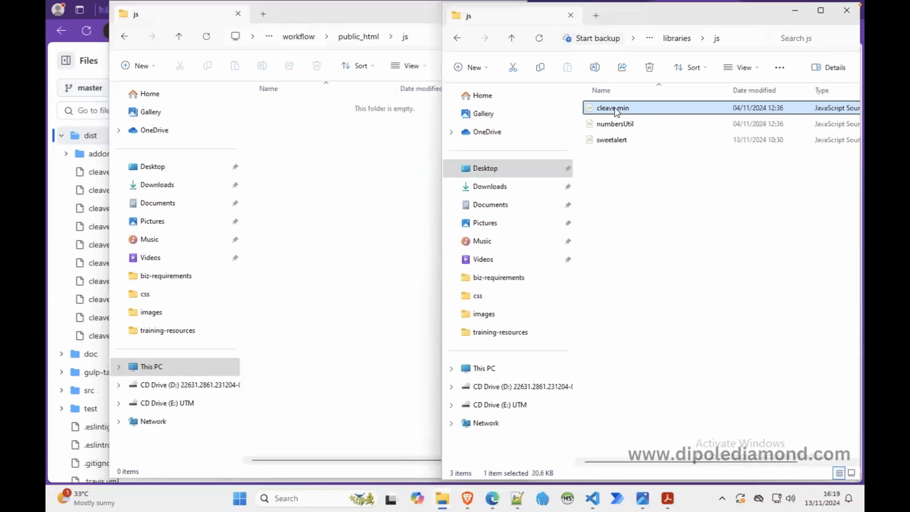
drag(636, 155, 608, 112)
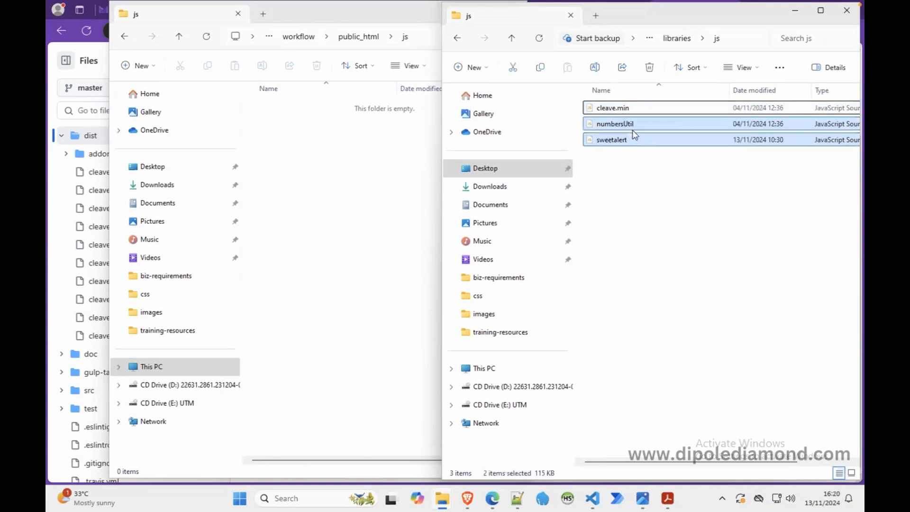
right_click(630, 137)
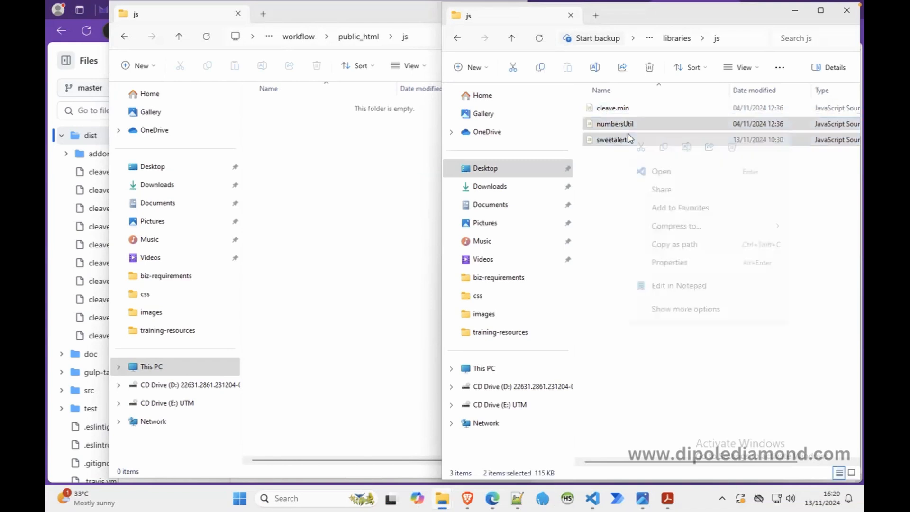
click(614, 176)
drag(652, 175, 587, 90)
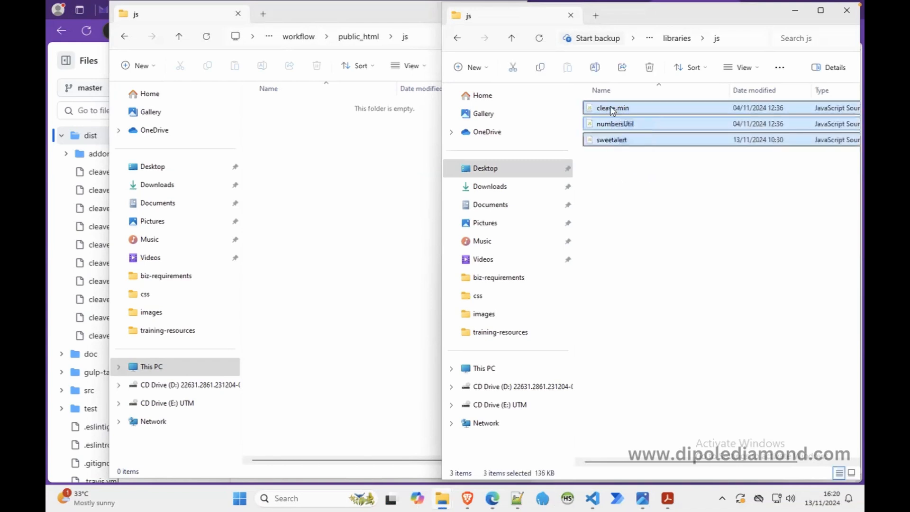
right_click(611, 109)
click(645, 120)
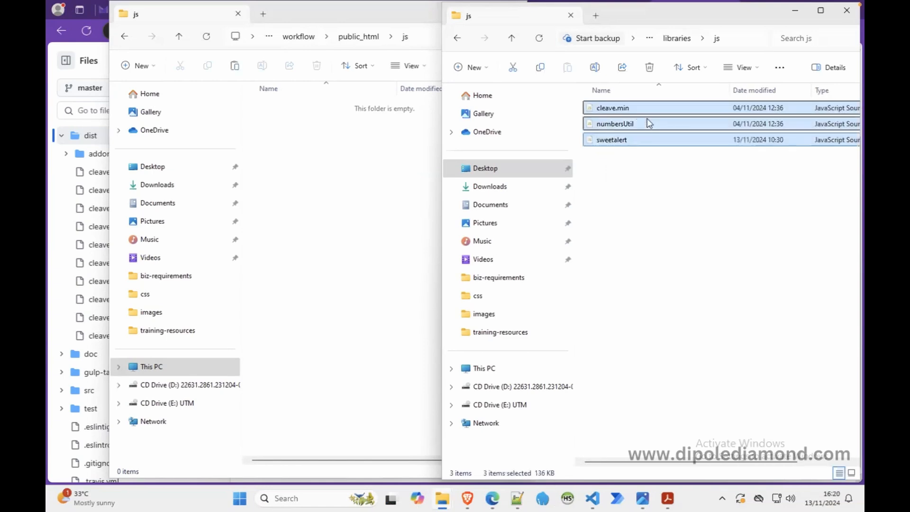
click(365, 159)
right_click(365, 158)
click(378, 169)
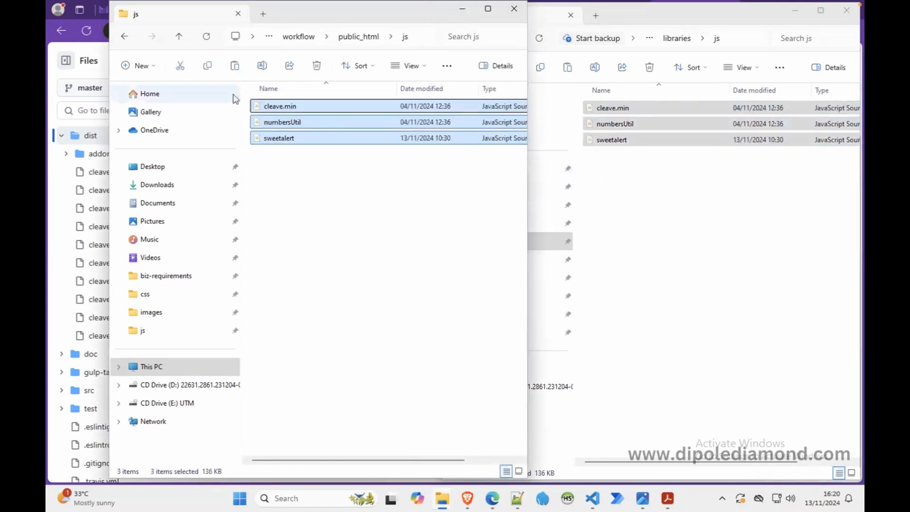
Step: Copy the msb and sweetalert files from the libraries css folder into the css folder of public_html
click(179, 36)
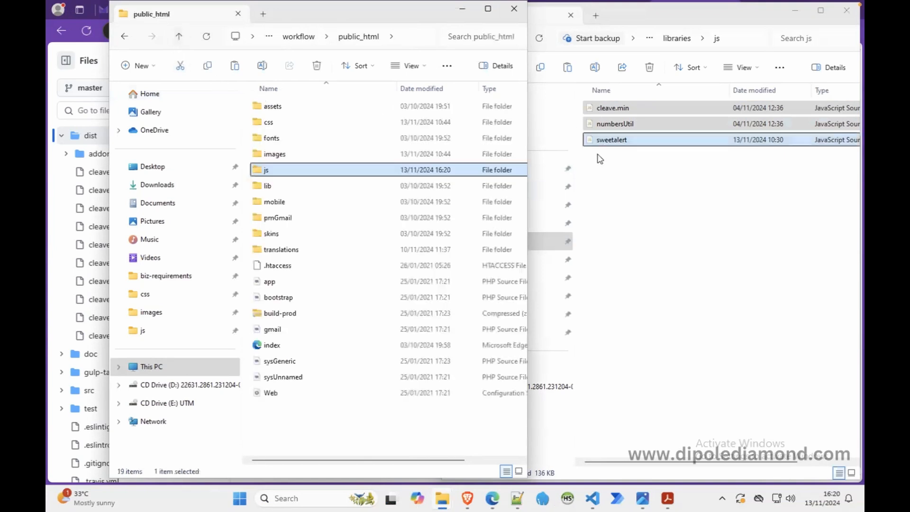
click(622, 23)
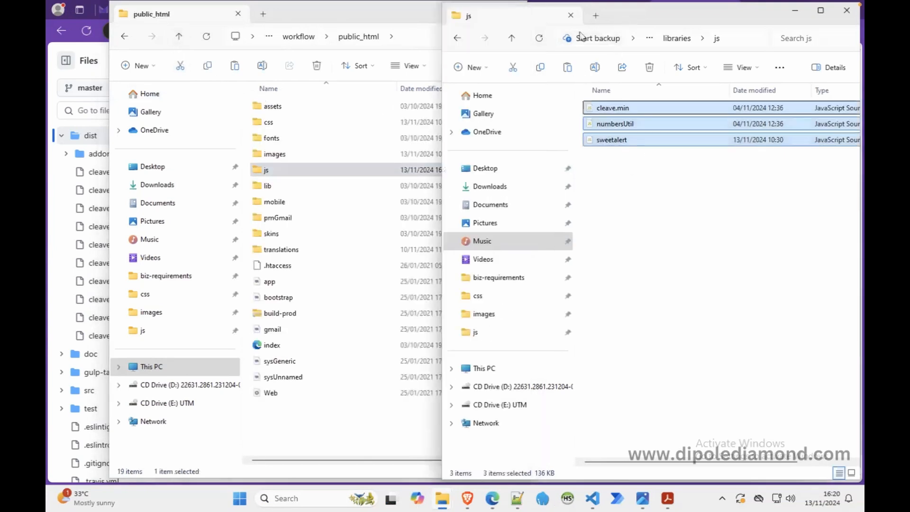
click(511, 38)
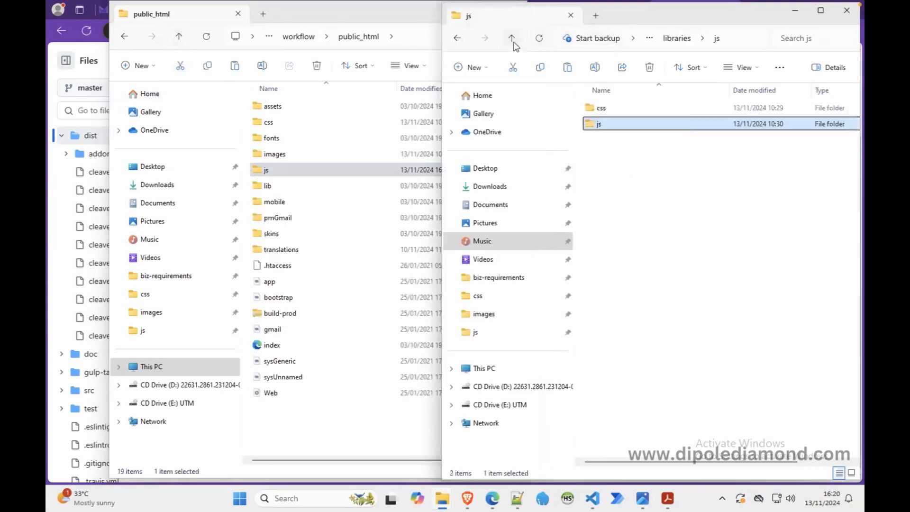
double_click(627, 109)
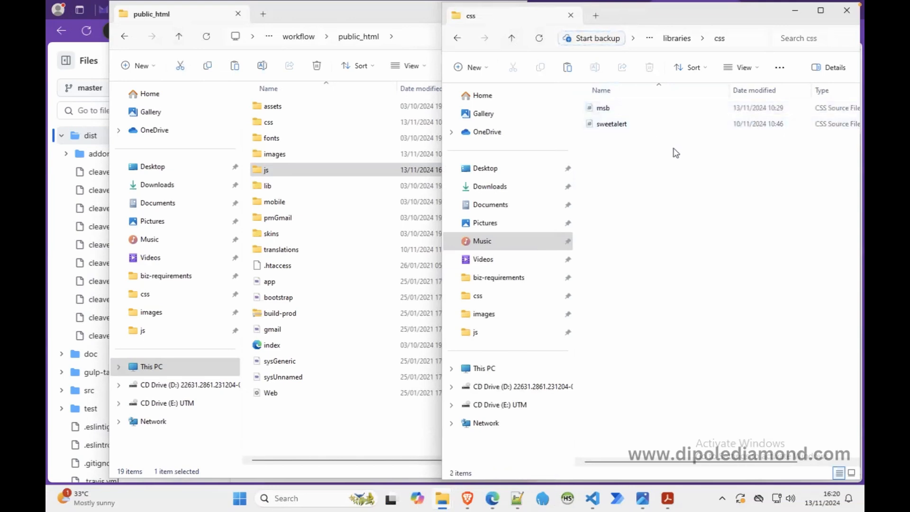
drag(612, 125, 600, 109)
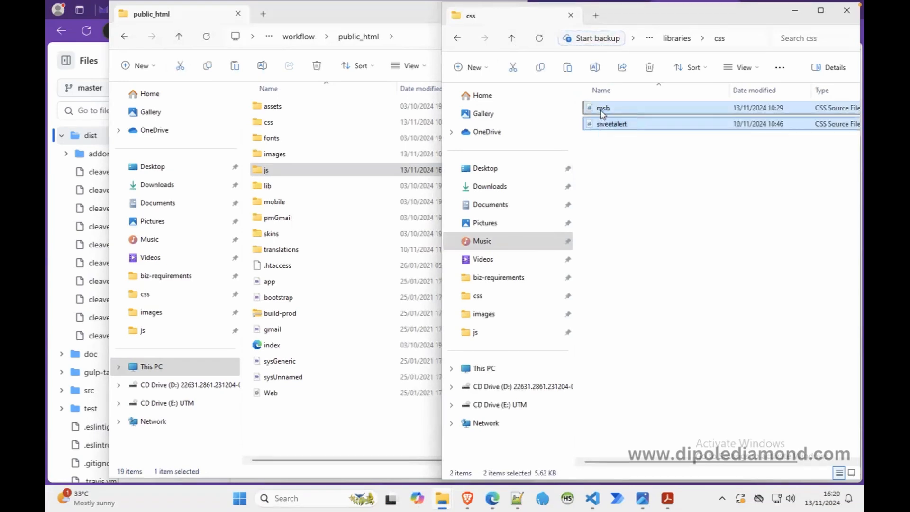
right_click(599, 109)
click(635, 123)
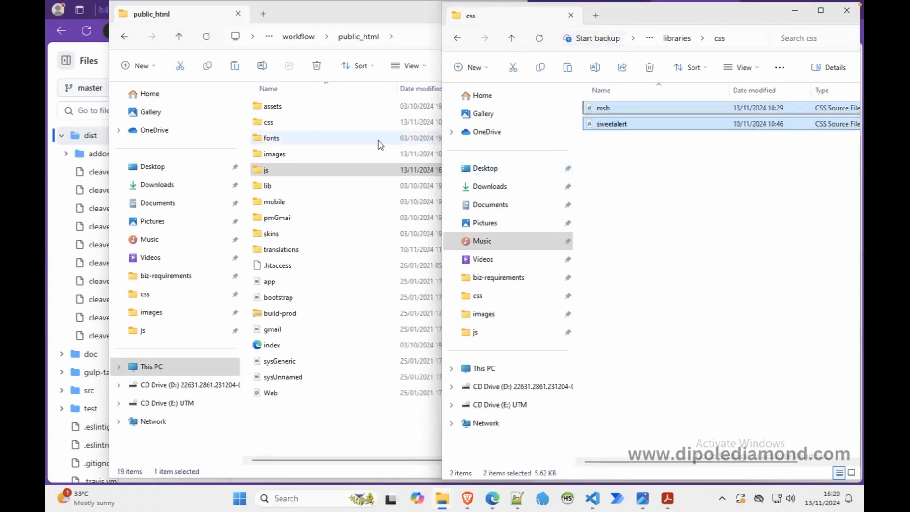
double_click(275, 123)
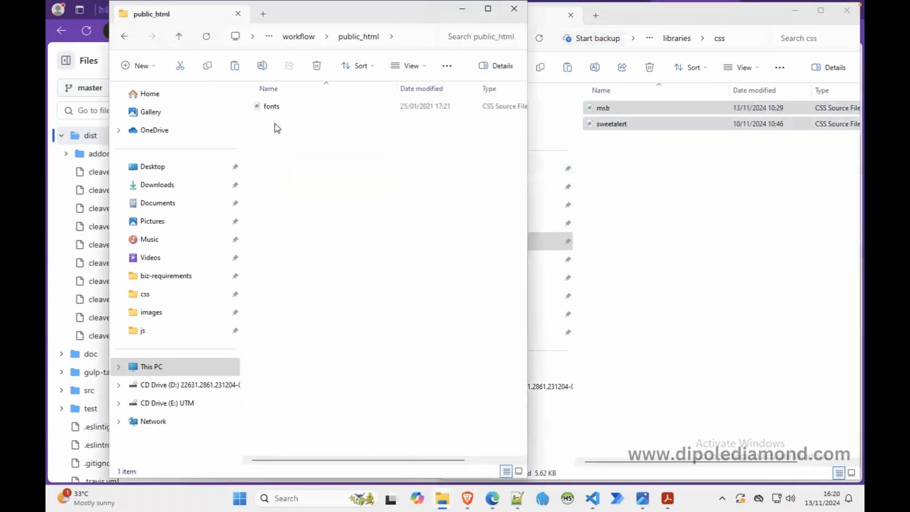
right_click(329, 166)
click(342, 180)
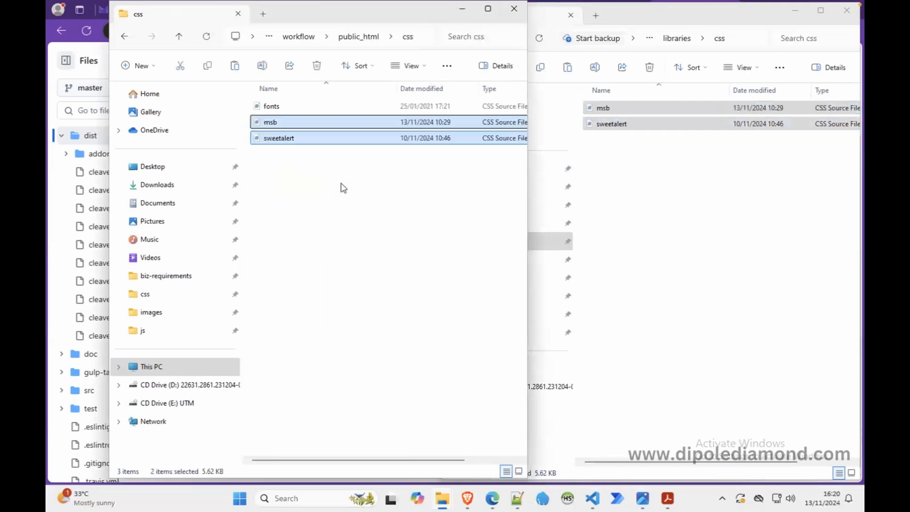
Step: Review the sweetalert file in the libraries css folder and the copied cleave.min file in the public_html js folder
click(657, 216)
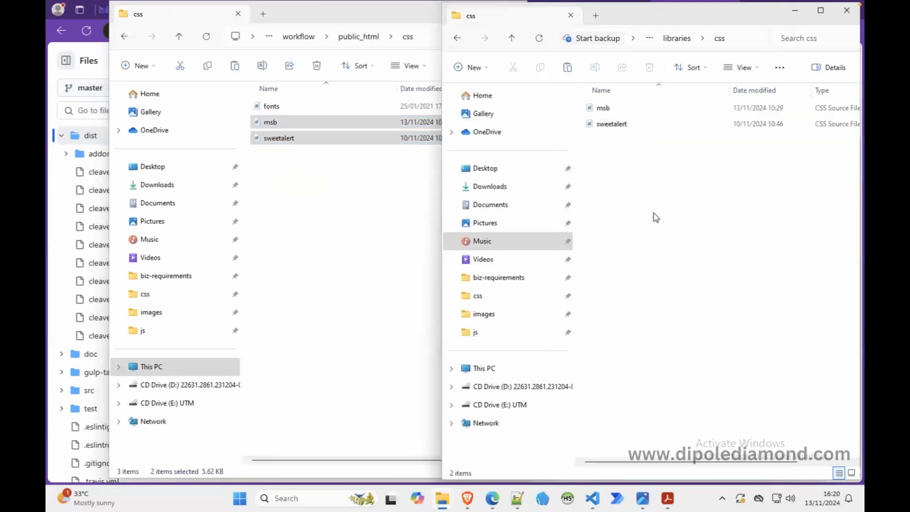
click(621, 125)
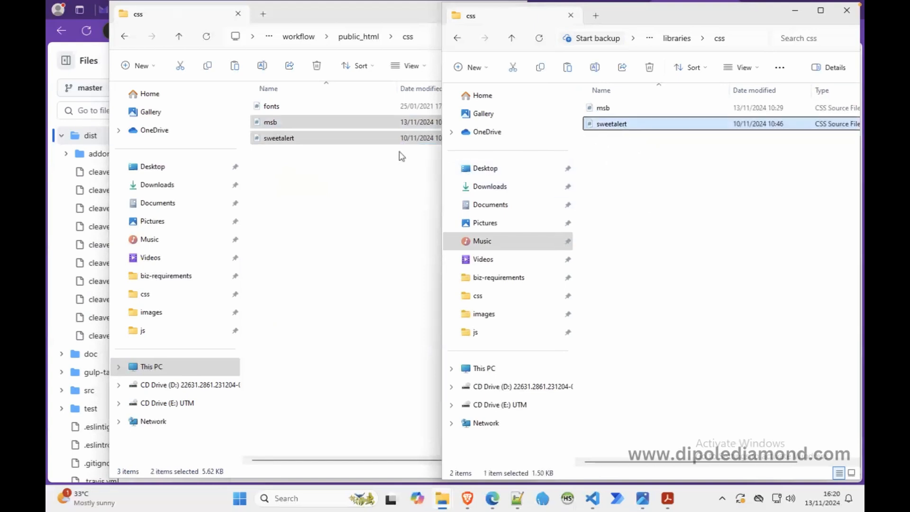
click(179, 42)
click(179, 42)
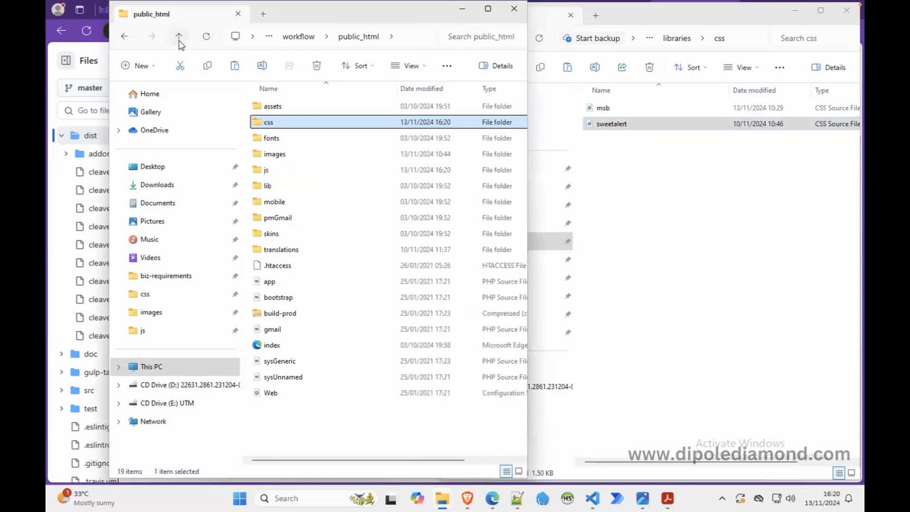
double_click(276, 169)
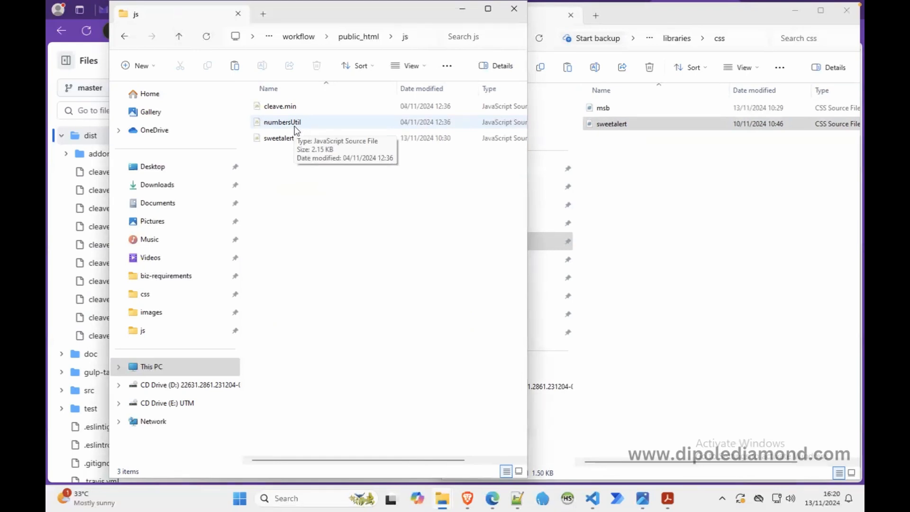
click(283, 108)
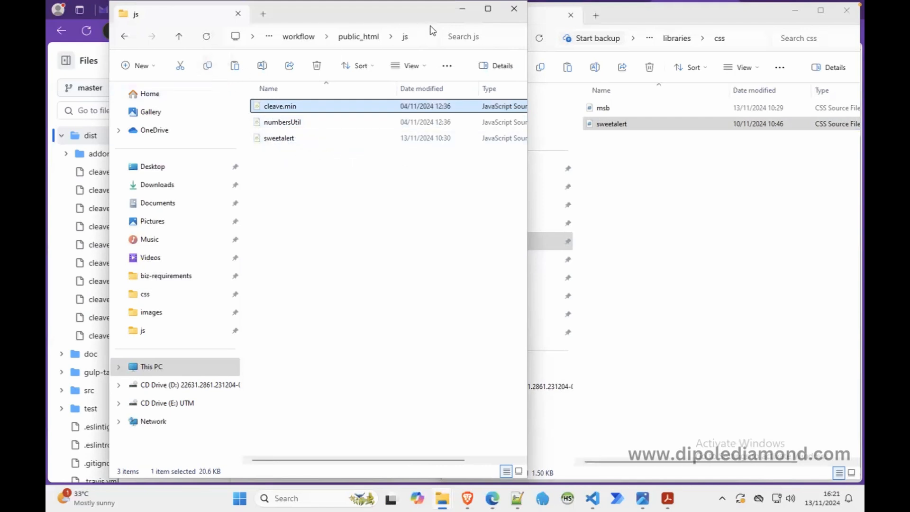
Step: Go up to the workflow folder in the public_html window and minimize both File Explorer windows
click(465, 14)
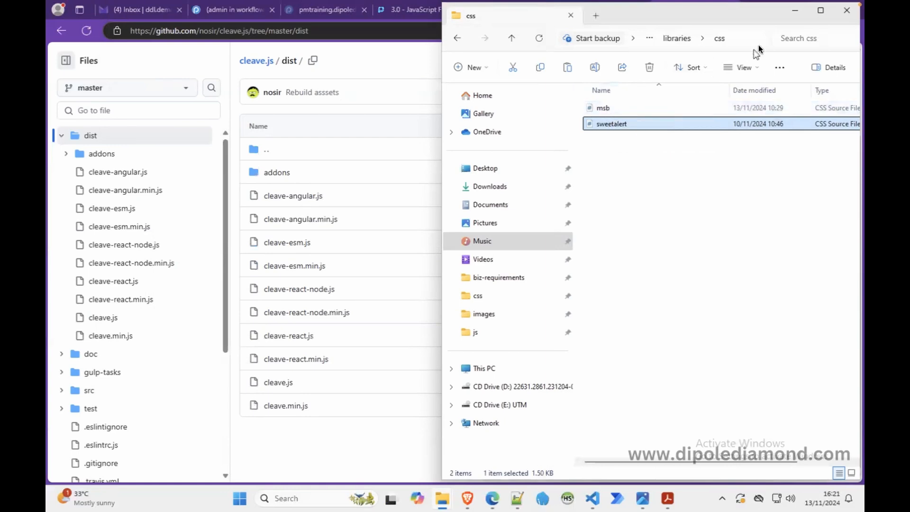
click(795, 10)
mouse_move(438, 500)
click(471, 444)
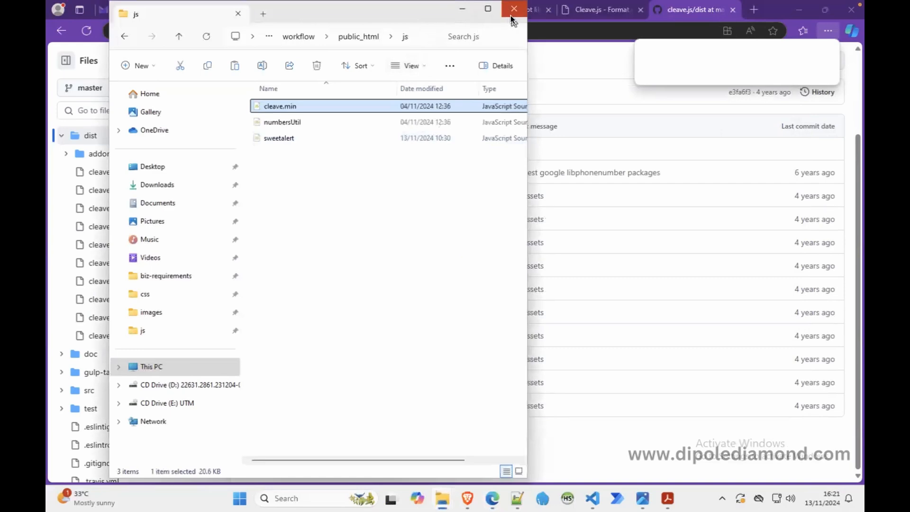
click(306, 36)
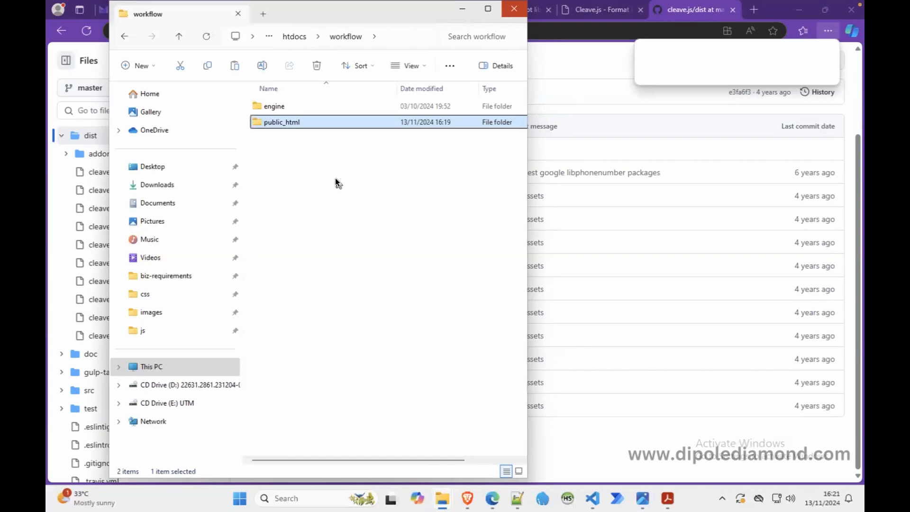
click(462, 9)
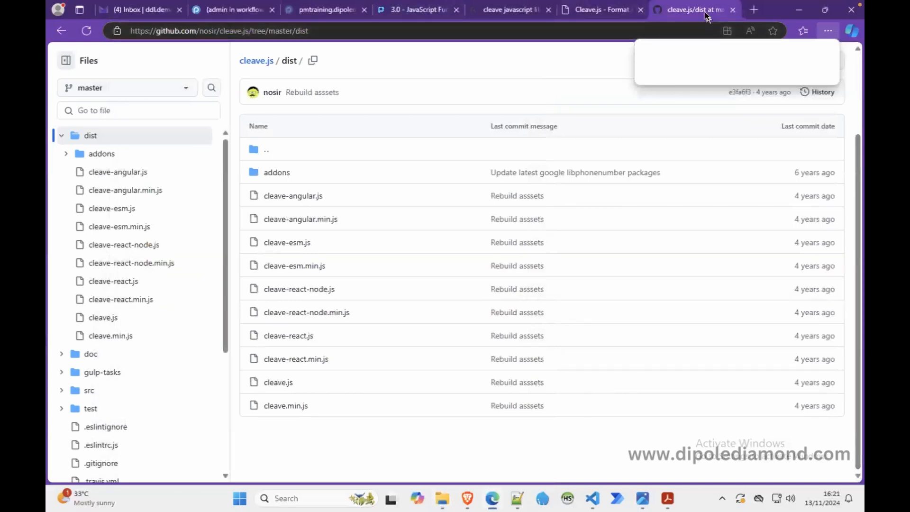
Step: Close the three Cleave.js browser tabs, return to ProcessMaker and exit the CAR Initiation form preview
click(732, 9)
click(732, 10)
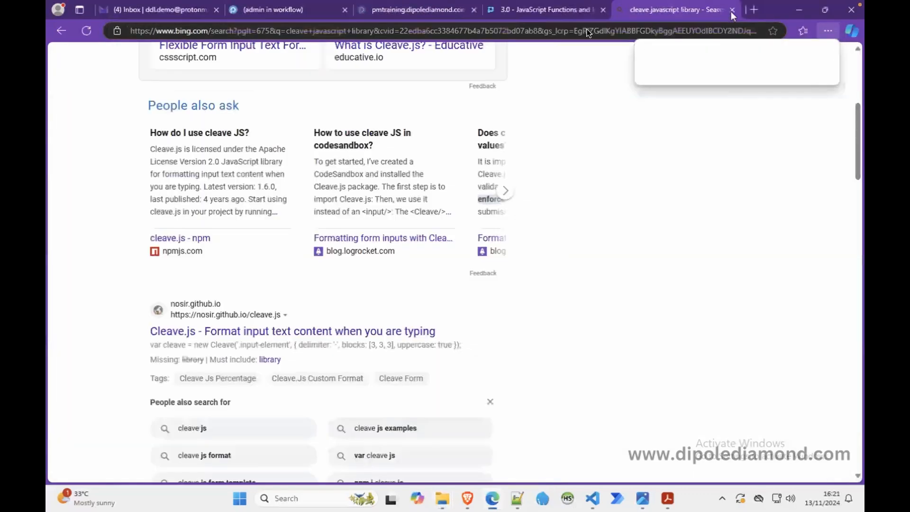
click(733, 10)
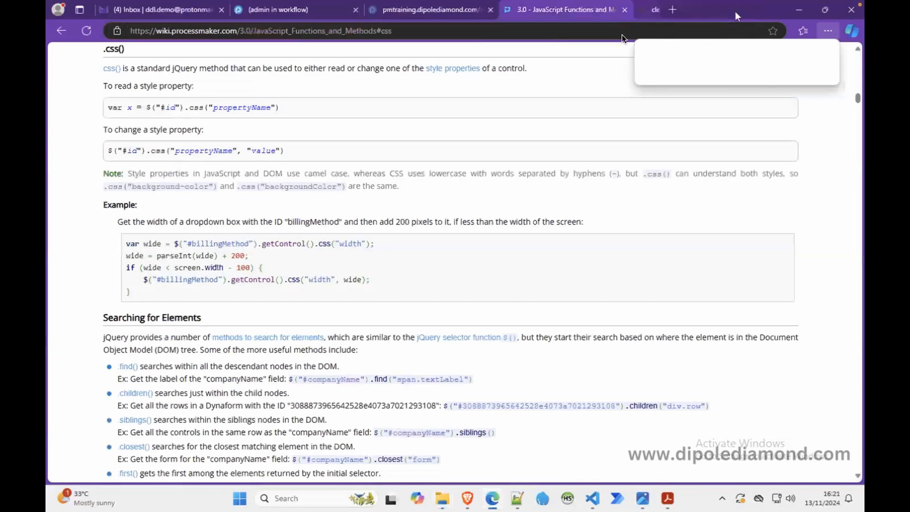
click(308, 11)
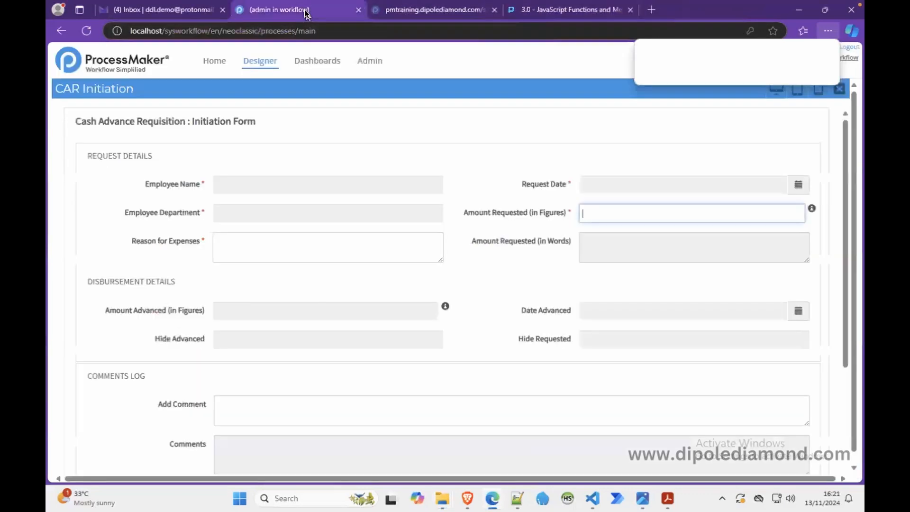
click(840, 88)
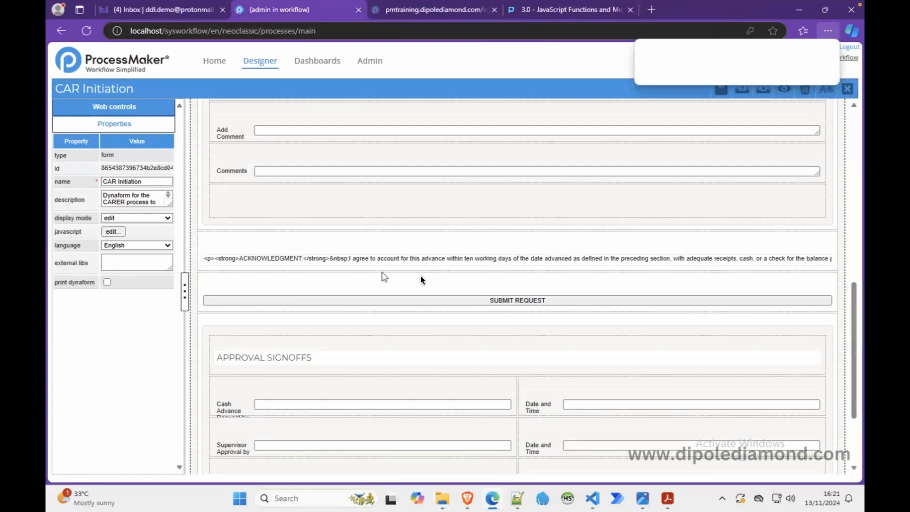
Step: Inspect the external libs property of the CAR Initiation form and of its approval signoffs subform
click(116, 263)
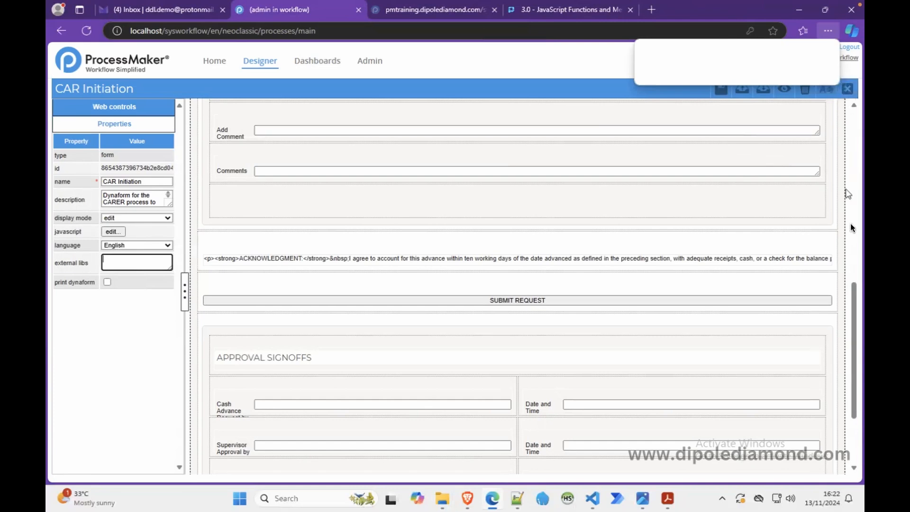
drag(852, 319, 852, 372)
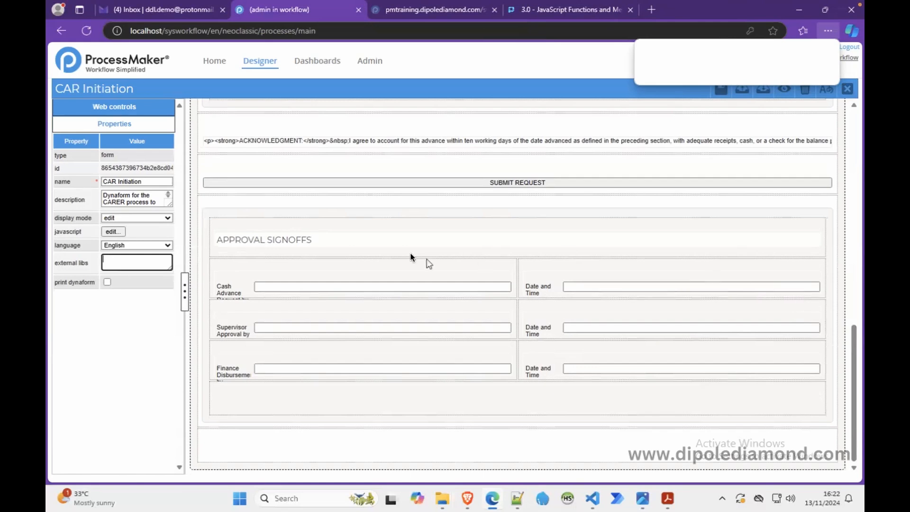
click(406, 212)
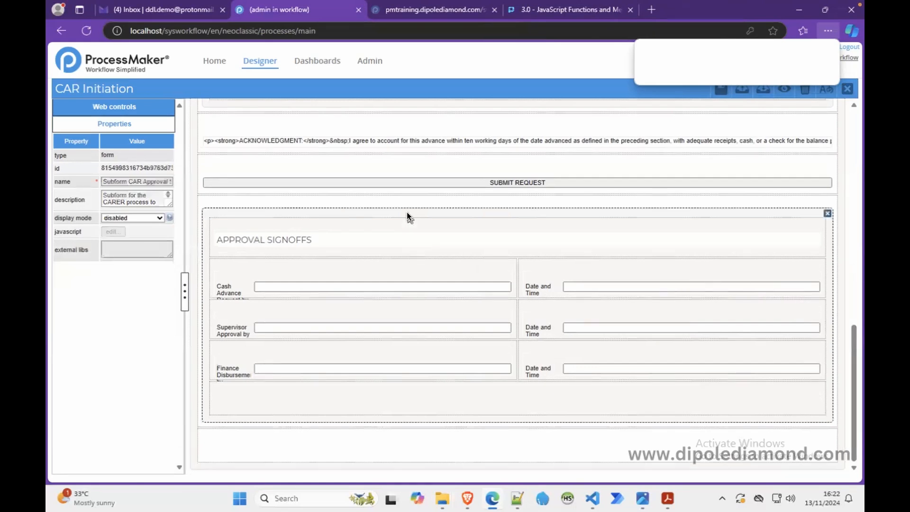
Step: Open the Subform CAR Approval Signoffs Dynaform for editing, show its form properties and enlarge the external libs field
click(847, 88)
click(747, 187)
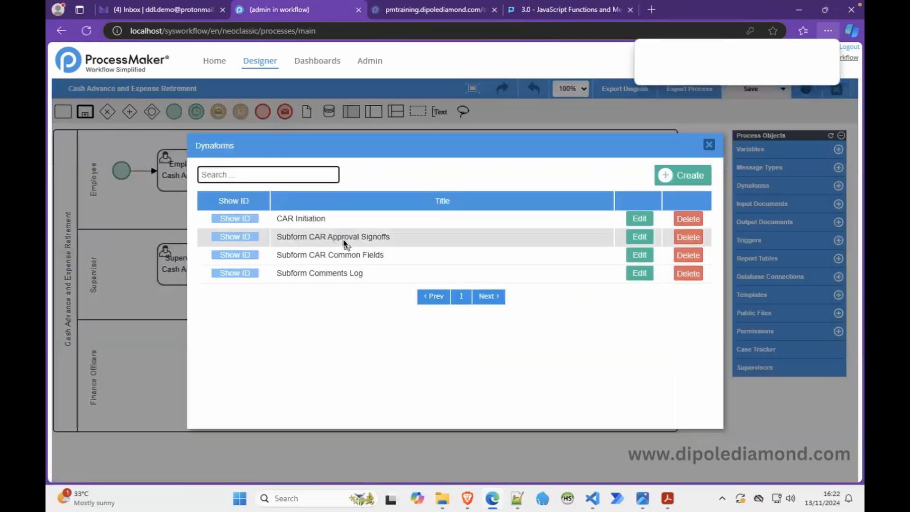
click(645, 238)
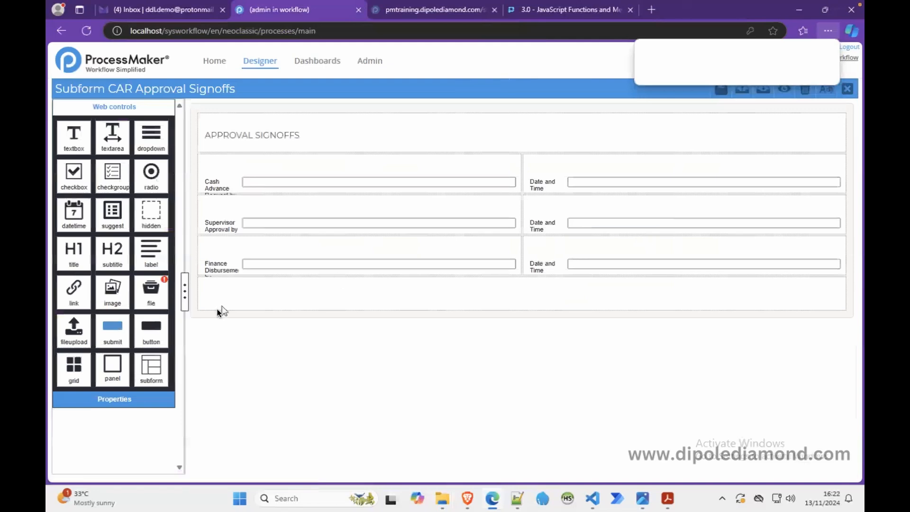
click(218, 317)
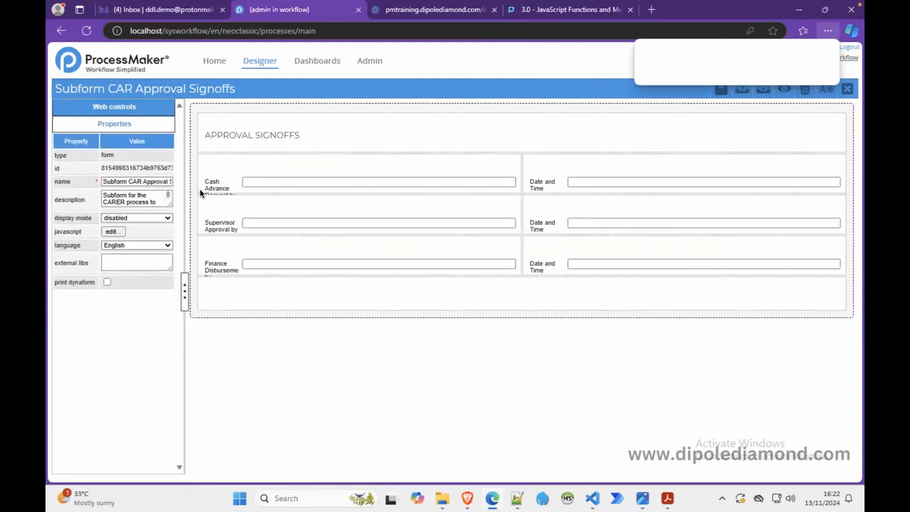
drag(167, 269, 169, 305)
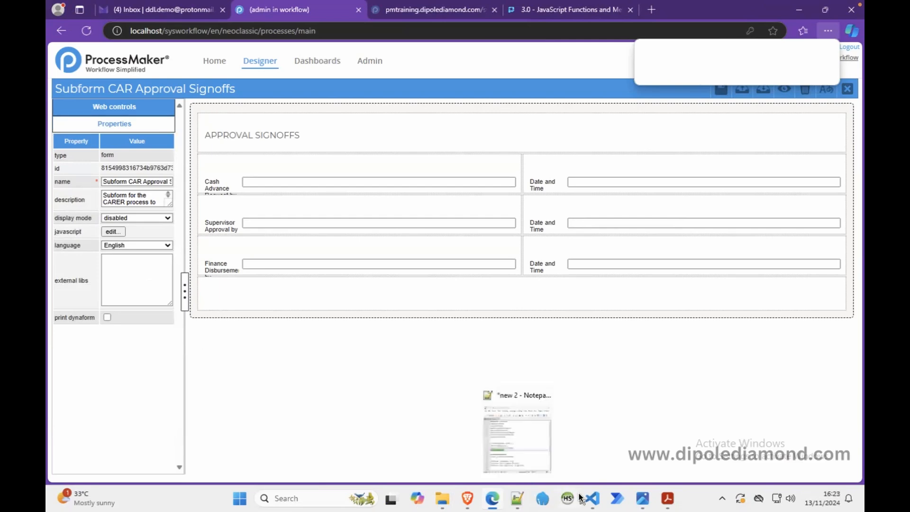
Step: Switch to the libraries window in File Explorer and open its js folder beside the Dynaform
click(440, 496)
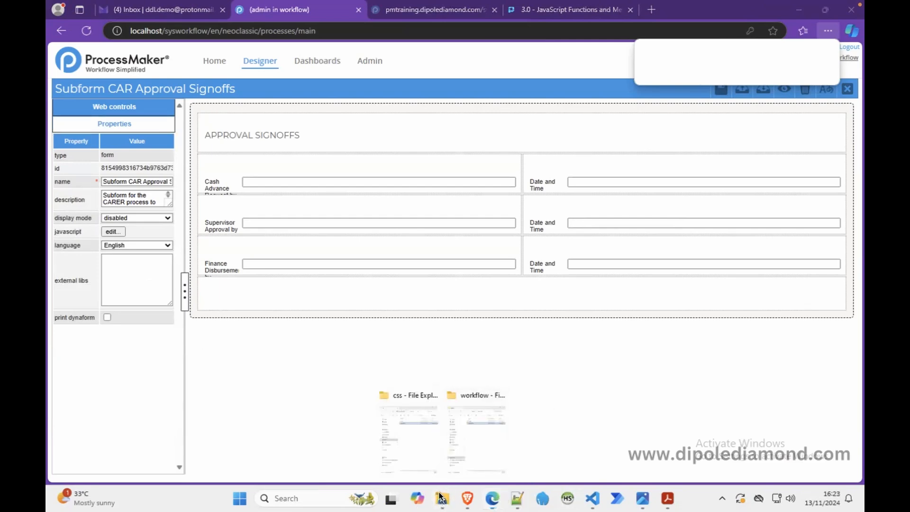
mouse_move(473, 450)
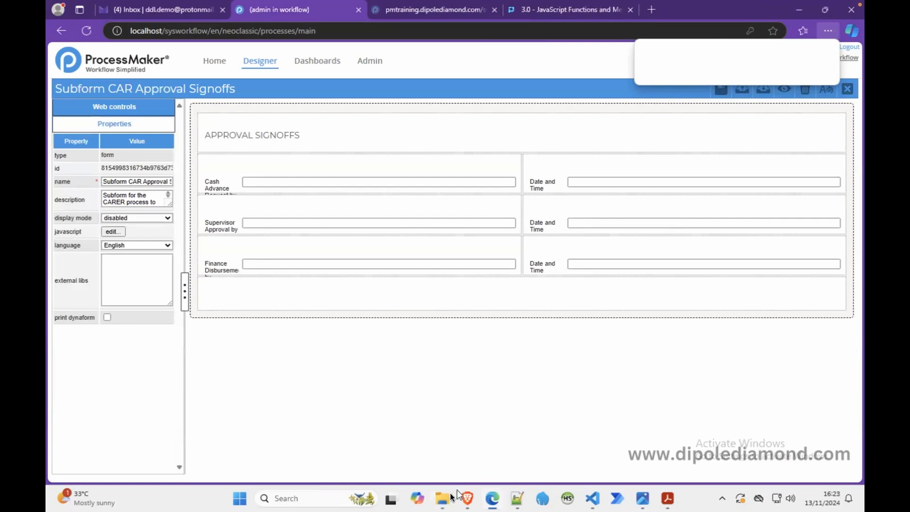
mouse_move(450, 493)
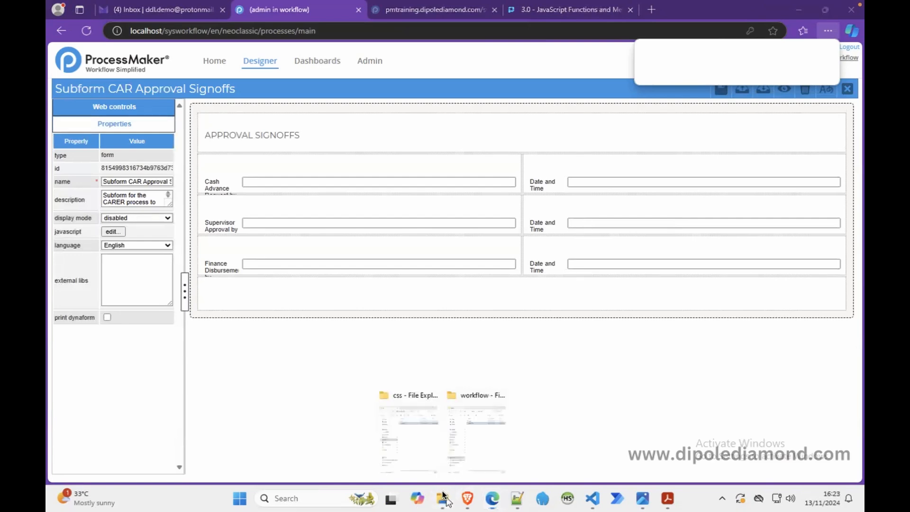
click(412, 448)
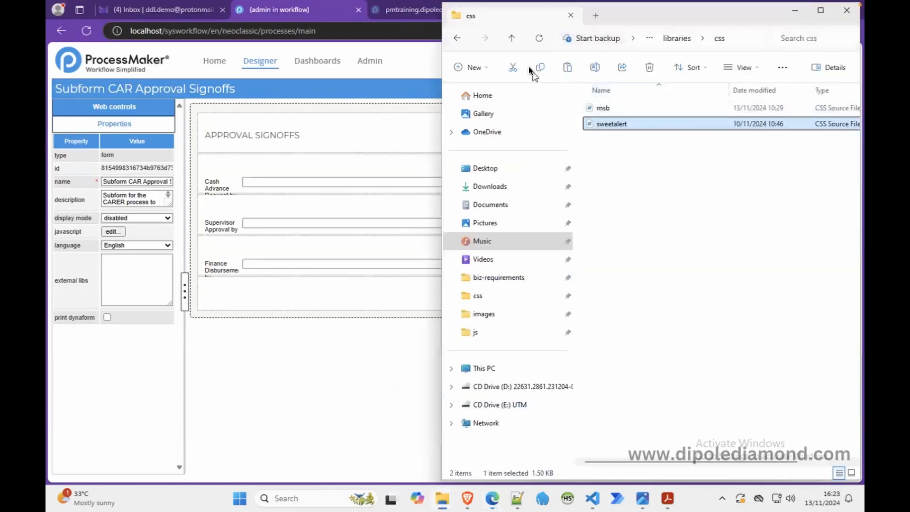
click(511, 38)
double_click(604, 123)
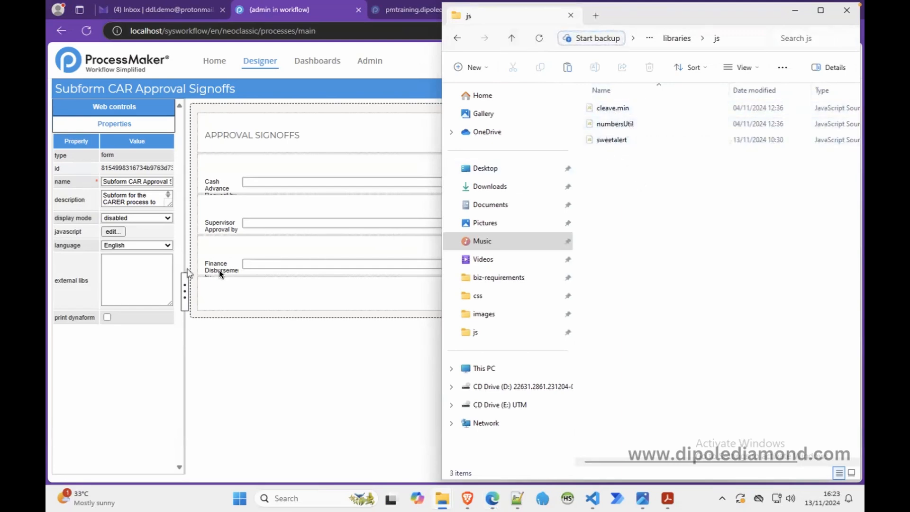
Step: Put the libraries window away and inspect the public_html folder in the other File Explorer window before returning to the Dynaform
click(147, 280)
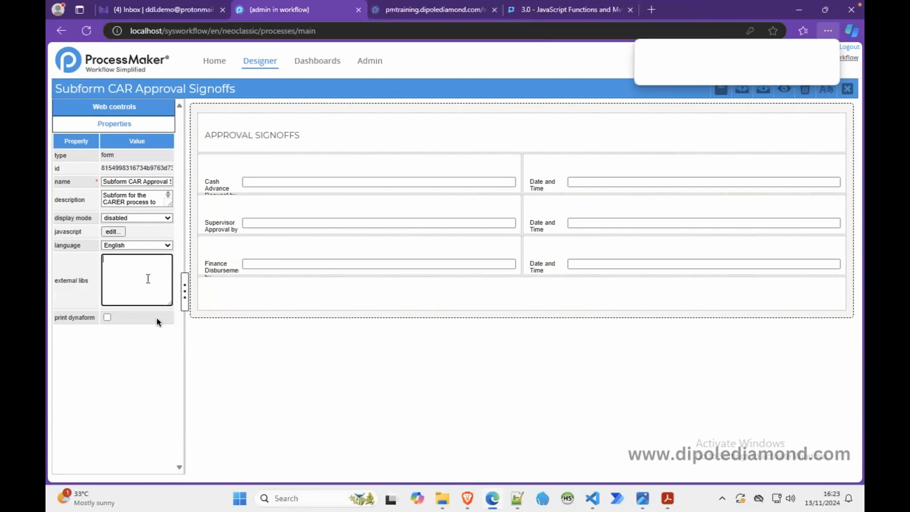
click(443, 504)
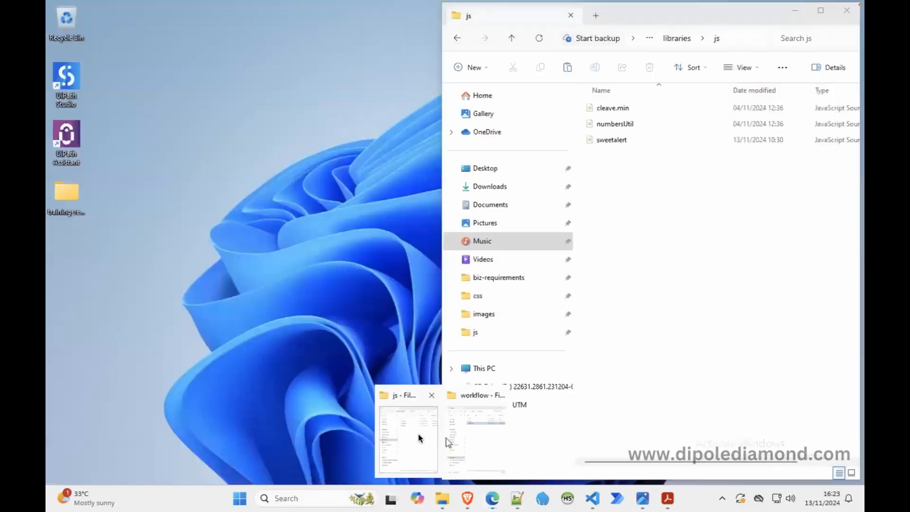
click(418, 433)
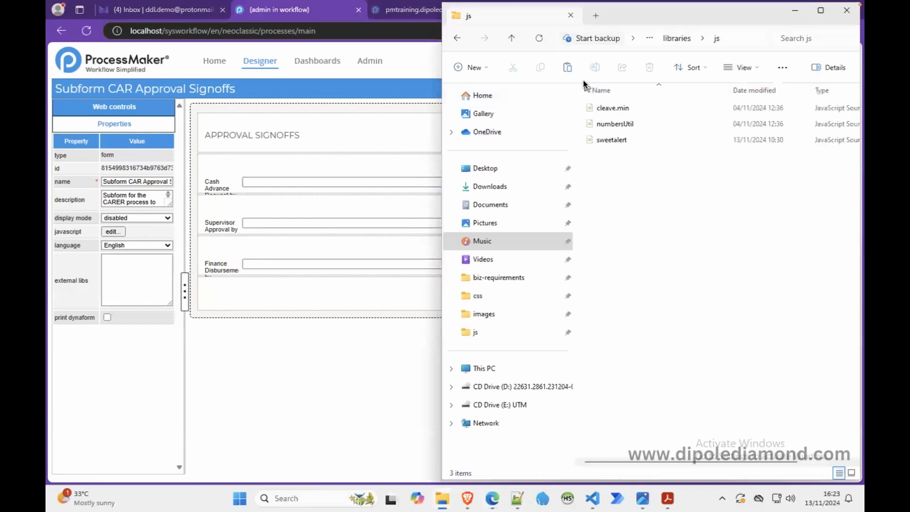
click(796, 10)
mouse_move(442, 498)
click(479, 450)
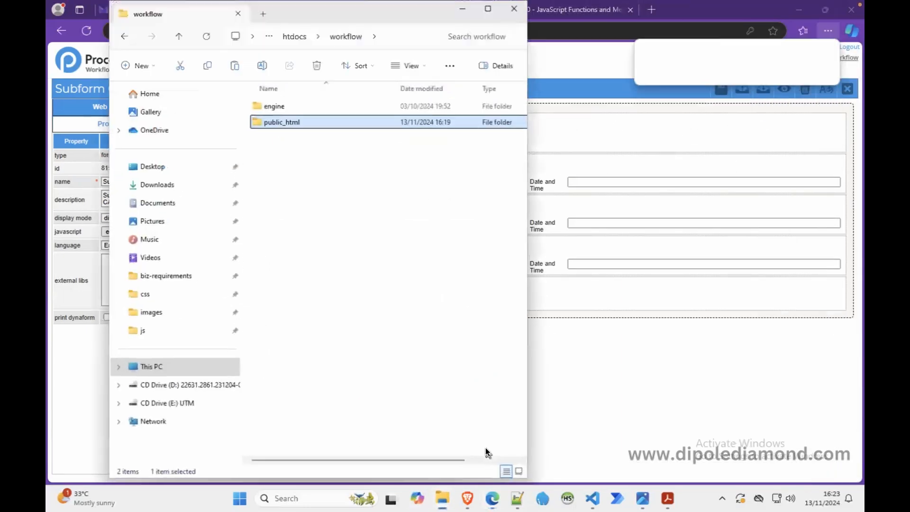
click(338, 160)
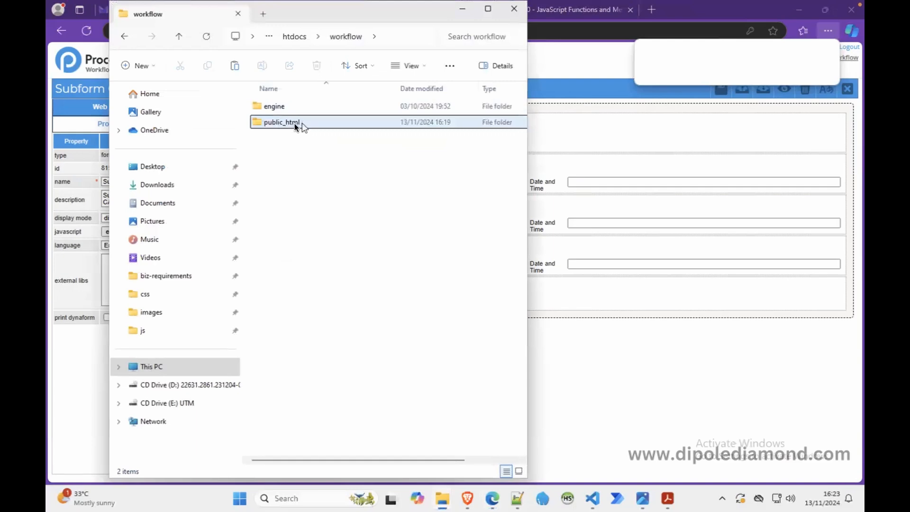
double_click(298, 123)
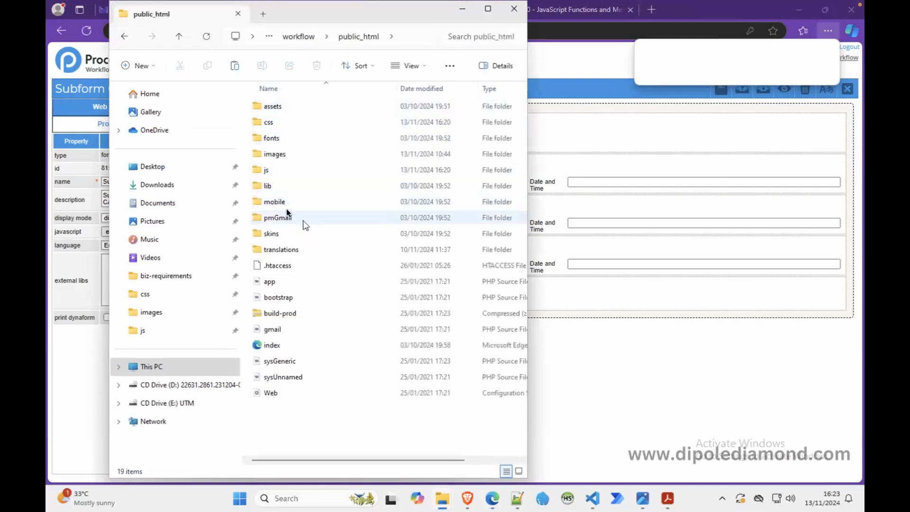
click(462, 8)
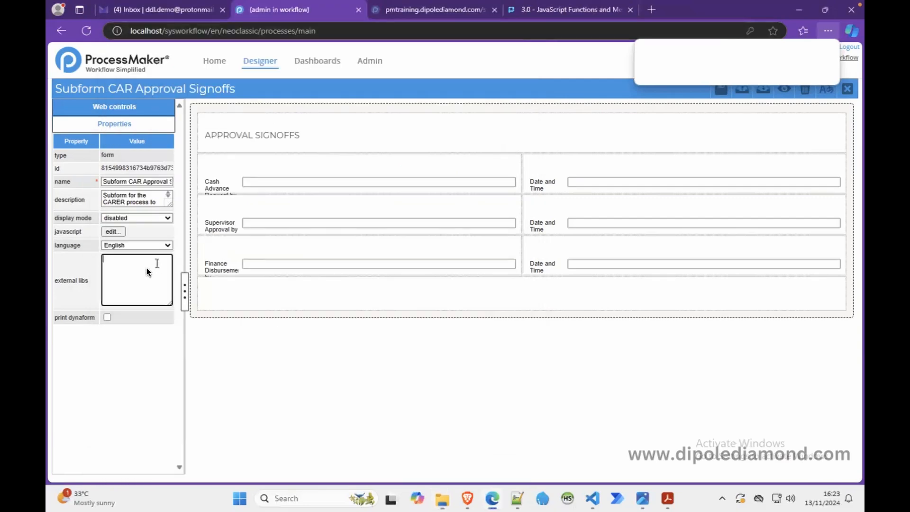
Step: Enter js/numbersUtil.js,js/cleave.min.js in the external libs property of Subform CAR Approval Signoffs
text(js/)
text(ave)
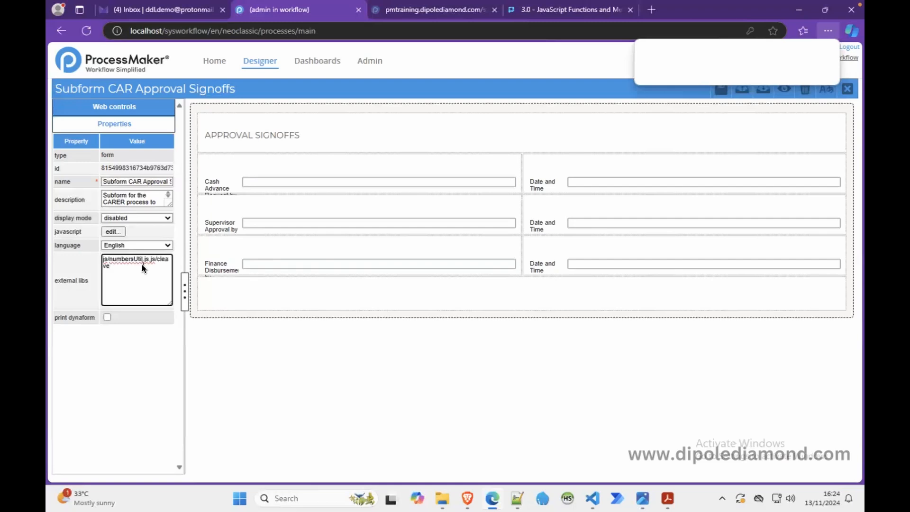
text(.m)
Step: Bring up Notepad++ beside the Dynaform and cut both library paths out of the external libs property
click(517, 498)
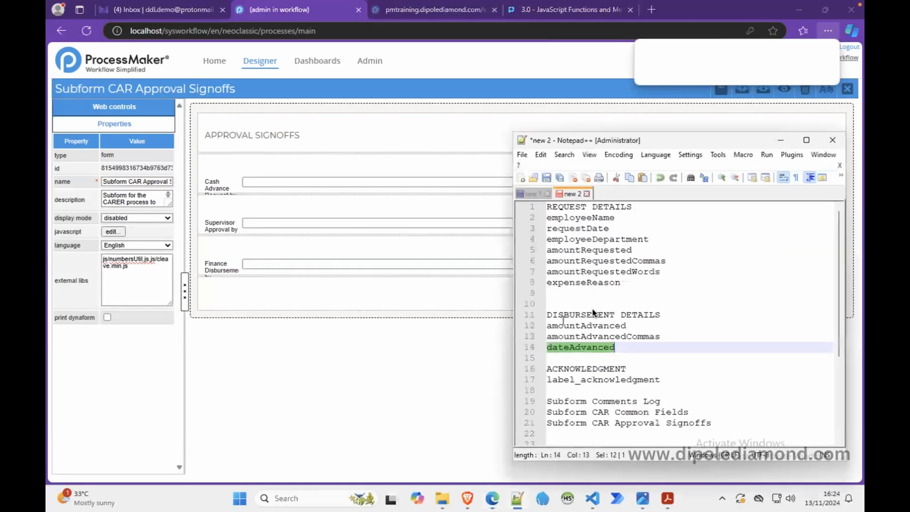
scroll(593, 322, down, 4)
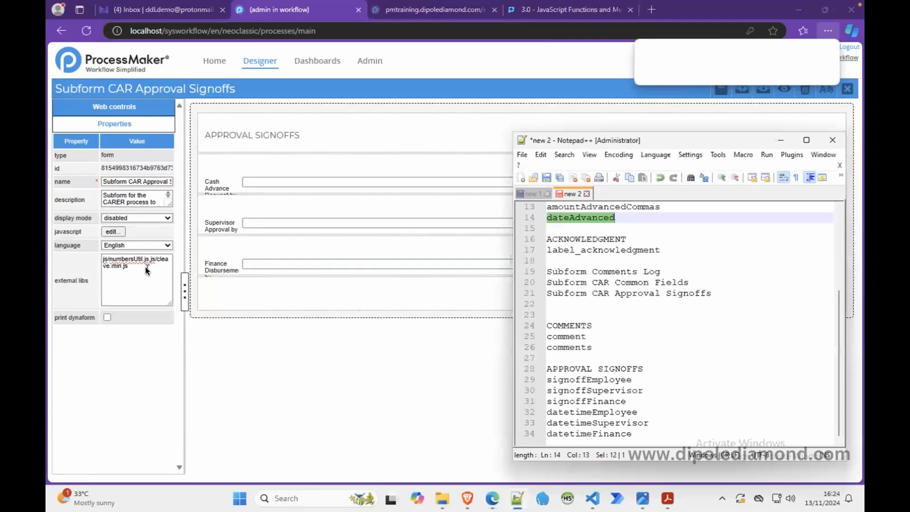
drag(147, 271, 57, 245)
key(ctrl+x)
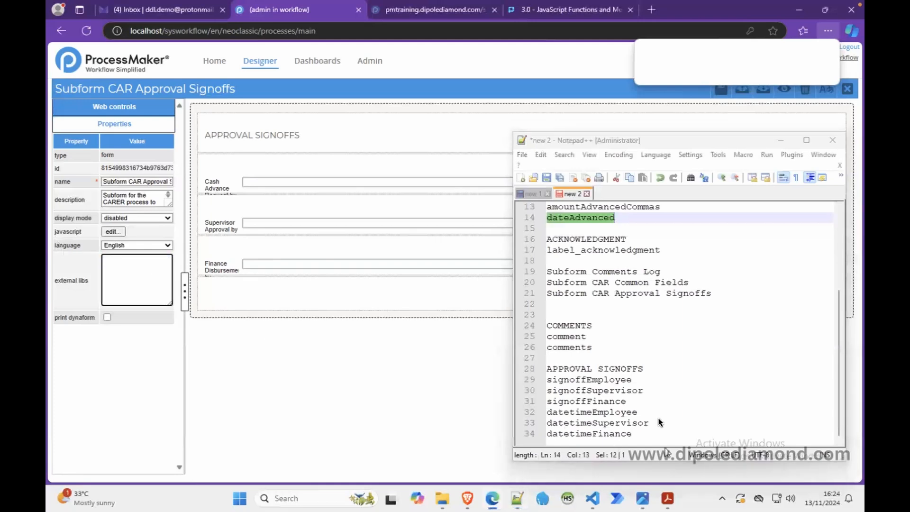
click(666, 432)
Step: Add blank lines below the acknowledgment text in the new 1 note and paste the library paths on line 20
click(532, 194)
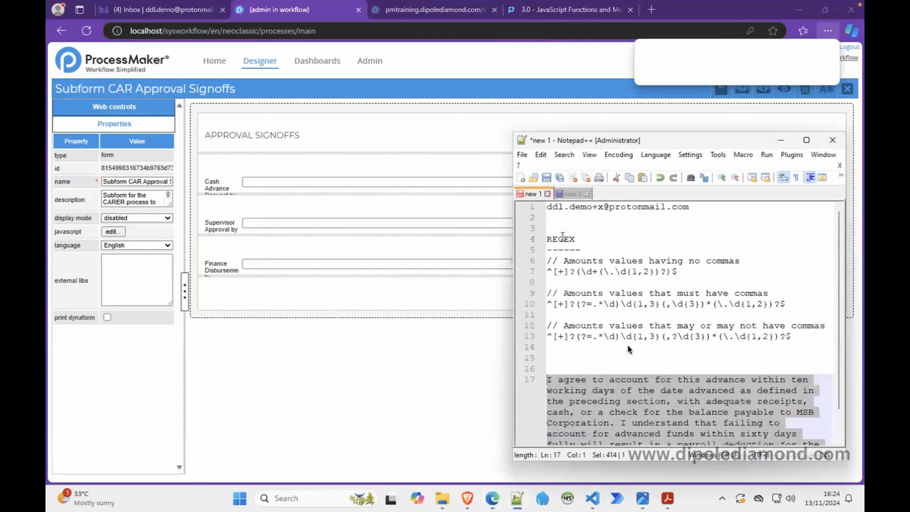
scroll(628, 426, down, 1)
click(779, 434)
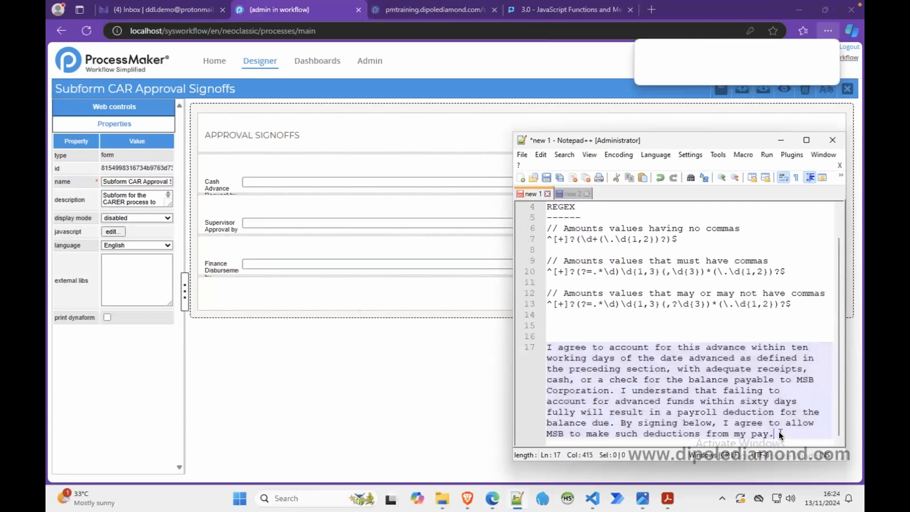
key(Return)
key(Return)
key(Return)
key(Return)
key(Return)
key(Return)
key(Return)
key(Return)
key(Return)
key(Return)
key(Return)
key(Return)
key(Return)
key(Return)
key(Return)
key(Return)
key(Return)
key(Return)
key(Return)
key(Return)
key(Return)
key(Return)
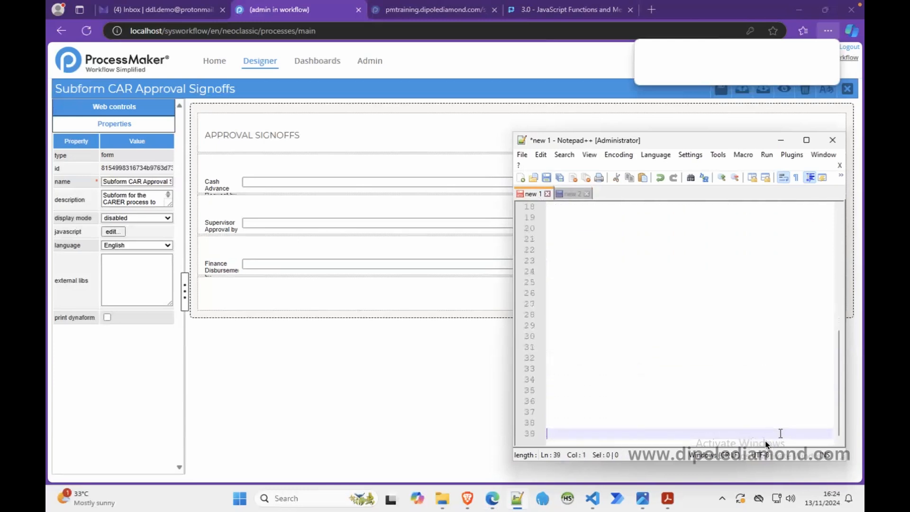
click(560, 231)
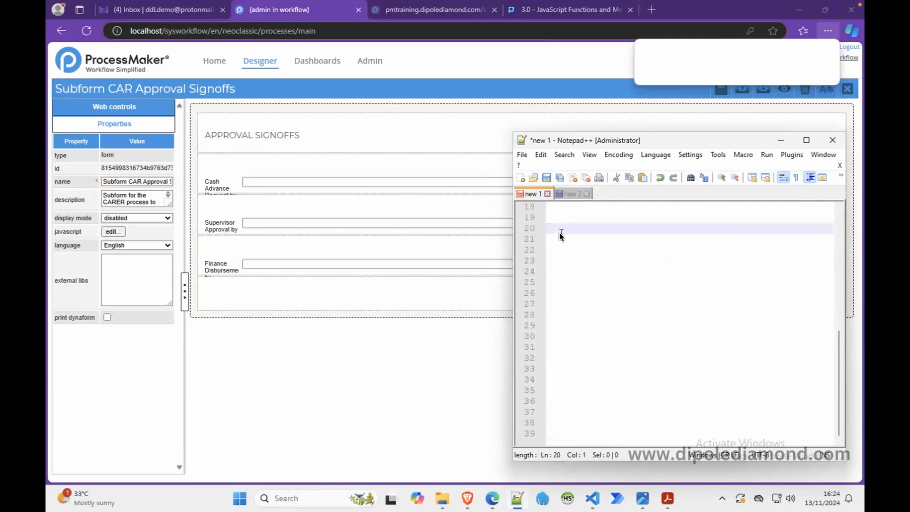
key(ctrl+v)
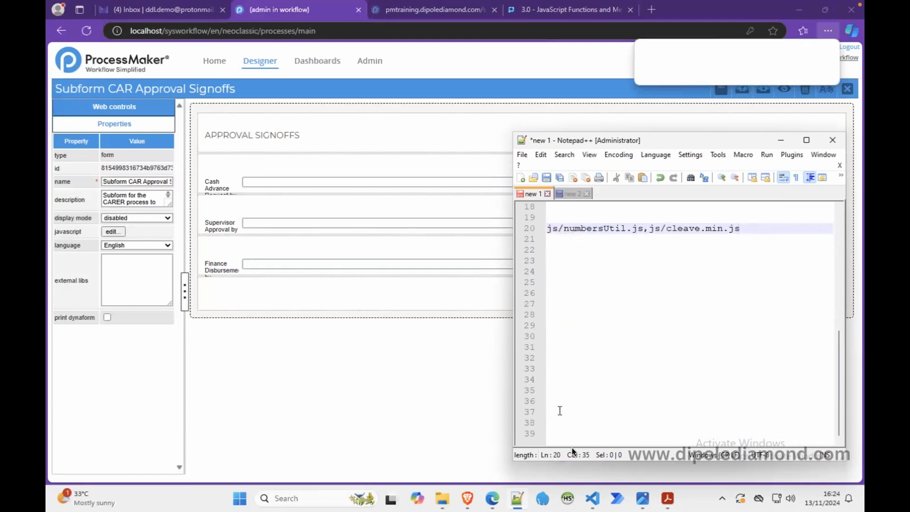
Step: Check the script file names in the js folder of public_html against the noted paths
mouse_move(441, 499)
click(486, 431)
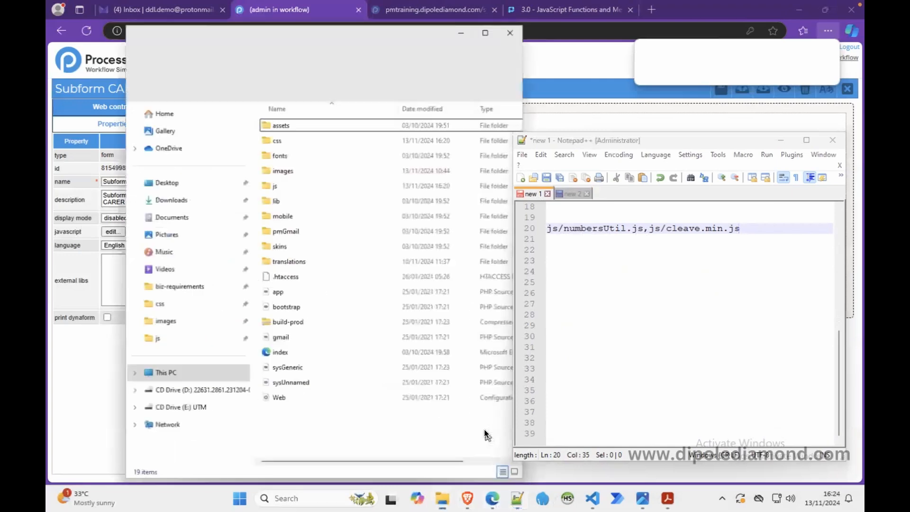
double_click(285, 176)
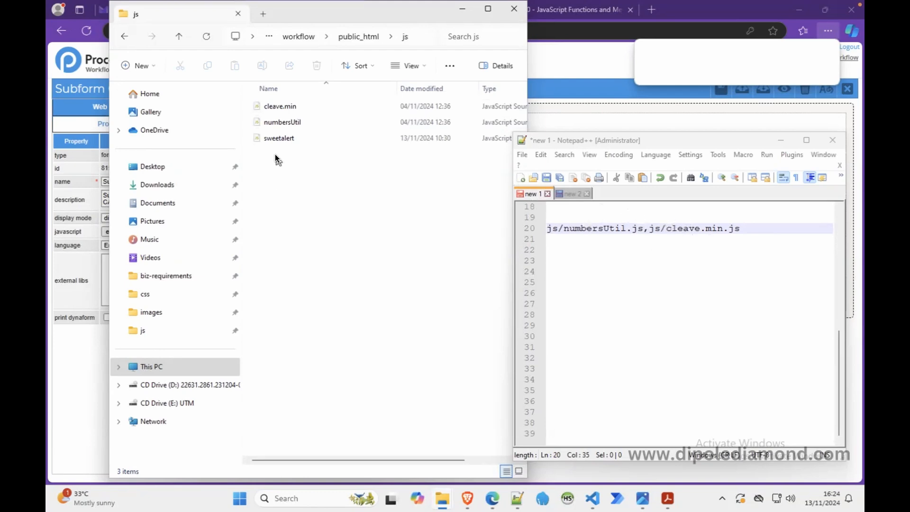
click(463, 10)
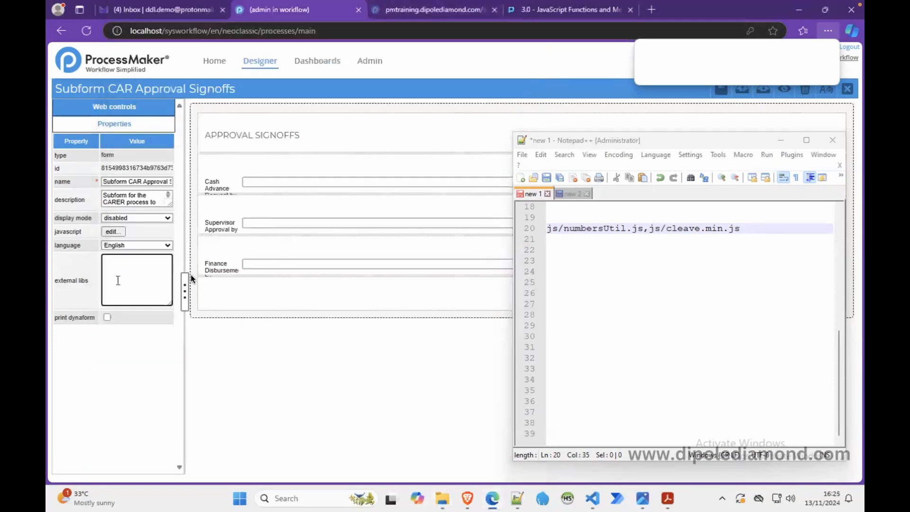
Step: Copy js/numbersUtil.js,js/cleave.min.js from the note into the subform's external libs and minimize Notepad++
drag(742, 229, 671, 229)
drag(534, 234, 522, 233)
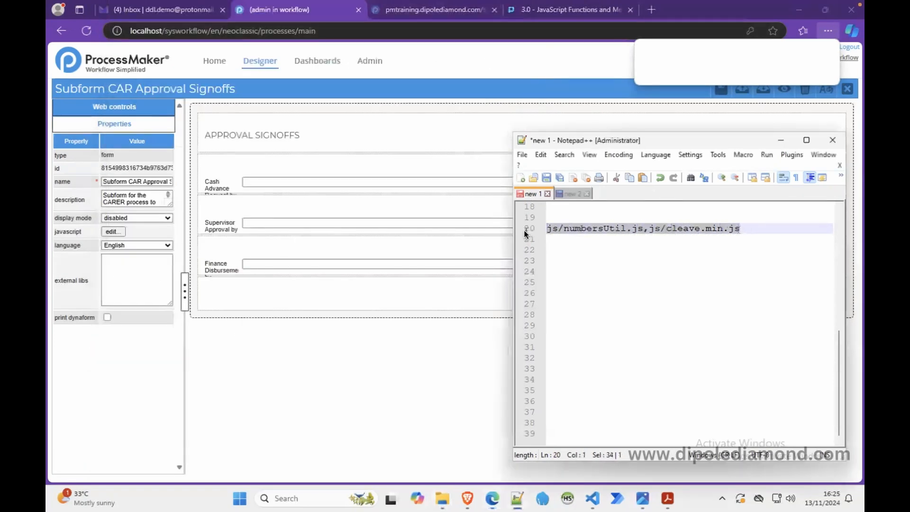
click(147, 277)
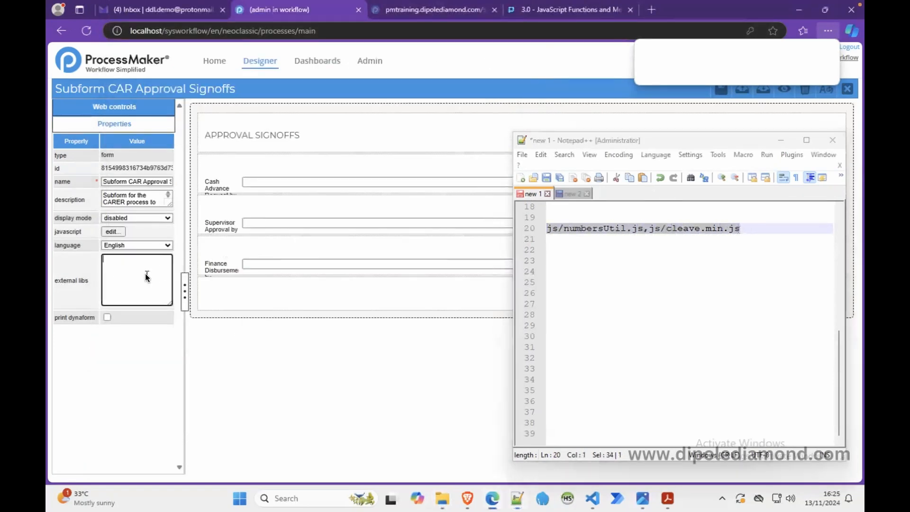
key(ctrl+v)
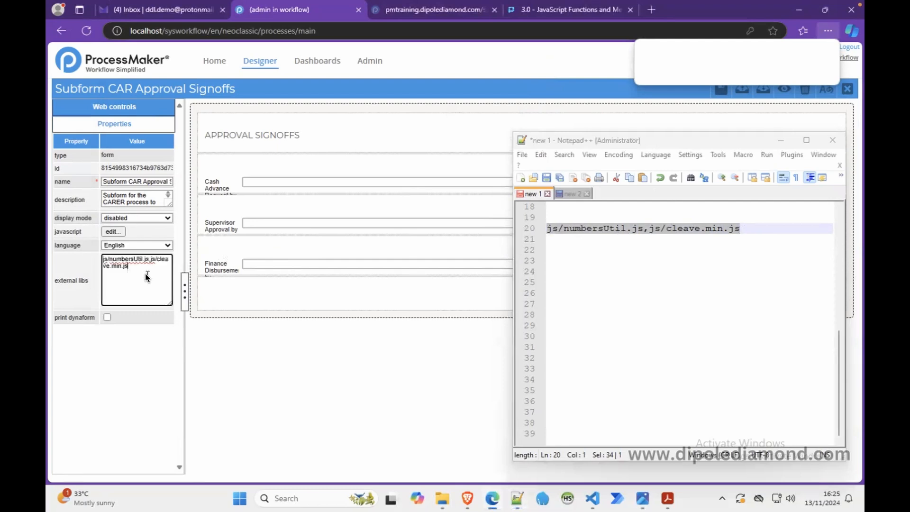
click(781, 140)
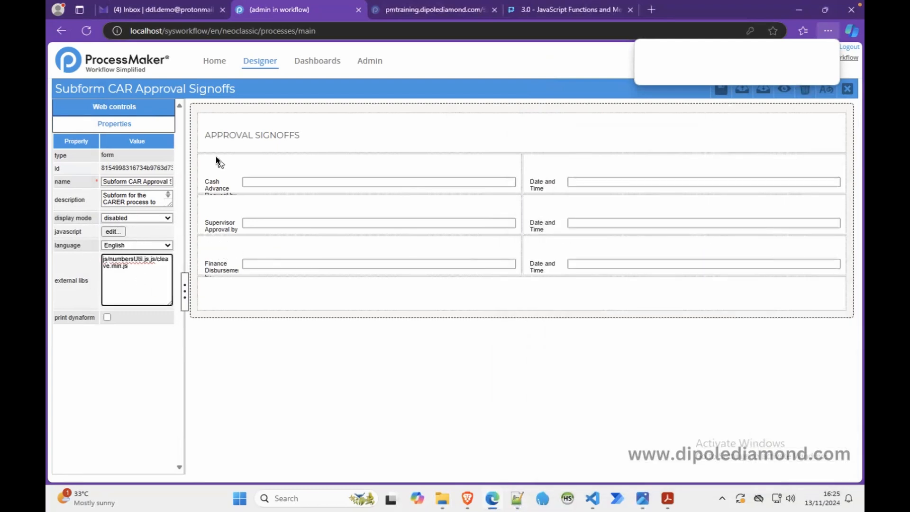
Step: Save the Subform CAR Approval Signoffs Dynaform and close it
click(130, 275)
click(721, 95)
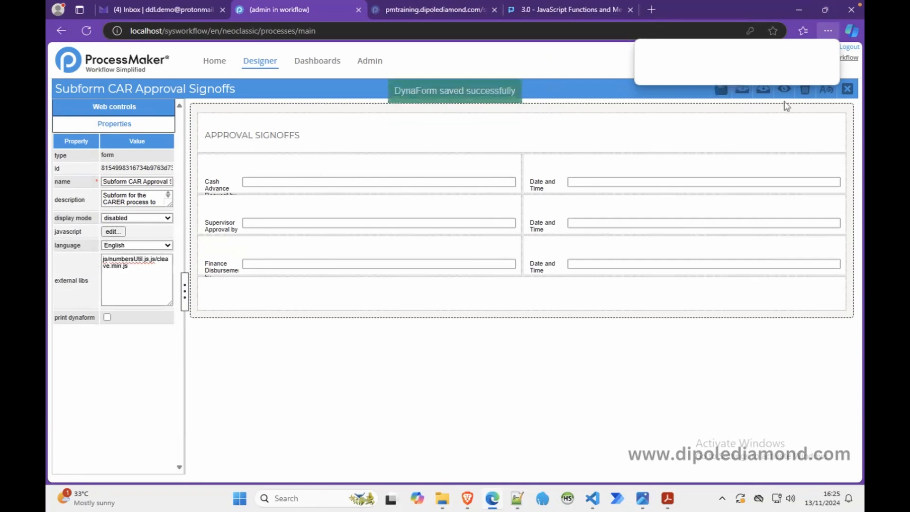
click(848, 90)
Step: Open the CAR Initiation Dynaform and inspect the external libs of its embedded approval signoffs subform
click(742, 188)
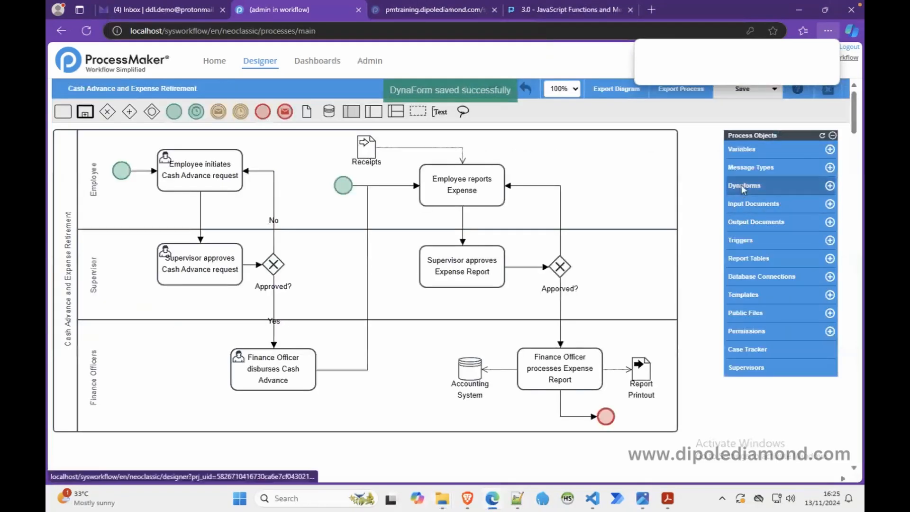
click(640, 219)
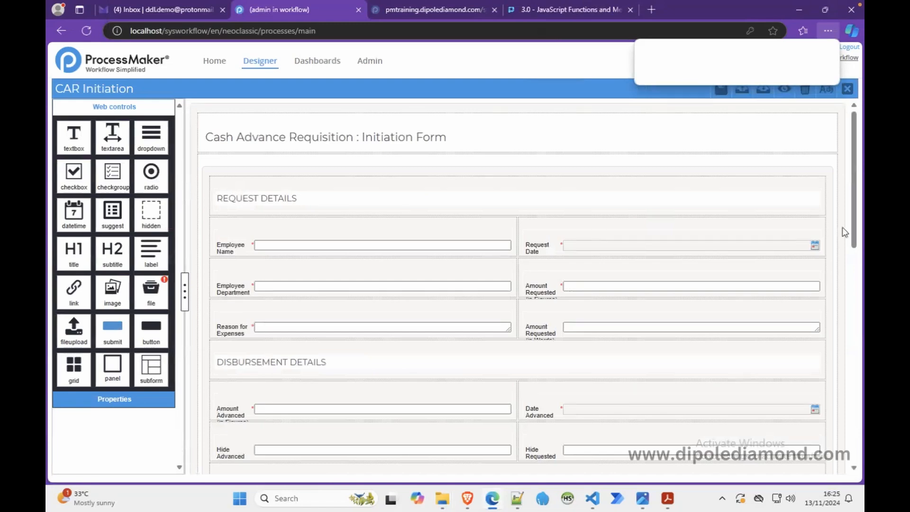
drag(856, 246, 858, 344)
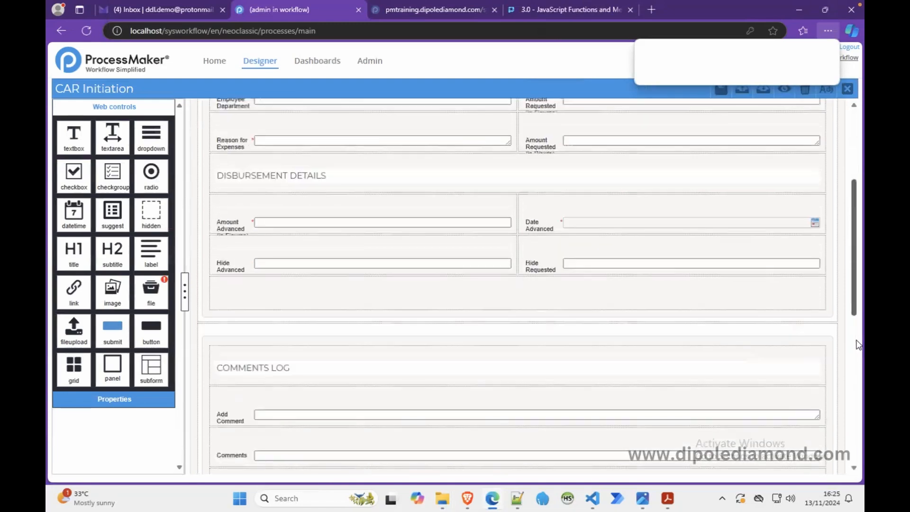
scroll(857, 343, down, 5)
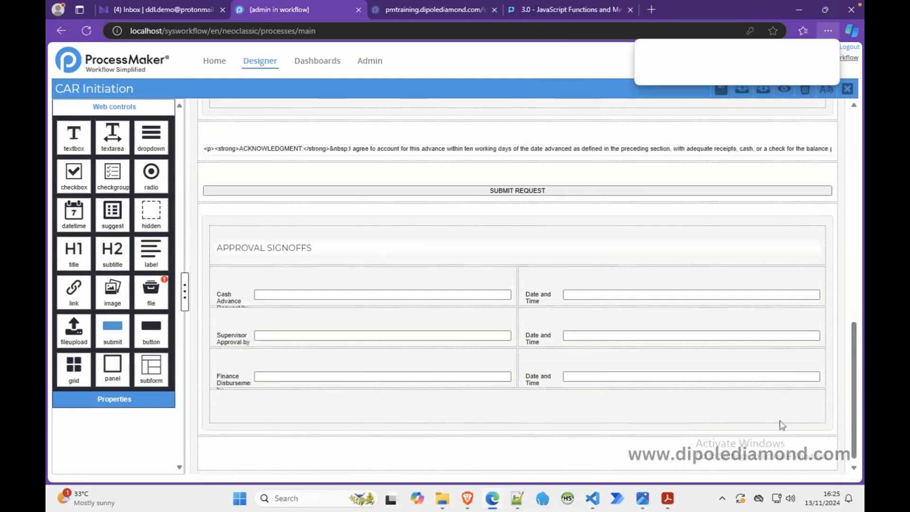
click(211, 223)
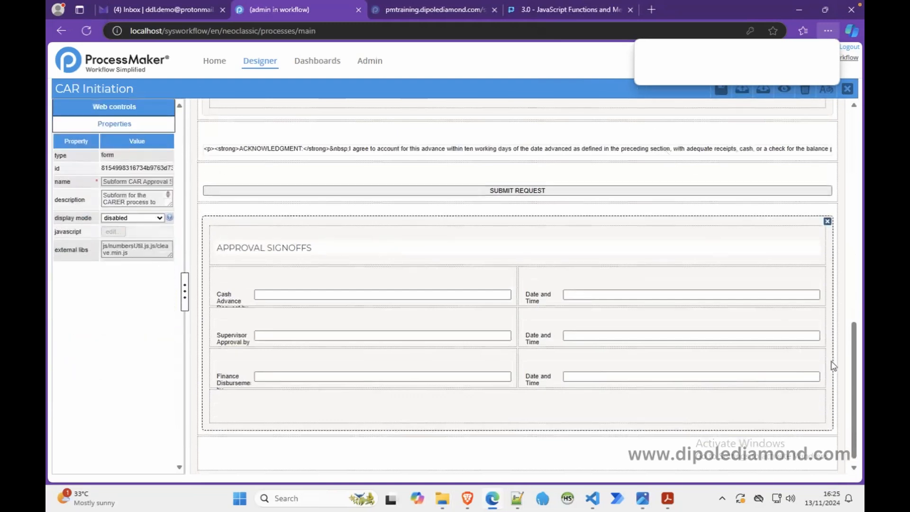
drag(855, 358, 806, 133)
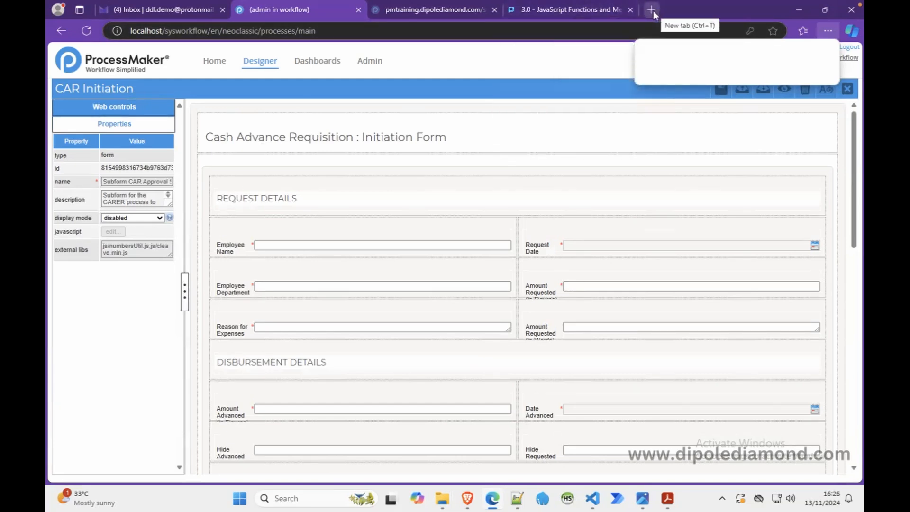
Step: Reopen the Cleave.js page from the browsing history and select the thousand-style code sample under Numeral formatting
click(827, 32)
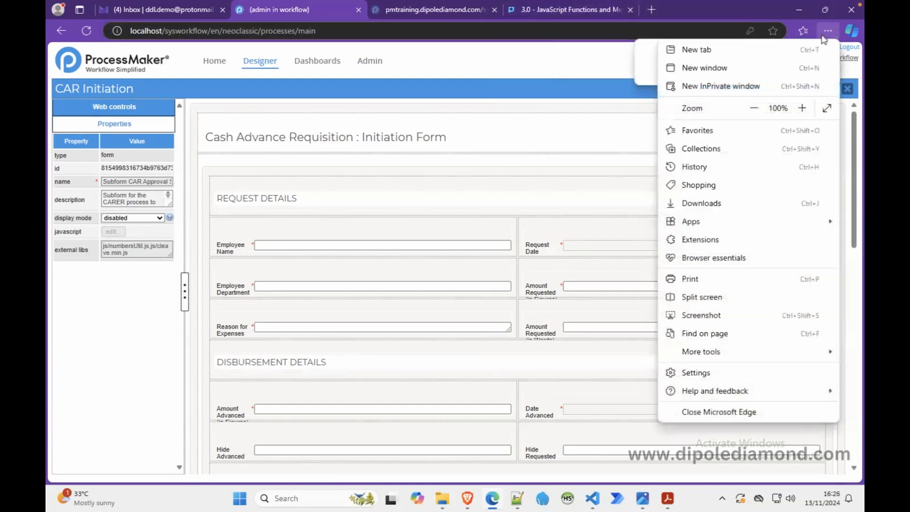
click(709, 168)
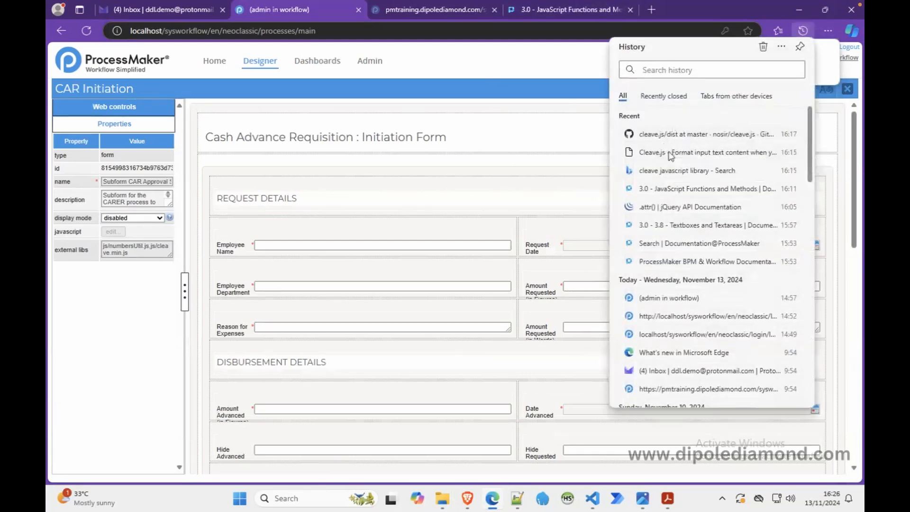
click(670, 153)
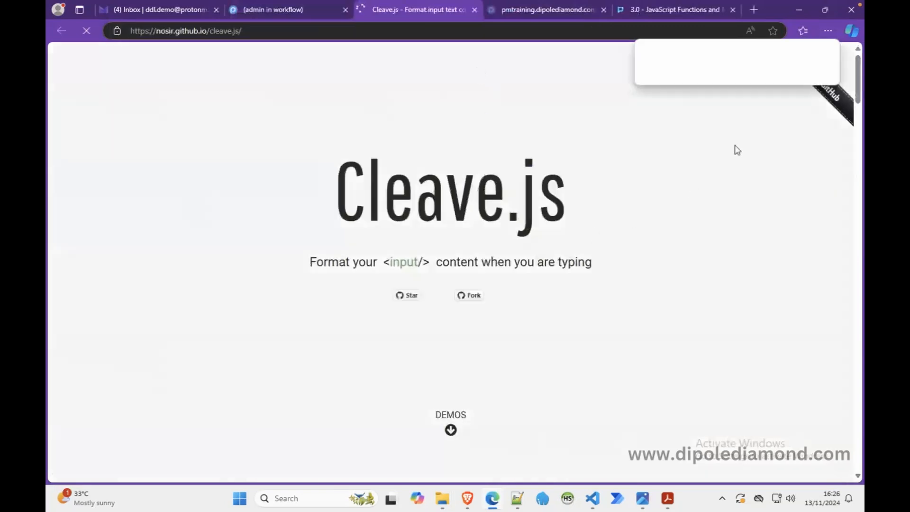
drag(857, 81, 843, 297)
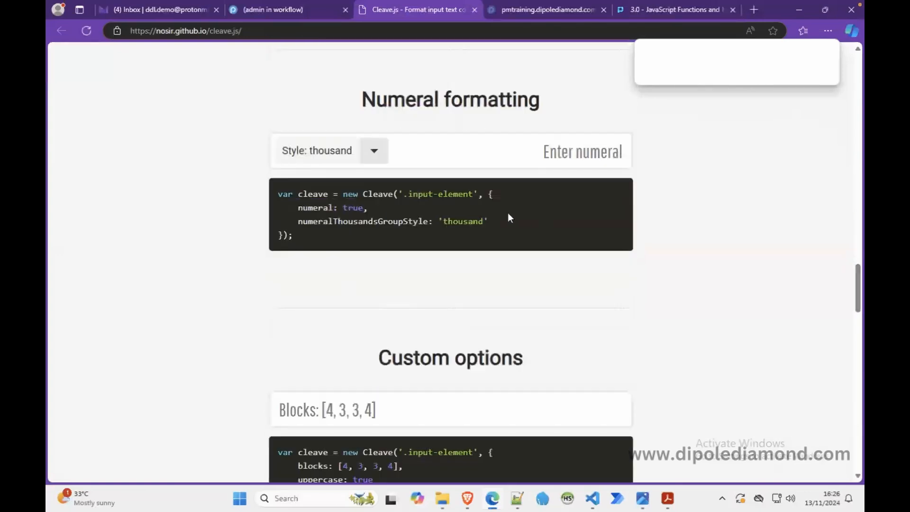
click(455, 158)
drag(299, 240, 281, 195)
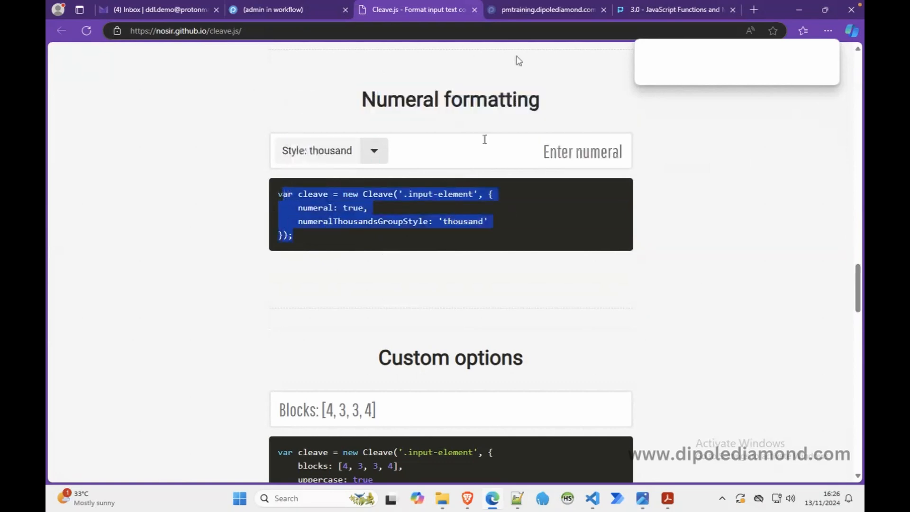
Step: Return to ProcessMaker, open the CAR Initiation form's JavaScript for editing and add blank space above the on-ready event handler
click(272, 10)
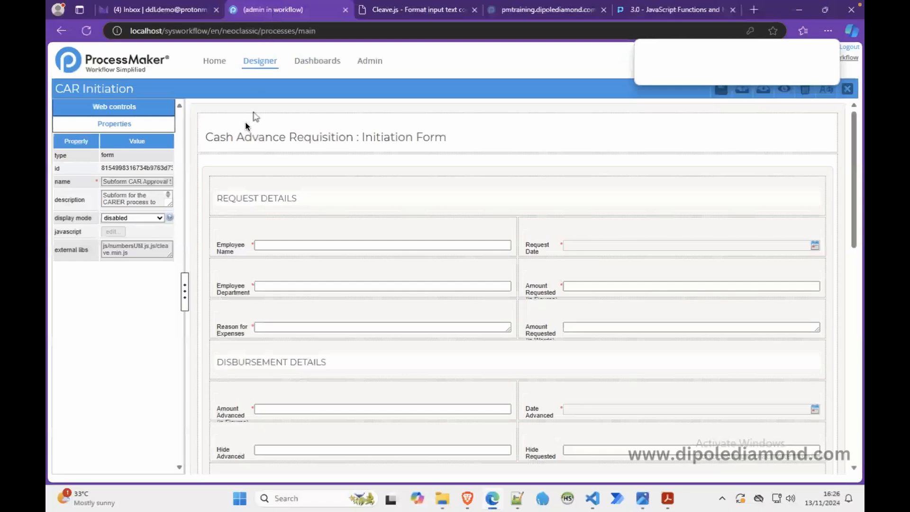
click(191, 194)
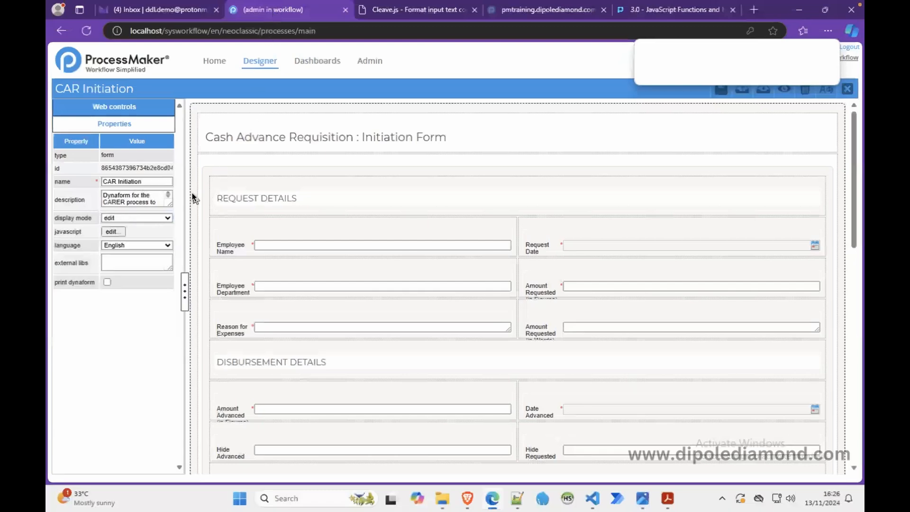
click(113, 232)
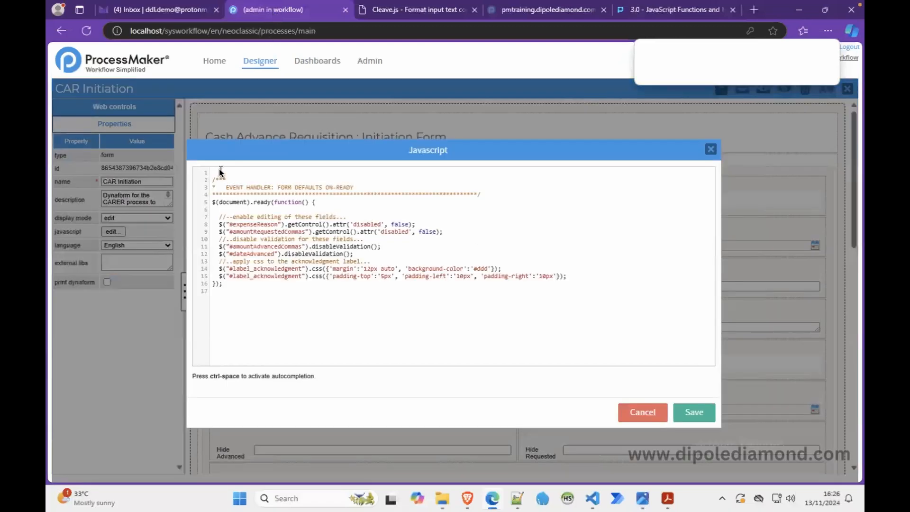
key(Return)
key(Return)
key(Return)
key(Return)
key(Return)
key(Return)
key(Return)
key(Return)
key(Return)
key(Return)
key(Return)
key(Return)
key(Return)
key(Return)
key(Return)
key(Return)
key(Return)
key(Return)
key(Return)
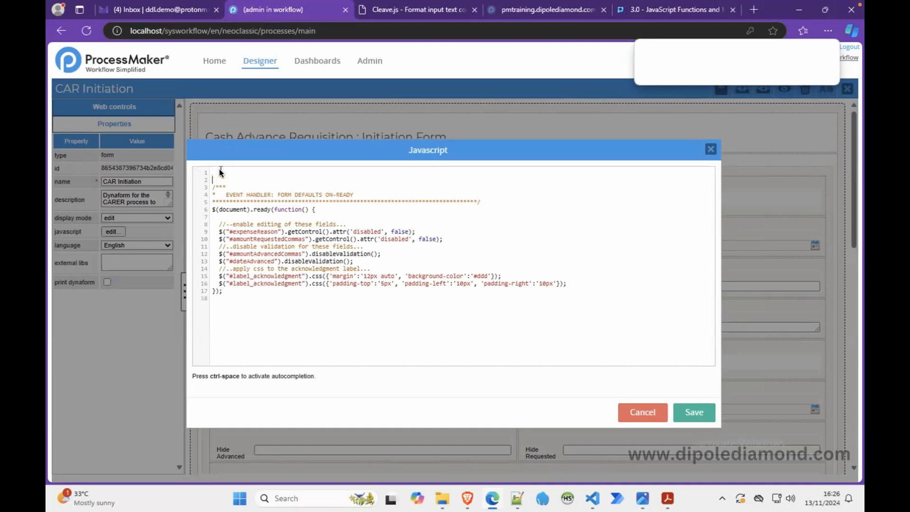
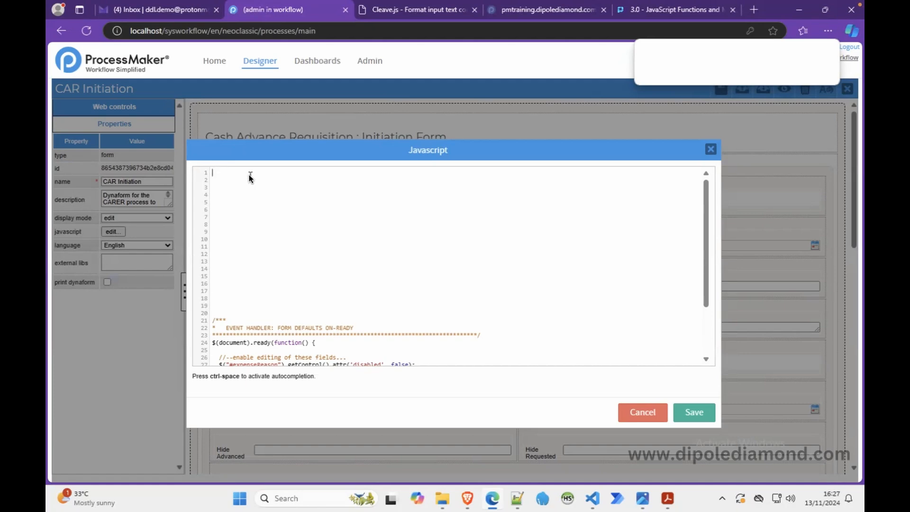
Step: Copy the numeral-formatting thousand-style code snippet from the Cleave.js documentation page and return to the form designer
click(420, 17)
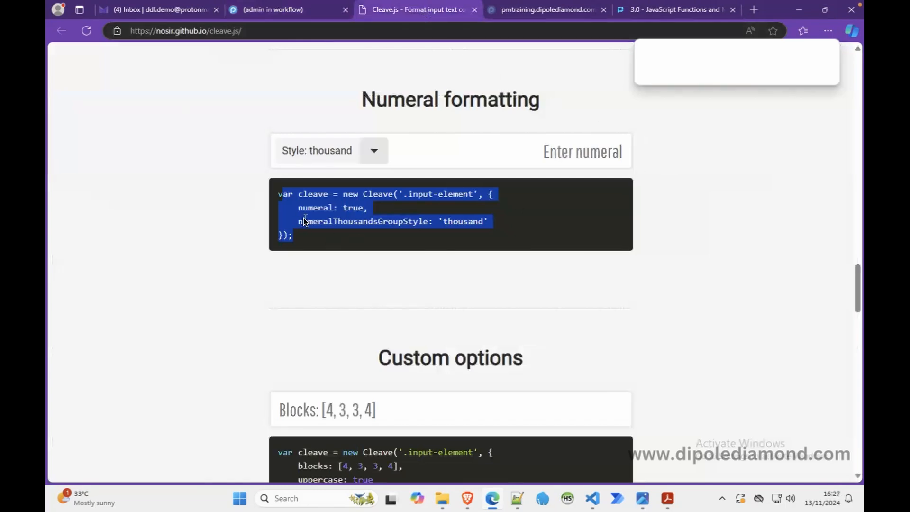
click(333, 234)
drag(294, 240, 279, 197)
right_click(291, 199)
click(315, 211)
click(283, 13)
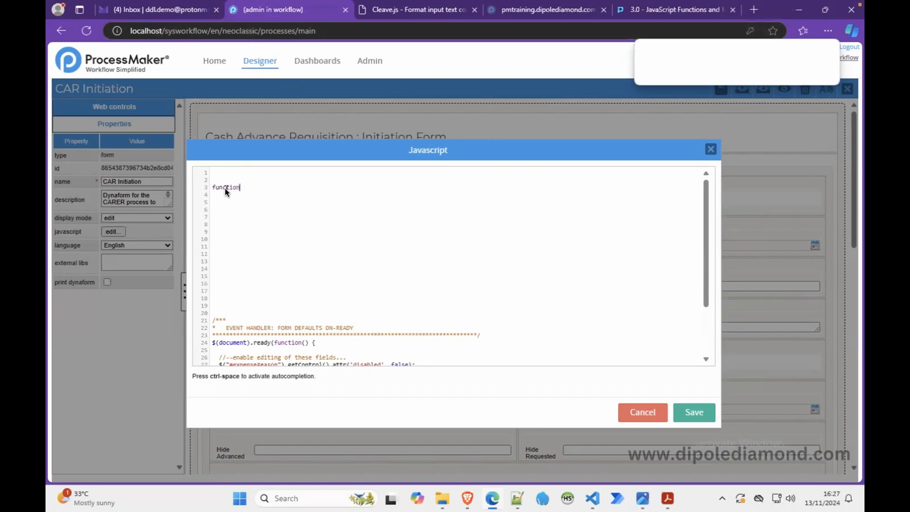
Step: Declare an empty function named cleaveThousandeparator() at the top of the form's JavaScript
text(cleaveThousandeparator())
key(Return)
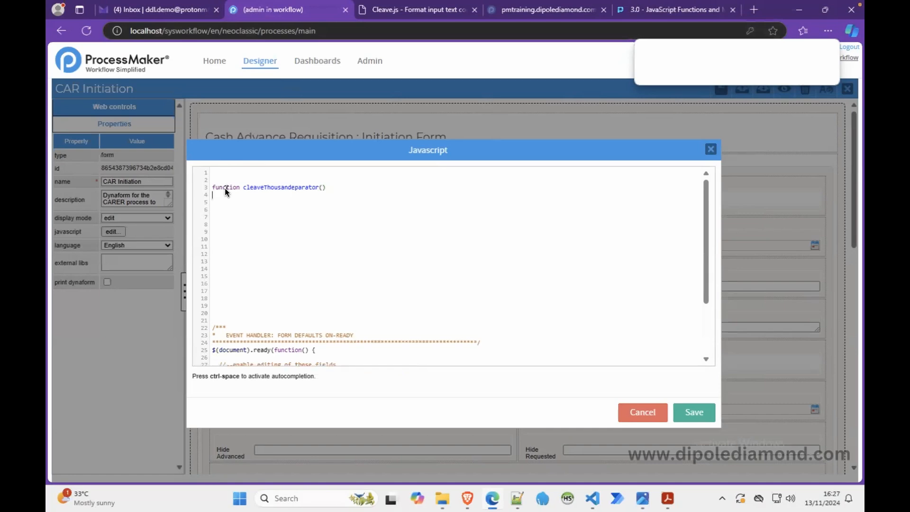
text({)
key(Return)
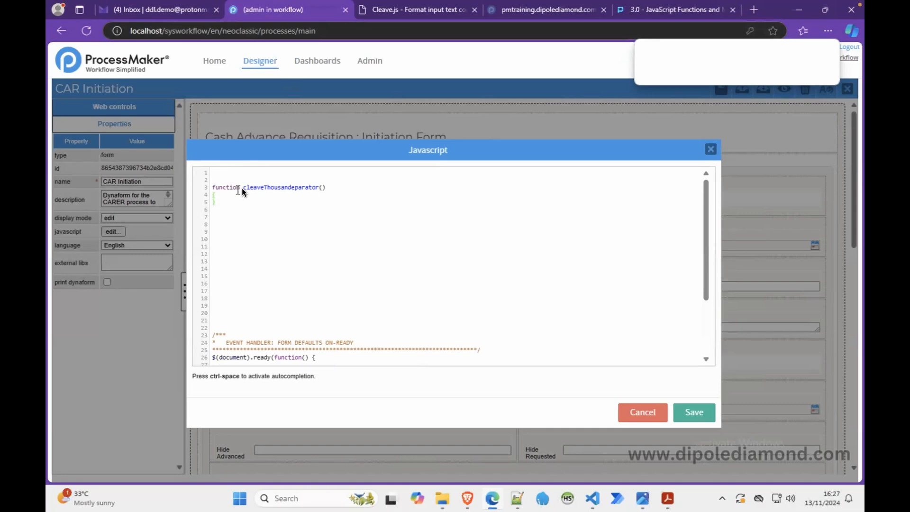
key(Return)
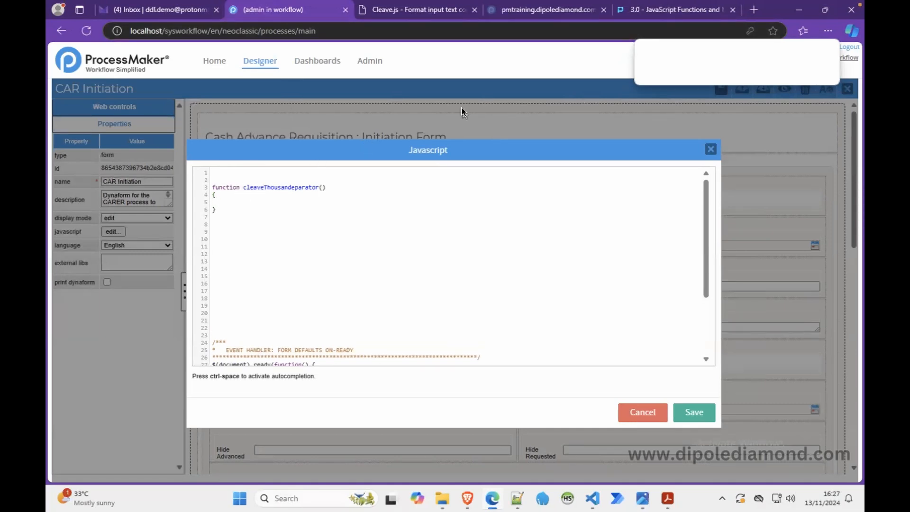
Step: Paste the copied Cleave snippet inside the cleaveThousandeparator function body
click(436, 14)
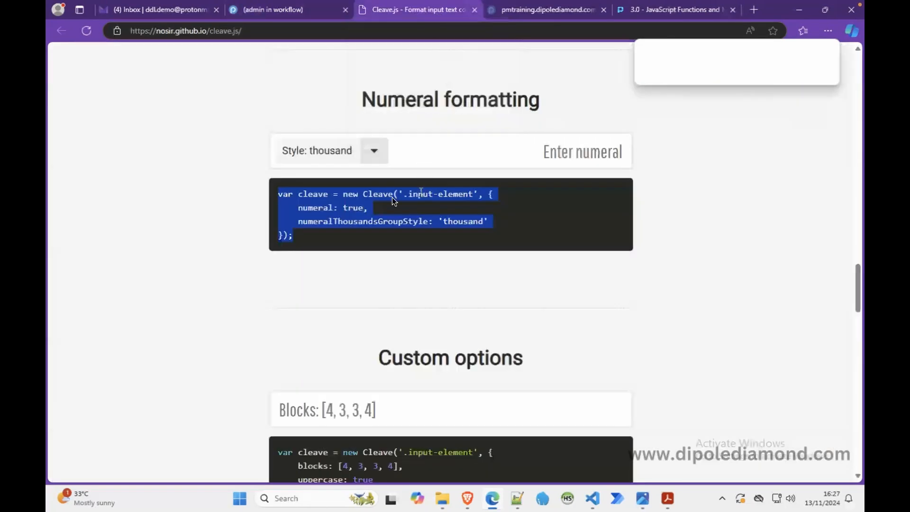
click(284, 12)
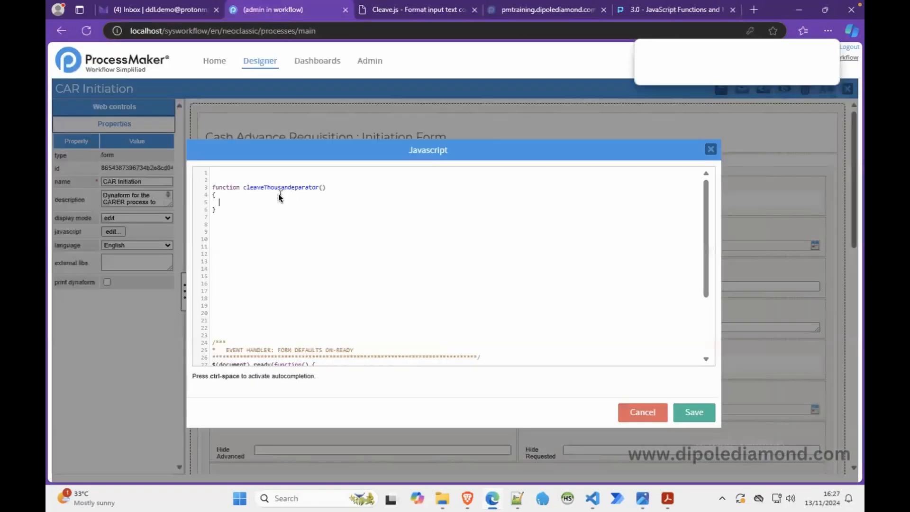
key(ctrl+v)
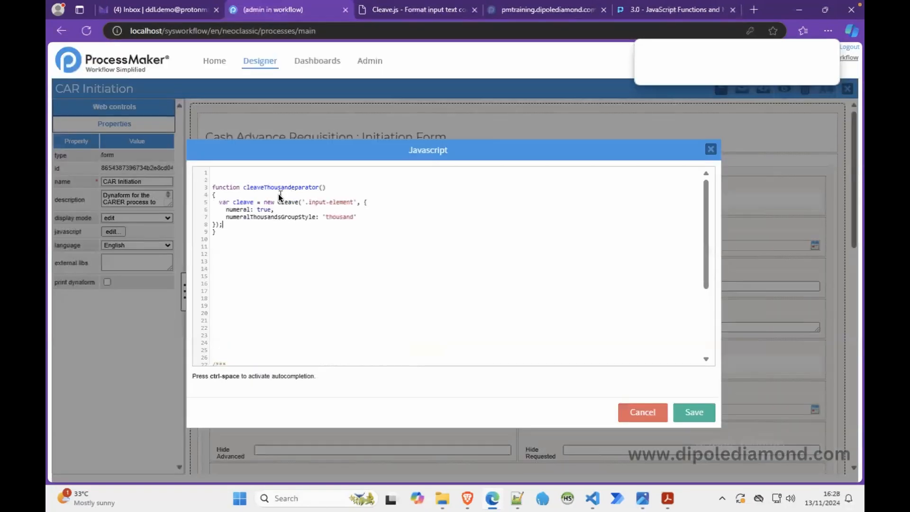
Step: Remove the "var cleave =" assignment so the function simply calls new Cleave
click(219, 201)
drag(264, 205, 220, 203)
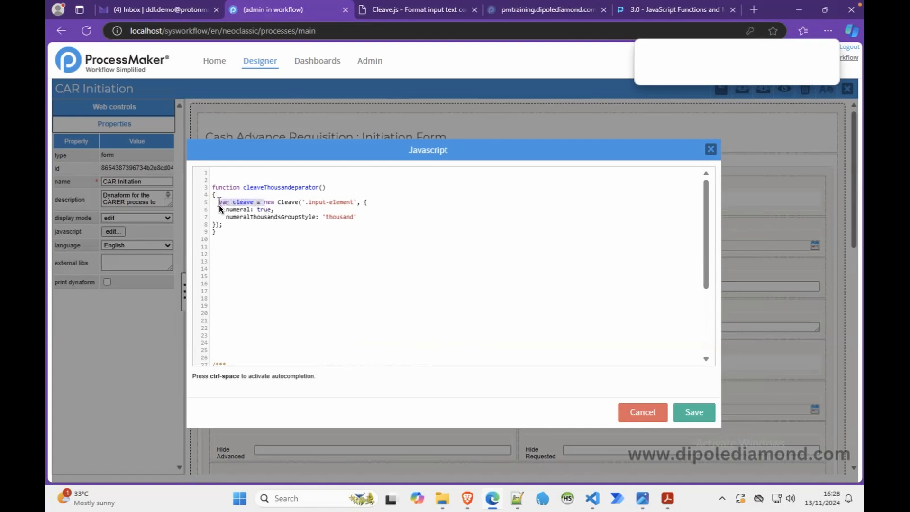
key(BackSpace)
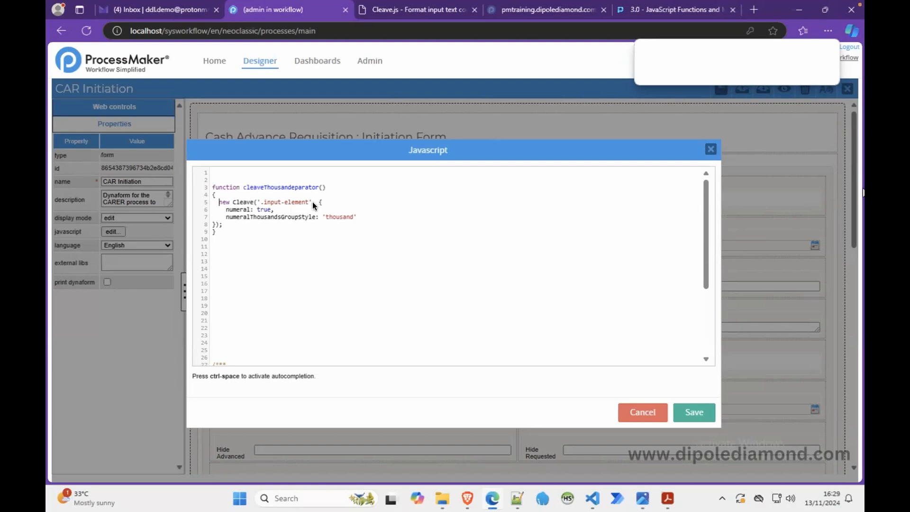
Step: Replace '.input-element' with fieldId and add fieldId as the function's parameter
drag(311, 204, 297, 204)
drag(297, 204, 260, 203)
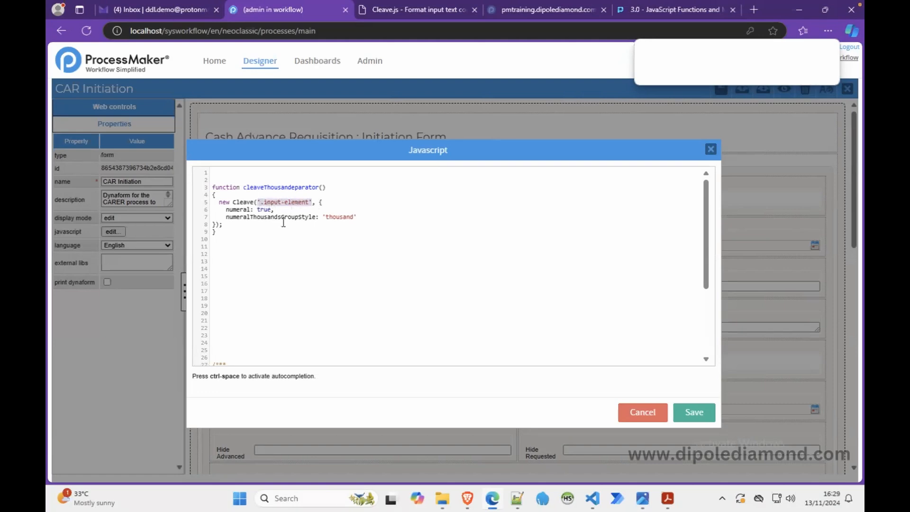
text(fieldId)
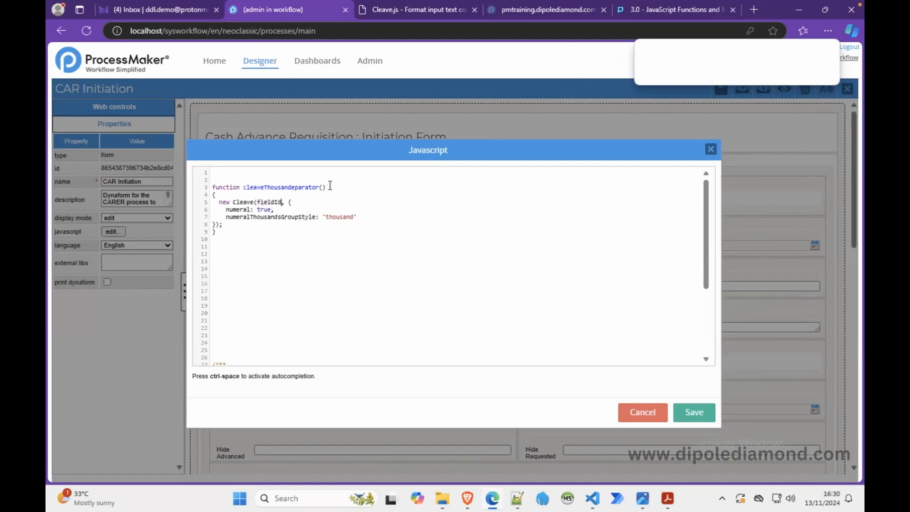
double_click(274, 202)
click(324, 187)
key(ctrl+v)
Step: Indent the Cleave call's closing line and copy the cleaveThousandeparator(fieldId) signature
drag(368, 219, 211, 226)
click(212, 226)
click(262, 245)
drag(245, 189, 357, 186)
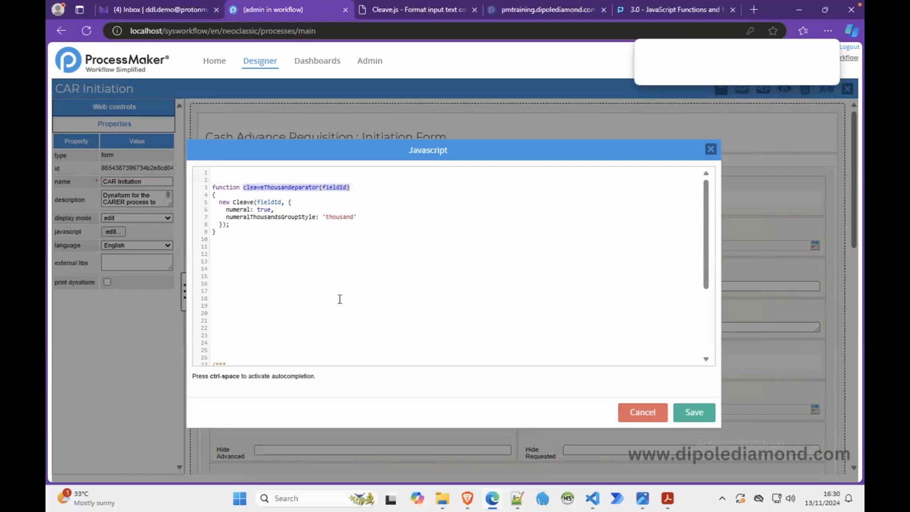
Step: Add the comment "//..apply cleave to the ammount requested field..." at the start of the document-ready handler
scroll(340, 300, down, 5)
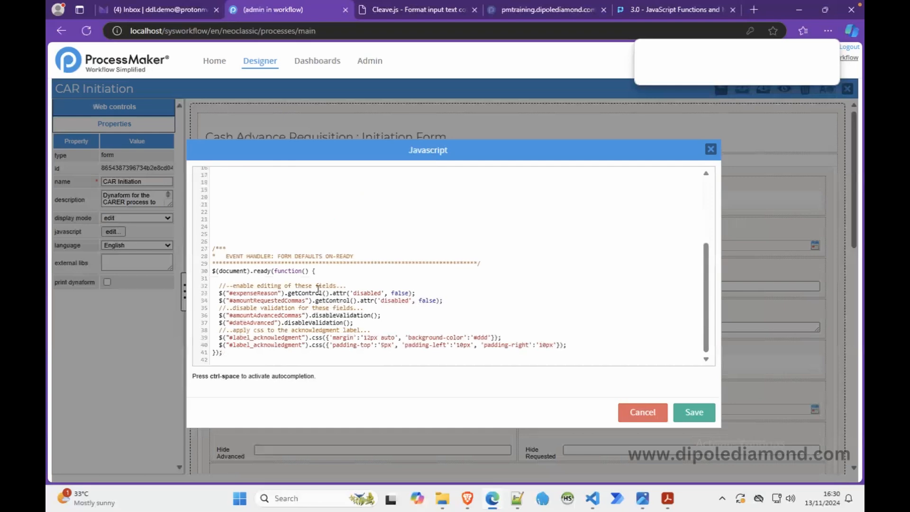
key(Return)
text(//)
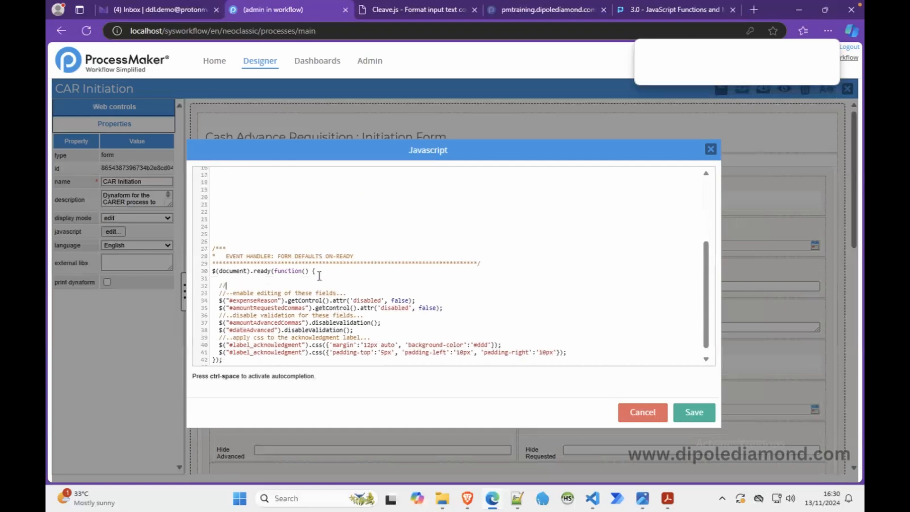
text(..apply cleave)
text( to the )
text(amn)
text(ount a)
key(BackSpace)
text(requested field...)
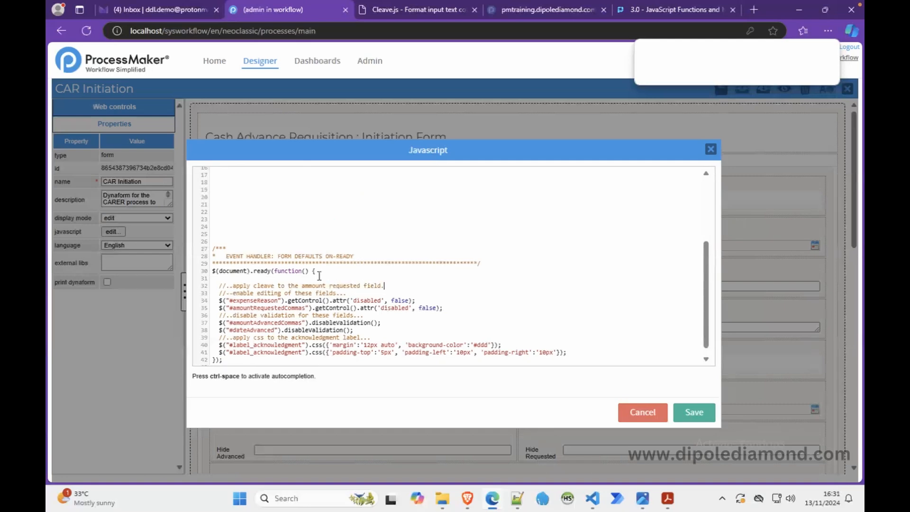
Step: Insert a commented-out cleaveThousandeparator(fieldId); call below the comment and save the script
key(Return)
key(ctrl+v)
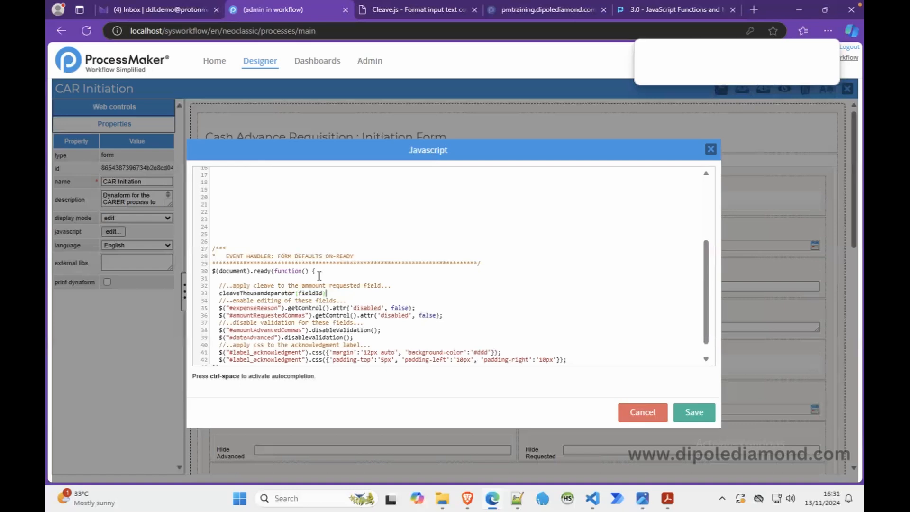
text(;)
text(//)
click(693, 412)
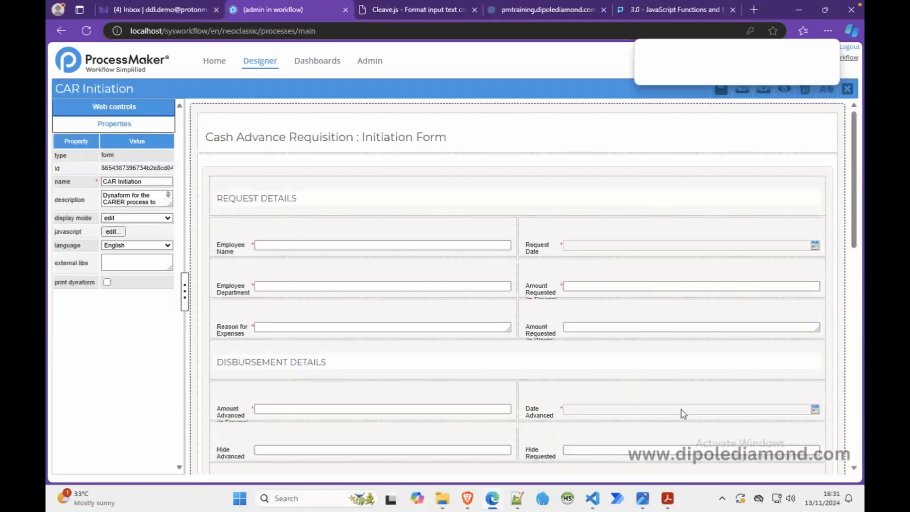
Step: Preview the form and copy the Amount Requested (in Figures) input's id from the browser's element inspector
click(785, 91)
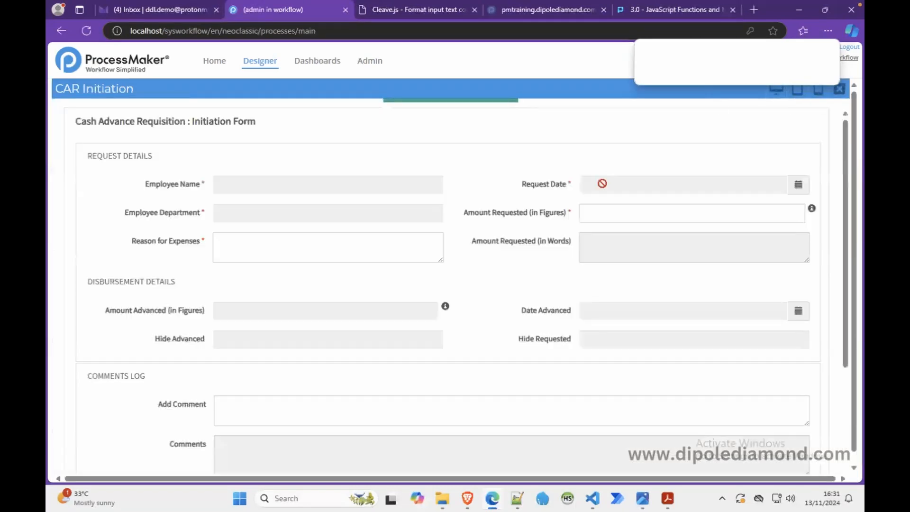
right_click(581, 212)
click(637, 410)
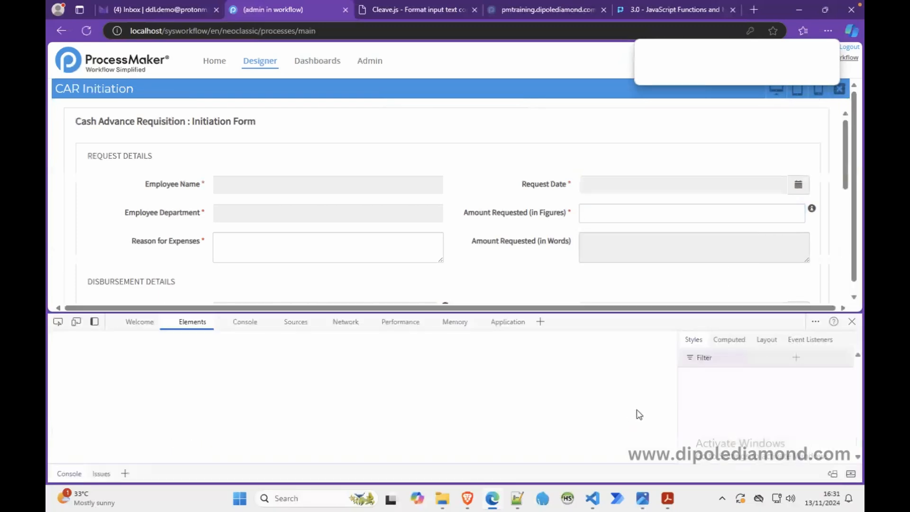
click(58, 321)
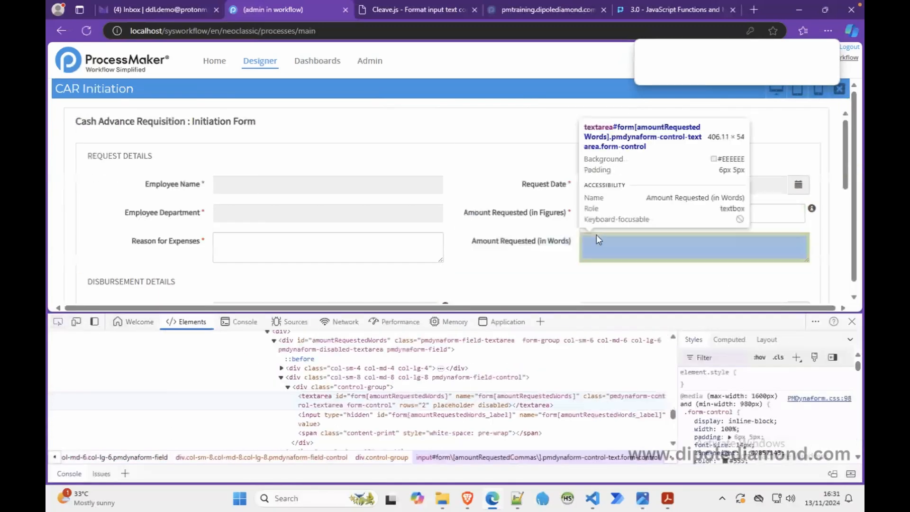
click(630, 214)
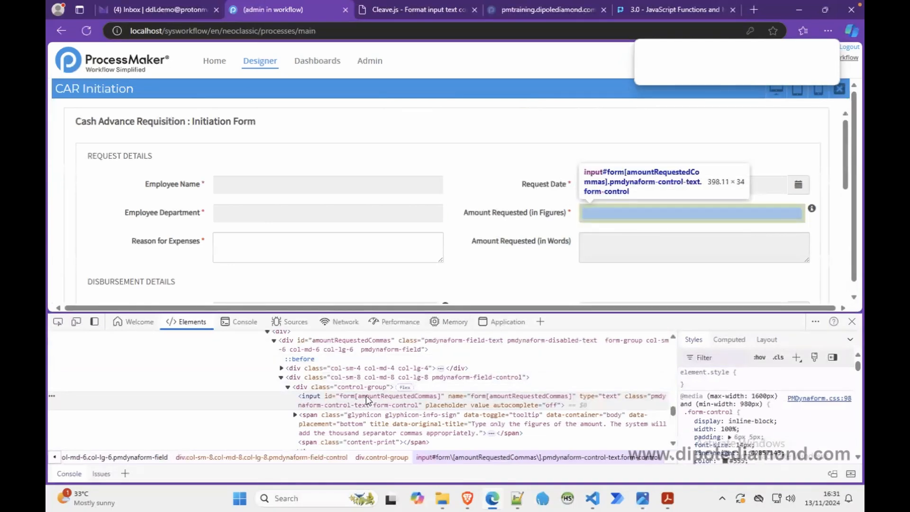
double_click(367, 397)
key(ctrl+c)
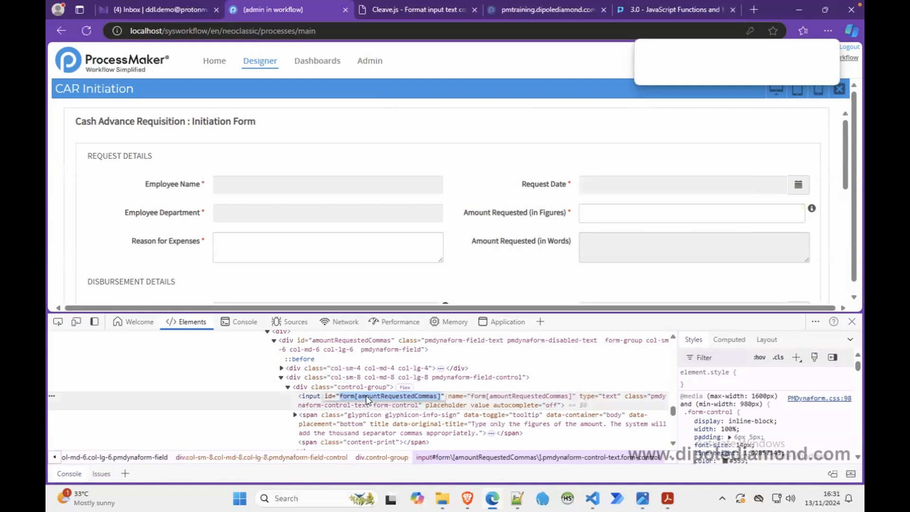
right_click(366, 397)
click(426, 288)
click(851, 321)
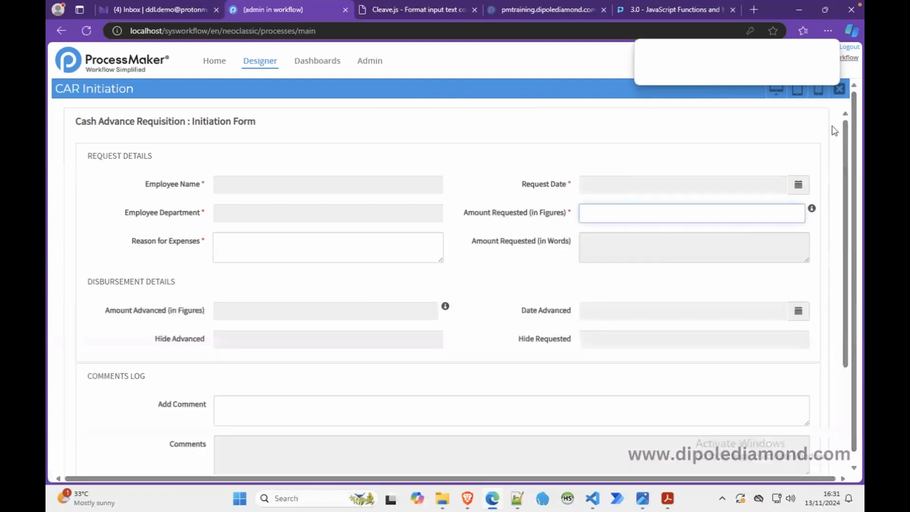
Step: Close the preview, reopen the form JavaScript, and uncomment the cleaveThousandeparator call
click(840, 93)
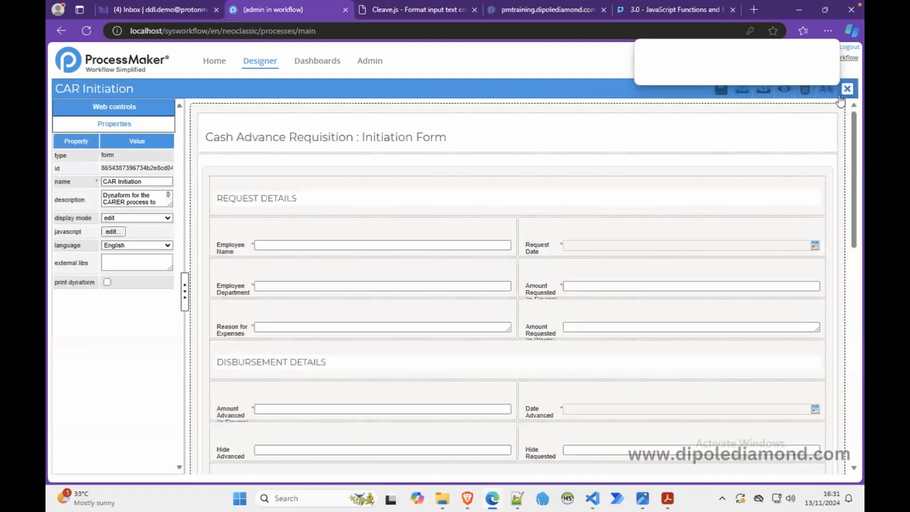
click(114, 232)
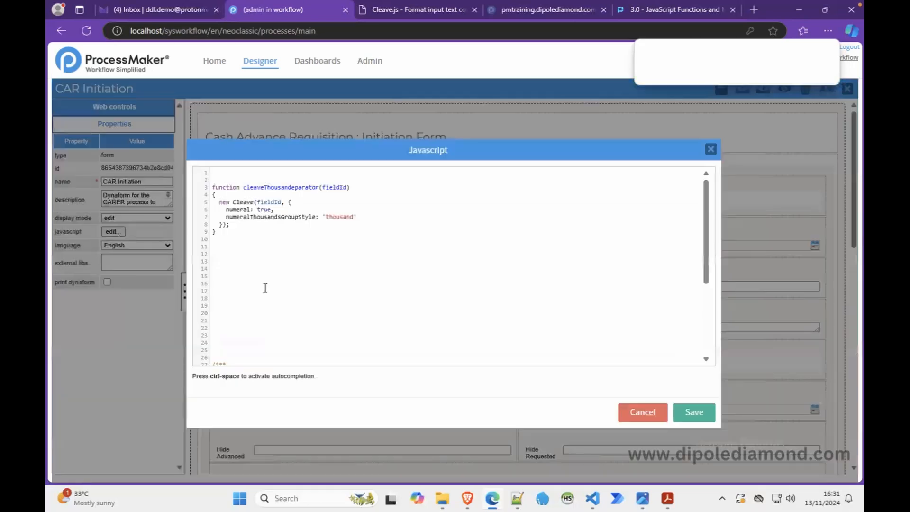
scroll(265, 288, down, 5)
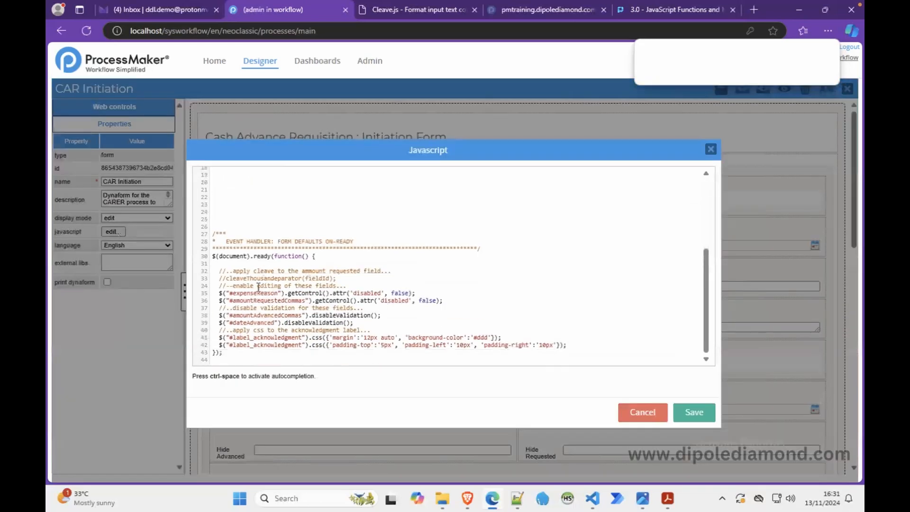
click(227, 278)
key(BackSpace)
key(BackSpace)
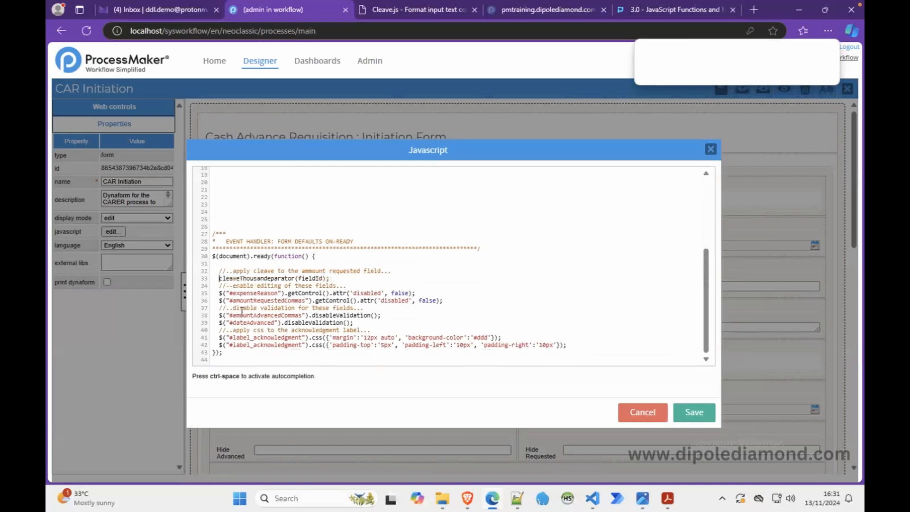
Step: Replace the fieldId argument with the quoted id "form[amountRequestedCommas]"
double_click(315, 279)
key(BackSpace)
text(")
key(ctrl+v)
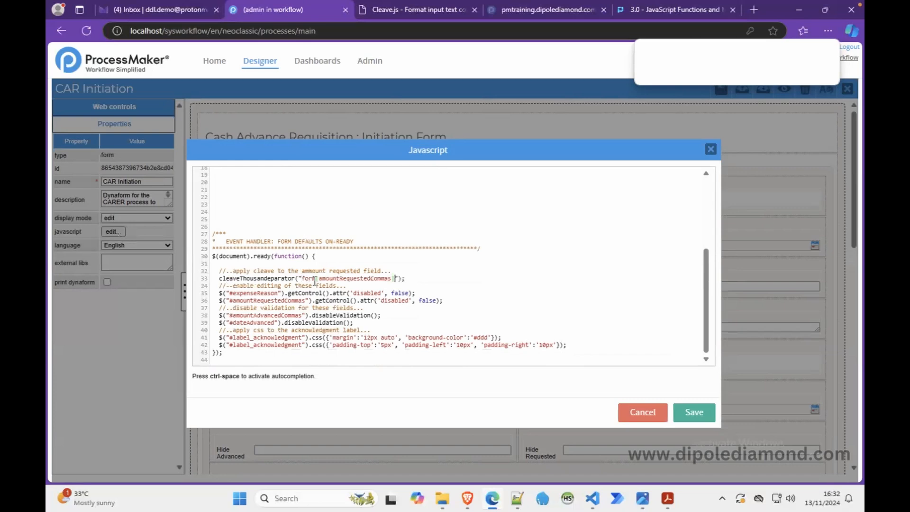
Step: Escape both square brackets in the id with backslashes and save the script
click(387, 256)
click(319, 278)
text(\\)
click(397, 278)
text(\\)
click(439, 259)
click(695, 411)
Step: Preview the form, open the browser developer tools, refresh the preview frame and examine the console errors
click(784, 91)
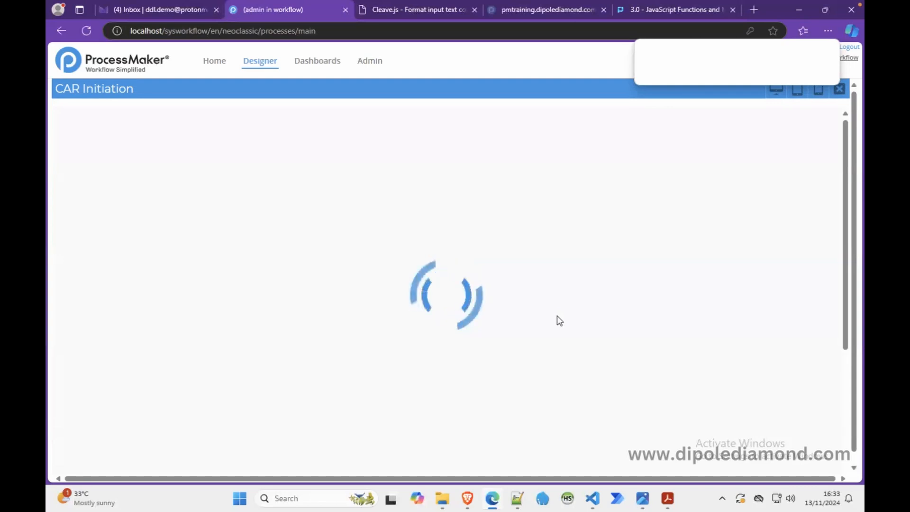
right_click(611, 315)
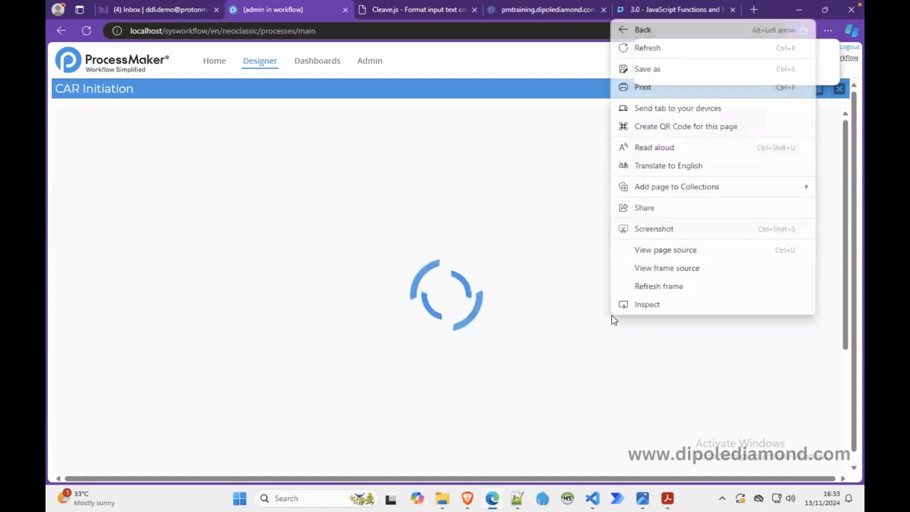
click(641, 308)
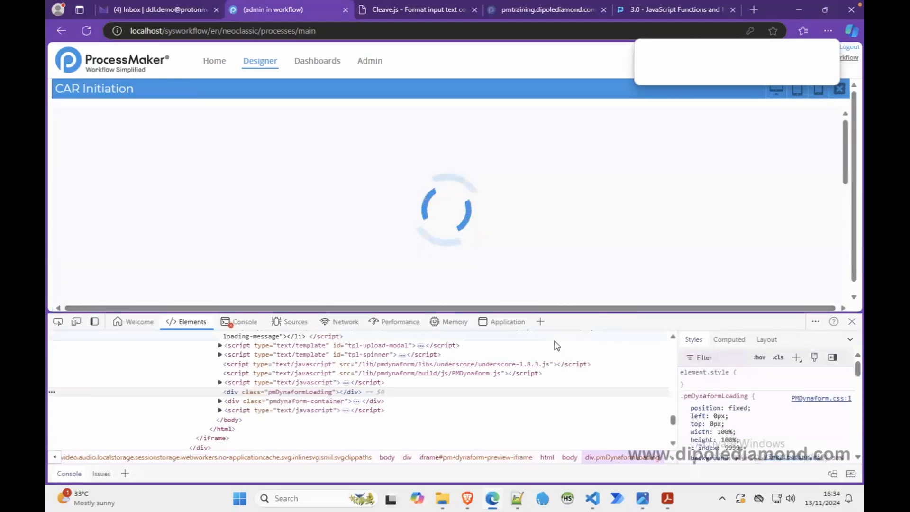
click(247, 323)
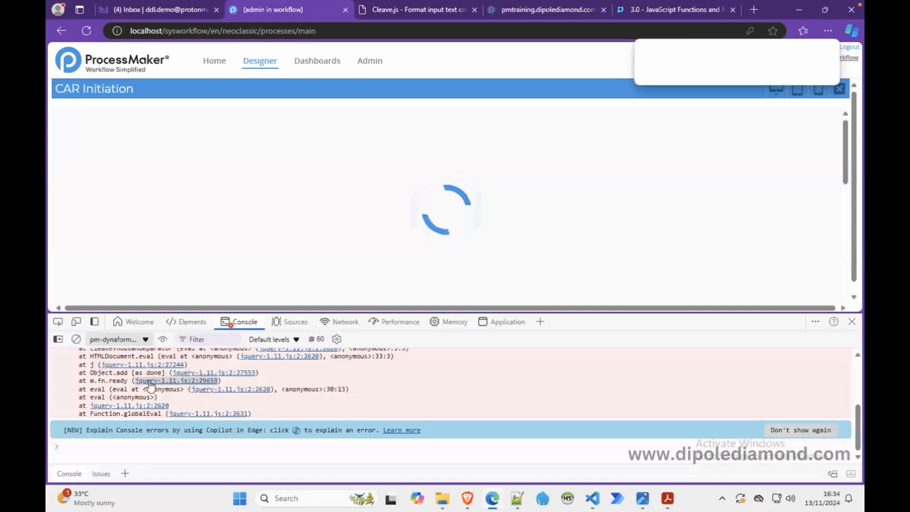
click(76, 339)
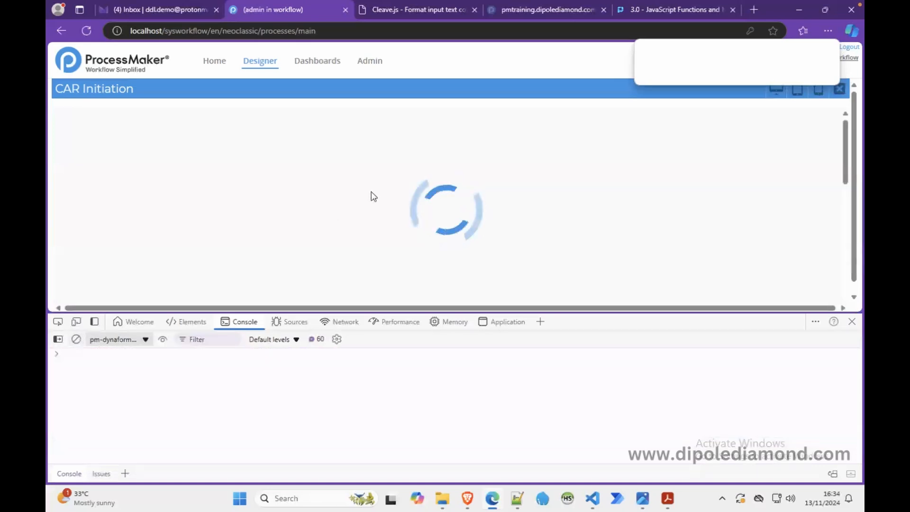
right_click(350, 186)
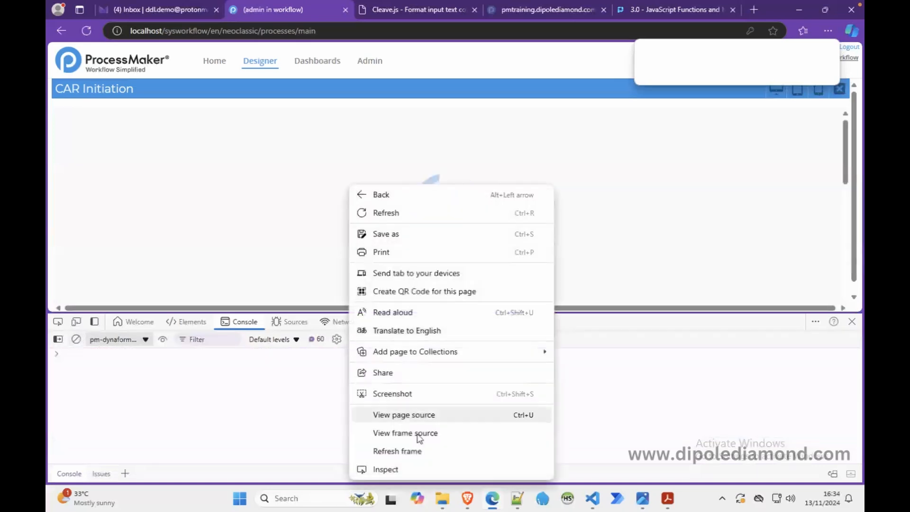
click(397, 451)
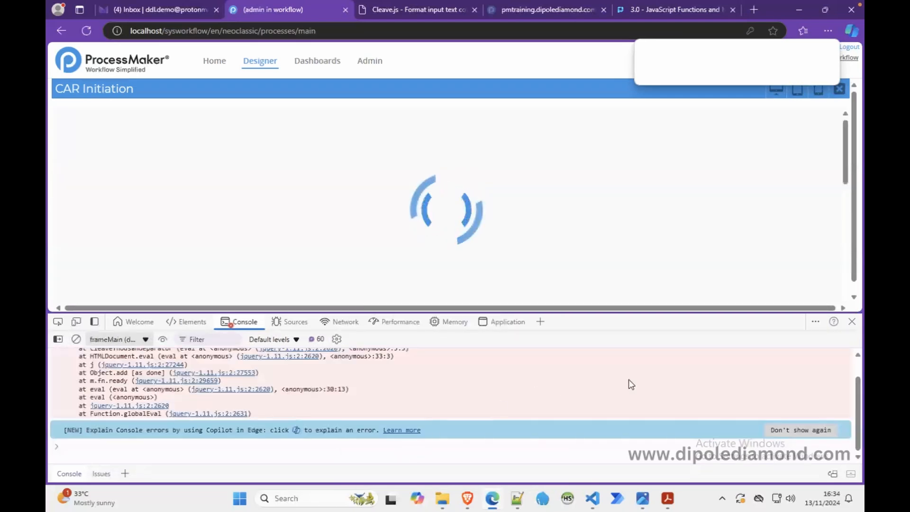
scroll(628, 379, up, 1)
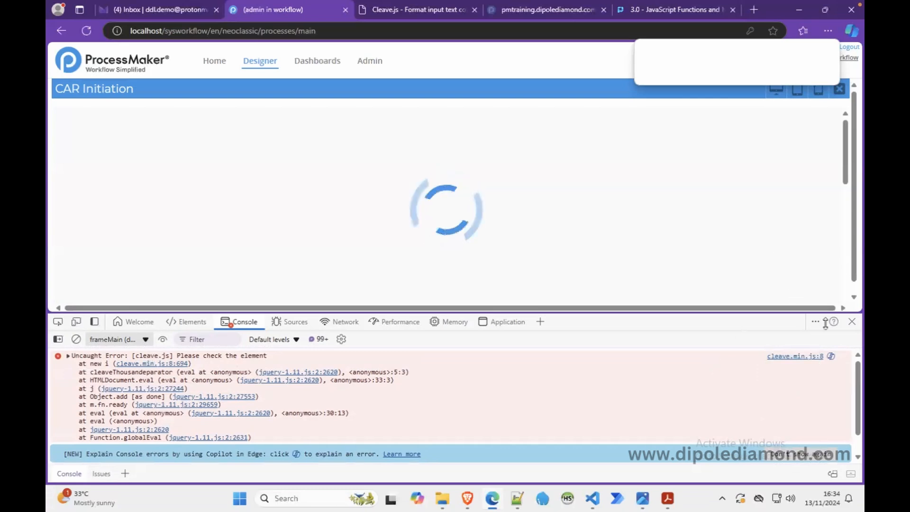
click(851, 322)
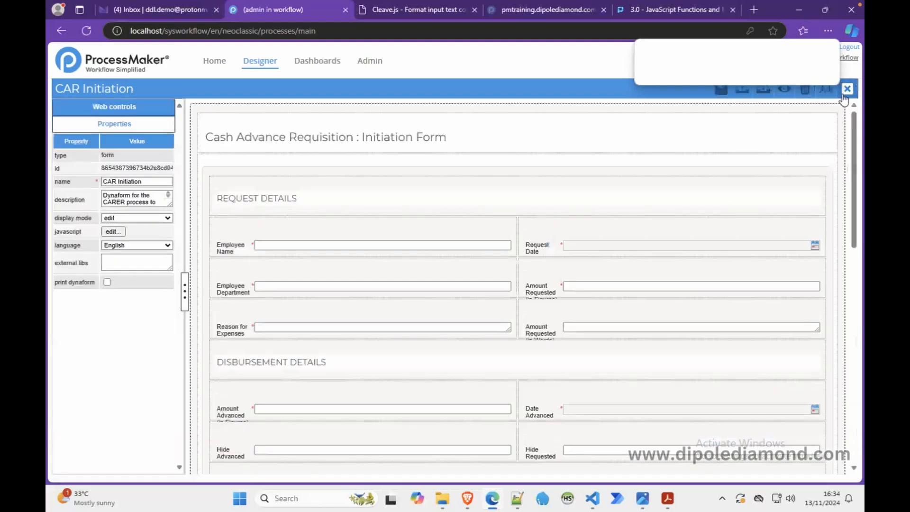
Step: Add a # prefix to the id in the cleaveThousandeparator call and save the form JavaScript
click(117, 232)
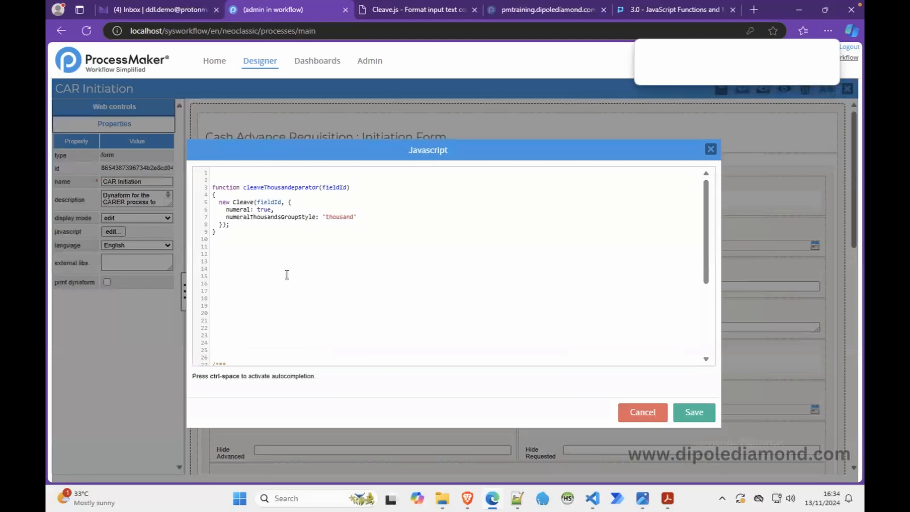
scroll(287, 275, down, 3)
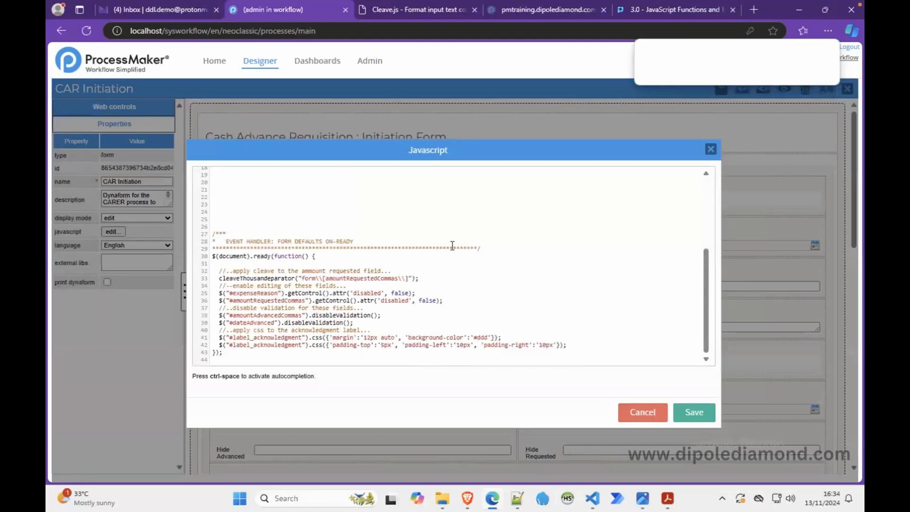
click(303, 279)
text(#)
click(468, 299)
click(695, 412)
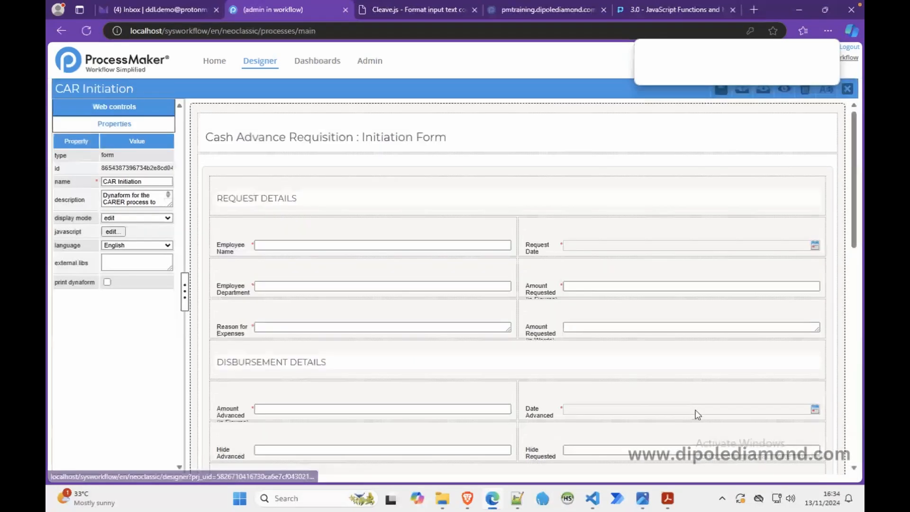
Step: Preview the form and test Amount Requested (in Figures) by entering 10,000,000,000,000,000, then close the preview
click(782, 91)
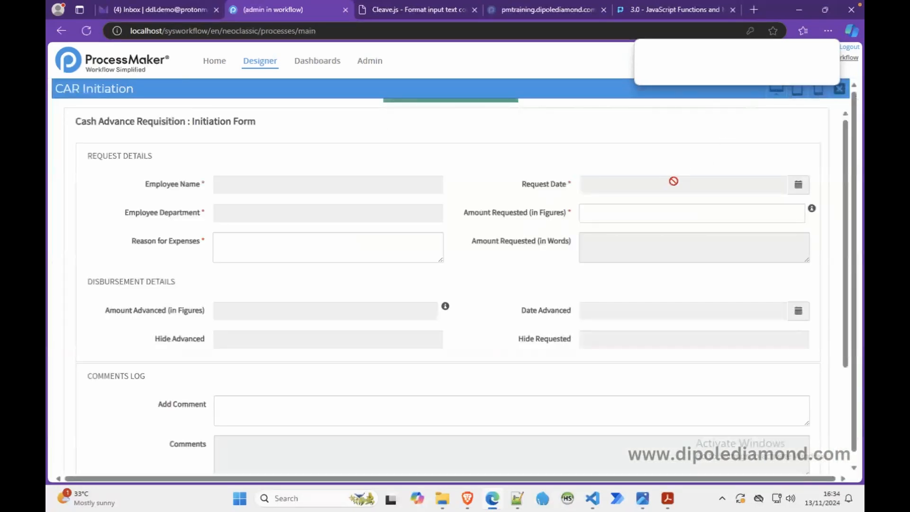
click(653, 213)
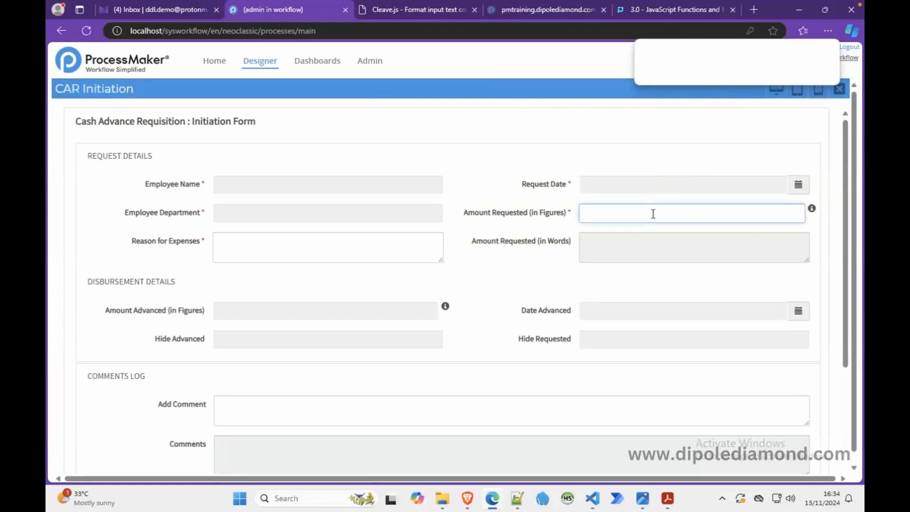
text(10,000,000,000,000,000)
click(555, 171)
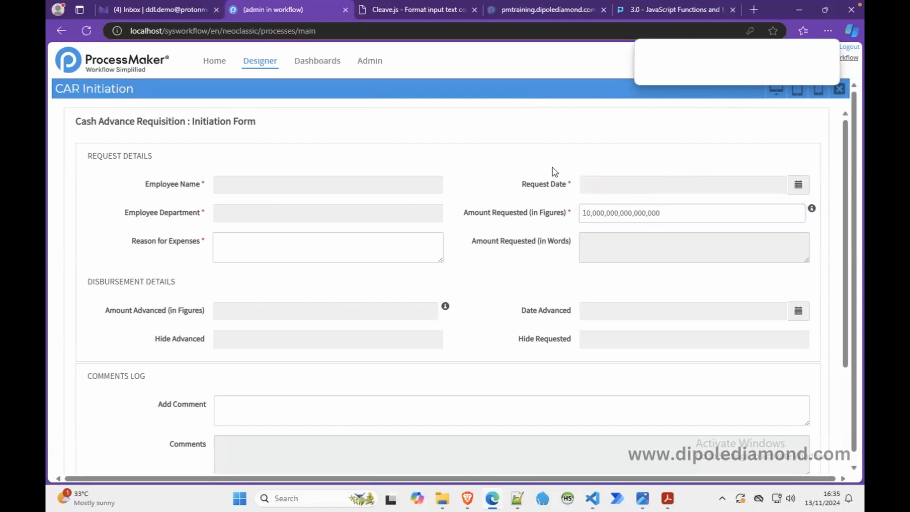
drag(676, 211, 546, 213)
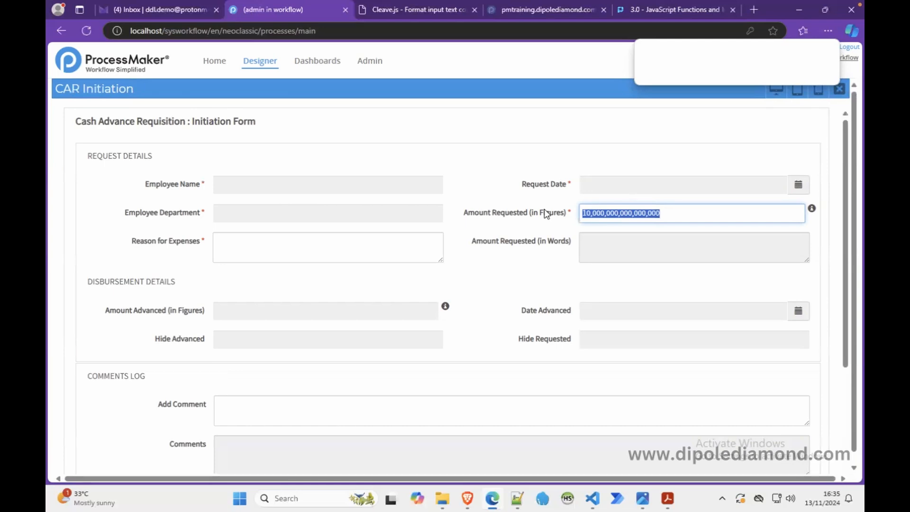
click(626, 256)
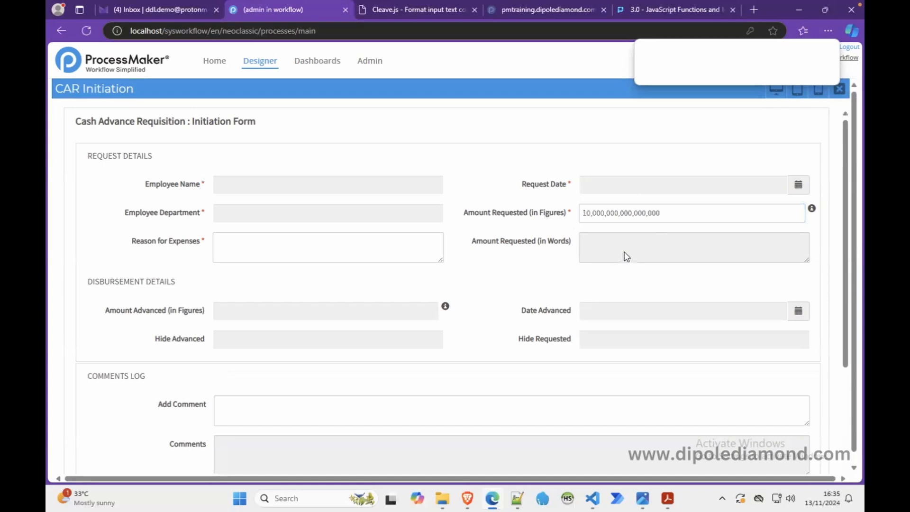
click(839, 89)
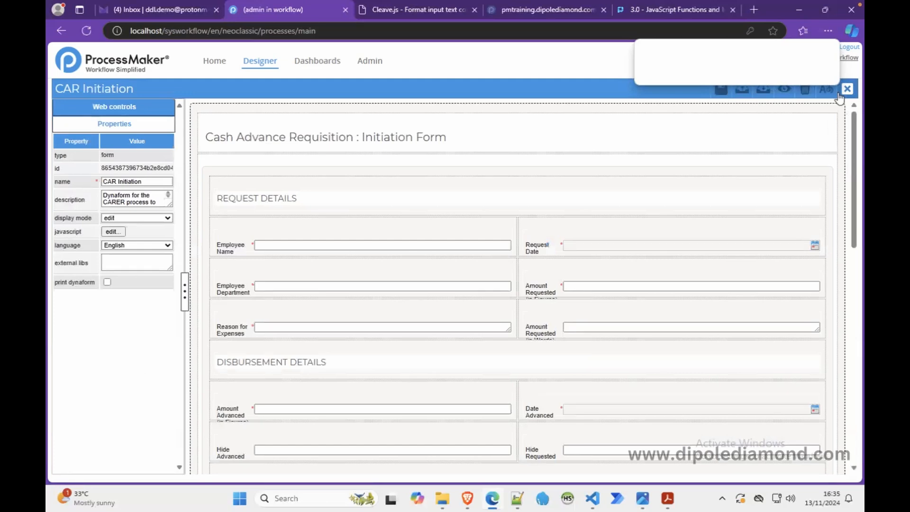
Step: Copy the event-handler comment header and paste it above the cleaveThousandeparator function in the form JavaScript
click(113, 232)
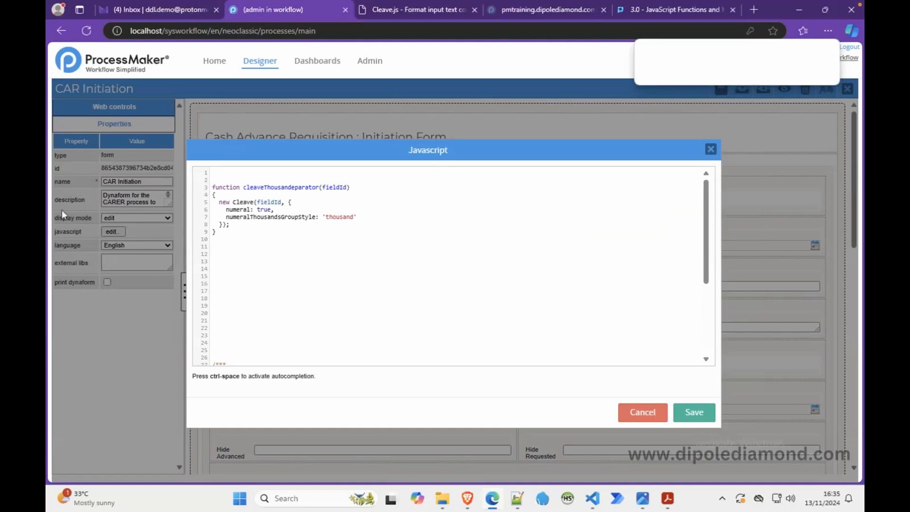
click(242, 179)
scroll(276, 321, down, 3)
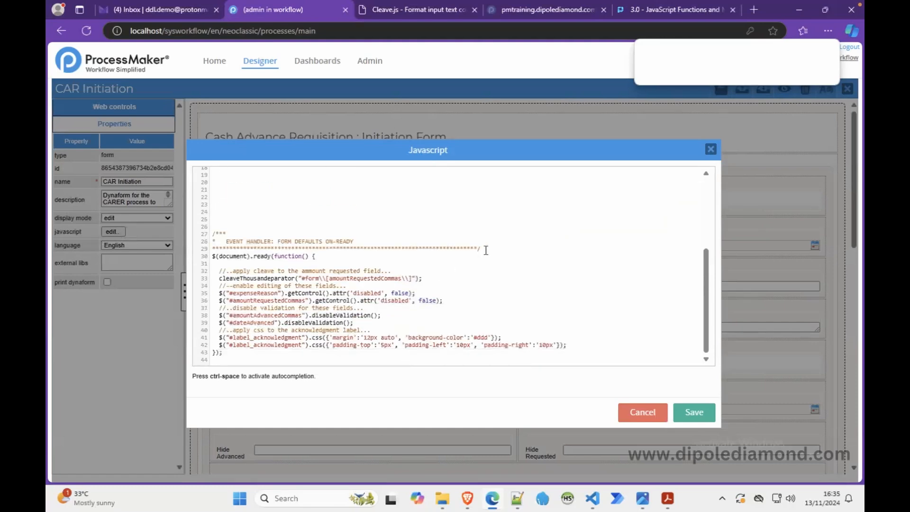
drag(481, 249, 166, 233)
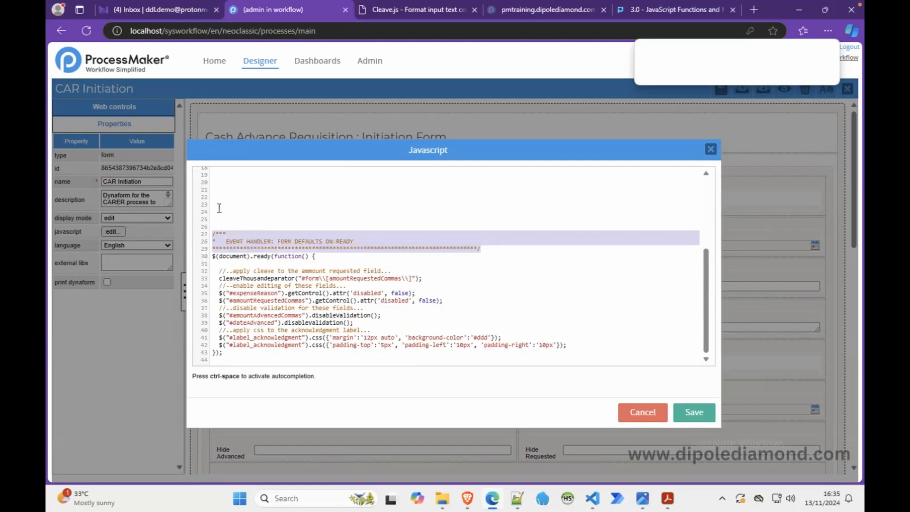
scroll(219, 208, up, 3)
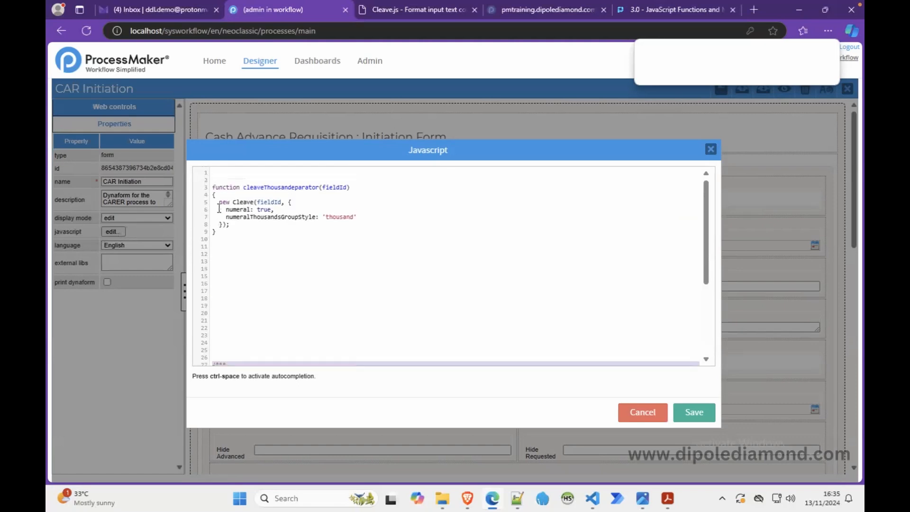
click(226, 178)
key(Return)
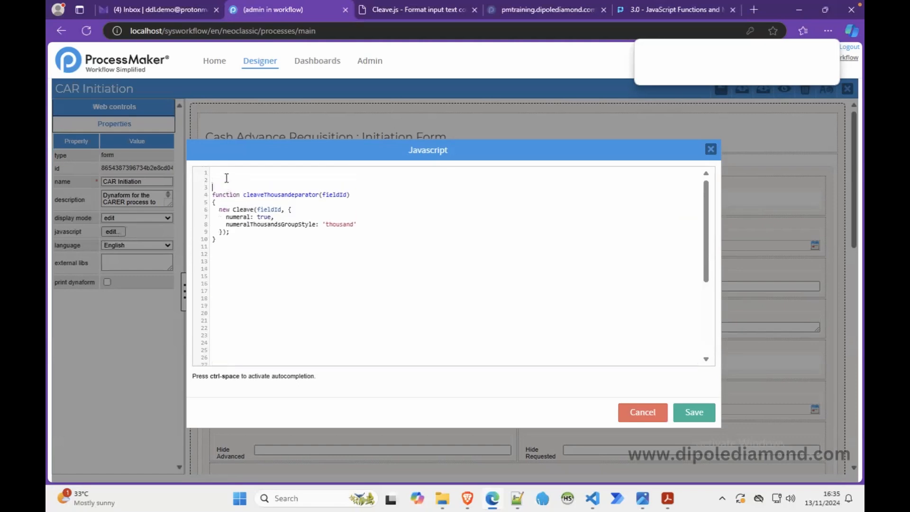
key(ctrl+v)
Step: Retitle the pasted comment header as FXN : THOUSAND SEPARATOR FOR AMOUNTS
double_click(236, 194)
text(FXN)
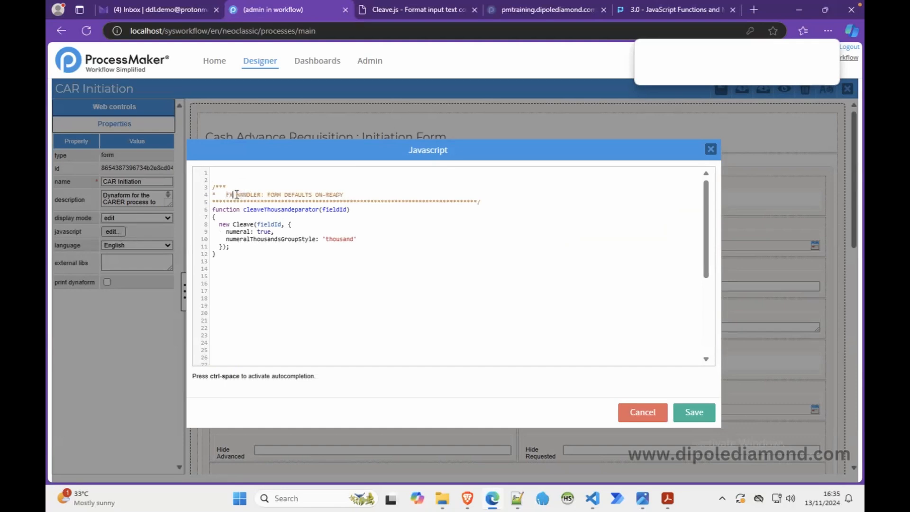
click(255, 189)
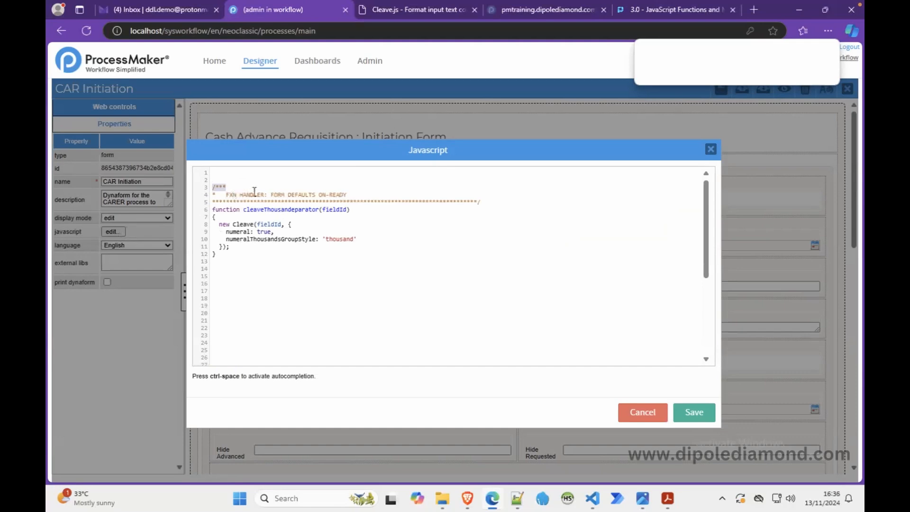
double_click(253, 194)
key(BackSpace)
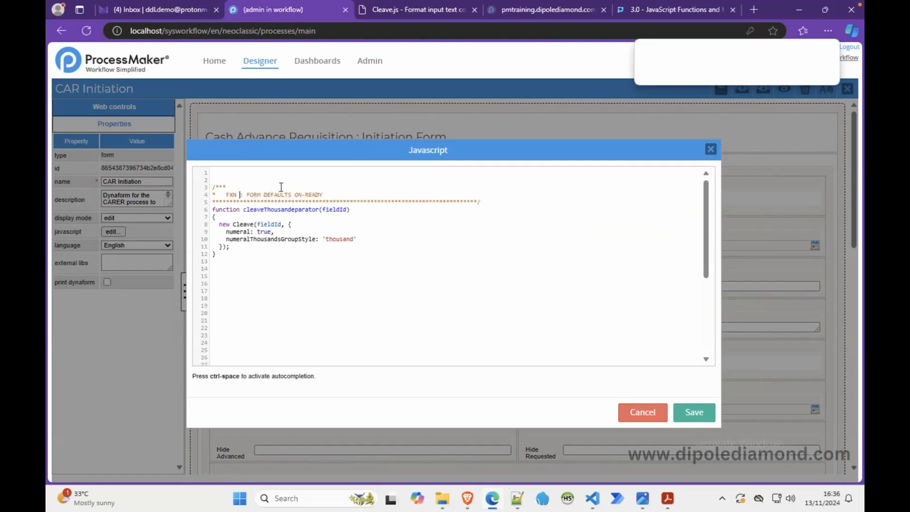
double_click(253, 195)
drag(253, 194, 333, 192)
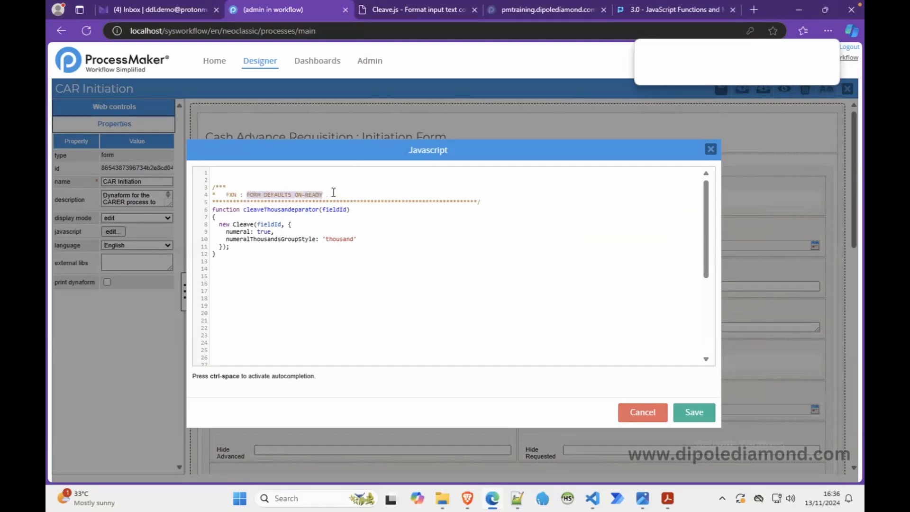
text(THOUSAND)
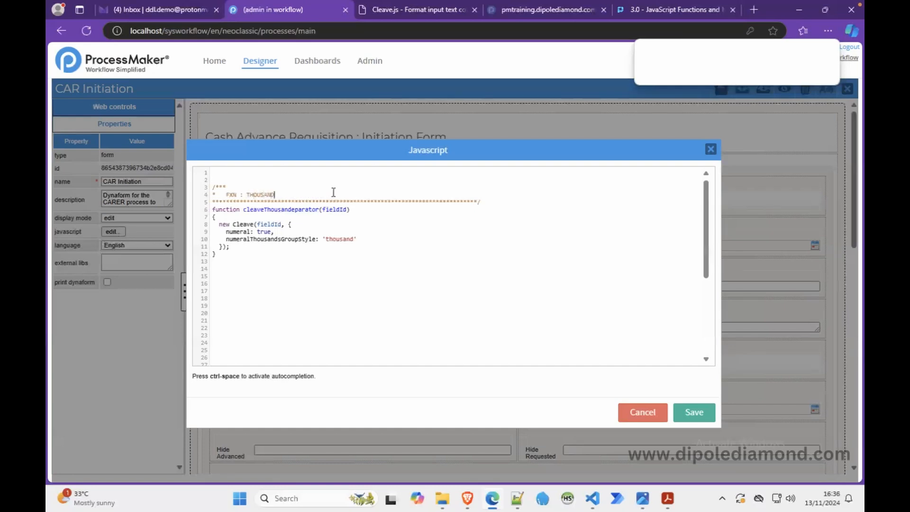
text( SEPARATOR FOR AMOUNTS)
Step: Duplicate that header below the function and retitle it SET-ON-CHANGE : AMOUNT REQUESTED
drag(480, 202, 202, 190)
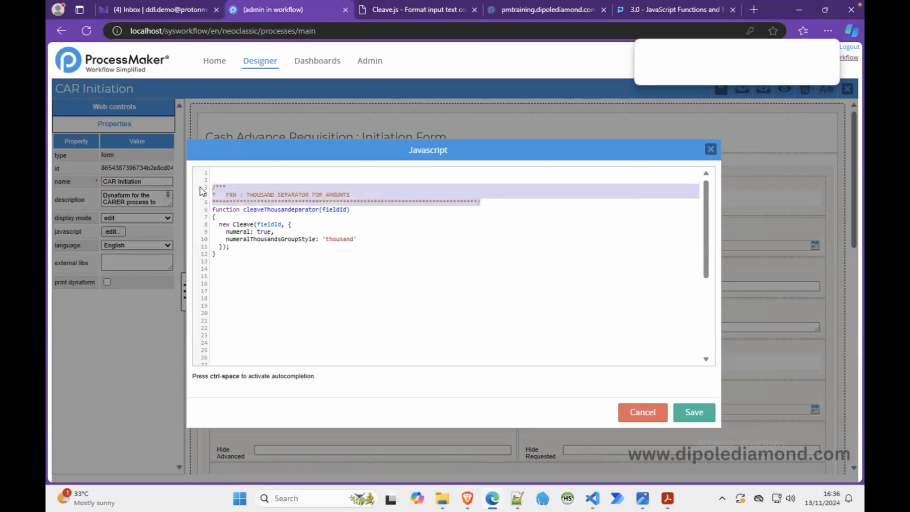
click(219, 280)
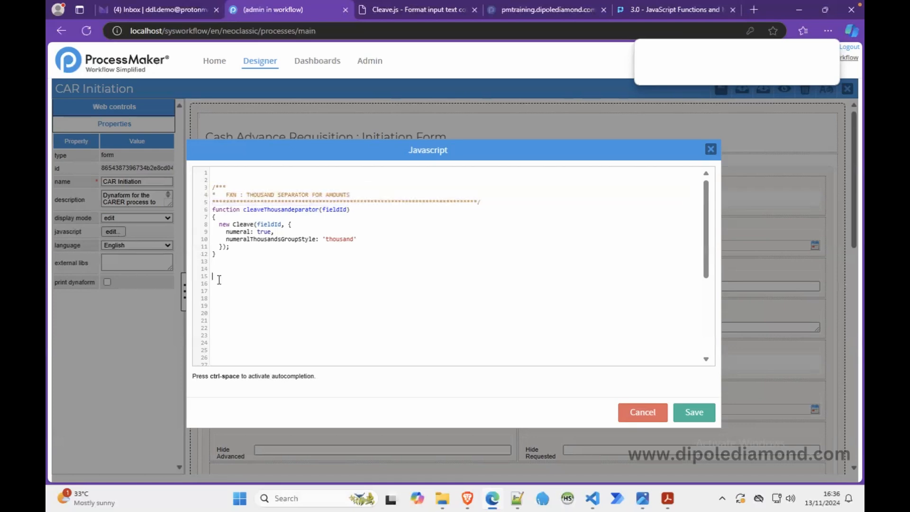
key(ctrl+v)
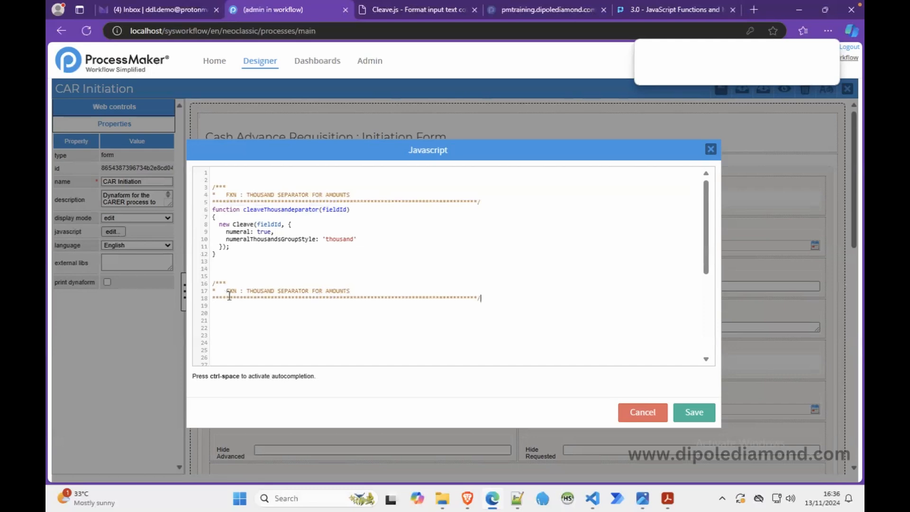
double_click(232, 291)
text(SET-ON-CHANGE)
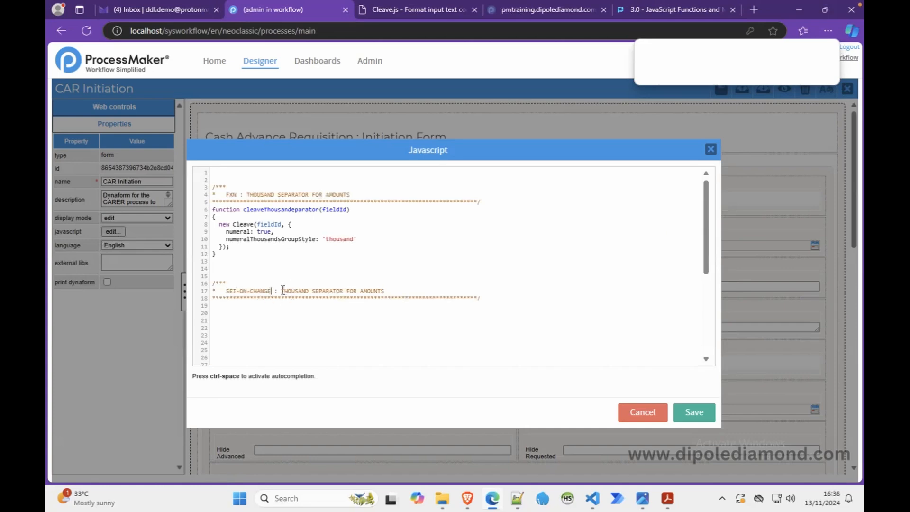
drag(280, 290, 391, 289)
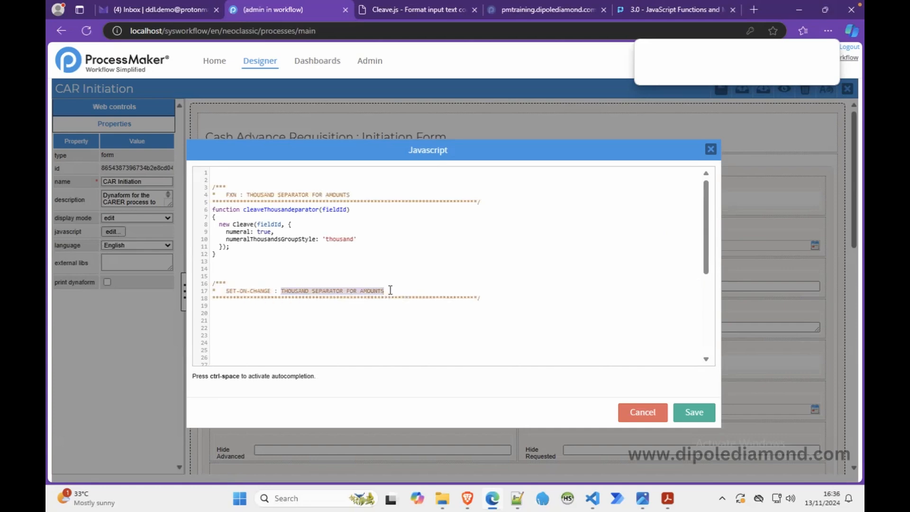
text(AMOUNT REQUESTED)
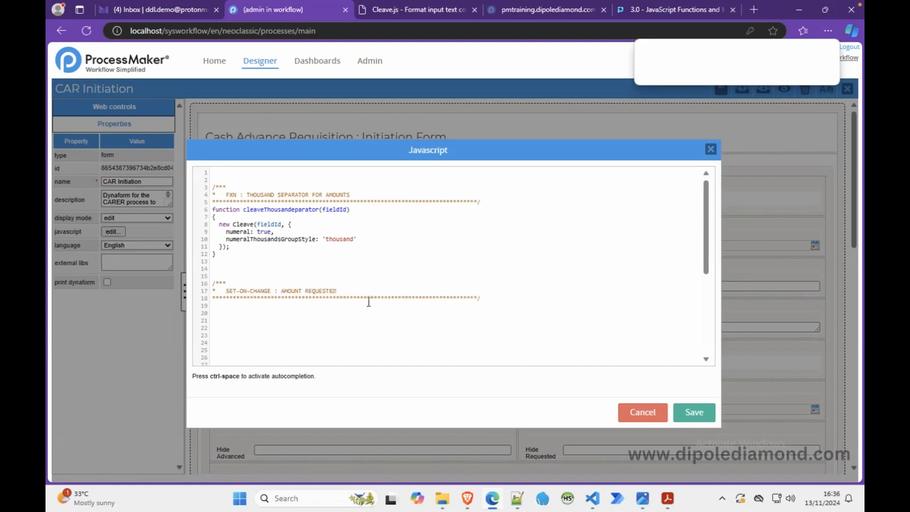
click(352, 306)
click(709, 298)
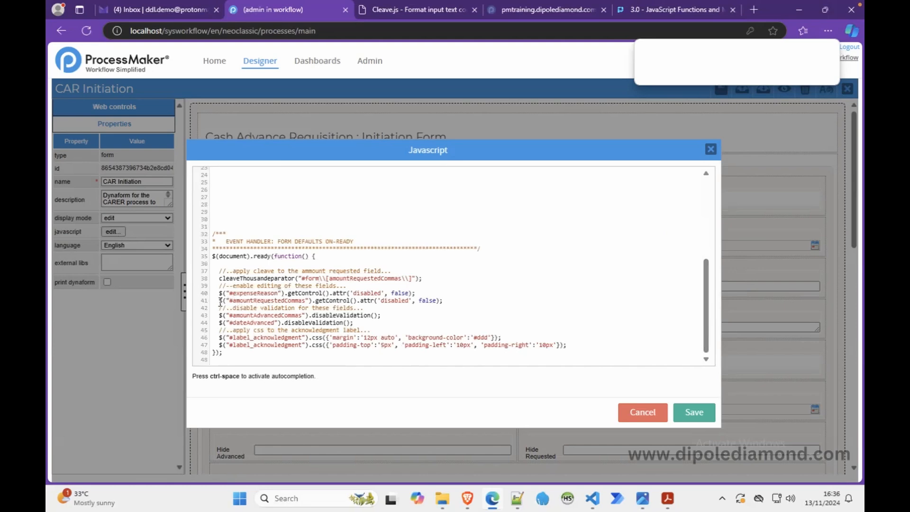
Step: Copy the #amountRequestedCommas selector from the ready handler and paste it below the SET-ON-CHANGE : AMOUNT REQUESTED header
drag(217, 300, 316, 302)
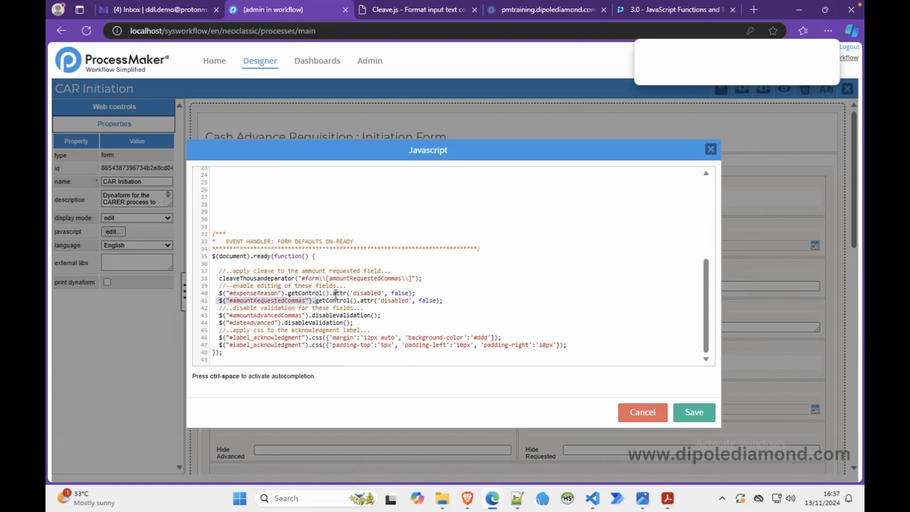
scroll(335, 294, up, 5)
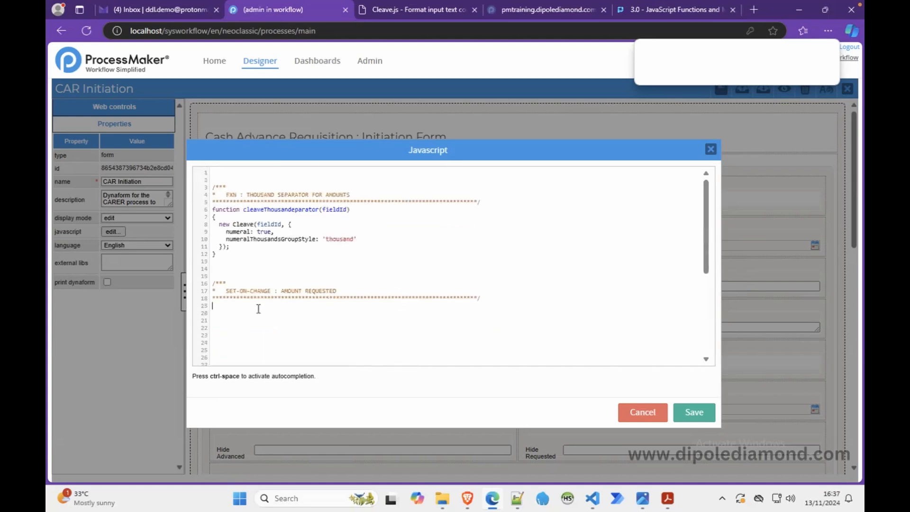
click(258, 309)
text($("#amountRequestedCommas").)
Step: Switch to the ProcessMaker JavaScript Functions and Methods page and open its control.setOnchange() section
click(632, 10)
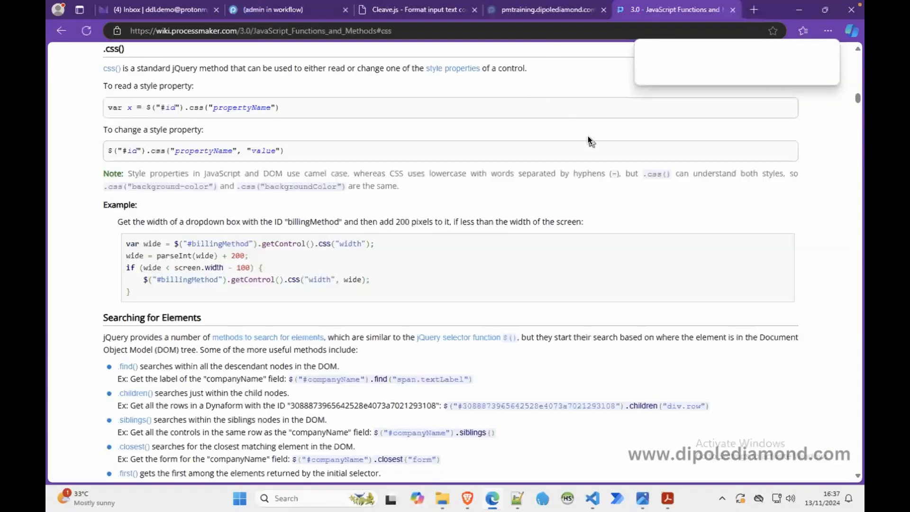
scroll(587, 135, down, 20)
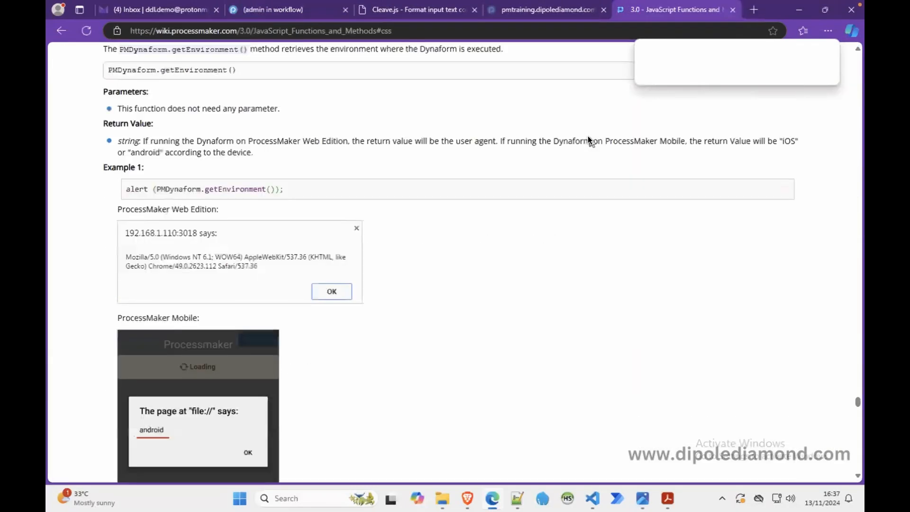
scroll(587, 135, up, 20)
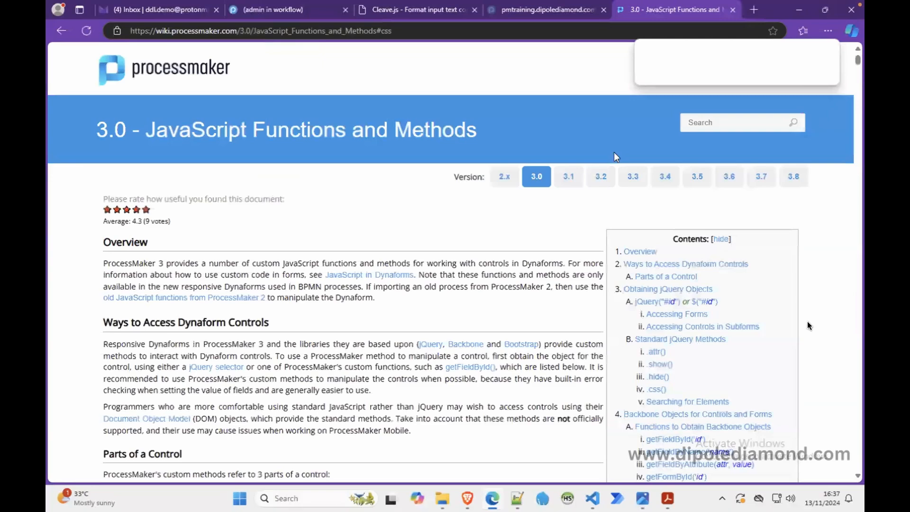
scroll(753, 353, down, 1)
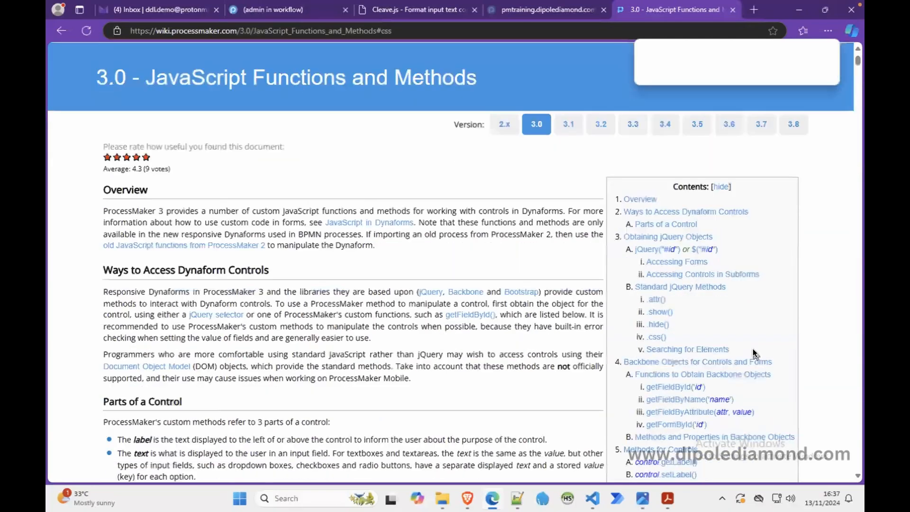
scroll(753, 353, down, 1)
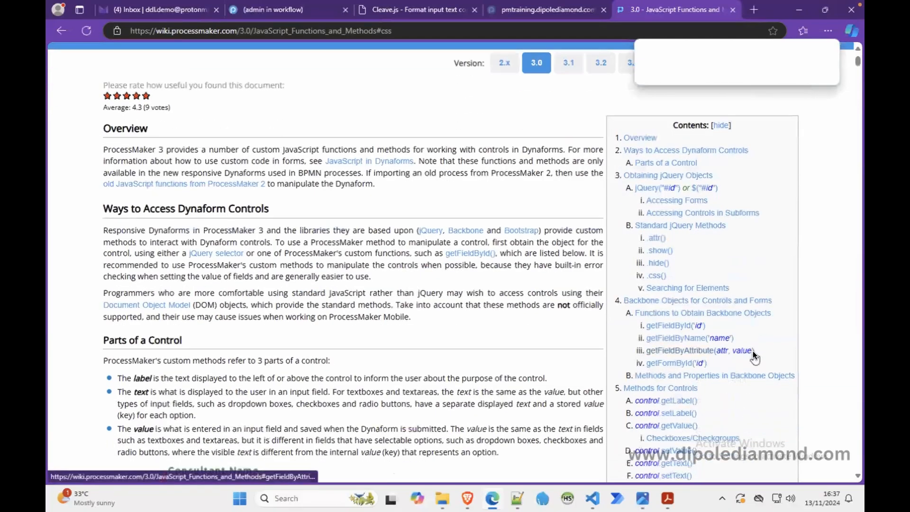
scroll(752, 354, down, 1)
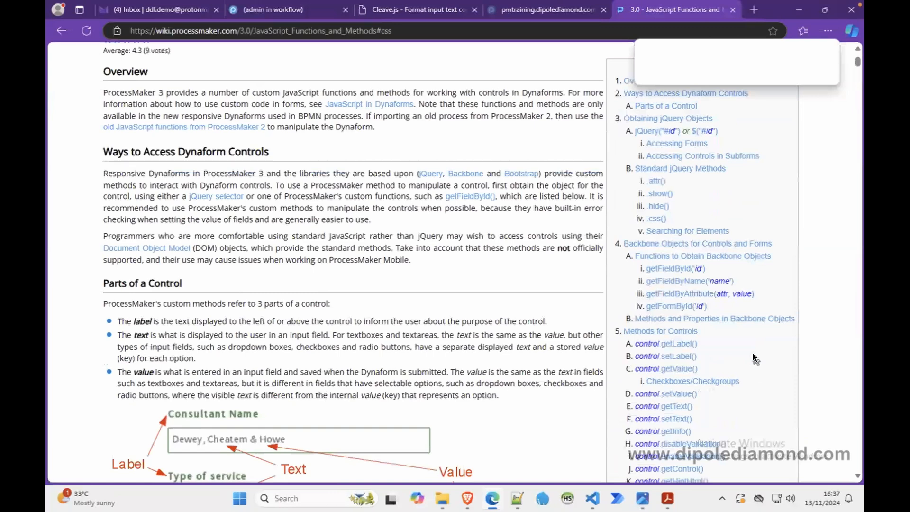
scroll(755, 360, down, 2)
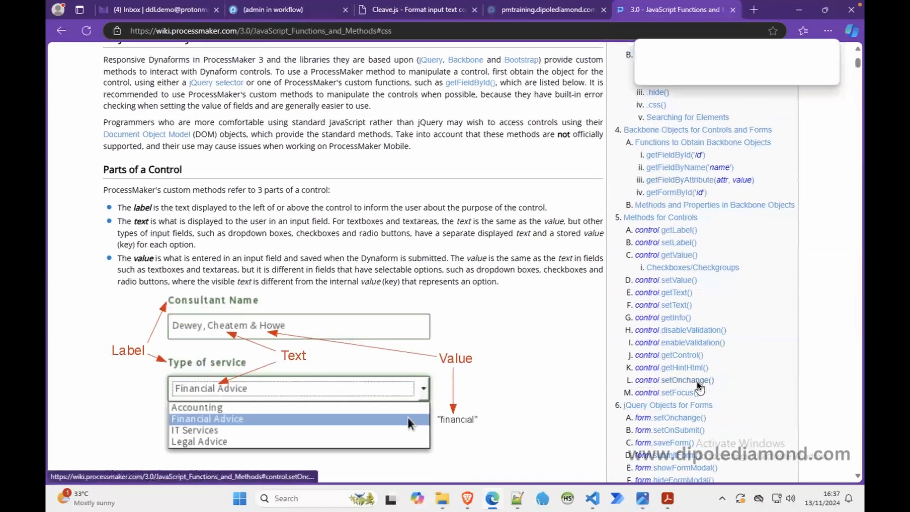
click(697, 382)
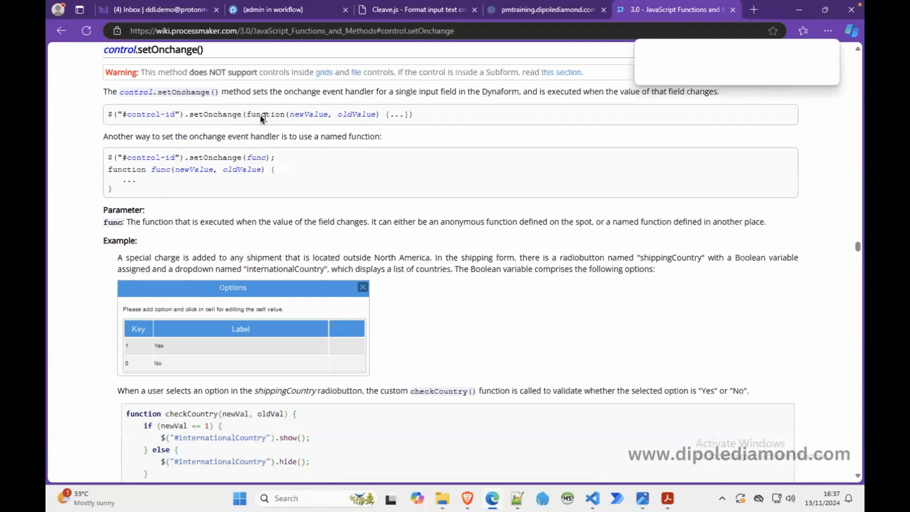
Step: Examine the control.setOnchange() syntax and parameter examples in the documentation
drag(246, 115, 409, 114)
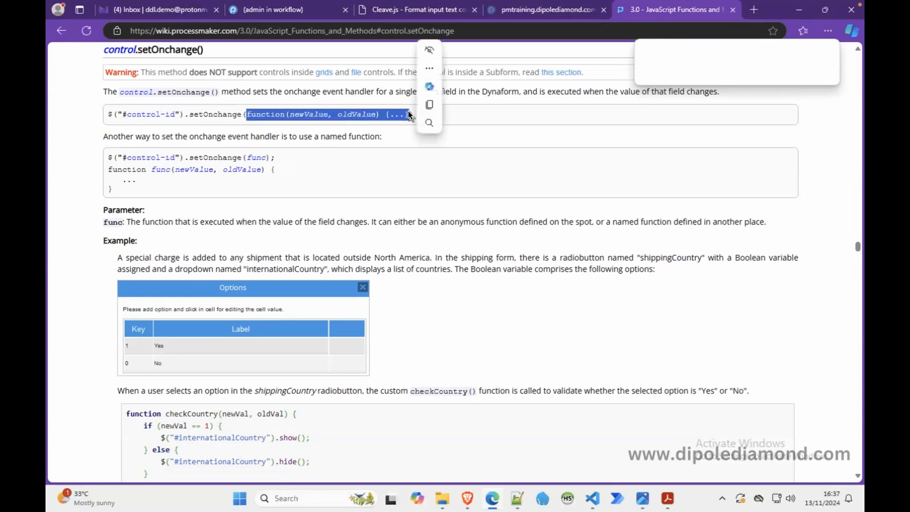
click(316, 163)
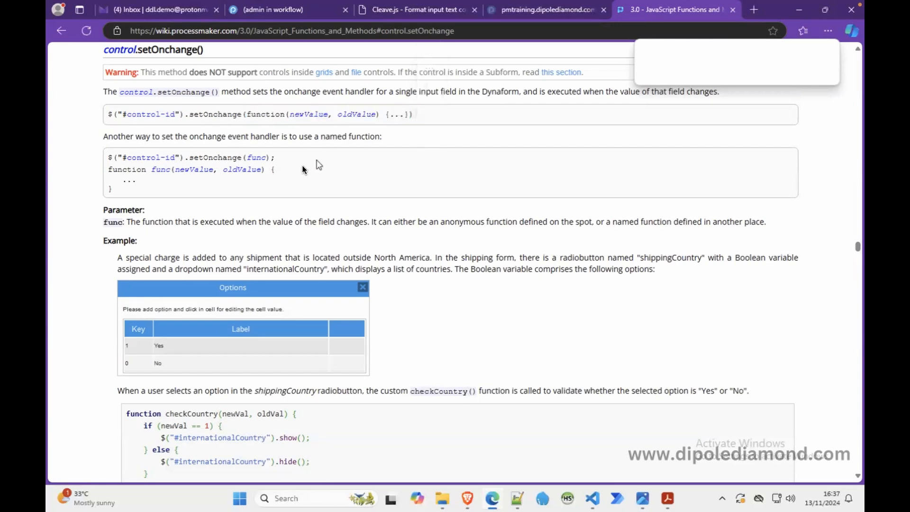
drag(127, 209, 109, 167)
click(255, 165)
drag(414, 113, 112, 118)
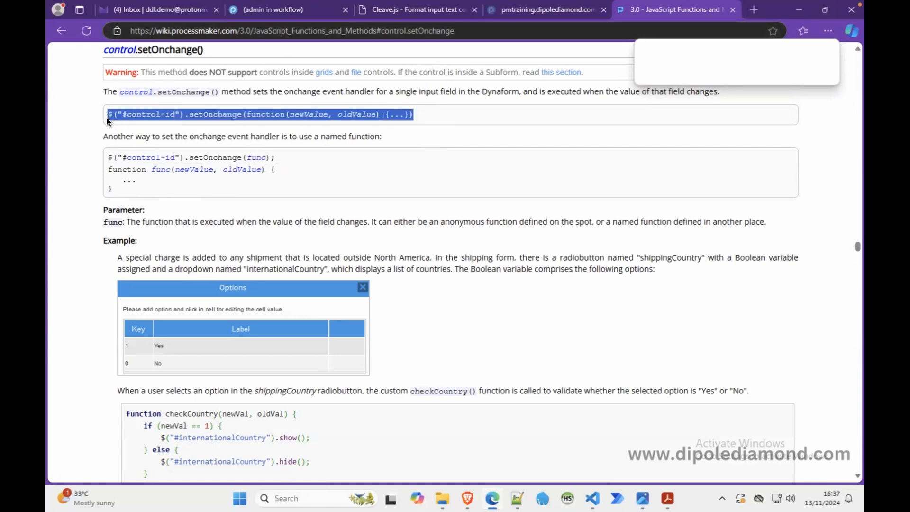
click(408, 114)
drag(290, 115, 375, 117)
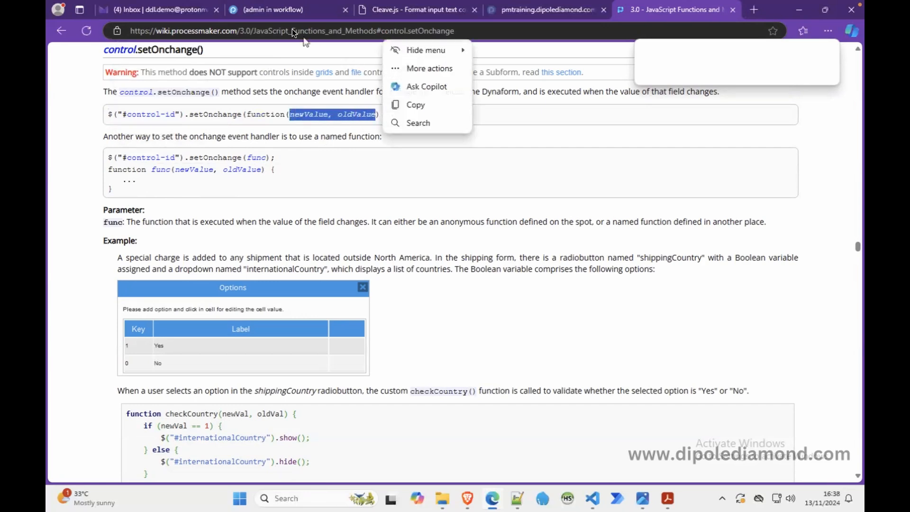
click(283, 13)
click(325, 305)
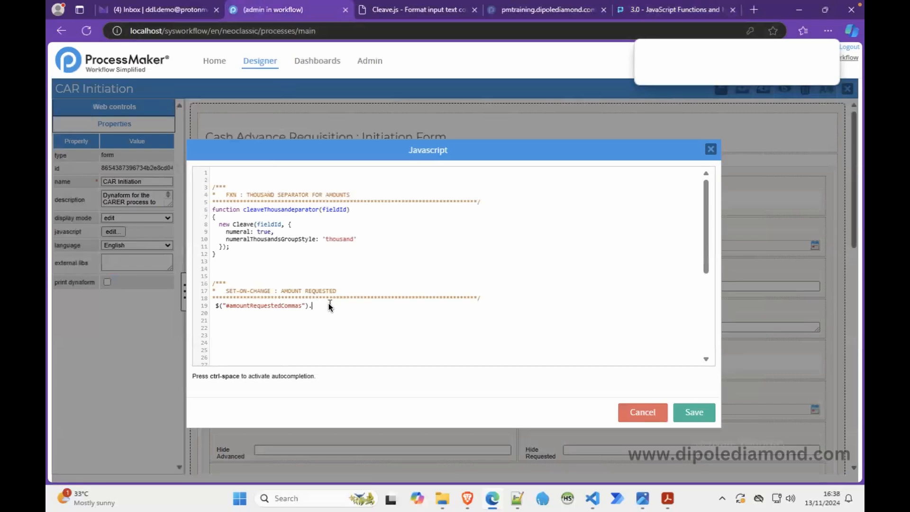
text(SET)
Step: Copy the setOnchange method name from the documentation and paste it after the selector in the form JavaScript
click(638, 11)
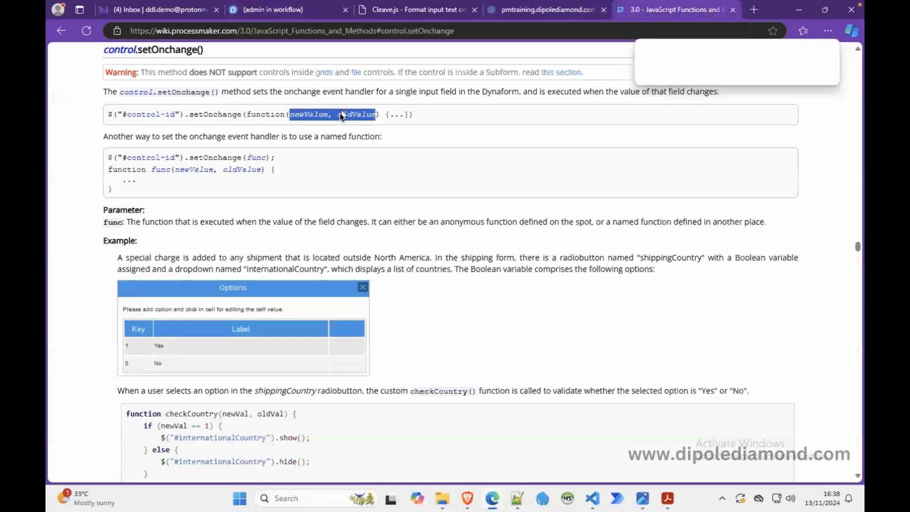
click(198, 115)
double_click(198, 115)
key(ctrl+c)
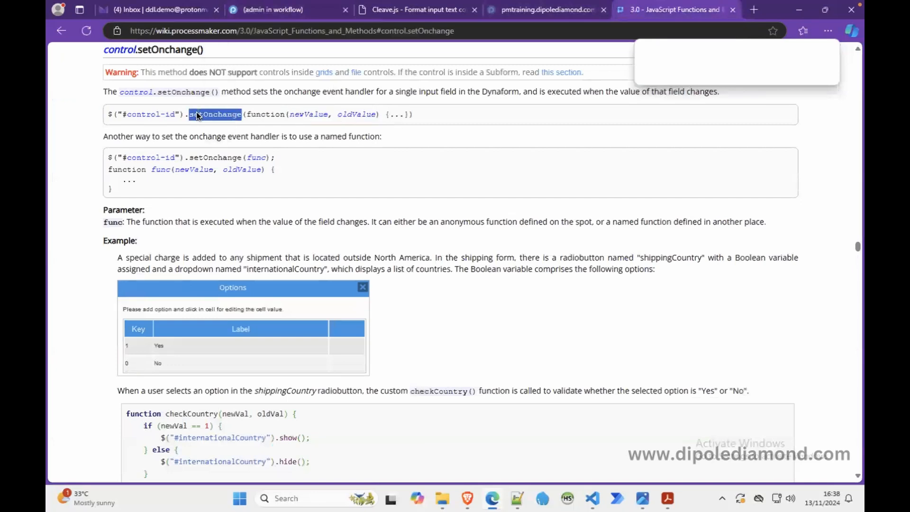
click(303, 11)
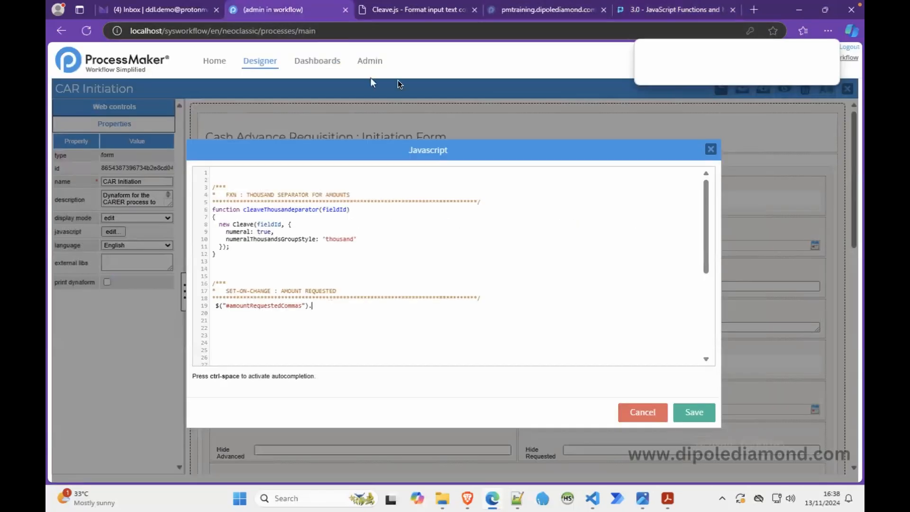
click(473, 10)
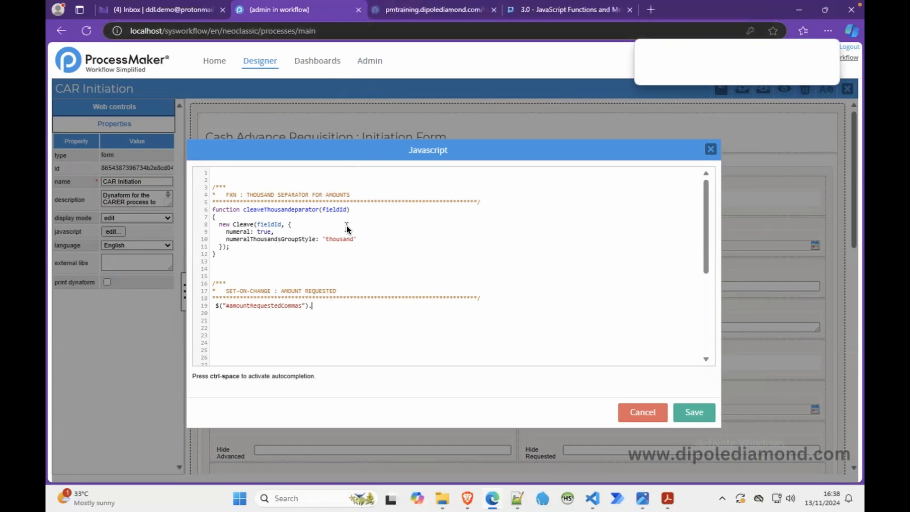
key(ctrl+v)
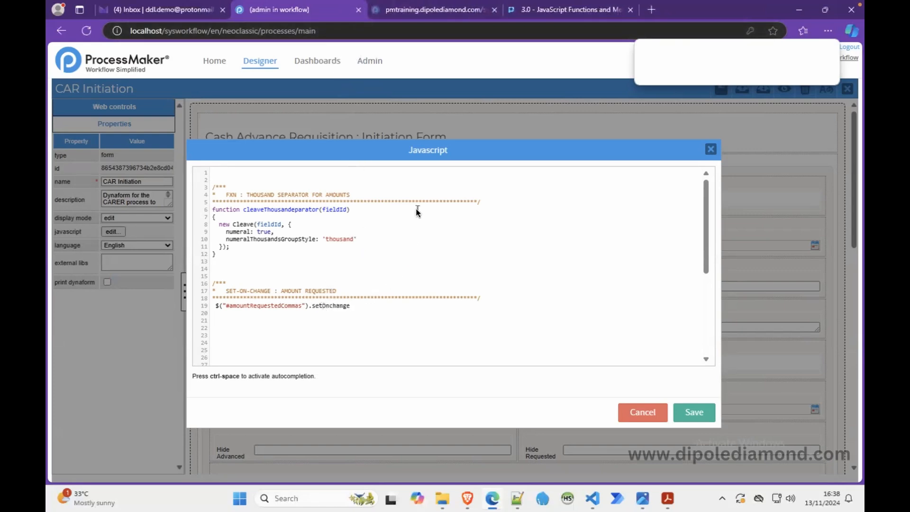
Step: Complete the call as setOnchange( function() { }); with an empty handler body
text(();)
click(406, 246)
click(352, 306)
text(function() {});)
key(Return)
Step: Add the comment //..set default output values... and declare amountWords and amountCommas as empty strings
key(Return)
text(//..set default output values...)
key(Return)
text(let )
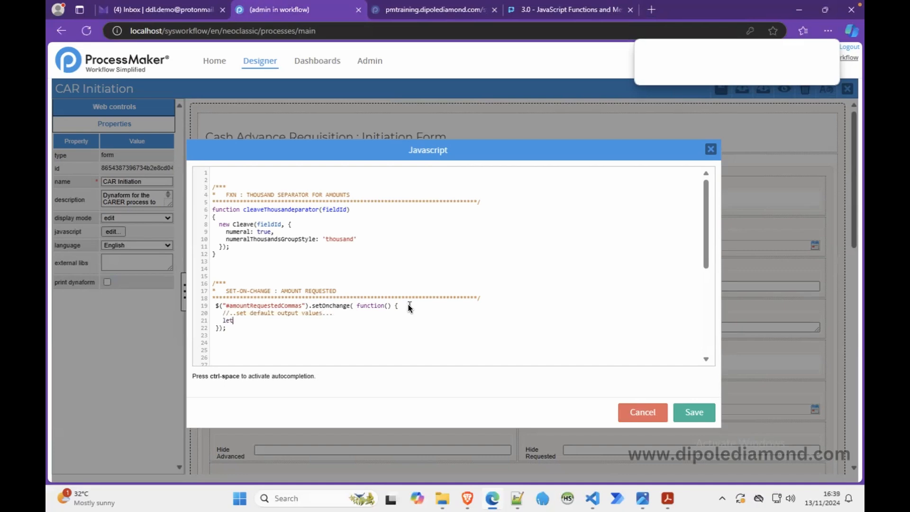
text(amountWords = "";)
key(Return)
text(let amountCommas)
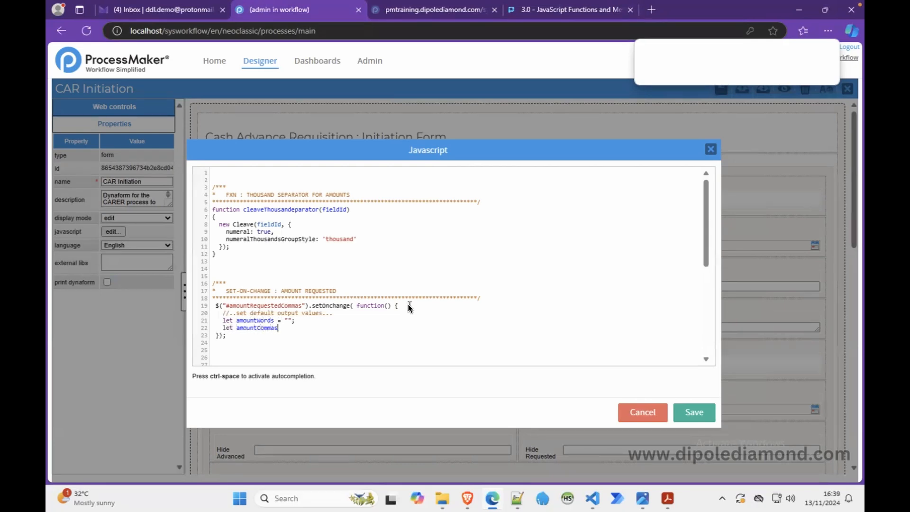
text( = "";)
key(Return)
Step: Add the comment //..get the actual amount value... and begin declaring let amountFigures =
key(Return)
text(//..a)
text(et the actual amount value...)
key(Return)
text(le)
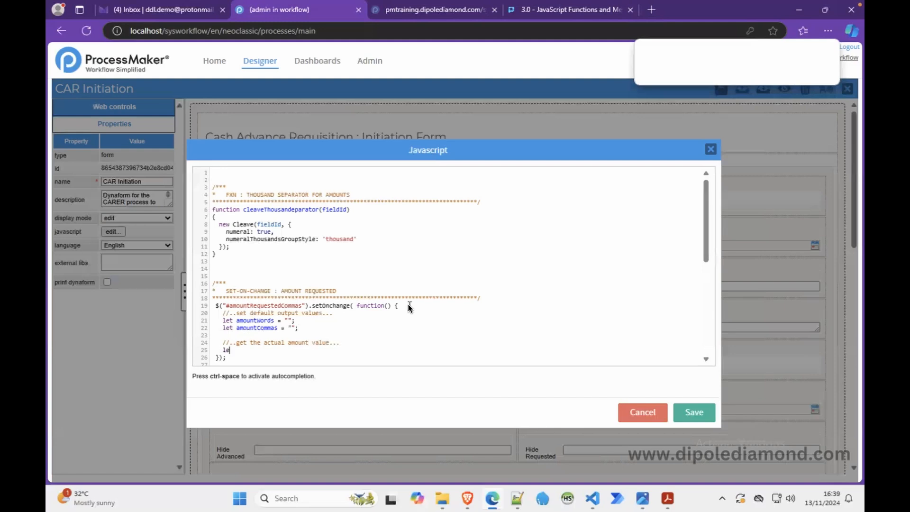
text(t amountFigures =)
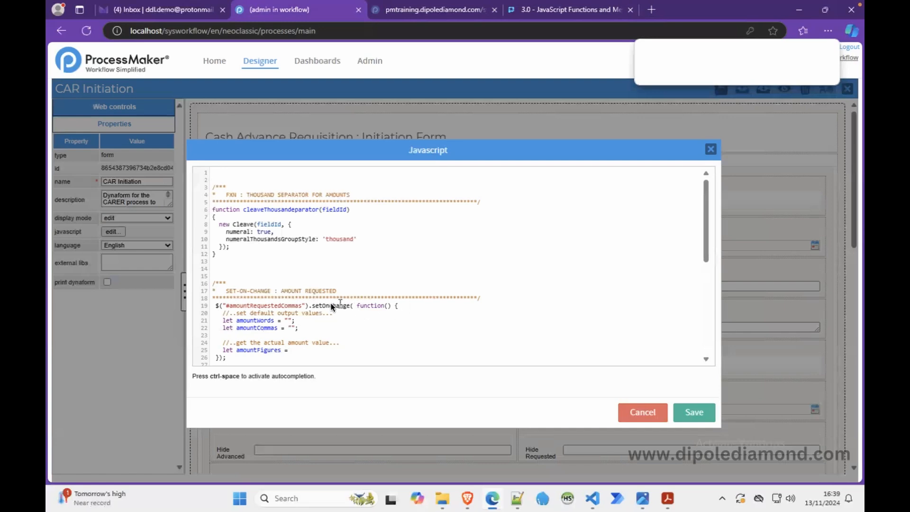
Step: Remove the leading indentation from the setOnchange handler's opening line
drag(313, 306, 205, 306)
key(ctrl+c)
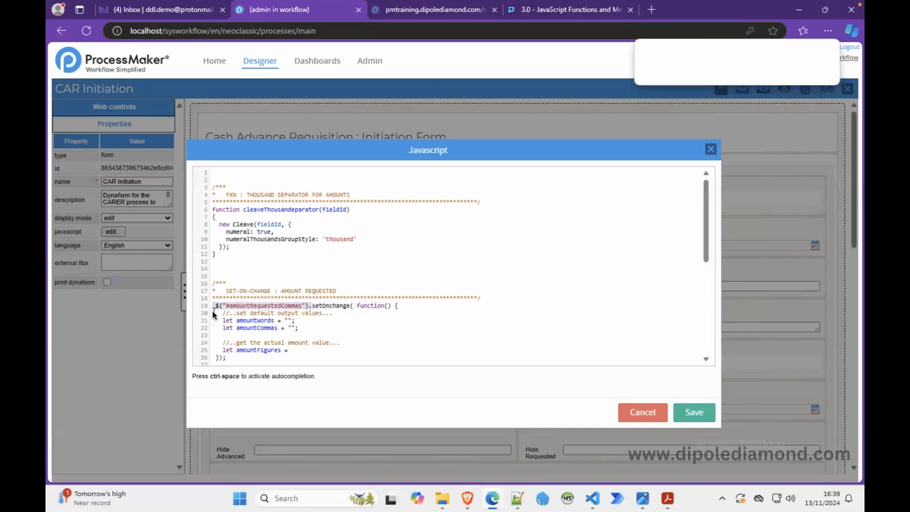
click(214, 308)
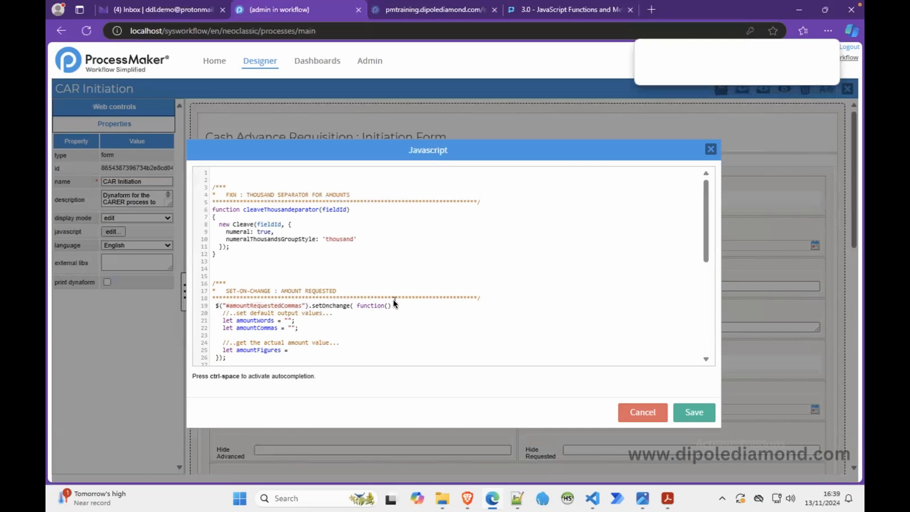
key(BackSpace)
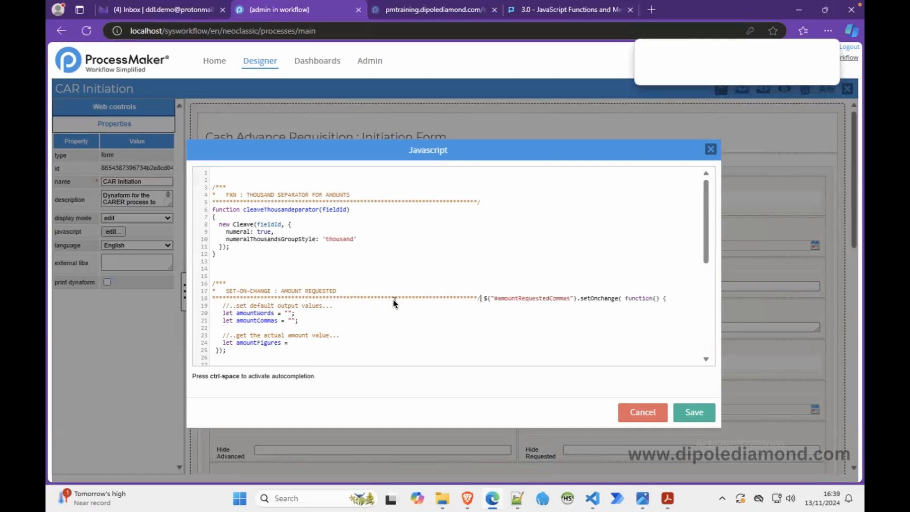
key(Return)
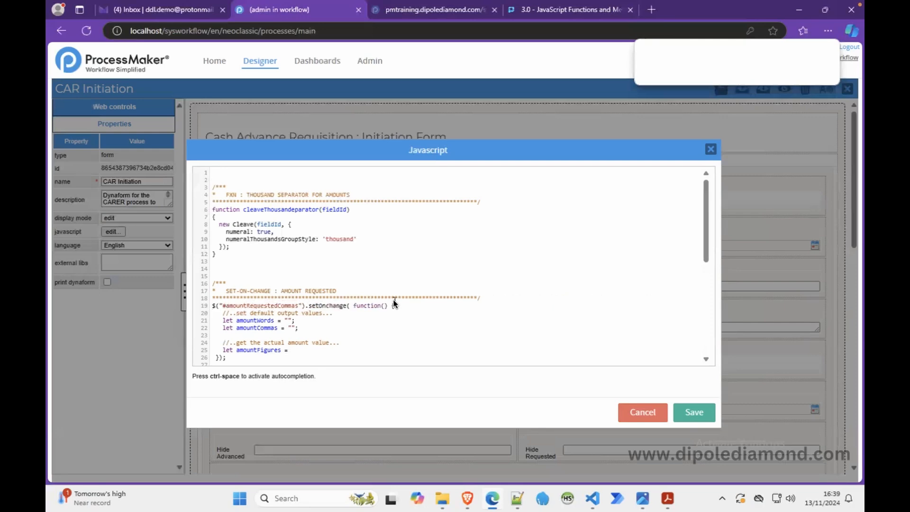
Step: Tidy the closing brace and parenthesis line of the setOnchange handler
click(213, 356)
key(Delete)
key(Delete)
text(})
key(shift+Left)
key(shift+Left)
key(shift+Left)
key(shift+Left)
key(shift+Left)
key(shift+Left)
key(shift+Left)
key(shift+Left)
key(shift+Right)
key(BackSpace)
Step: Assign amountFigures the value $("#amountRequestedCommas").getValue(); by pasting the selector and appending getValue()
click(320, 351)
key(ctrl+v)
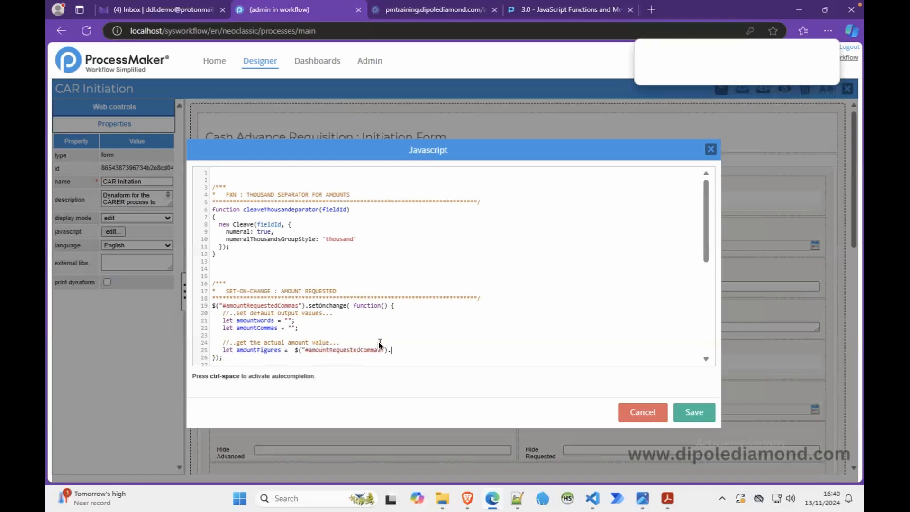
text(getValue();)
key(Return)
Step: Re-indent the comment and declaration lines inside the setOnchange handler body
drag(402, 305, 224, 312)
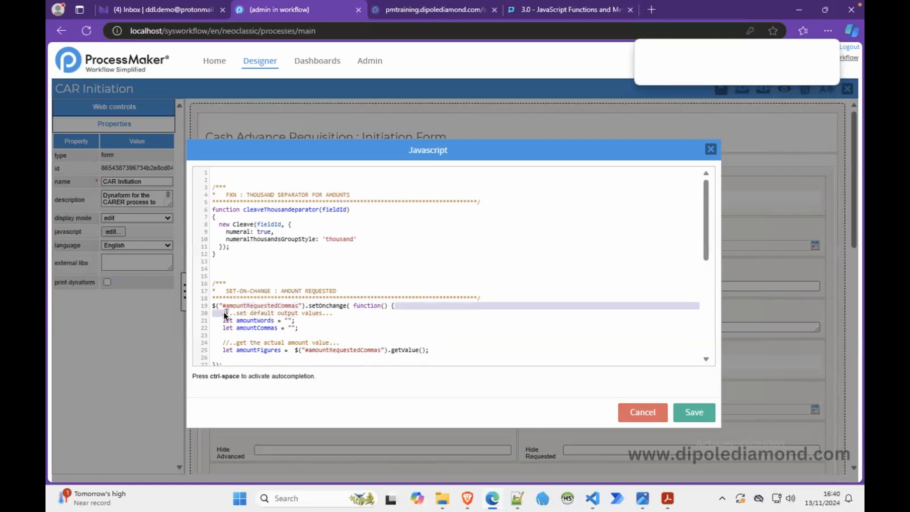
key(Return)
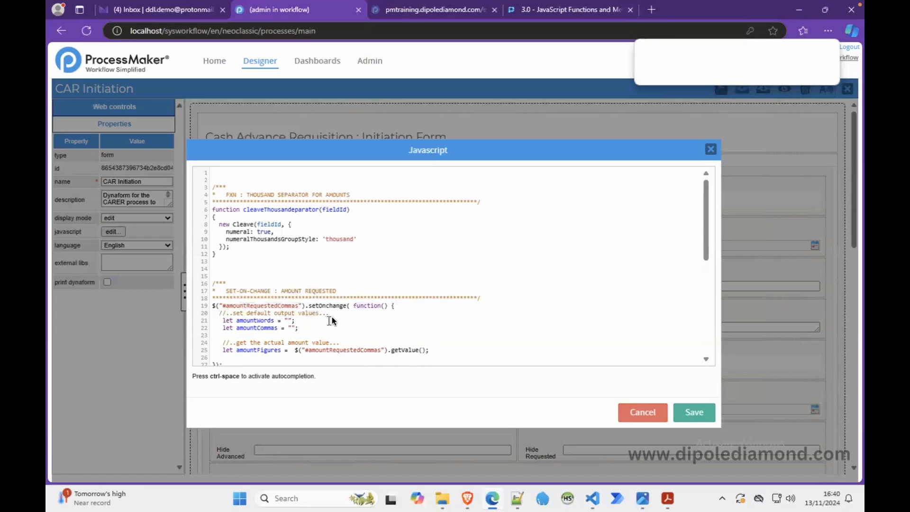
drag(335, 314, 220, 318)
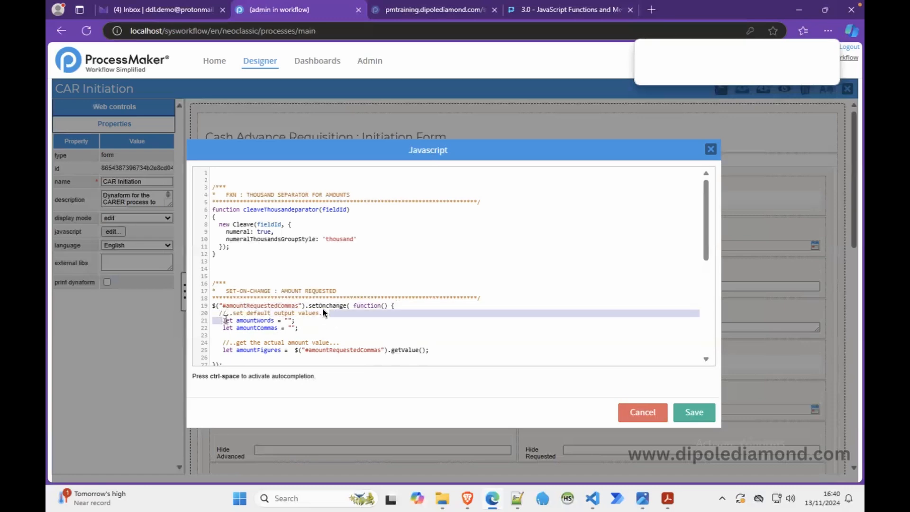
key(Return)
click(305, 320)
drag(306, 320, 237, 328)
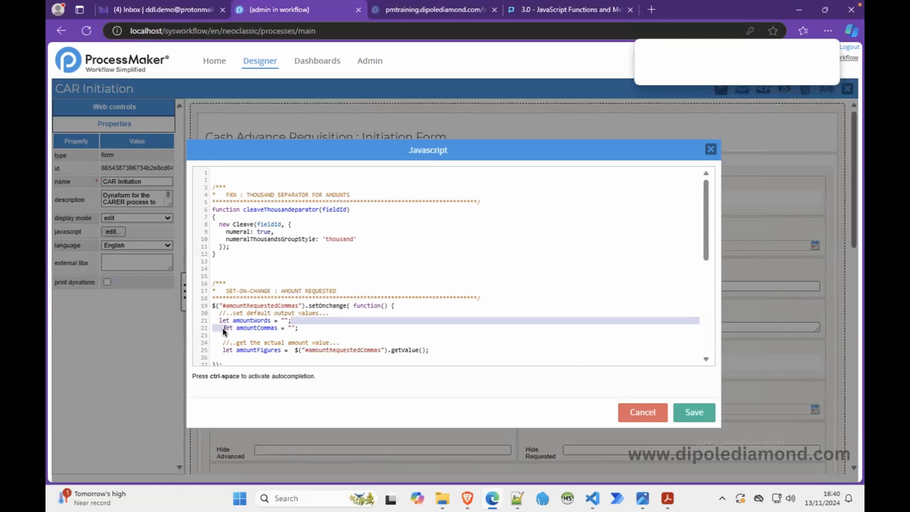
key(Return)
click(299, 335)
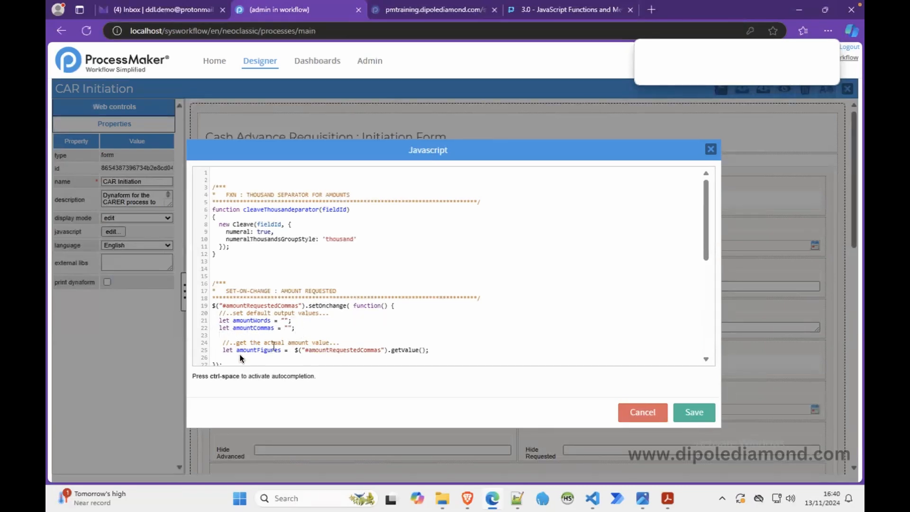
click(224, 343)
key(BackSpace)
key(Down)
key(BackSpace)
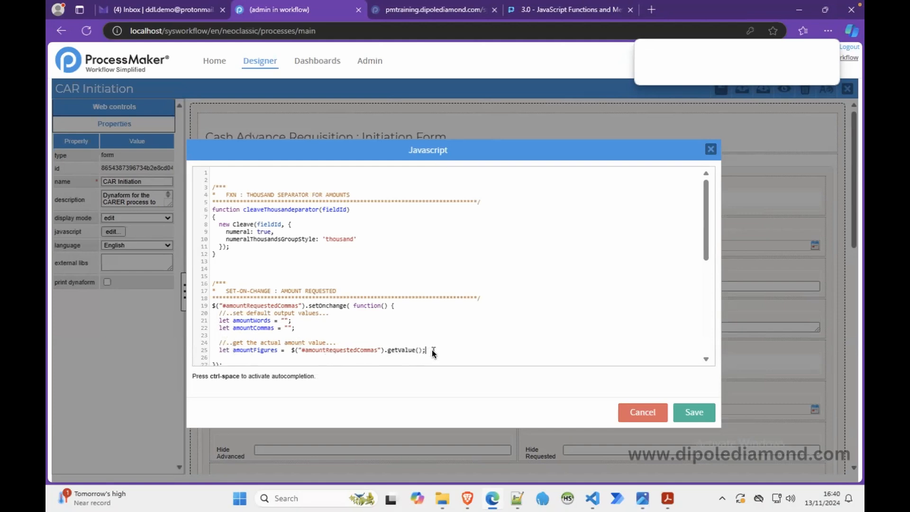
Step: Add the line amountFigures = amountFigures.replace(",", ""); to strip commas from the amount
key(Return)
double_click(267, 353)
key(ctrl+c)
click(282, 359)
key(ctrl+v)
text(=)
key(ctrl+v)
text(.replac)
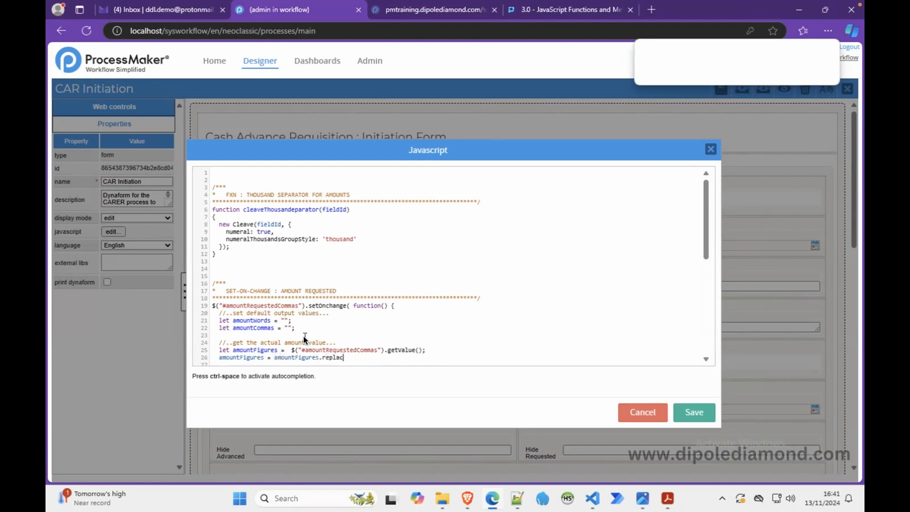
text(e();)
key(Left)
key(Left)
text(",", "")
Step: Add an if block testing $.isNumeric(amountFigures) below the comma-stripping line
click(384, 357)
key(Down)
key(Down)
key(Down)
key(Down)
key(Down)
key(Down)
key(Down)
key(Down)
key(Down)
key(Down)
key(Down)
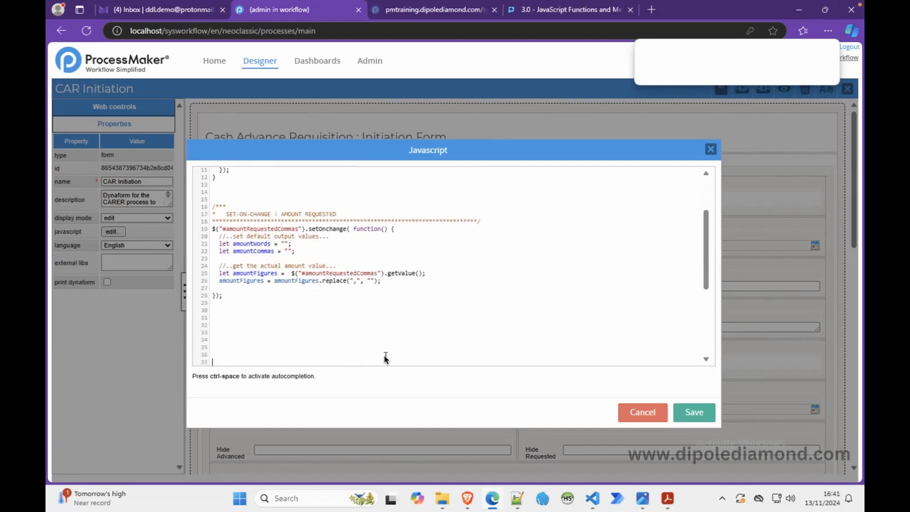
key(Down)
key(Down)
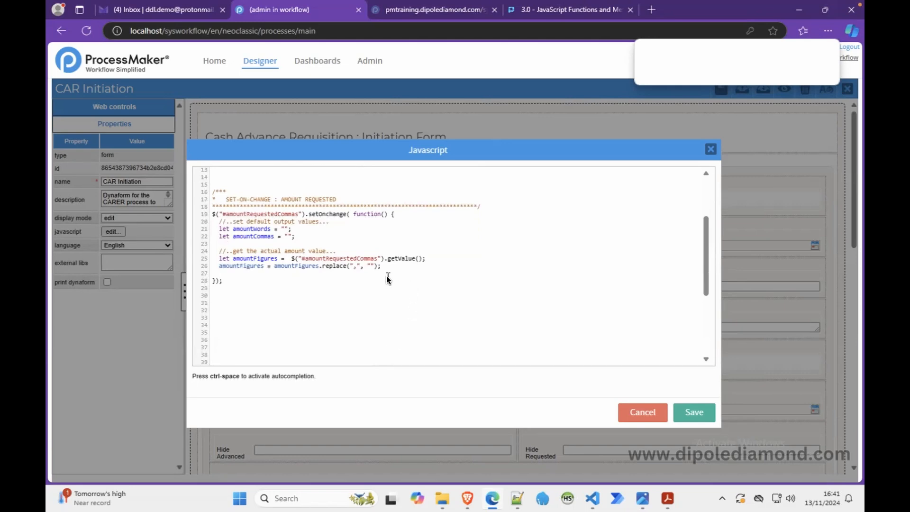
key(Return)
key(Return)
key(Up)
text(if)
key(BackSpace)
key(BackSpace)
text(($.isnumeric)
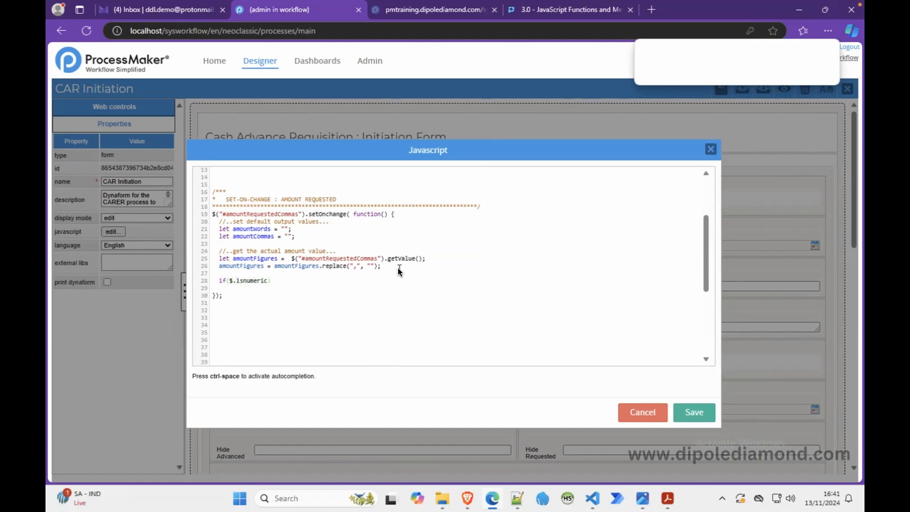
key(Left)
key(Left)
key(Left)
key(Left)
key(Left)
key(BackSpace)
key(BackSpace)
text(Nu)
click(379, 281)
text(()
click(270, 282)
key(ctrl+v)
click(338, 282)
key(Return)
text({)
key(Return)
key(Return)
Step: Start an assignment to amountWords inside the if block
double_click(257, 231)
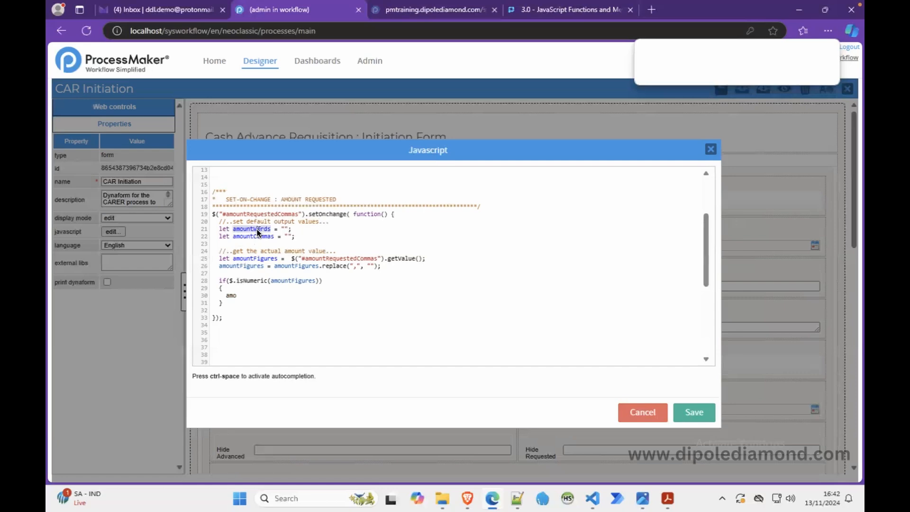
click(234, 295)
text(untWords =)
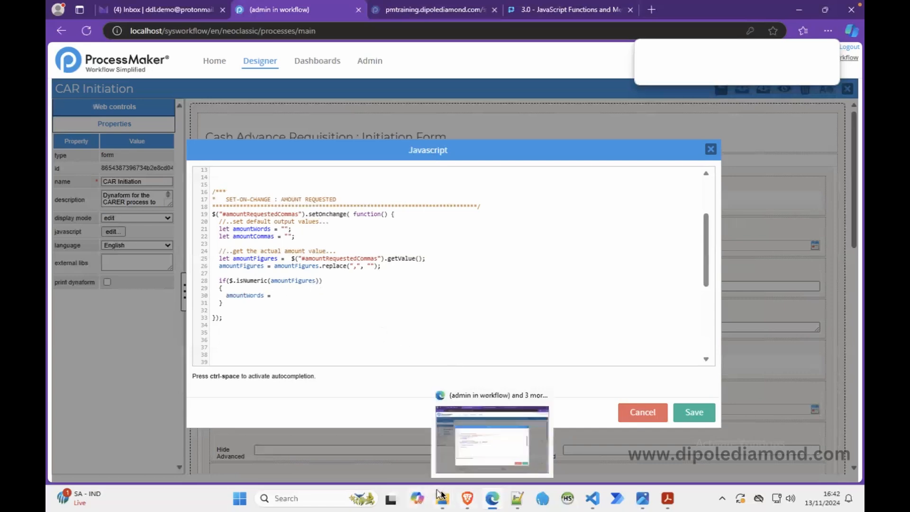
Step: Open numbersUtil.js from the workflow public_html js folder and examine its toWords function
mouse_move(448, 501)
click(482, 439)
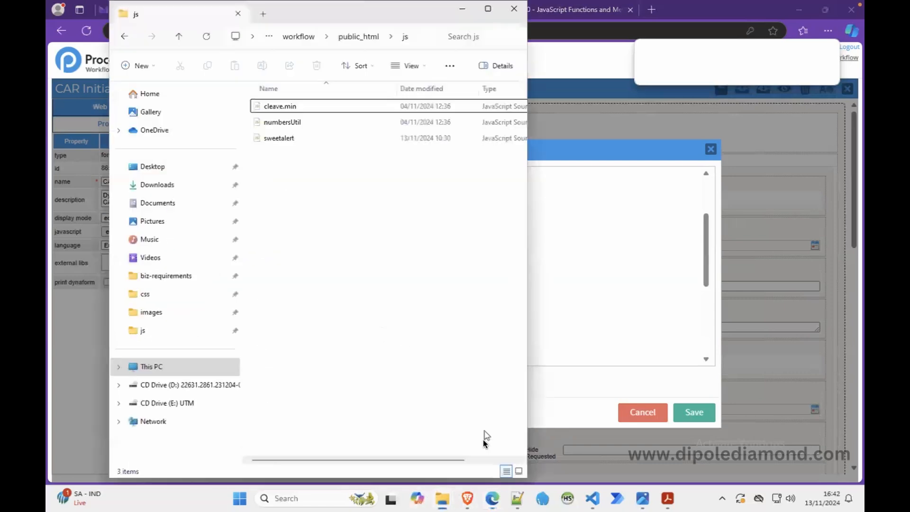
click(308, 126)
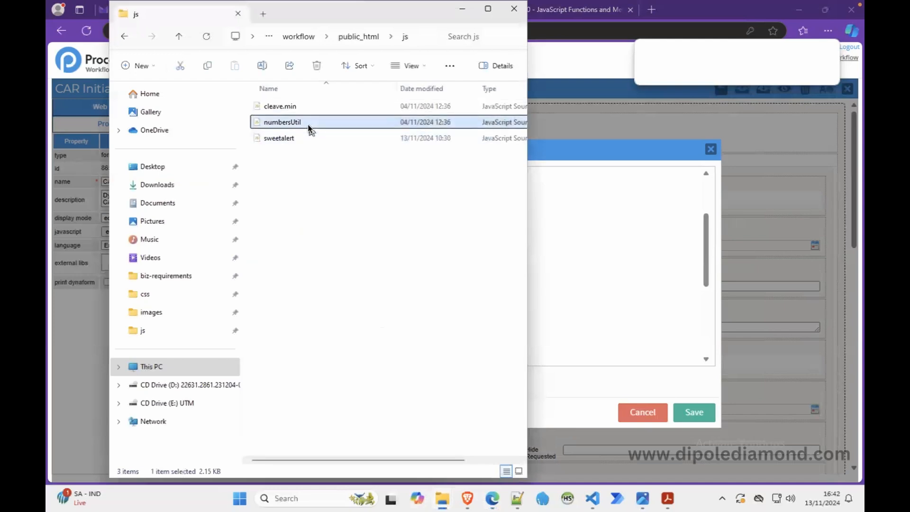
right_click(309, 127)
click(382, 170)
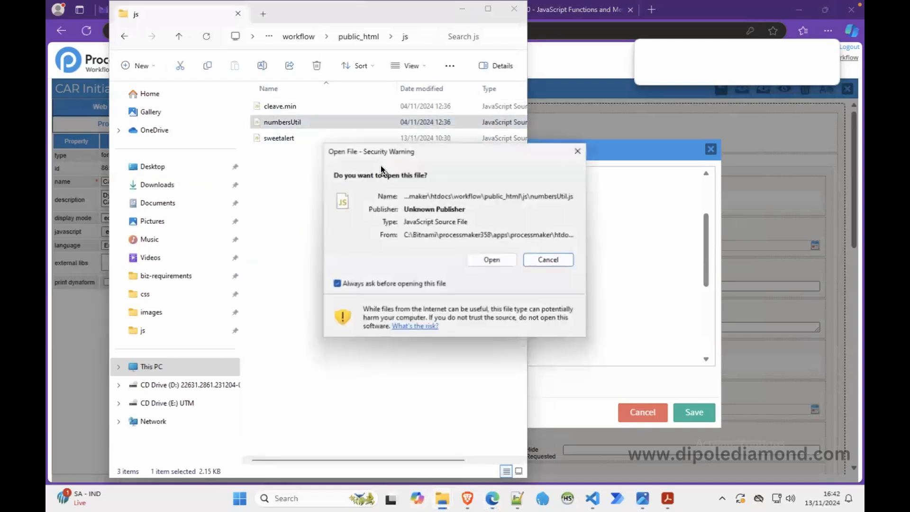
click(482, 258)
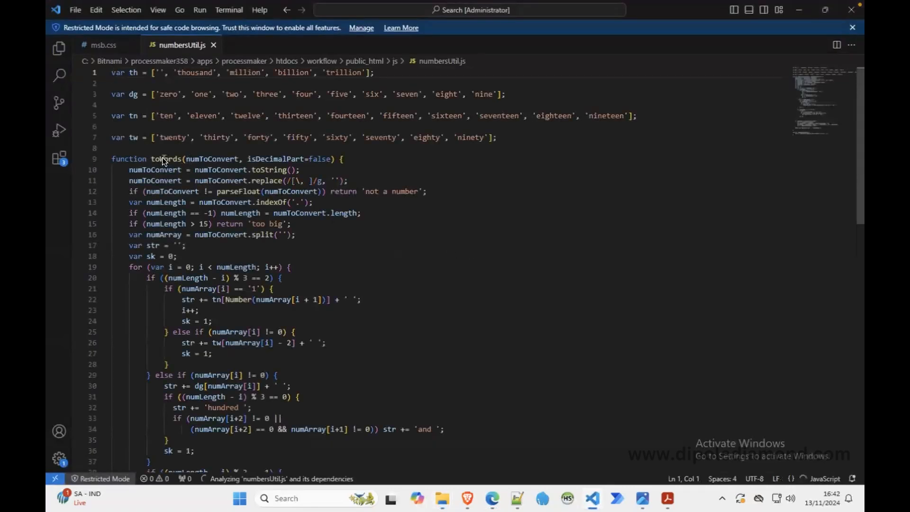
mouse_move(164, 159)
mouse_move(210, 159)
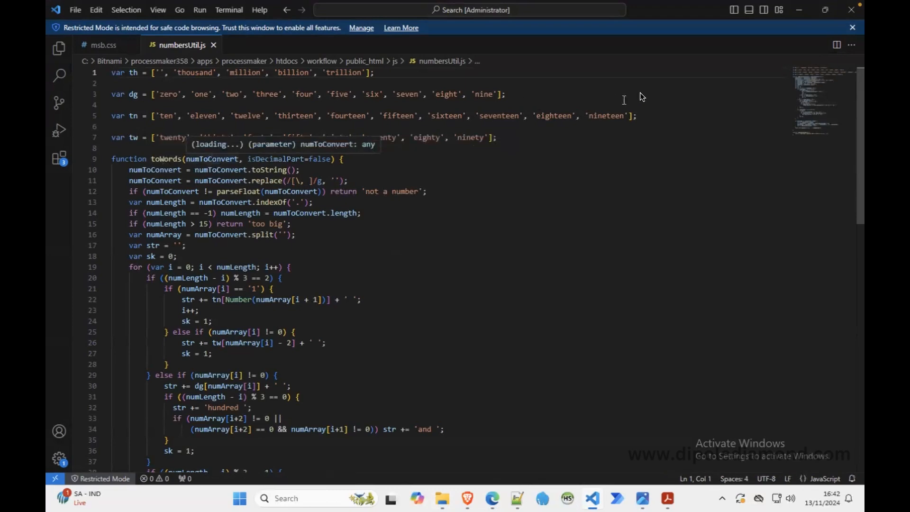
click(800, 10)
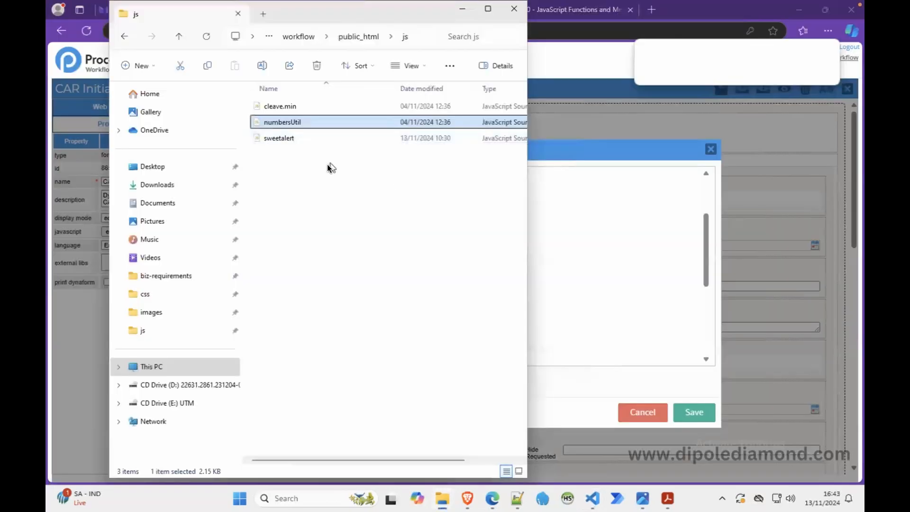
Step: Complete the assignment as amountWords = toWords(amountFigures); and start a new line
click(565, 257)
text(toWords();)
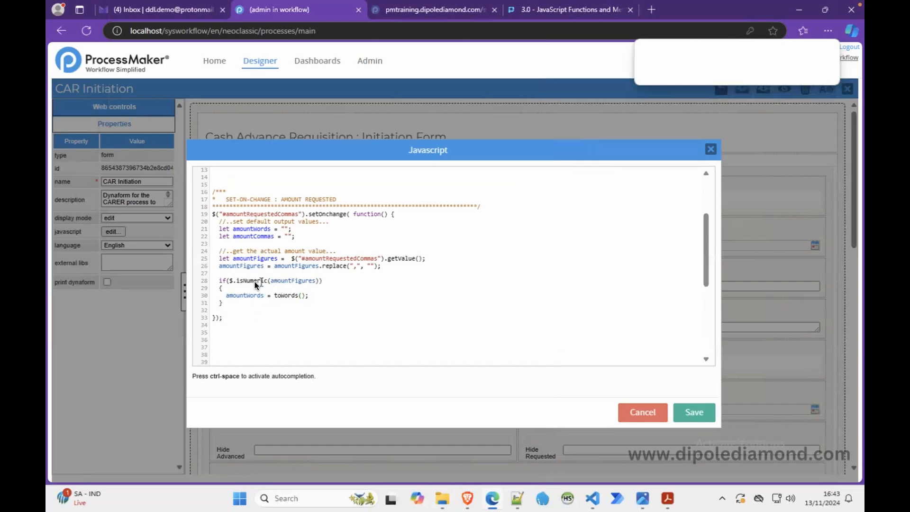
double_click(283, 280)
key(ctrl+c)
click(301, 295)
key(ctrl+v)
click(378, 295)
key(Return)
Step: Add $("#amountRequestedCommas").setValue(amountWords); inside the if block by pasting and editing the getValue call
drag(291, 258, 429, 259)
key(ctrl+c)
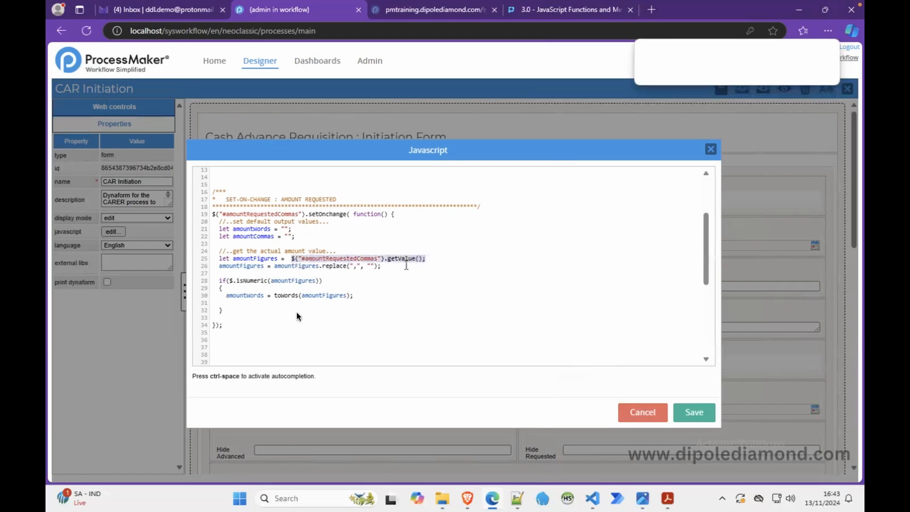
click(281, 303)
key(ctrl+v)
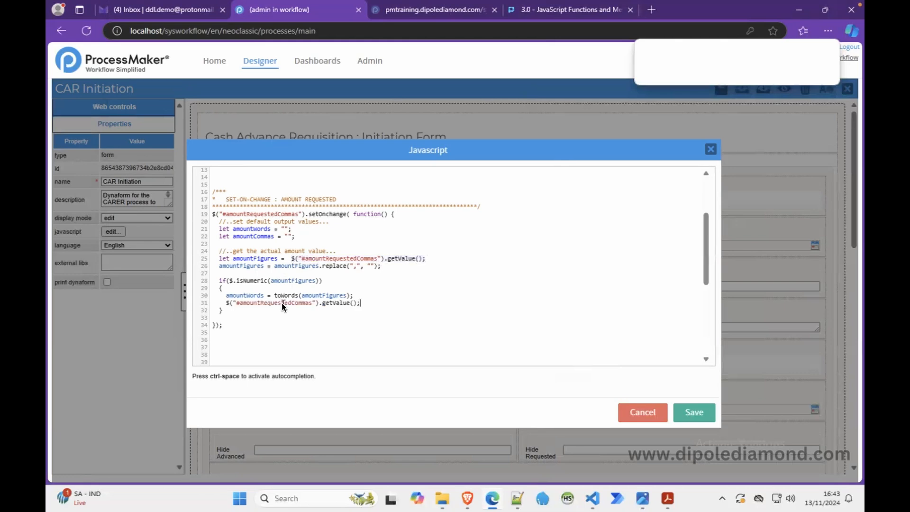
text(s)
double_click(255, 297)
key(ctrl+c)
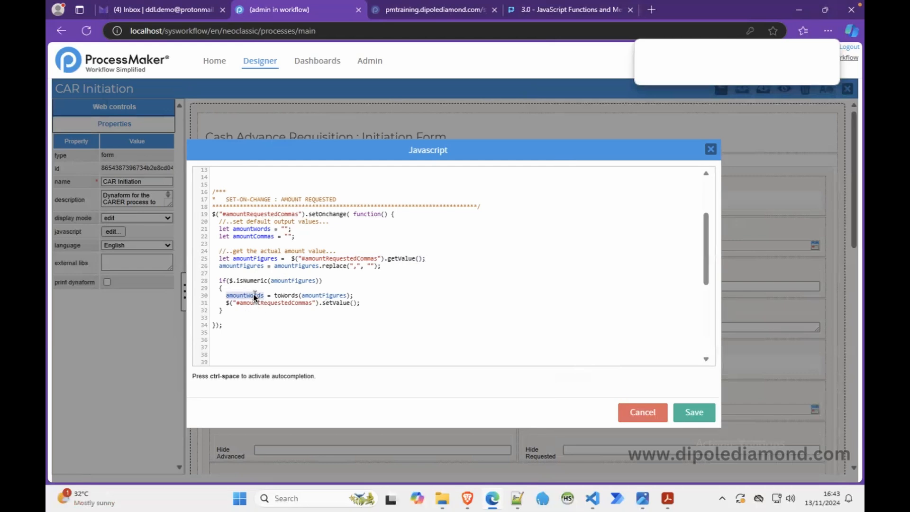
click(353, 303)
key(ctrl+v)
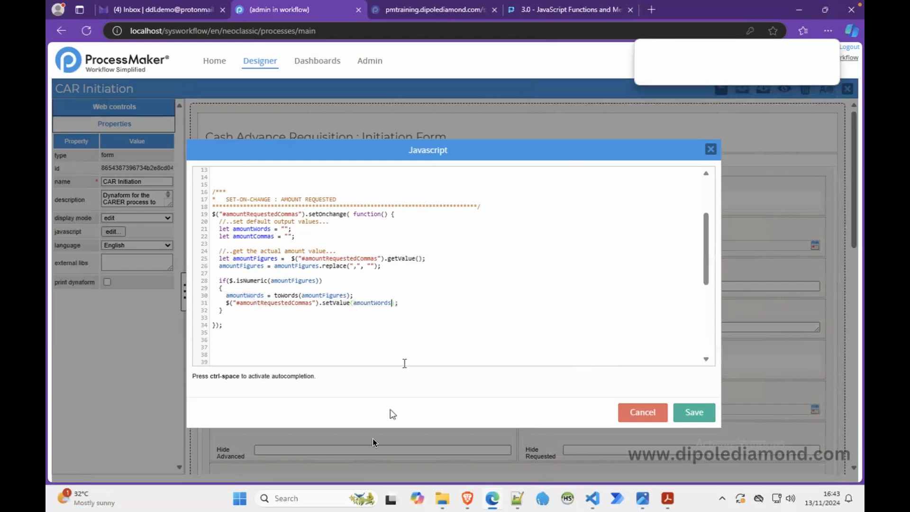
Step: Change that line's selector to #amountRequestedWords, copying the field name from the field list in Notepad++
click(516, 498)
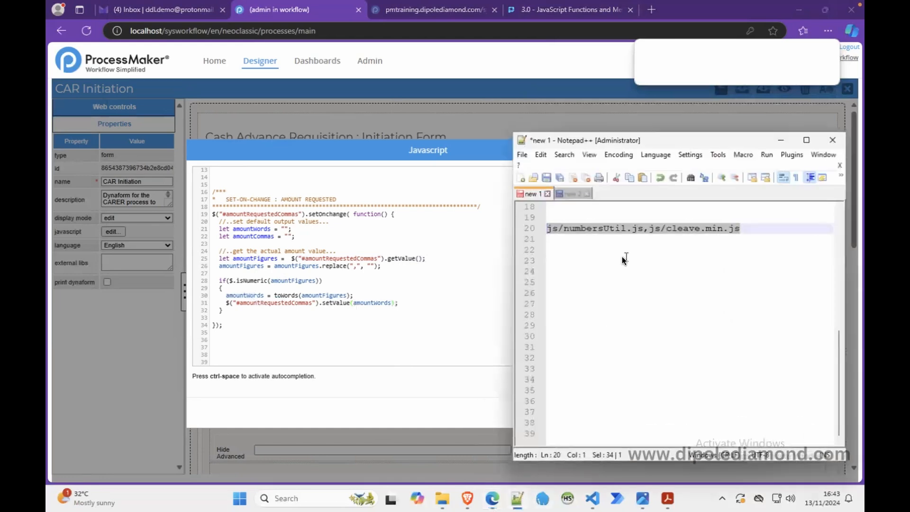
click(568, 193)
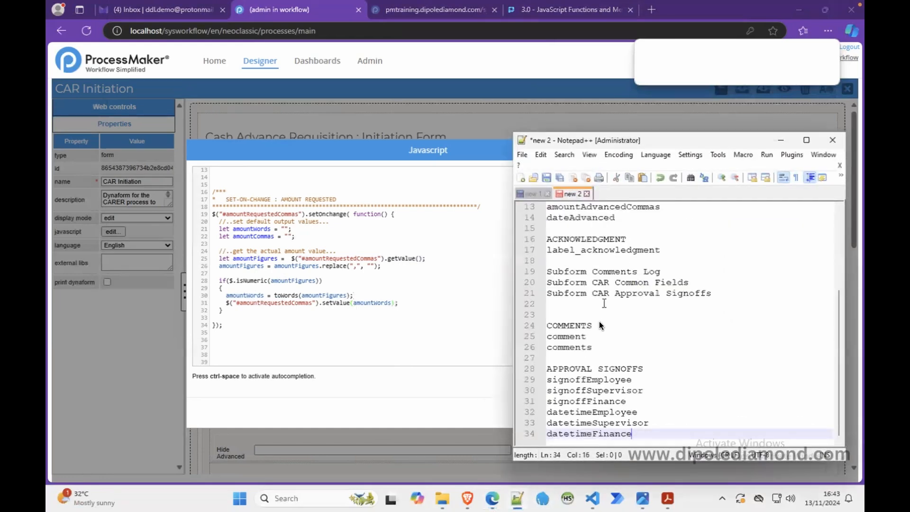
scroll(600, 328, up, 4)
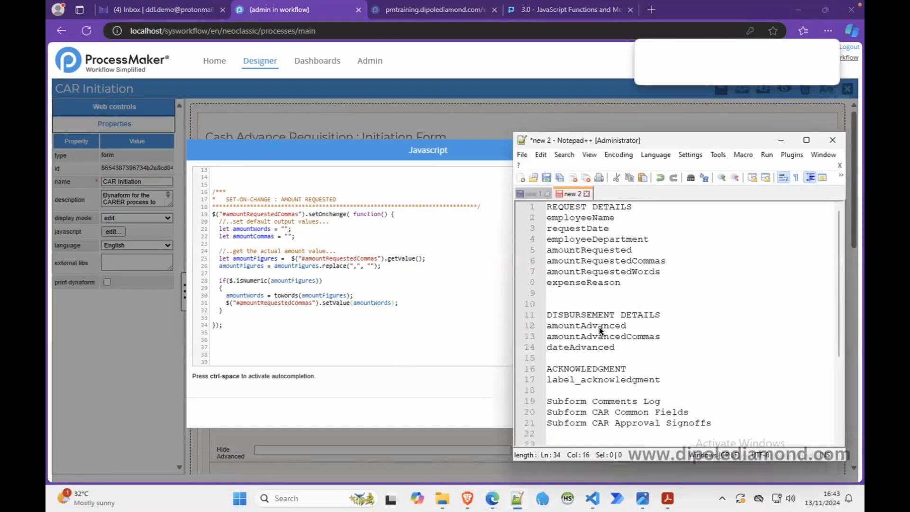
double_click(602, 274)
key(ctrl+c)
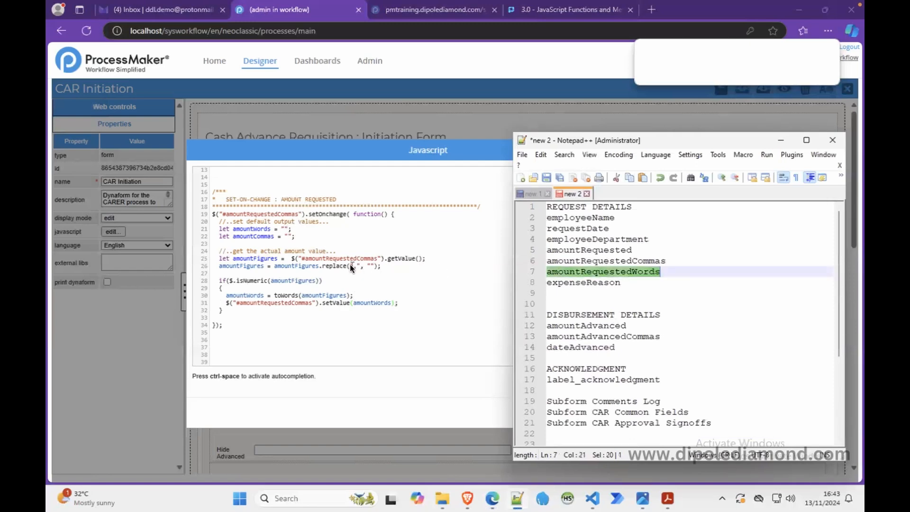
double_click(280, 302)
key(ctrl+v)
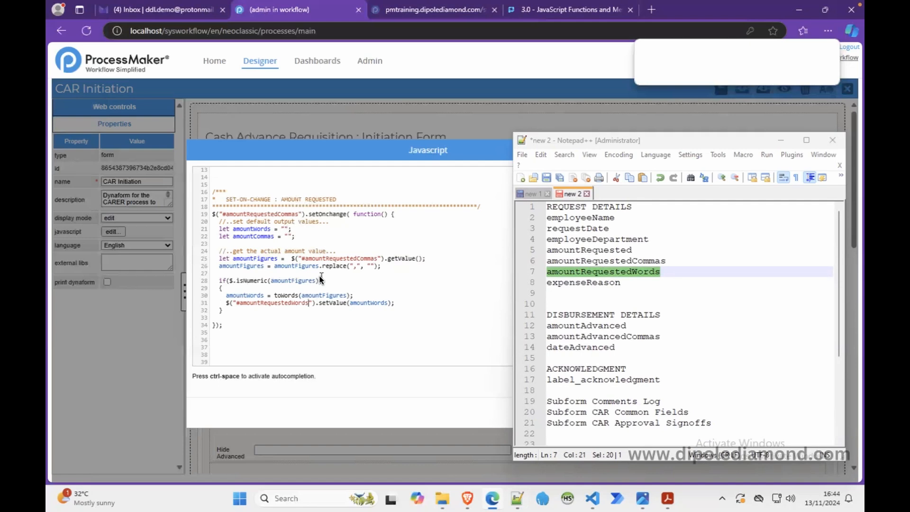
Step: Add amountCommas = parseFloat(amountFigures); as a new line in the if block
click(398, 303)
key(Return)
double_click(258, 236)
click(240, 311)
text(= parsefloat()
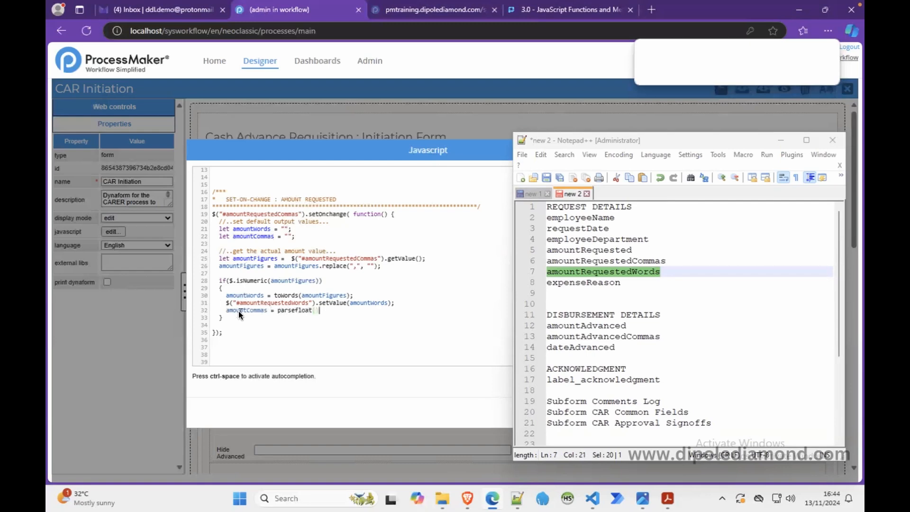
text();)
key(Left)
key(Left)
key(Left)
key(Left)
key(Left)
key(Left)
key(Left)
key(BackSpace)
text(F)
click(314, 310)
text(amountFigures)
Step: Duplicate the amountRequestedWords setValue line below the parseFloat line
click(391, 302)
text(;)
drag(394, 298, 398, 304)
key(ctrl+c)
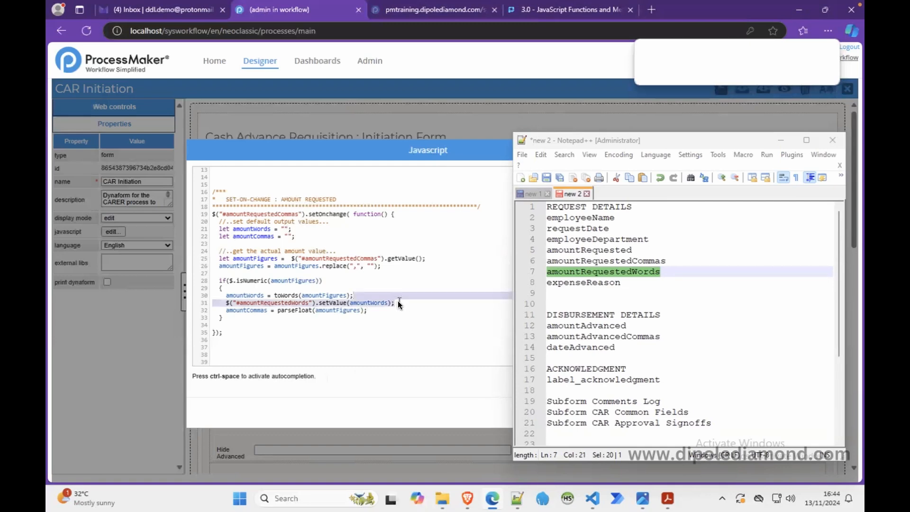
click(388, 312)
key(Return)
key(ctrl+v)
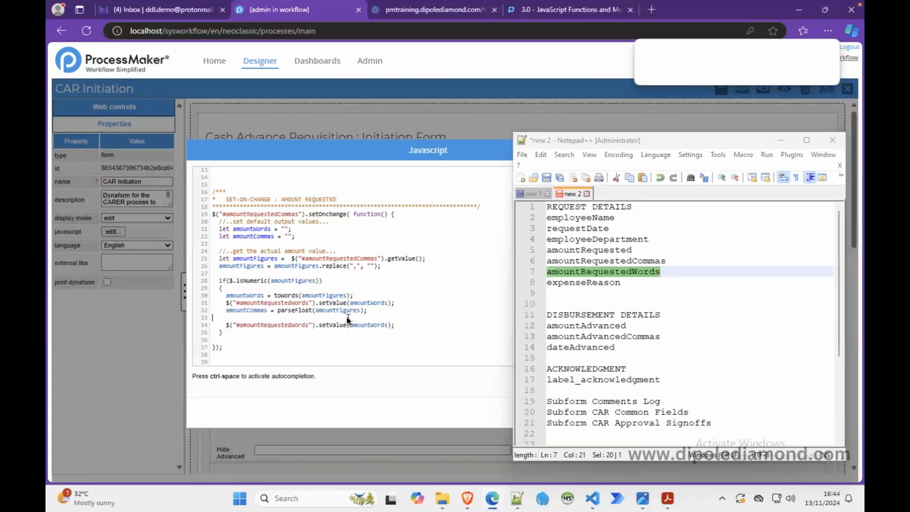
key(BackSpace)
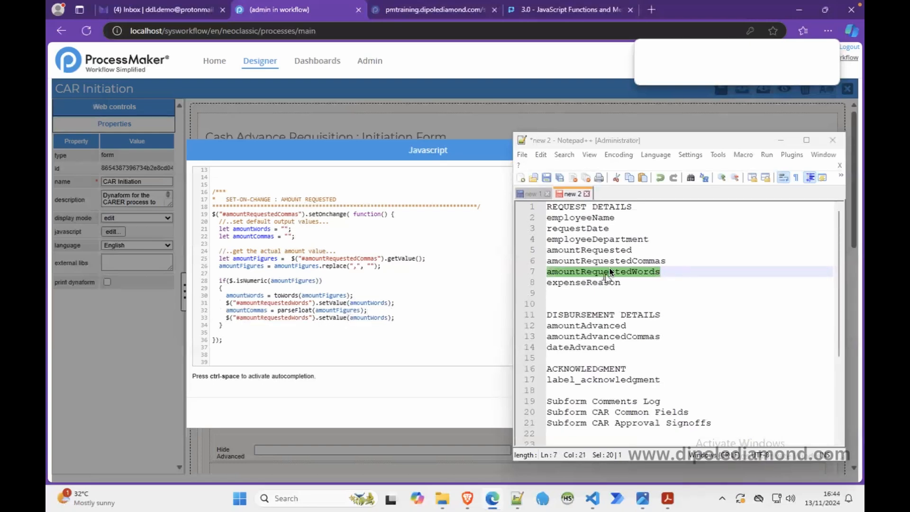
Step: Change the duplicated line to $("#amountRequested").setValue(amountCommas); using the field name from Notepad++
double_click(598, 251)
key(ctrl+c)
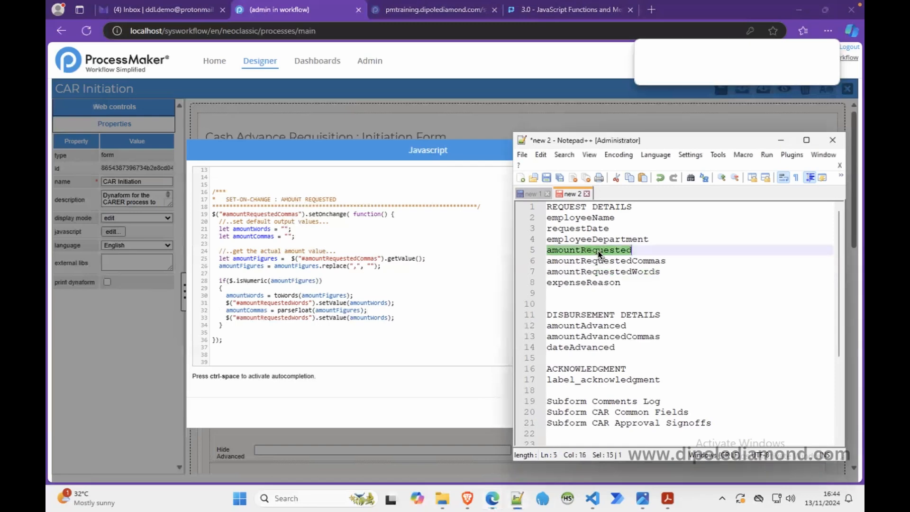
double_click(286, 318)
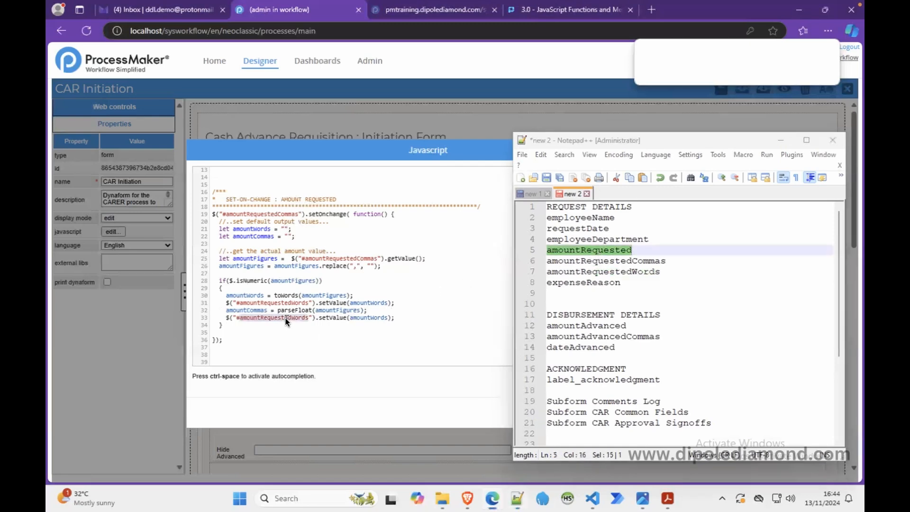
key(ctrl+v)
click(351, 316)
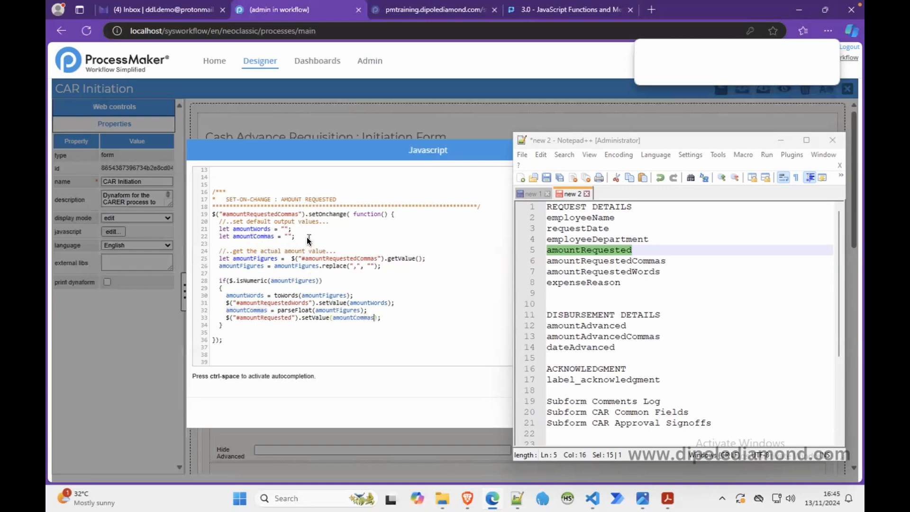
Step: Delete the $("#amountRequestedWords").setValue(amountWords); line from the if block
drag(295, 236, 222, 230)
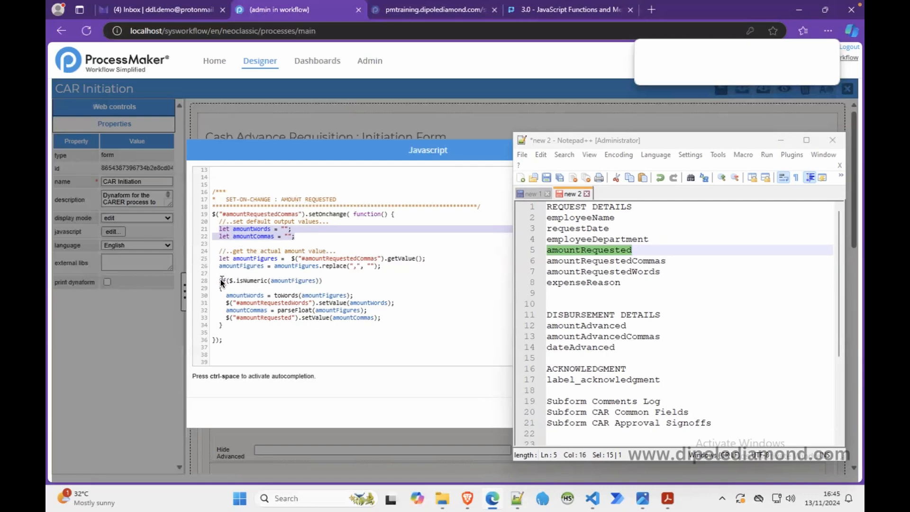
drag(218, 279, 238, 323)
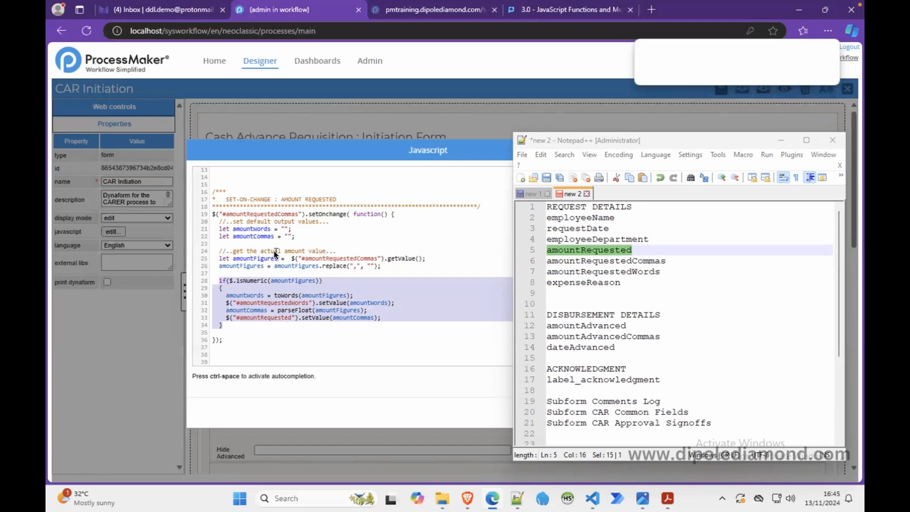
click(260, 286)
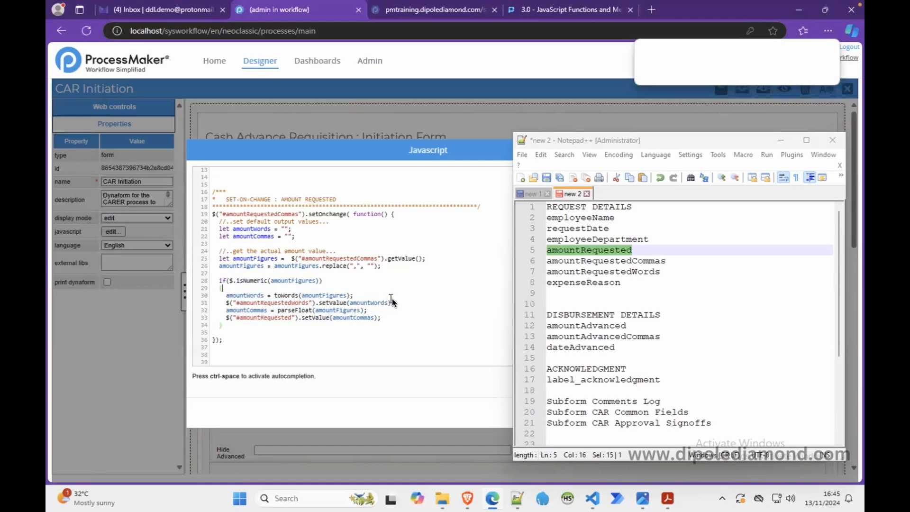
drag(396, 304, 234, 306)
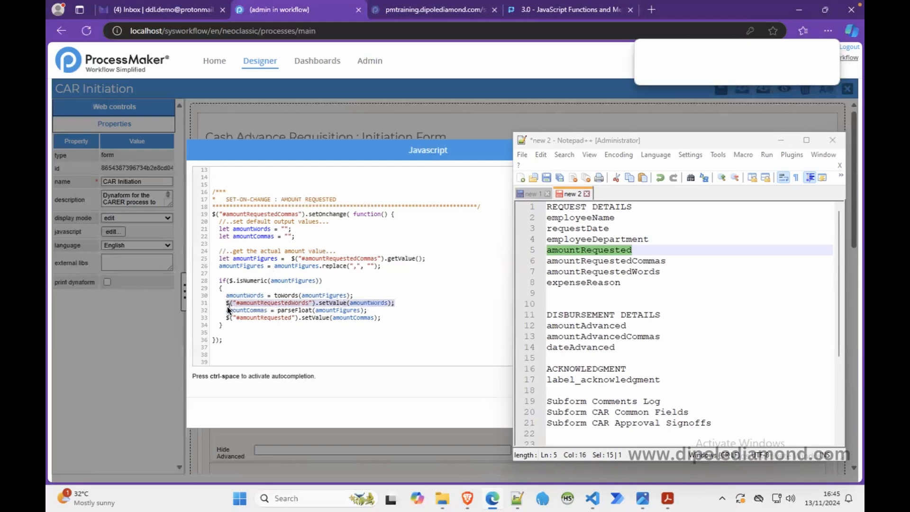
key(Delete)
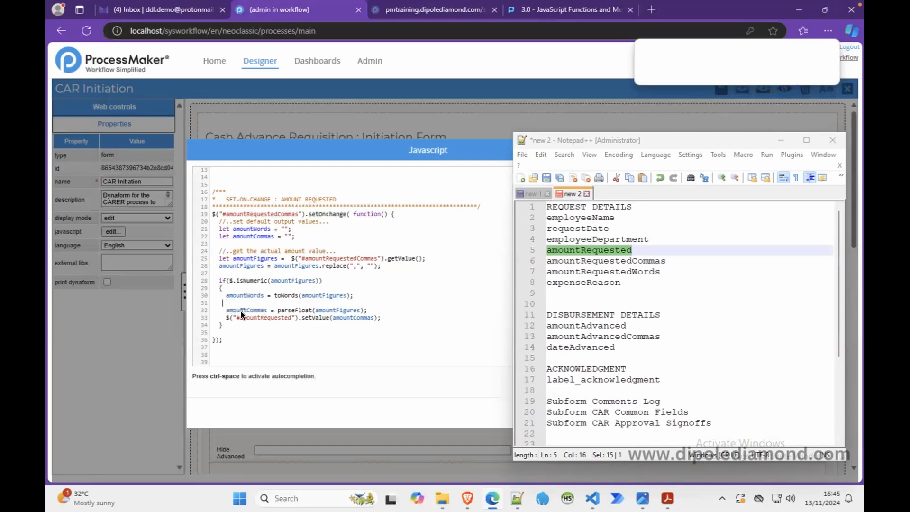
key(BackSpace)
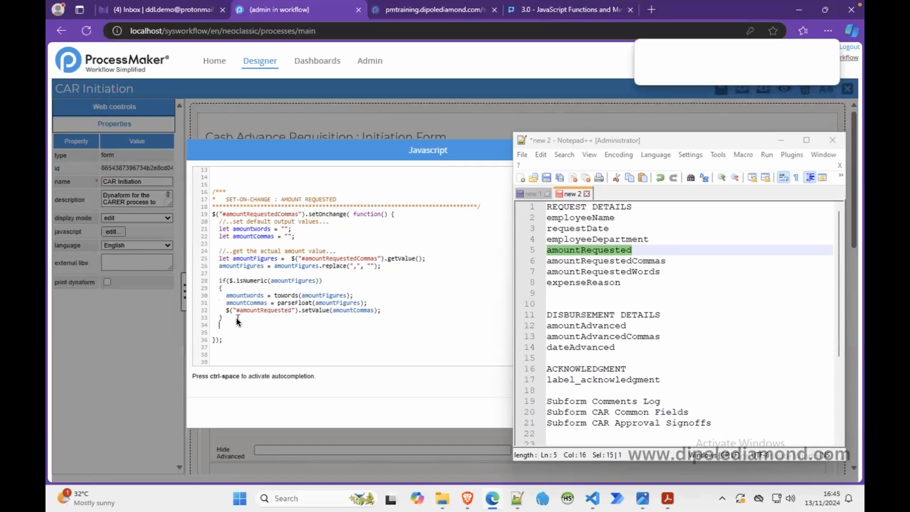
Step: Below the if block, add the comment //..send output to the form... and paste the amountRequestedWords setValue line under it
key(Return)
text(//..send output to the form...)
key(Return)
text($("#amountRequestedWords").setValue(amountWords);)
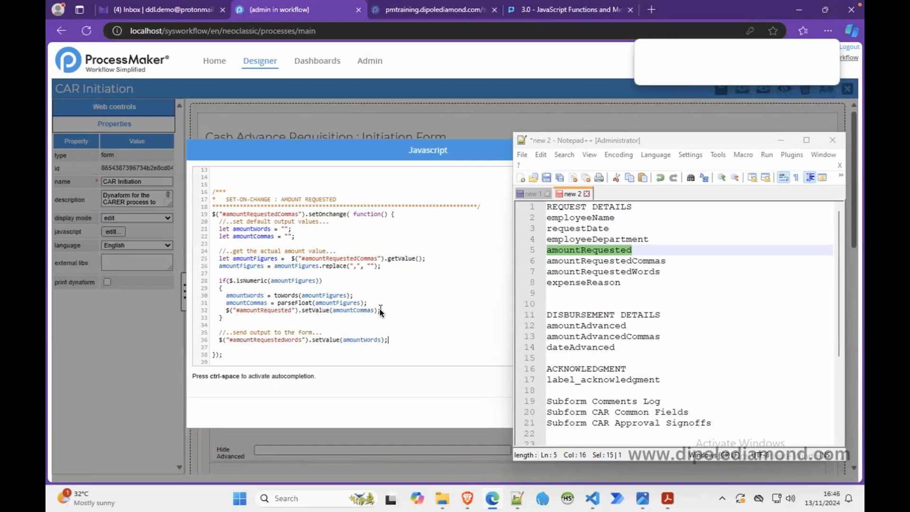
Step: Move the $("#amountRequested").setValue(amountCommas); line out of the if block to below the amountRequestedWords output line
drag(380, 310, 223, 309)
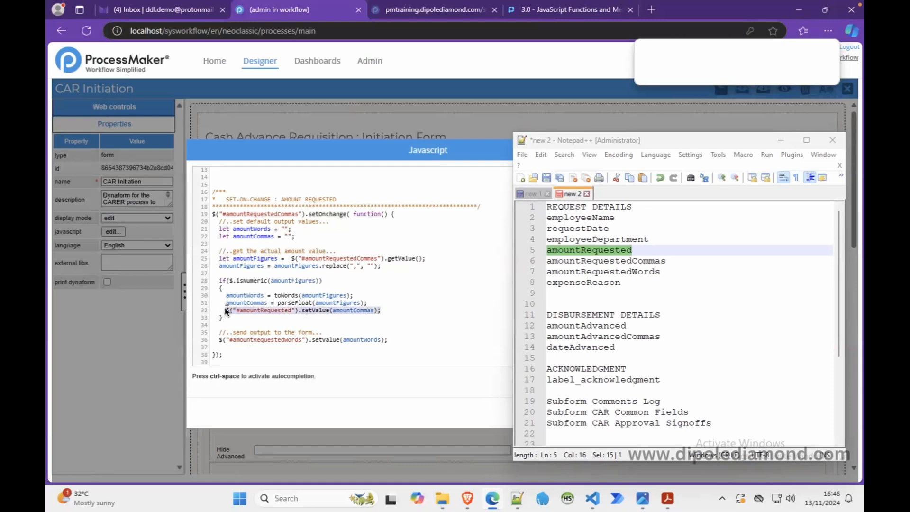
key(ctrl+x)
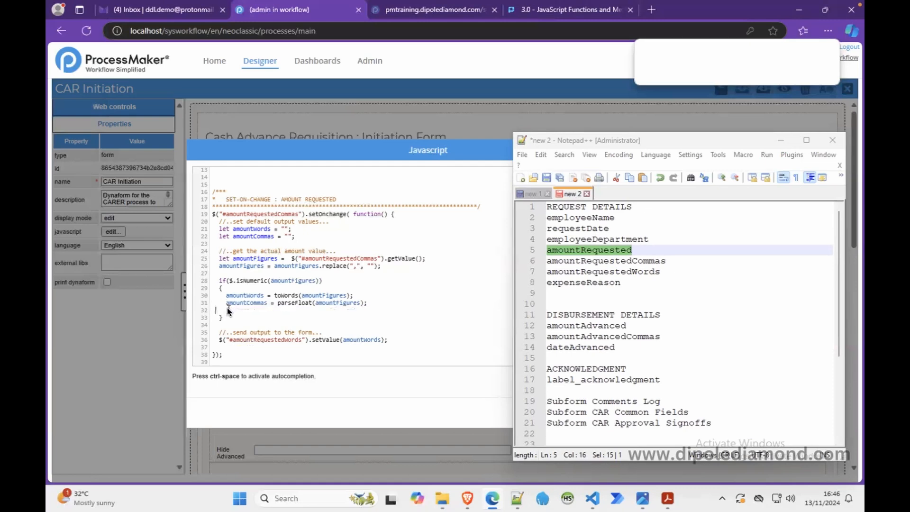
key(BackSpace)
click(391, 335)
key(Return)
key(ctrl+v)
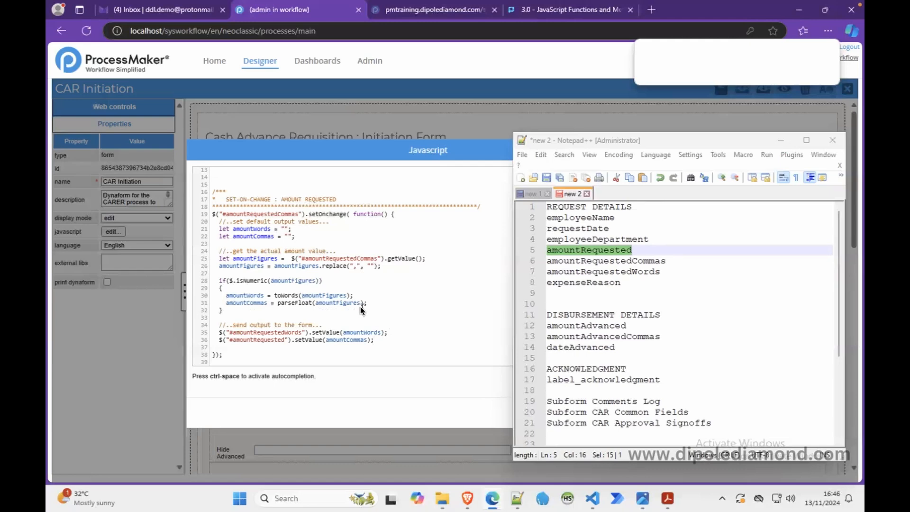
Step: Minimize Notepad++ and save the Dynaform JavaScript
scroll(345, 313, up, 3)
scroll(345, 312, down, 2)
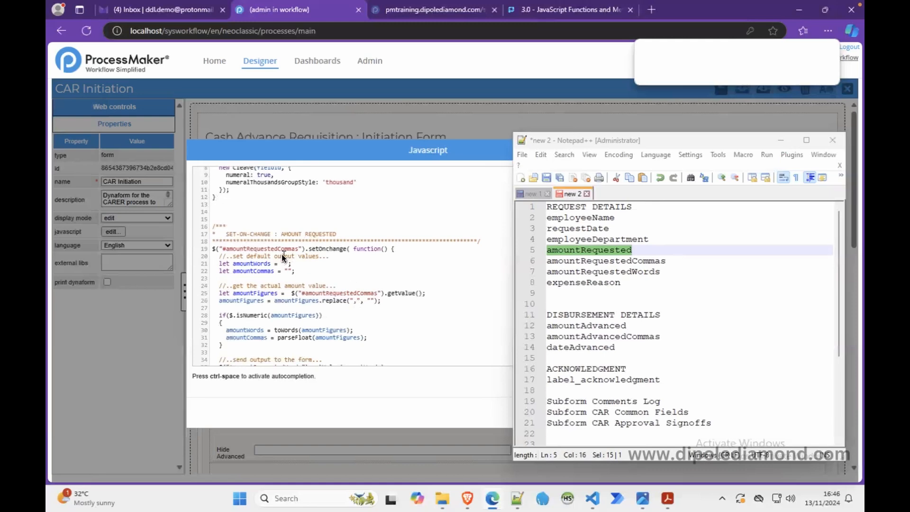
click(781, 139)
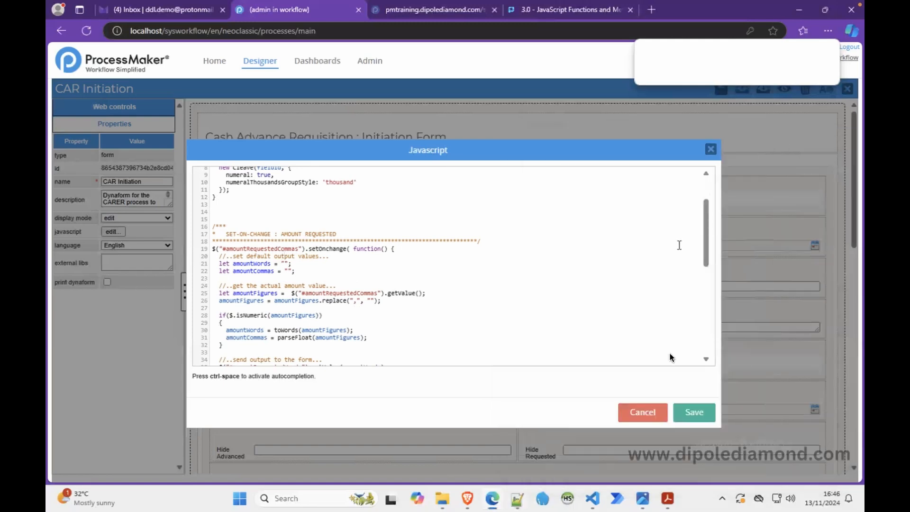
click(691, 413)
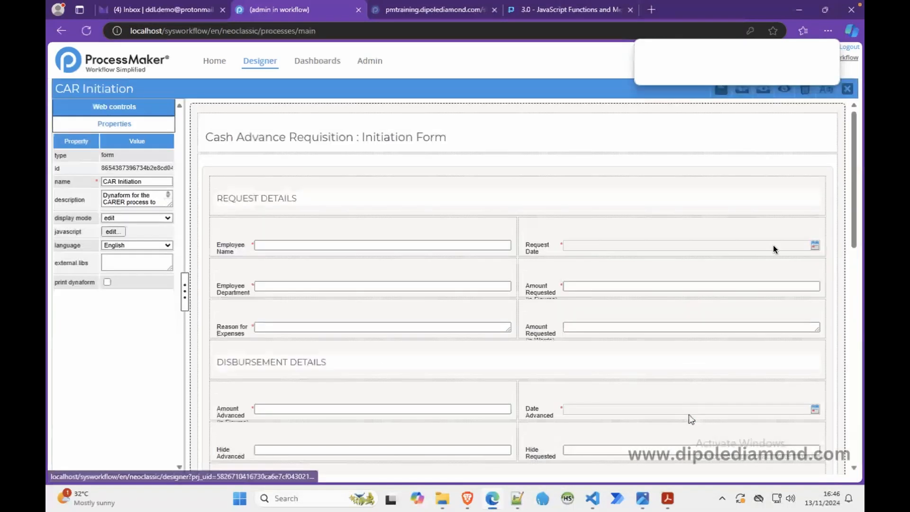
Step: Preview the form and enter 12,450 in Amount Requested (in Figures) to test the handler
click(780, 92)
click(699, 180)
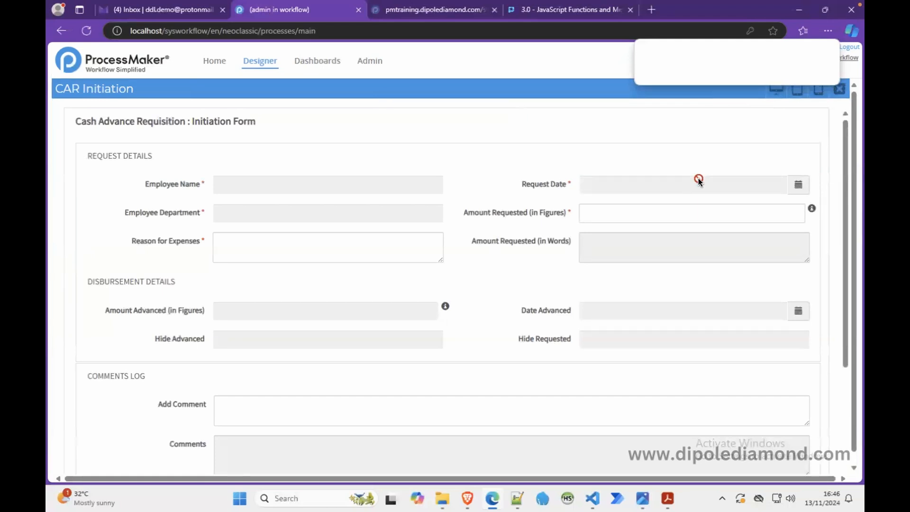
click(650, 213)
text(1)
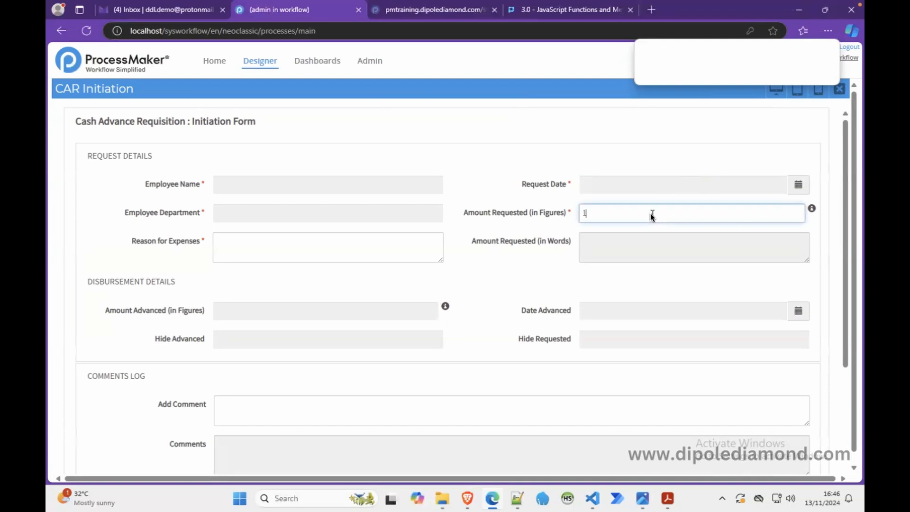
text(2,450)
click(622, 157)
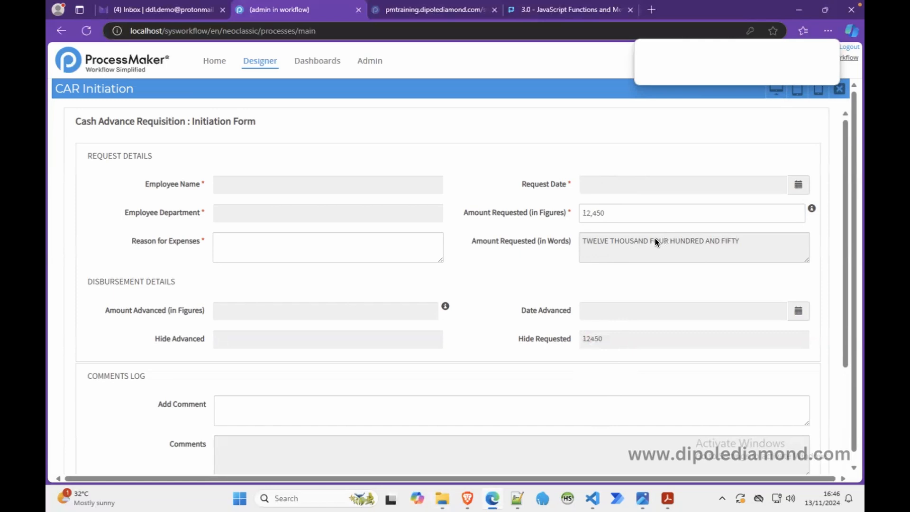
Step: Replace the Amount Requested (in Figures) value with 178,443.75
drag(628, 212, 557, 212)
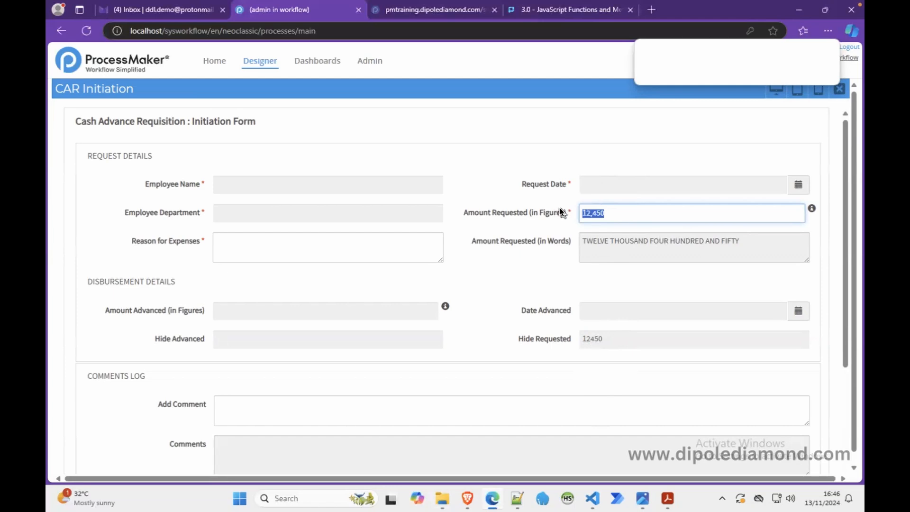
text(178,443.75)
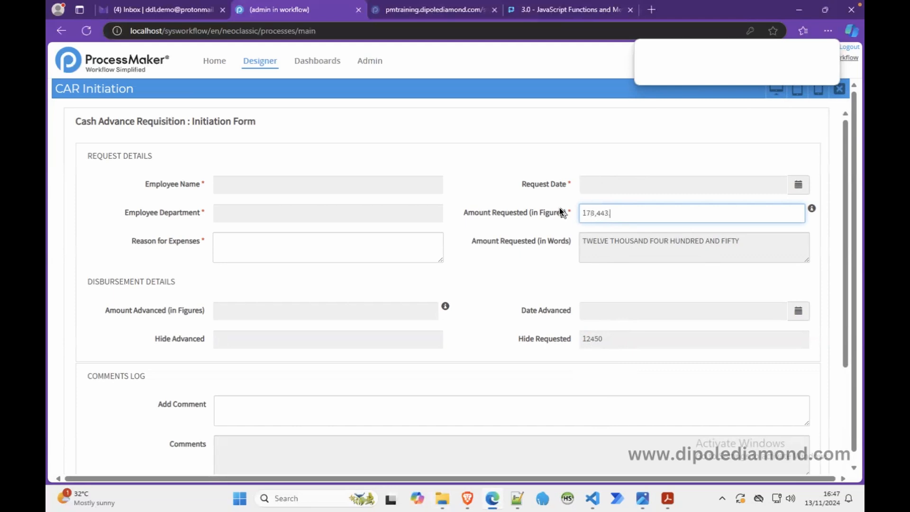
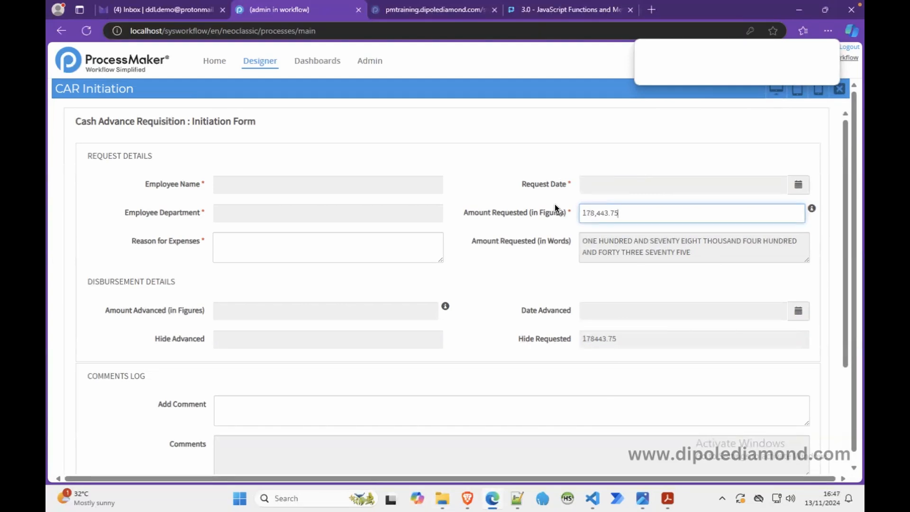
Step: Open msb.css from the libraries css folder in Visual Studio Code and close the other open msb.css and numbersUtil.js files
click(596, 158)
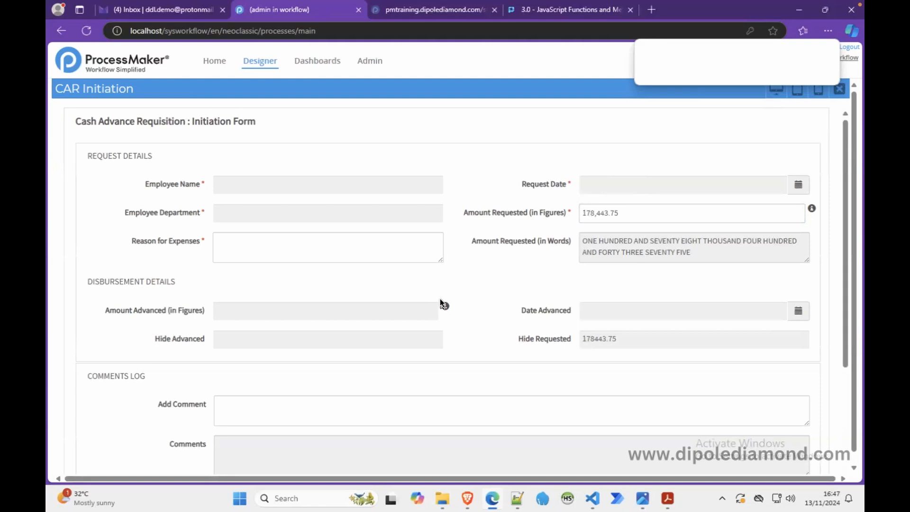
mouse_move(445, 499)
click(462, 452)
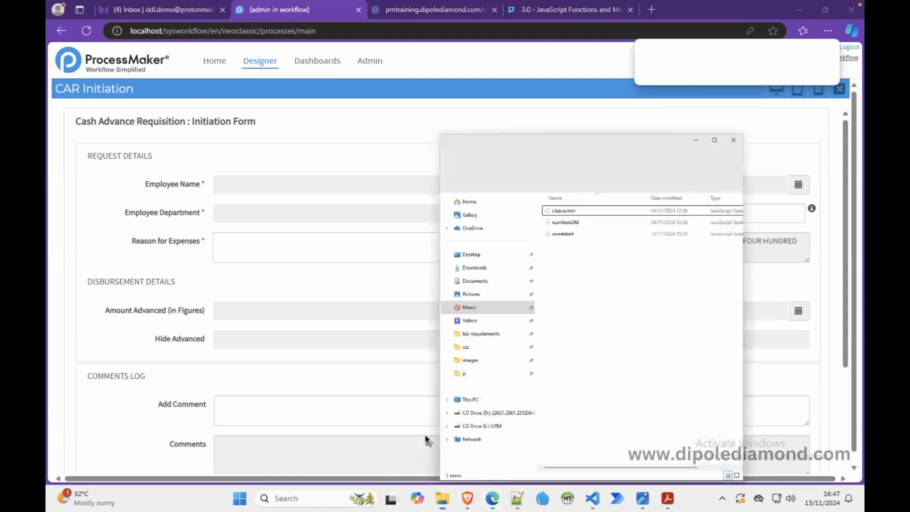
click(512, 40)
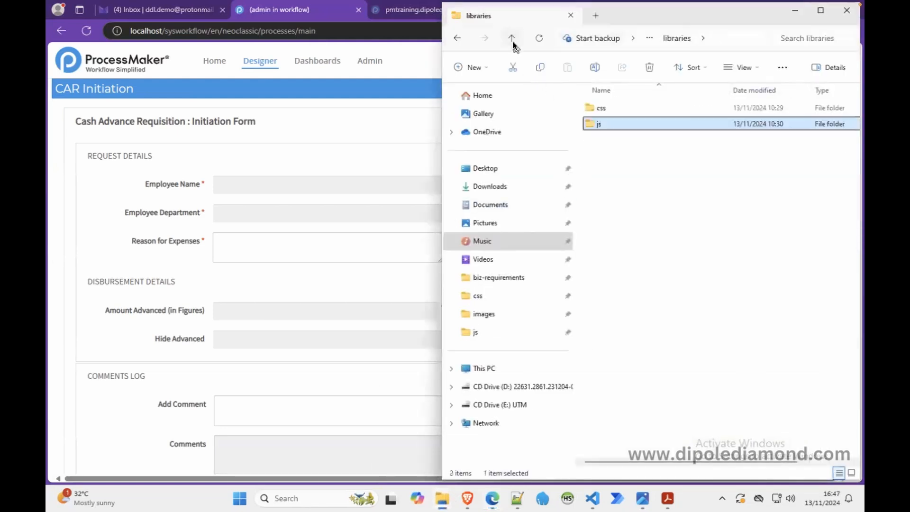
double_click(605, 107)
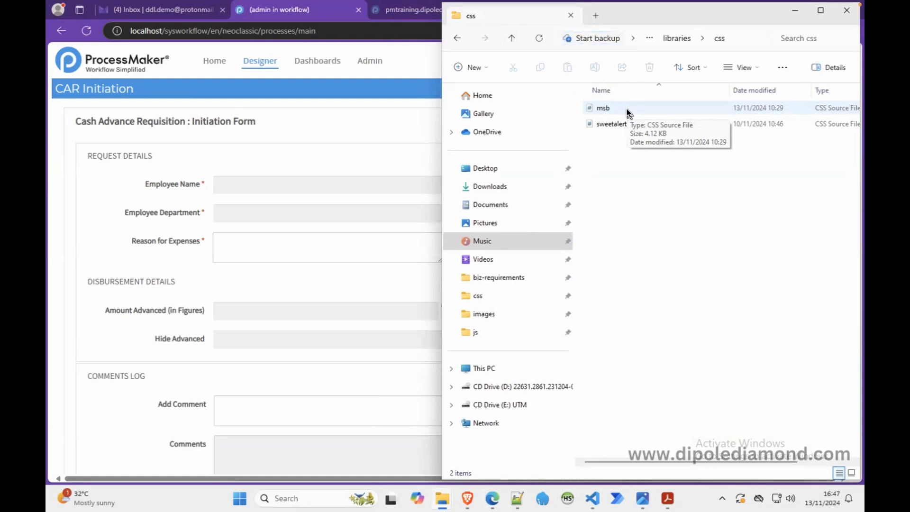
right_click(627, 114)
right_click(611, 107)
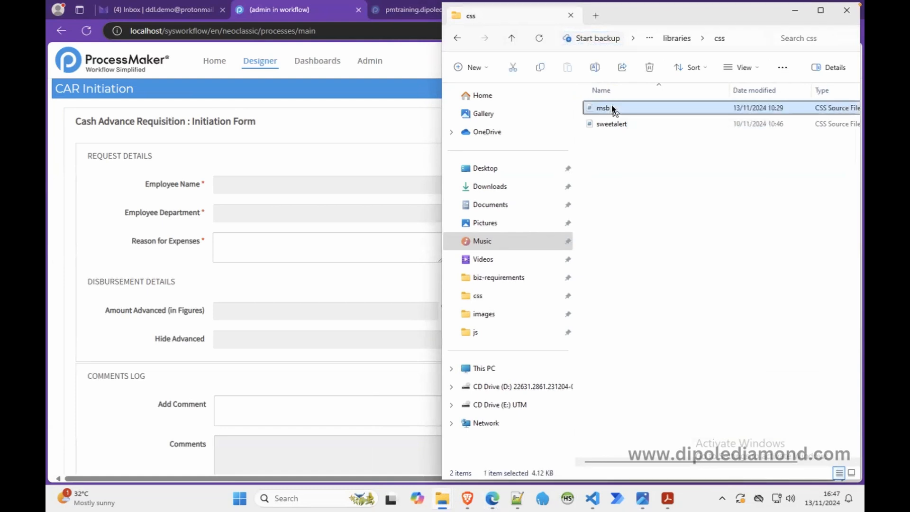
click(639, 143)
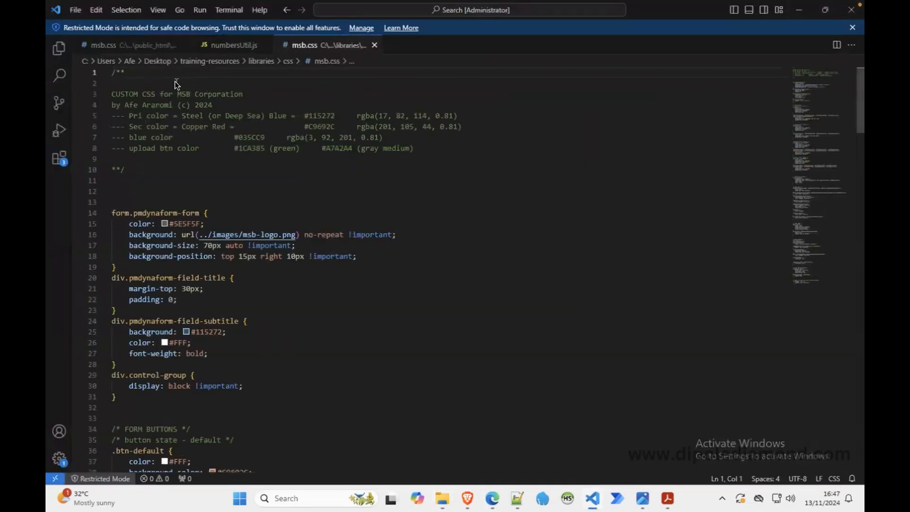
click(185, 46)
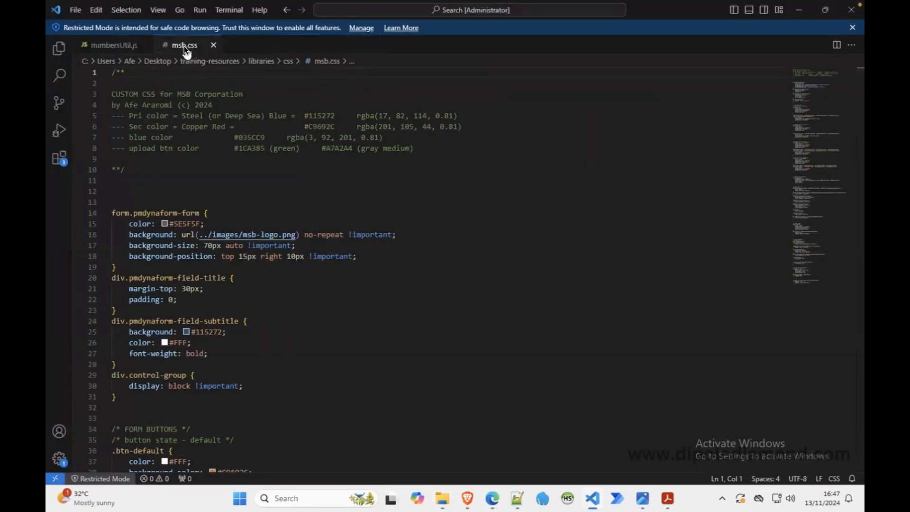
click(146, 45)
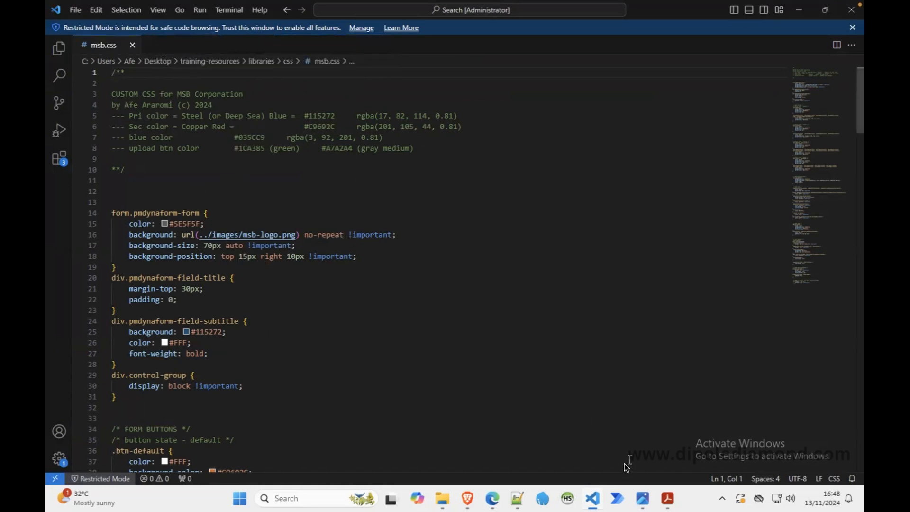
Step: View the msb-logo.png image in Photos to compare its colours with the stylesheet, then close the image
mouse_move(643, 499)
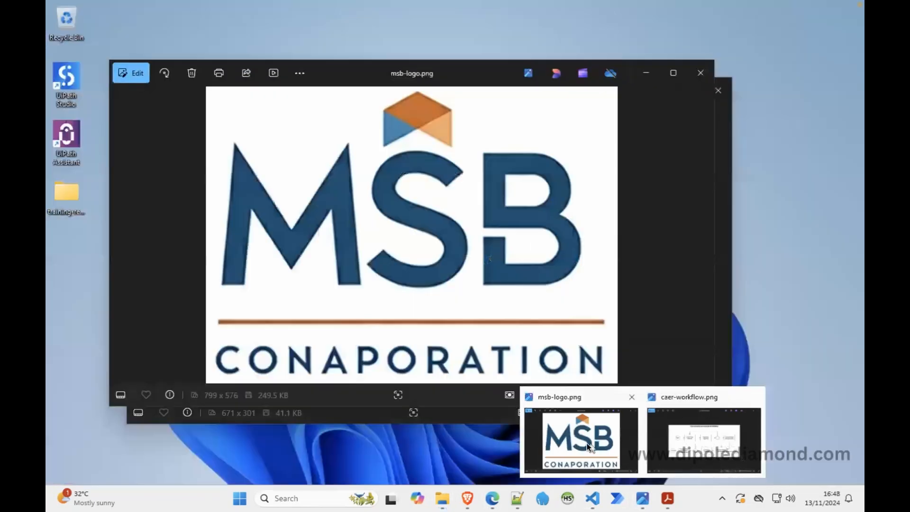
click(587, 441)
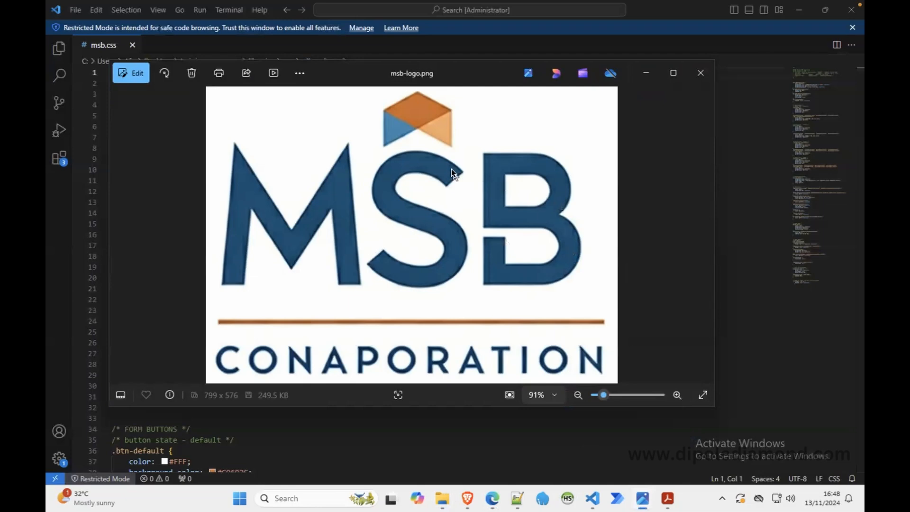
click(495, 420)
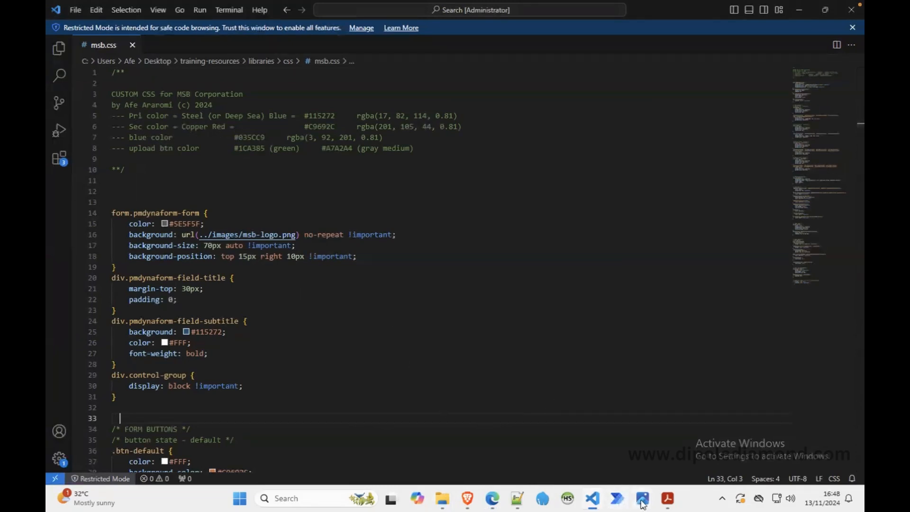
mouse_move(641, 503)
click(589, 441)
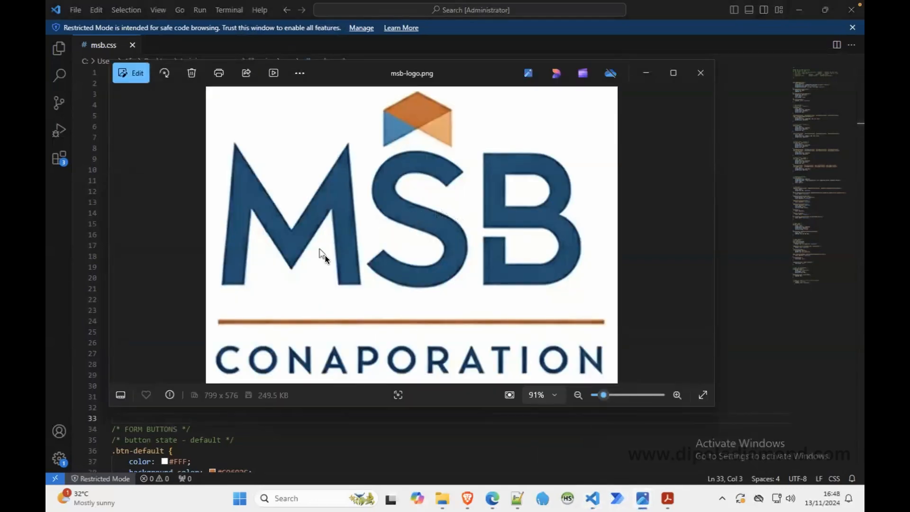
click(701, 73)
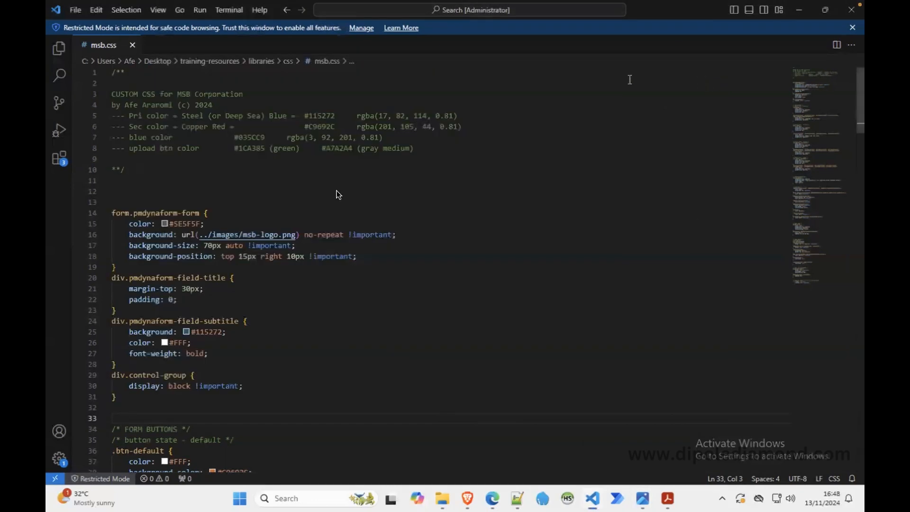
Step: Review the form, button, upload and grid style rules in msb.css, then close Visual Studio Code
mouse_move(233, 322)
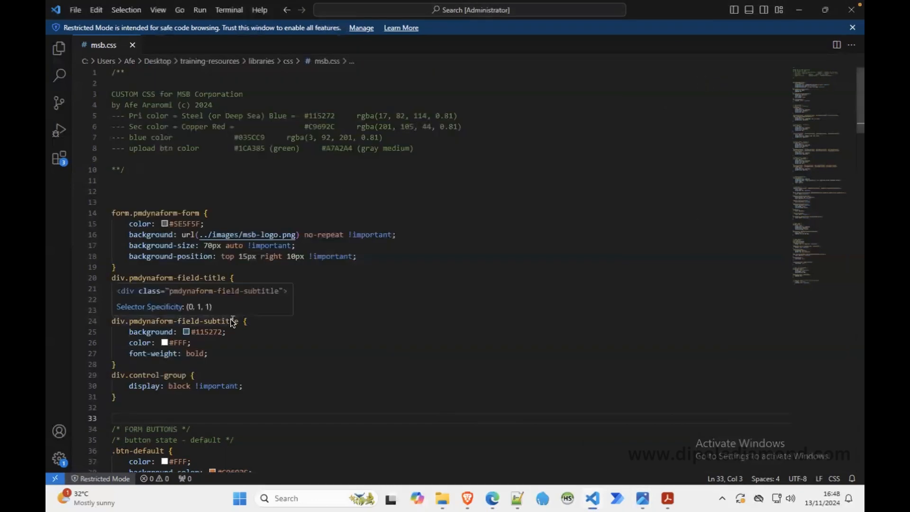
scroll(233, 322, down, 12)
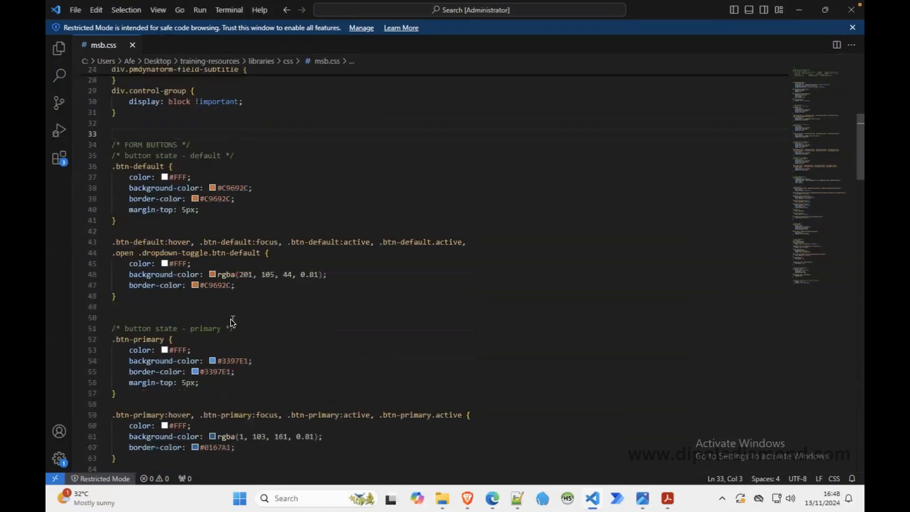
scroll(232, 322, down, 13)
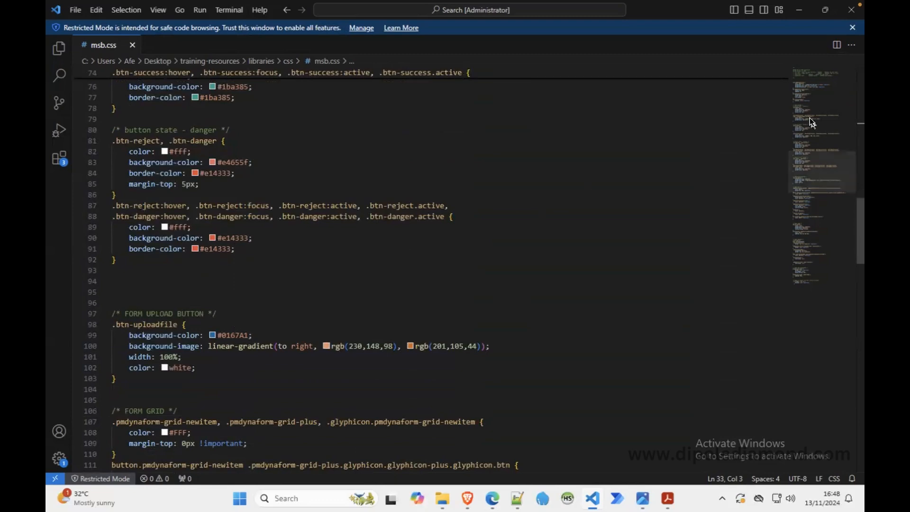
click(856, 8)
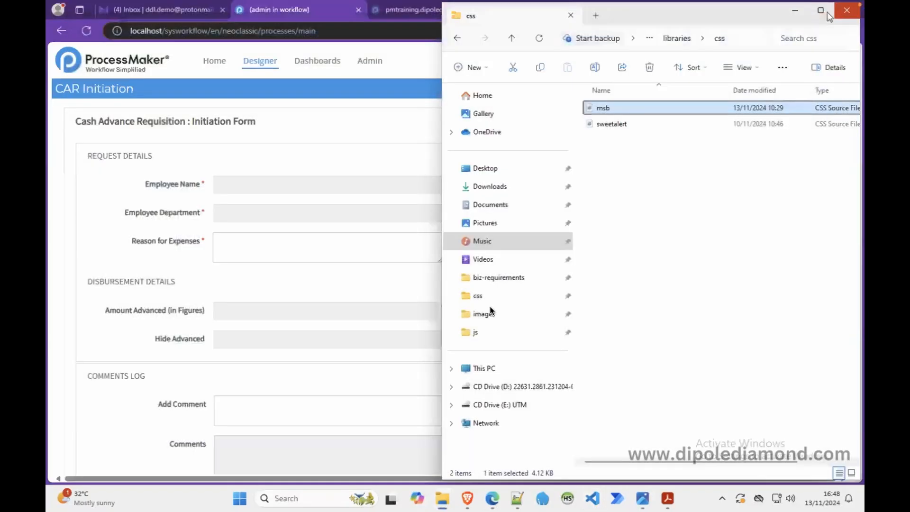
Step: Check the css folder under workflow public_html in File Explorer for the msb stylesheet, then minimize that window
mouse_move(444, 500)
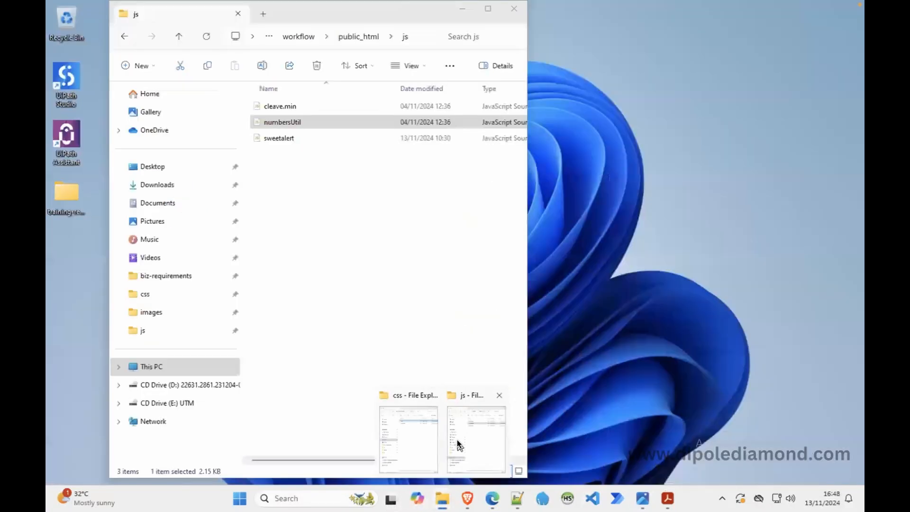
click(460, 439)
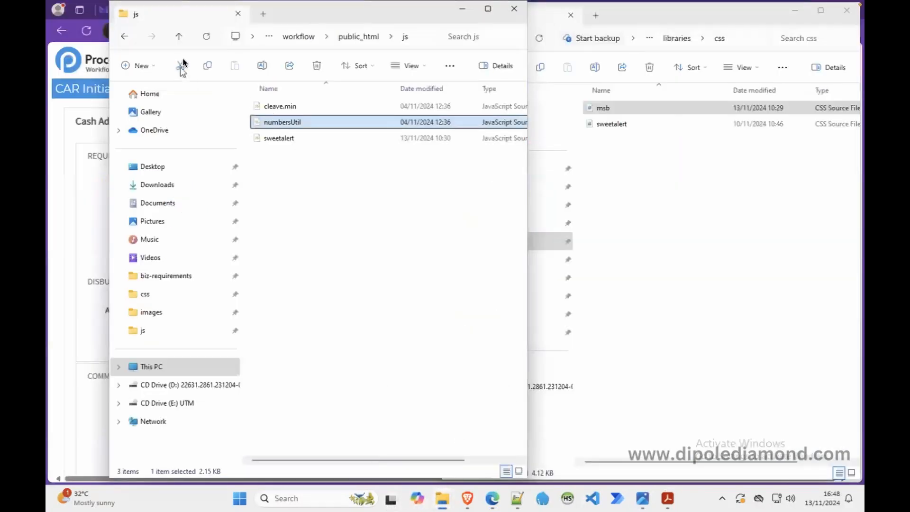
click(183, 38)
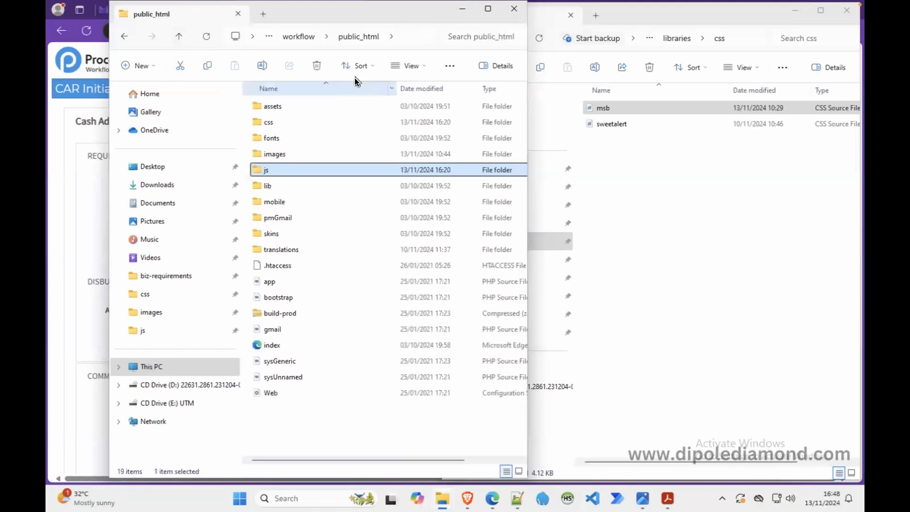
double_click(283, 124)
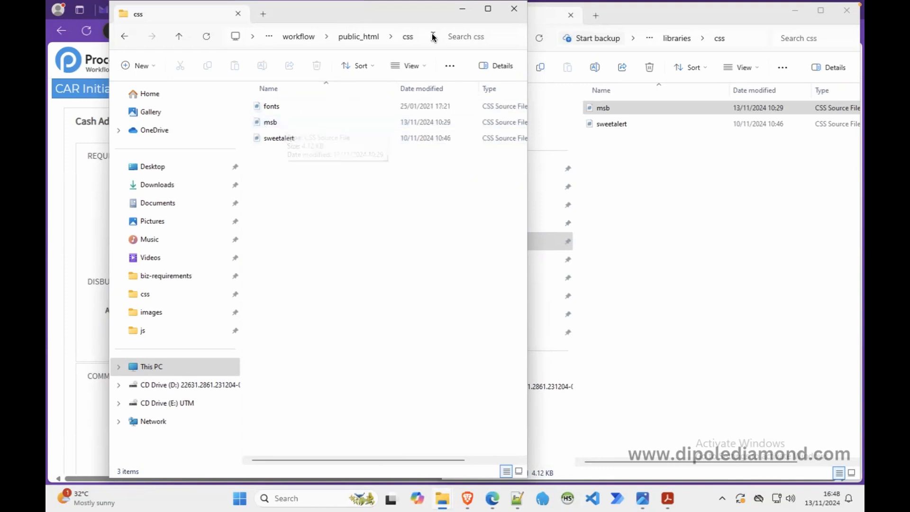
click(462, 8)
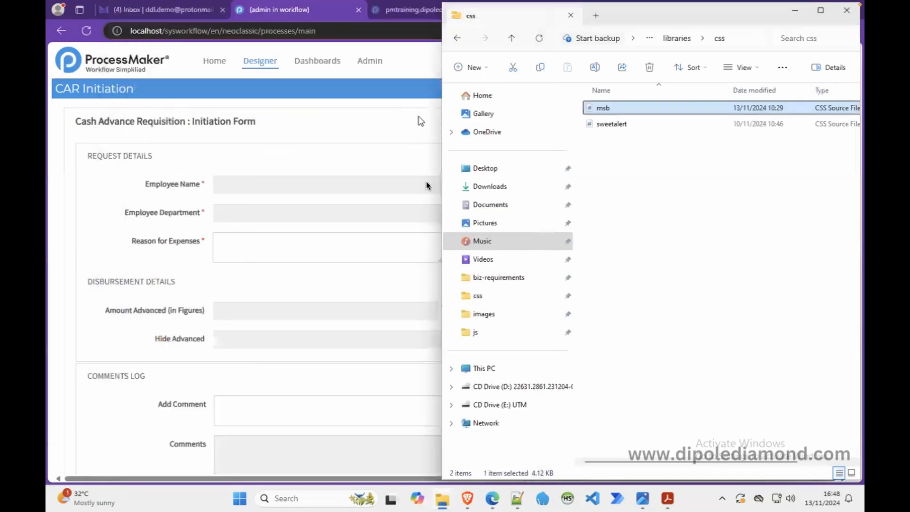
Step: Close the CAR Initiation preview and editor, open the Subform CAR Approval Signoffs Dynaform for editing, and enlarge its external libs box
click(385, 164)
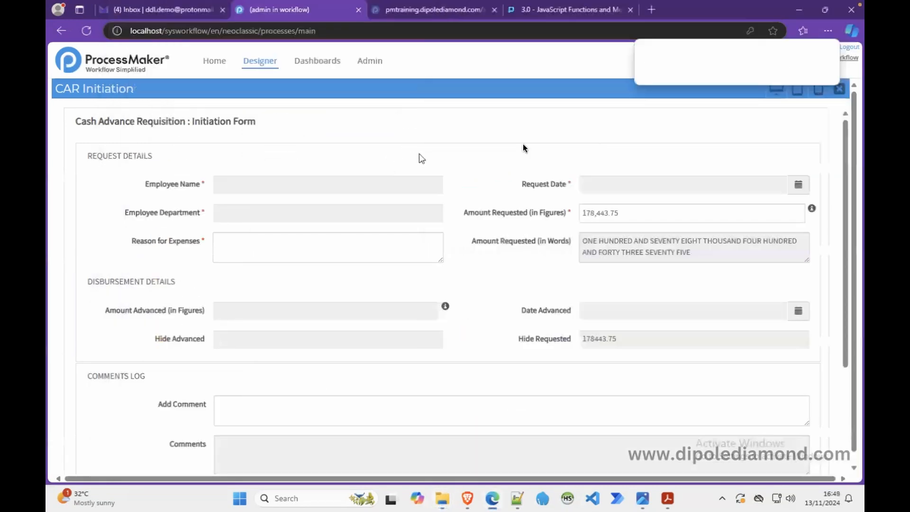
click(839, 91)
click(846, 90)
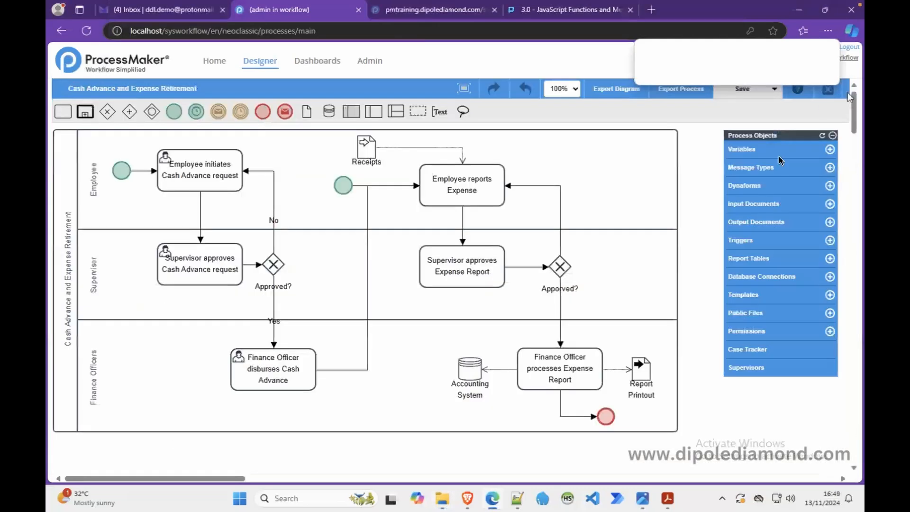
click(754, 185)
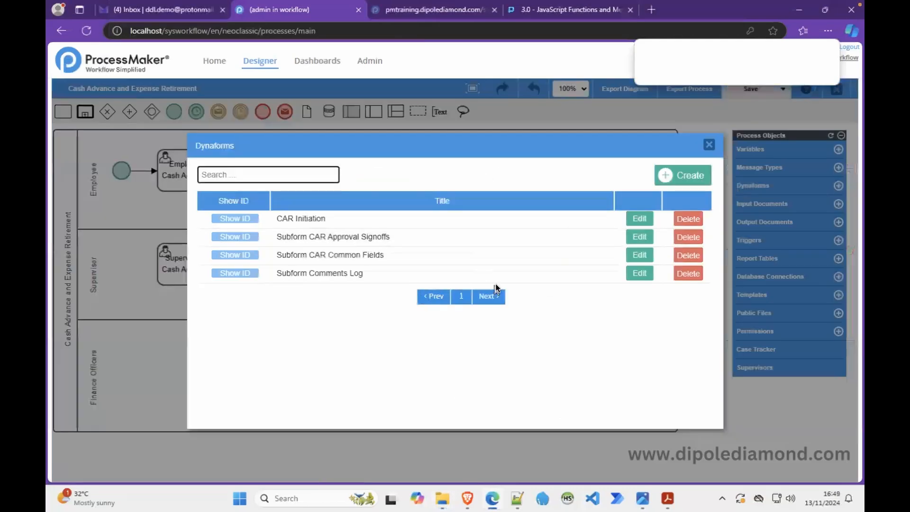
click(639, 236)
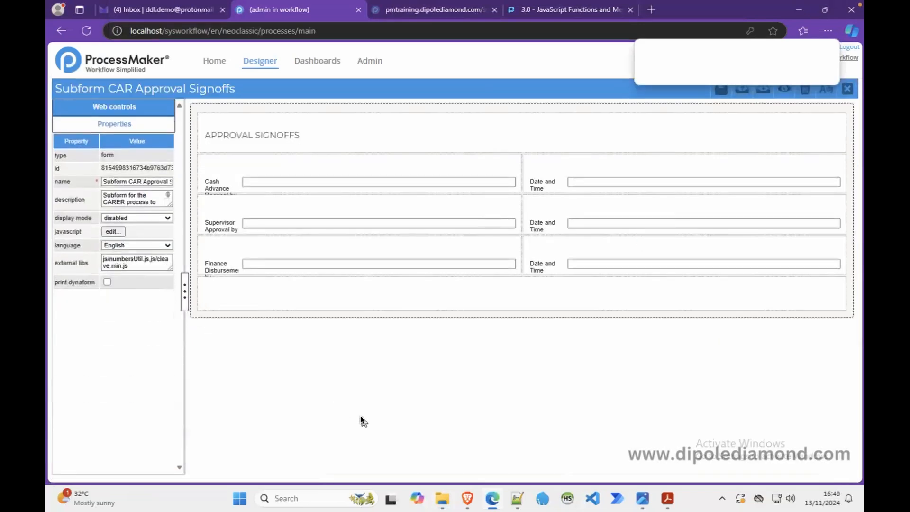
drag(168, 268, 174, 317)
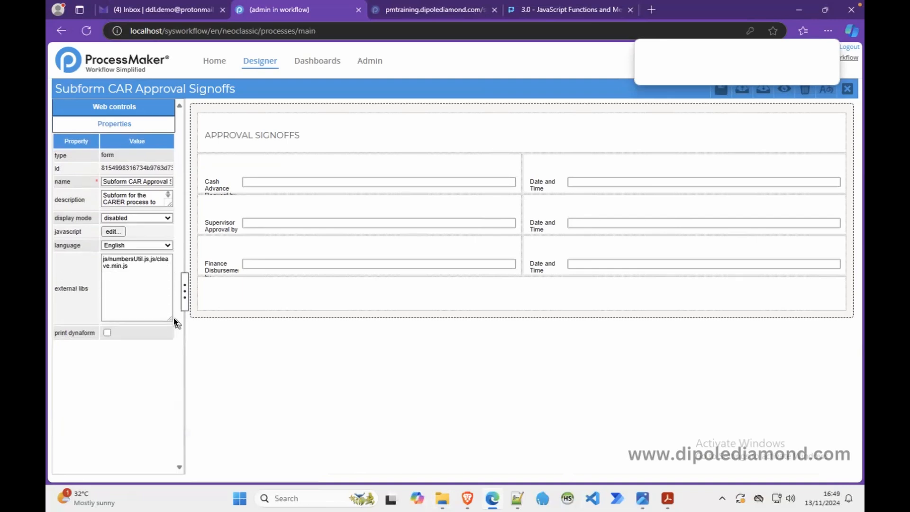
Step: In the new 1 document in Notepad++, append ,css/msb.css to the js/numbersUtil.js,js/cleave.min.js line
click(517, 498)
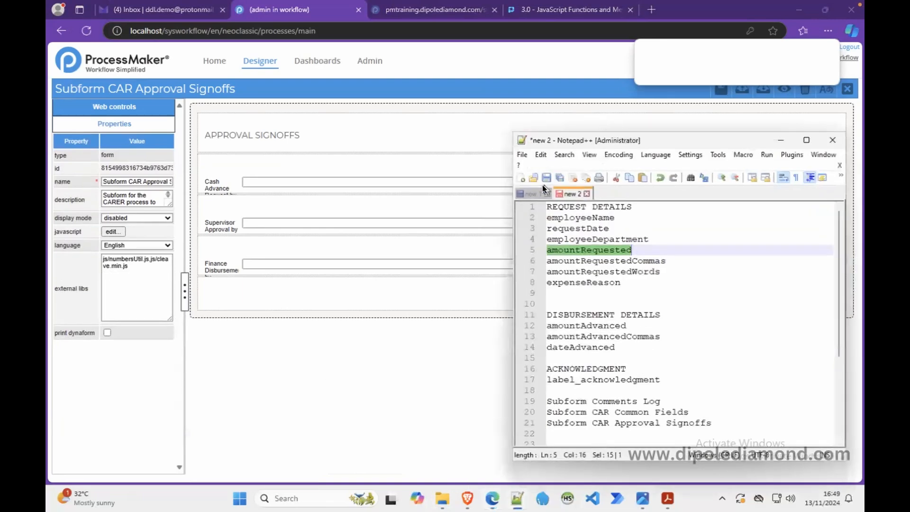
click(534, 193)
click(738, 242)
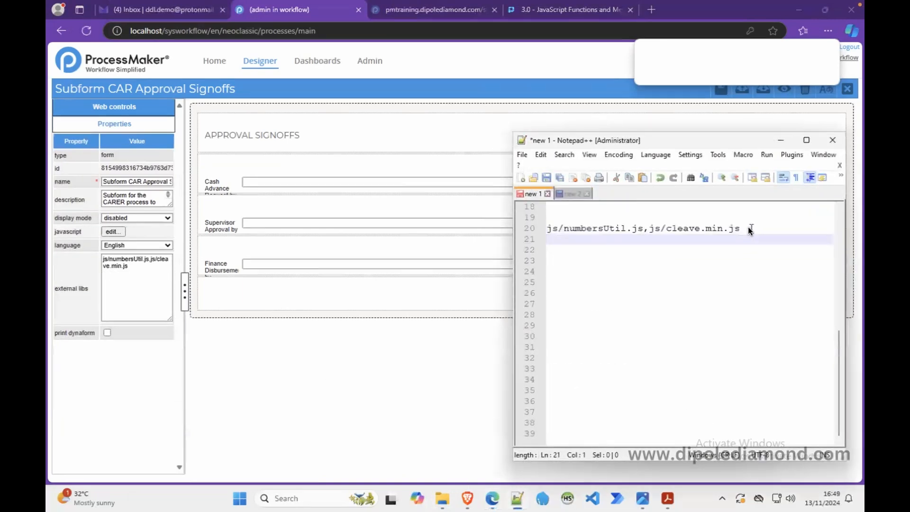
click(748, 227)
text(,css/msb)
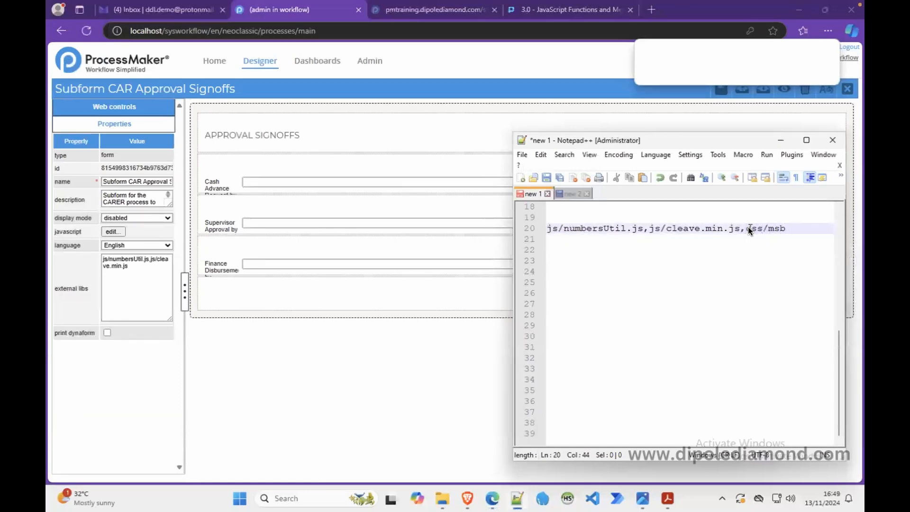
text(.css)
key(Return)
key(Return)
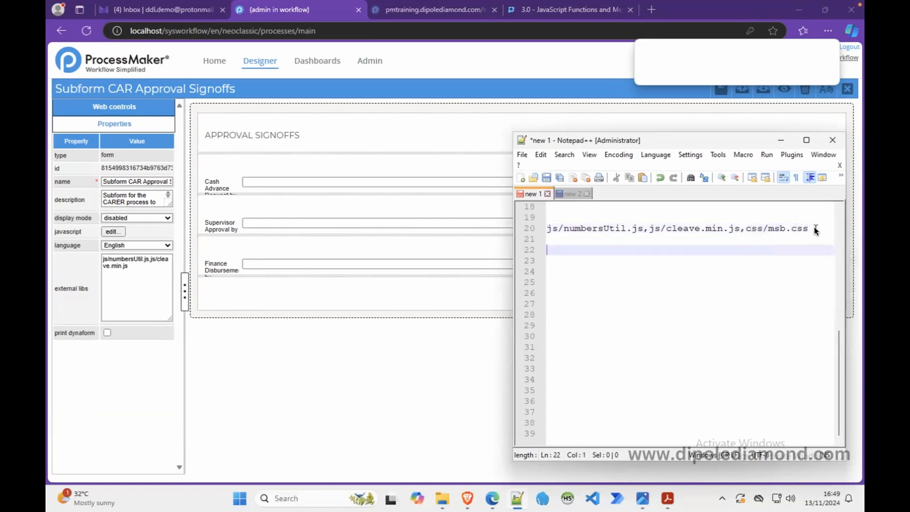
Step: Replace the subform's external libs with the copied line js/numbersUtil.js,js/cleave.min.js,css/msb.css and minimize Notepad++
drag(813, 230, 540, 229)
key(ctrl+c)
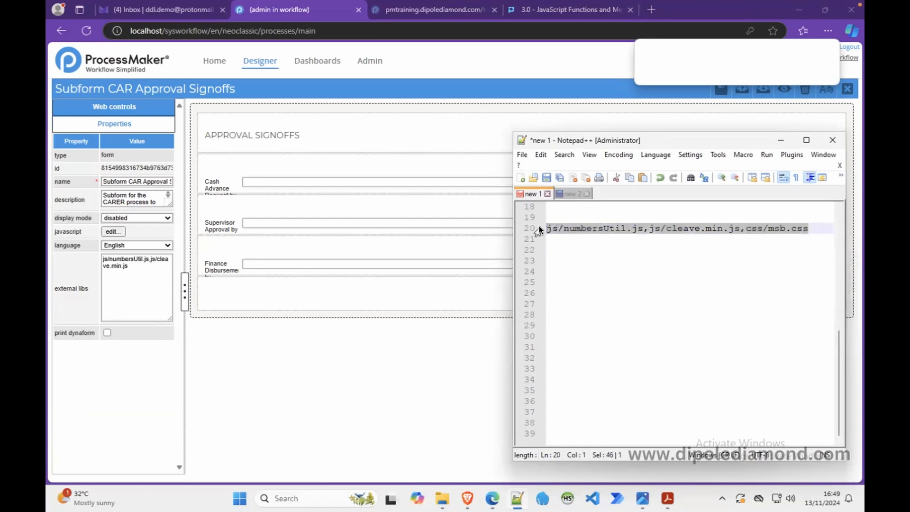
click(164, 278)
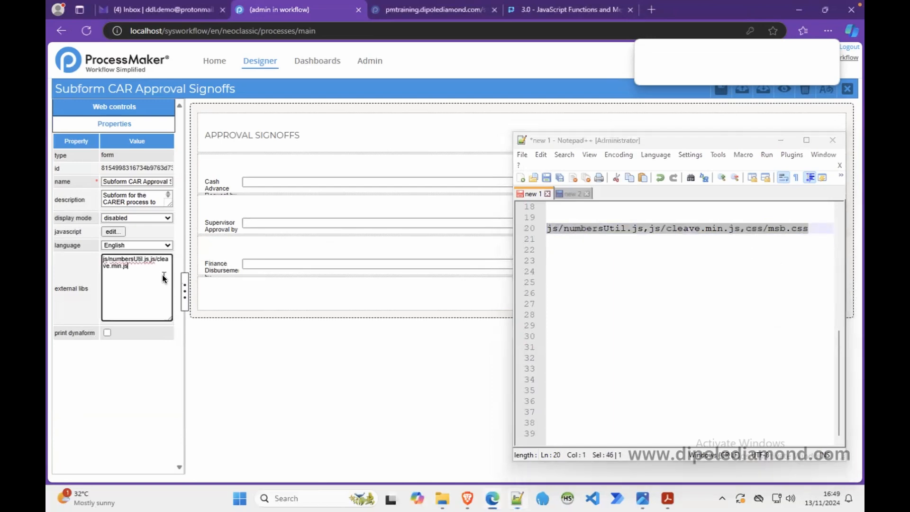
key(ctrl+a)
key(BackSpace)
key(ctrl+v)
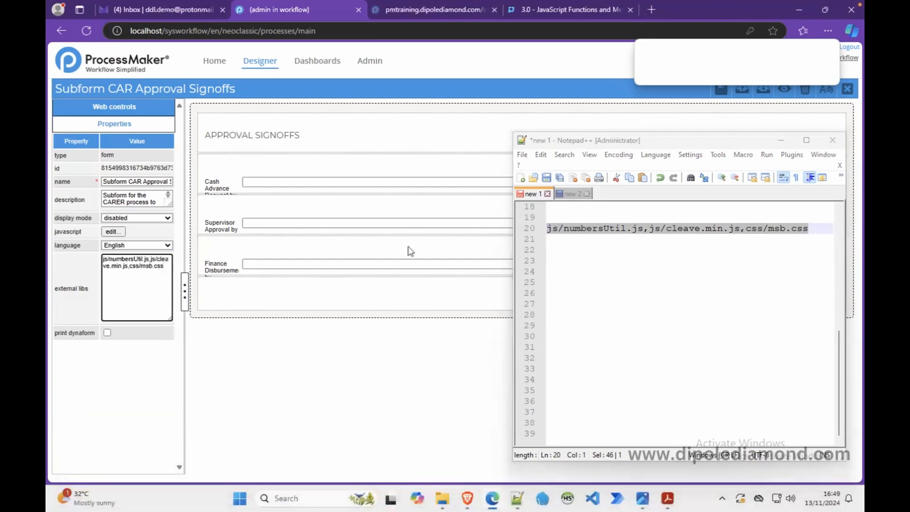
click(780, 140)
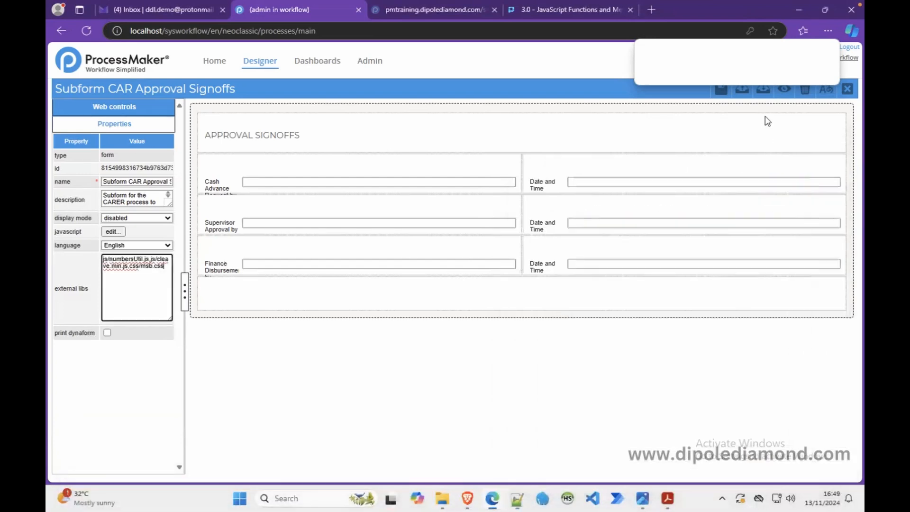
Step: Save the Subform CAR Approval Signoffs Dynaform, preview its styling, and close both the preview and the editor
click(725, 93)
click(785, 93)
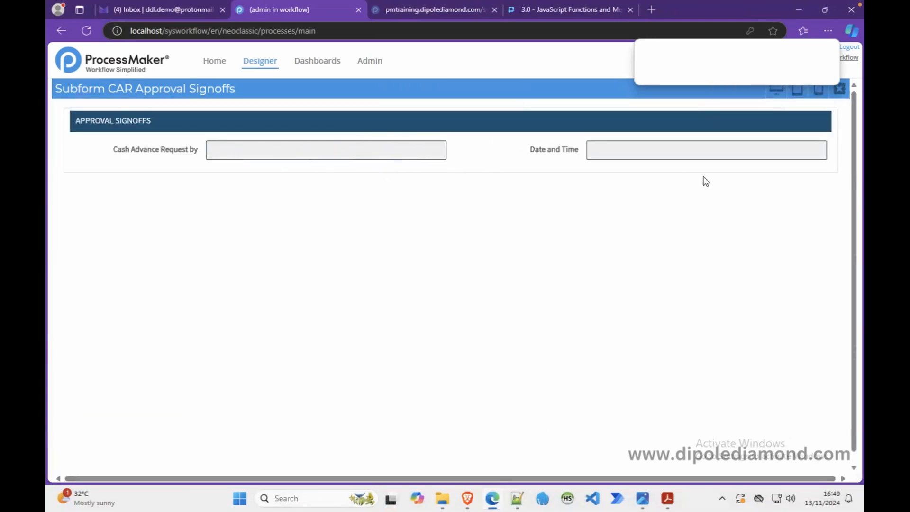
click(837, 93)
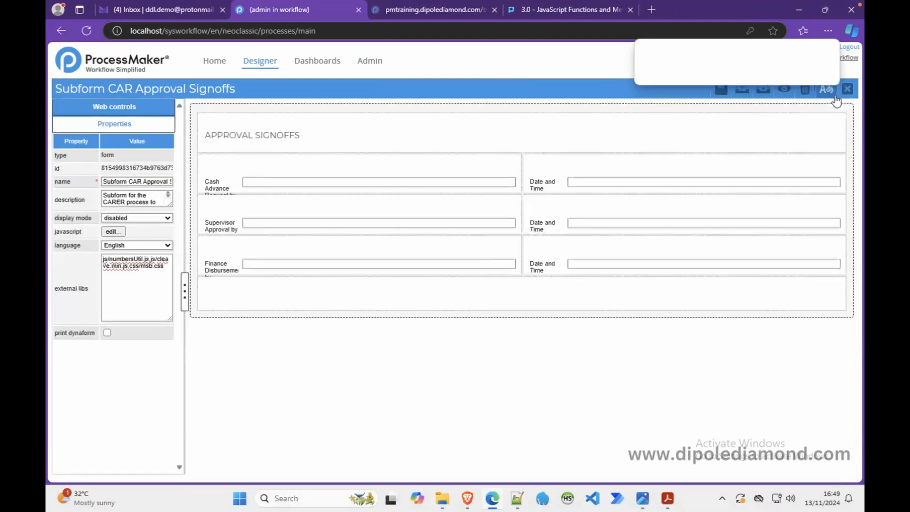
click(841, 92)
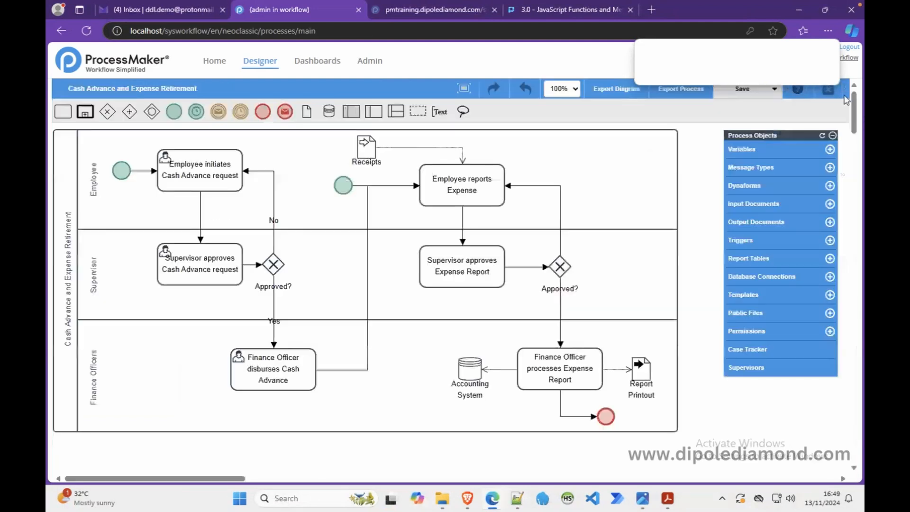
Step: Open the CAR Initiation Dynaform for editing and preview it down to the approval signoffs to check the applied styling
click(745, 185)
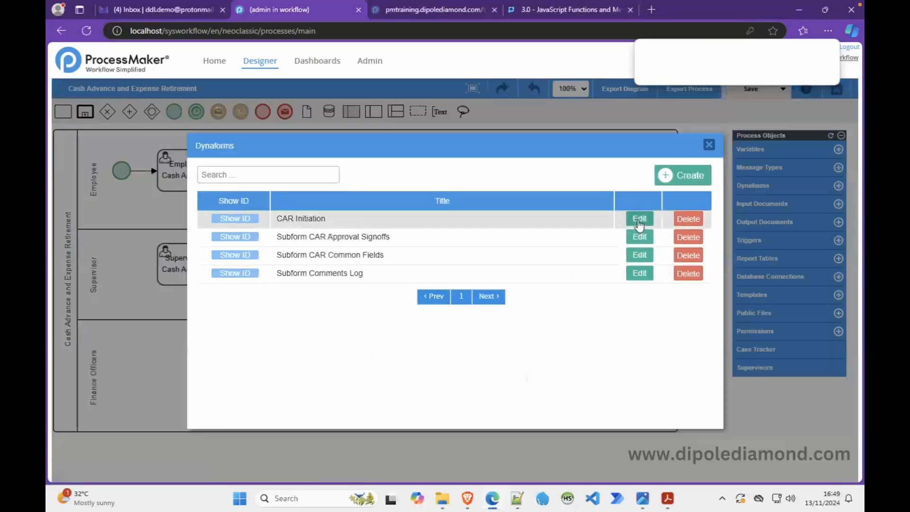
click(639, 219)
click(784, 89)
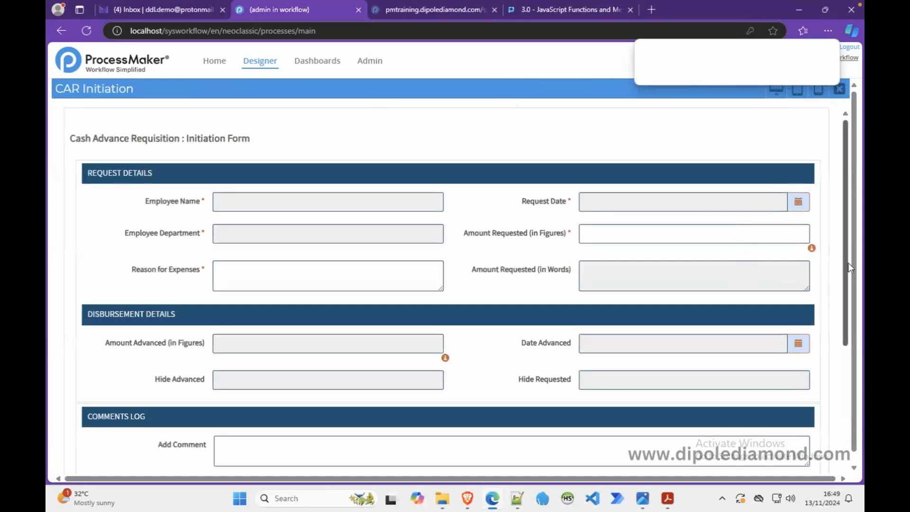
drag(848, 269, 841, 405)
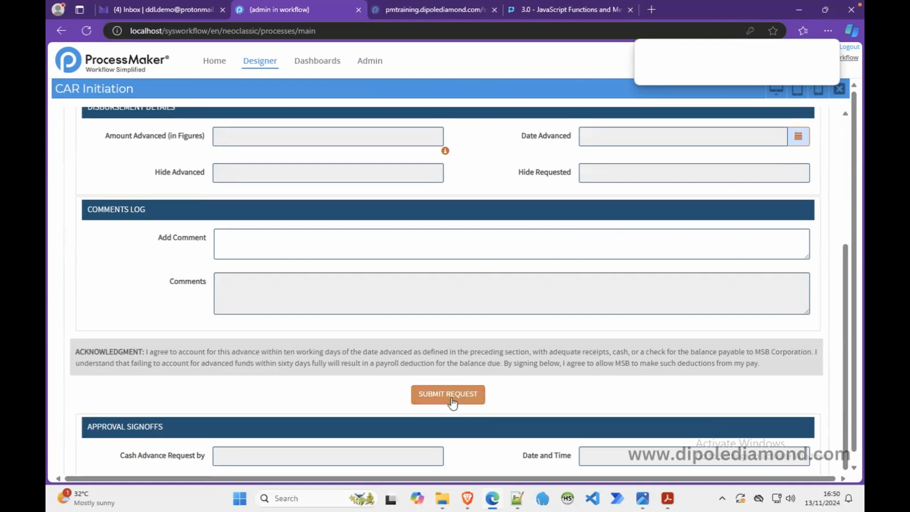
click(842, 90)
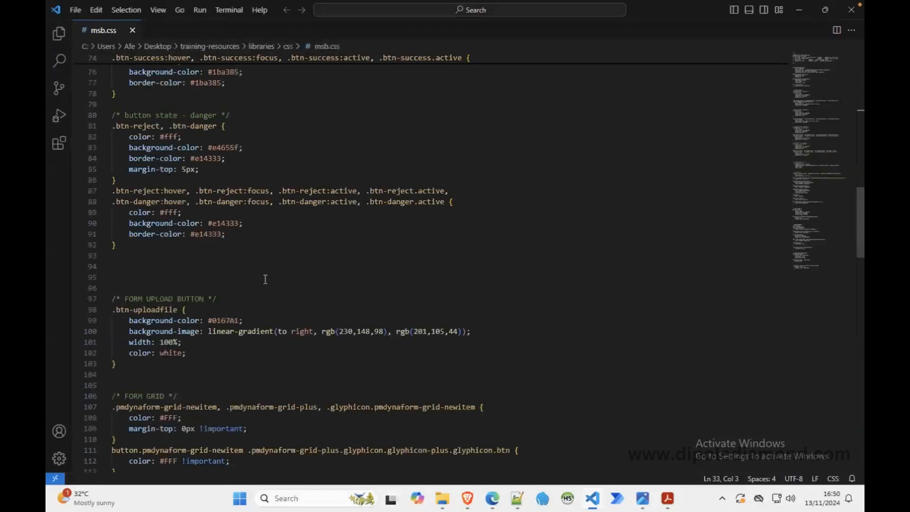
Step: Examine the button state rules for default, primary, success and danger in msb.css in Visual Studio Code
scroll(265, 279, up, 14)
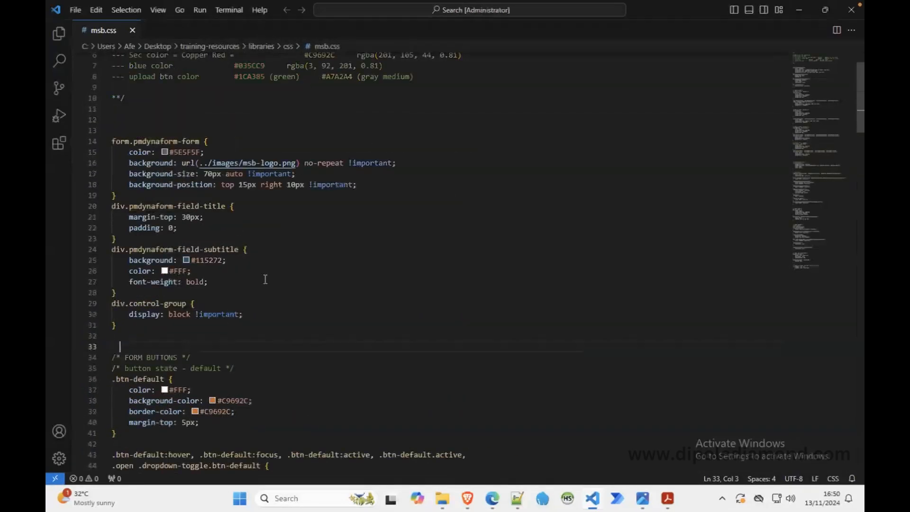
scroll(265, 279, up, 2)
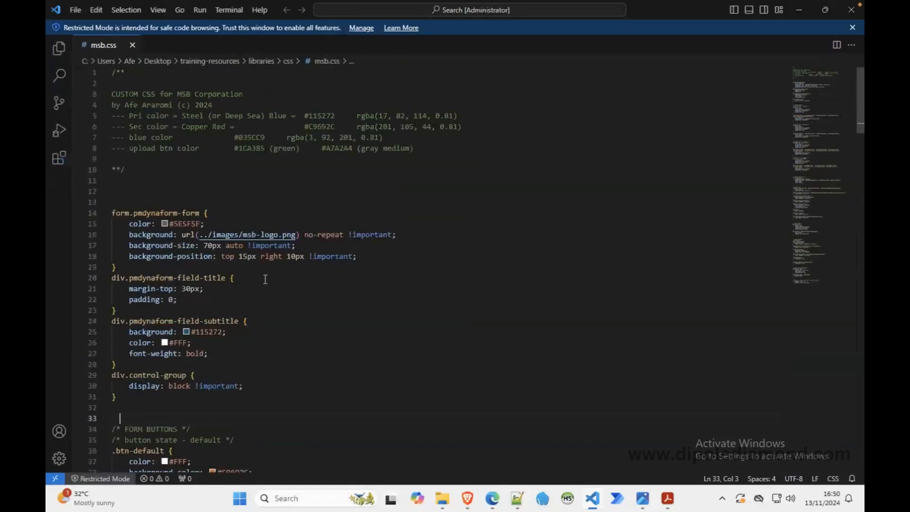
scroll(266, 279, down, 10)
scroll(266, 280, down, 1)
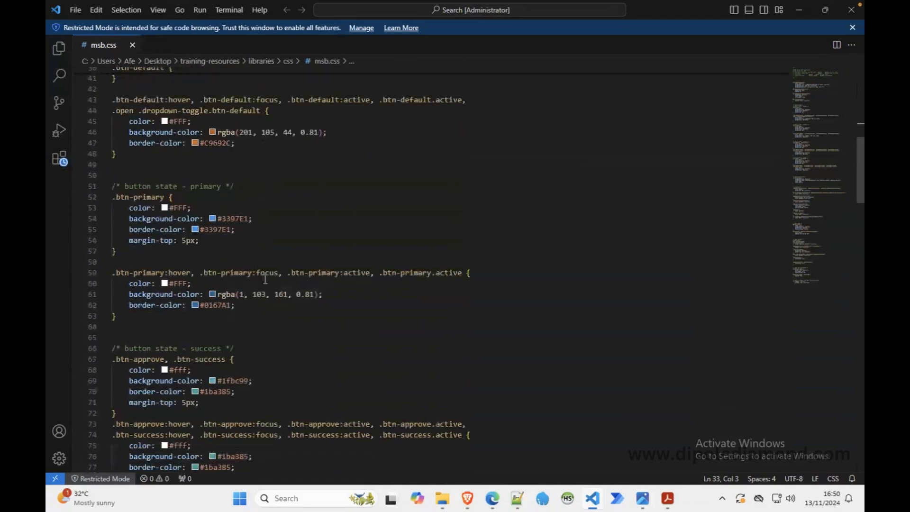
scroll(265, 279, down, 1)
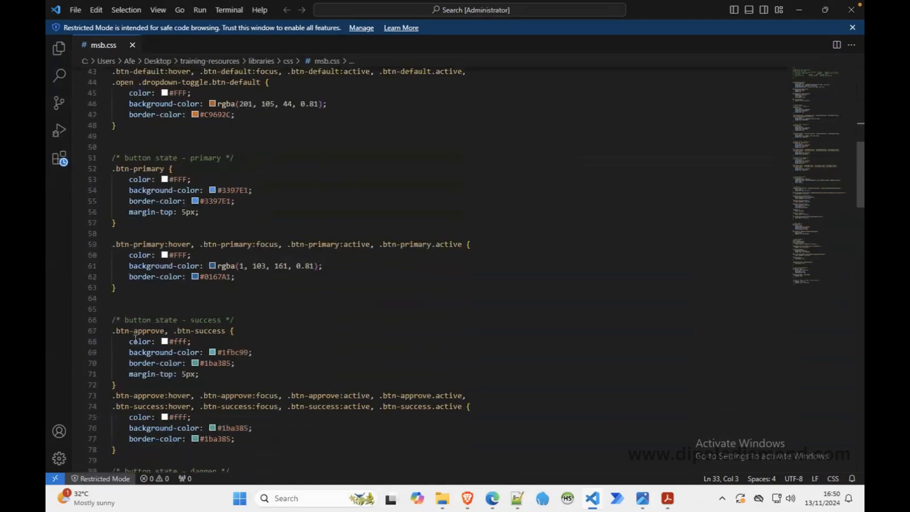
mouse_move(140, 338)
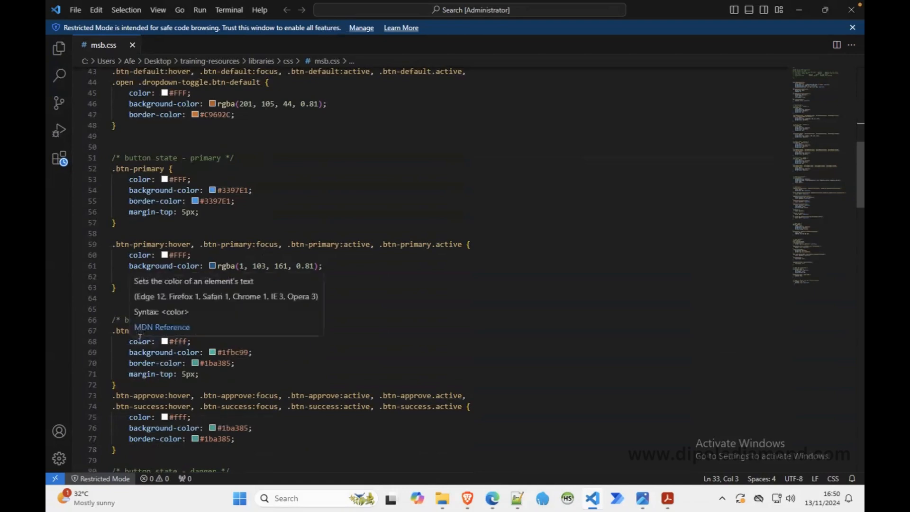
scroll(140, 338, down, 5)
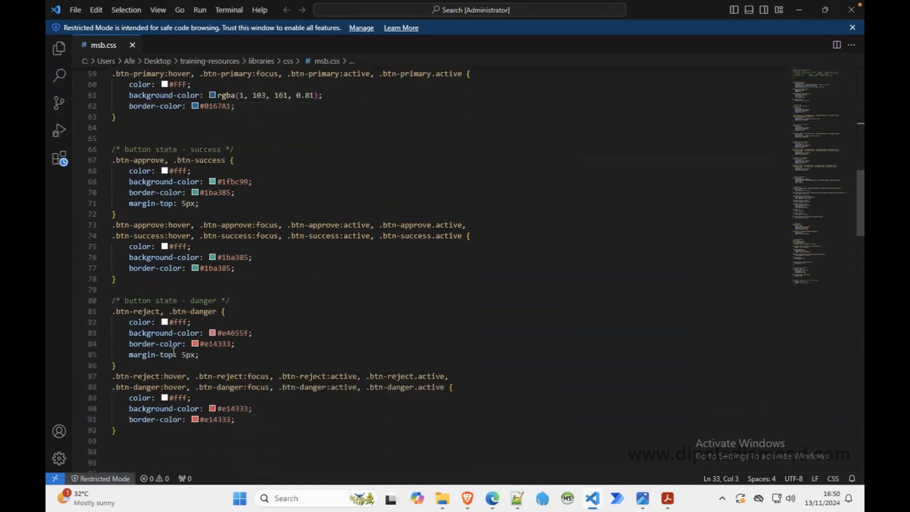
mouse_move(152, 385)
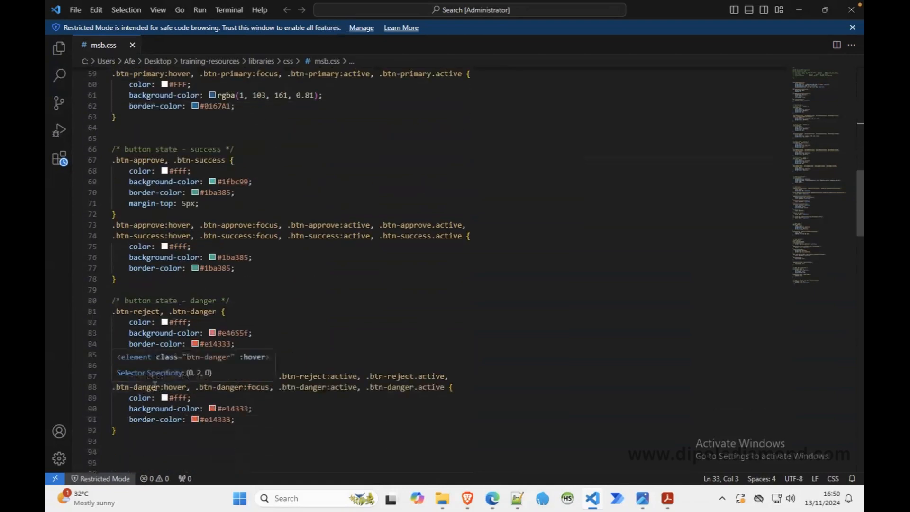
click(279, 321)
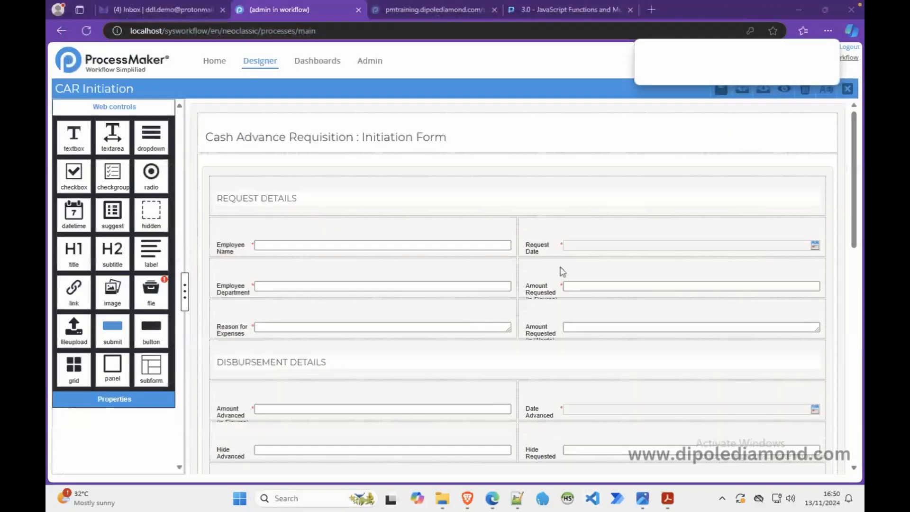
Step: In the browser, preview the CAR Initiation form and inspect the Submit Request button's element in the developer tools
click(783, 90)
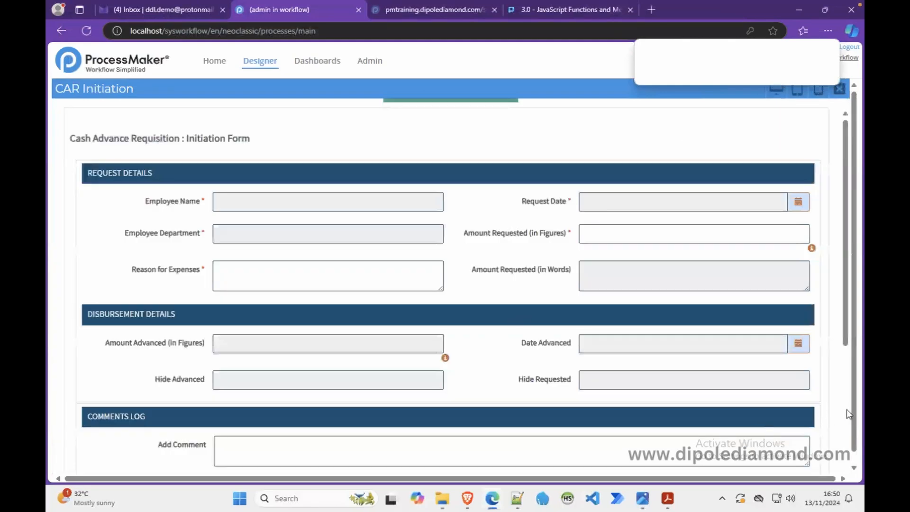
scroll(824, 414, down, 4)
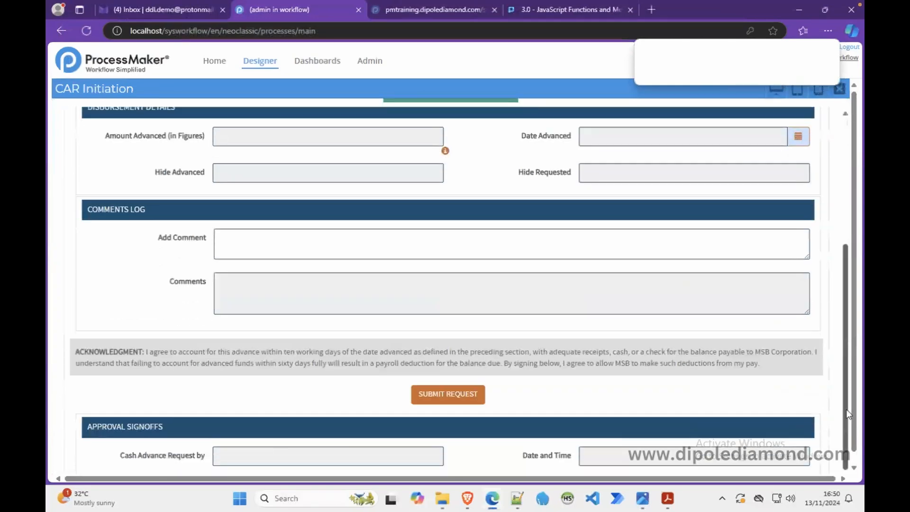
right_click(474, 401)
click(509, 381)
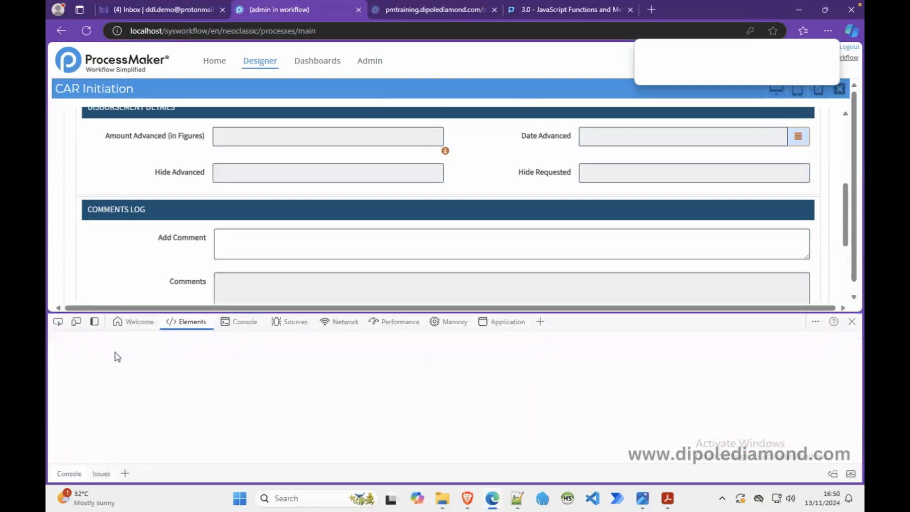
click(58, 322)
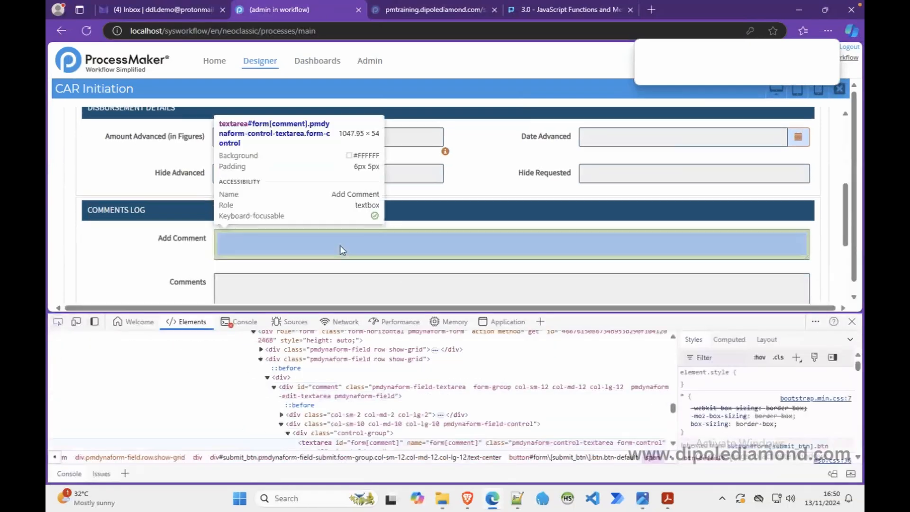
scroll(339, 245, up, 3)
scroll(340, 246, down, 7)
click(434, 220)
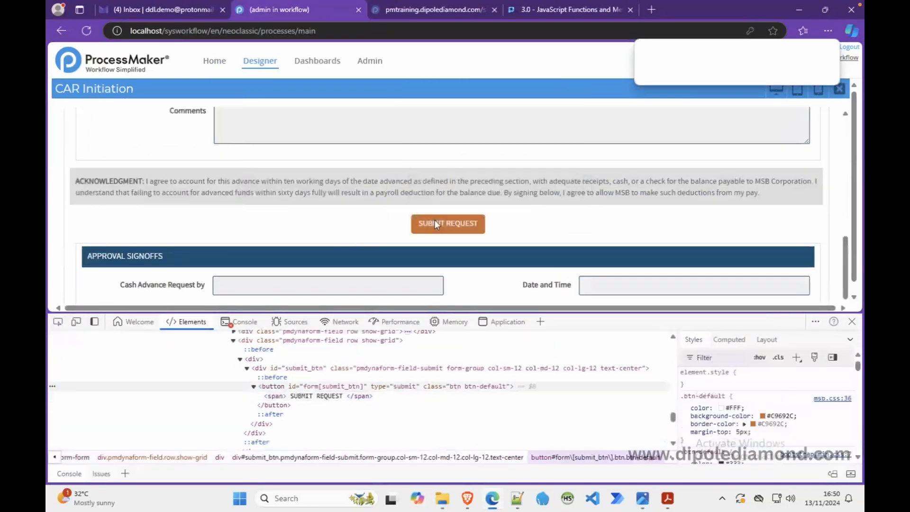
Step: Copy the Submit Request button's id form[submit_btn] from the inspected markup, and close the preview and the developer tools
click(302, 387)
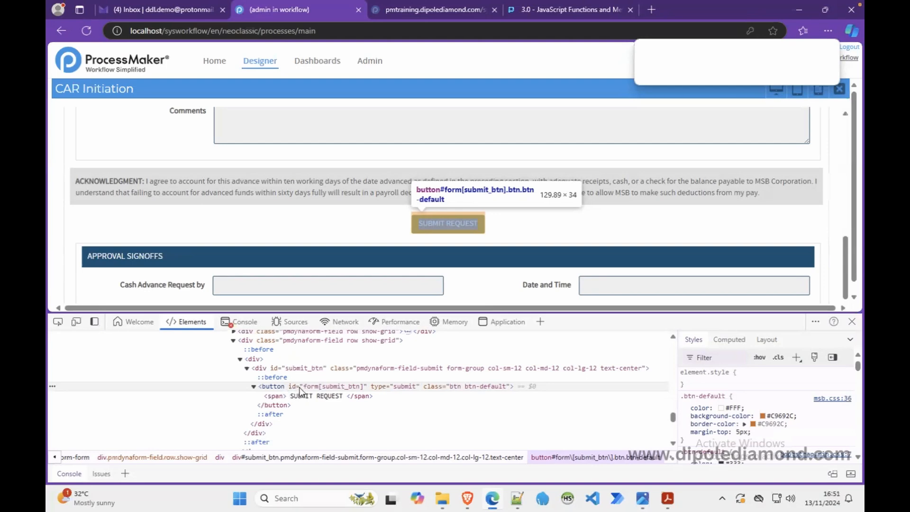
double_click(317, 386)
right_click(317, 390)
click(359, 280)
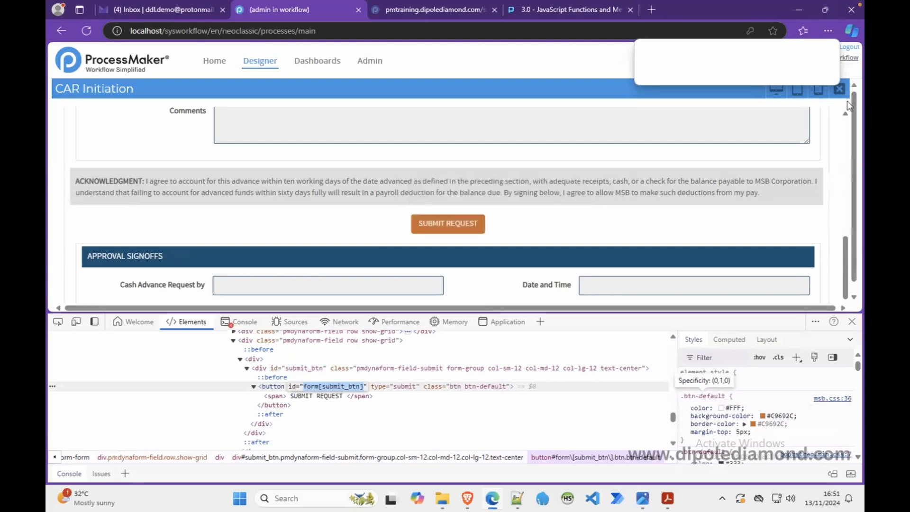
click(838, 89)
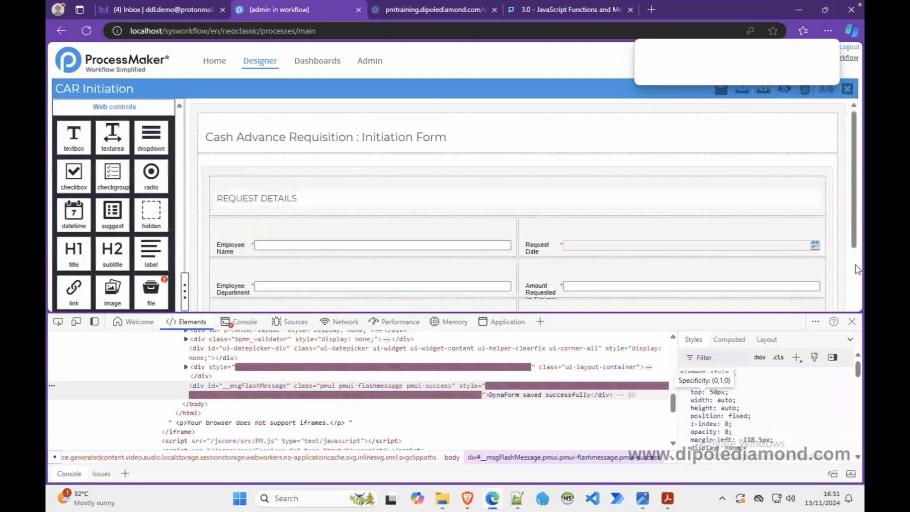
click(851, 323)
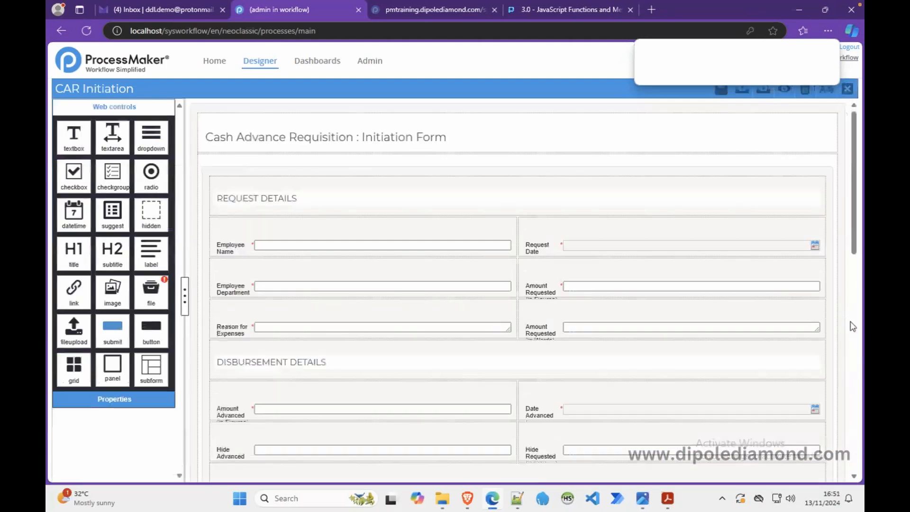
Step: Open the CAR Initiation form's JavaScript and add the comment //..apply csss to form buttons... below the acknowledgment label styling
click(198, 210)
click(114, 231)
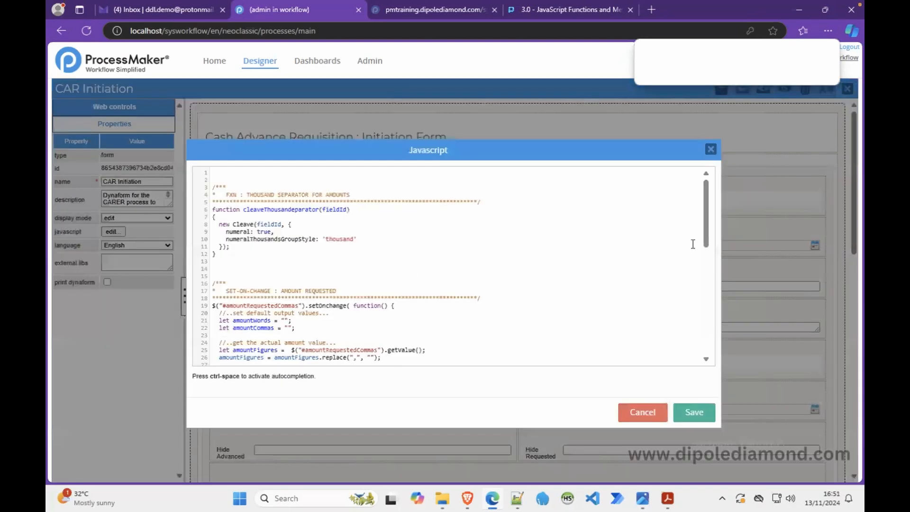
drag(705, 222, 701, 334)
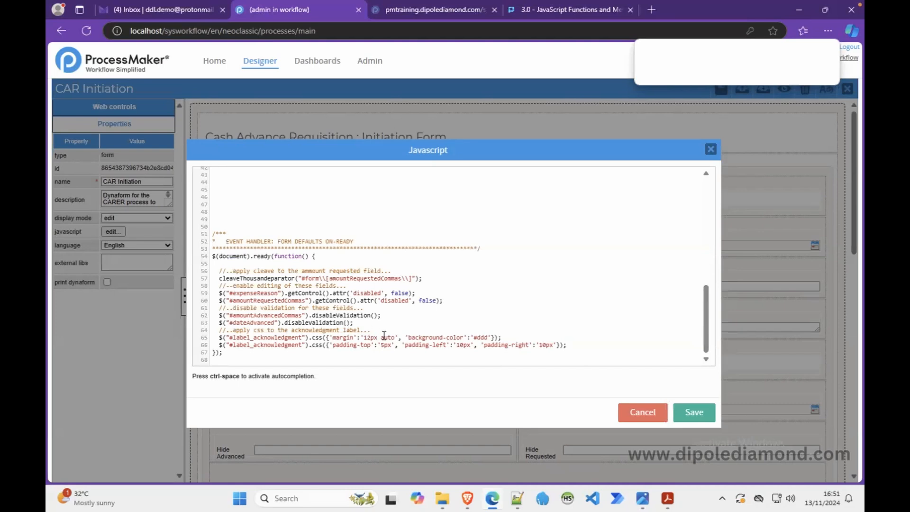
click(574, 343)
key(Return)
key(Return)
text(//..applu csss to form buttons...)
key(Return)
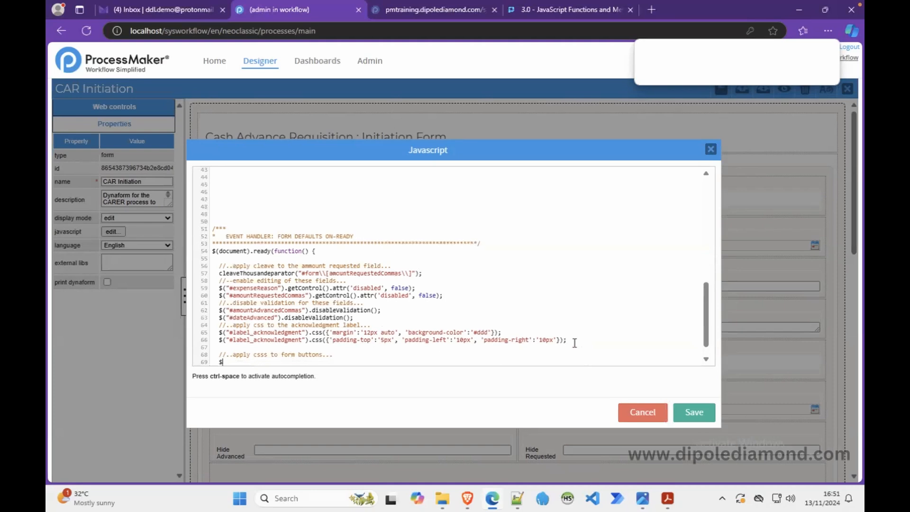
Step: Below the new comment, add the jQuery selector $("#form\\[submit_btn\\]") with its square brackets escaped by double backslashes
text($()
text("")
text(#form[submit_btn)
click(706, 359)
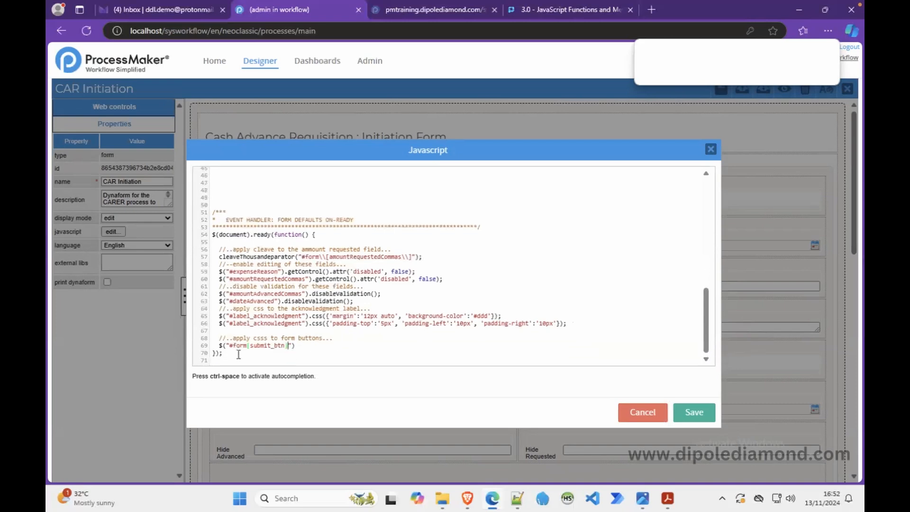
click(319, 339)
text(\\)
click(292, 344)
text(\\)
Step: Chain .removeClass("btn-default") and an empty .addClass(); call onto the submit button selector
text(veClass().addClass();)
click(356, 345)
text("")
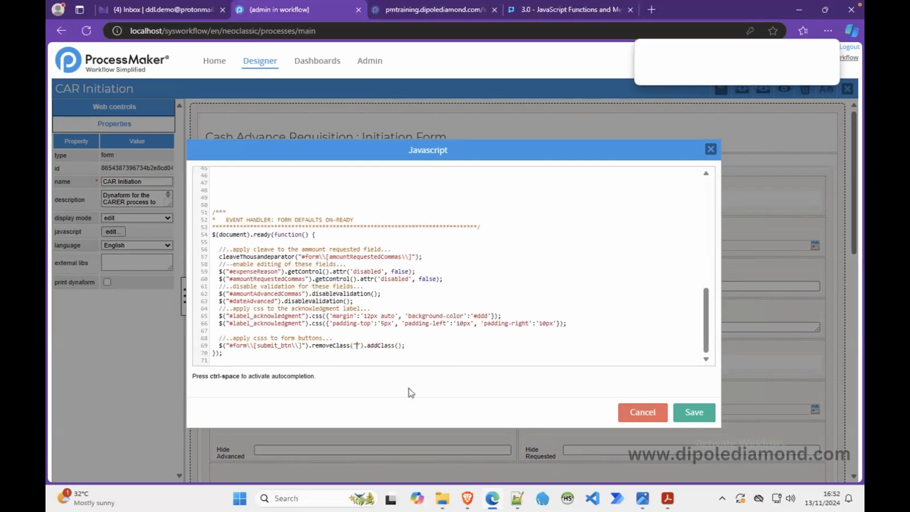
text(btn-default)
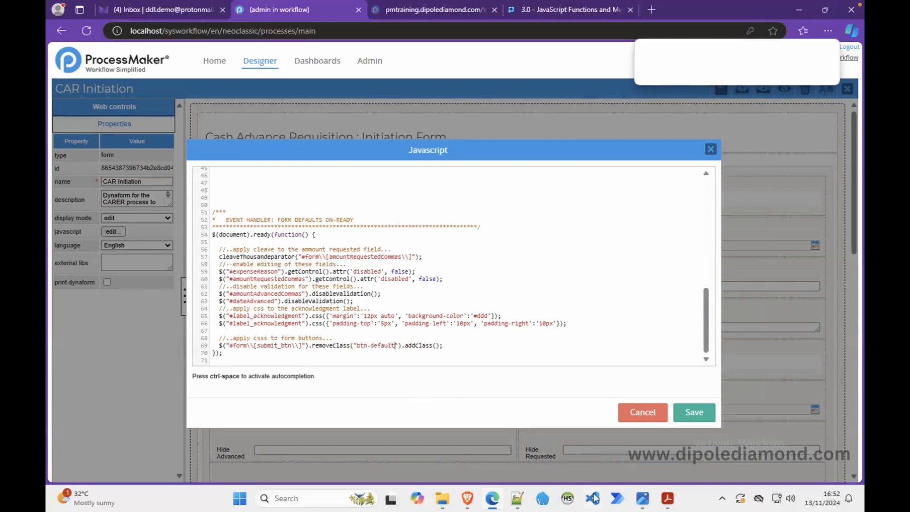
Step: Set the addClass argument to "btn-approve" and save the form's JavaScript
click(436, 347)
text("btn-approve)
click(688, 416)
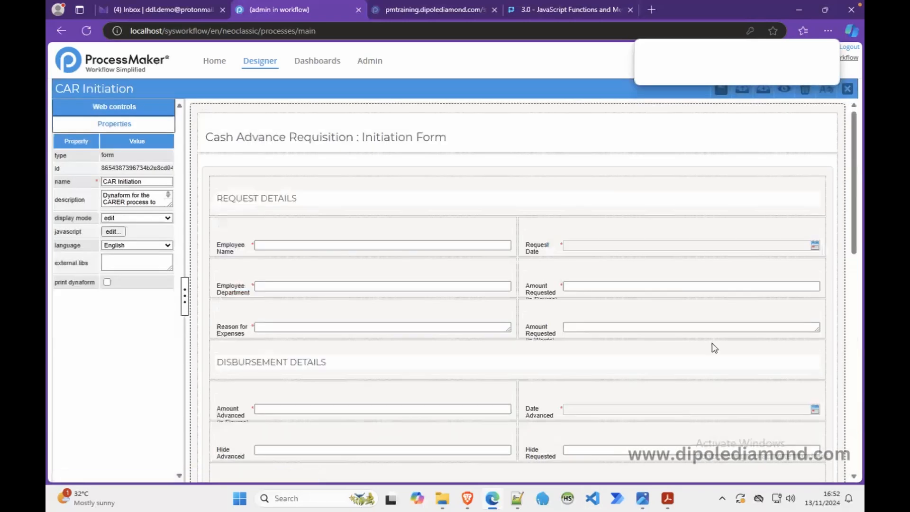
Step: Preview the CAR Initiation form to check the Submit Request button's color, close the preview, and return to msb.css in Visual Studio Code
click(783, 95)
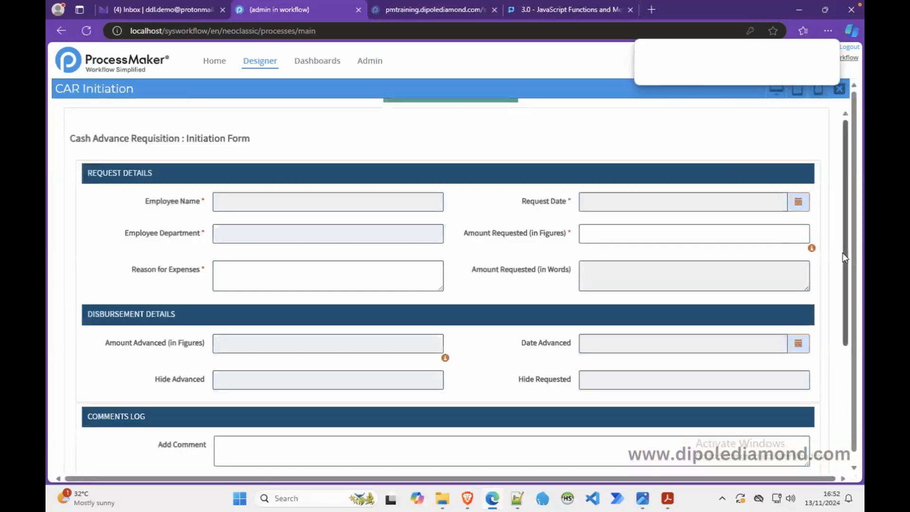
drag(845, 256, 846, 371)
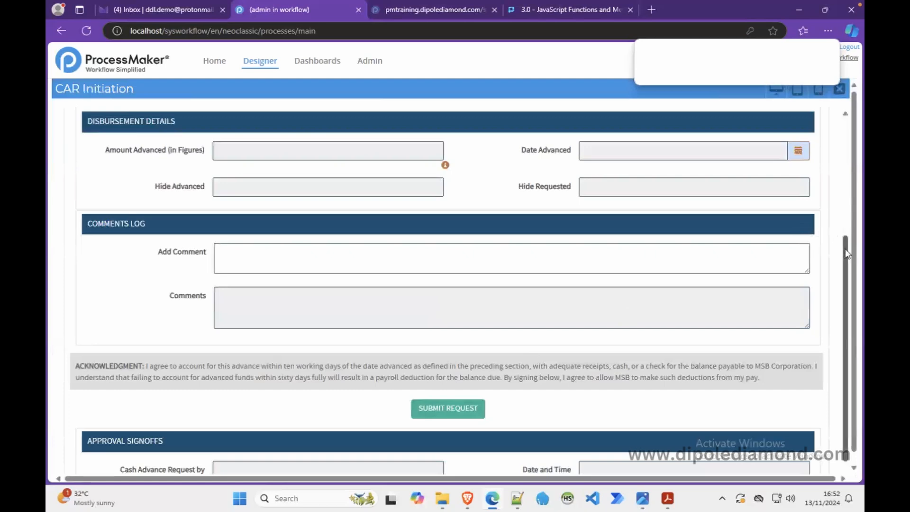
drag(846, 254, 847, 110)
click(840, 89)
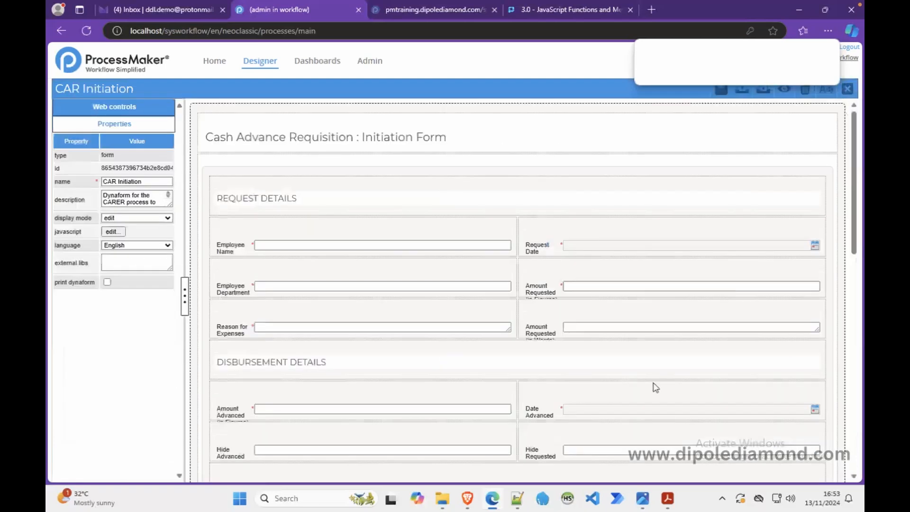
click(593, 498)
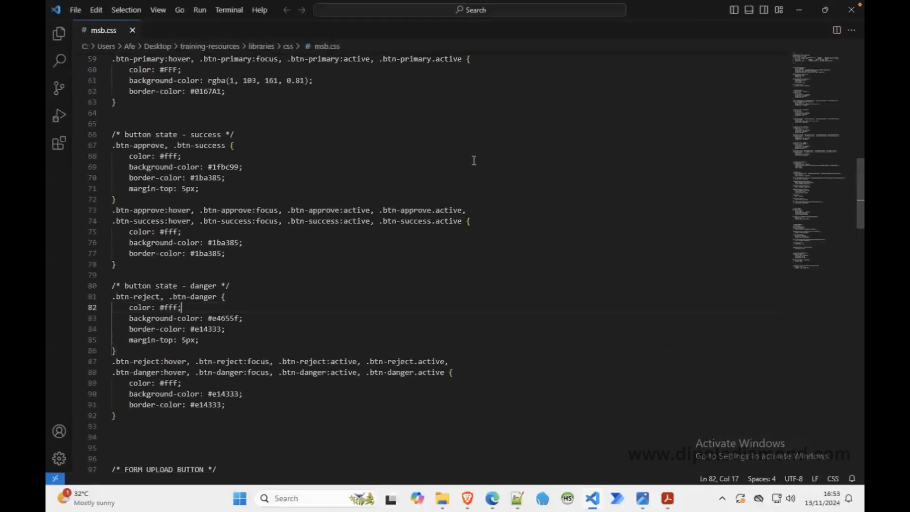
Step: Examine the form.pmdynaform-form rule in msb.css for the relative path of its background logo image
scroll(473, 161, up, 14)
scroll(473, 161, down, 20)
scroll(474, 161, down, 10)
scroll(474, 161, up, 20)
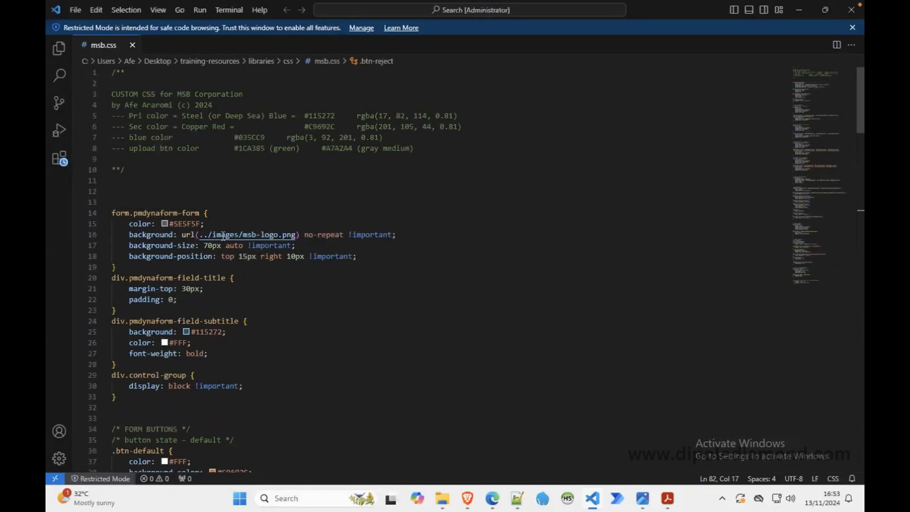
mouse_move(224, 236)
click(271, 233)
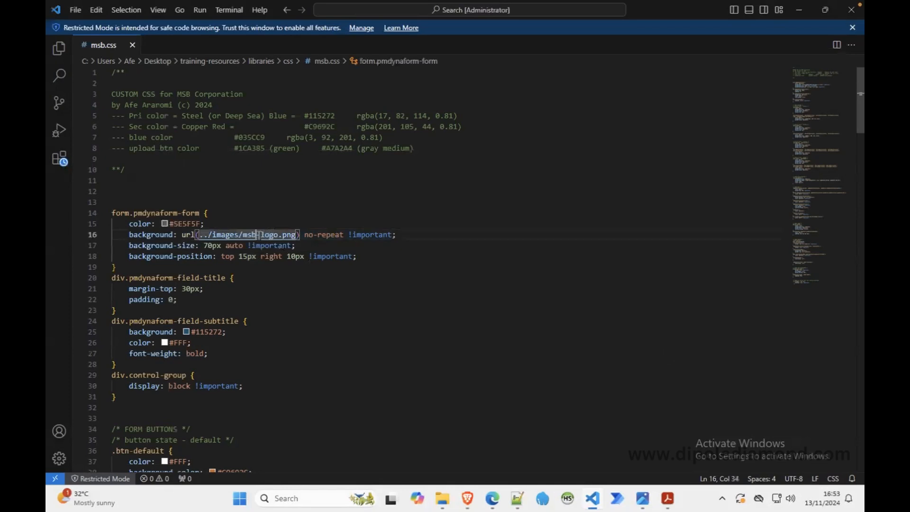
click(282, 304)
Step: Follow the background URL link to ../images/msb-logo.png, then close the opened image tab
mouse_move(185, 244)
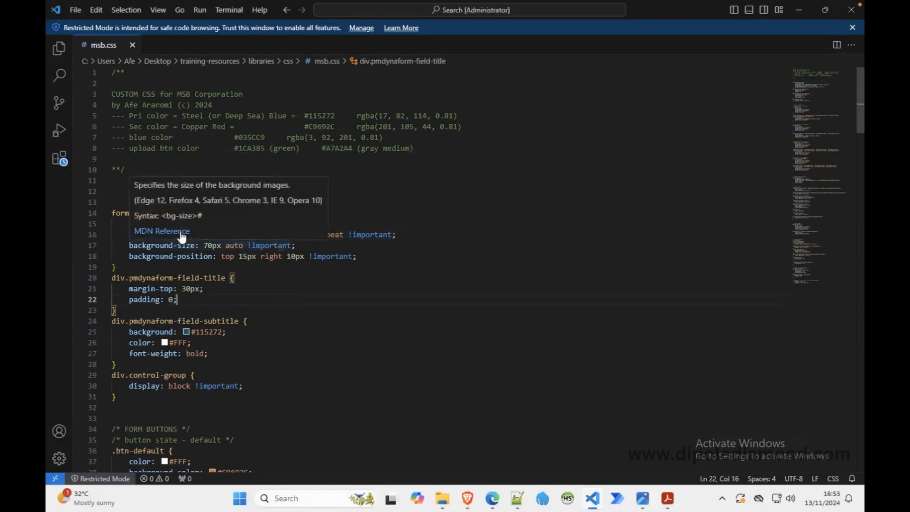
click(274, 234)
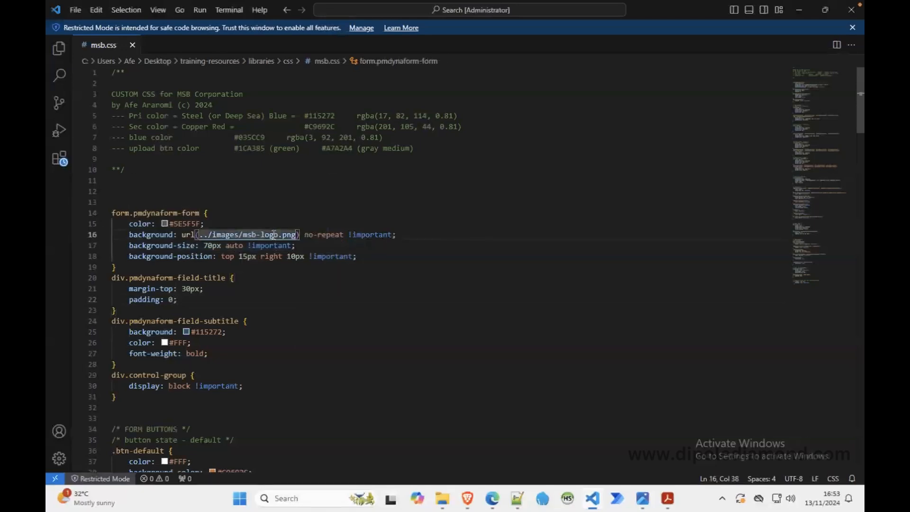
double_click(274, 234)
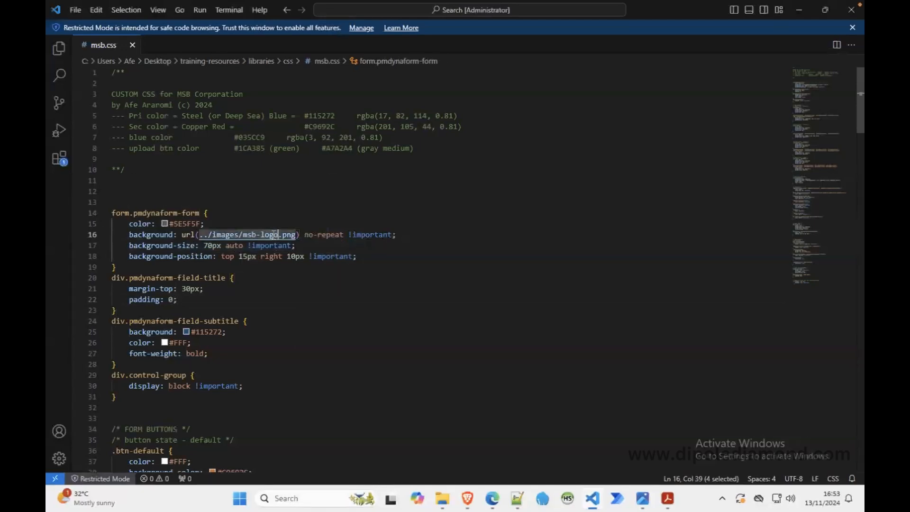
click(259, 204)
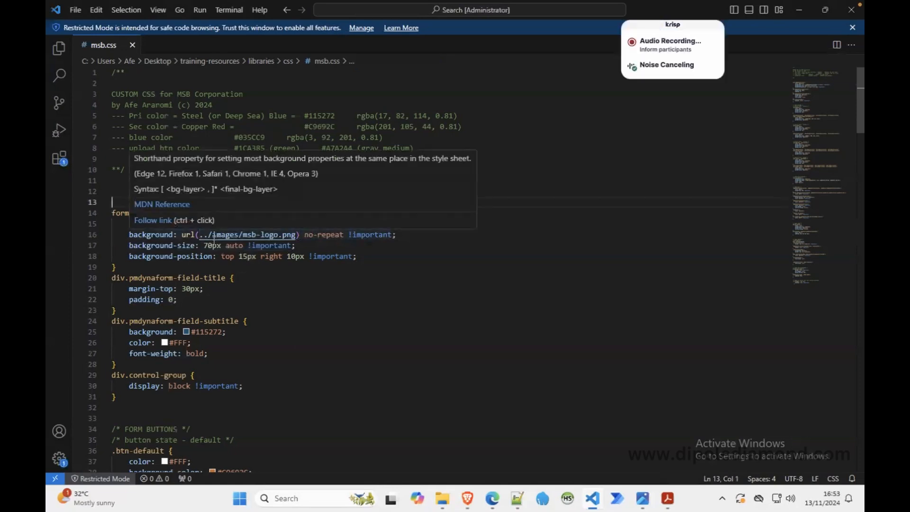
ctrl+click(214, 236)
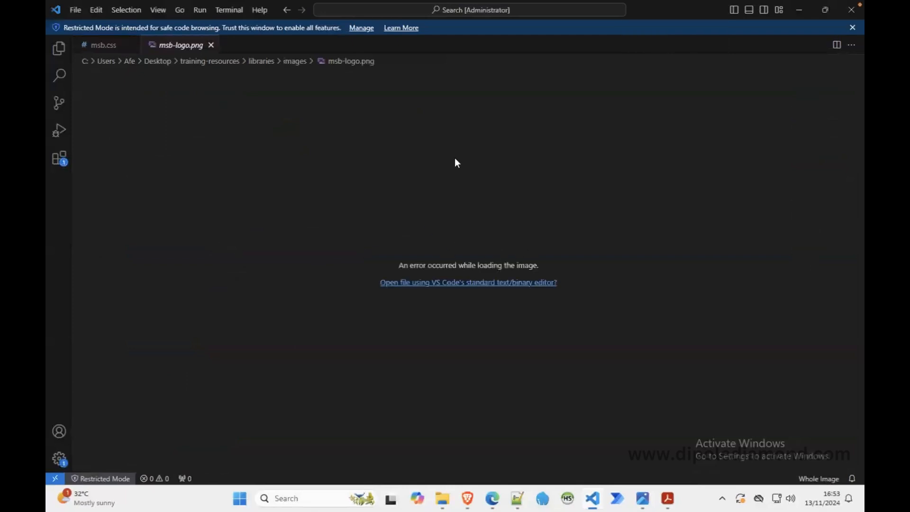
click(211, 45)
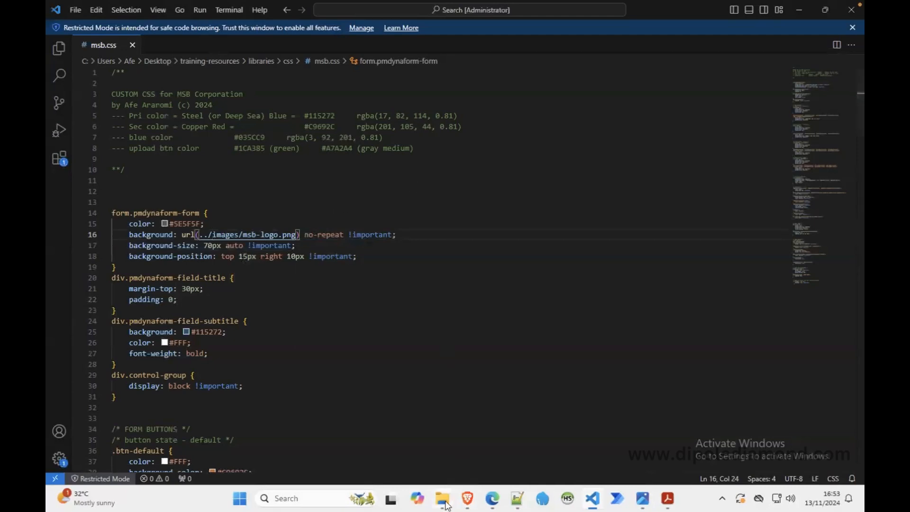
Step: In File Explorer, go to the training-resources images folder and copy the msb-logo file
mouse_move(442, 497)
click(419, 453)
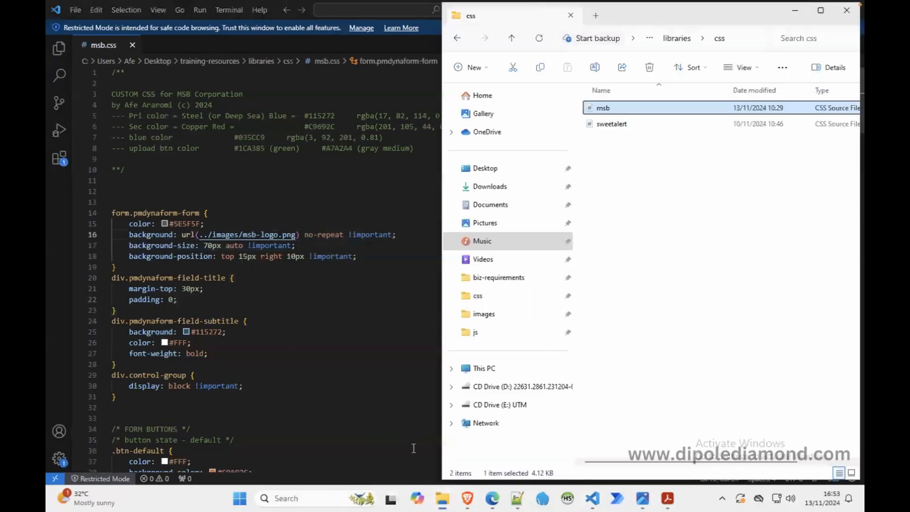
click(511, 38)
click(511, 38)
double_click(609, 140)
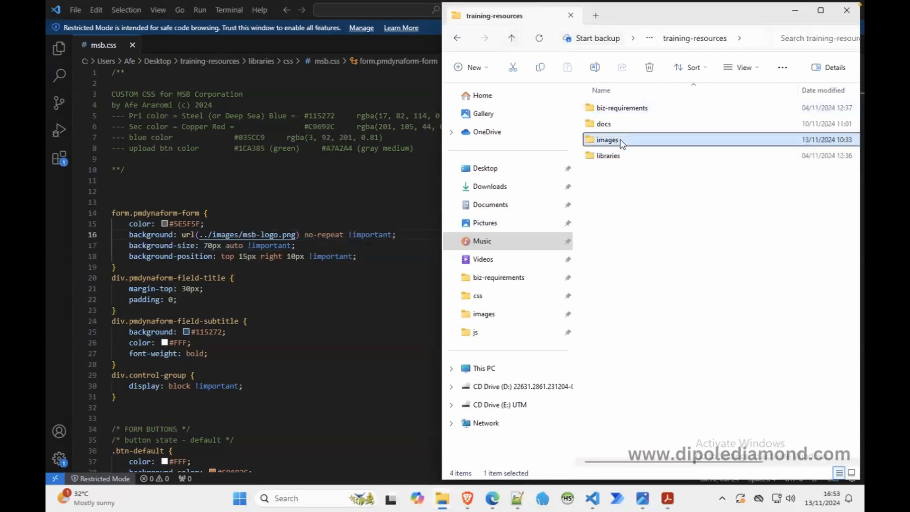
click(670, 124)
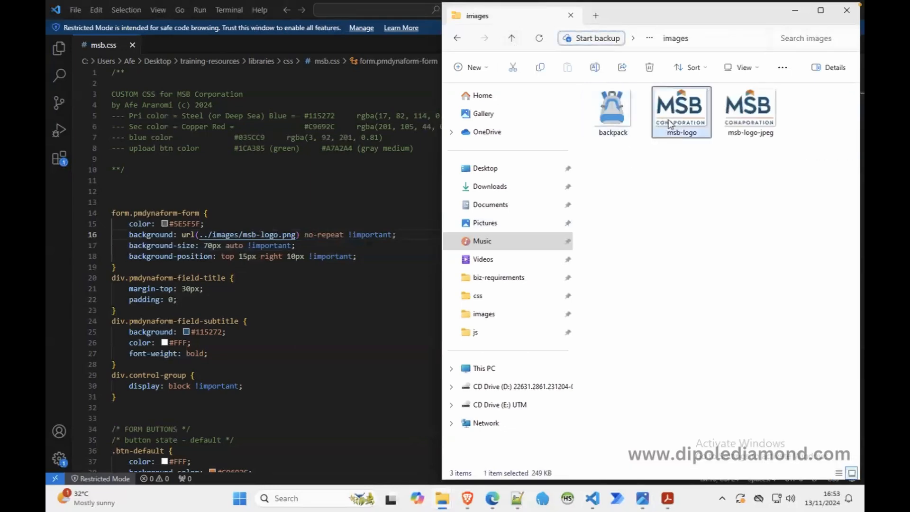
right_click(670, 124)
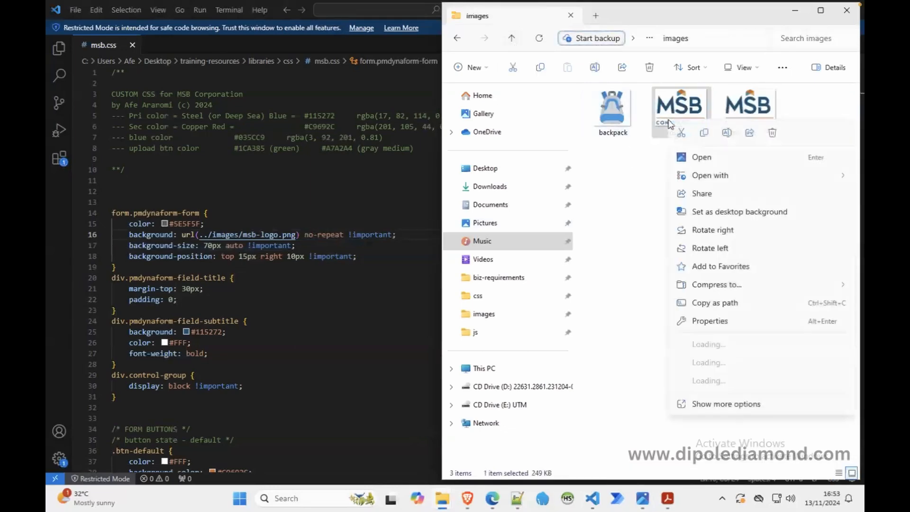
click(700, 132)
Step: Paste the msb-logo file into the images folder under workflow's public_html, and minimize that folder window
mouse_move(442, 498)
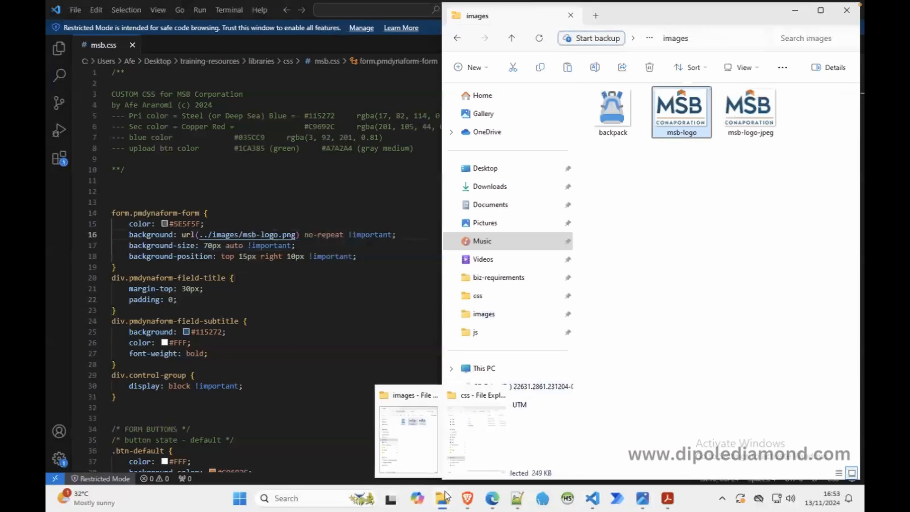
click(472, 454)
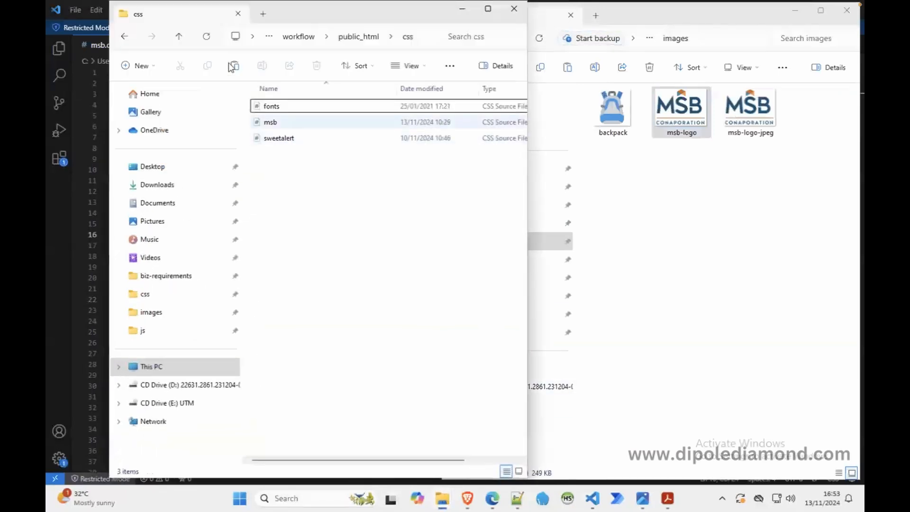
click(179, 38)
click(180, 37)
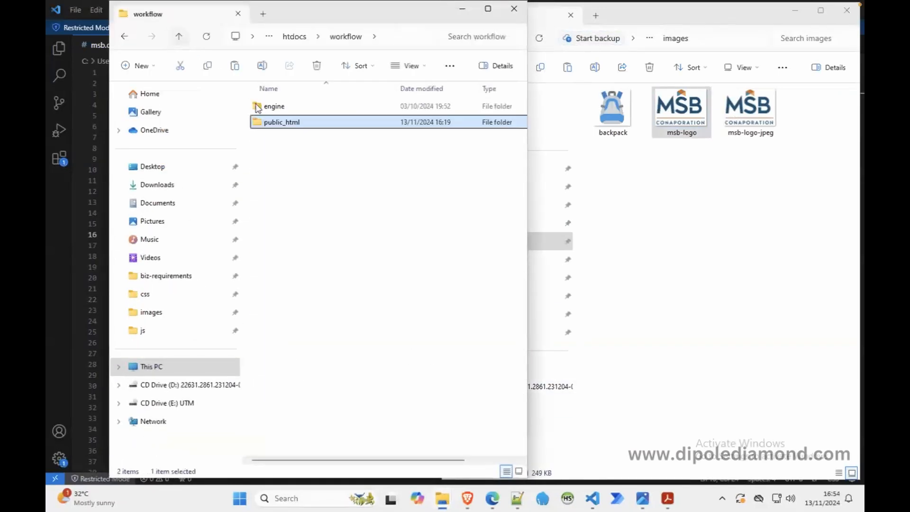
double_click(282, 123)
double_click(275, 153)
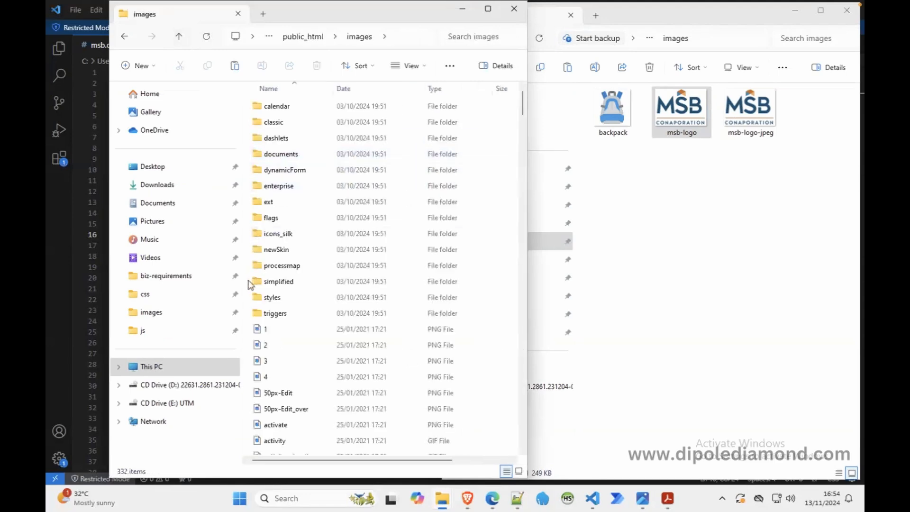
right_click(249, 284)
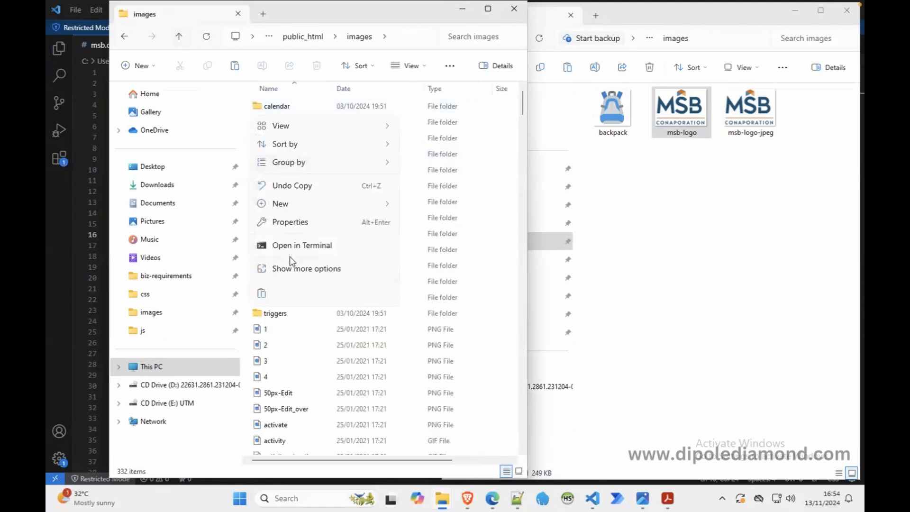
click(263, 294)
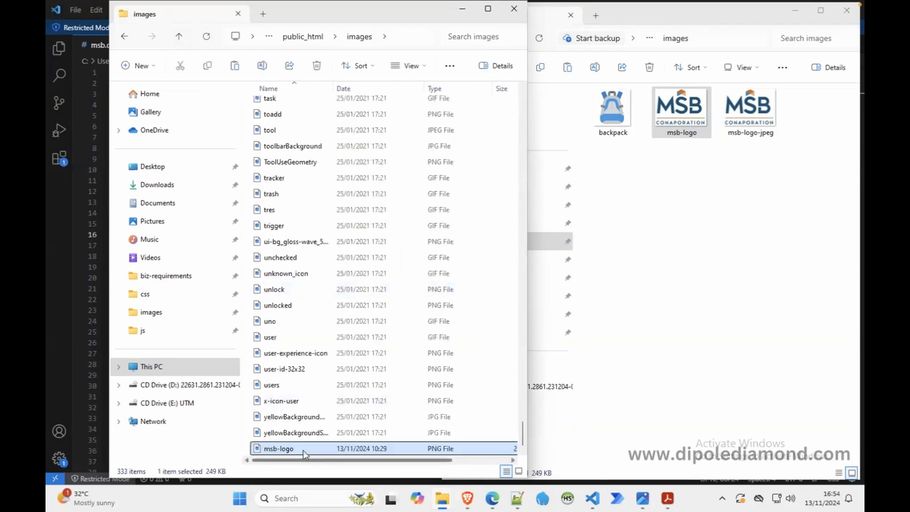
click(462, 9)
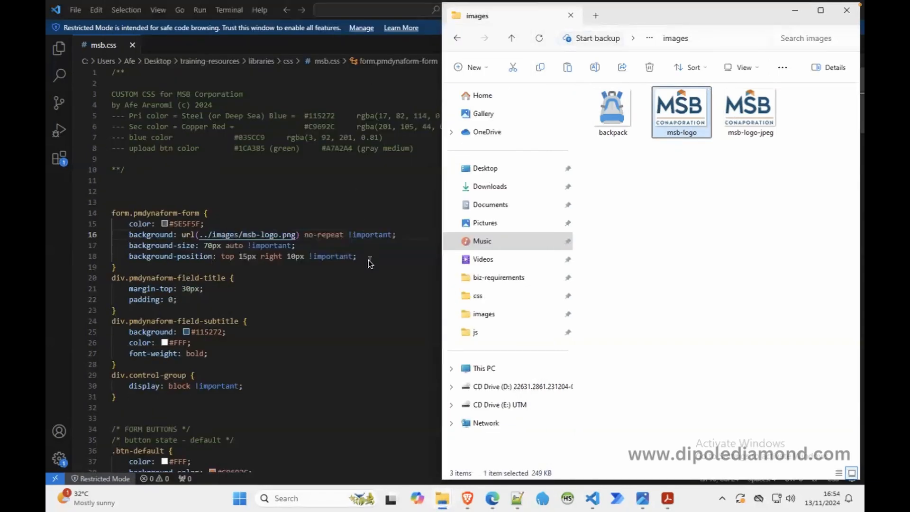
Step: Return to msb.css in Visual Studio Code, recheck the linked msb-logo.png image, and close its tab
click(378, 303)
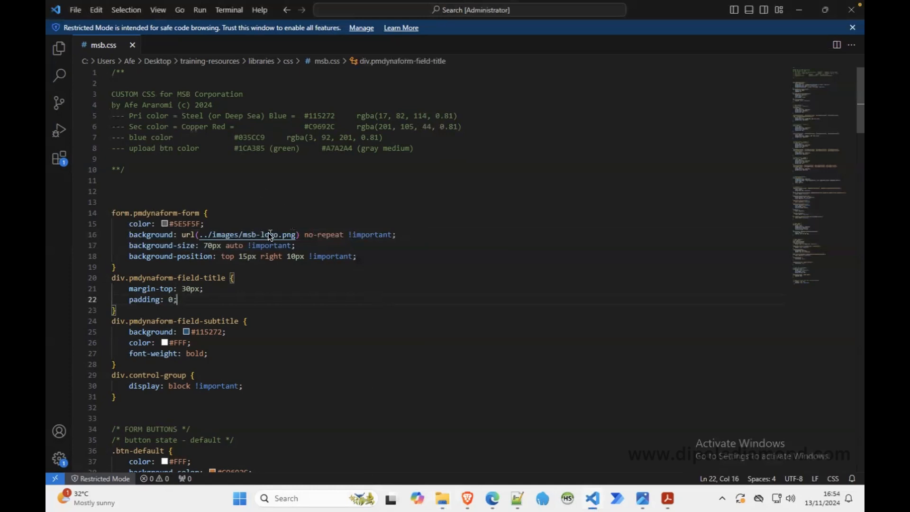
mouse_move(270, 235)
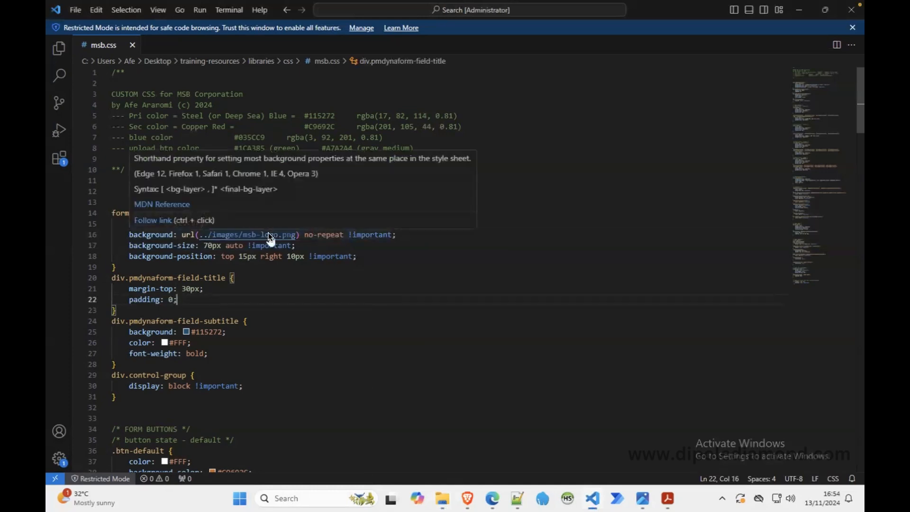
ctrl+click(270, 235)
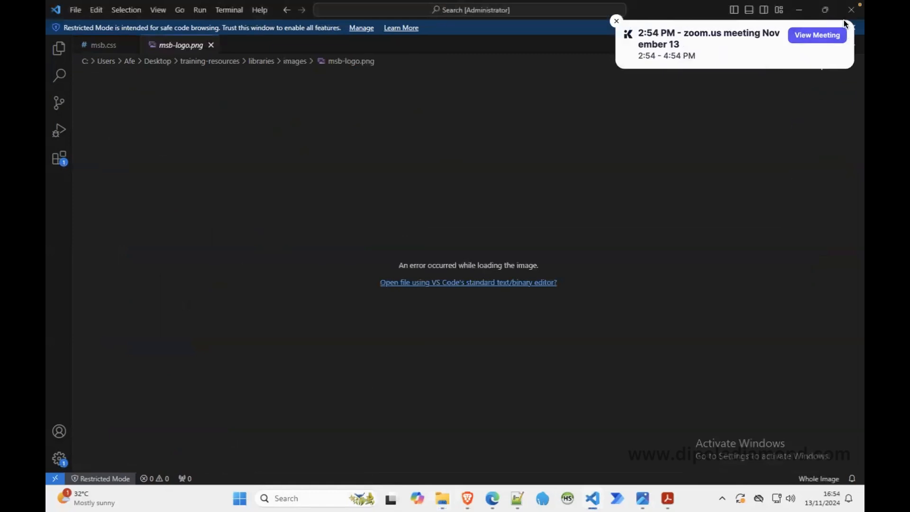
click(616, 20)
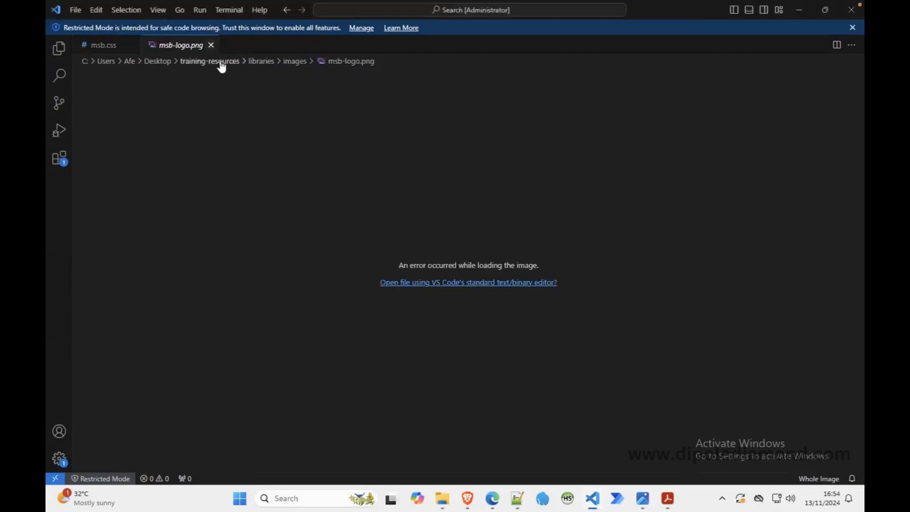
click(212, 45)
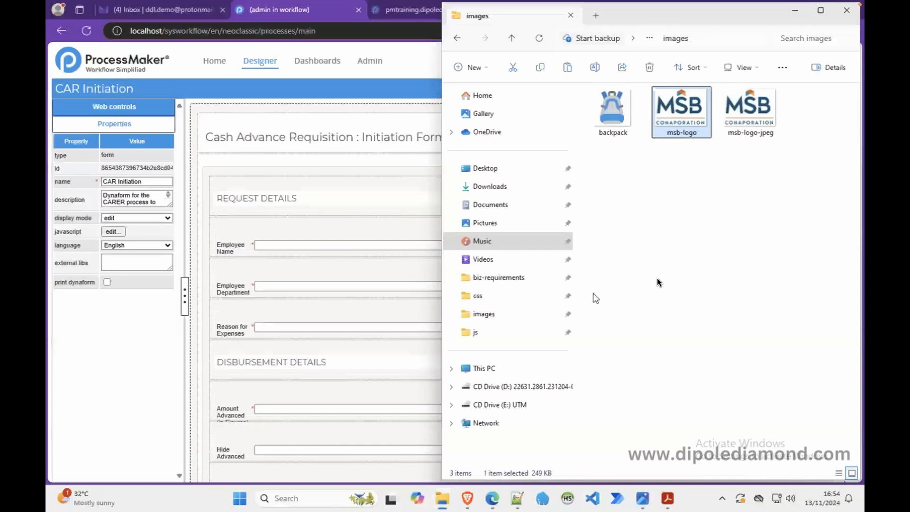
Step: Refresh the public_html images folder in File Explorer and minimize its window
mouse_move(439, 499)
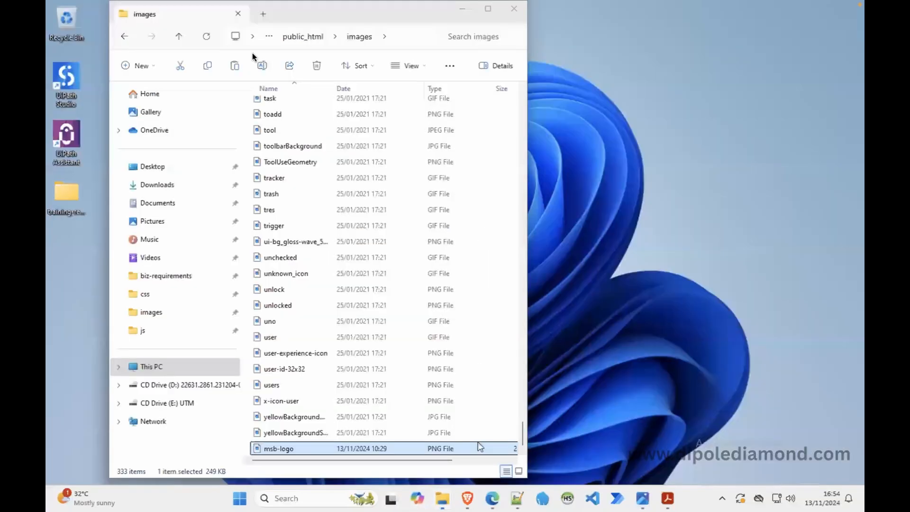
click(477, 445)
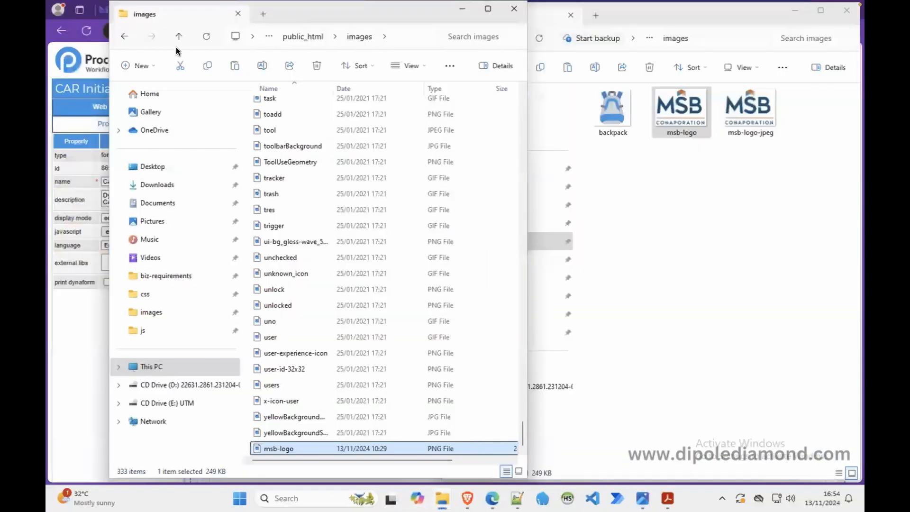
click(207, 36)
click(467, 15)
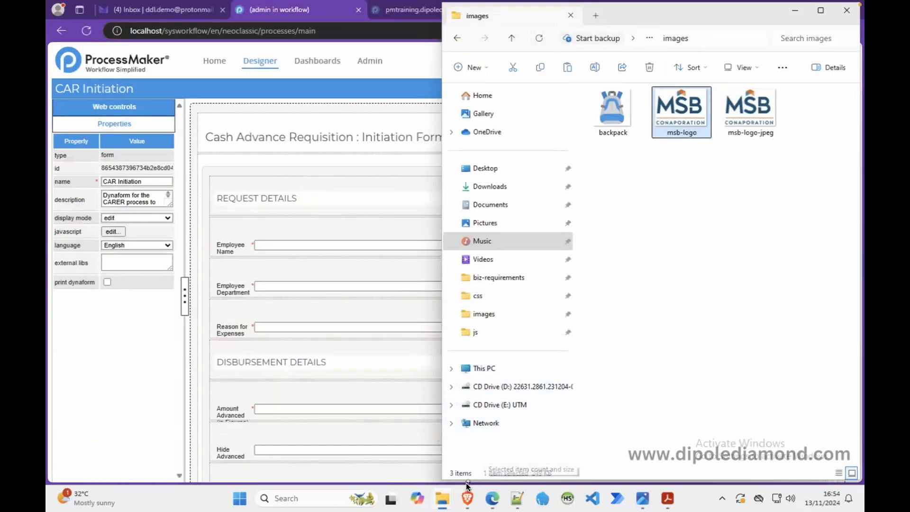
Step: Reopen the logo image linked from msb.css in Visual Studio Code, dismiss the Restricted Mode banner, and minimize the editor
click(596, 504)
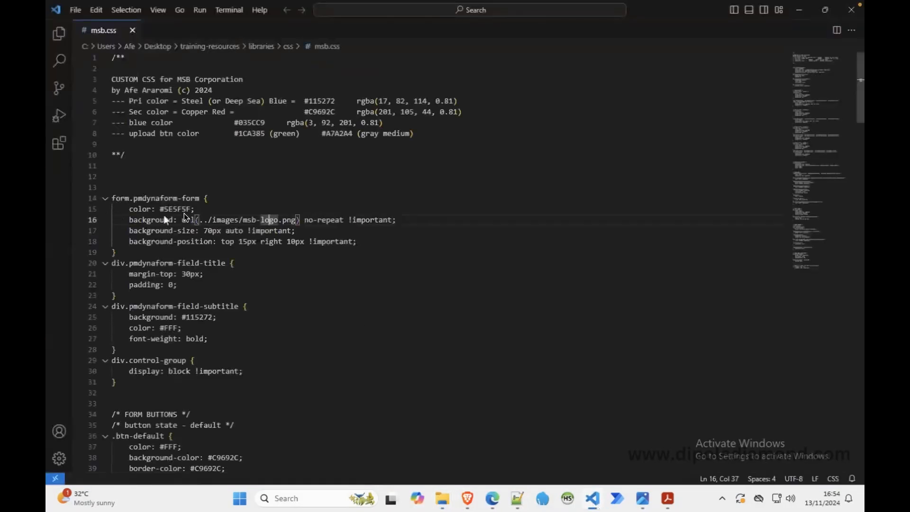
click(234, 201)
click(236, 234)
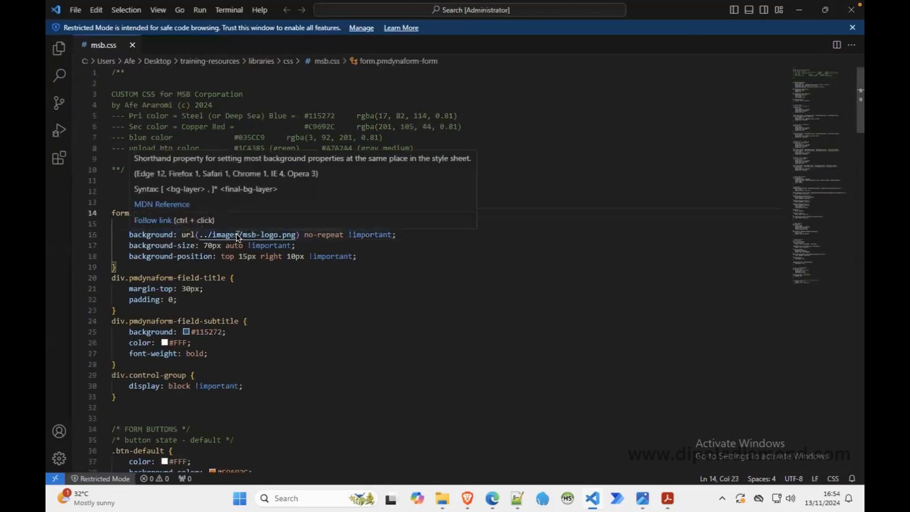
ctrl+click(236, 234)
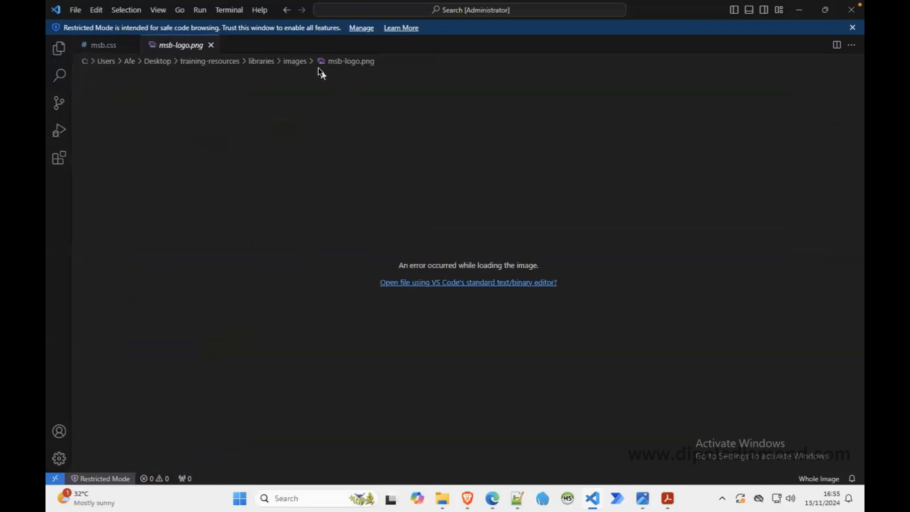
click(852, 28)
click(801, 12)
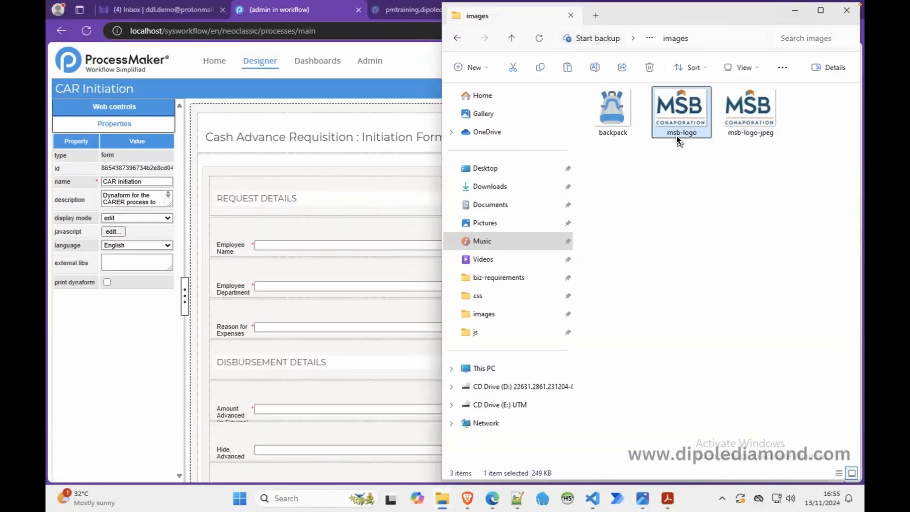
Step: Copy the path of the msb-logo file in File Explorer's public_html images folder and open the file's properties
drag(685, 134, 456, 456)
drag(466, 497, 481, 508)
mouse_move(450, 502)
click(482, 439)
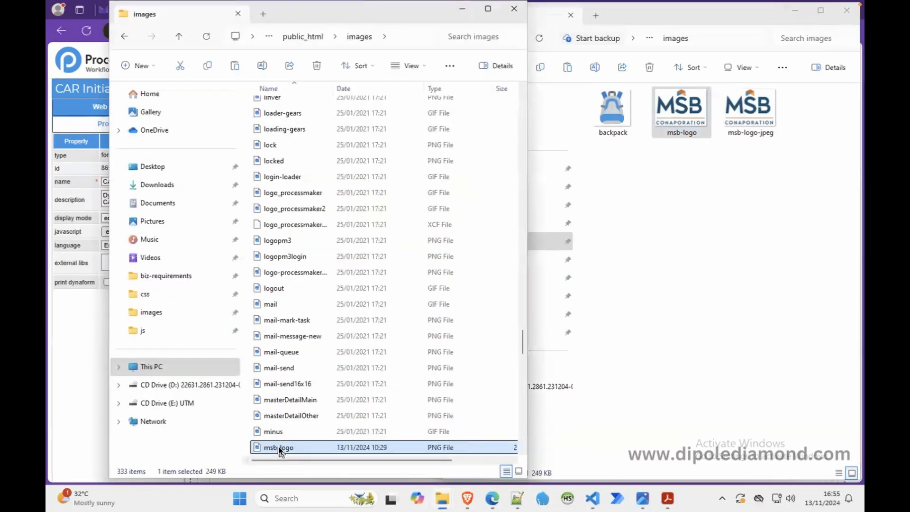
right_click(277, 446)
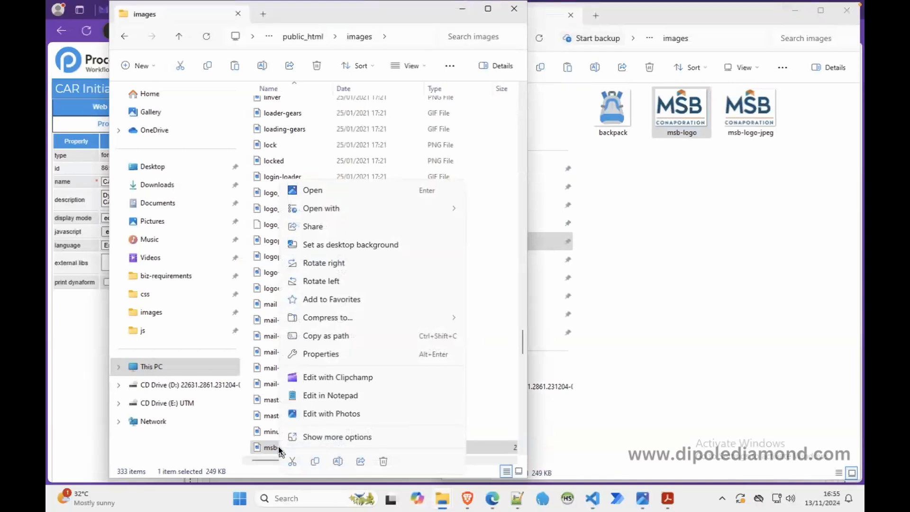
click(337, 336)
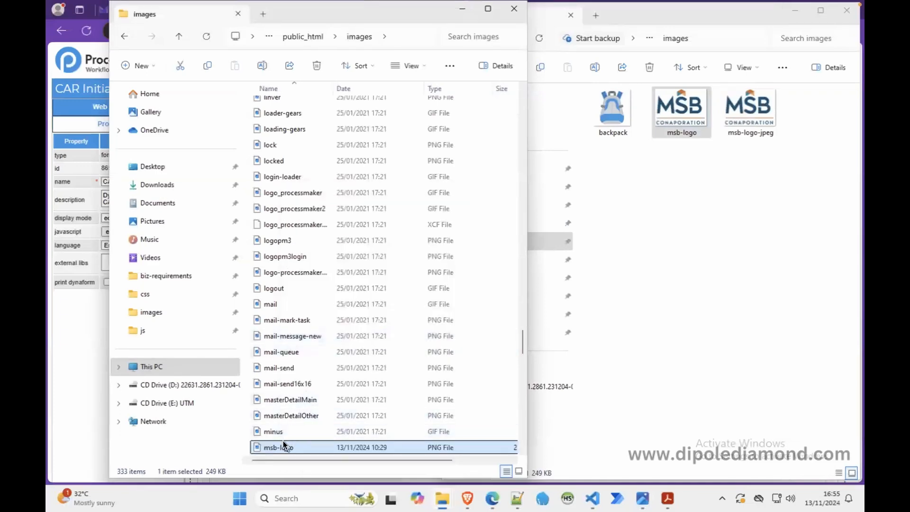
right_click(287, 450)
click(312, 352)
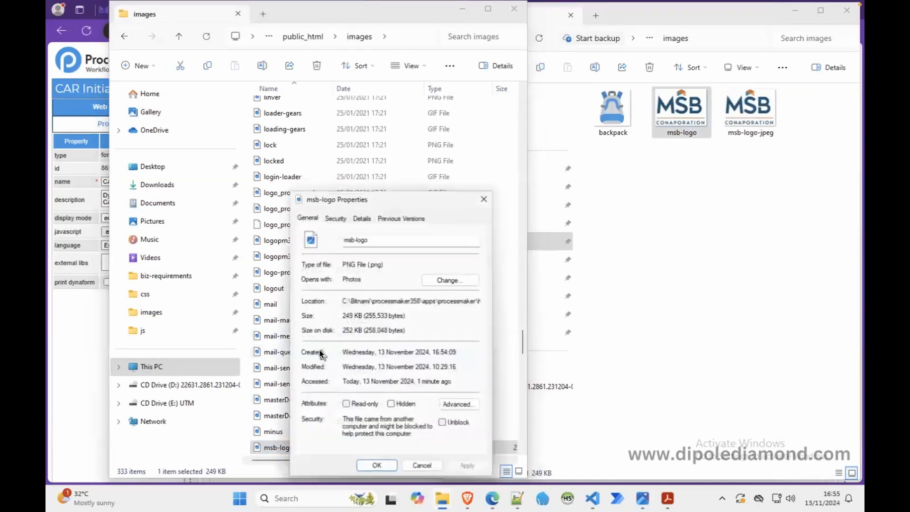
Step: Close the msb-logo properties, minimize its folder window, and paste the copied image path onto line 23 of the Notepad++ notes
click(484, 198)
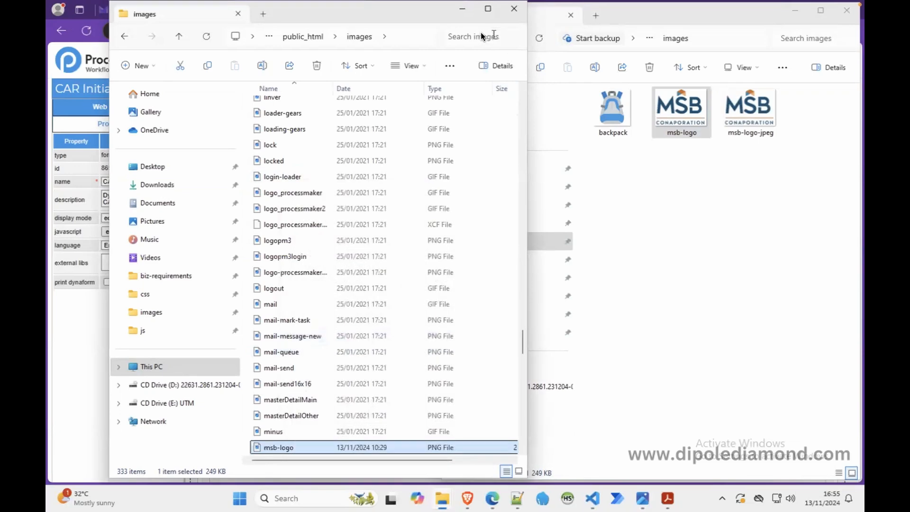
click(462, 8)
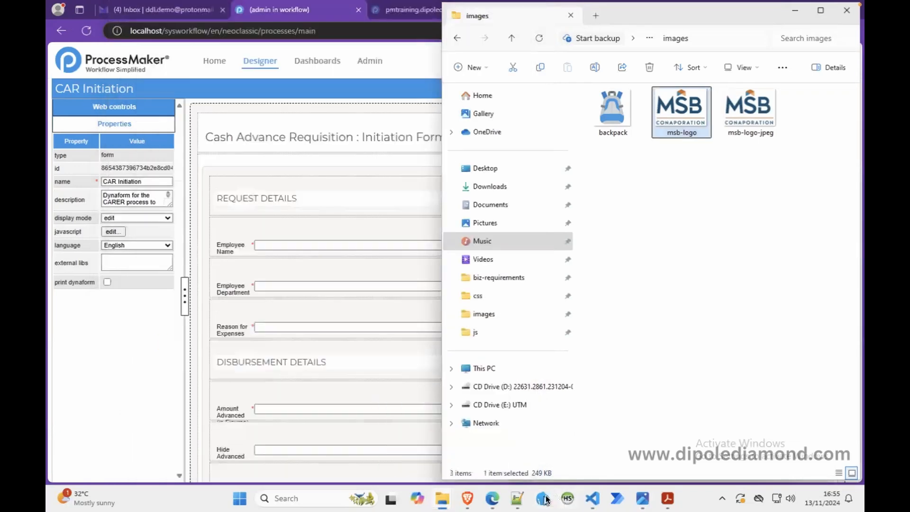
click(517, 498)
click(686, 262)
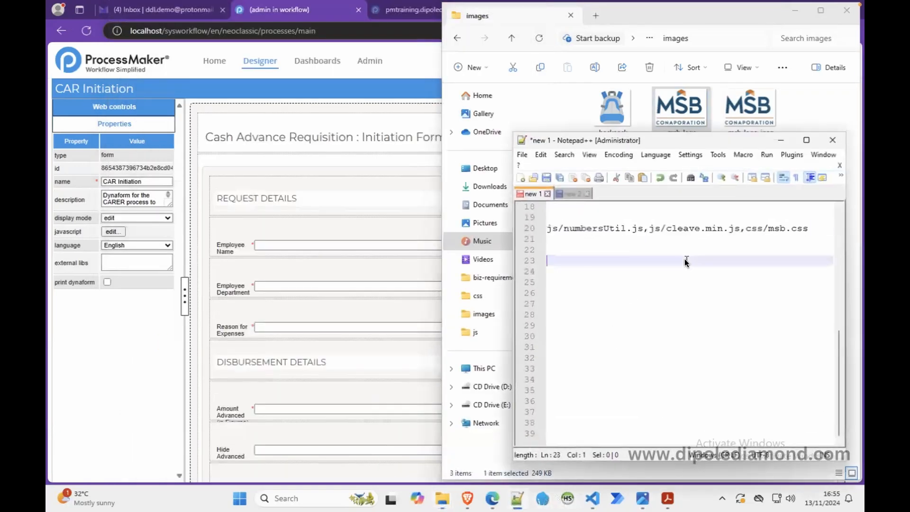
text("C:\Bitnami\processmaker358\apps\processmaker\htdocs\workflow\public_html\images\msb-logo.png")
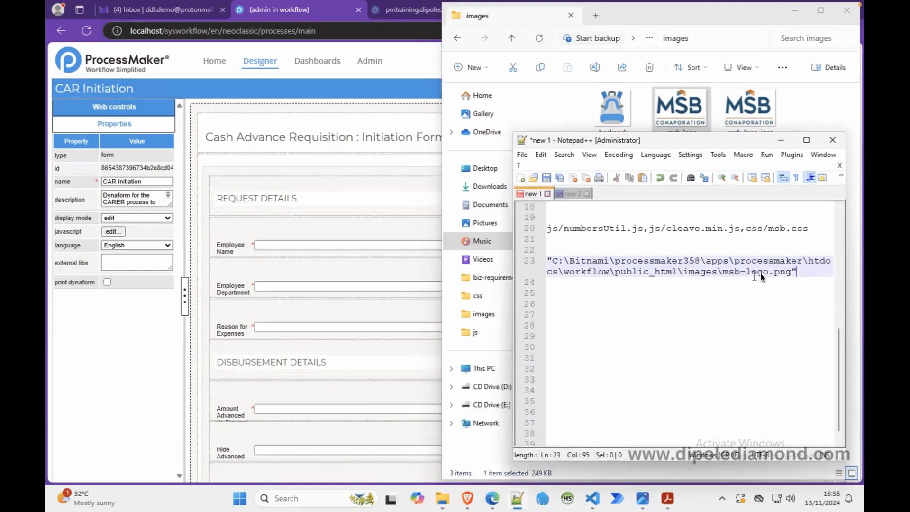
click(781, 140)
Step: Return to Visual Studio Code, close the msb-logo.png tab, and examine the background image URL in msb.css's form.pmdynaform-form rule
click(592, 497)
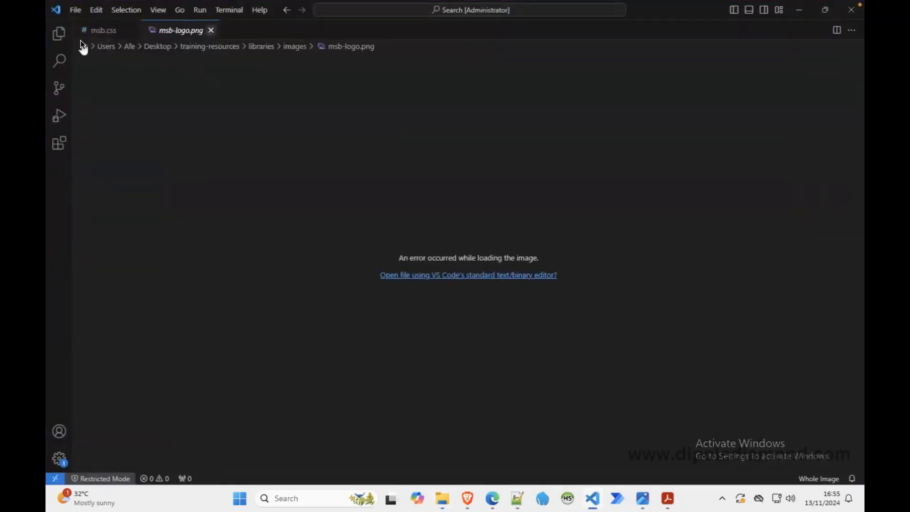
key(ctrl+w)
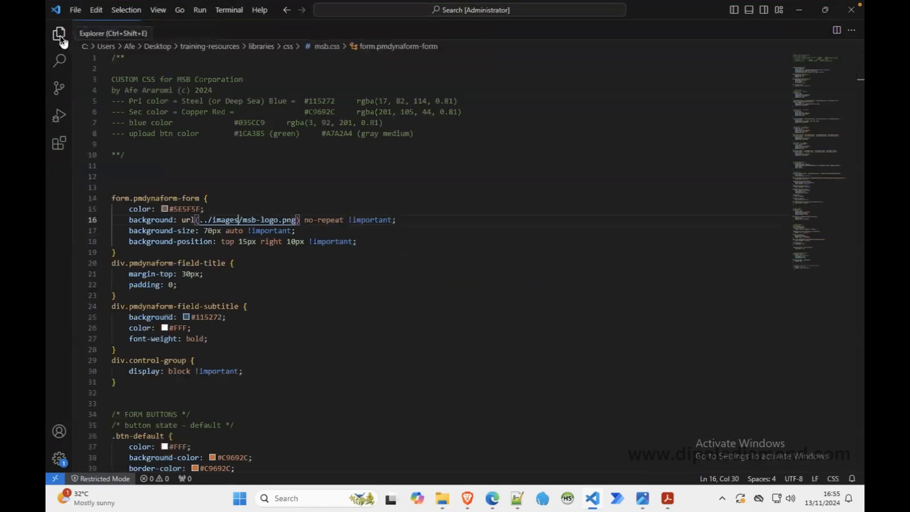
click(60, 35)
click(60, 35)
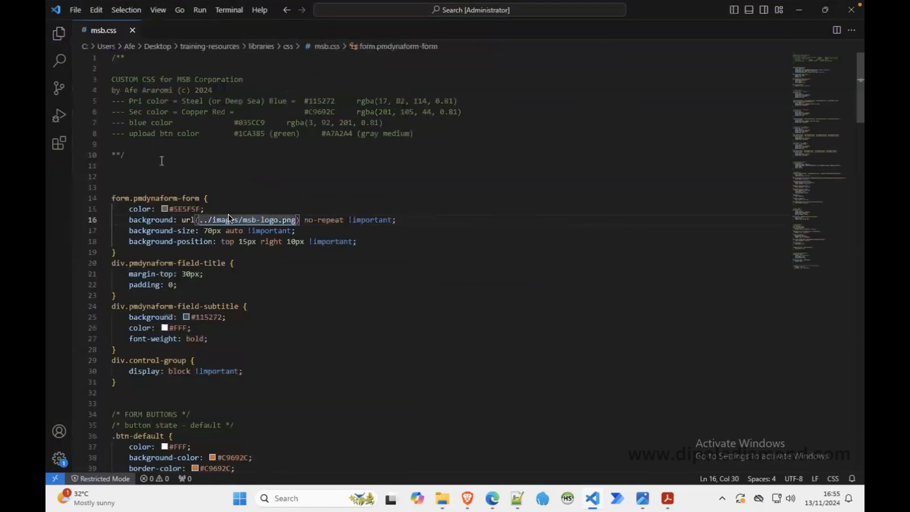
click(397, 198)
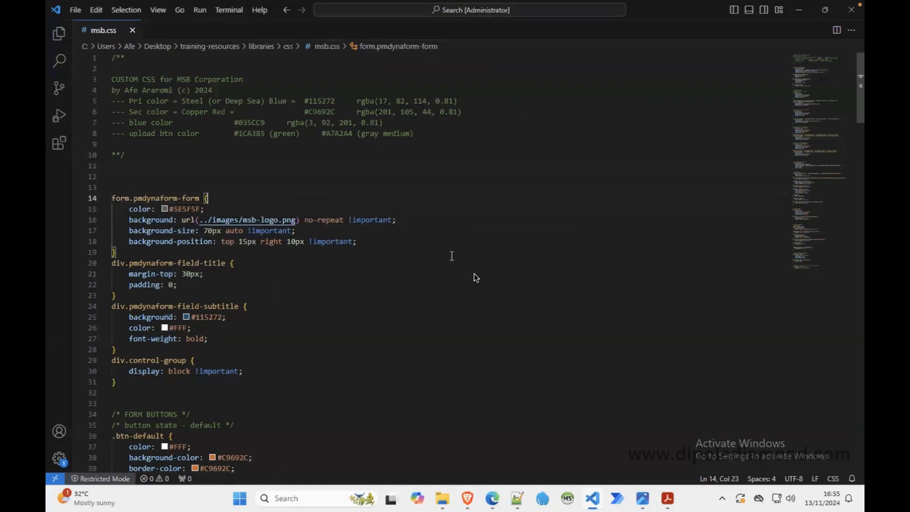
click(438, 295)
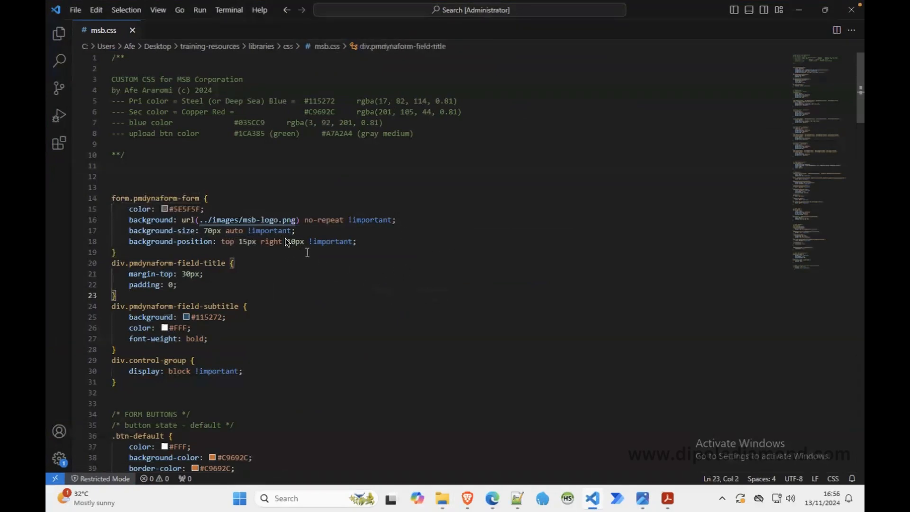
click(269, 221)
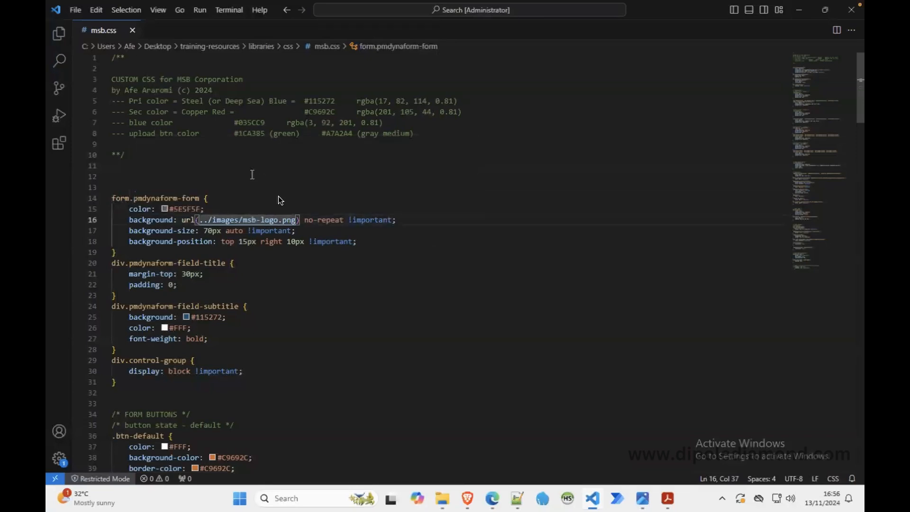
click(470, 294)
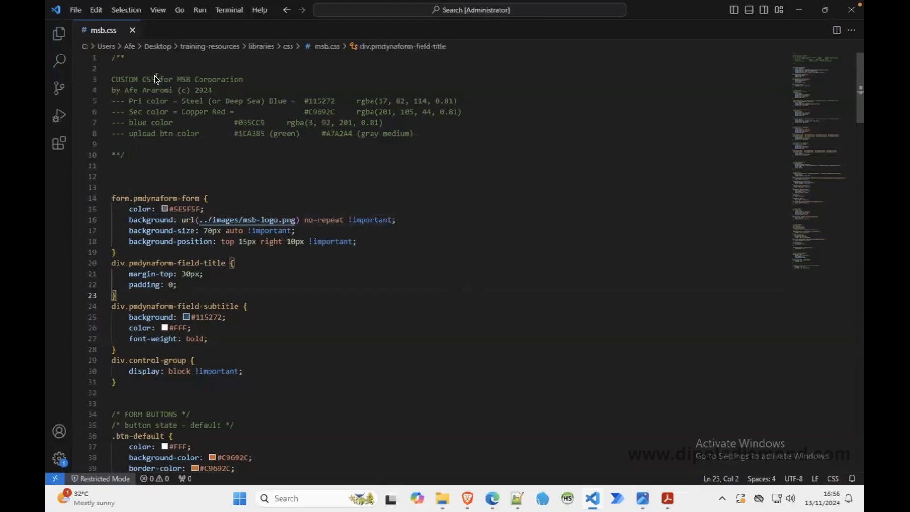
Step: Follow the logo link in msb.css, try opening the image in the standard text/binary editor, and close both image tabs
ctrl+click(246, 221)
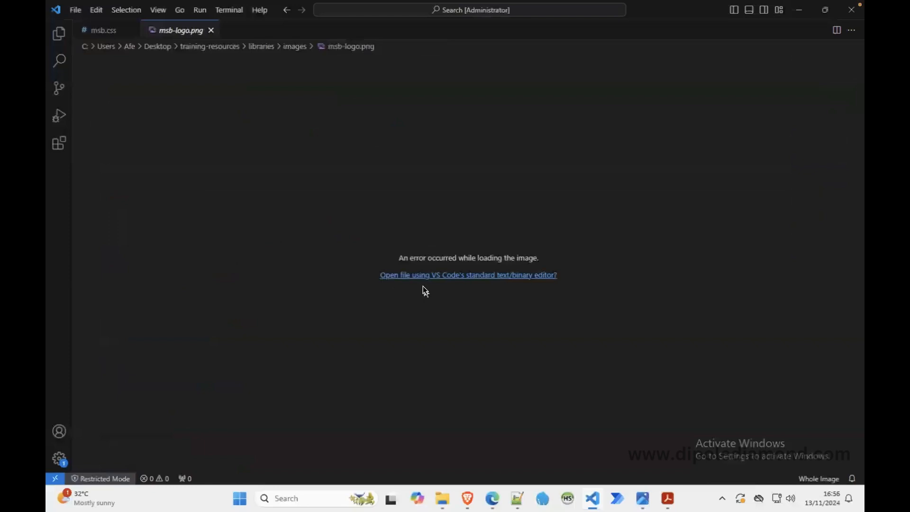
click(430, 279)
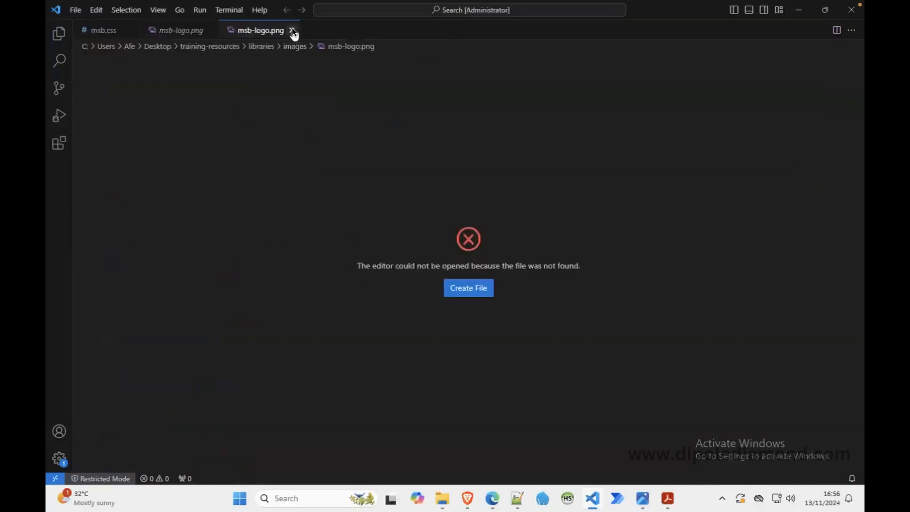
click(292, 30)
click(210, 30)
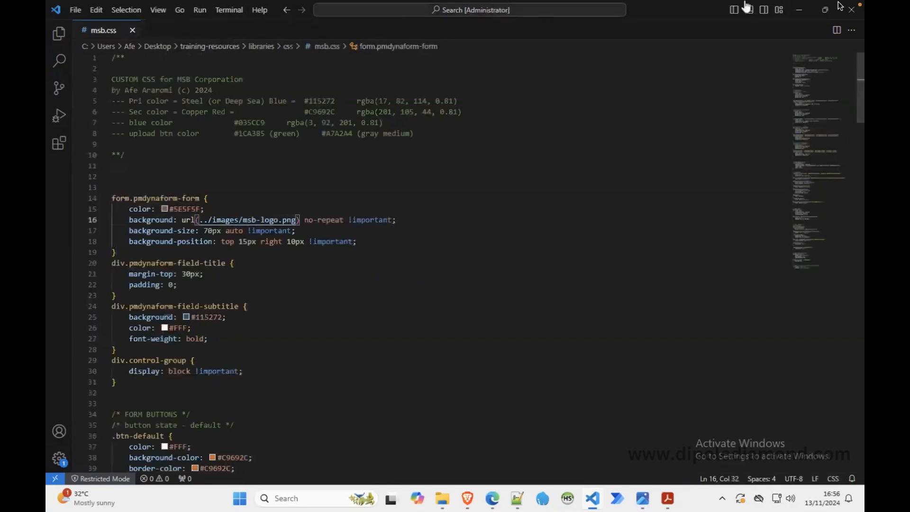
Step: Start opening a folder in the editor and browse to C:\Bitnami\processmaker358\apps\processmaker\htdocs
click(71, 10)
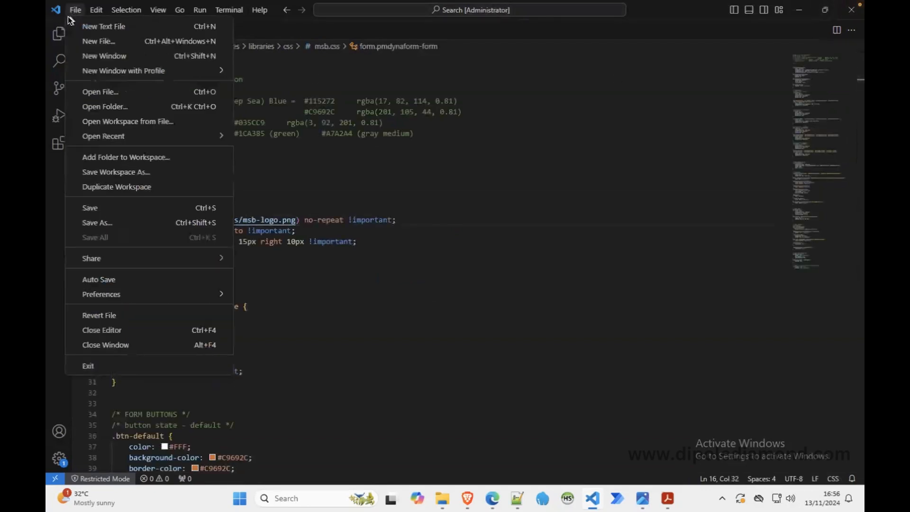
click(132, 106)
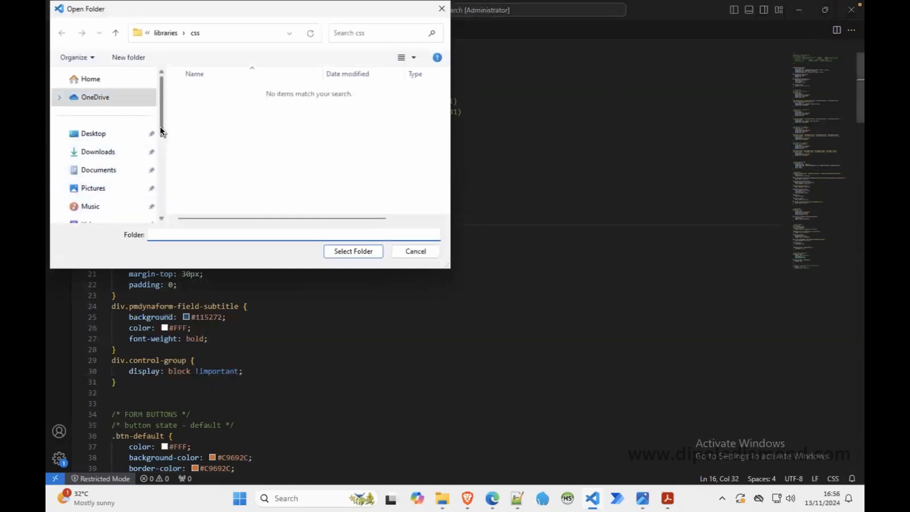
scroll(159, 137, down, 5)
click(100, 154)
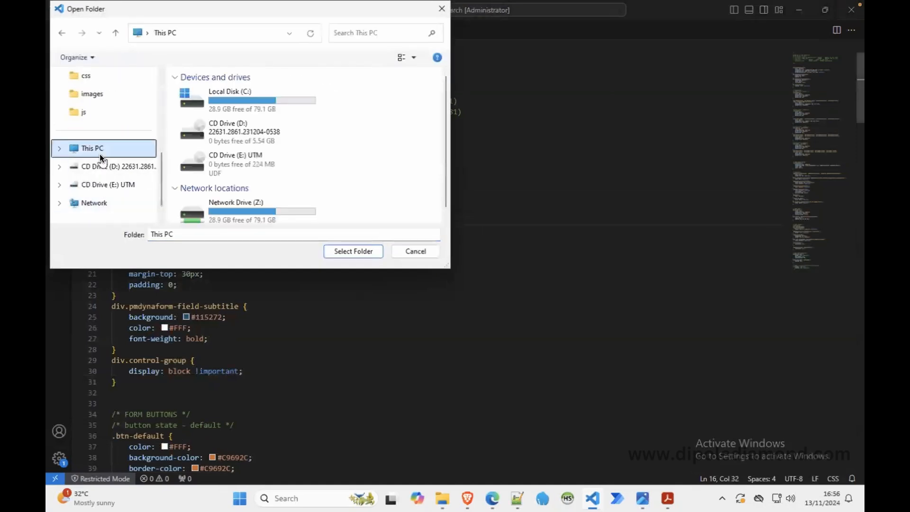
double_click(223, 92)
double_click(218, 92)
double_click(218, 92)
double_click(211, 106)
double_click(211, 106)
double_click(211, 106)
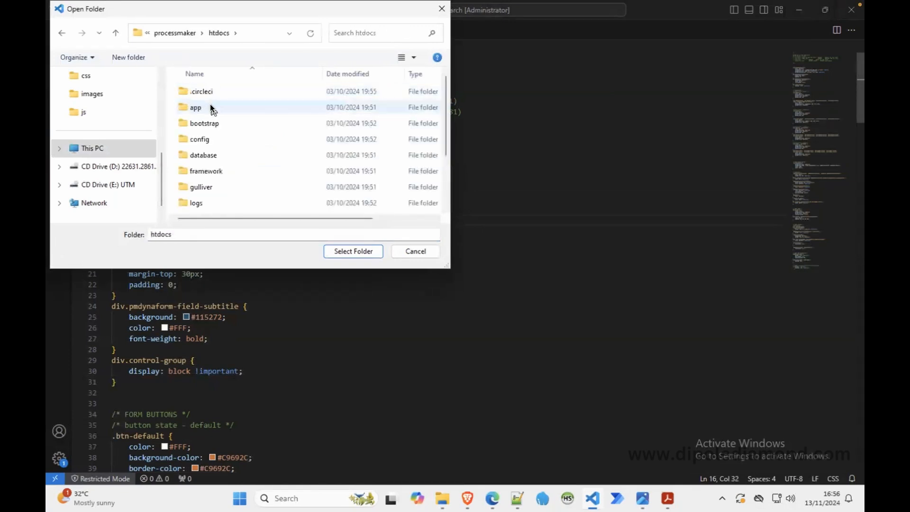
Step: Open htdocs' workflow\public_html folder in the editor and trust the authors of its files
scroll(441, 191, down, 2)
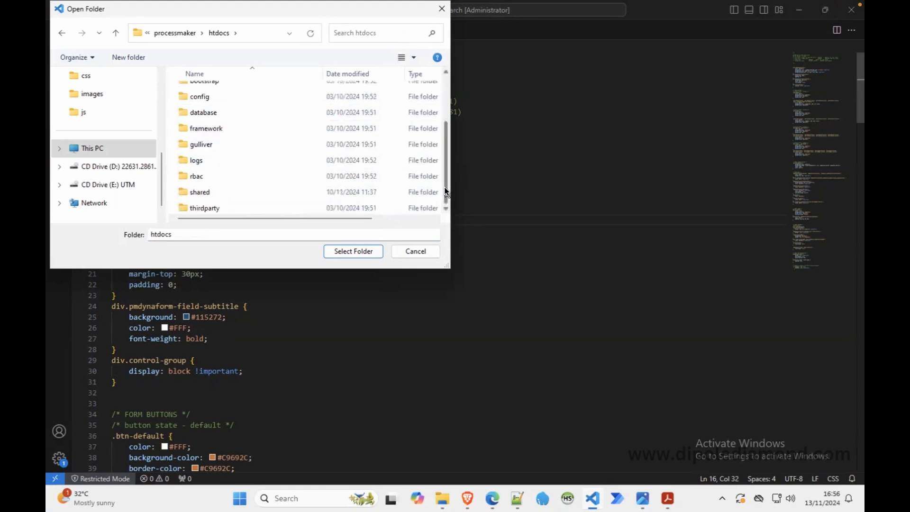
click(232, 208)
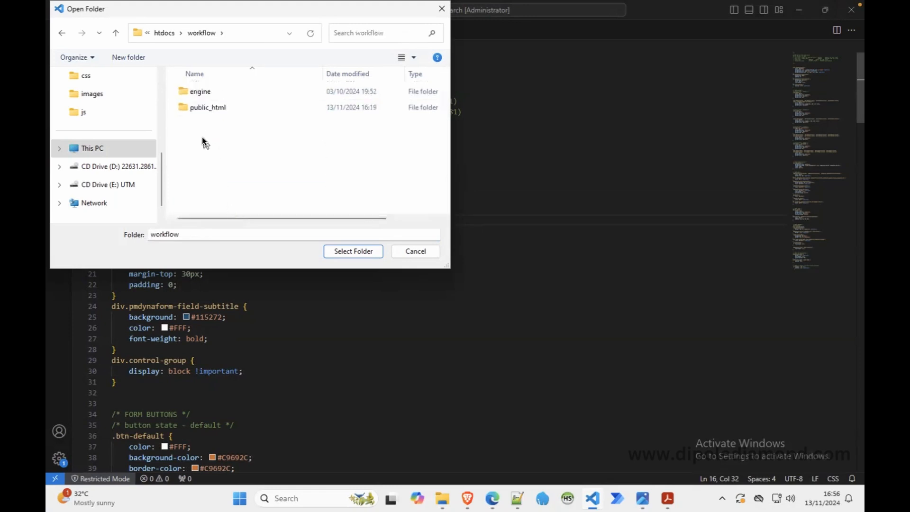
double_click(202, 108)
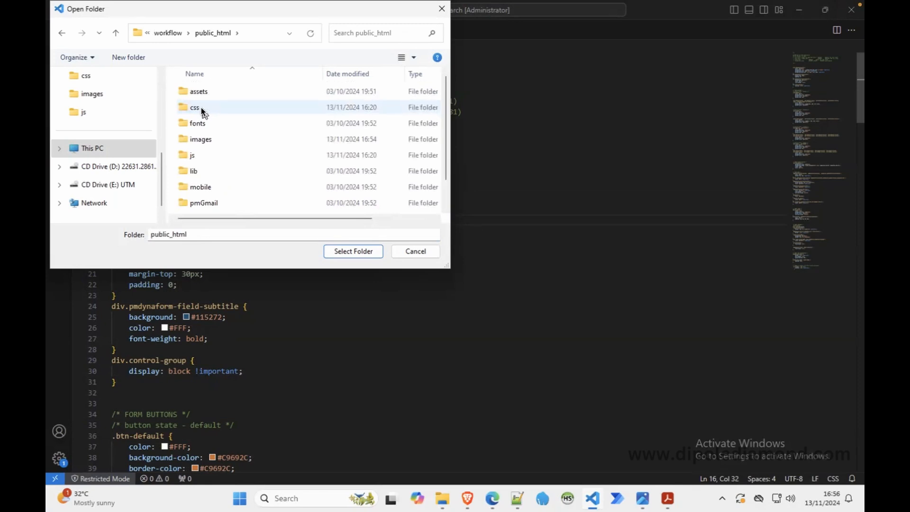
click(353, 251)
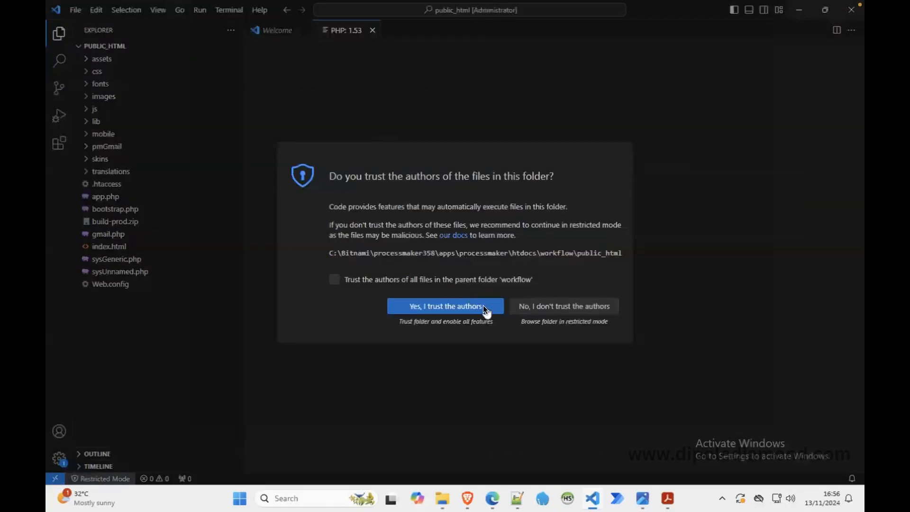
click(440, 306)
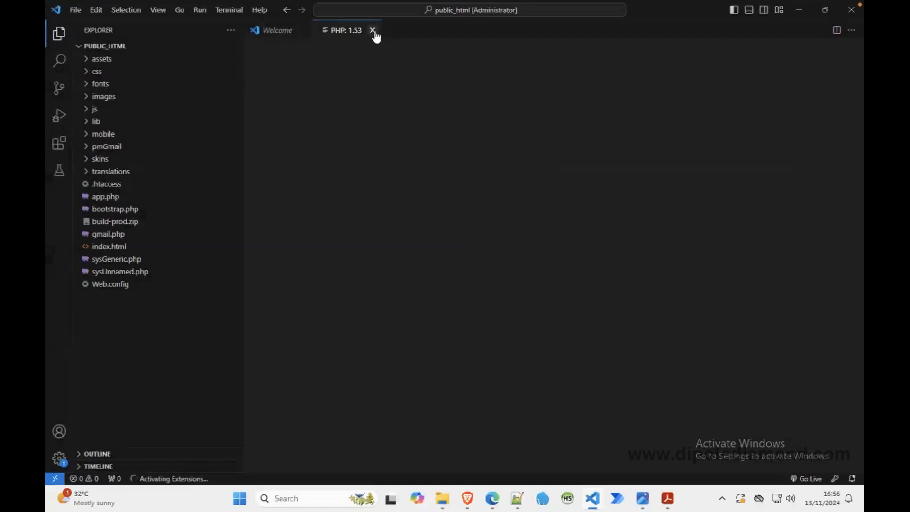
Step: Close the Welcome and PHP: 1.53 tabs and open msb.css from public_html's css folder
click(372, 30)
click(304, 30)
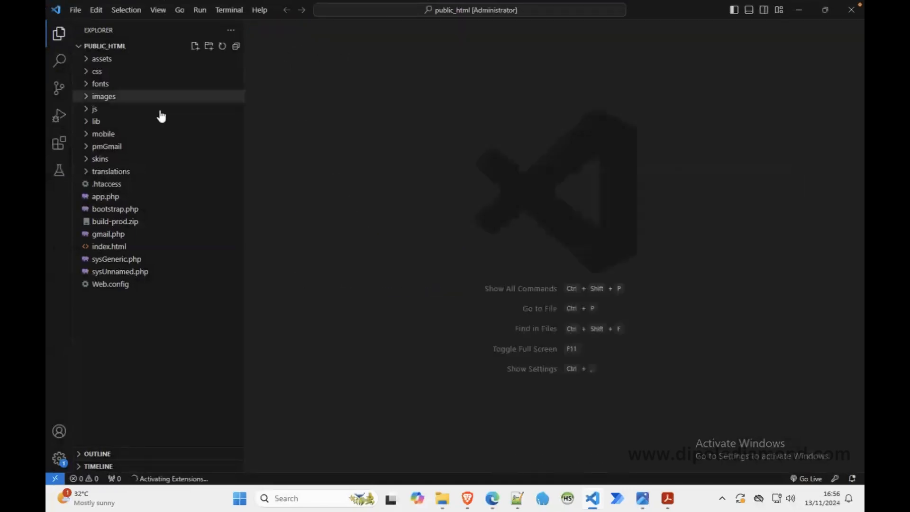
click(87, 74)
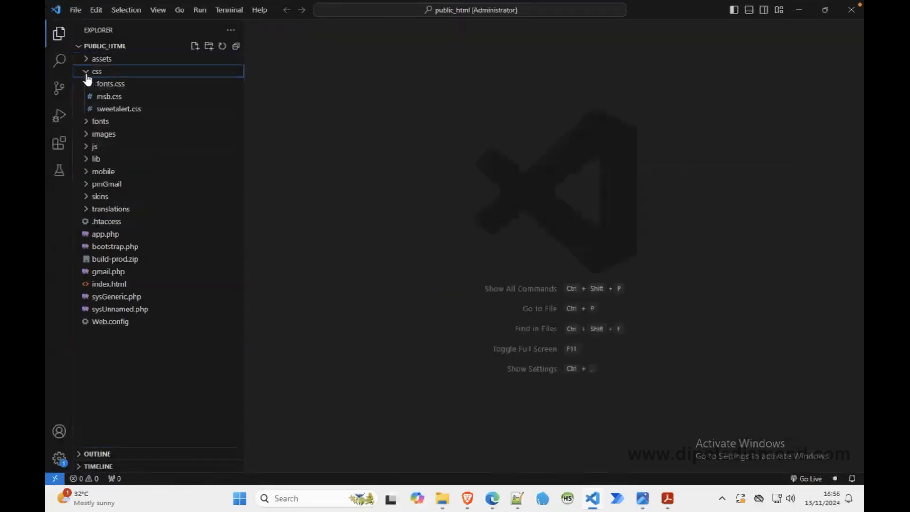
click(110, 99)
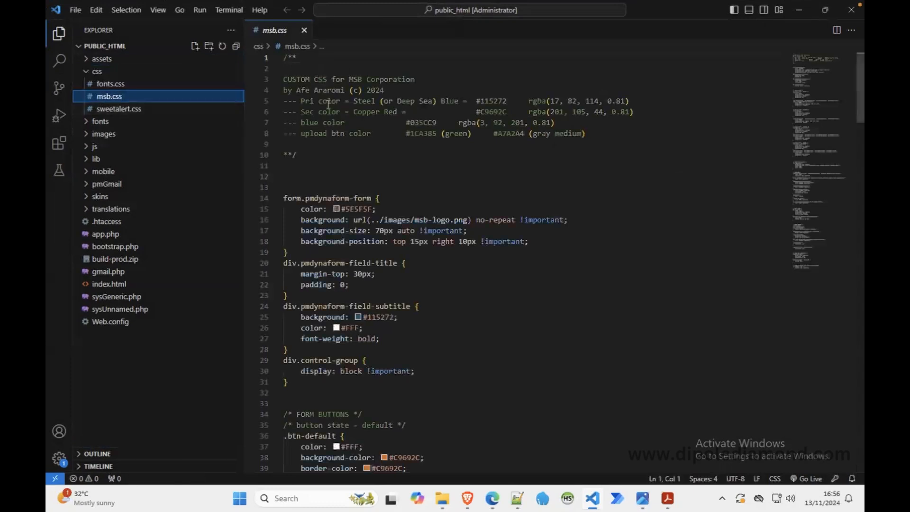
Step: Check the msb-logo.png image linked from public_html's msb.css, close its tab, and minimize the editor
click(430, 221)
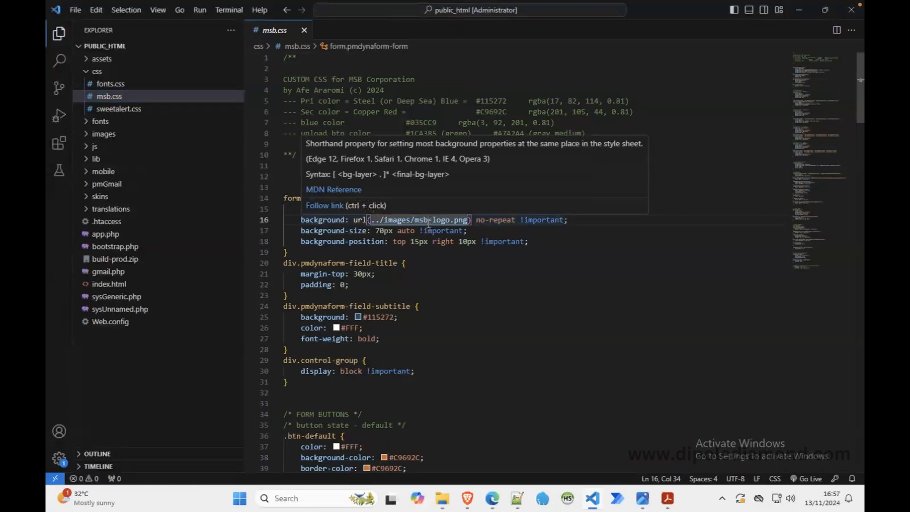
ctrl+click(429, 221)
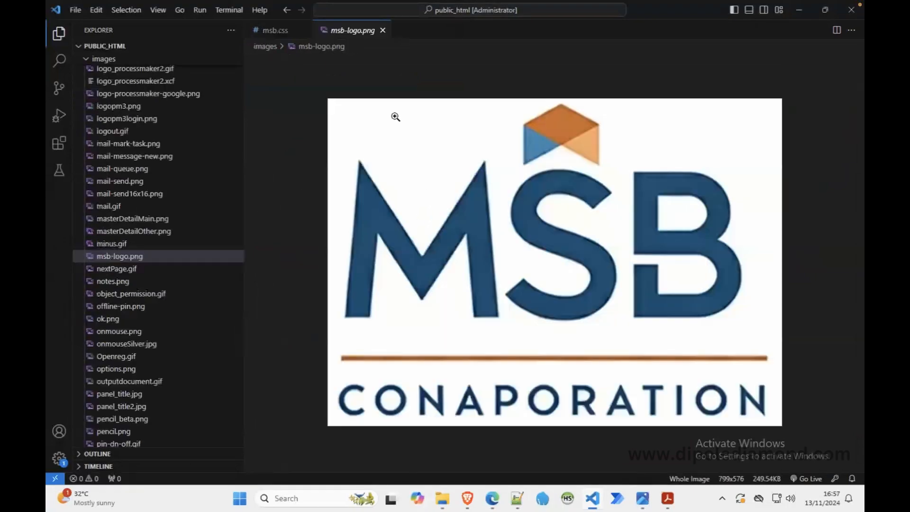
click(383, 30)
click(807, 14)
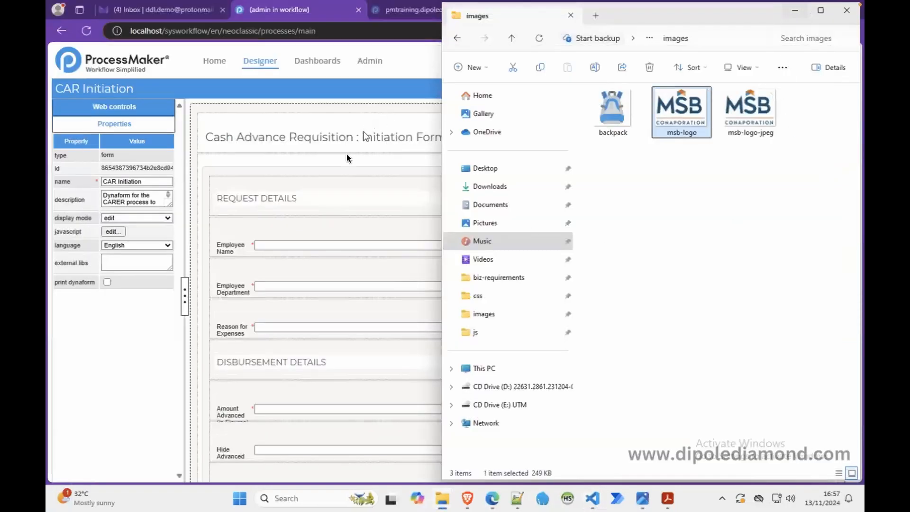
Step: Switch to ProcessMaker in the browser, preview the CAR Initiation Dynaform, and close the preview and the form designer
click(209, 230)
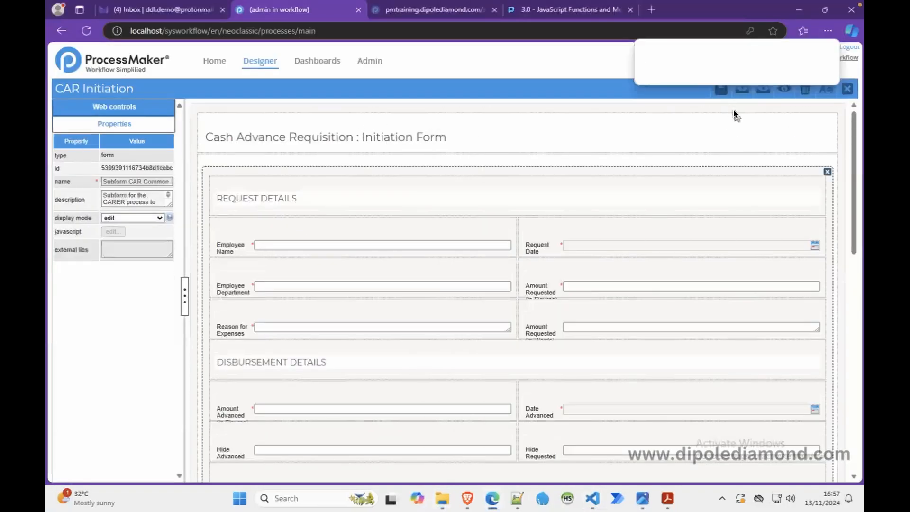
click(784, 90)
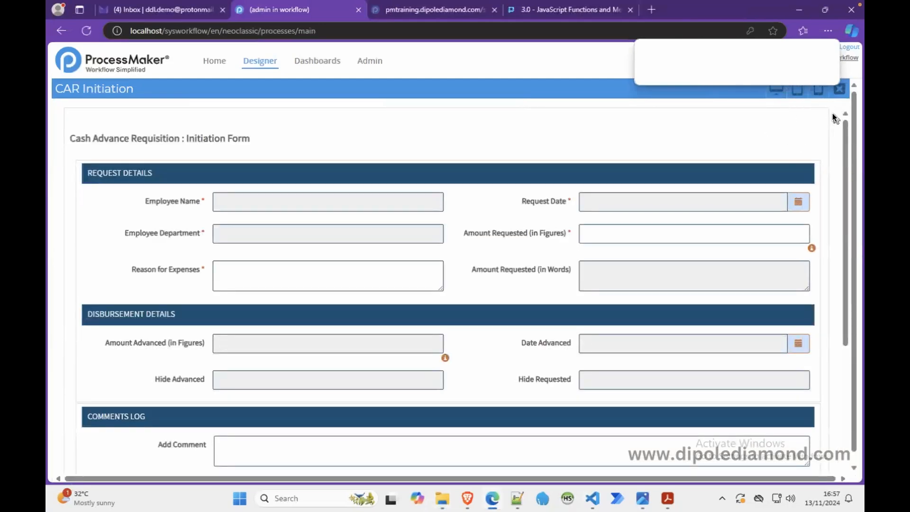
click(839, 89)
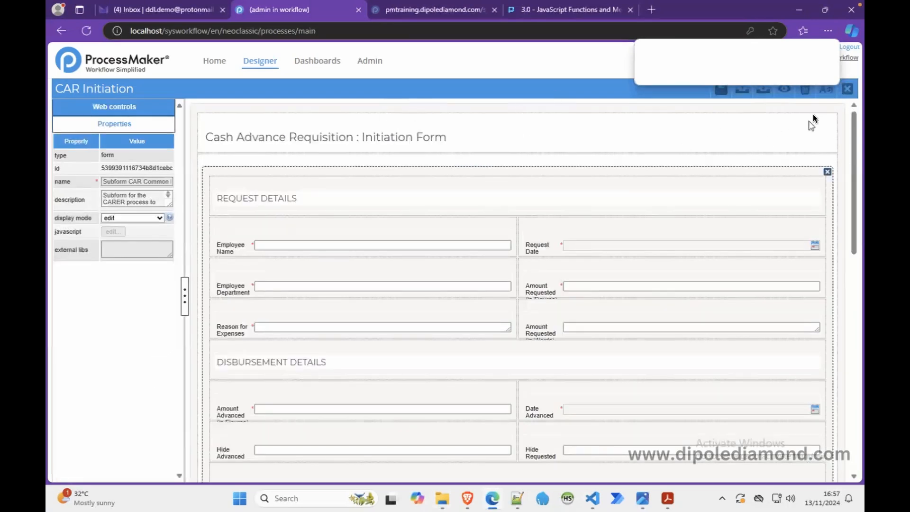
click(842, 94)
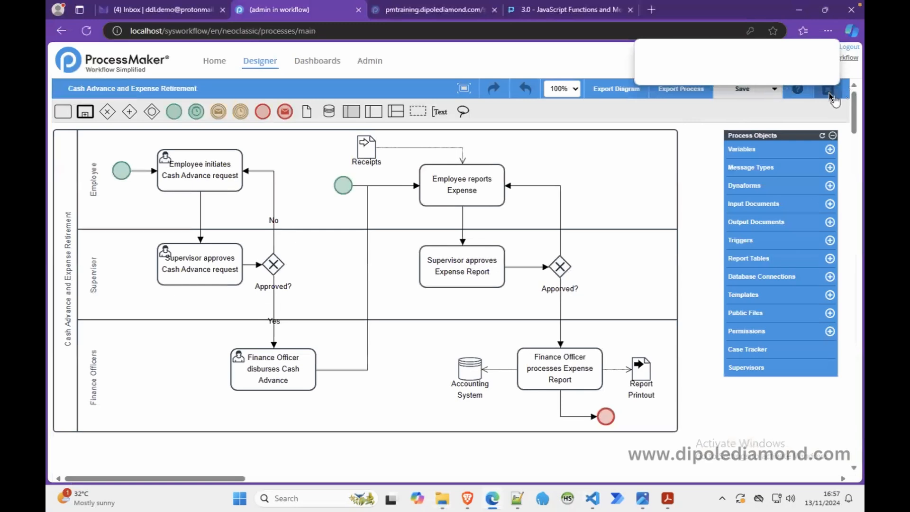
Step: Log out of ProcessMaker and log back in to the administrator account, entering its username and password
click(846, 47)
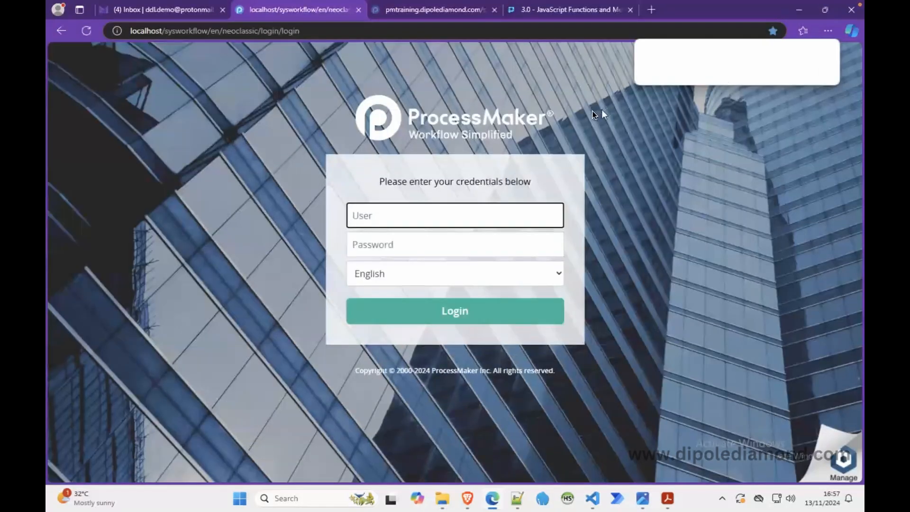
text(admin)
key(Tab)
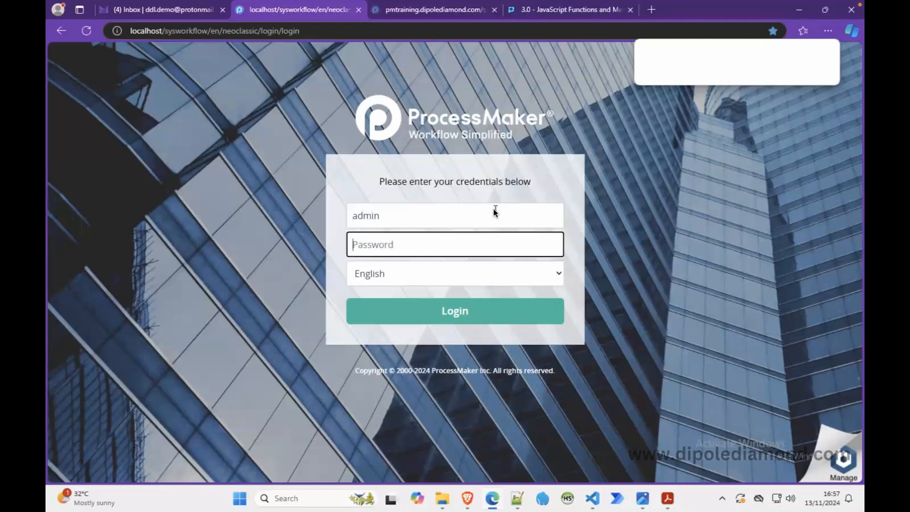
text(admin)
key(Return)
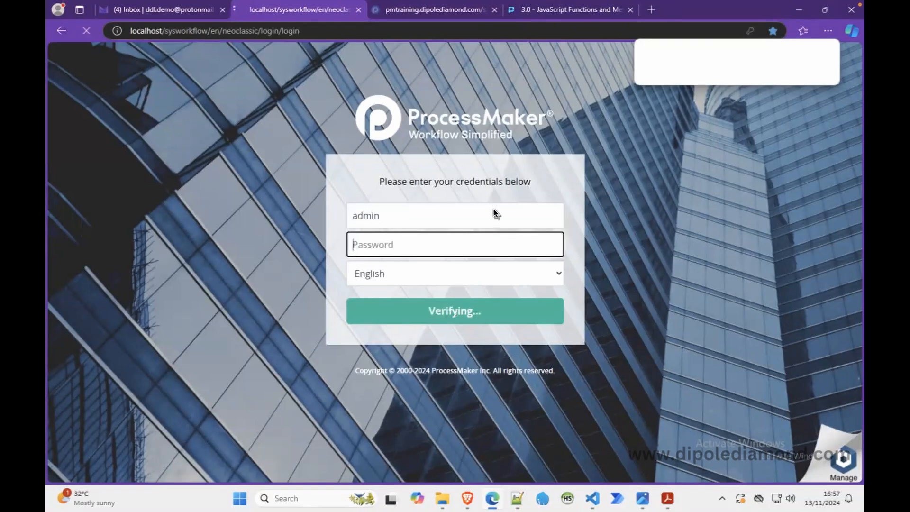
Step: Open the Cash Advance and Expense Retirement process and preview its CAR Initiation Dynaform
double_click(133, 119)
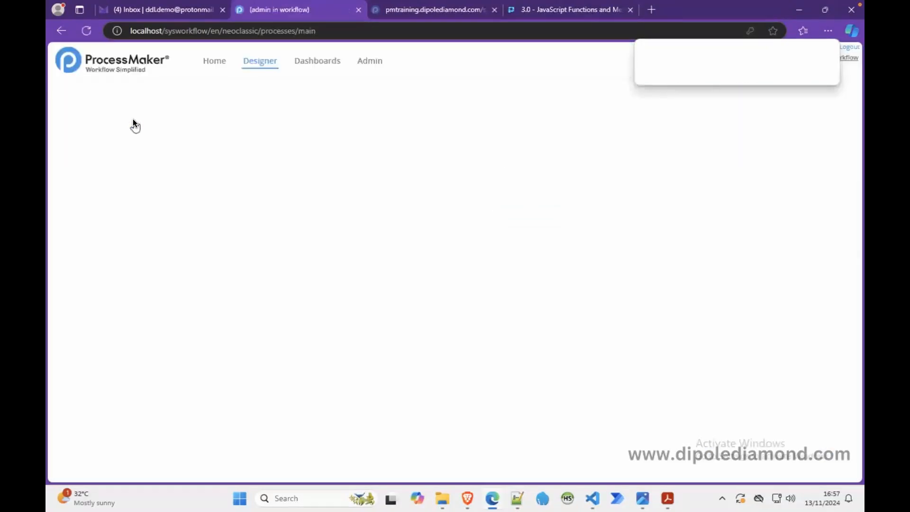
click(746, 187)
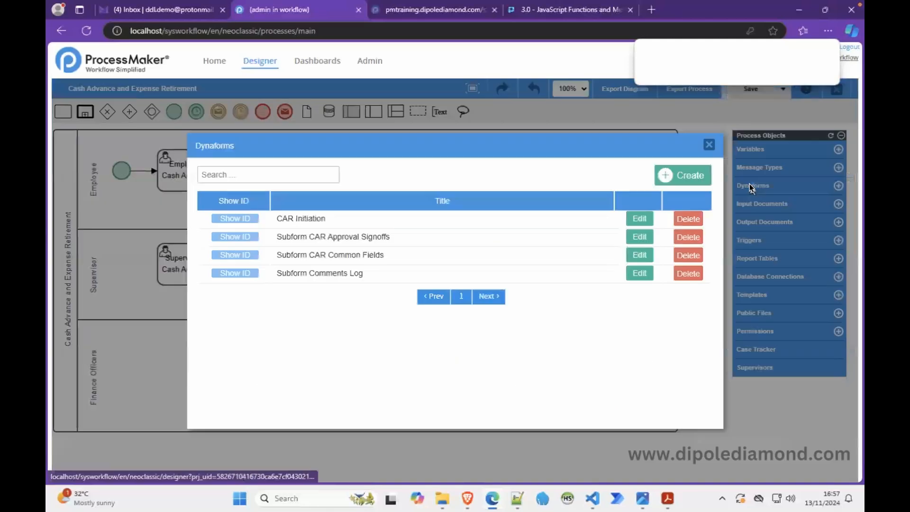
click(639, 219)
click(783, 91)
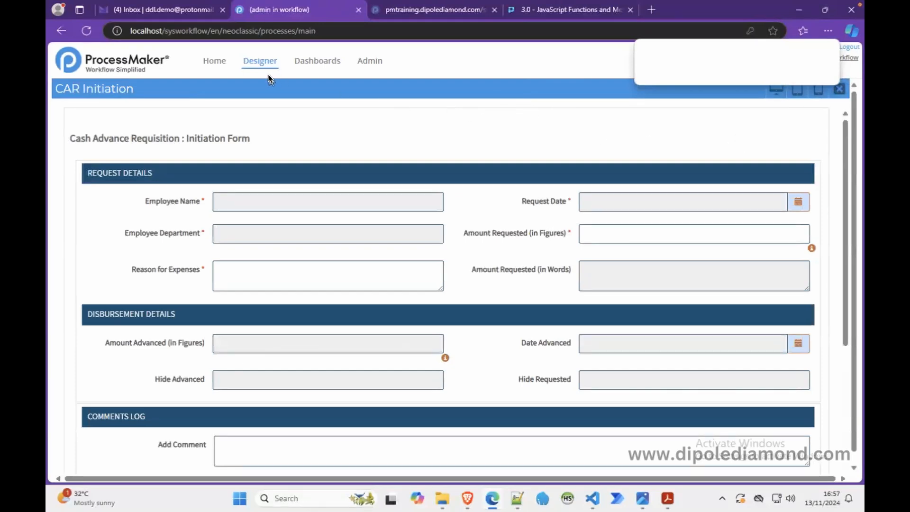
right_click(279, 135)
click(382, 395)
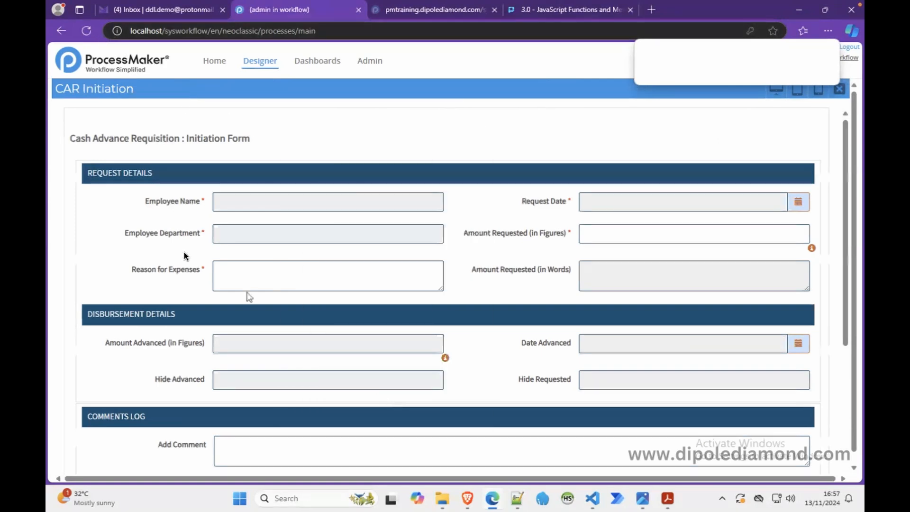
Step: Reload the page, reopen the Cash Advance and Expense Retirement process, and preview and close the Subform CAR Approval Signoffs Dynaform
click(87, 32)
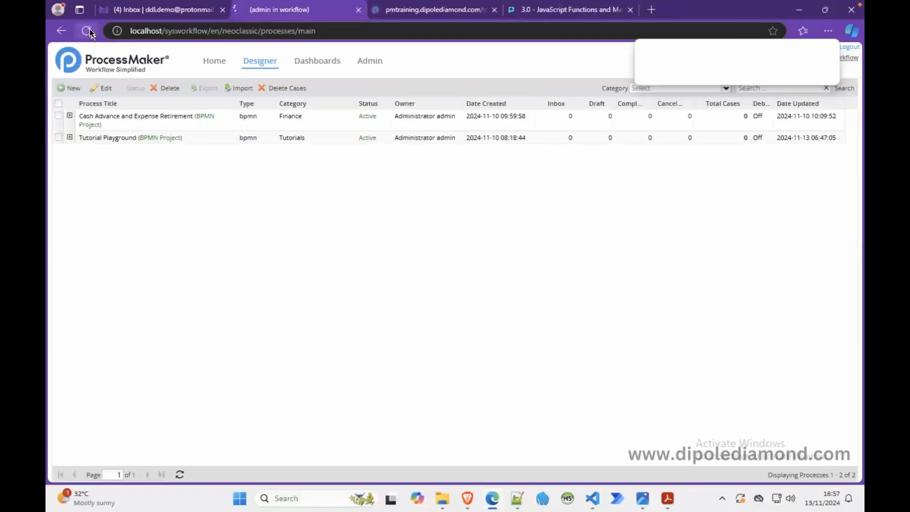
click(89, 32)
double_click(219, 118)
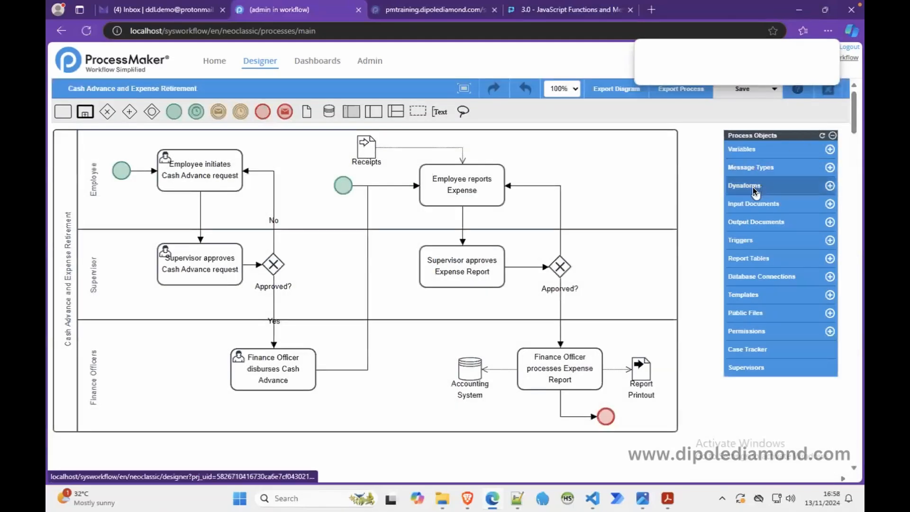
click(753, 188)
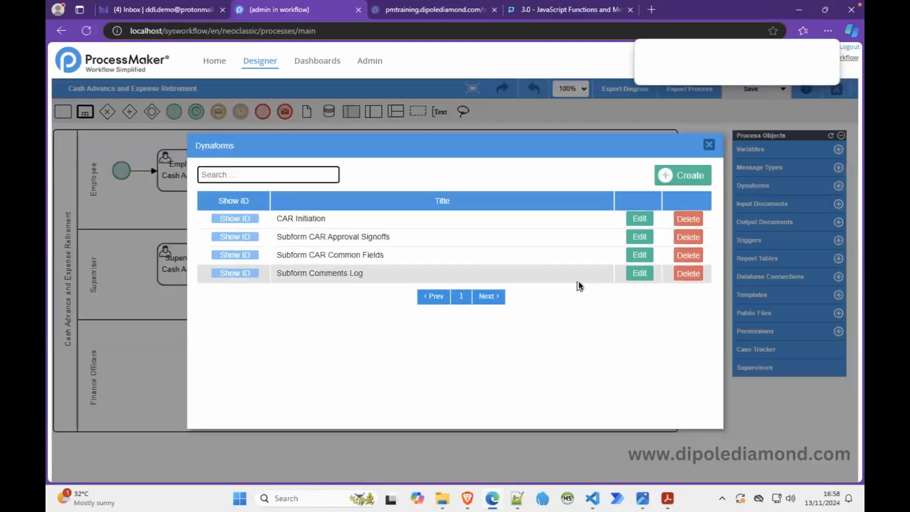
click(642, 236)
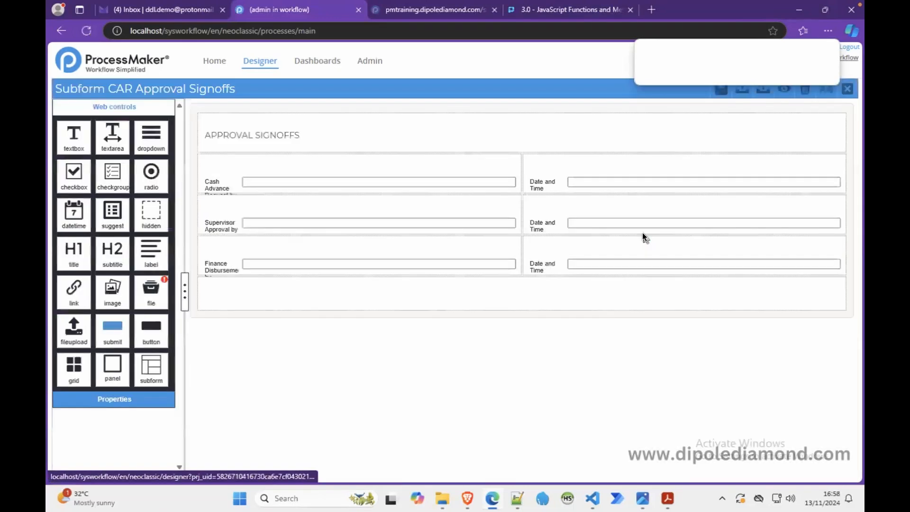
click(786, 92)
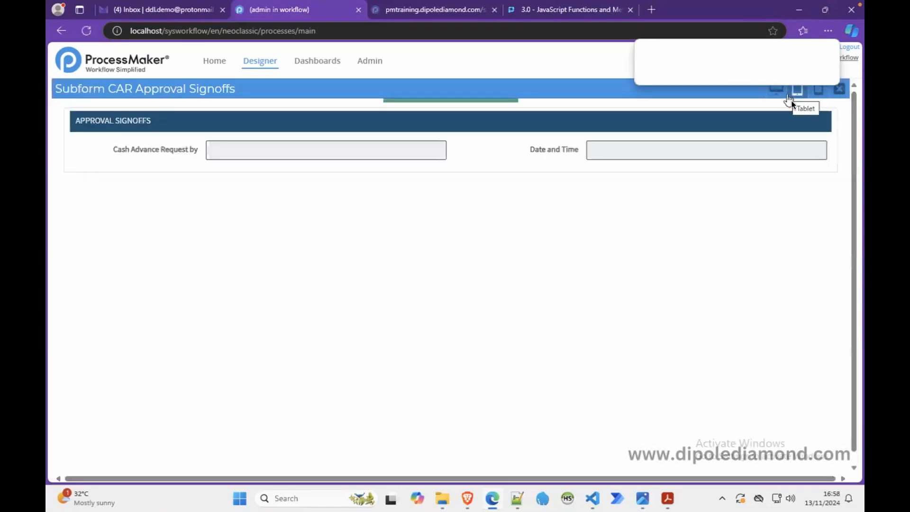
click(835, 92)
click(838, 94)
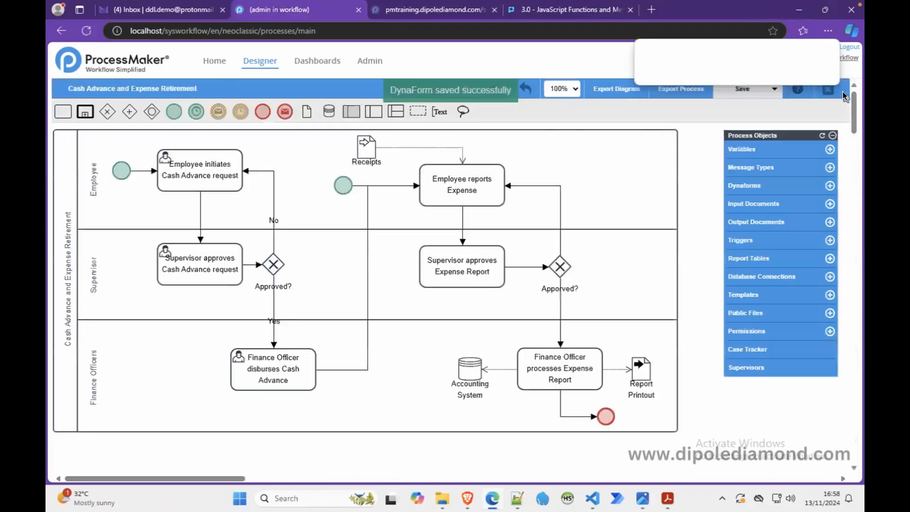
Step: Open the CAR Initiation Dynaform, look through its whole preview, and close the preview
click(747, 184)
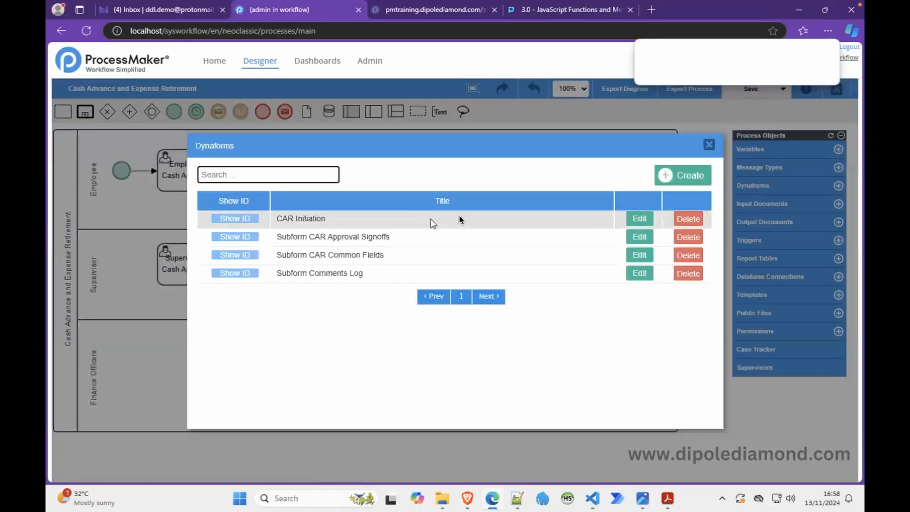
click(638, 219)
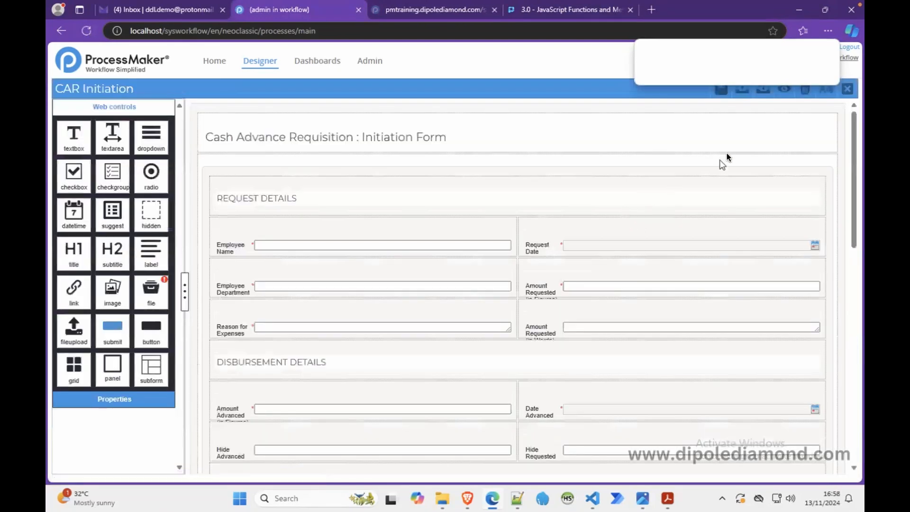
click(783, 91)
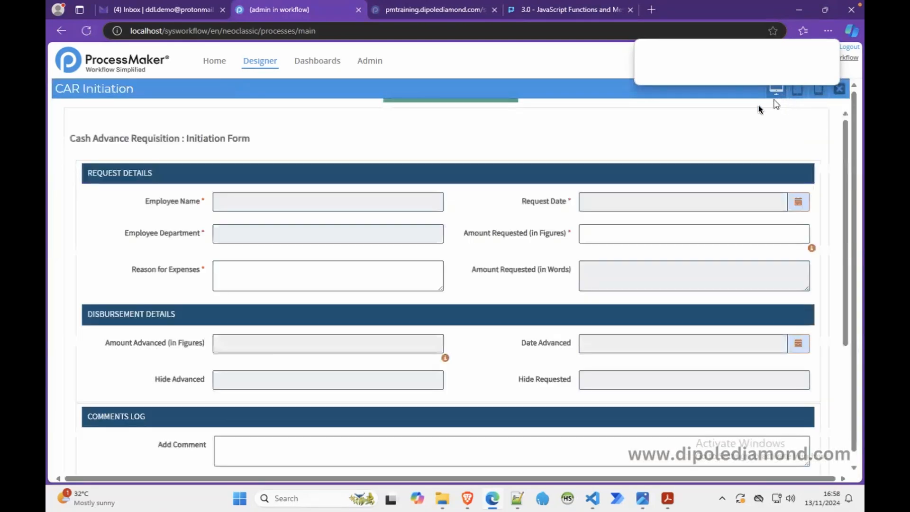
scroll(843, 186, down, 5)
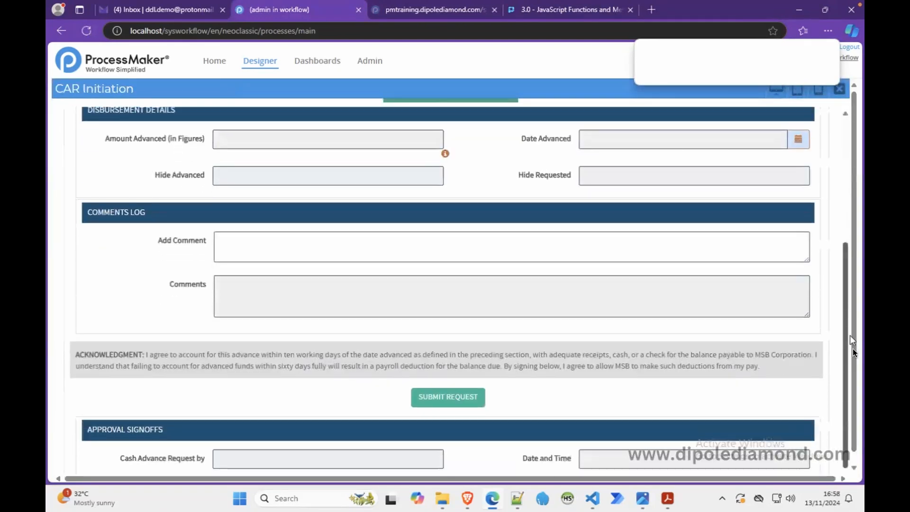
scroll(844, 144, up, 5)
click(838, 90)
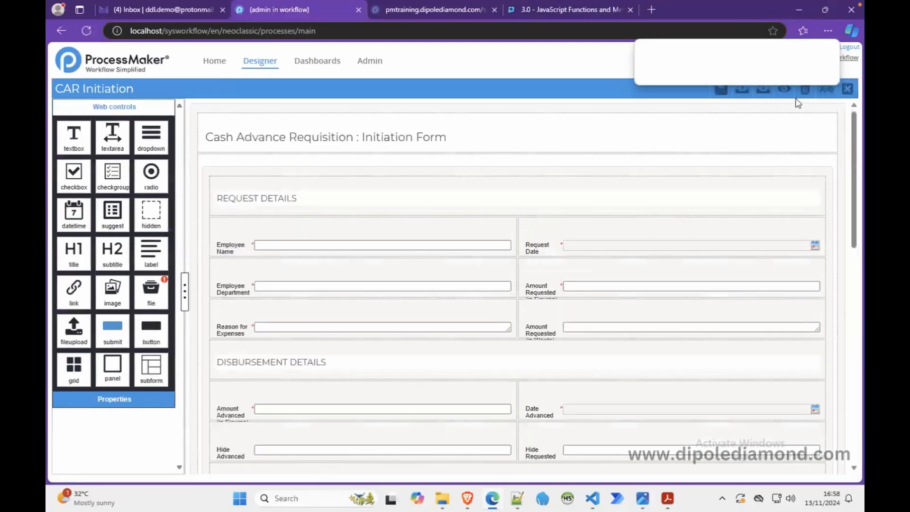
Step: Preview CAR Initiation again, test the Amount Requested (in Figures) field with 12344, check the Hide Requested field, and close the preview
click(784, 90)
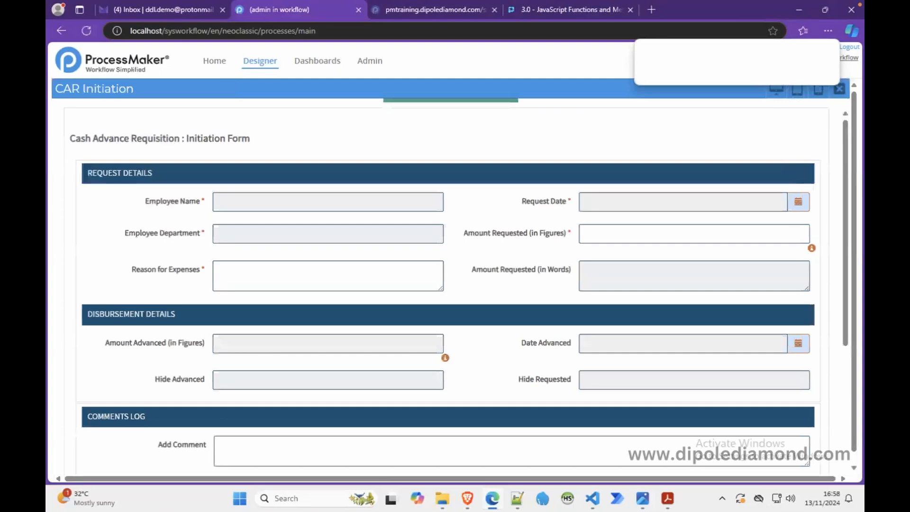
click(626, 235)
text(12344)
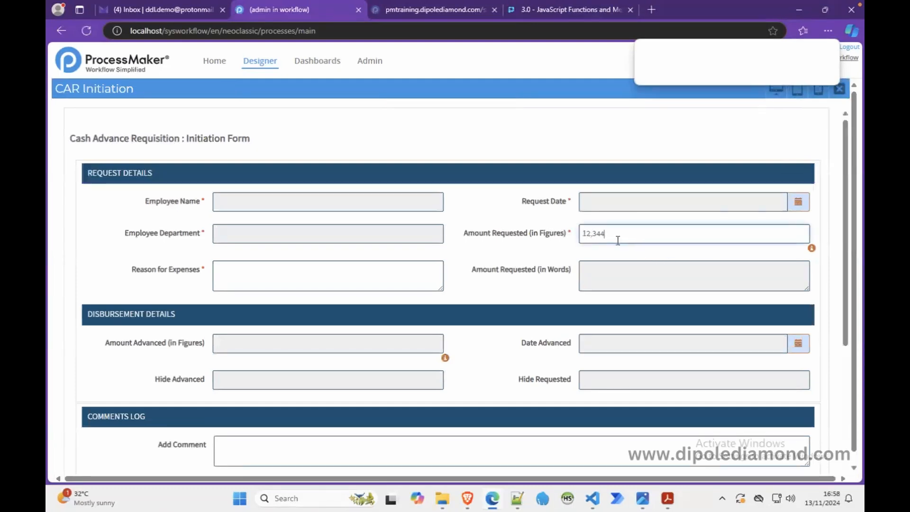
click(467, 266)
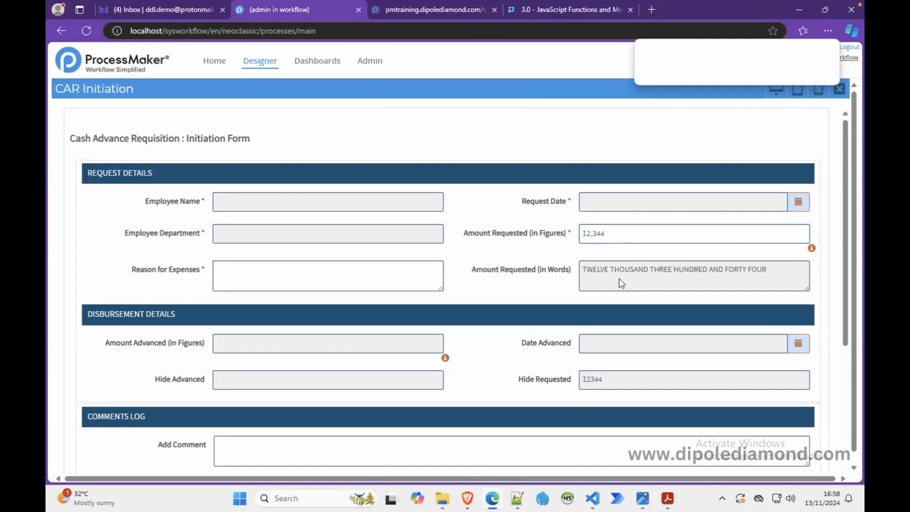
drag(520, 380, 689, 379)
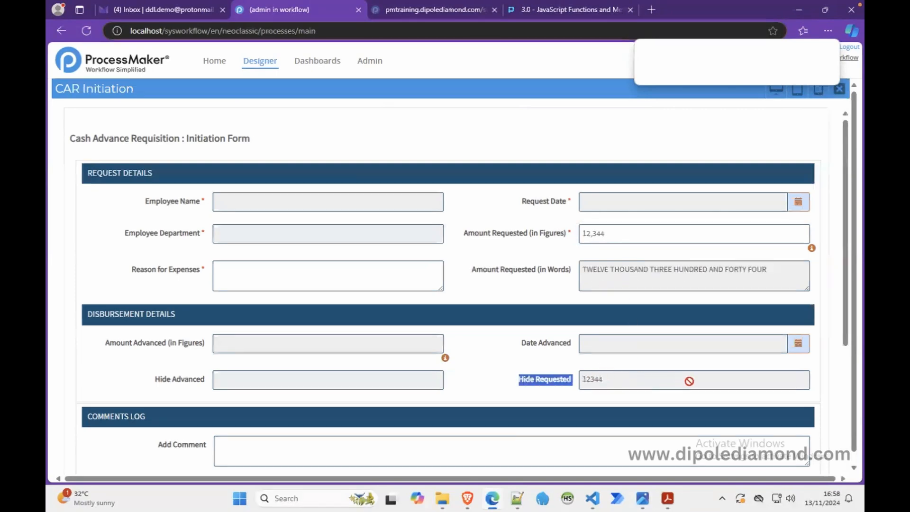
click(610, 383)
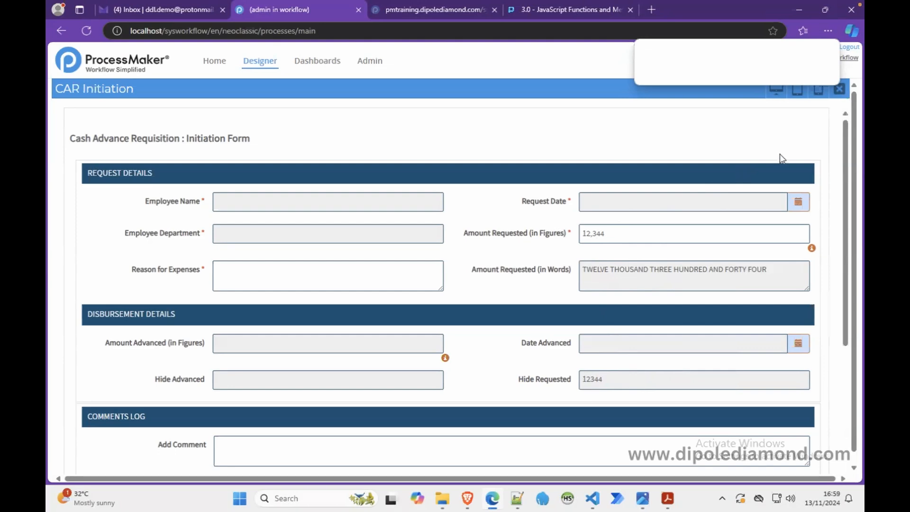
click(839, 88)
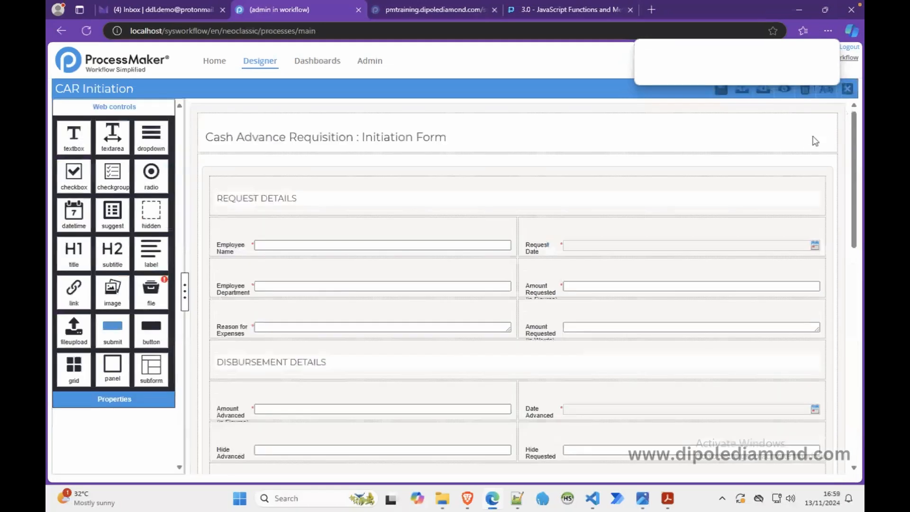
Step: Preview CAR Initiation and compare its title row with the form.pmdynaform-form logo background rules in msb.css
click(783, 89)
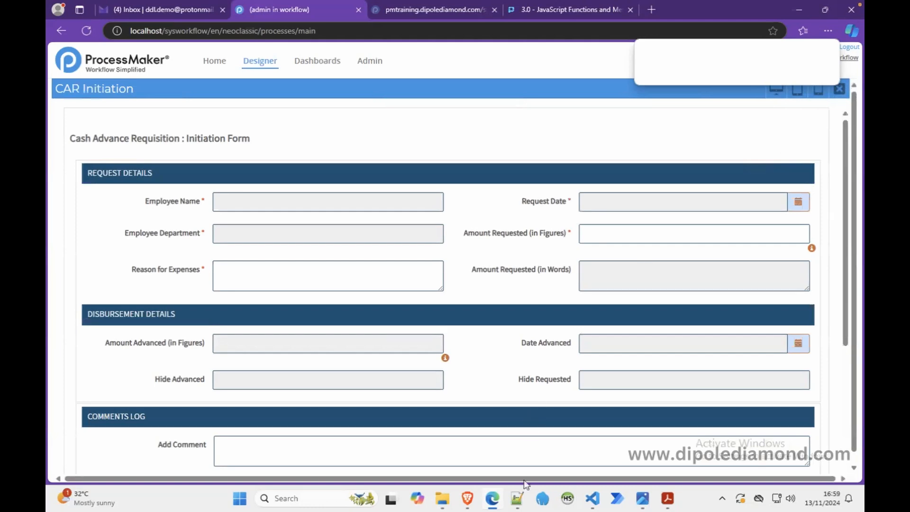
click(593, 498)
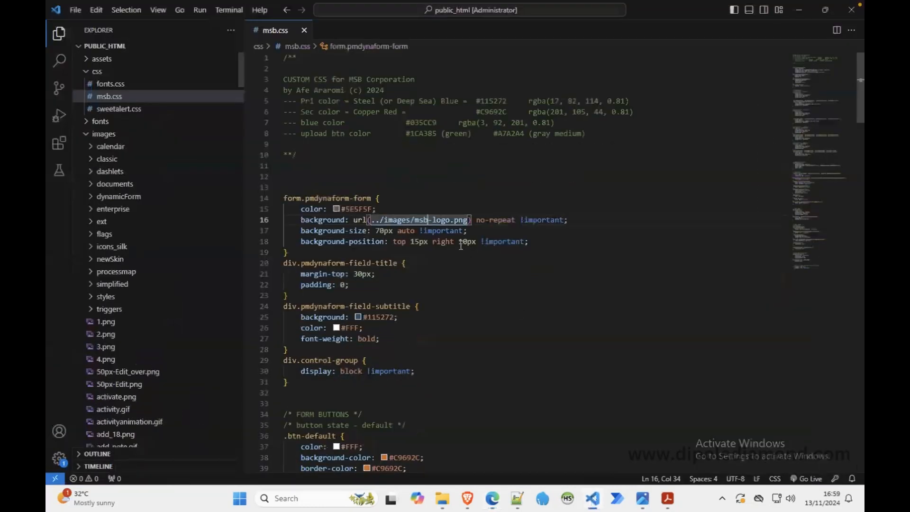
drag(540, 243, 293, 199)
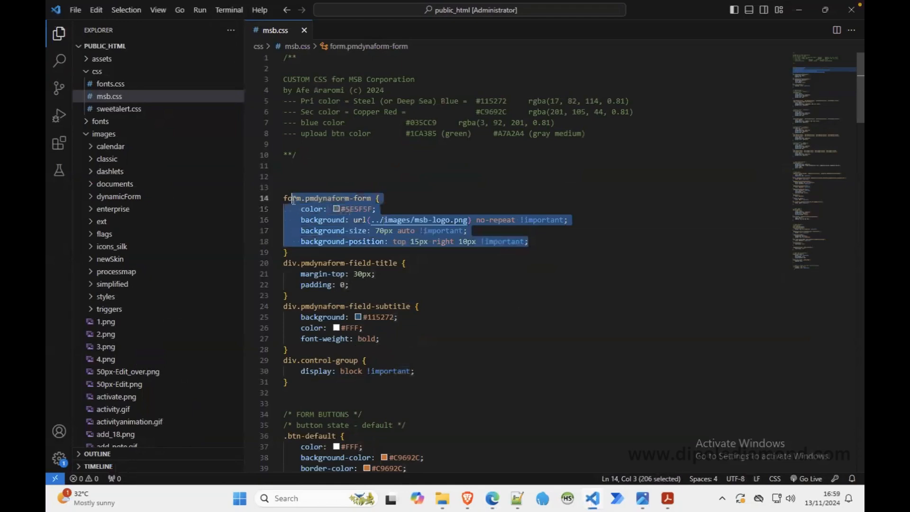
click(432, 200)
click(800, 15)
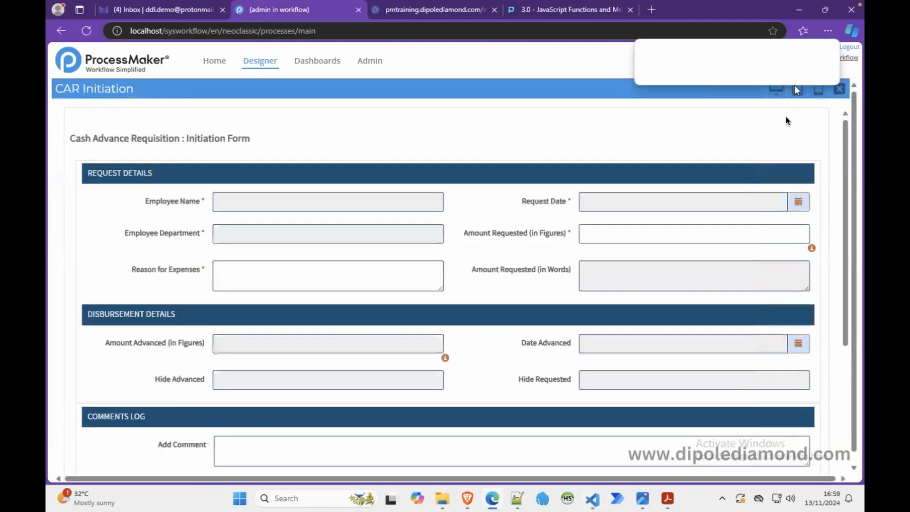
drag(264, 140, 73, 138)
click(65, 141)
triple_click(72, 138)
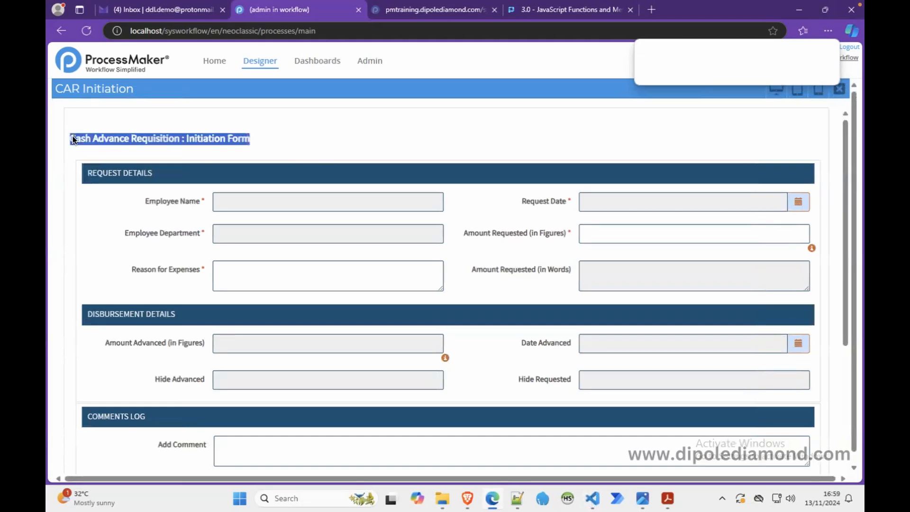
click(685, 146)
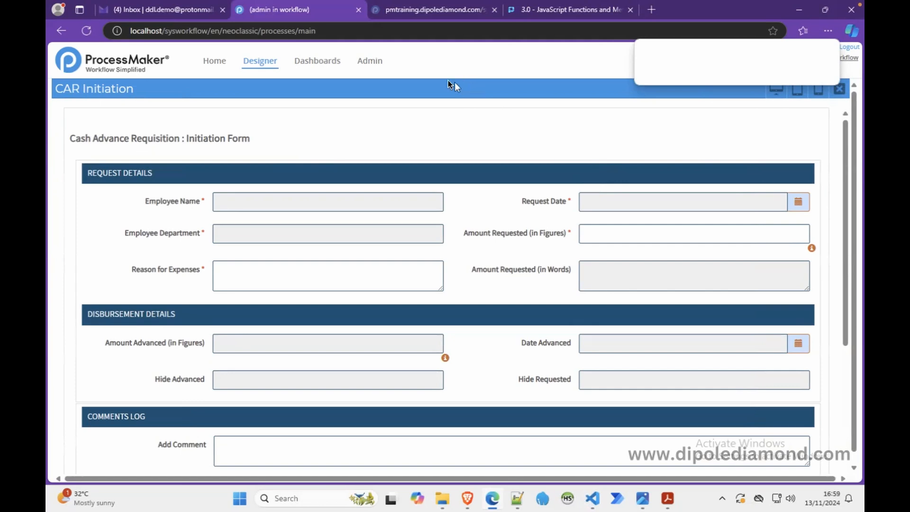
Step: Check the msb-logo file in the source images folder and in public_html's images folder, and go up to public_html
mouse_move(441, 502)
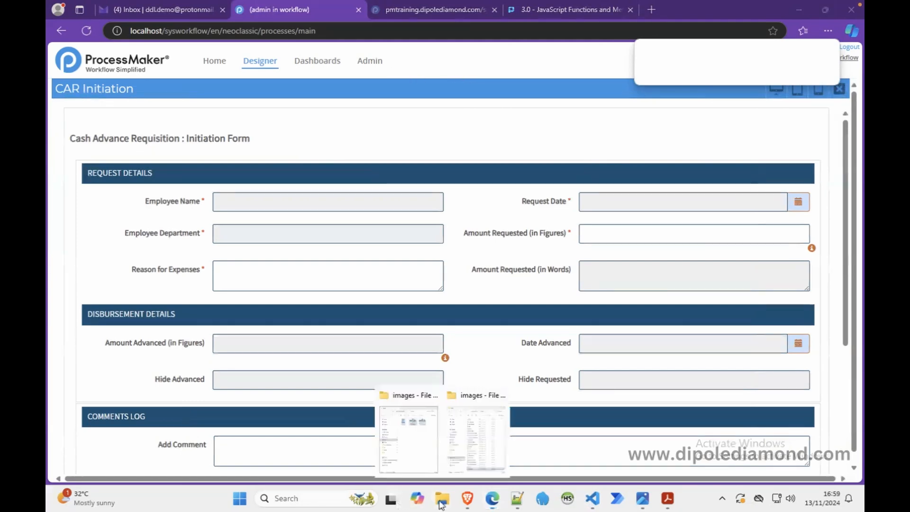
click(407, 447)
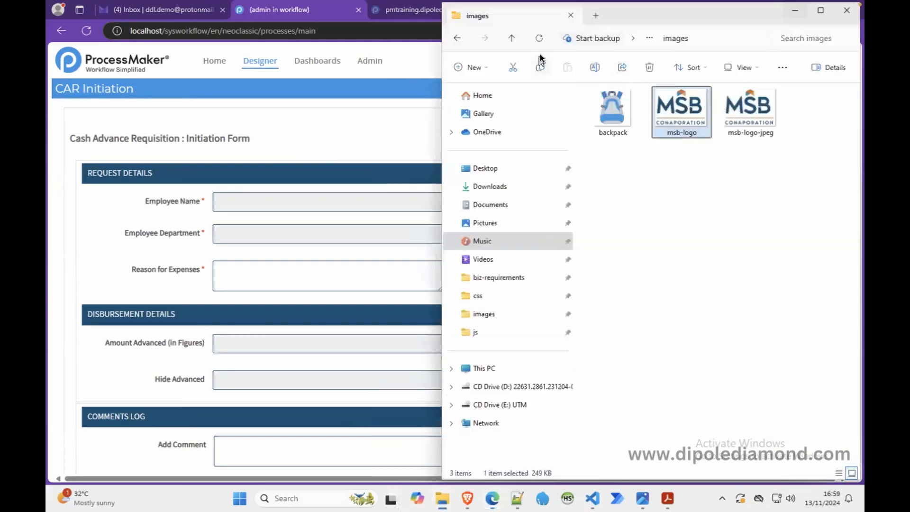
click(794, 11)
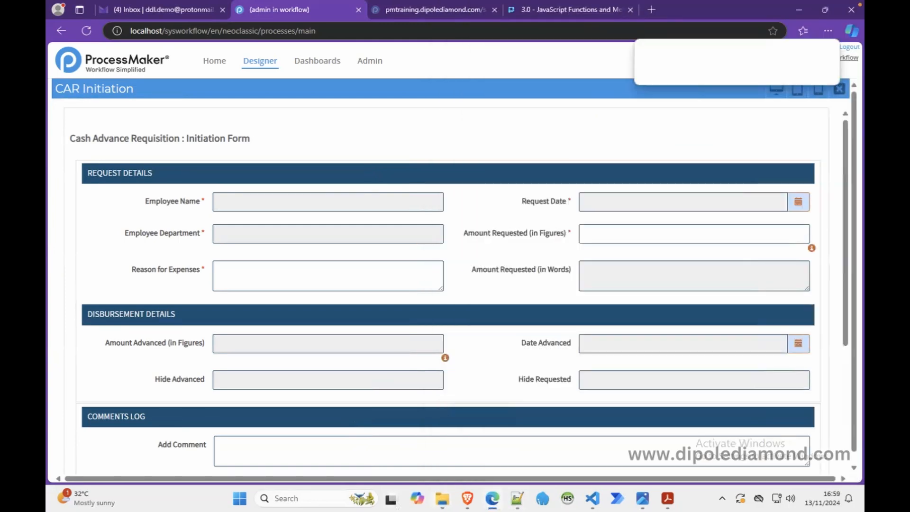
mouse_move(441, 500)
click(424, 410)
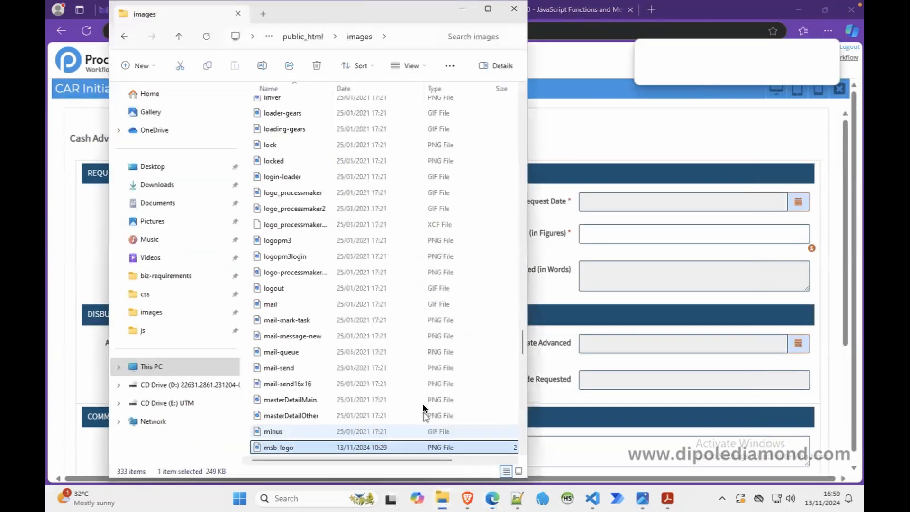
click(183, 37)
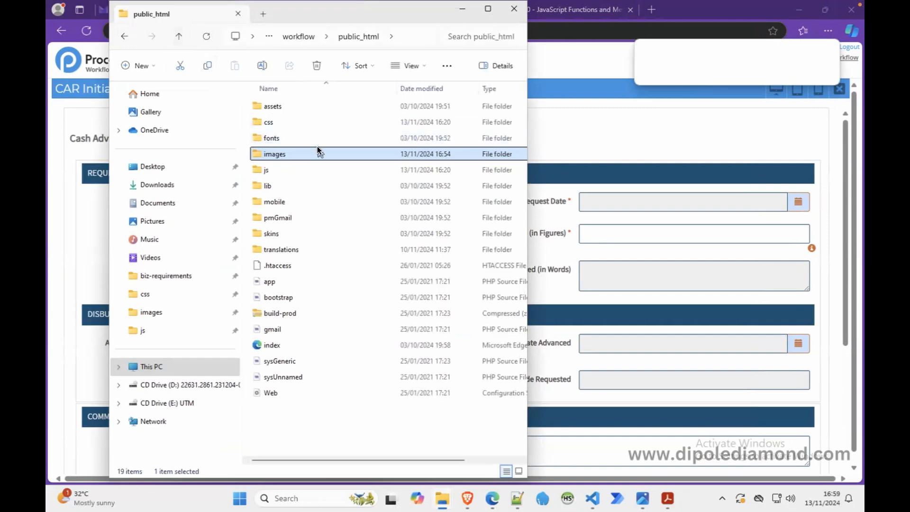
Step: Rename the msb stylesheet in public_html's css folder as msbx and put the file window away
click(275, 122)
double_click(277, 122)
click(278, 121)
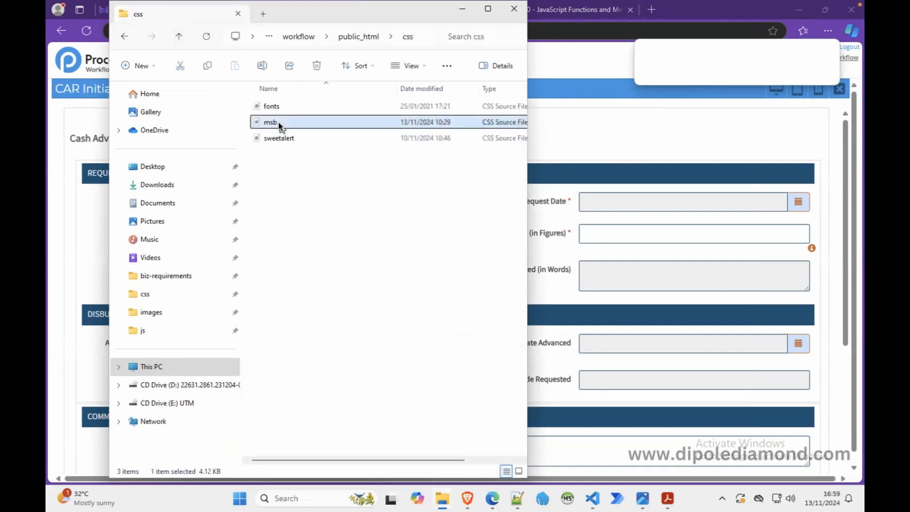
click(281, 121)
click(286, 124)
text(x)
click(343, 184)
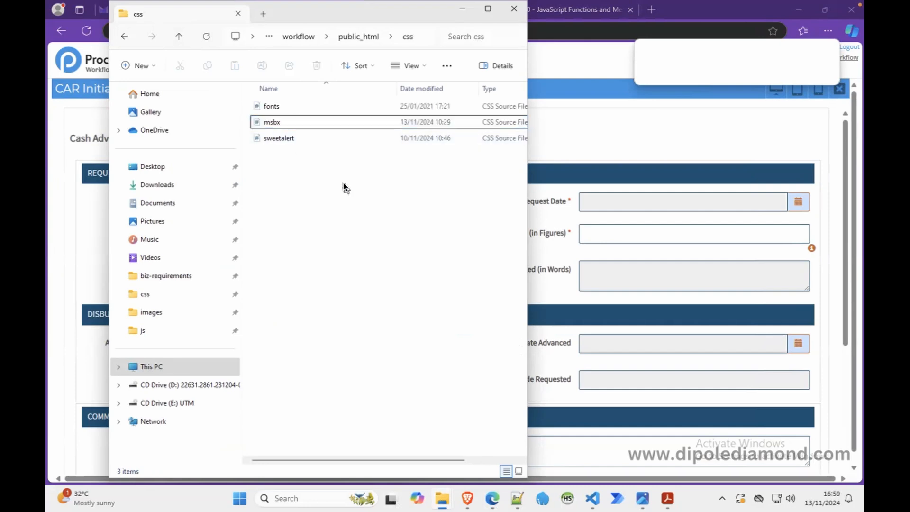
click(462, 13)
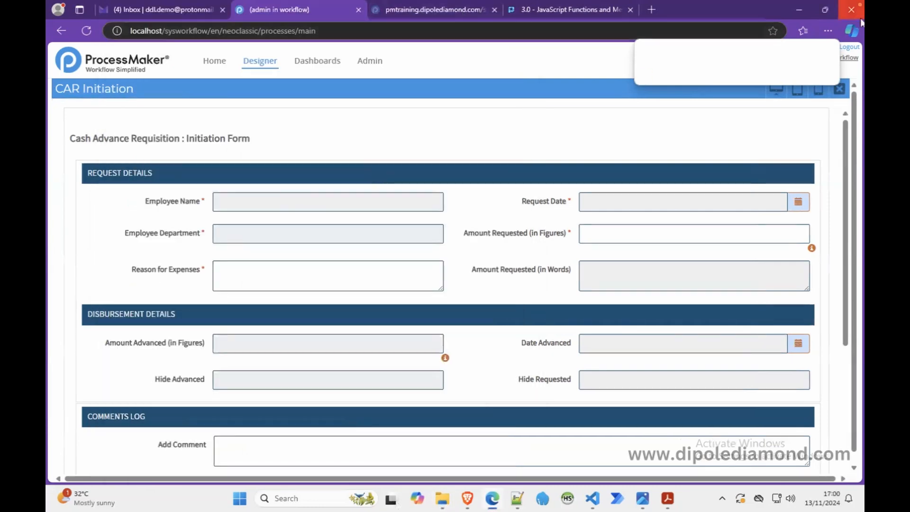
Step: Close CAR Initiation, open the Subform CAR Approval Signoffs Dynaform and change its external libs stylesheet to css/msbx.css
click(839, 90)
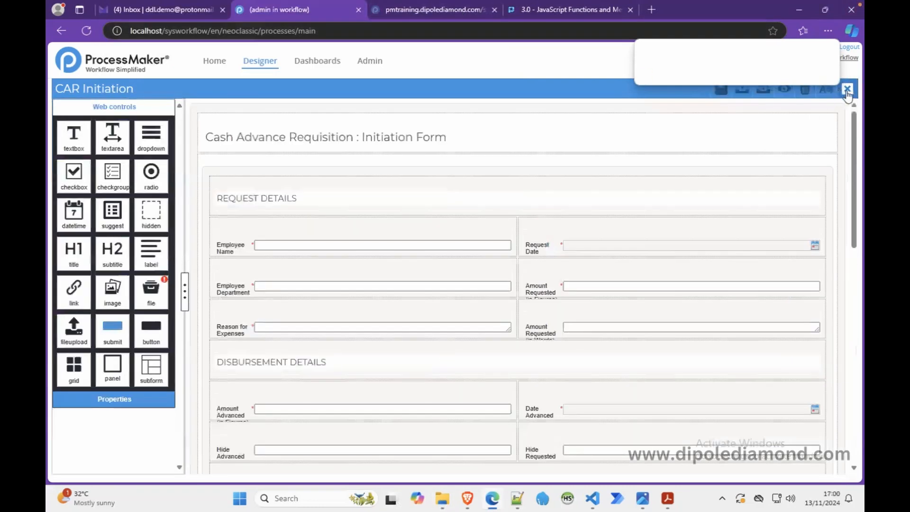
click(846, 90)
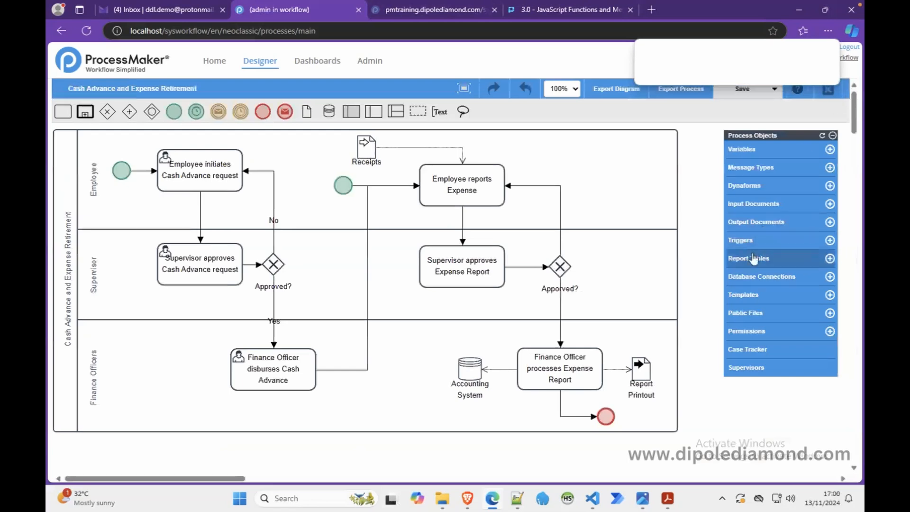
click(742, 186)
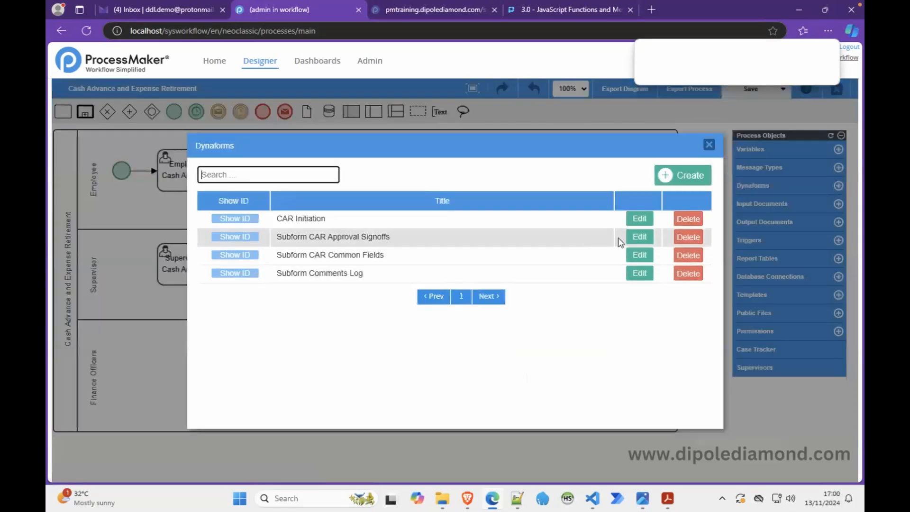
click(639, 237)
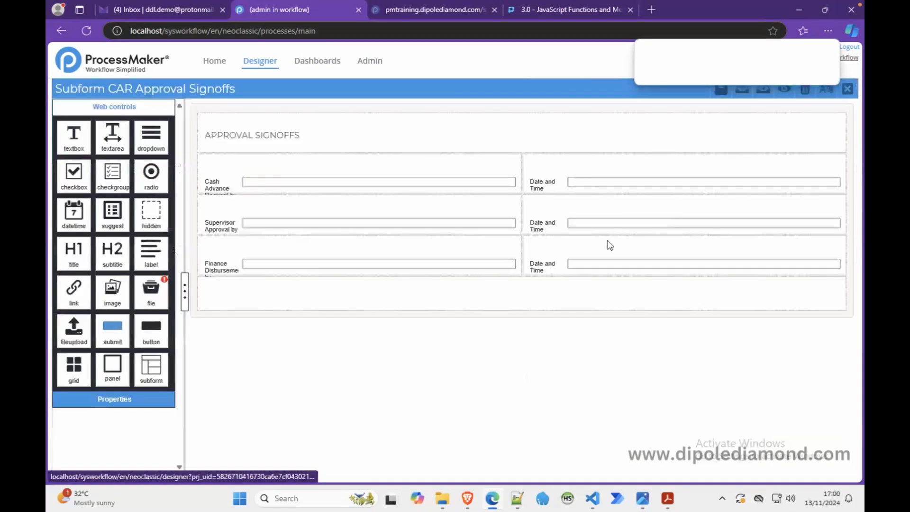
click(276, 317)
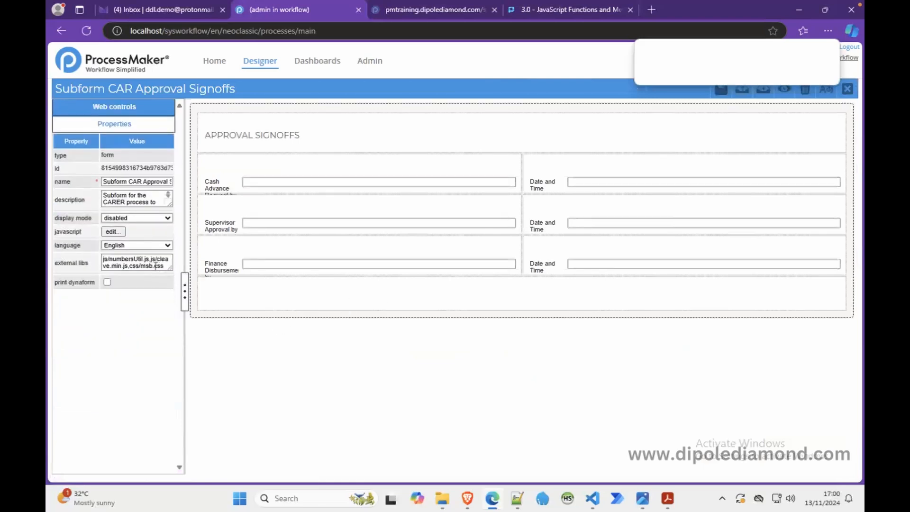
click(152, 265)
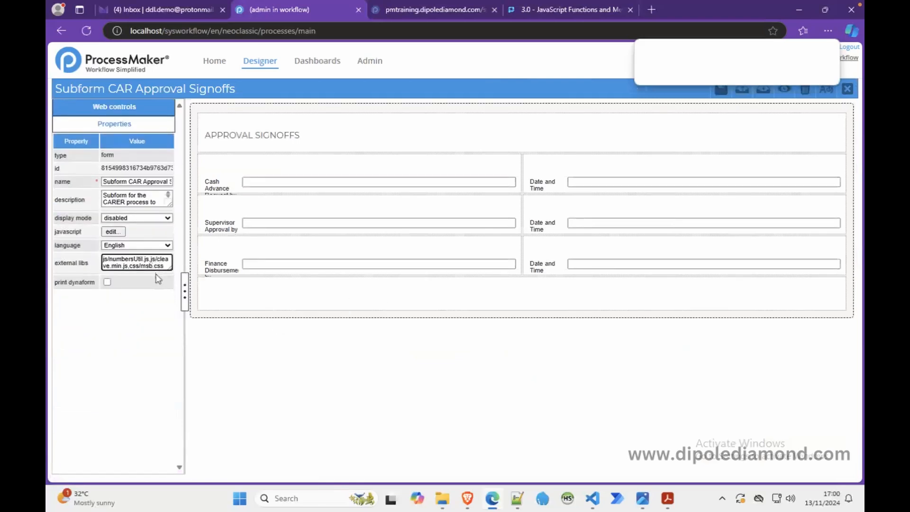
Step: Preview the Subform CAR Approval Signoffs with the renamed stylesheet, and close the preview and the subform
click(784, 97)
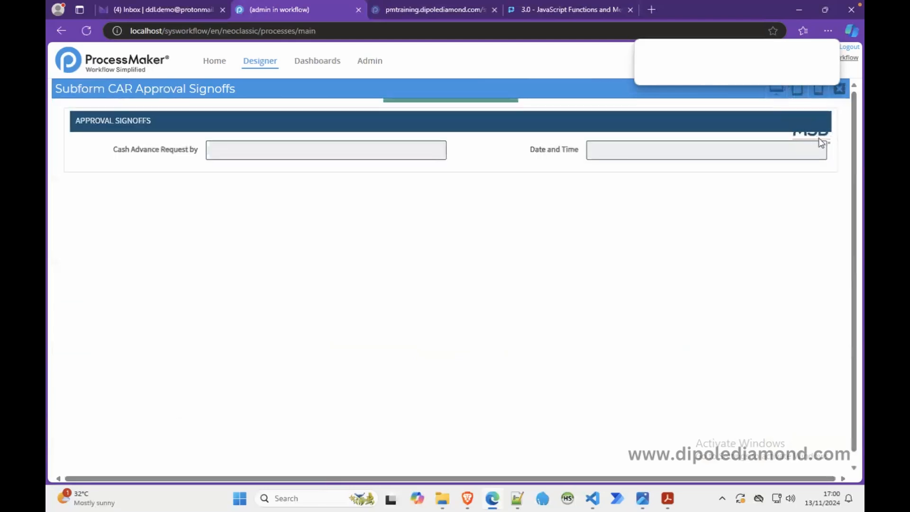
click(842, 95)
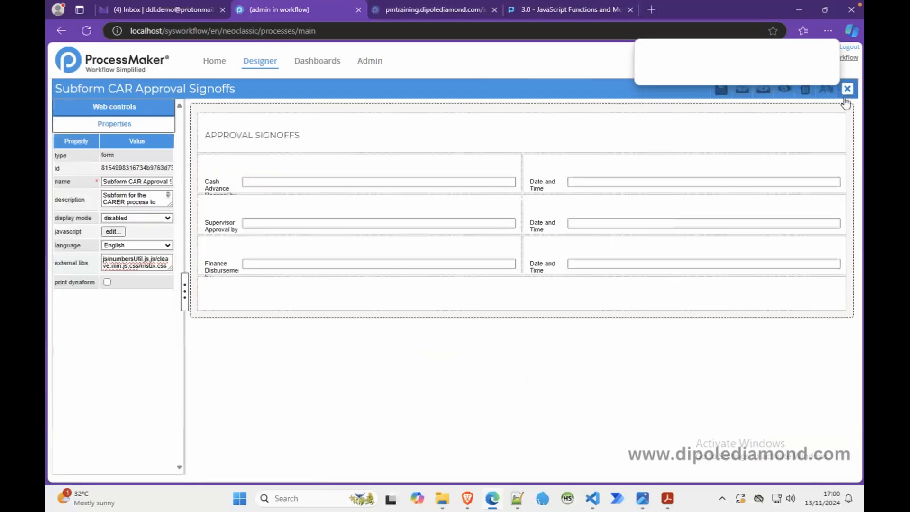
click(842, 93)
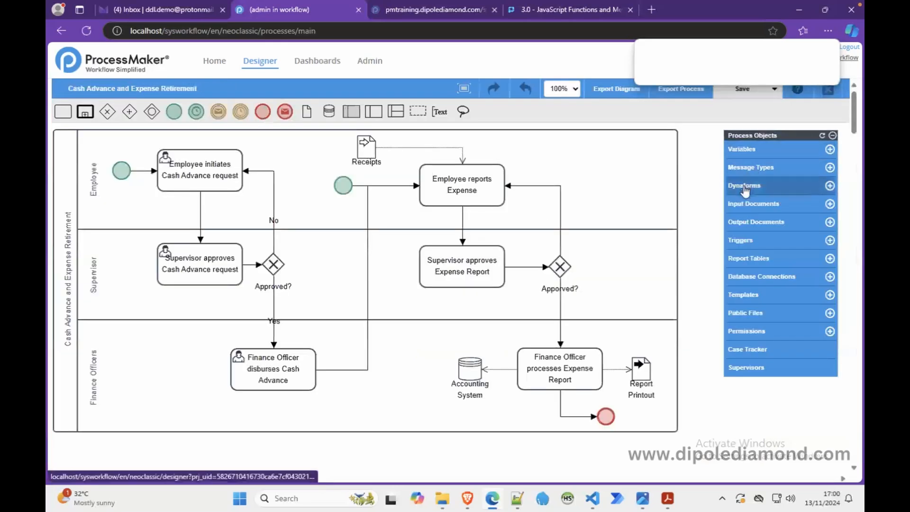
Step: Preview the CAR Initiation Dynaform to check for the MSB logo in its title row, and close the form
click(746, 185)
click(638, 220)
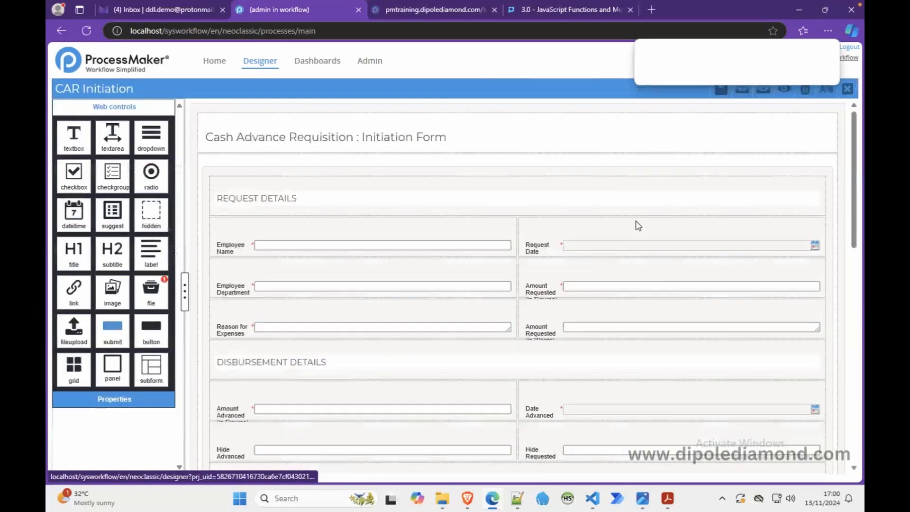
click(784, 90)
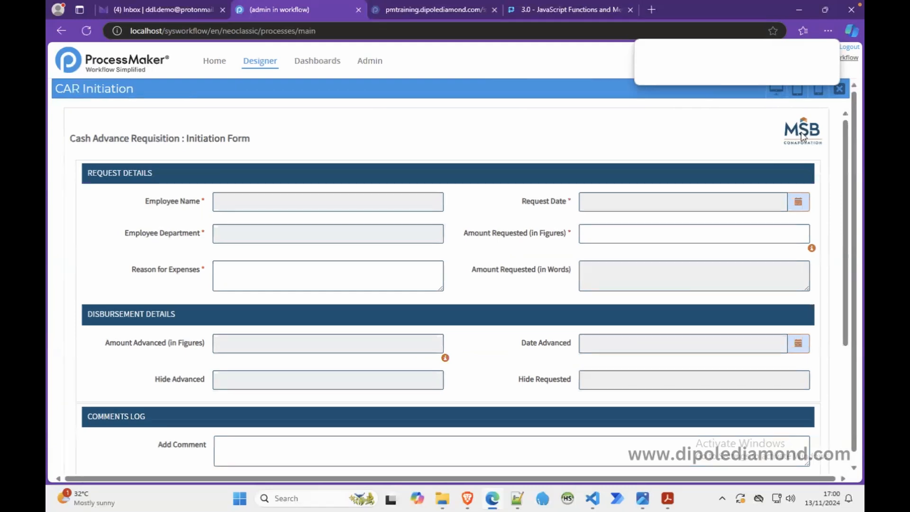
click(838, 94)
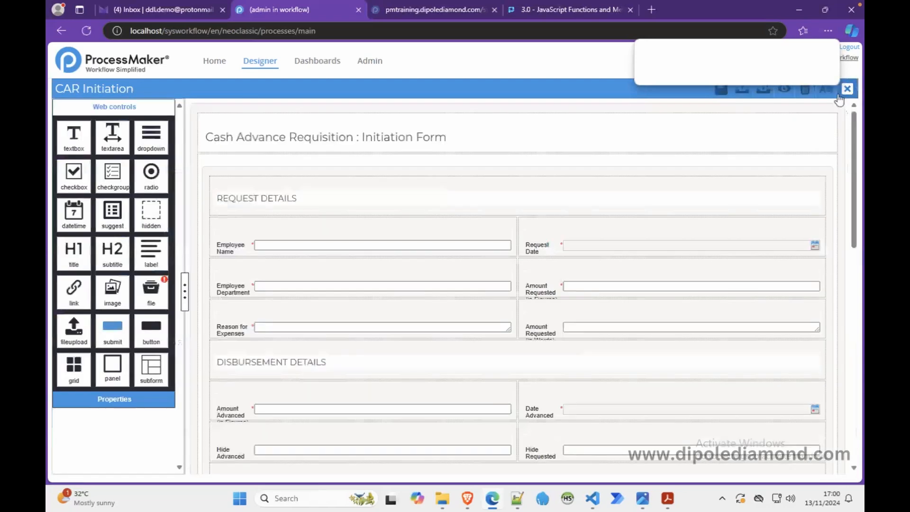
click(848, 93)
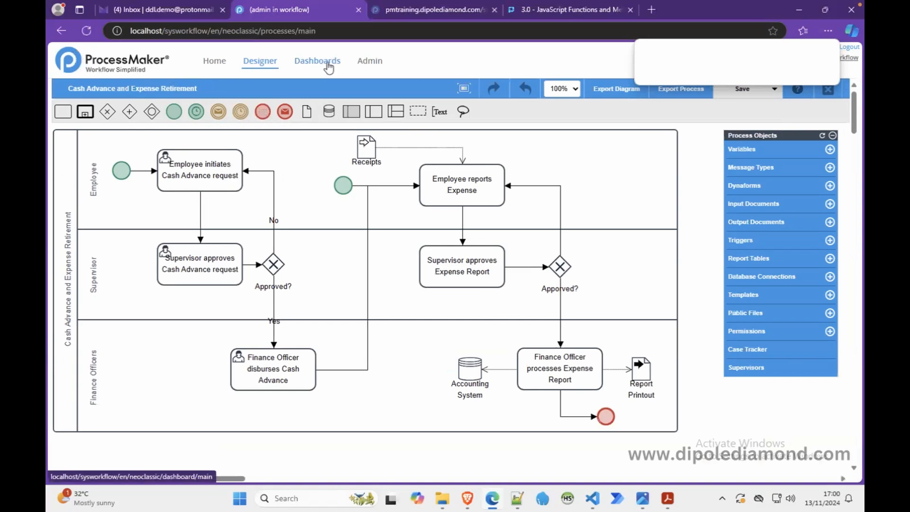
Step: Upload msb-logo.png from the training-resources images folder to the Admin logo gallery and apply it as the system logo
click(372, 61)
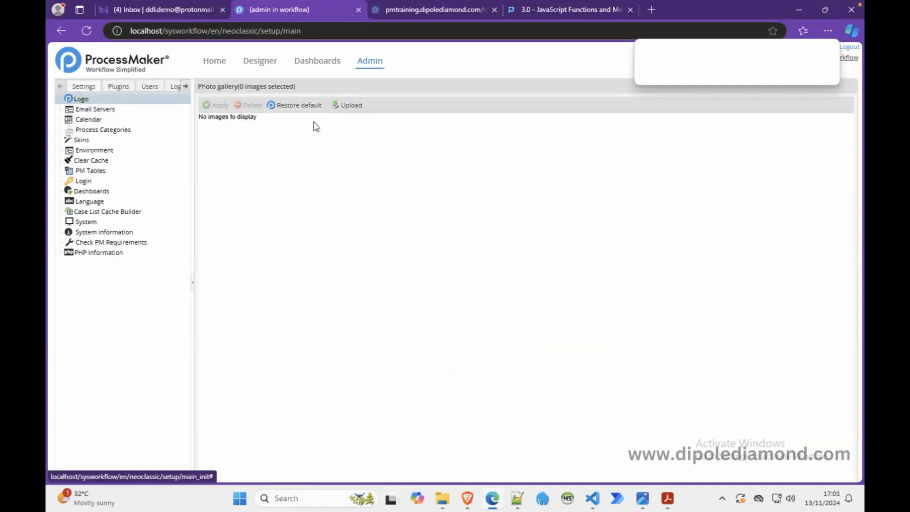
click(344, 106)
click(596, 281)
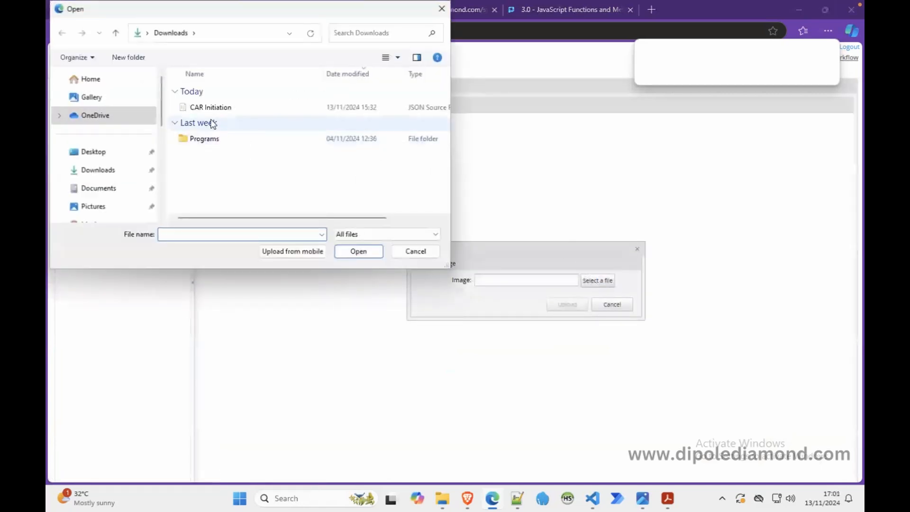
click(92, 151)
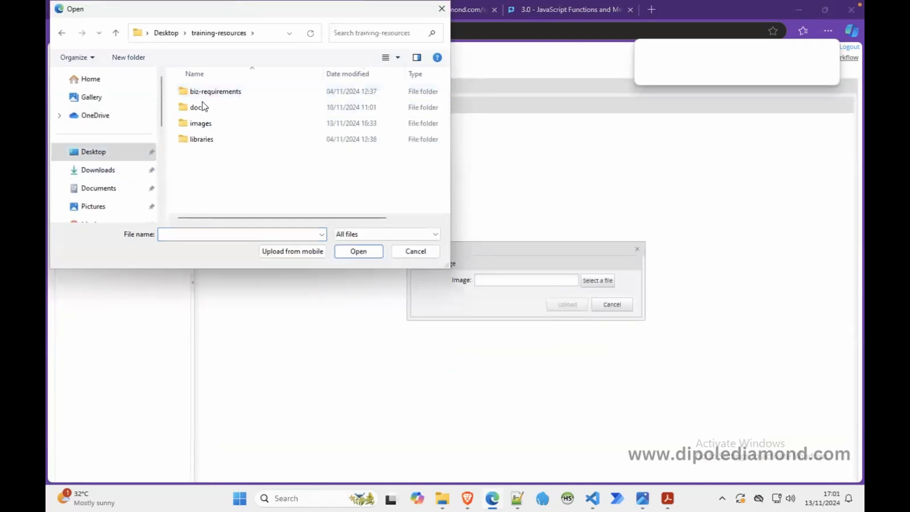
double_click(211, 123)
click(272, 124)
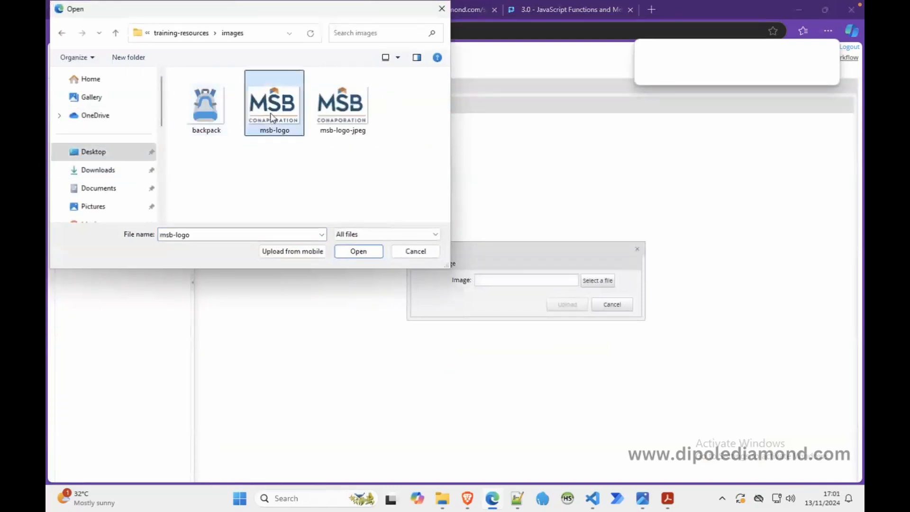
click(370, 251)
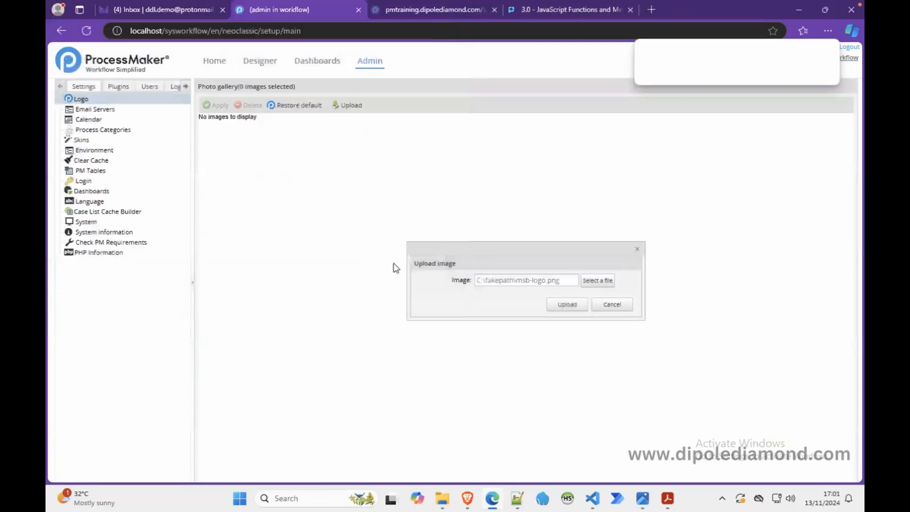
click(562, 309)
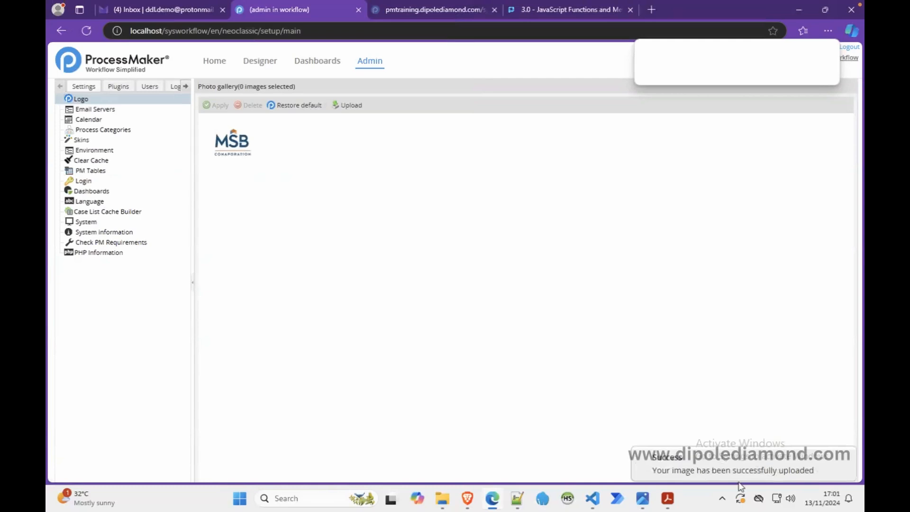
click(225, 145)
click(208, 105)
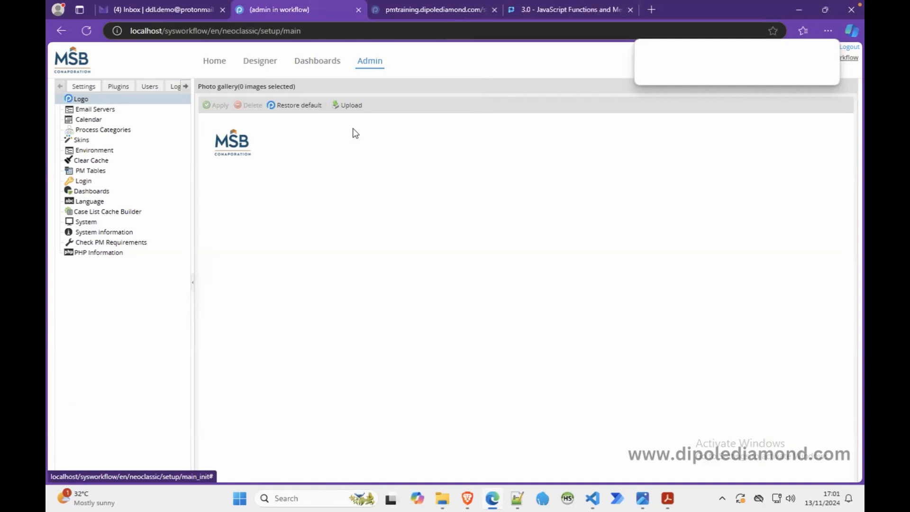
Step: Open the Cash Advance and Expense Retirement process and preview its CAR Initiation Dynaform
click(261, 67)
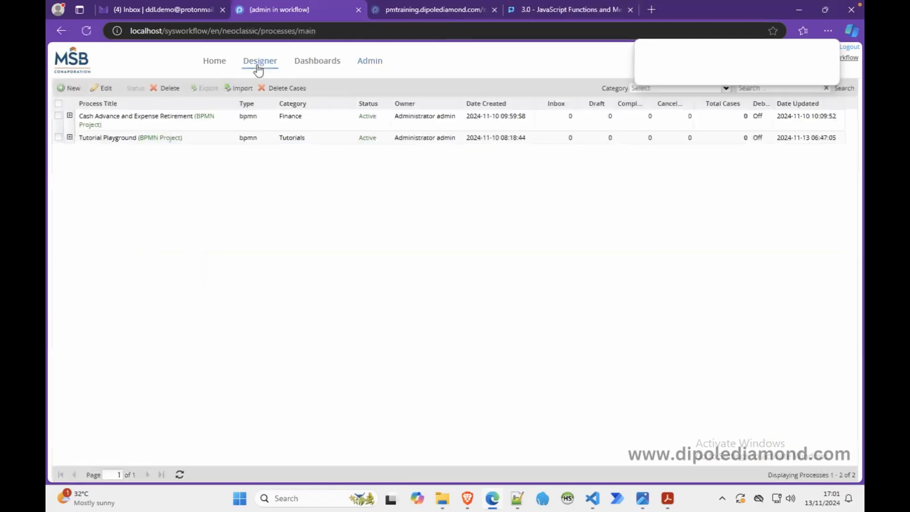
double_click(190, 120)
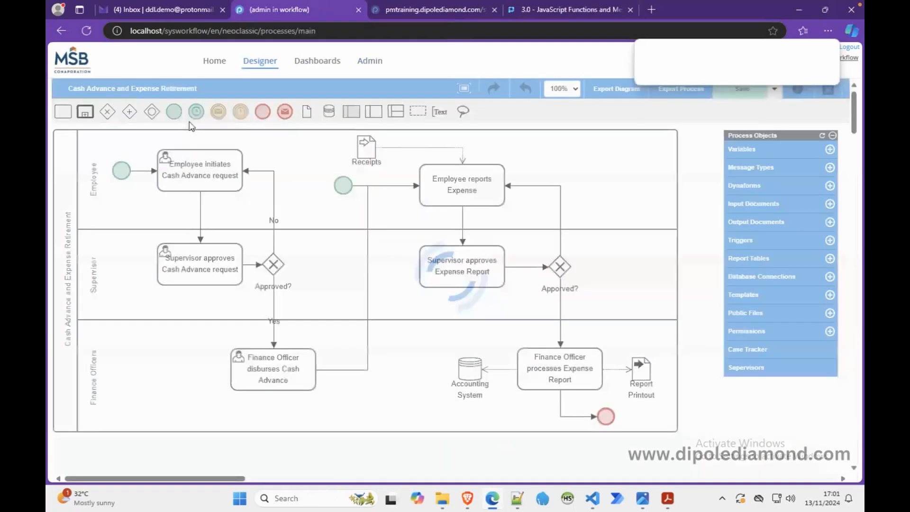
click(753, 185)
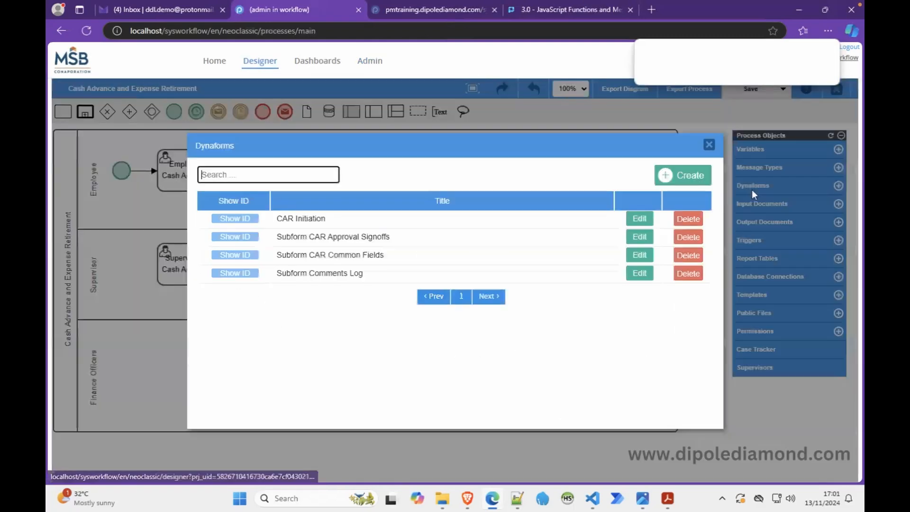
click(635, 219)
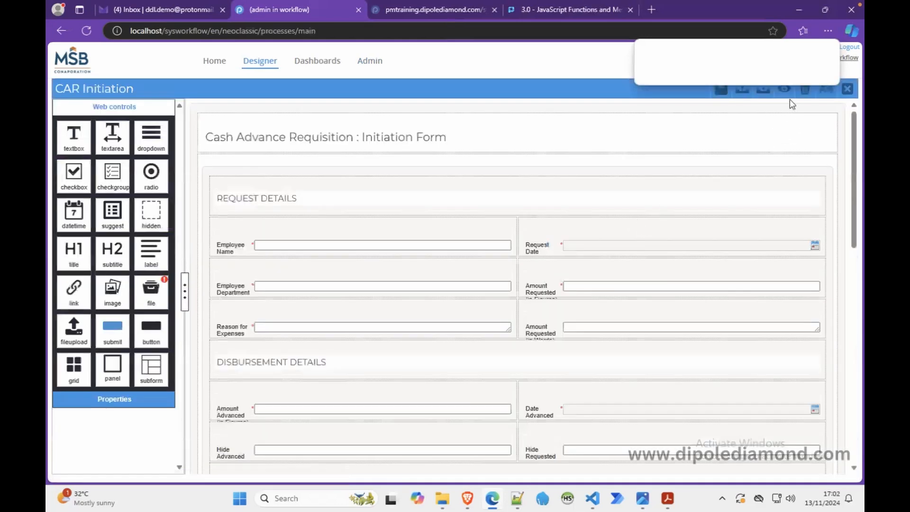
click(785, 91)
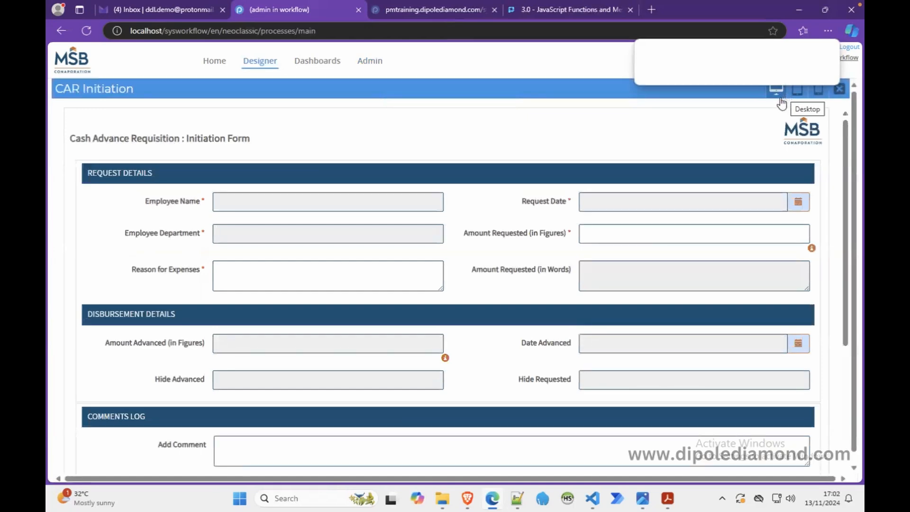
click(657, 236)
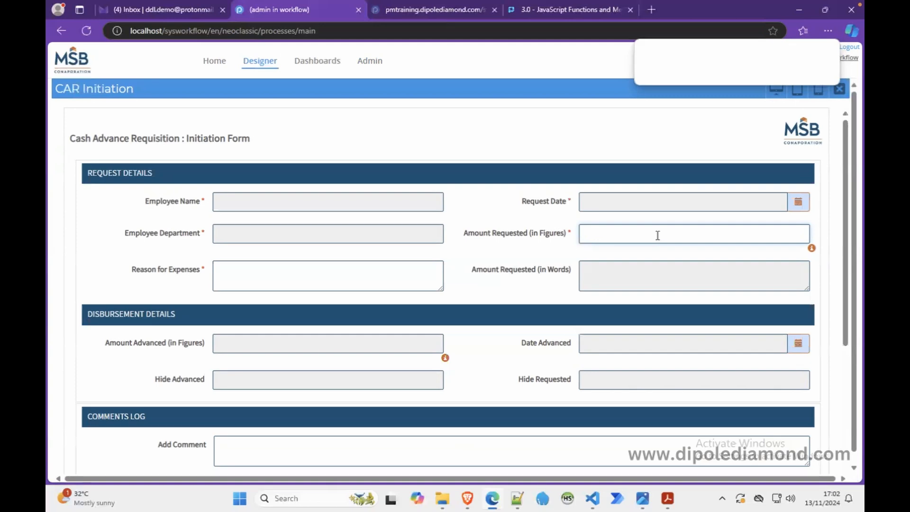
text(12122121212)
click(571, 259)
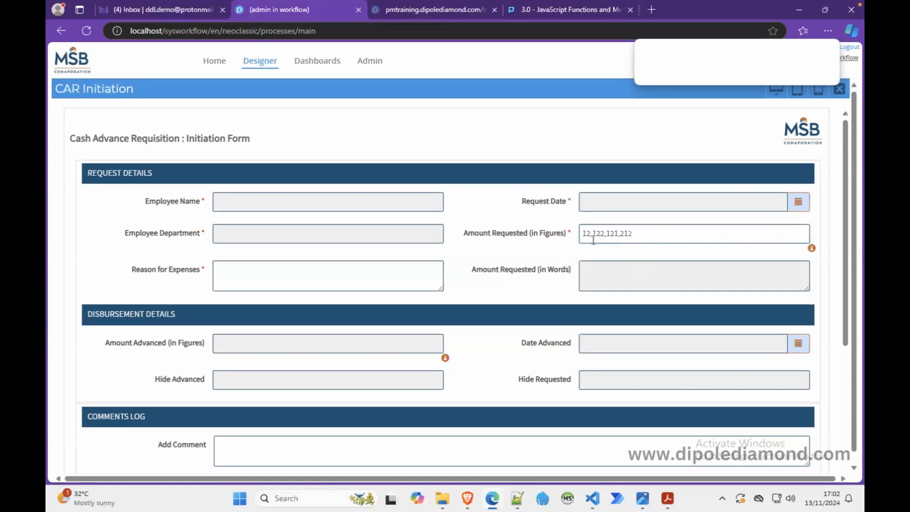
click(643, 232)
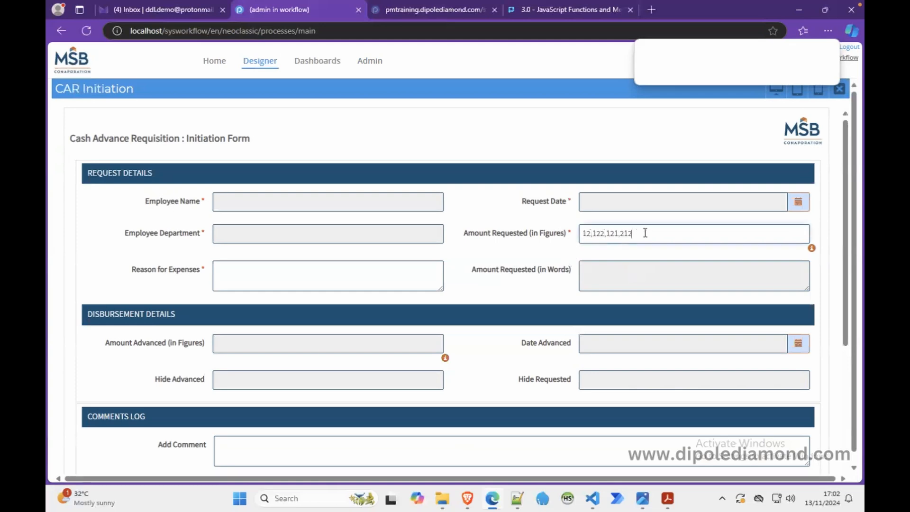
drag(644, 233, 577, 235)
text(123)
click(541, 221)
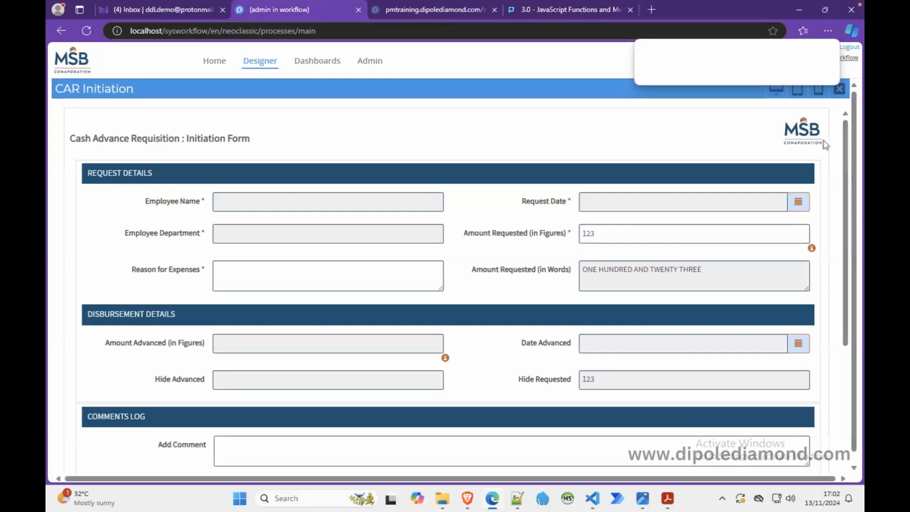
click(839, 89)
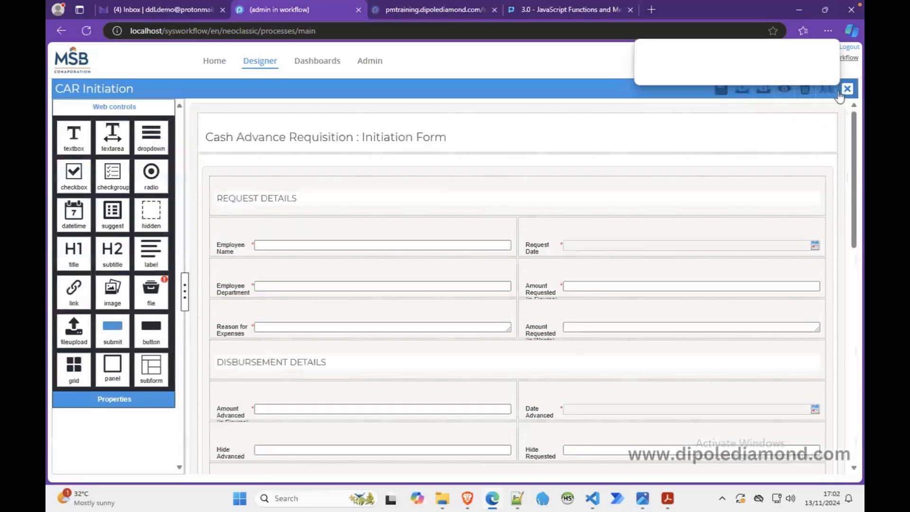
Step: Remove the semicolon after the cleaveThousandeparator call in CAR Initiation's JavaScript, save the script, and preview the form briefly
click(194, 166)
click(116, 231)
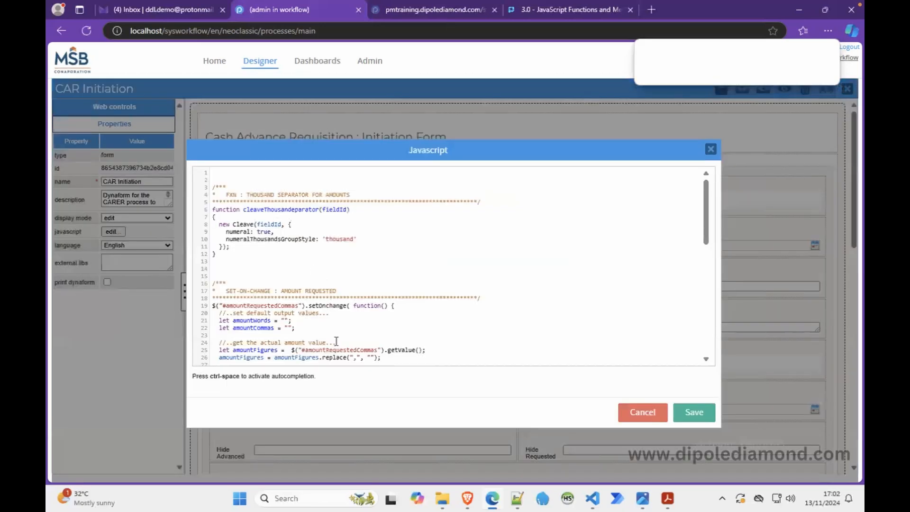
scroll(346, 339, down, 6)
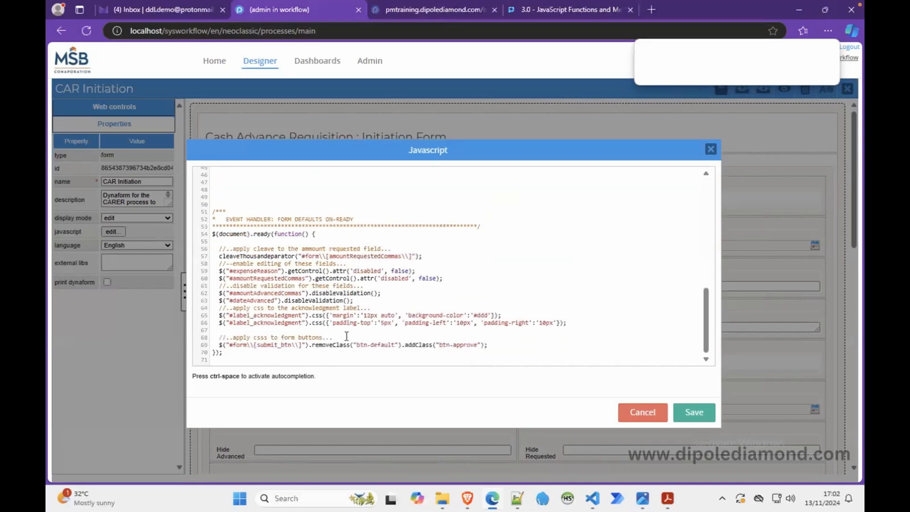
click(432, 256)
click(692, 413)
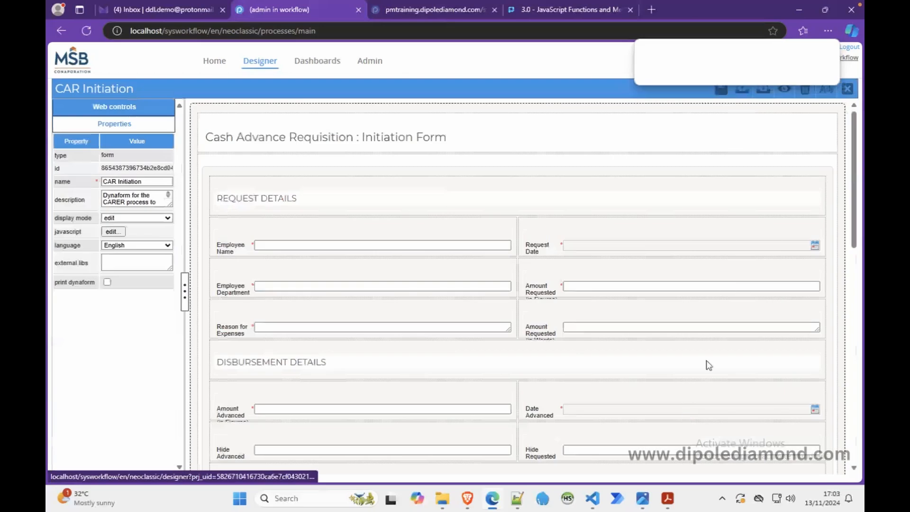
click(784, 90)
click(845, 91)
Step: Restore the semicolon after the cleaveThousandeparator call in the form's on-ready handler
click(113, 231)
scroll(279, 280, down, 10)
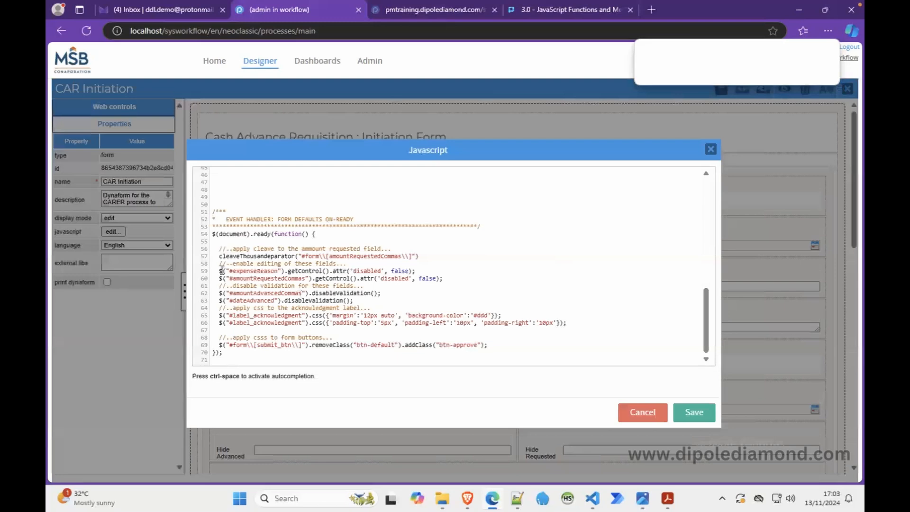
text(;)
Step: Delete the opening brace of the cleaveThousandeparator function, save the script, and preview the form
drag(704, 334, 693, 218)
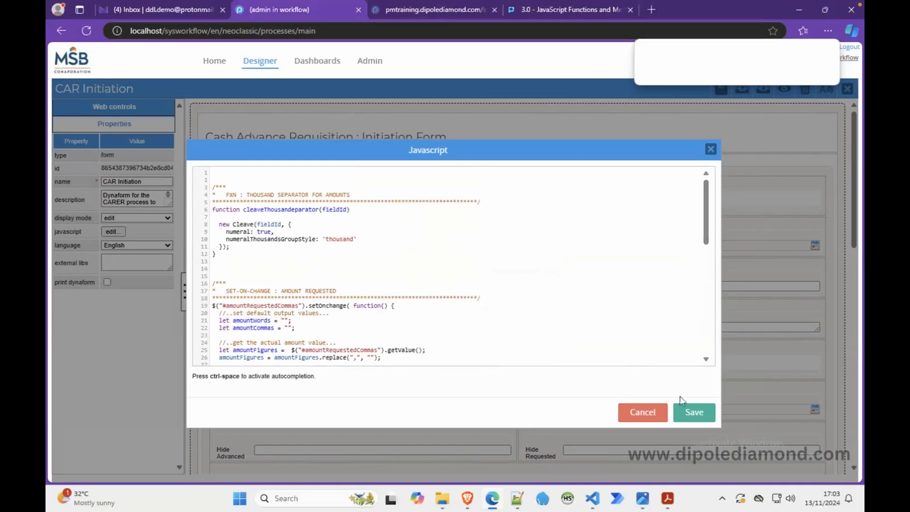
click(687, 410)
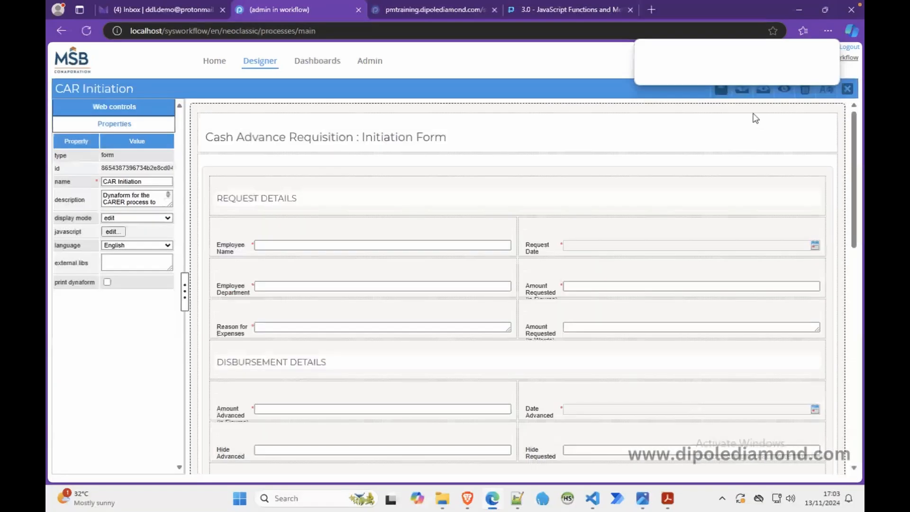
click(784, 91)
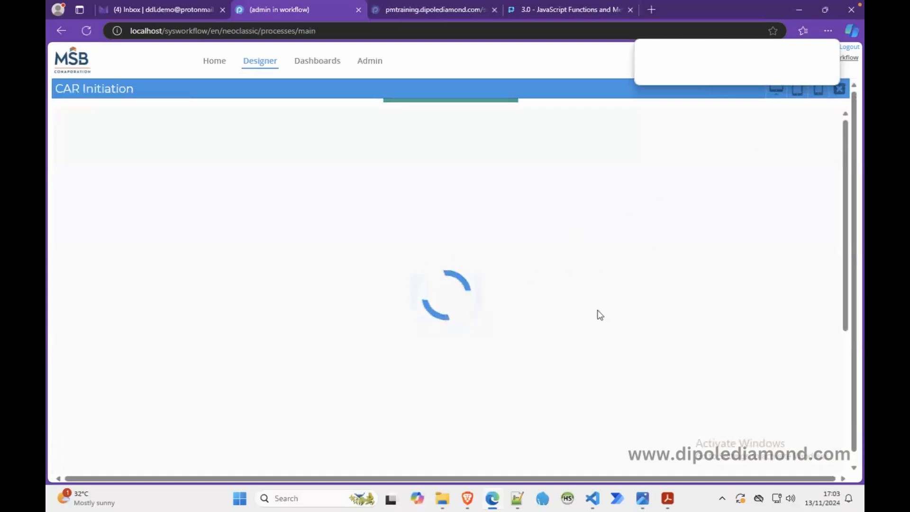
Step: Open the browser console on the form preview, clear it, and refresh the frame to examine the script error
right_click(557, 272)
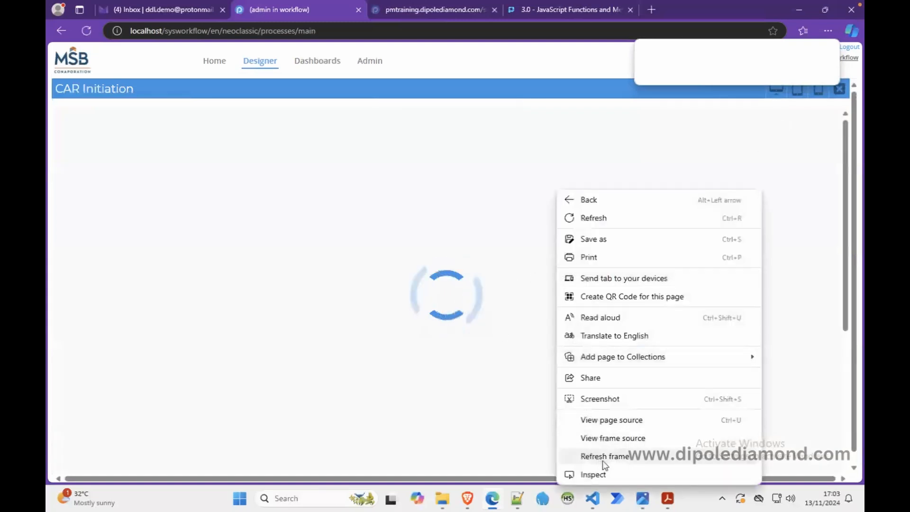
click(593, 474)
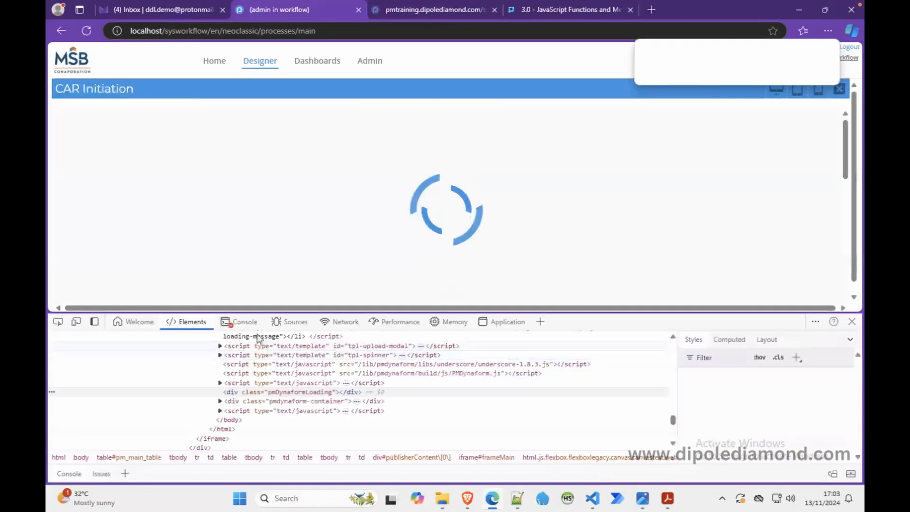
click(238, 322)
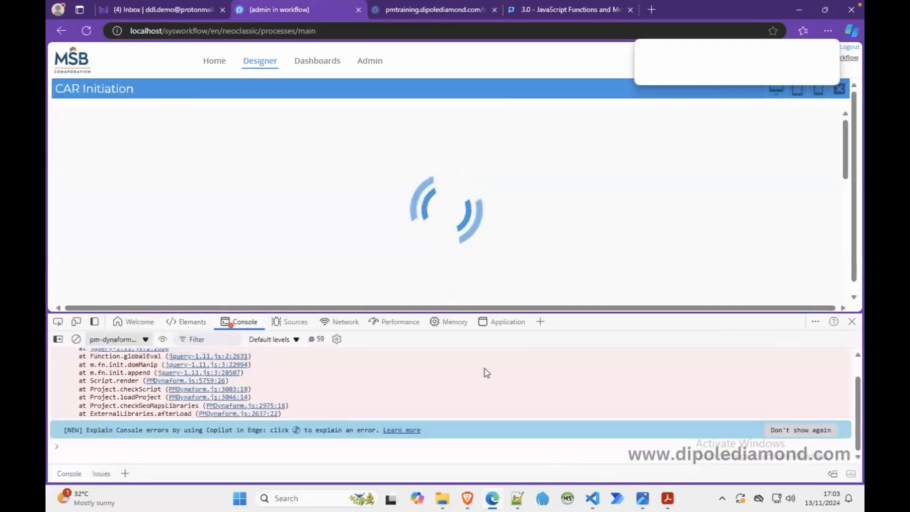
scroll(861, 358, up, 5)
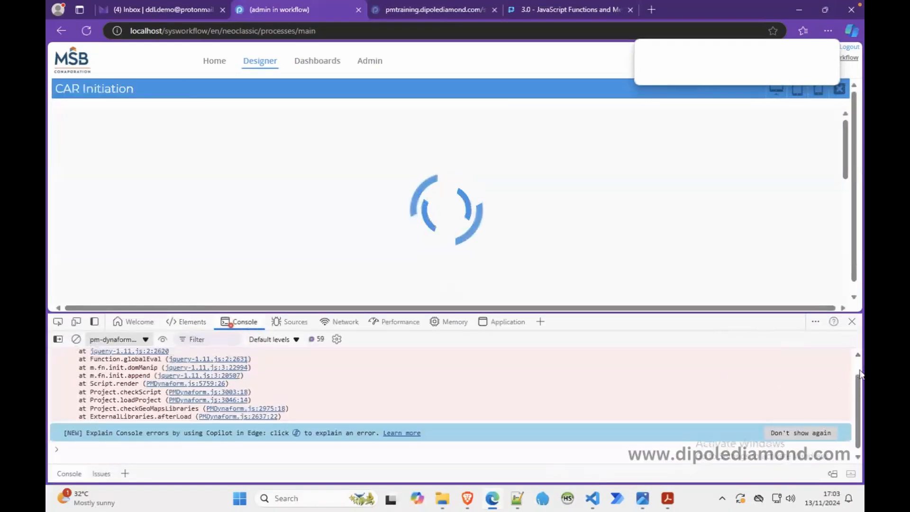
click(76, 339)
right_click(209, 220)
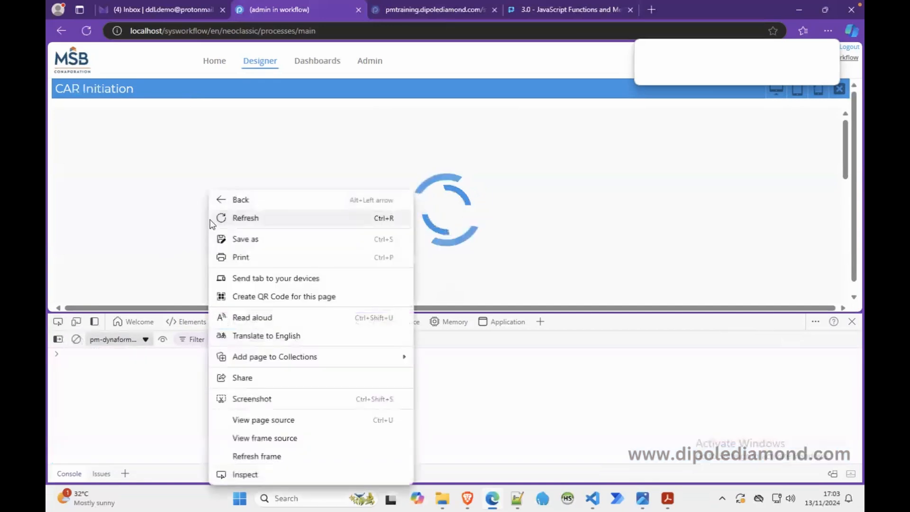
click(275, 458)
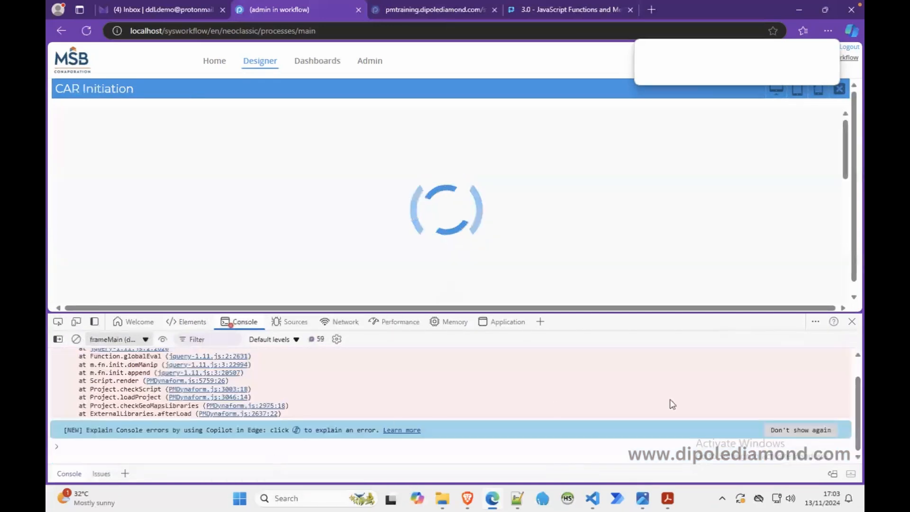
scroll(857, 400, up, 2)
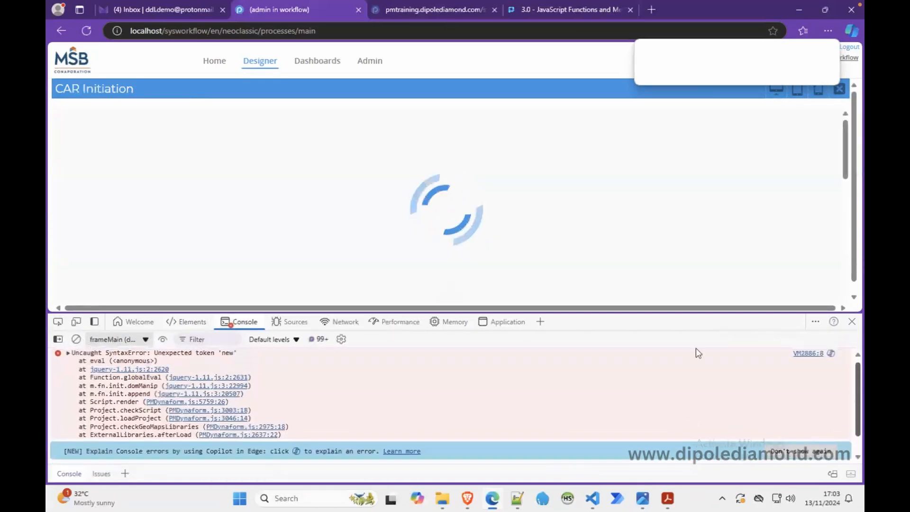
drag(636, 312, 624, 249)
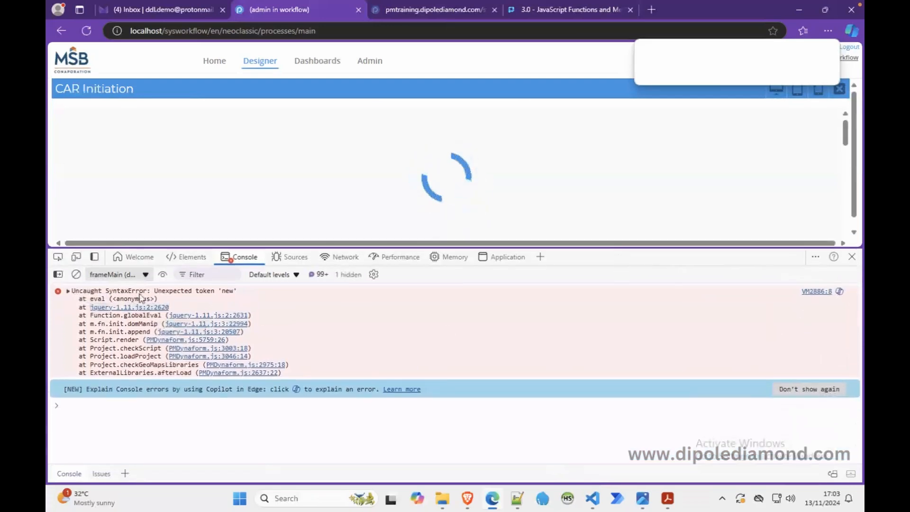
Step: Open the source line behind the console error, examine the start of the cleaveThousandeparator function, and close the developer tools
click(824, 292)
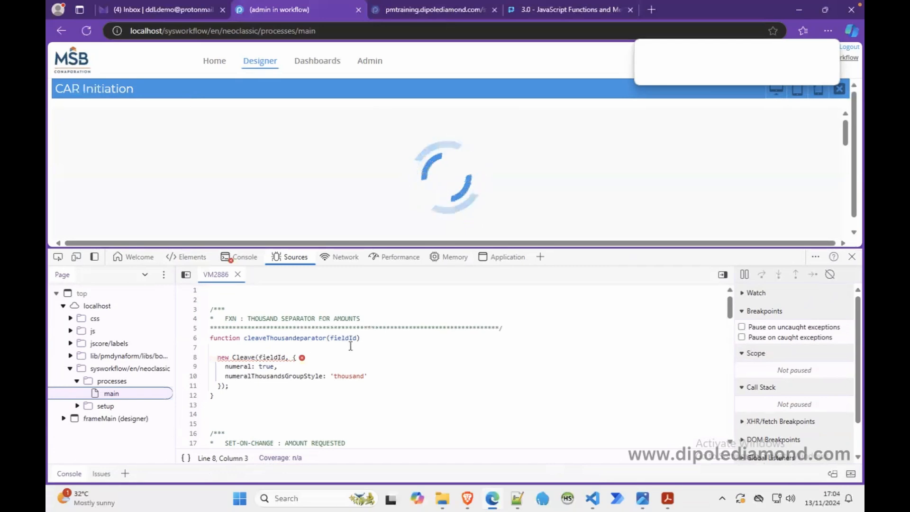
drag(370, 341, 363, 365)
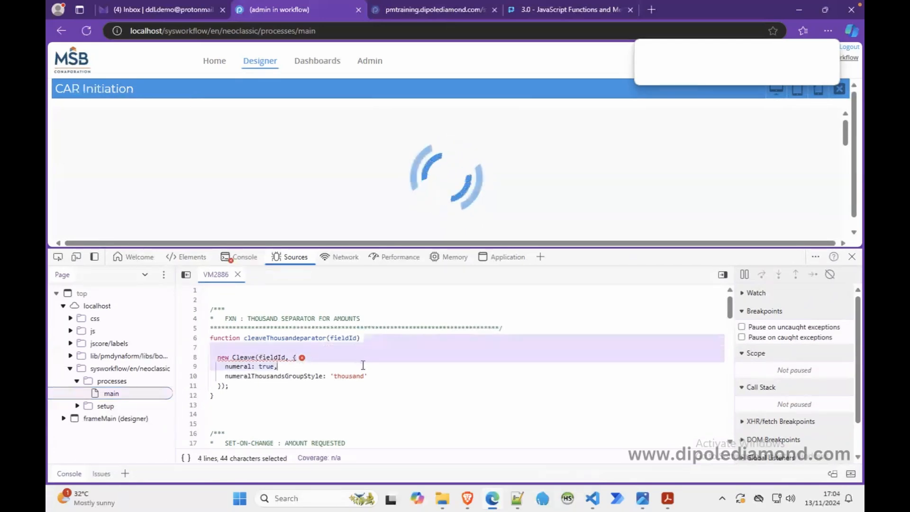
click(370, 337)
drag(370, 346, 371, 356)
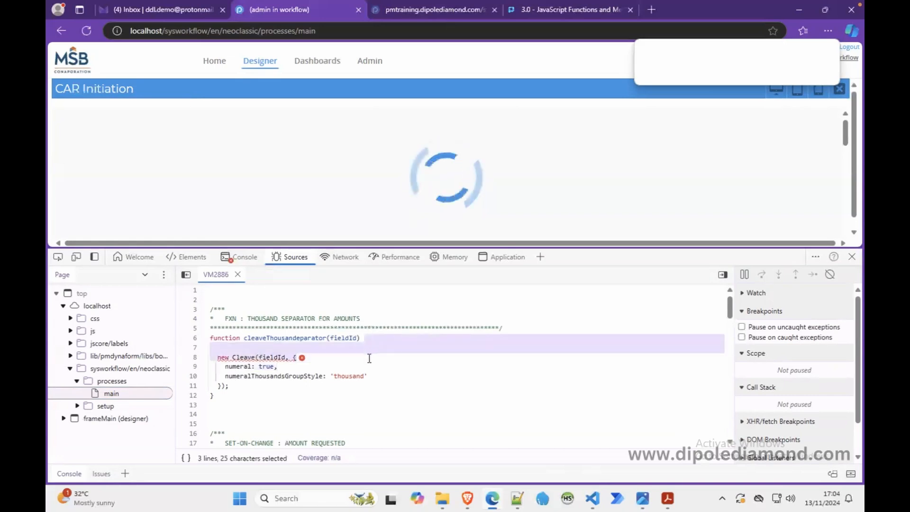
click(852, 256)
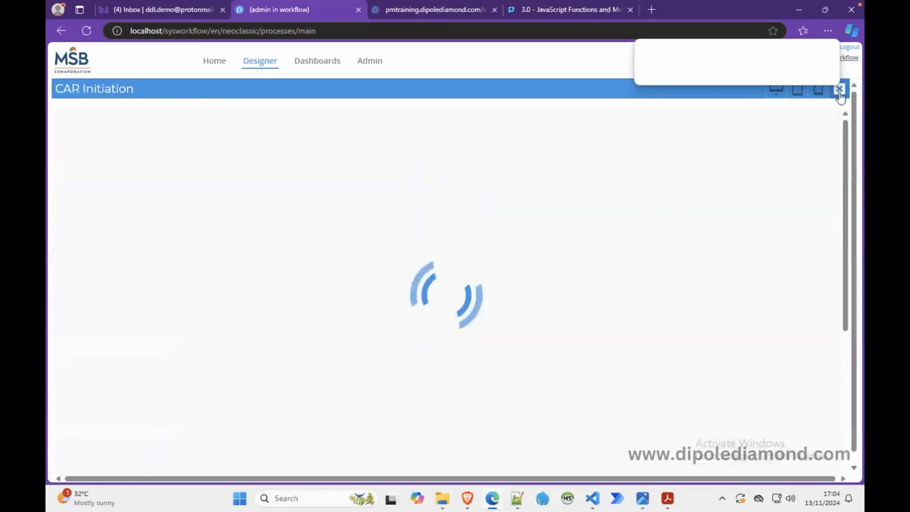
Step: Restore the opening brace of the cleaveThousandeparator function, save the script, and check the form in a preview
click(125, 231)
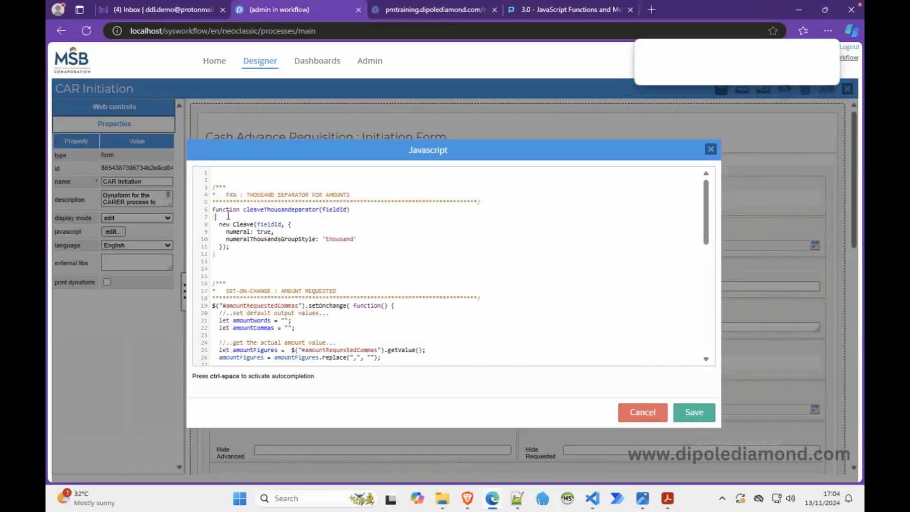
click(692, 412)
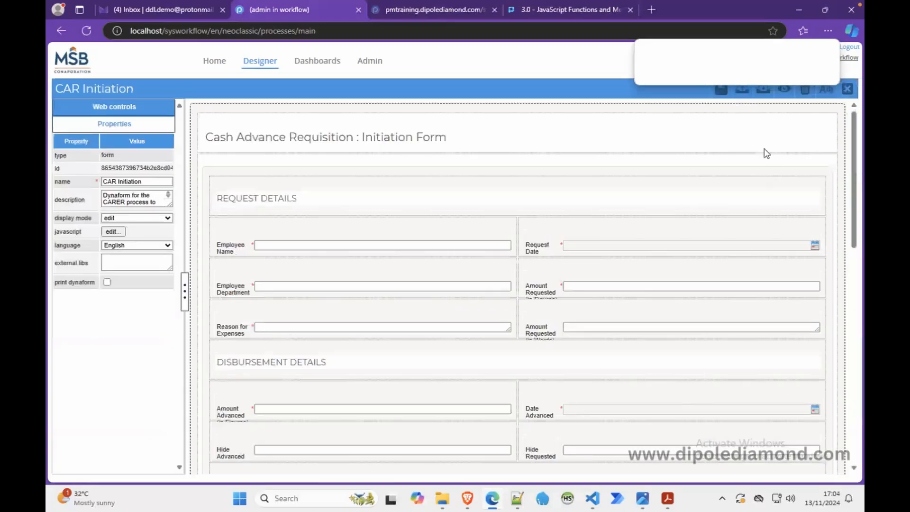
click(763, 90)
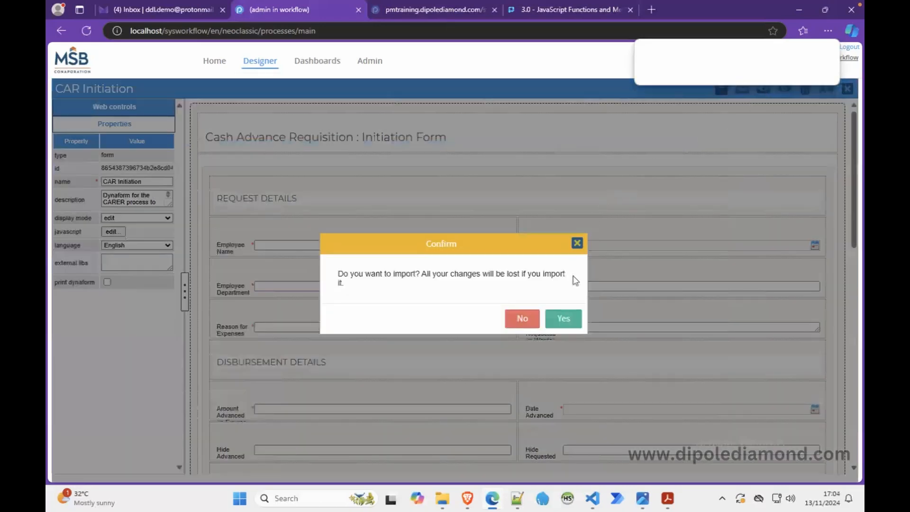
click(577, 243)
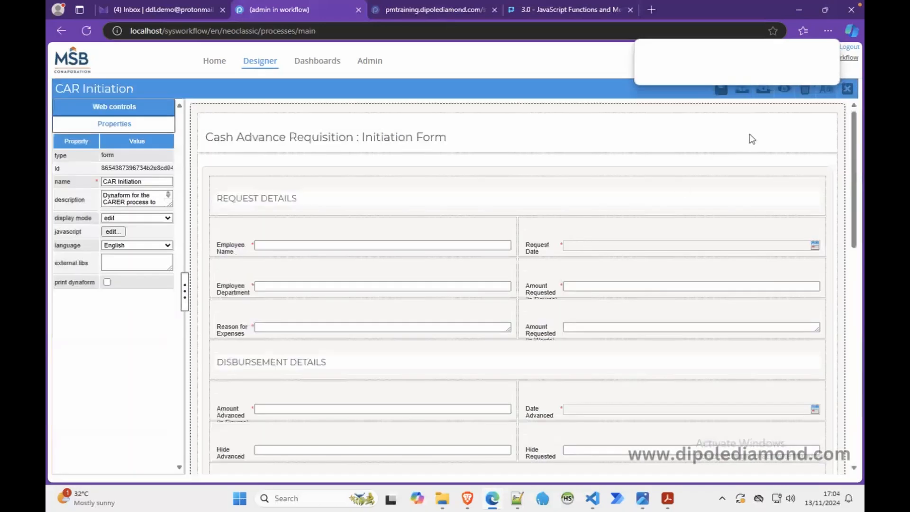
click(784, 89)
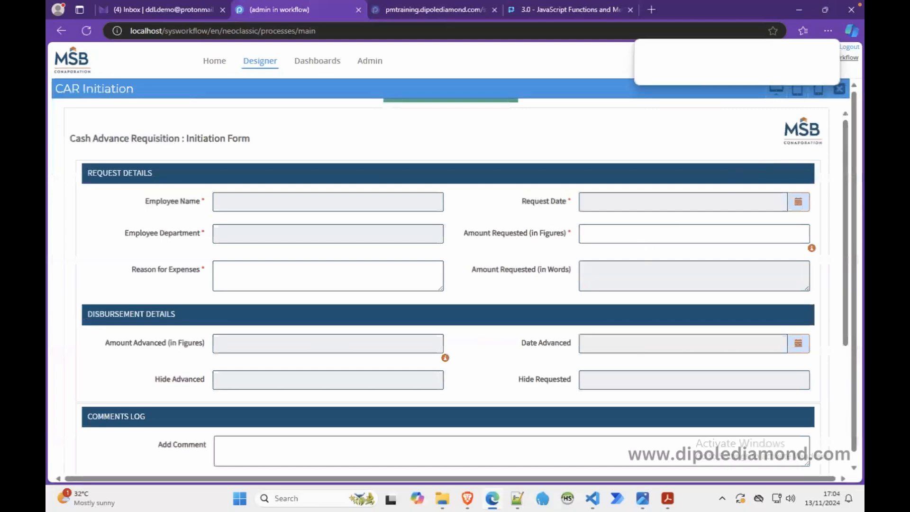
click(838, 91)
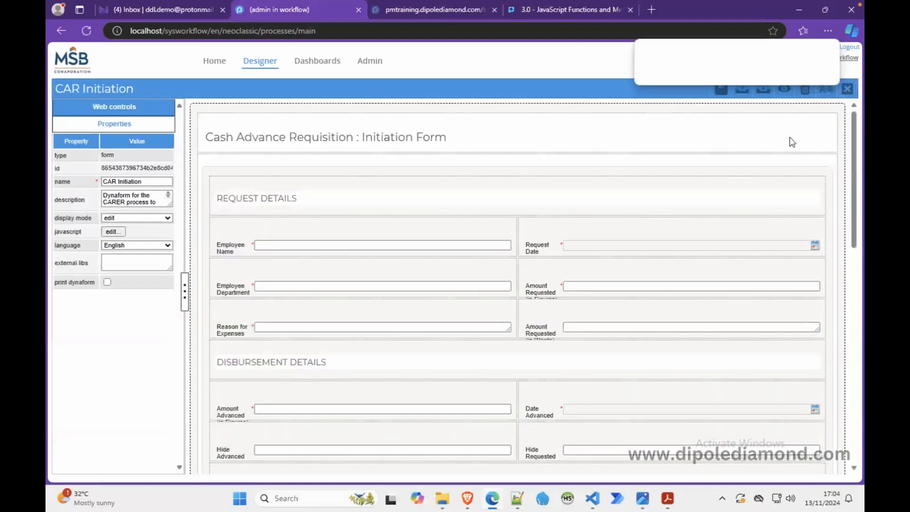